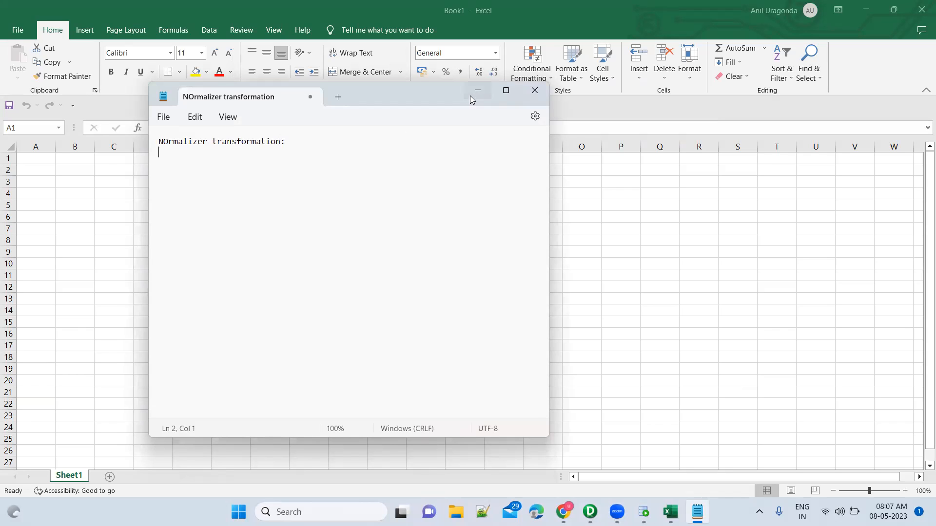
Step: Add the line "Unpivoting of data" below the heading in the maximized Notepad note and switch to the Excel workbook
click(506, 92)
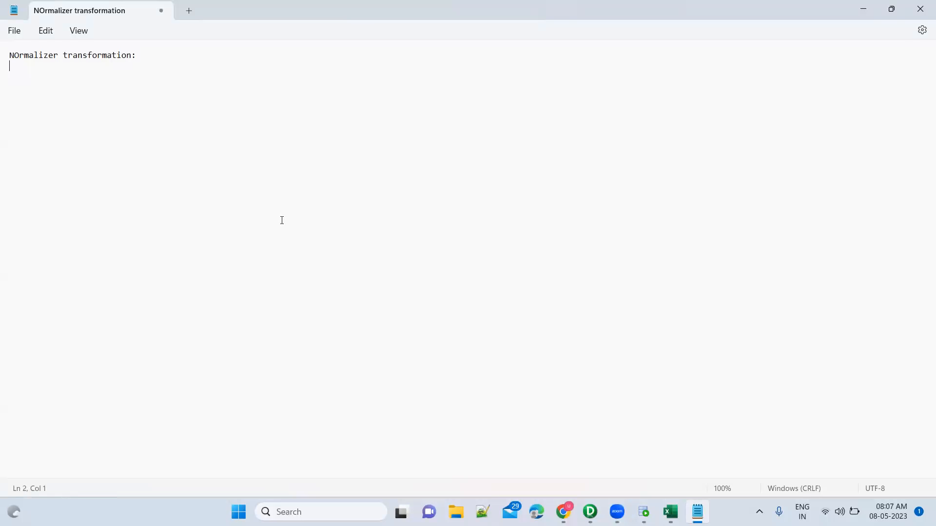
text(P)
key(BackSpace)
text(Unpivoting of data)
key(alt+Tab)
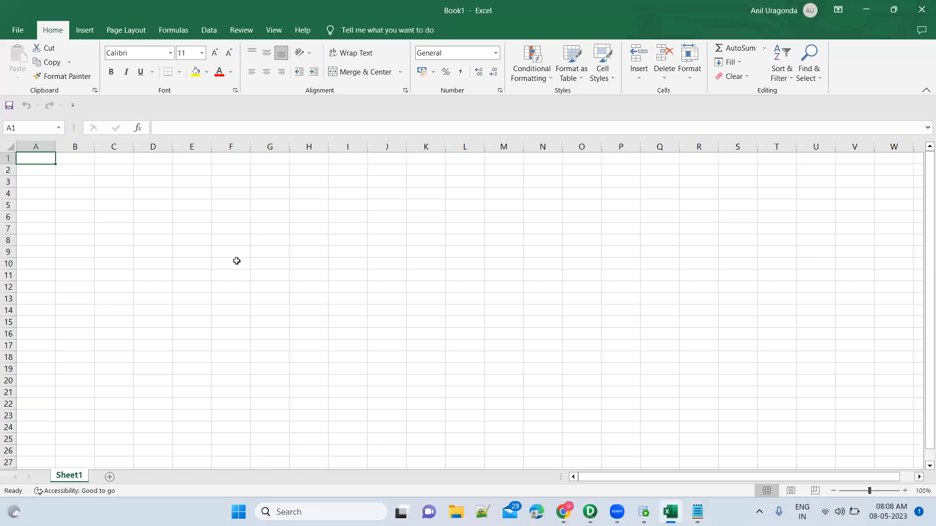
text(Stu)
key(BackSpace)
key(BackSpace)
key(BackSpace)
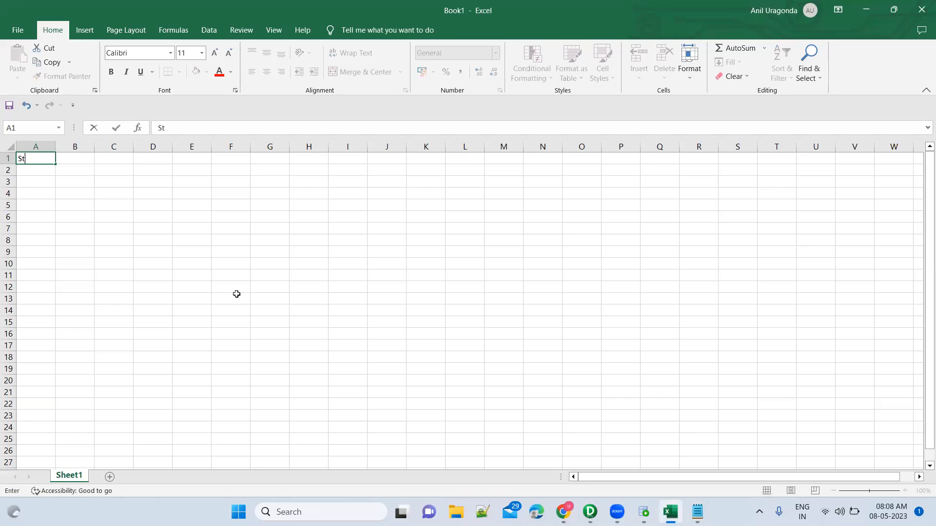
text(EM)
key(BackSpace)
text(mpID)
key(ctrl+Return)
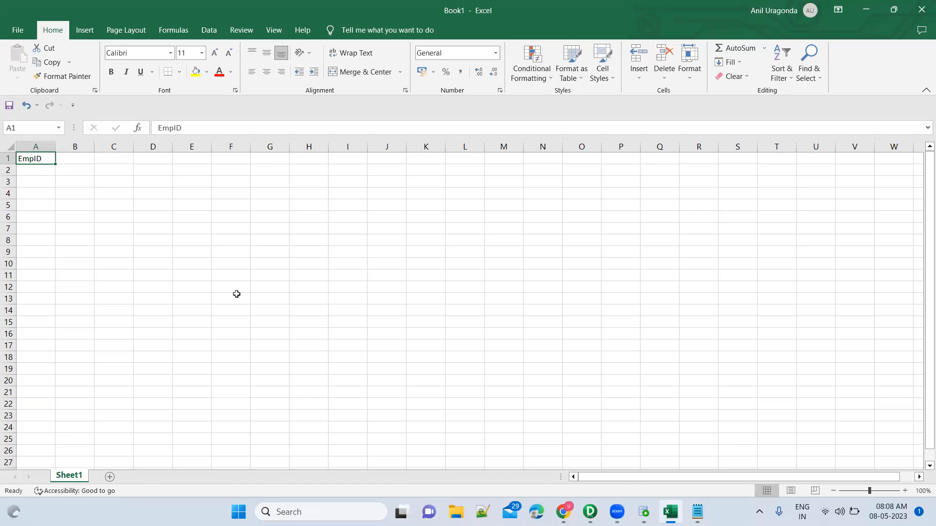
Step: Enter the headers StudentID in A1 and StudentName in B1, and autofit column B to its text
text(StudentID)
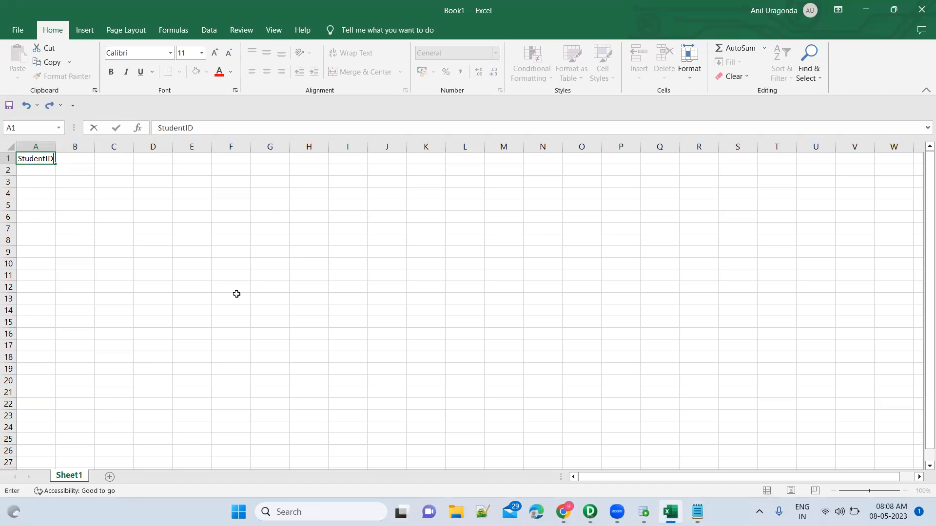
key(Tab)
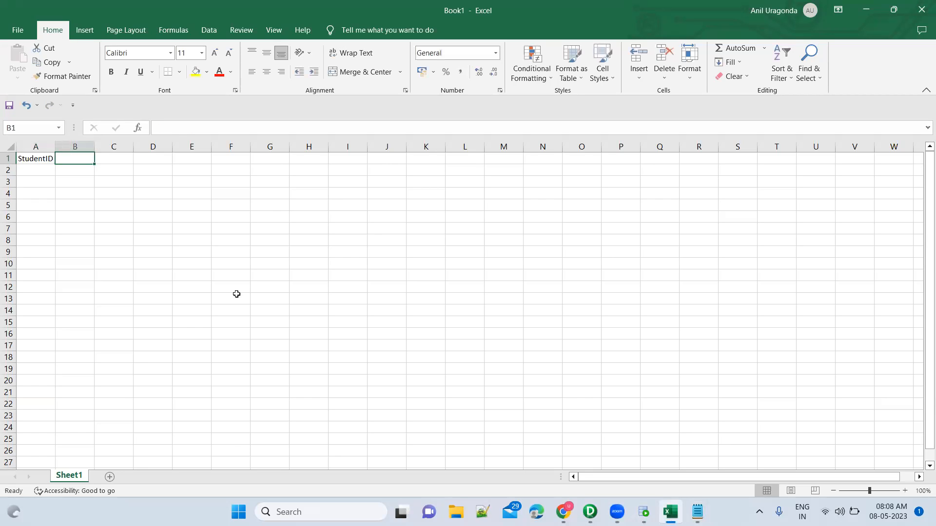
text(StudentName)
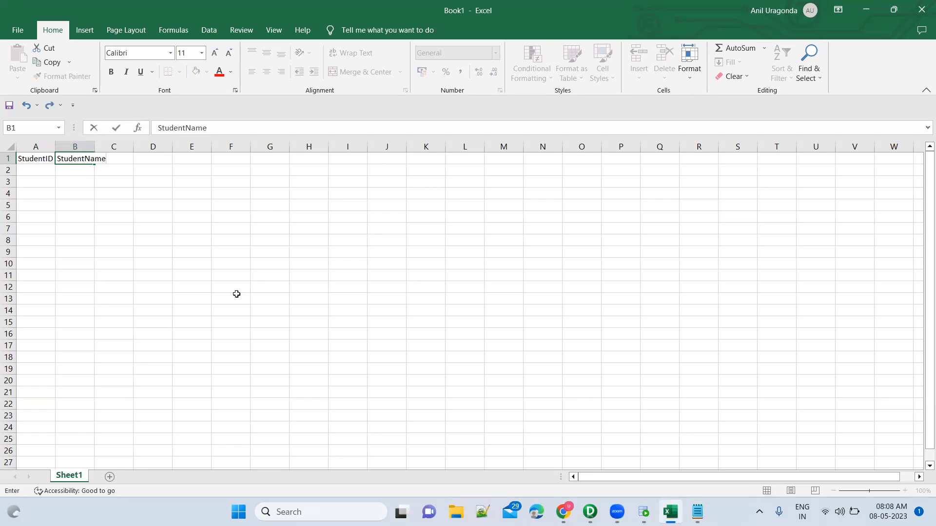
key(Tab)
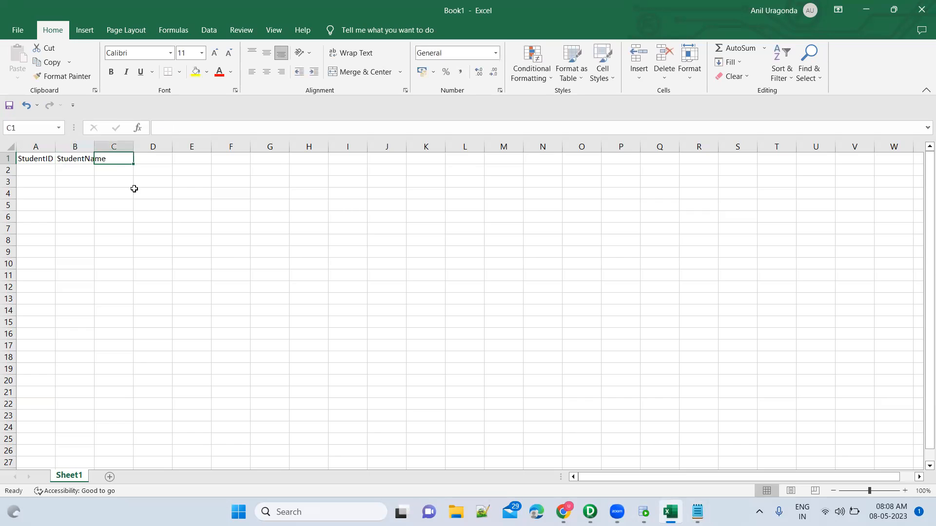
double_click(95, 142)
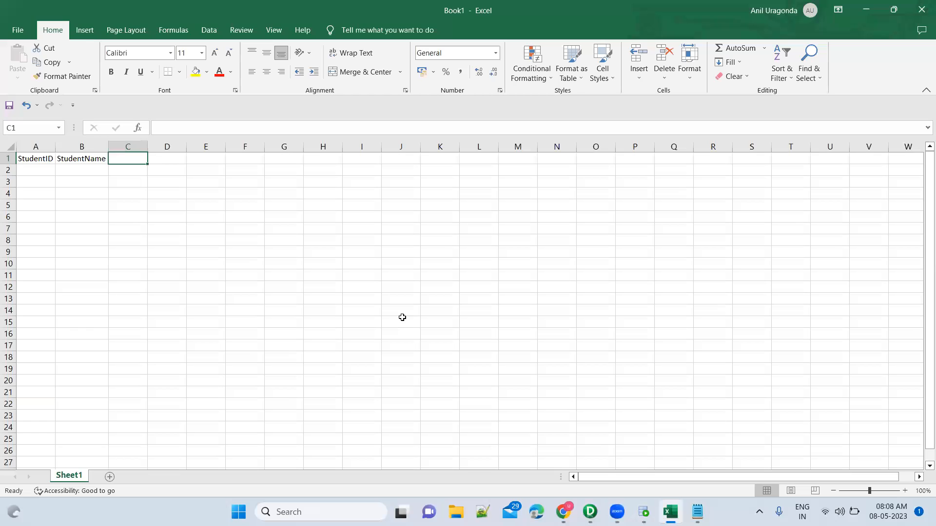
Step: Enter the subject headers English, Hindi and Mathemtics in cells C1 to E1
text(English)
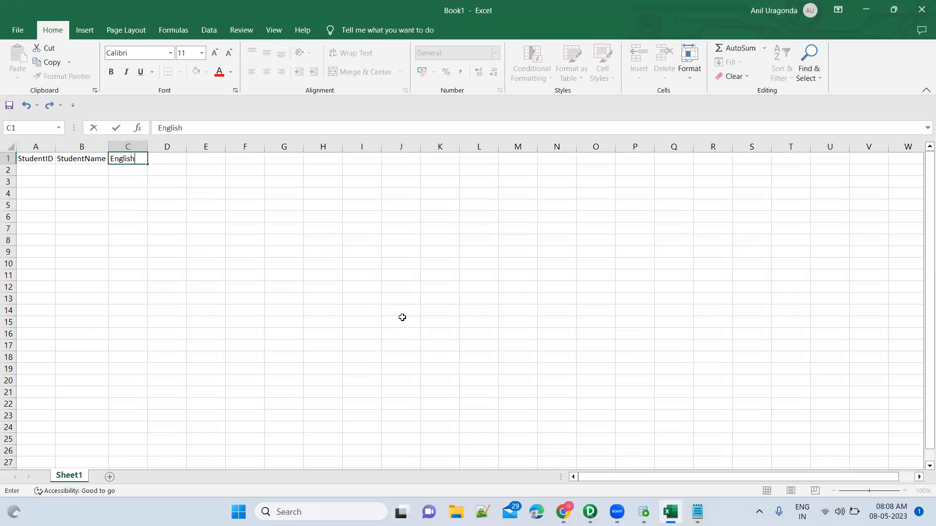
key(Tab)
text(Hindi)
key(Tab)
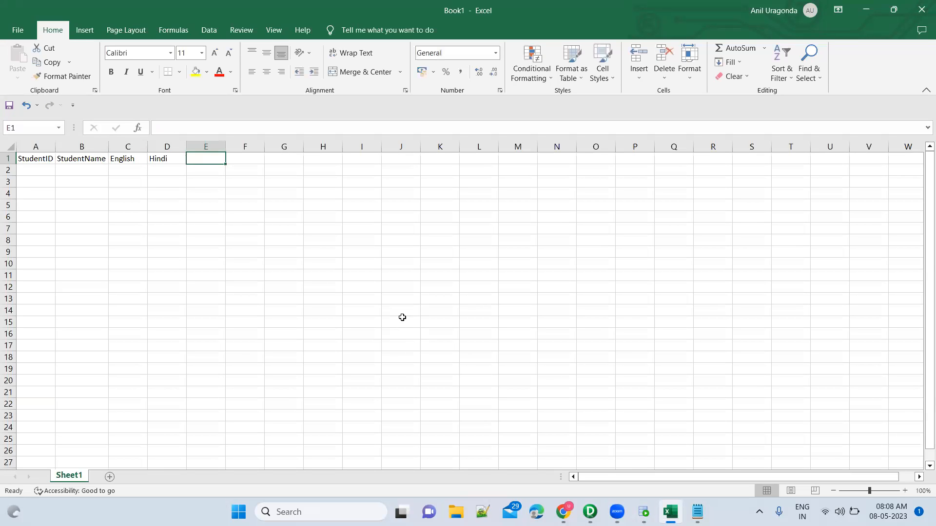
text(Mathe)
key(BackSpace)
key(BackSpace)
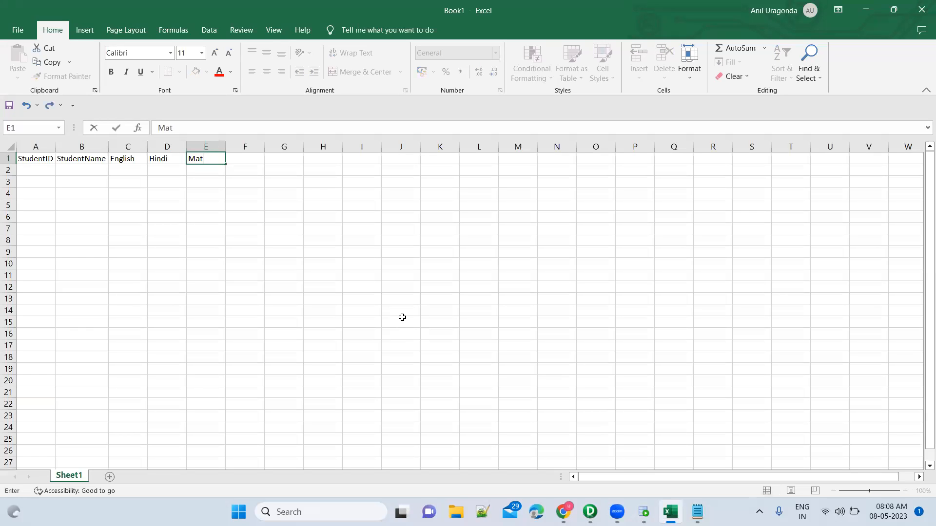
text(hemtics)
key(Tab)
Step: Enter the subject headers Physics in F1 and Chemistry in G1
text(Phy)
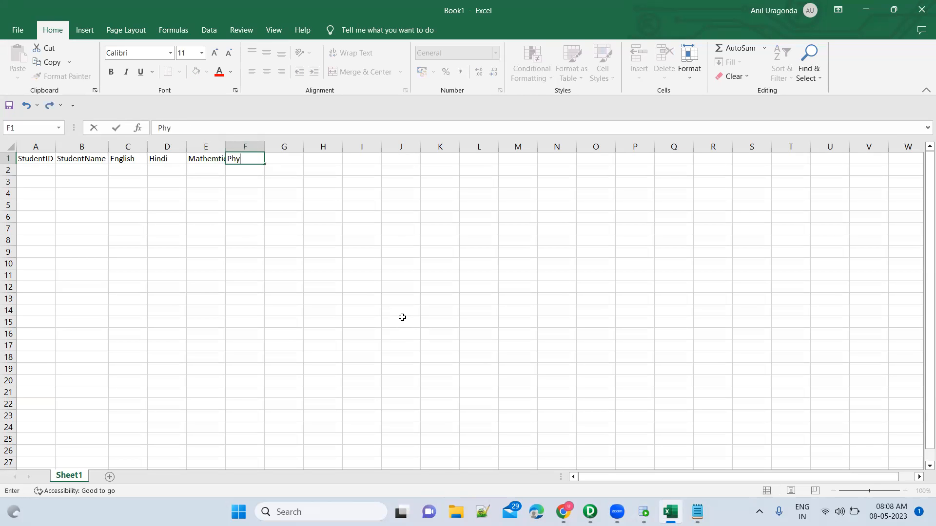
text(sics)
key(Tab)
text(Chemistry)
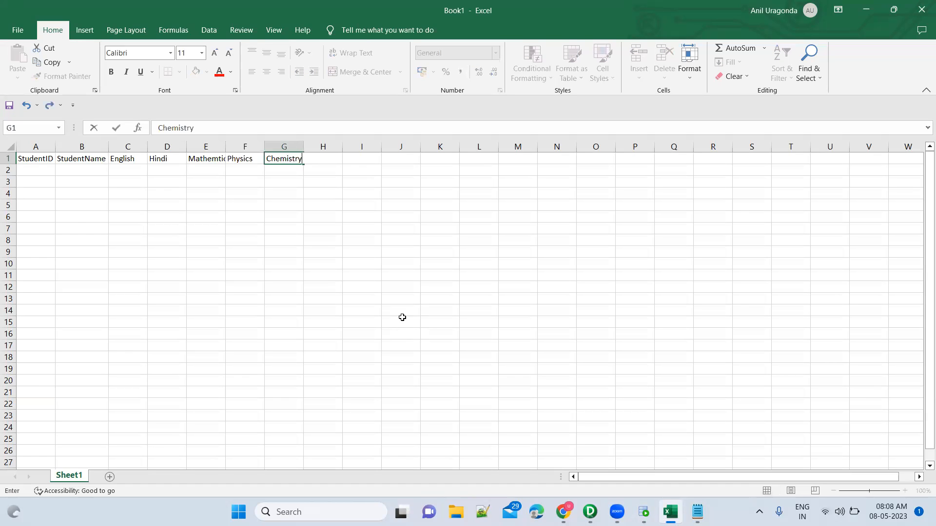
key(Return)
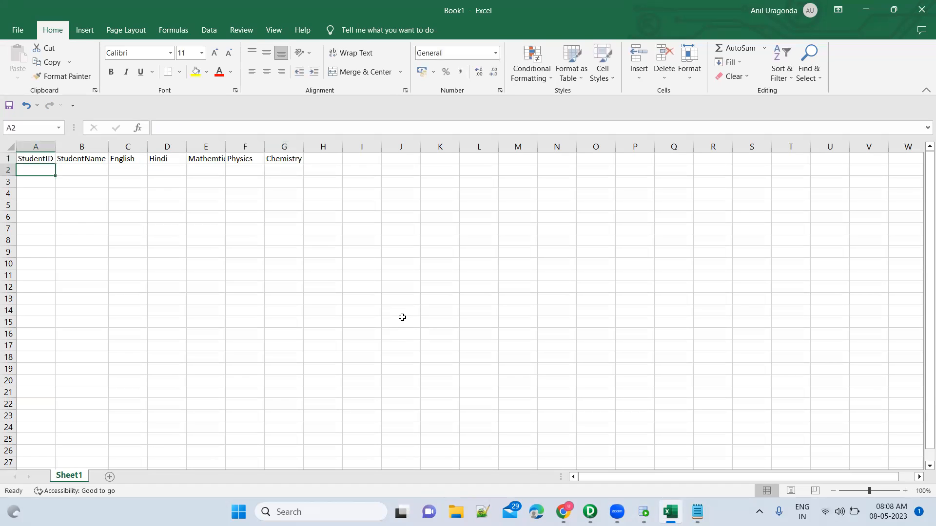
Step: Autofit the width of all the sheet's columns to their header text
click(9, 146)
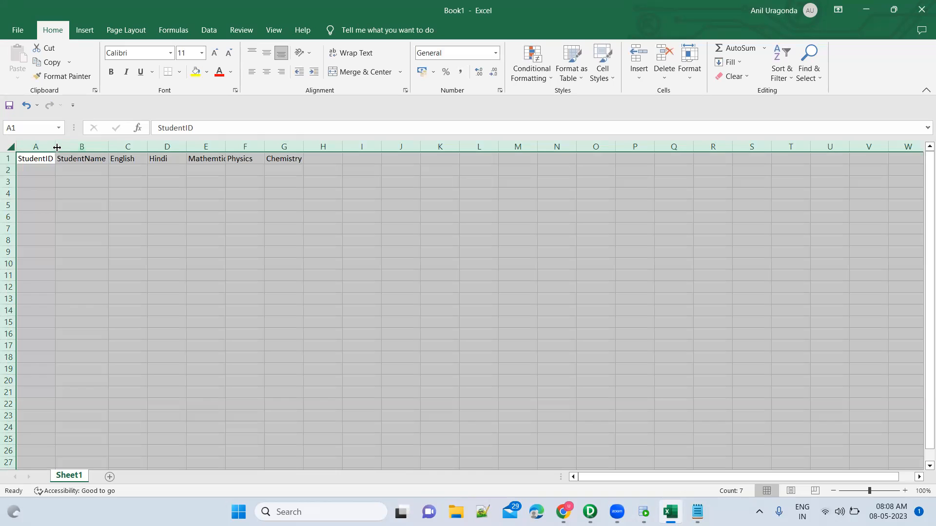
double_click(56, 147)
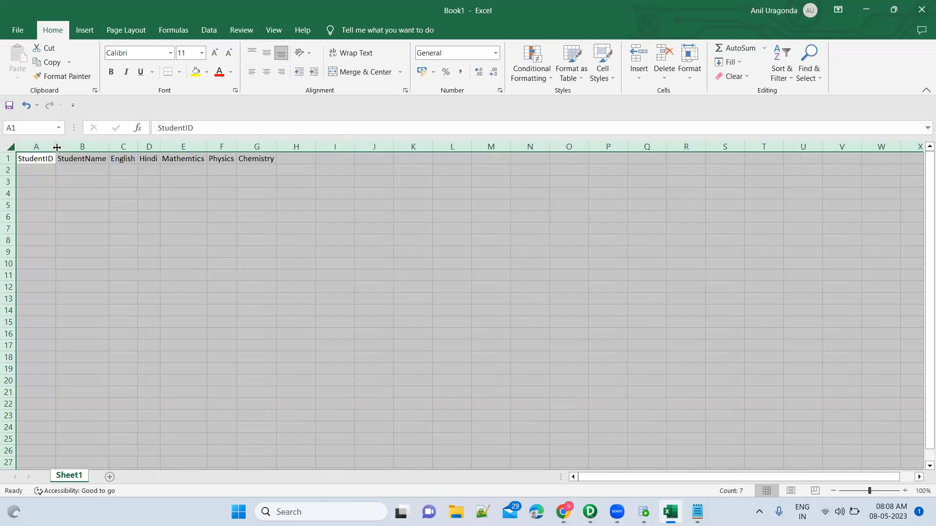
click(261, 173)
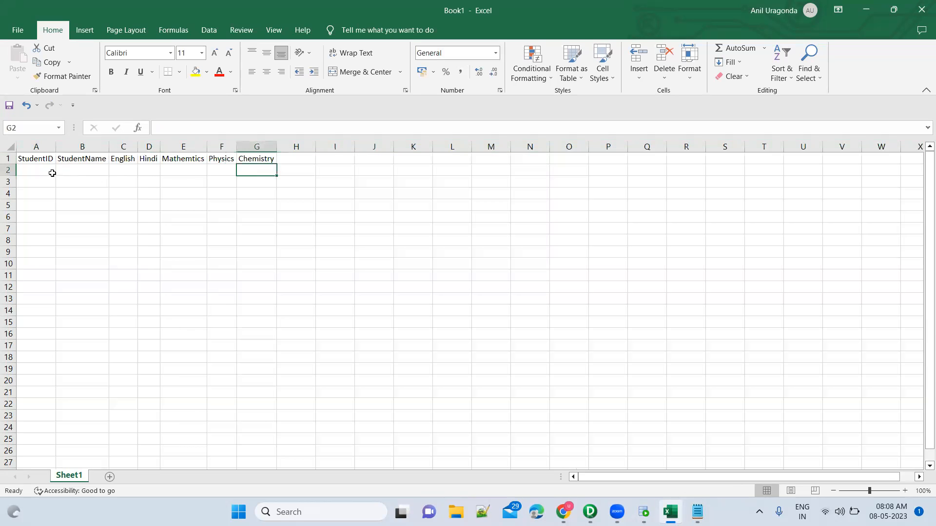
click(128, 168)
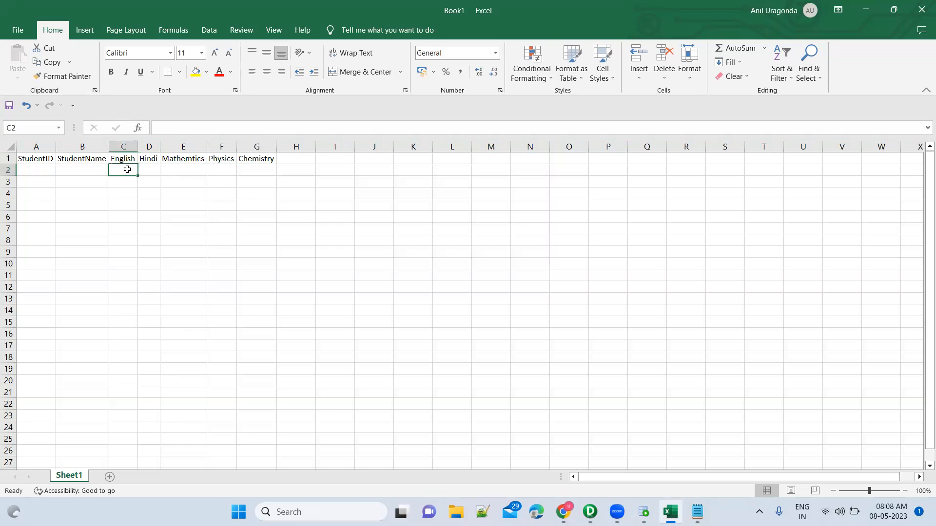
Step: Enter the first student's ID in A2 and the student's name in B2
click(48, 171)
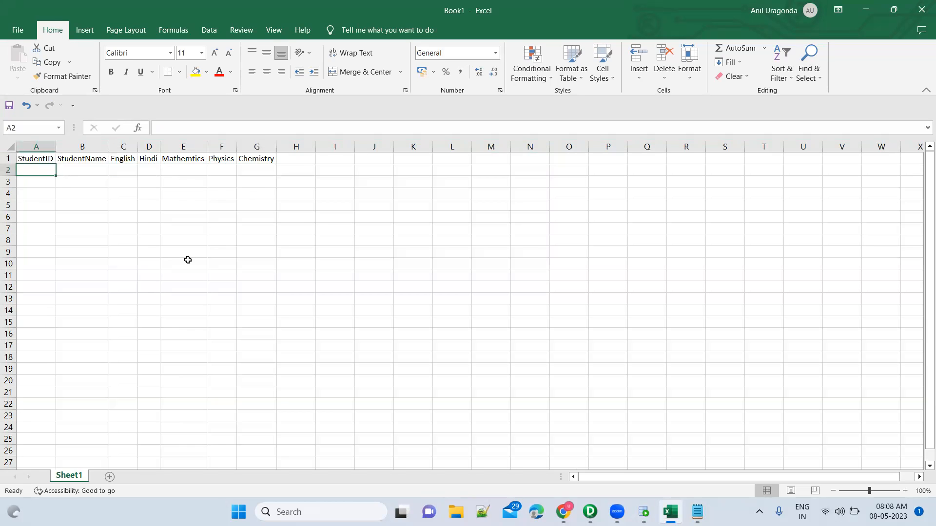
text(1)
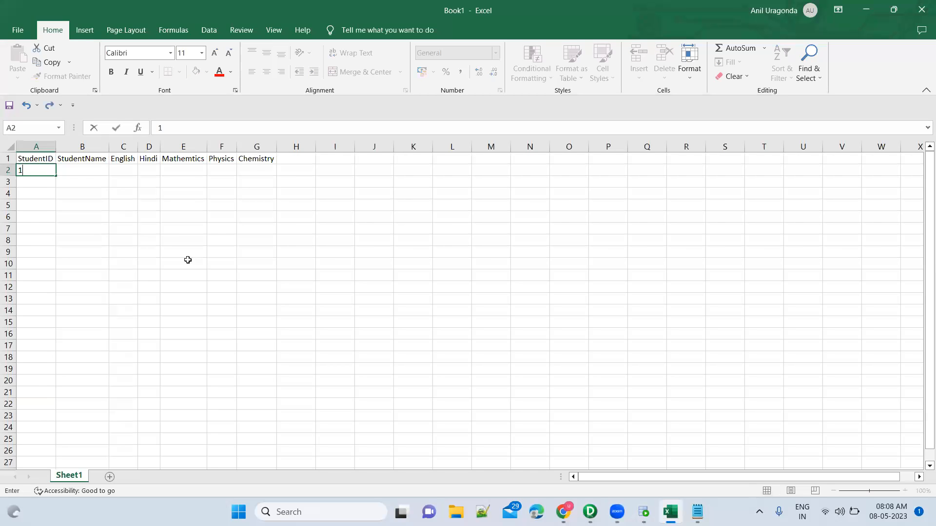
text(00)
key(Tab)
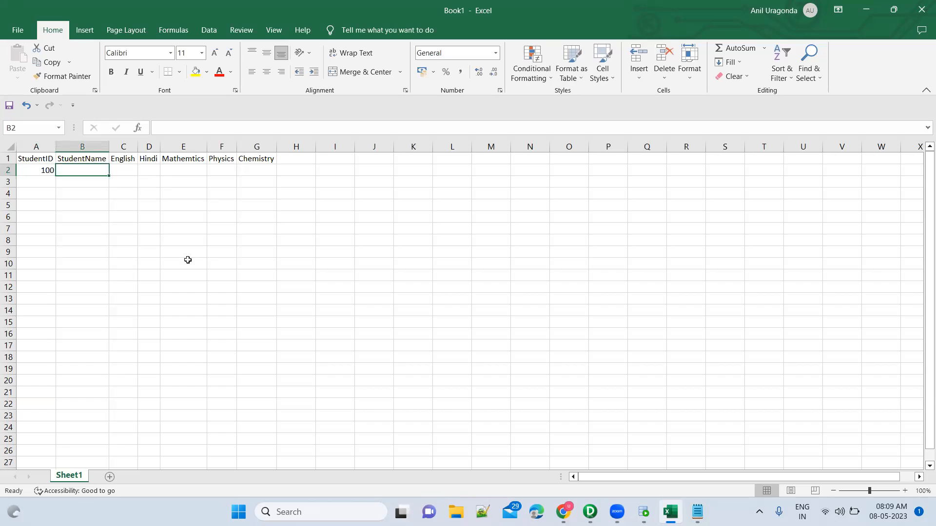
text(Ashok)
key(Tab)
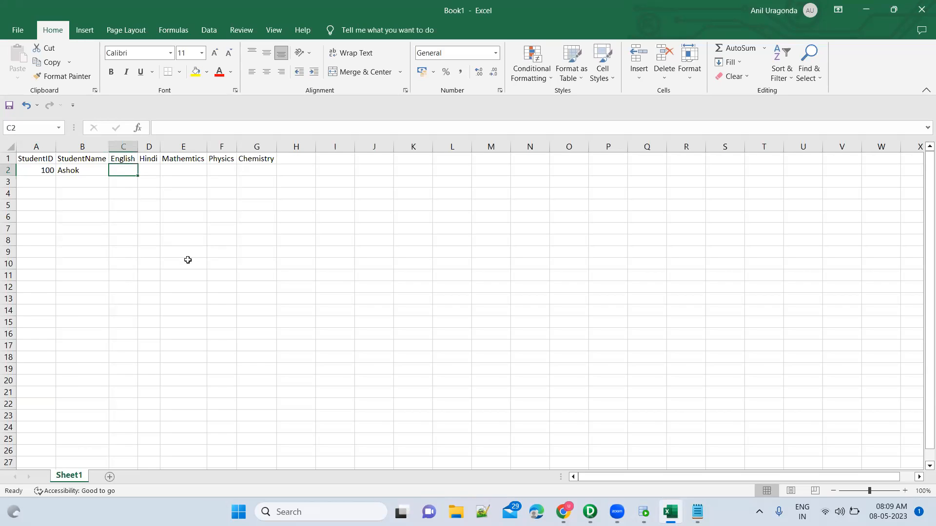
Step: Enter the first student's marks in row 2: English 85, Hindi 90, Mathemtics 95, Physics 86 and Chemistry 92
text(85)
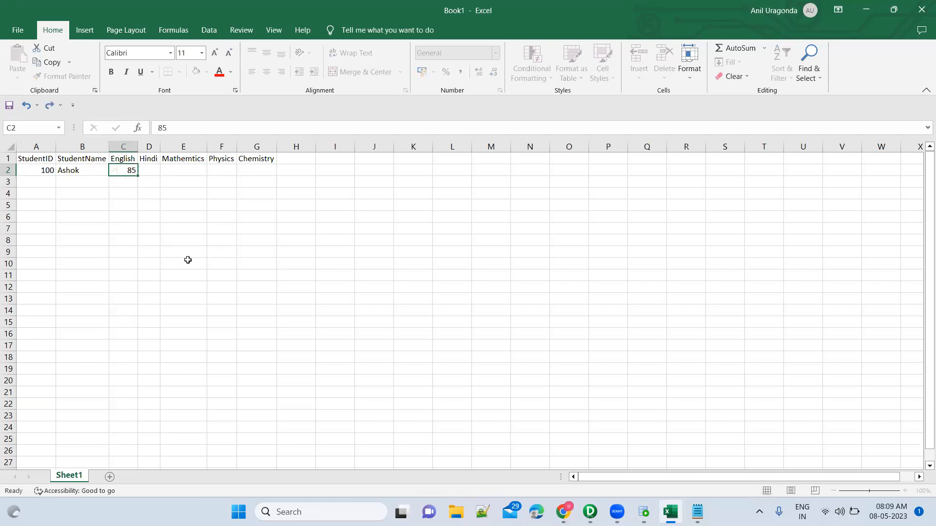
key(Tab)
text(90)
key(Tab)
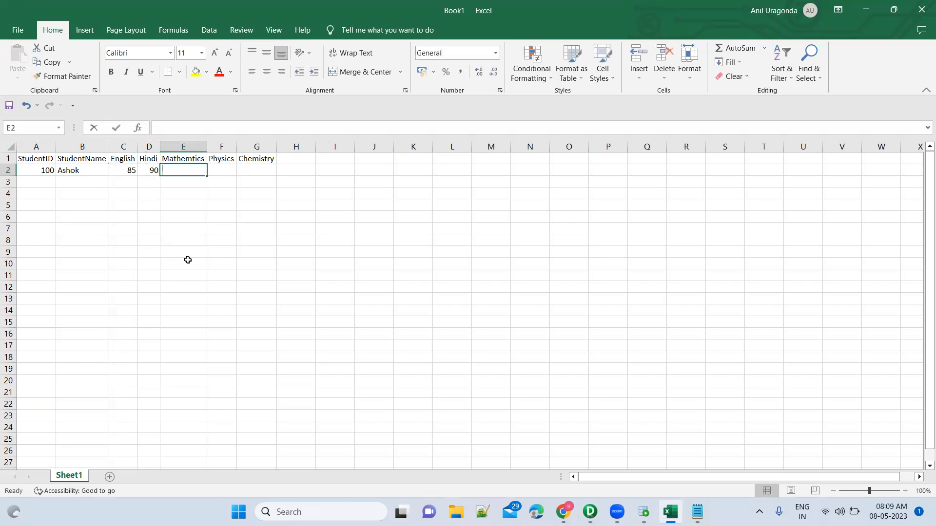
text(95)
key(Tab)
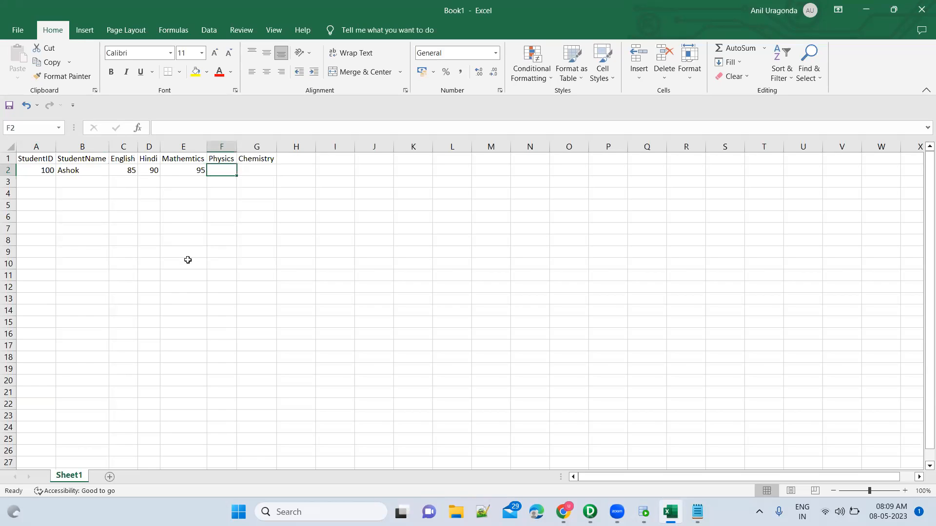
text(86)
key(Tab)
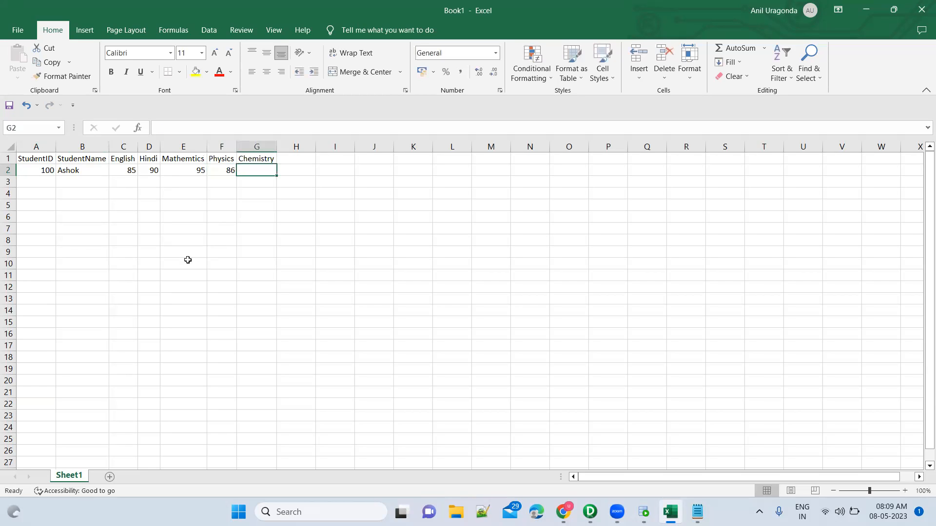
text(90)
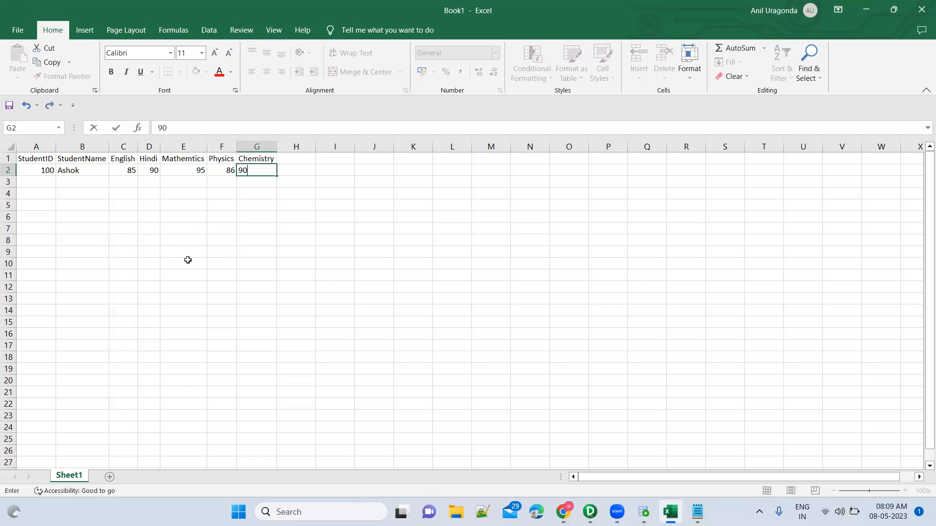
key(BackSpace)
text(2)
key(Return)
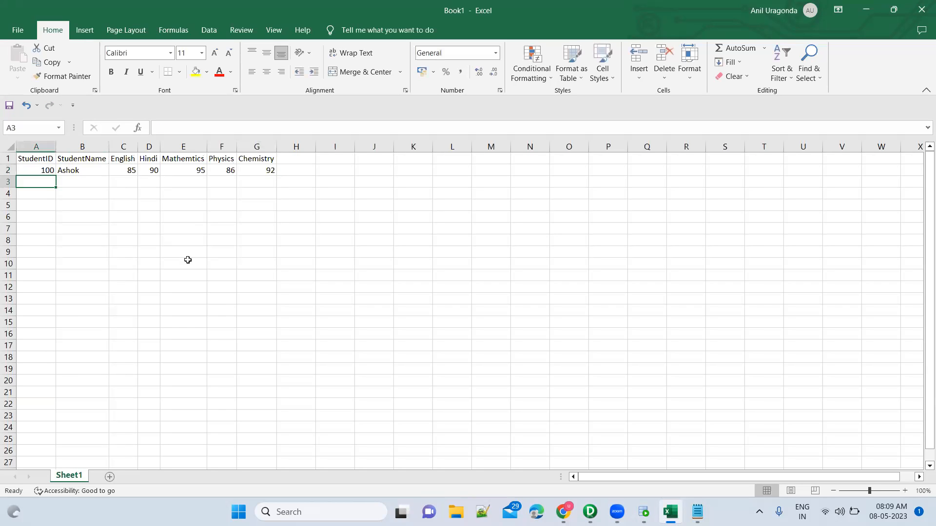
Step: Enter the second student's ID in A3 and the student's name in B3
text(200)
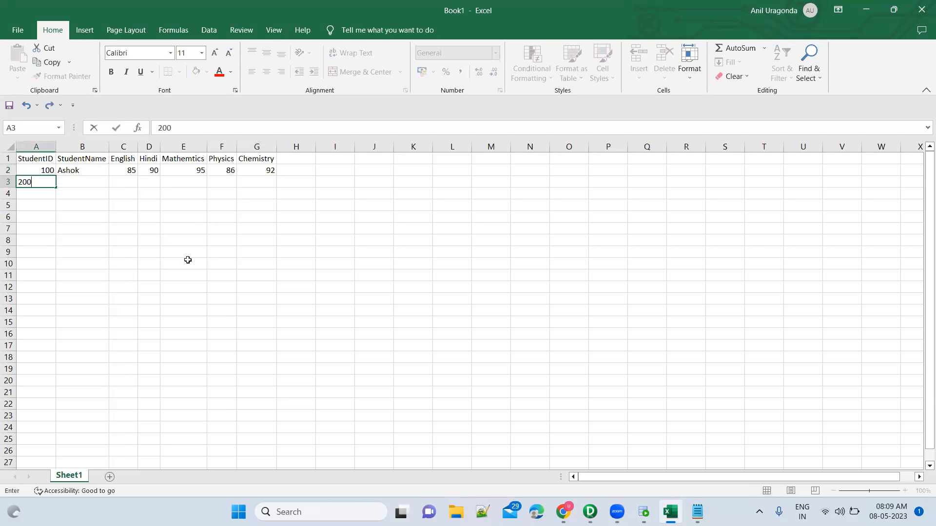
key(Tab)
text(Samata)
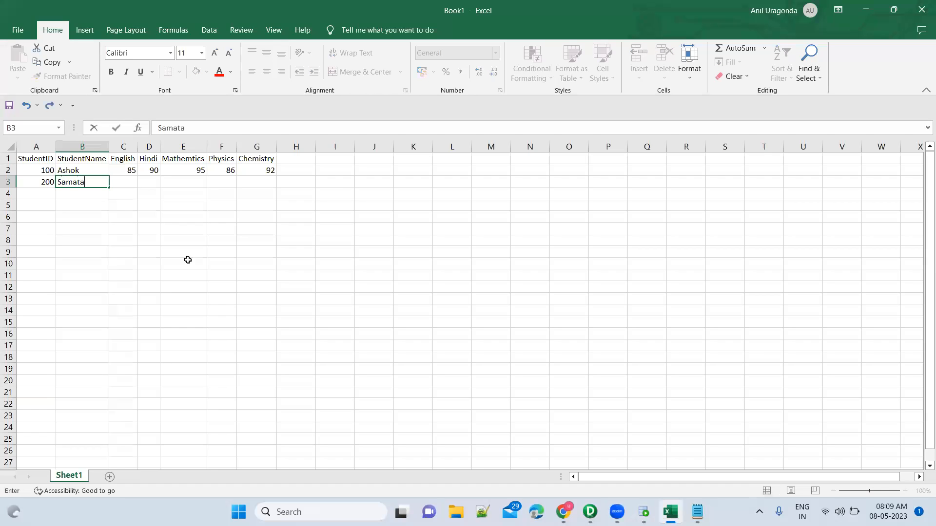
key(Tab)
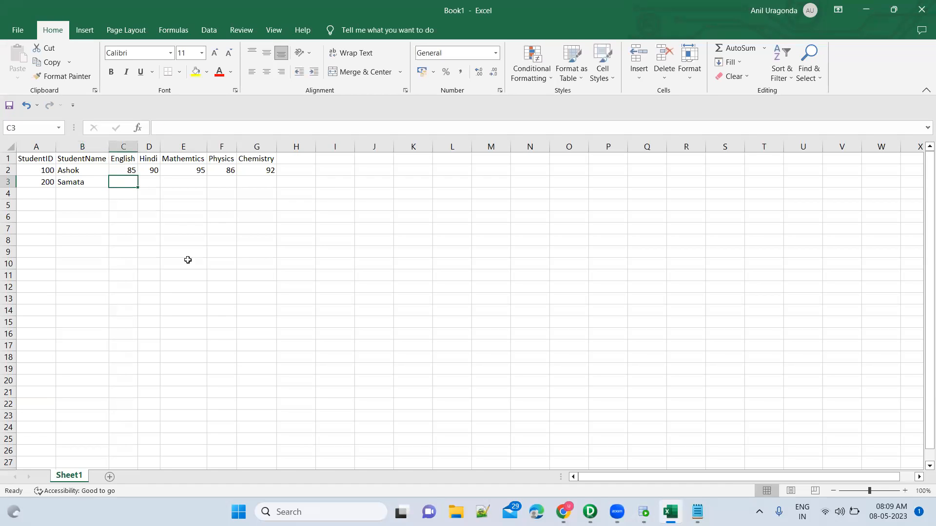
Step: Enter the second student's marks in row 3: English 90, Hindi 88, Mathemtics 100, Physics 95 and Chemistry 80
text(90)
key(Tab)
text(88)
key(Tab)
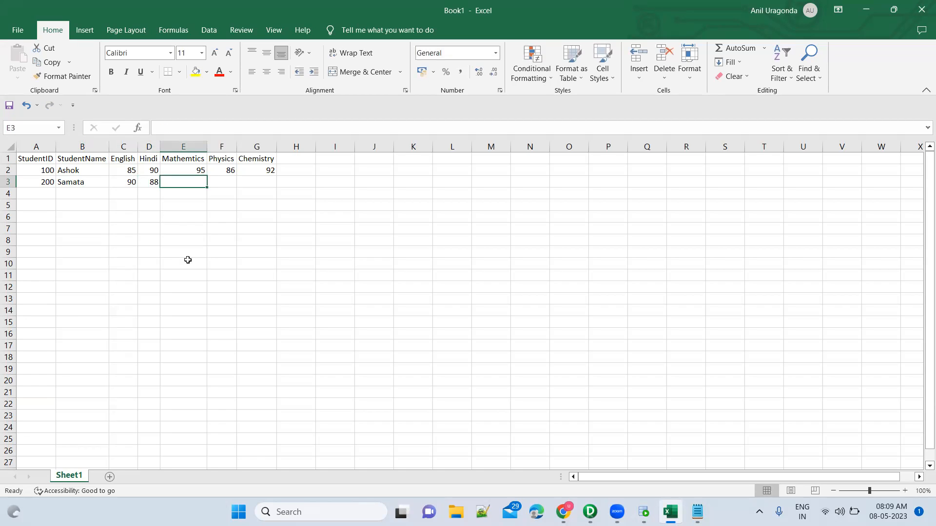
text(100)
key(Tab)
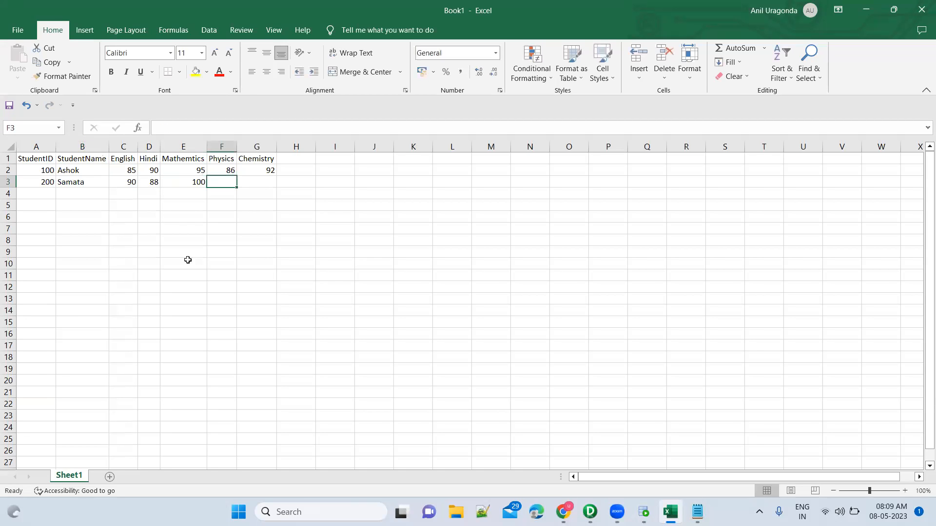
text(95)
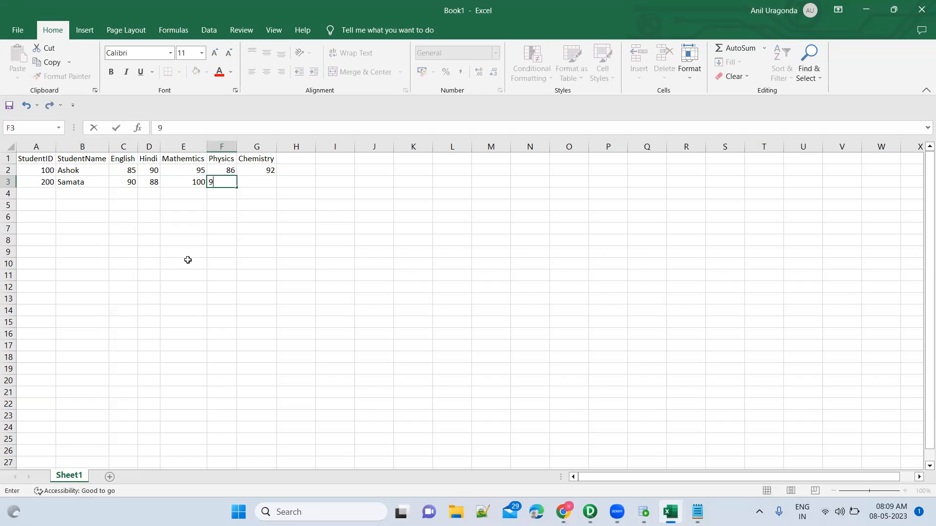
key(Tab)
text(8)
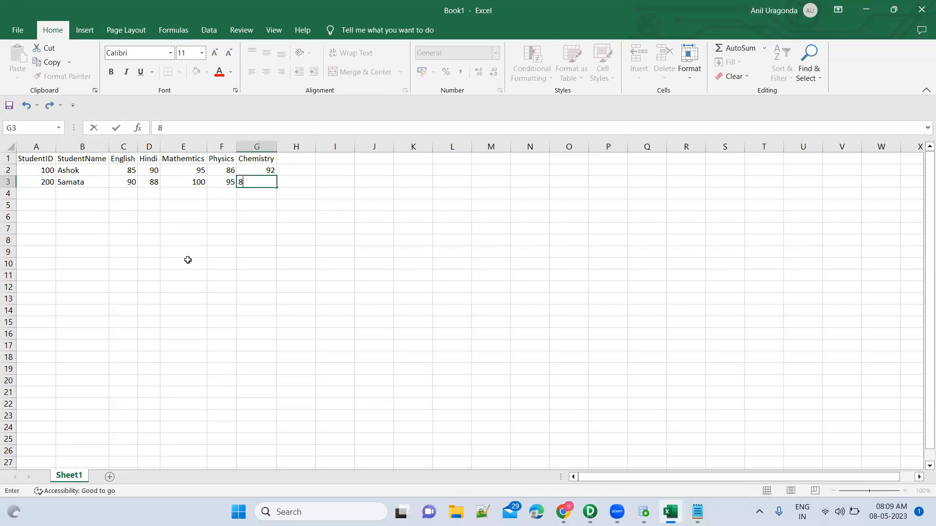
text(0')
key(BackSpace)
key(Return)
Step: Examine how the marks table spreads the subjects across the headings in C1:G1, with the first student's marks beneath them in C2:G2
drag(43, 159, 244, 185)
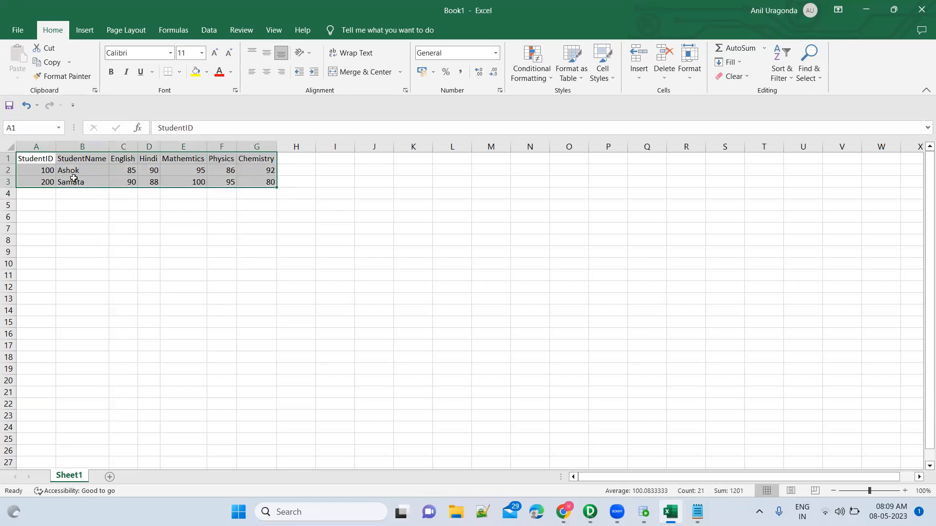
click(82, 161)
drag(123, 162, 256, 162)
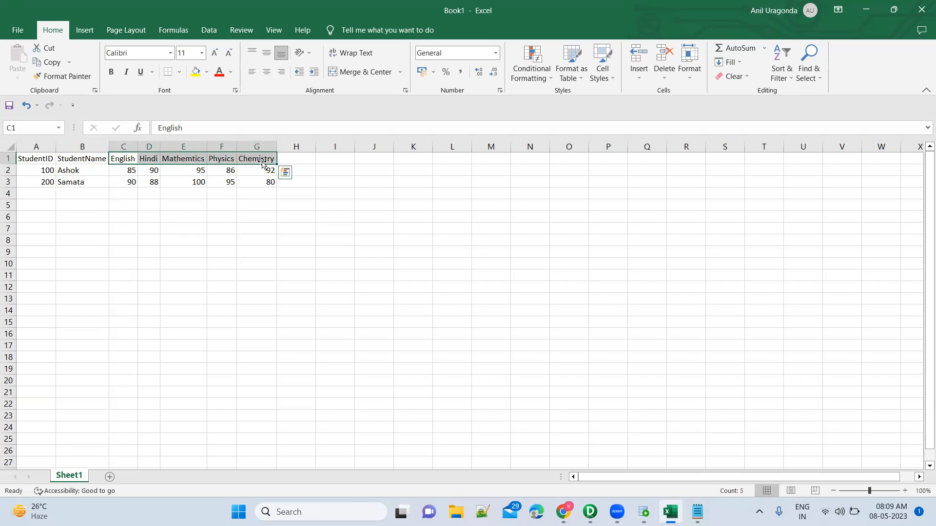
click(132, 171)
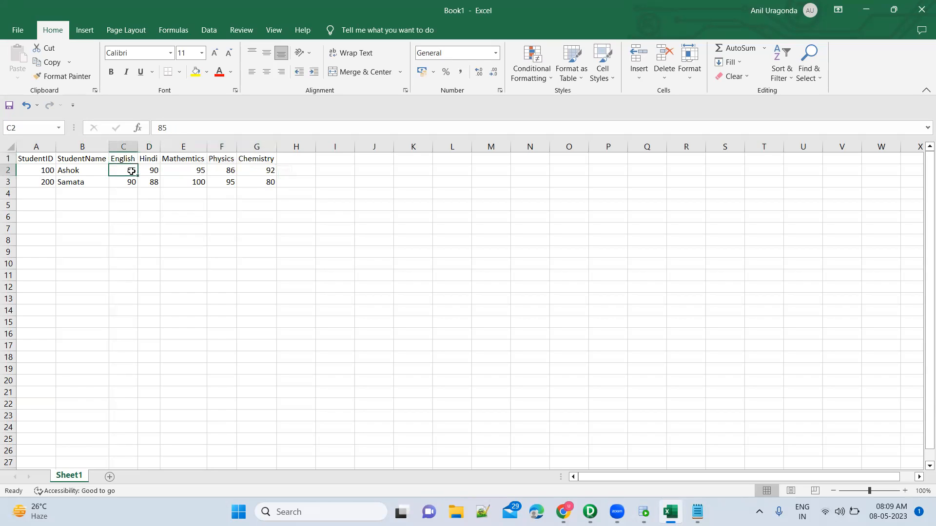
click(153, 170)
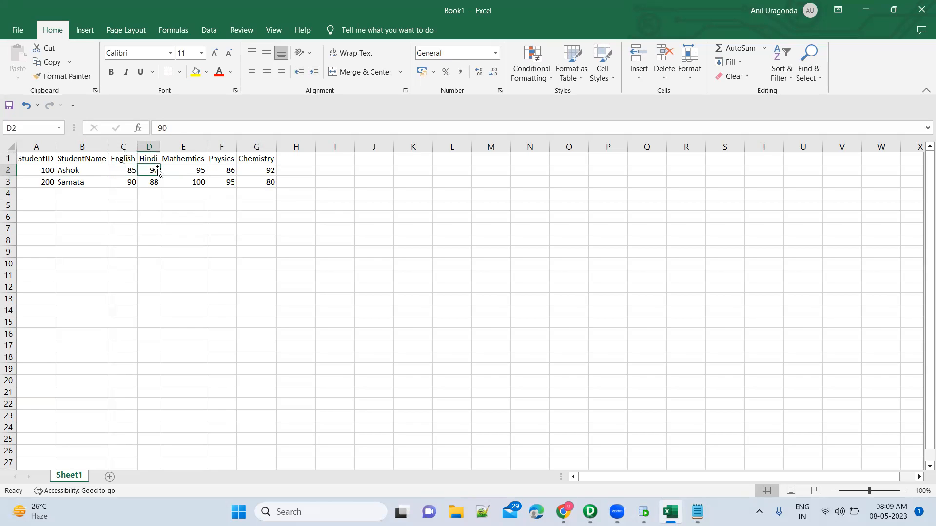
click(188, 170)
click(227, 169)
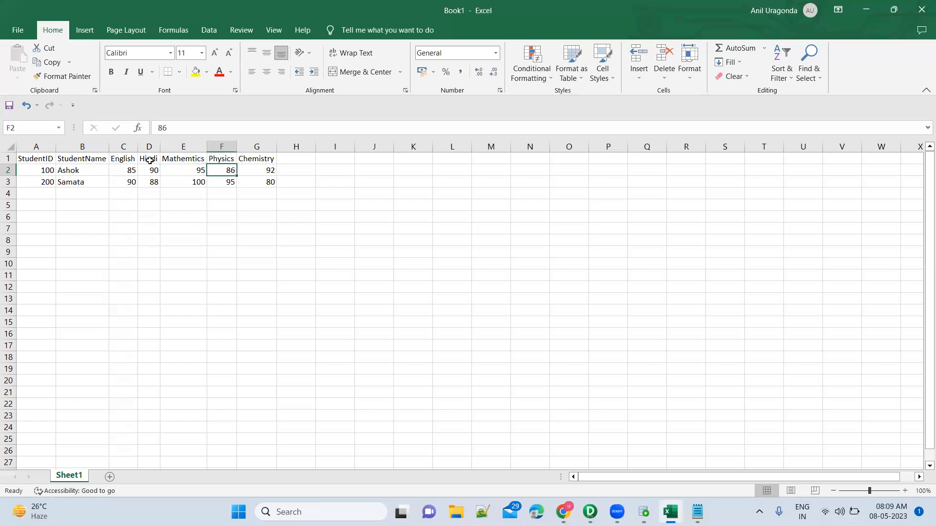
click(121, 158)
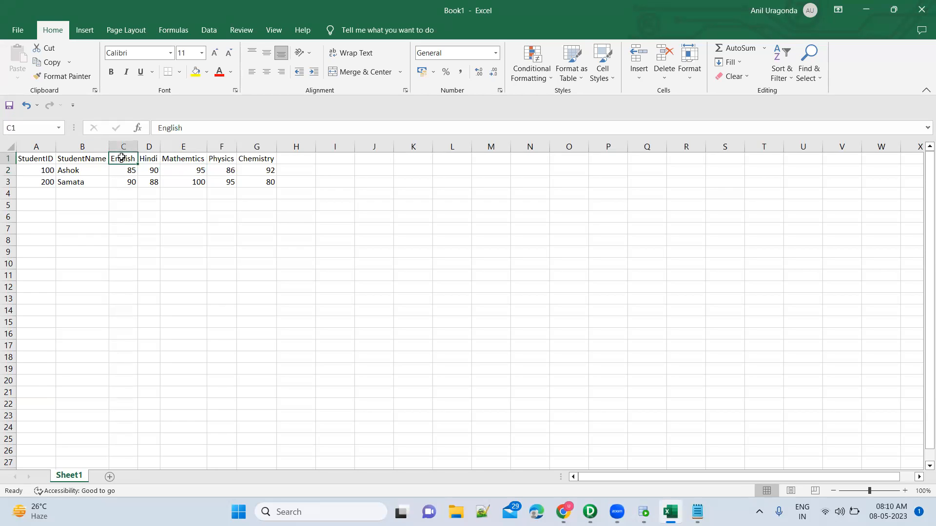
key(shift+Right)
key(shift+Right)
key(shift+Right)
key(shift+Right)
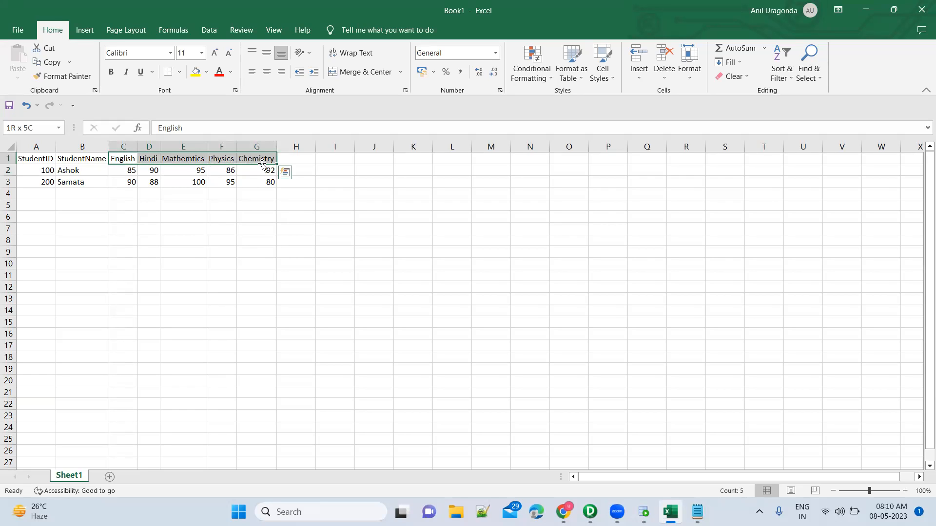
click(128, 172)
key(shift+Right)
key(shift+Right)
key(shift+Right)
key(shift+Right)
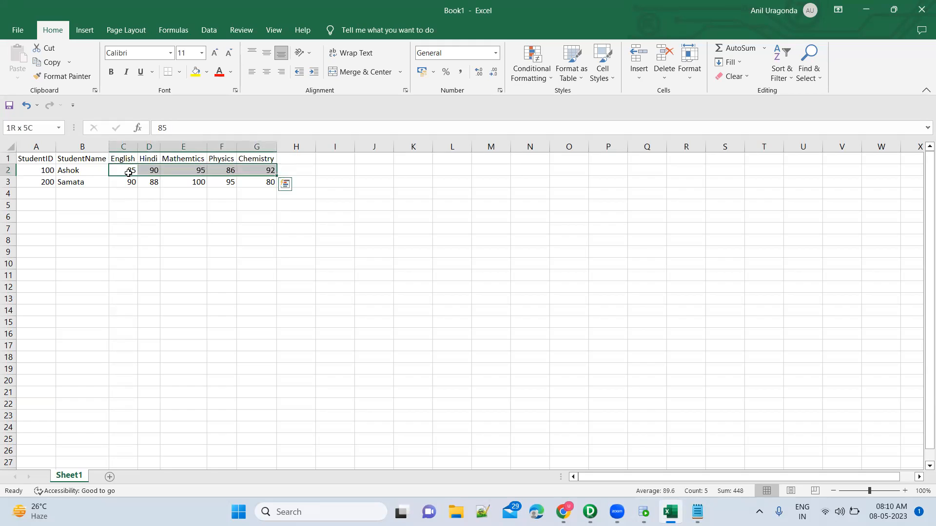
Step: Add the headers StudentID, StudentName, Subject and Marks in I1:L1 and autofit column J to its header
click(349, 161)
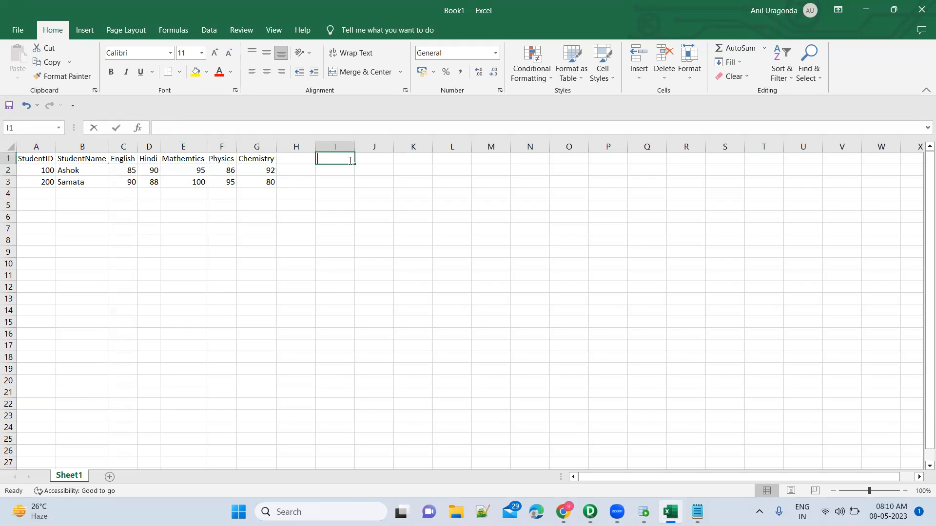
text(StudentID)
key(Tab)
text(StudentName)
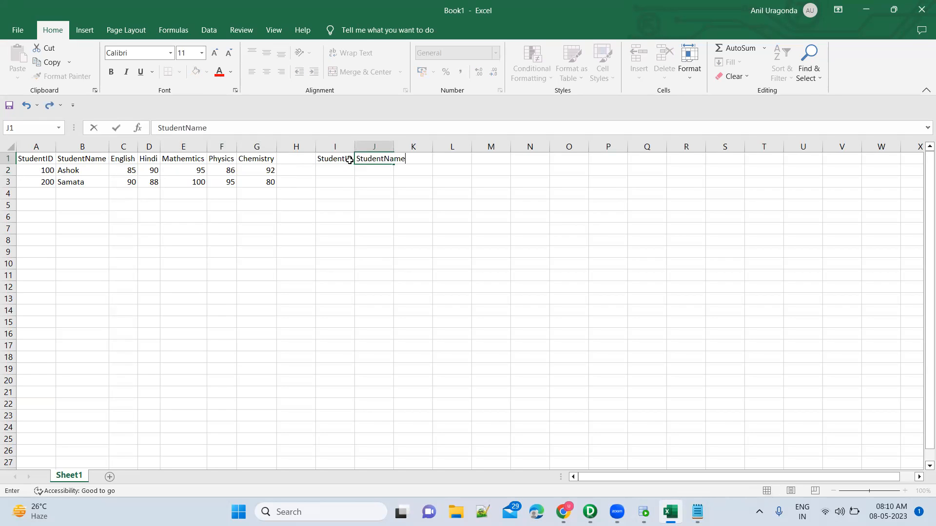
key(Tab)
text(Subject)
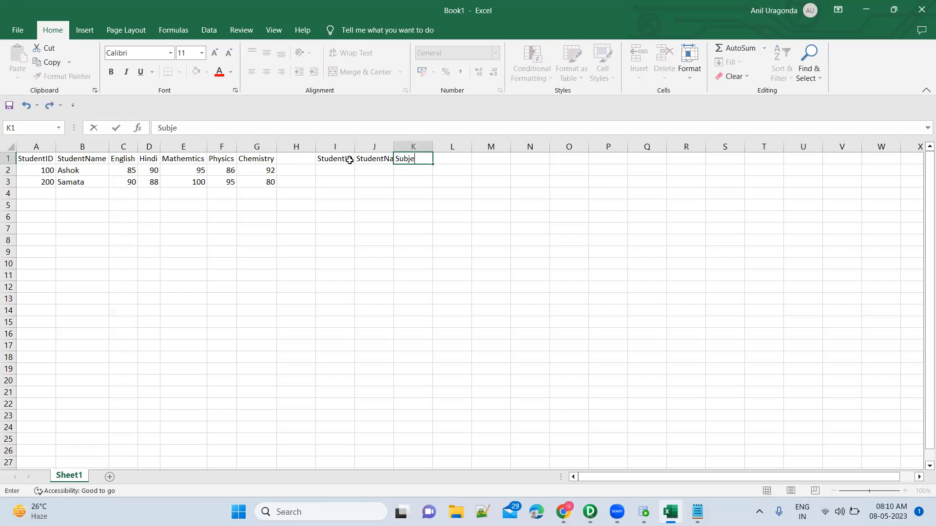
key(Tab)
text(Marks)
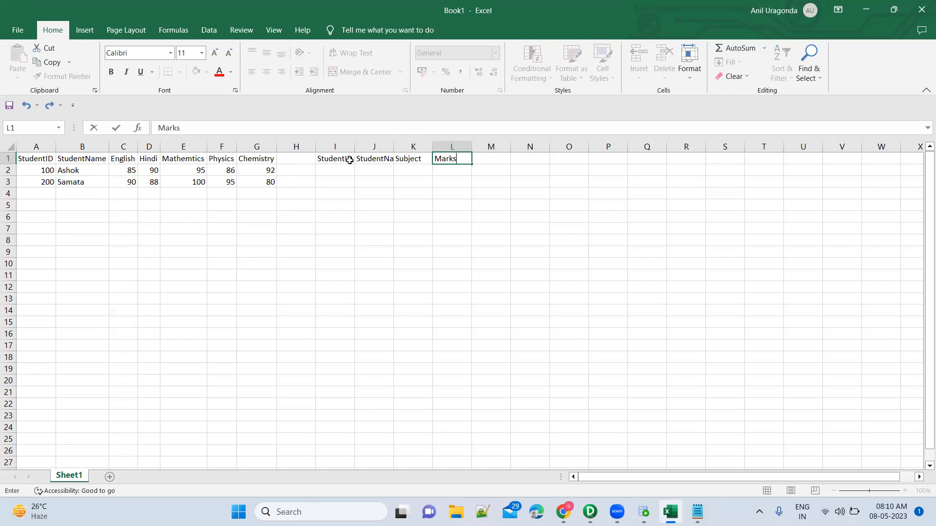
key(Return)
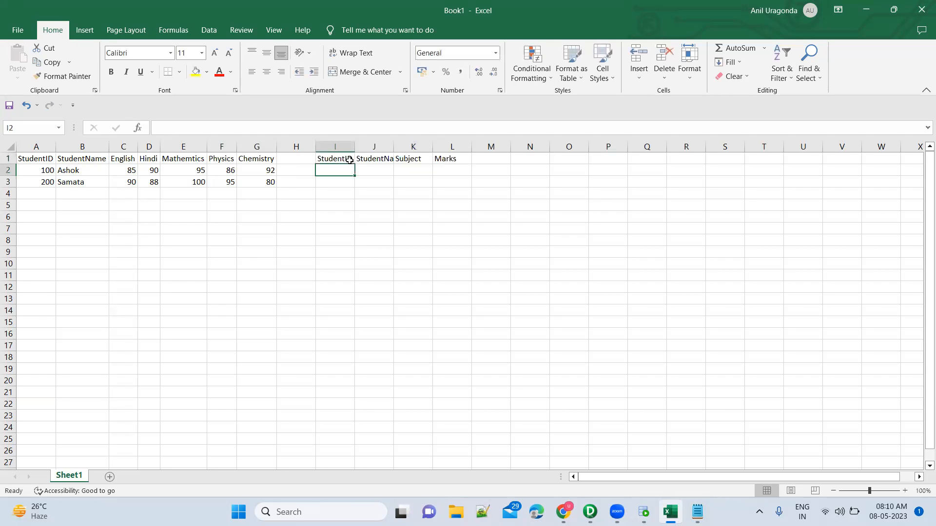
double_click(395, 144)
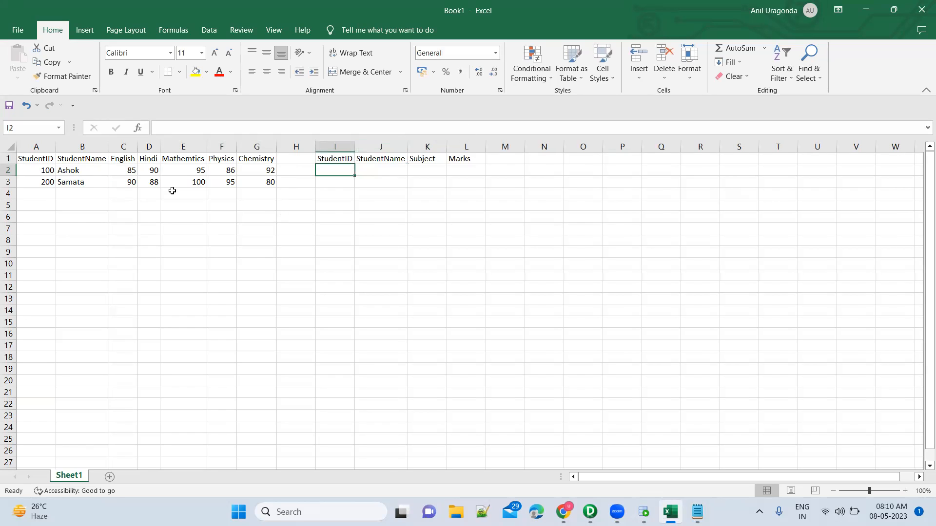
Step: Fill I2:L2 with the first student's ID and name, the subject English and the mark 85
text(100)
key(Tab)
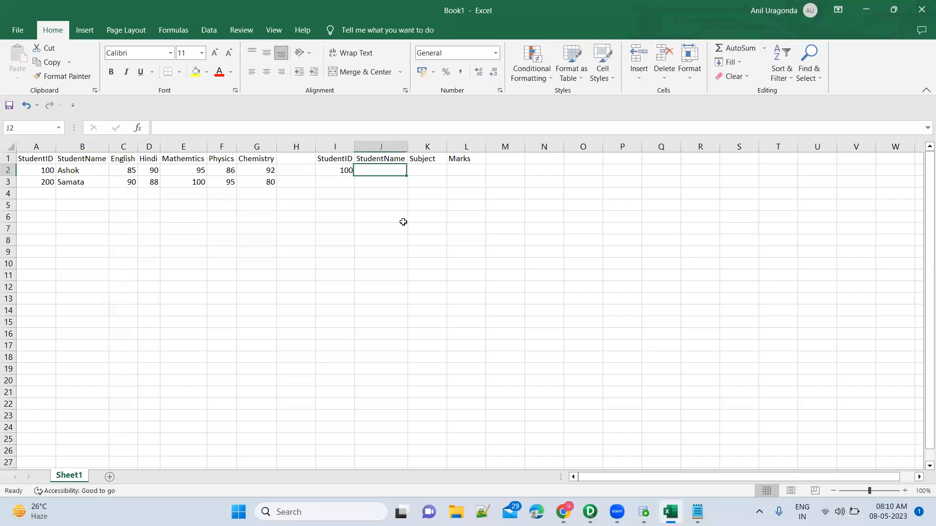
text(Ashok)
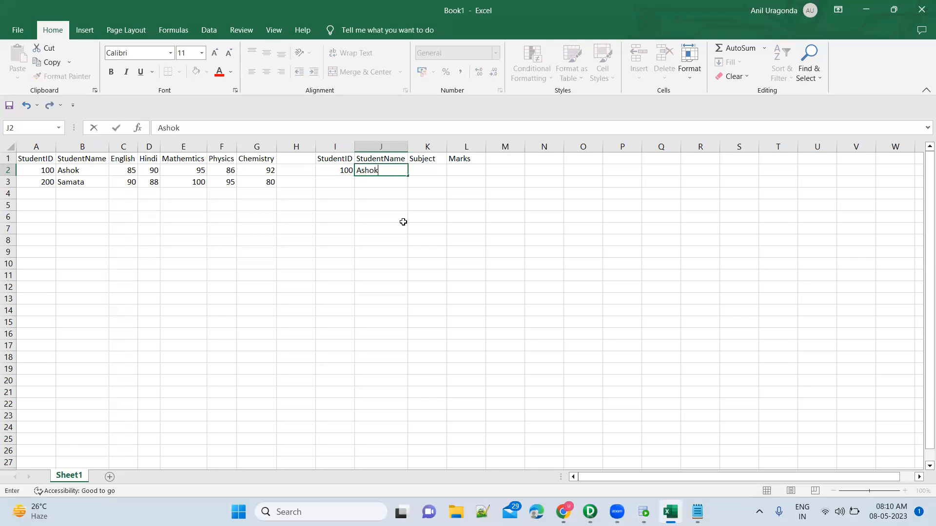
key(Tab)
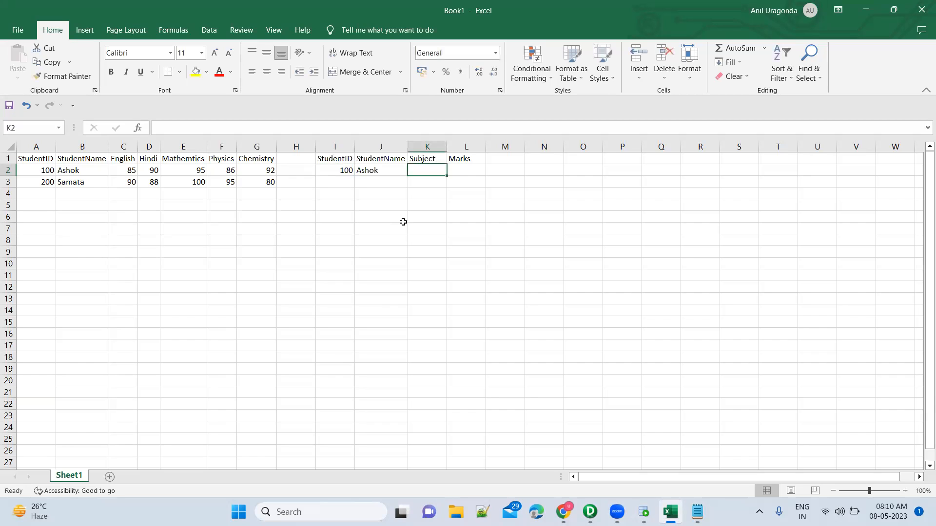
text(English)
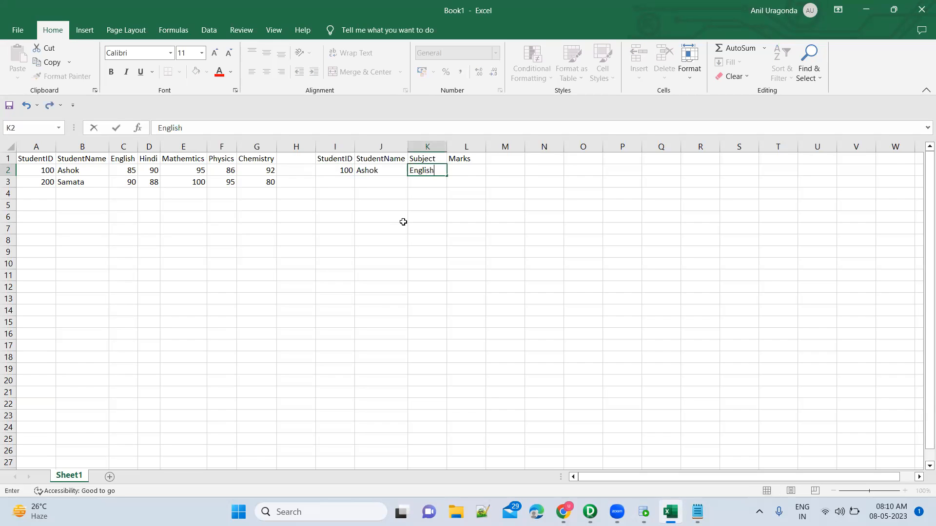
key(Tab)
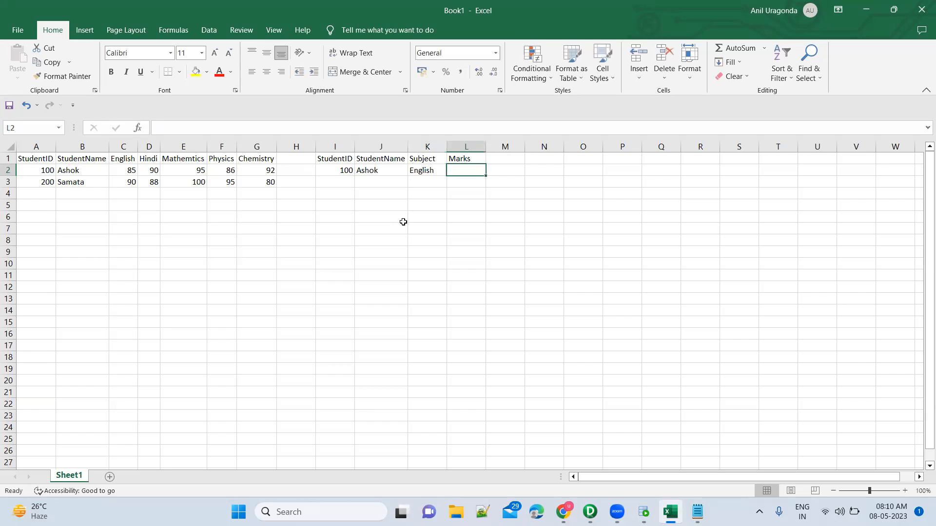
text(85)
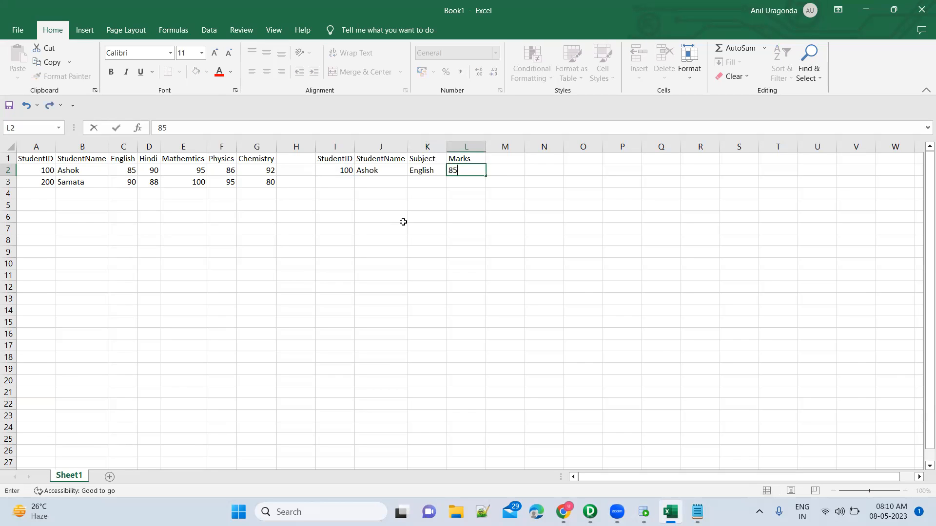
key(Return)
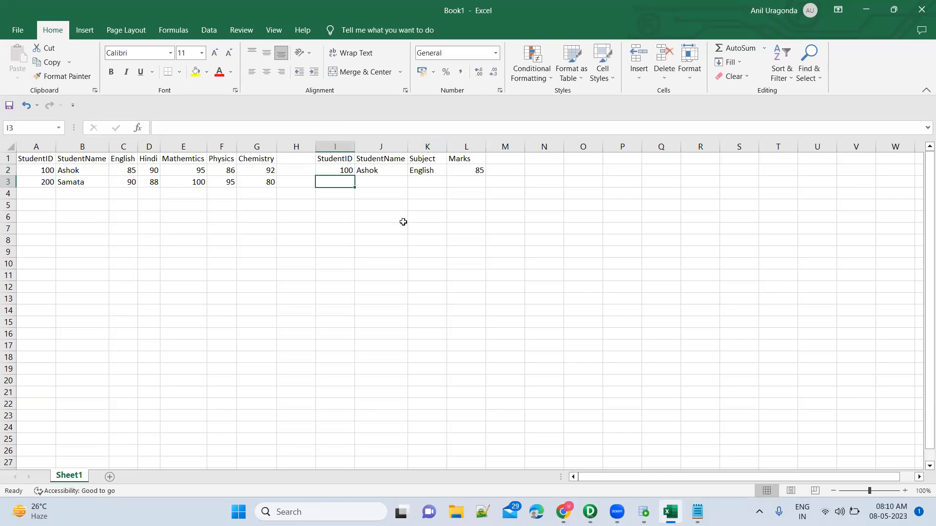
Step: Fill I3:L3 with the first student's ID and name, the subject Hindi and the mark 90
text(100)
key(Tab)
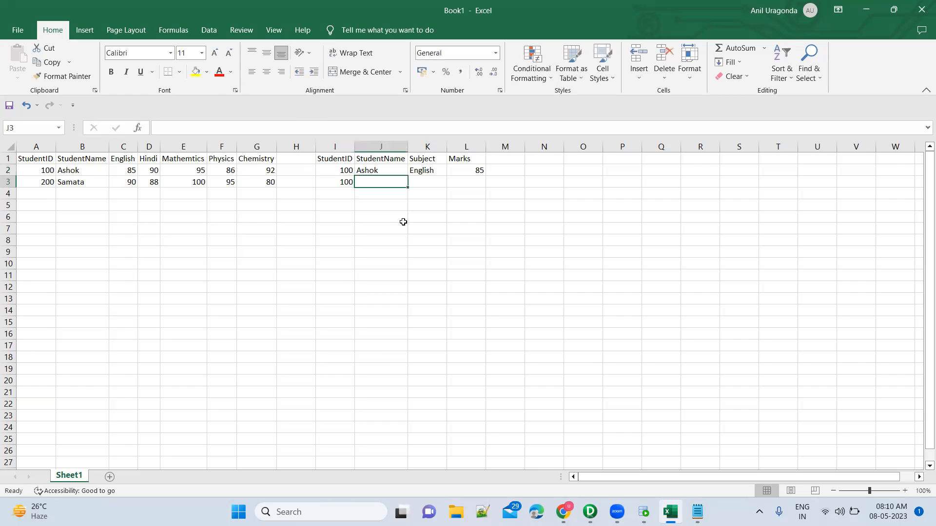
text(Ashok)
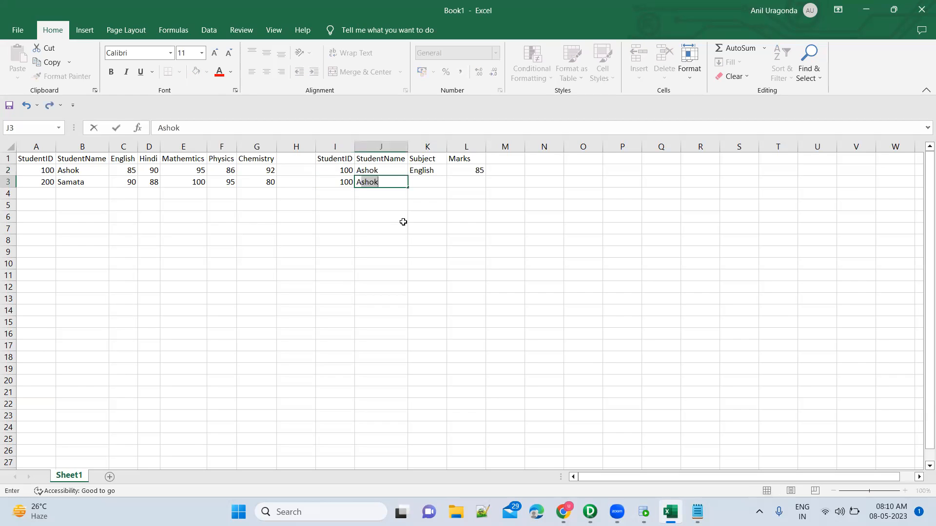
key(Tab)
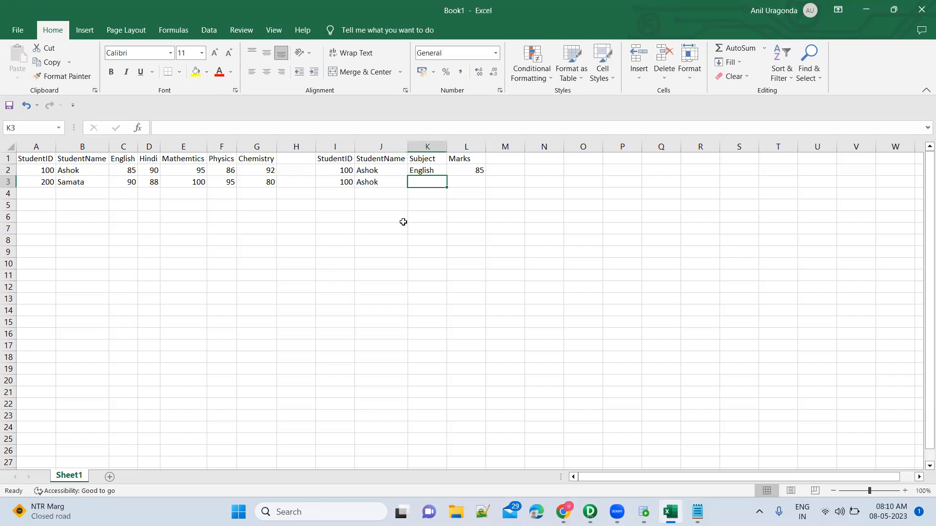
text(Hindi)
key(Tab)
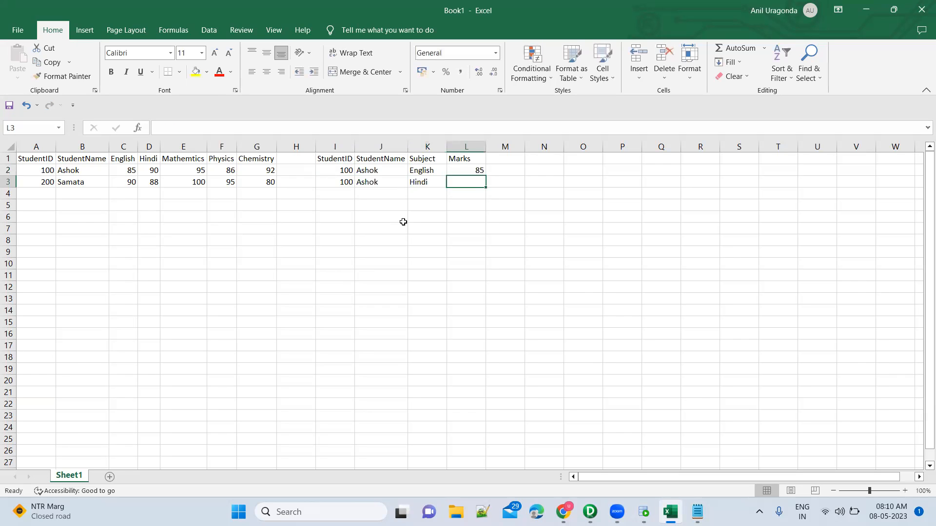
text(90)
key(Return)
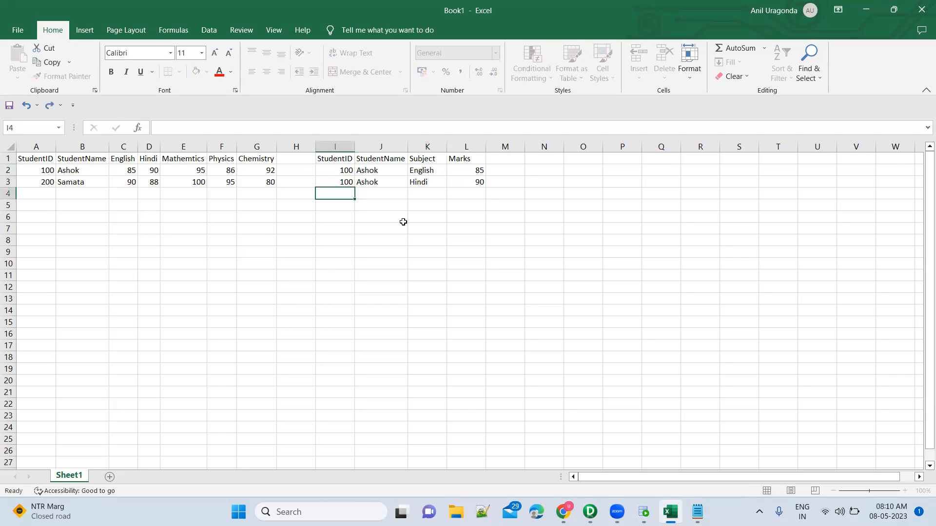
Step: Fill I4:L4 with the first student's ID and name, the subject Mathematics and the mark 95
text(100)
key(Tab)
text(Ashok)
key(Tab)
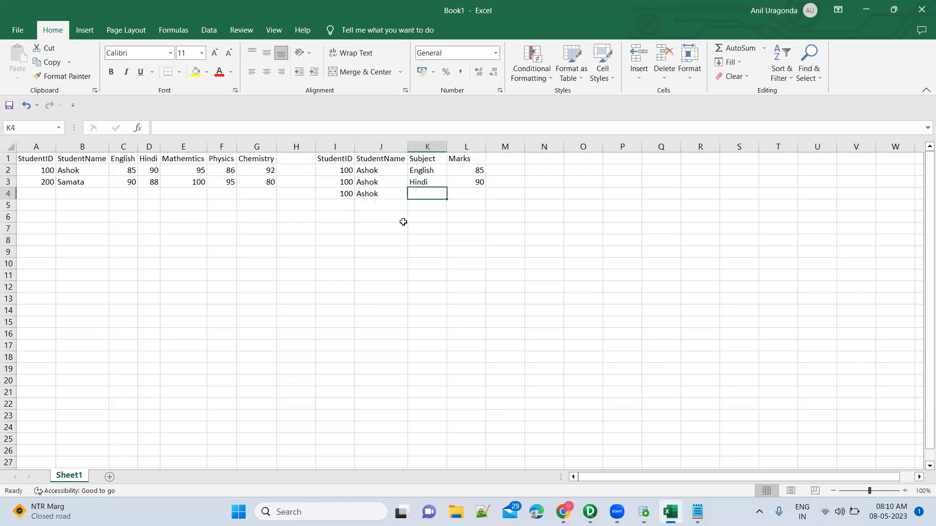
text(Mathe)
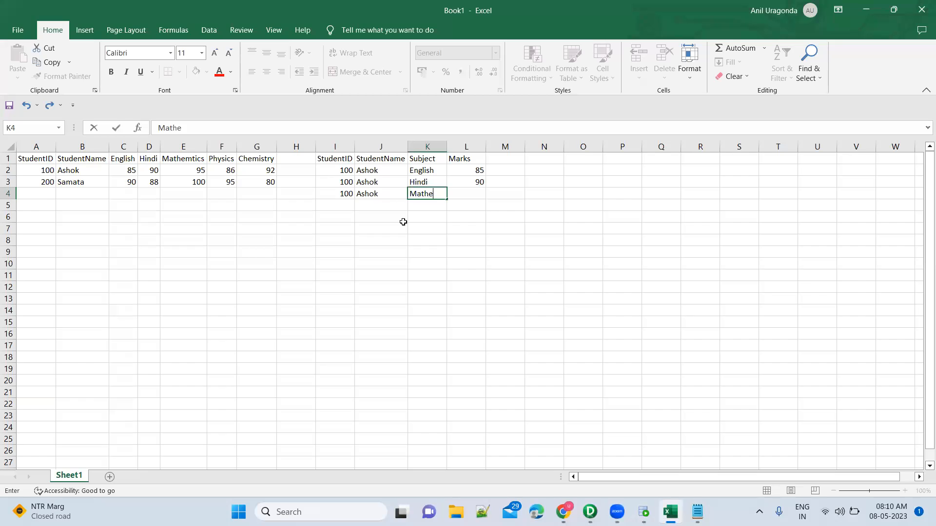
text(maics)
key(Tab)
text(95)
key(ctrl+Return)
key(Return)
Step: Fill I5:L5 with the first student's ID and name, the subject Physics and the mark 86
text(100)
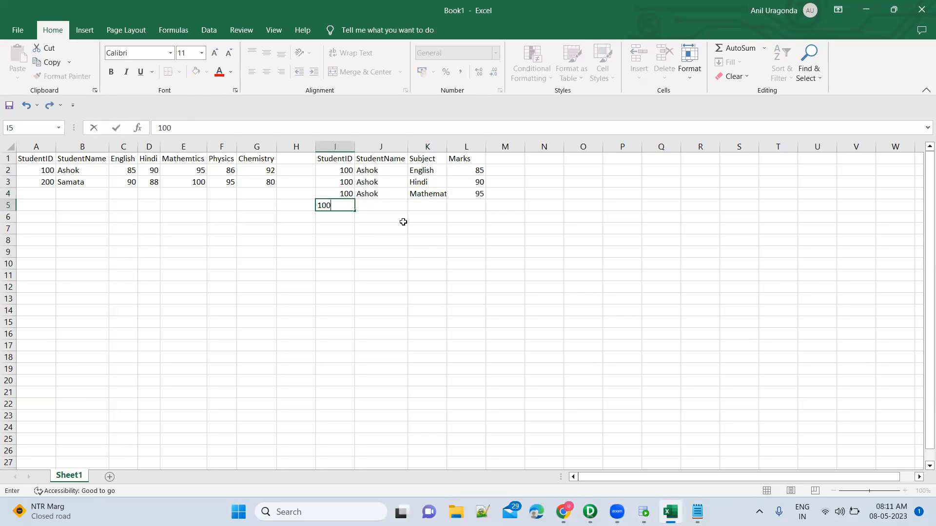
key(Tab)
text(A)
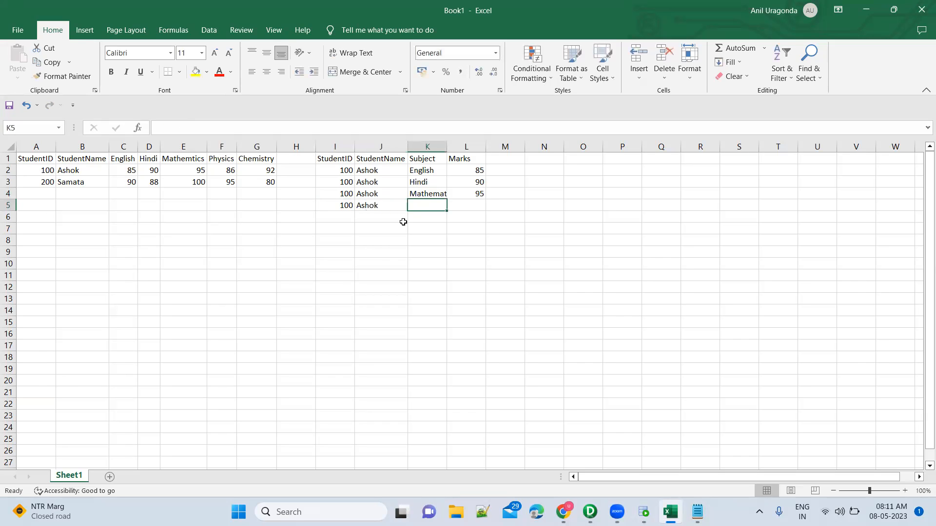
text(Physic)
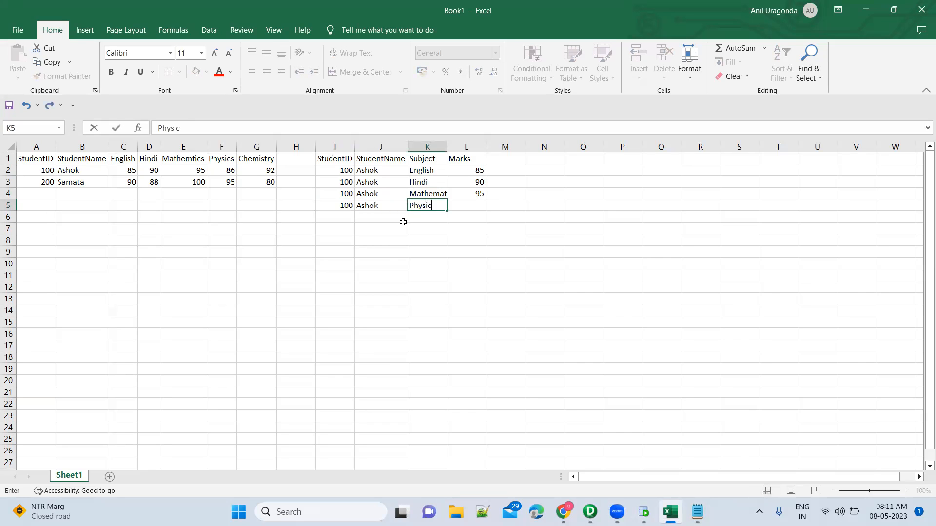
text(s)
key(Tab)
text(86)
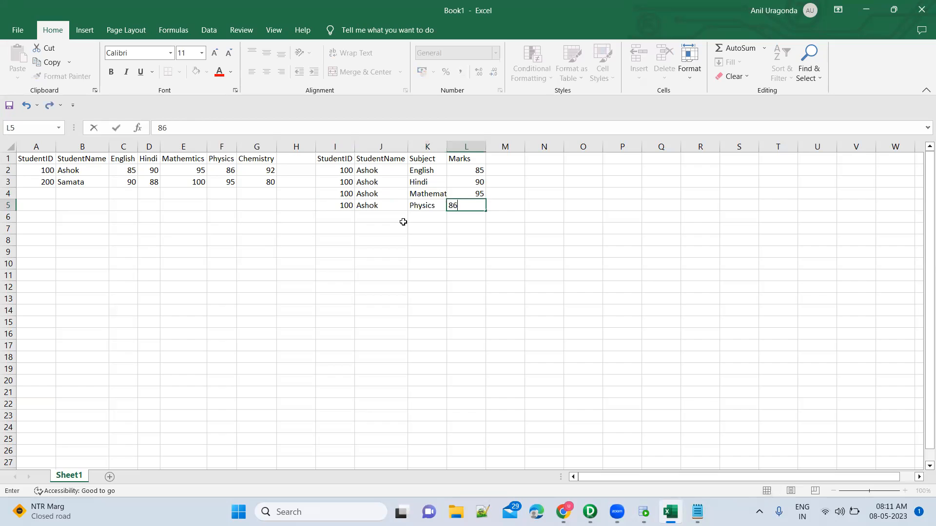
key(Return)
Step: Fill I6:L6 with the first student's ID and name, the subject Chemistry and the mark 92
text(1)
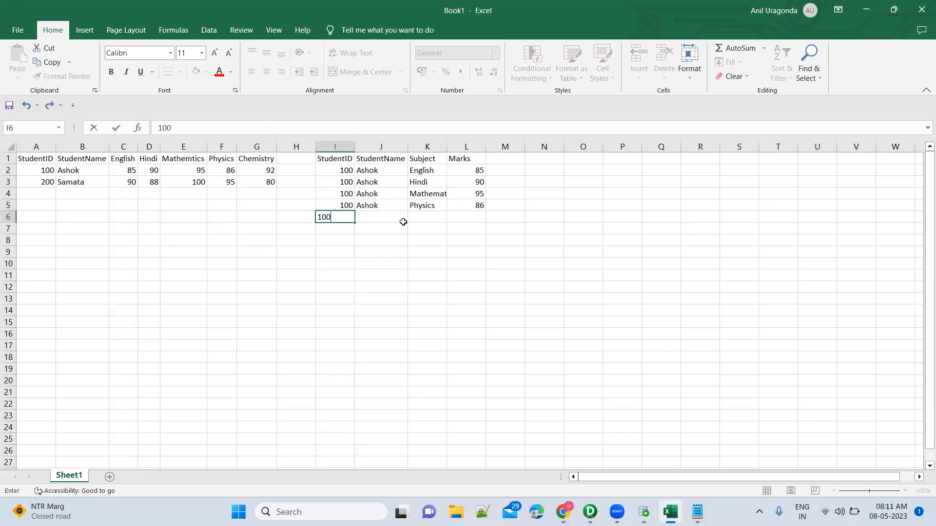
text(00)
key(Tab)
text(Ashok)
key(Tab)
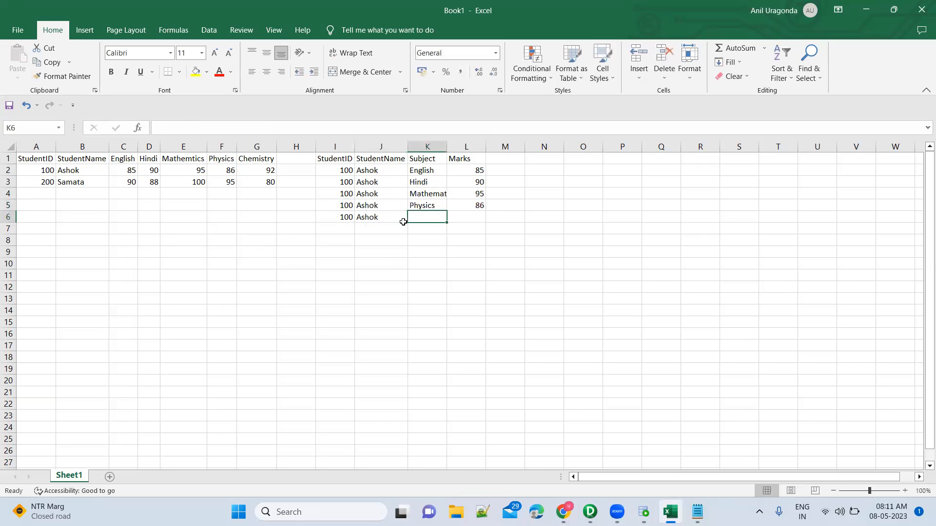
text(Chem)
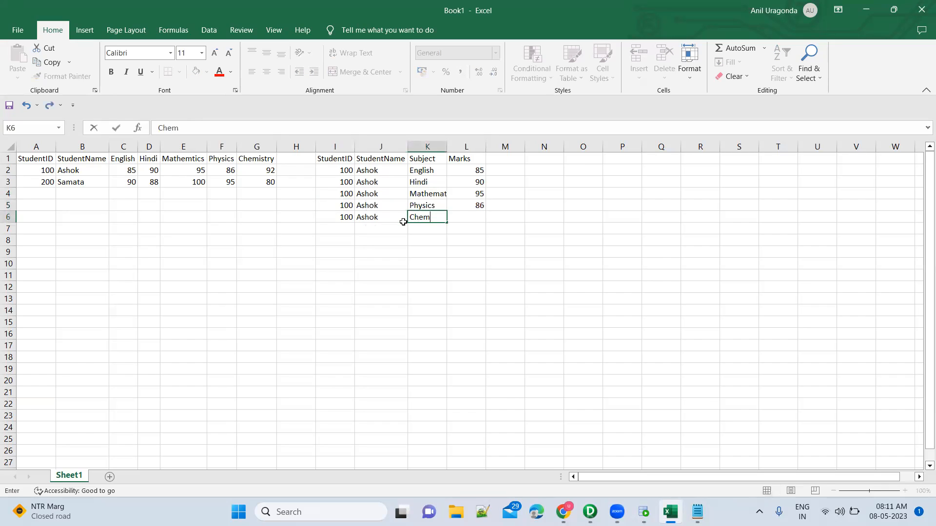
text(istry)
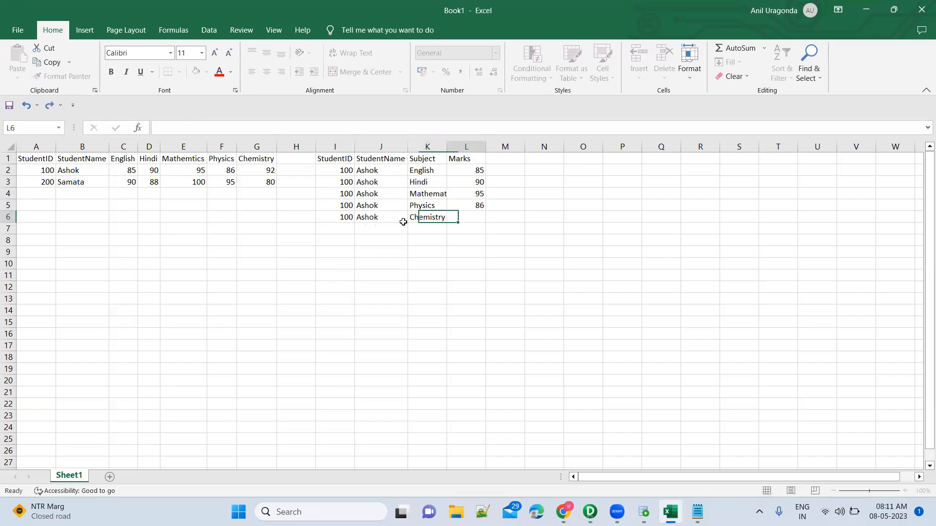
key(Tab)
text(9)
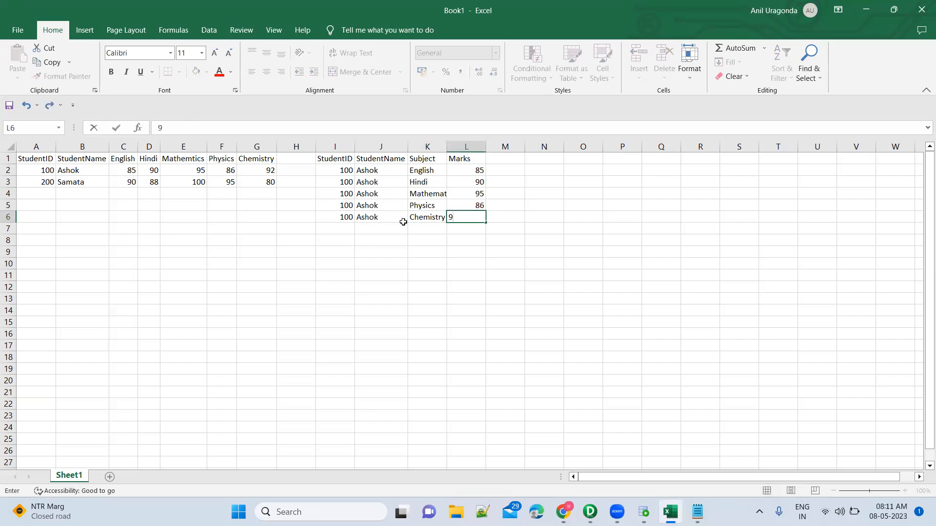
key(Return)
Step: Copy the five subjects in K2:K6 into K7:K11
key(Up)
key(Up)
key(Up)
key(Up)
key(Up)
key(Up)
key(Right)
key(Right)
key(Down)
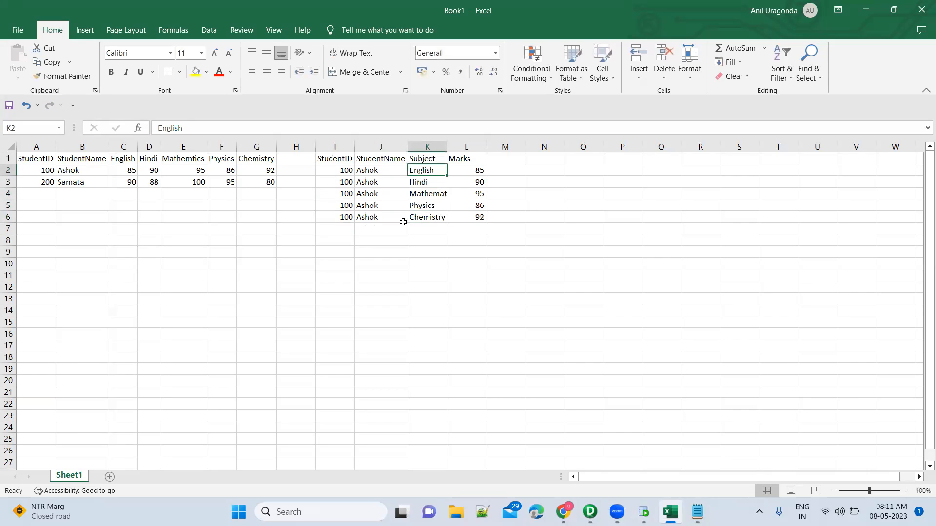
key(shift+Down)
key(shift+Down)
key(shift+Down)
key(shift+Down)
key(ctrl+c)
key(Down)
key(Down)
key(Down)
key(Down)
key(Down)
key(ctrl+v)
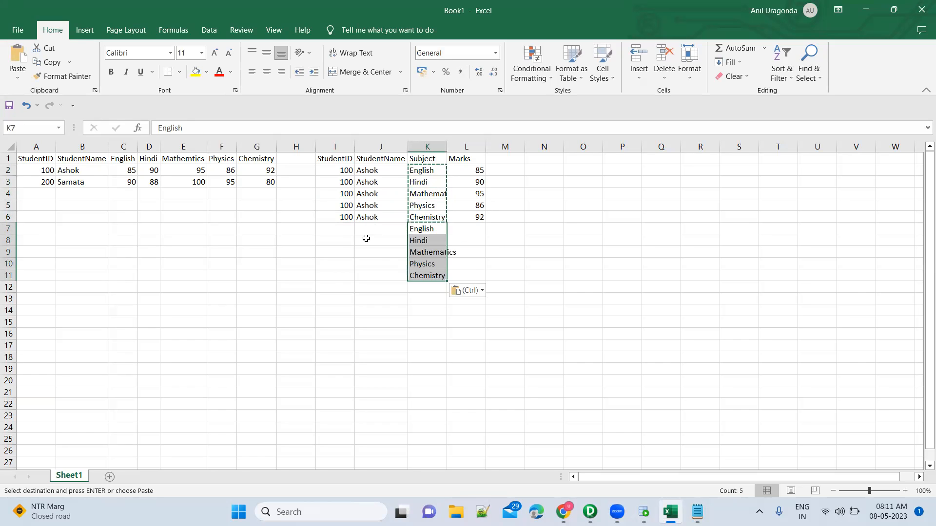
Step: Enter the second student's ID and name in I7:J7
click(341, 227)
text(200)
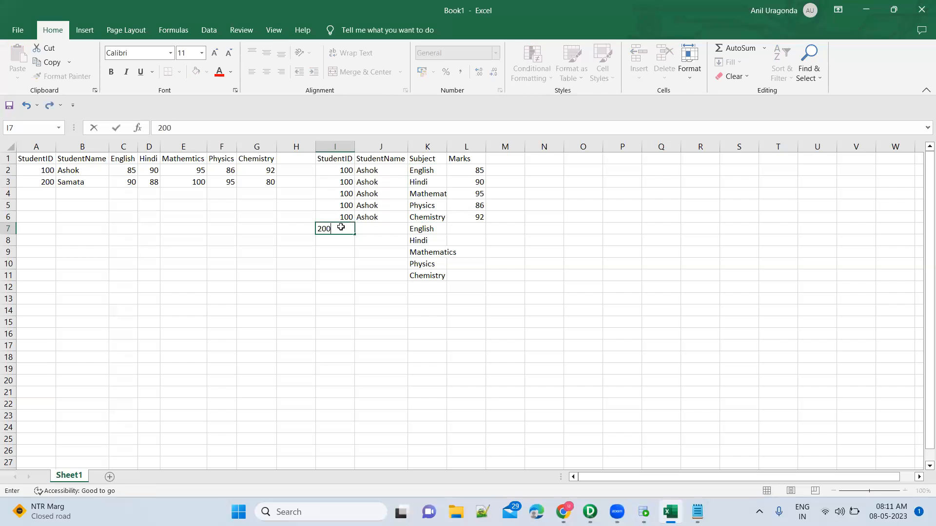
key(Tab)
text(Samata)
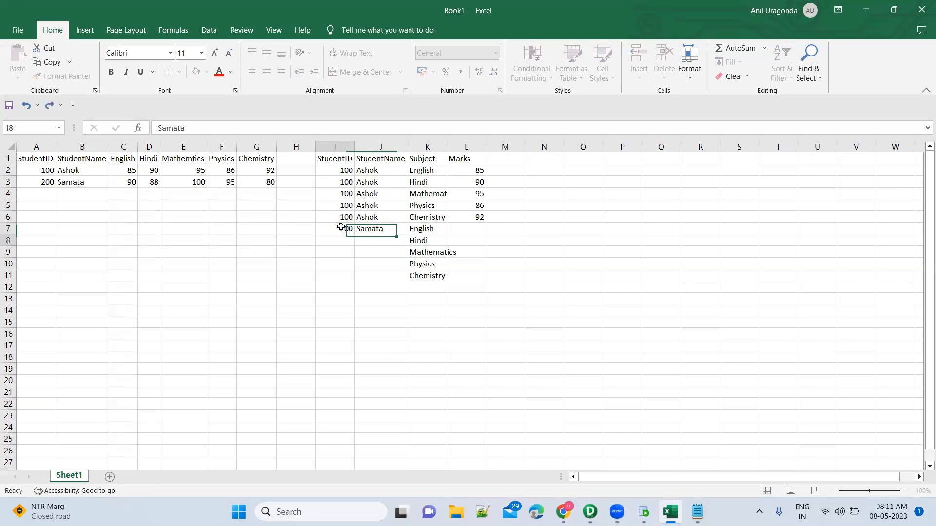
key(Return)
Step: Copy the second student's ID and name from I7:J7 into I8:J11
click(341, 227)
key(shift+Right)
key(ctrl+c)
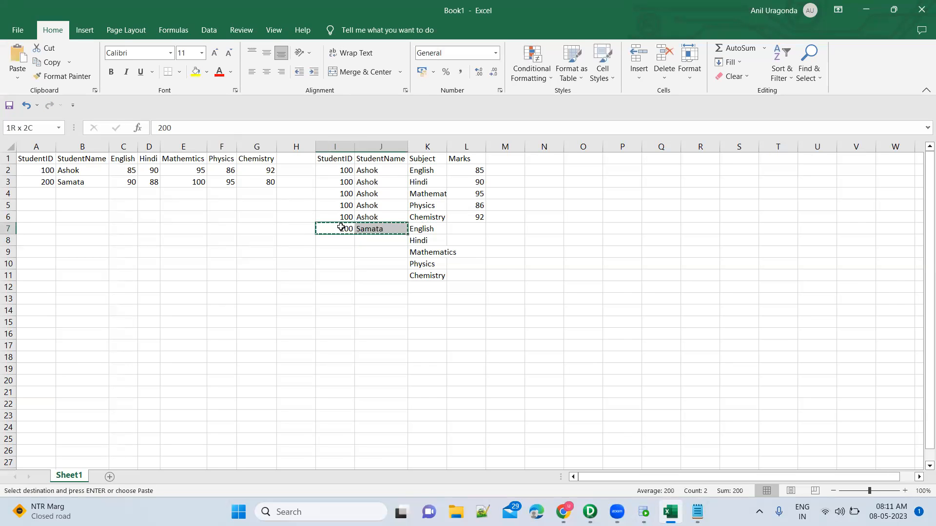
key(Down)
key(shift+Down)
key(shift+Down)
key(shift+Down)
key(ctrl+v)
Step: Enter the second student's marks 90, 88, 100, 95 and 80 in L7:L11
key(Right)
key(Right)
key(Right)
key(Up)
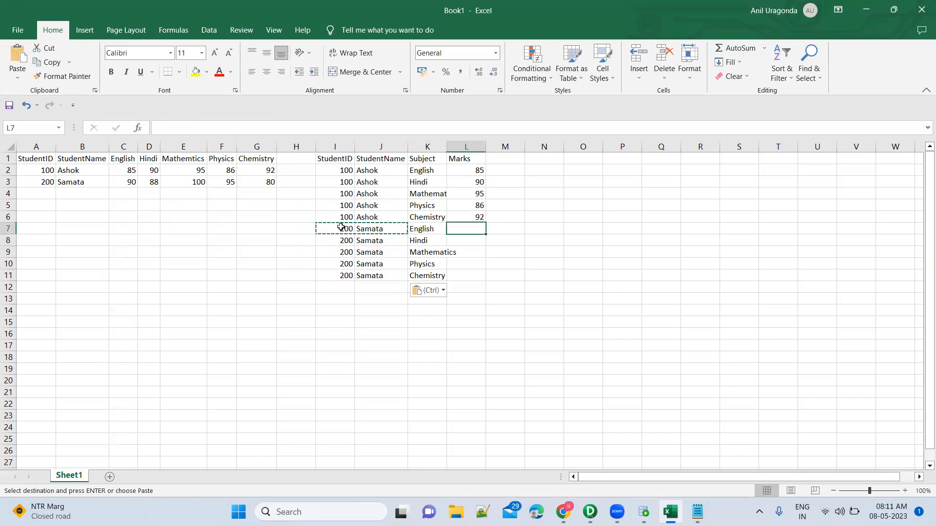
text(90)
key(Return)
text(88)
key(Return)
text(100)
key(Return)
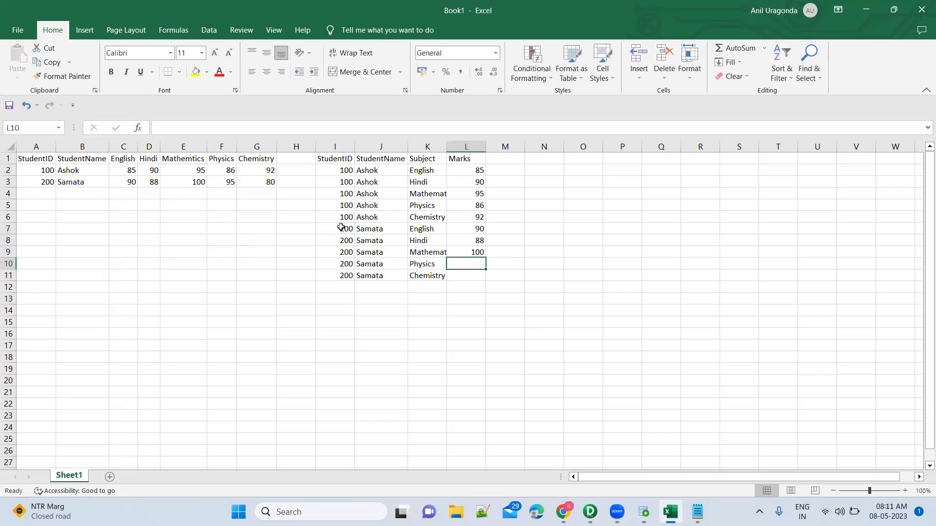
text(95)
key(Return)
text(8)
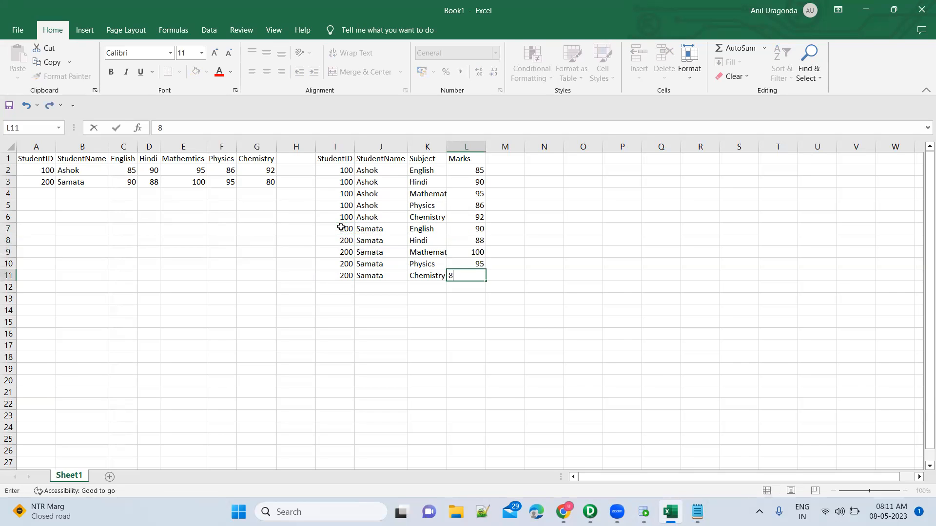
text(0)
key(Return)
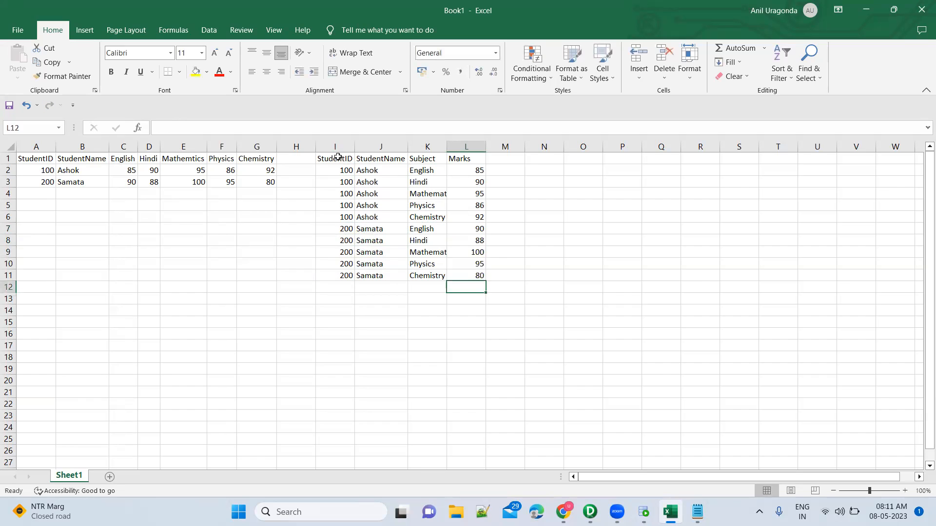
key(shift+Right)
key(shift+Right)
key(shift+Right)
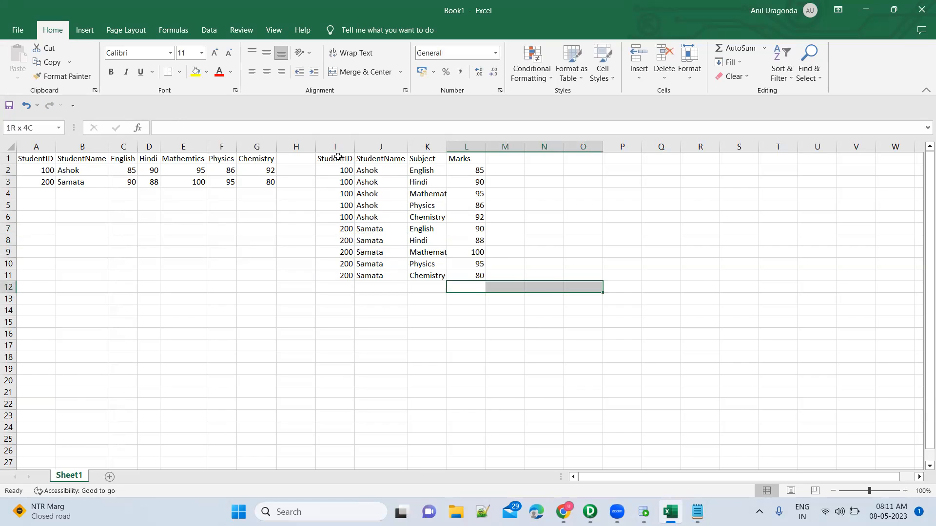
Step: Make the headers StudentID, StudentName, Subject and Marks in I1:L1 bold
key(Up)
key(Up)
key(Up)
key(Up)
key(Up)
key(Up)
key(Up)
key(Up)
key(Up)
key(Up)
key(Up)
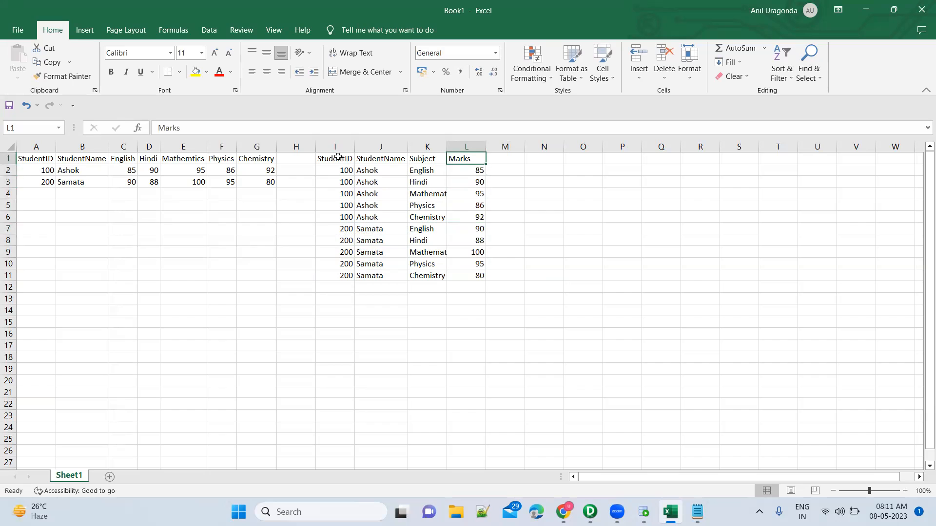
key(shift+Left)
key(shift+Left)
key(shift+Left)
key(ctrl+b)
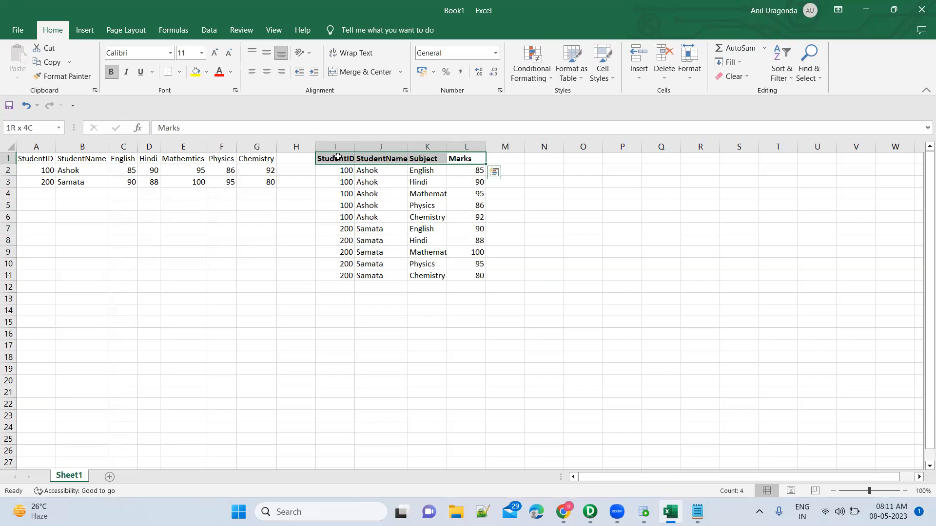
click(450, 215)
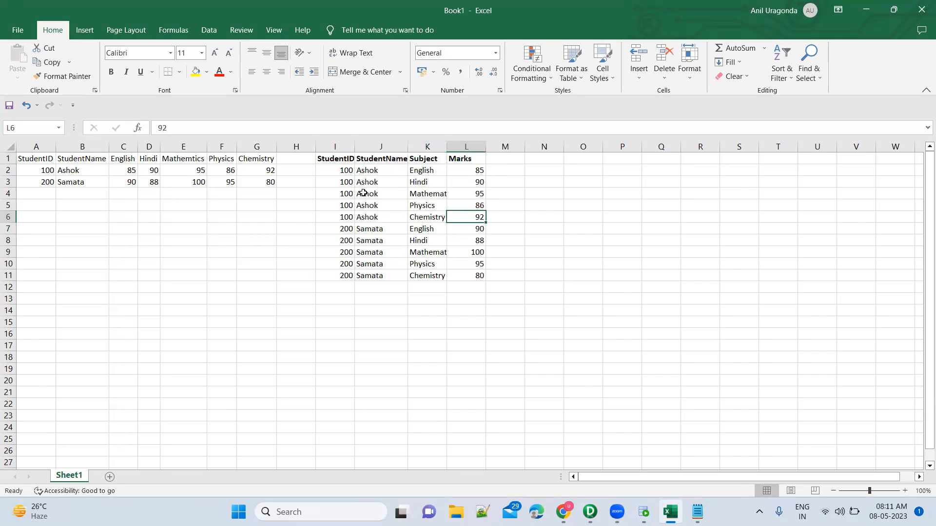
Step: Move the unpivoted table in I1:L11 down one row so it starts at I2
click(332, 161)
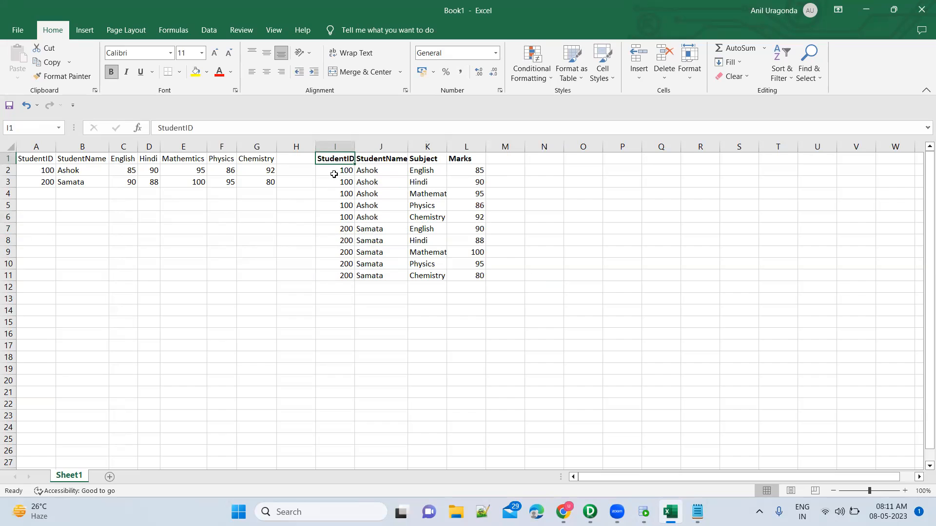
shift+click(455, 276)
key(ctrl+c)
key(Down)
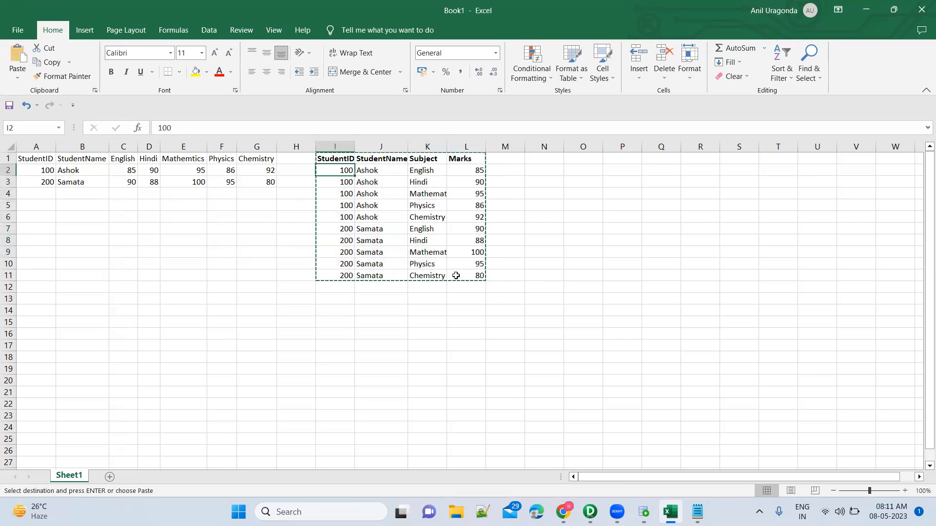
key(ctrl+v)
Step: Fill I1:L1 yellow, merge and center it, and enter the title "Unpivoting of data"
key(Up)
key(shift+Right)
key(shift+Right)
key(shift+Right)
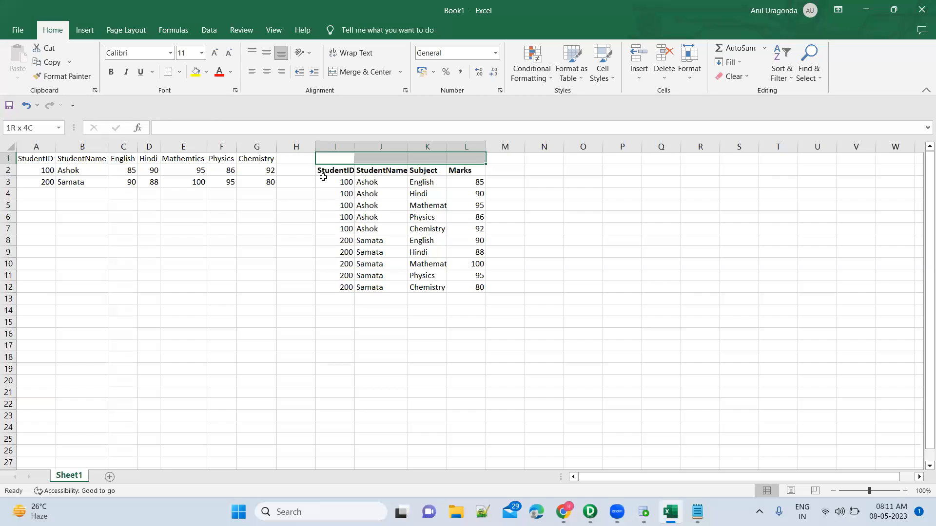
click(194, 74)
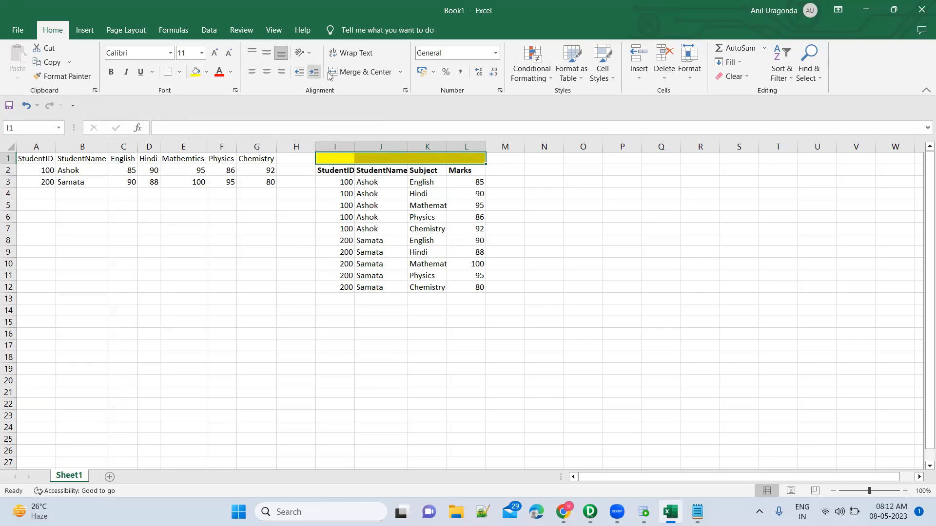
click(353, 73)
text(Unpivo)
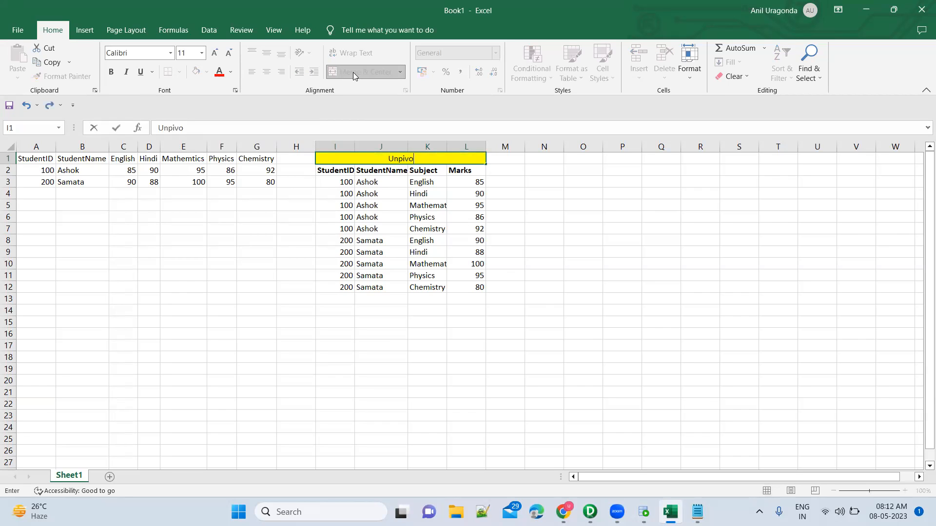
text(ting of data)
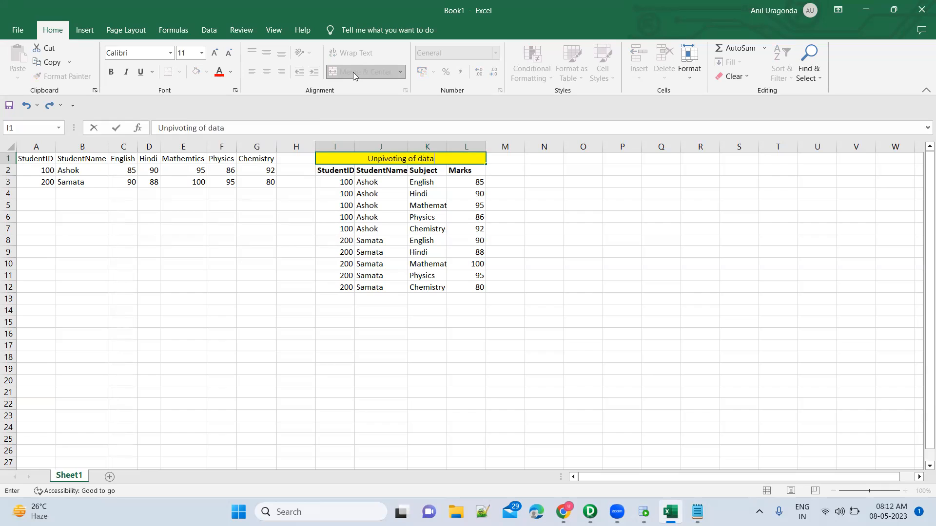
key(Return)
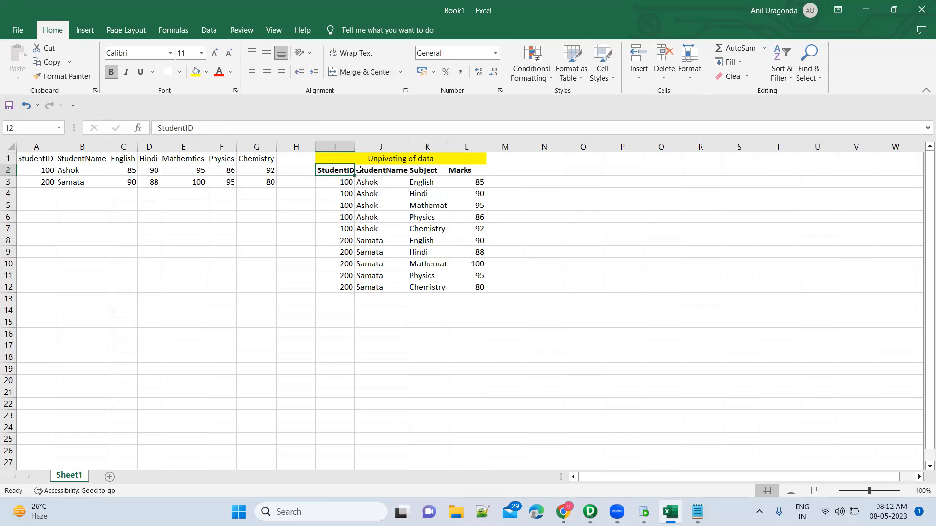
Step: Move the original marks table in A1:G3 down one row so it starts at A2
drag(350, 170, 471, 283)
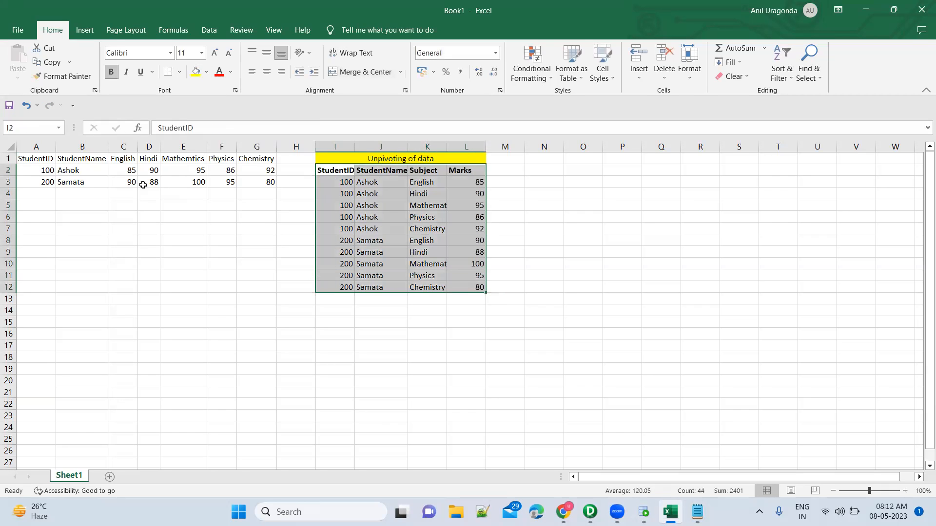
drag(43, 156, 244, 180)
key(ctrl+x)
key(Down)
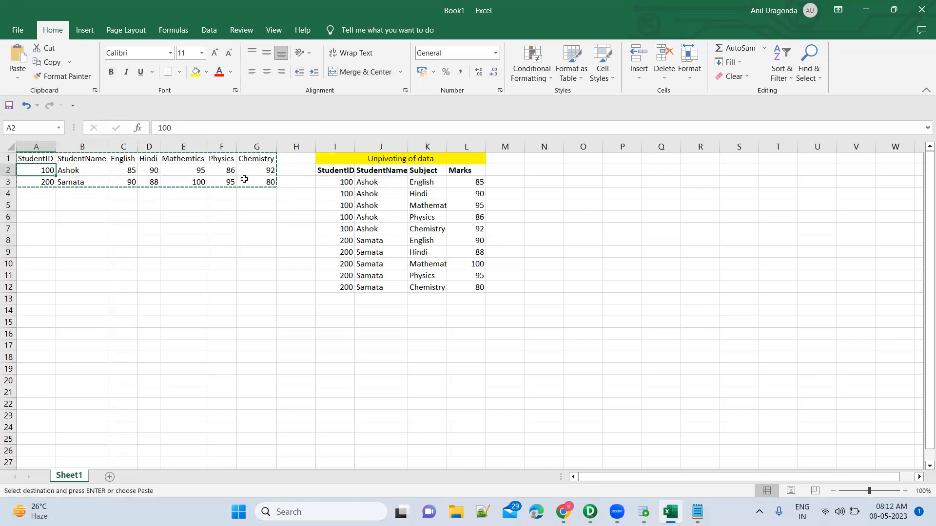
key(ctrl+v)
Step: Merge and center A1:G1, fill it yellow, and enter the title "Pivoting of the data"
key(Up)
key(shift+Right)
key(shift+Right)
key(shift+Right)
key(shift+Right)
key(shift+Right)
key(shift+Right)
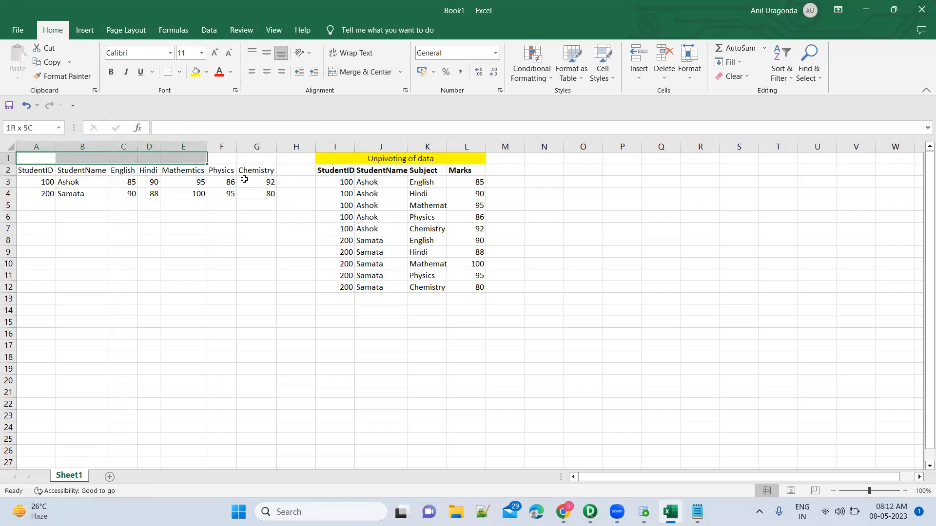
click(375, 72)
click(194, 78)
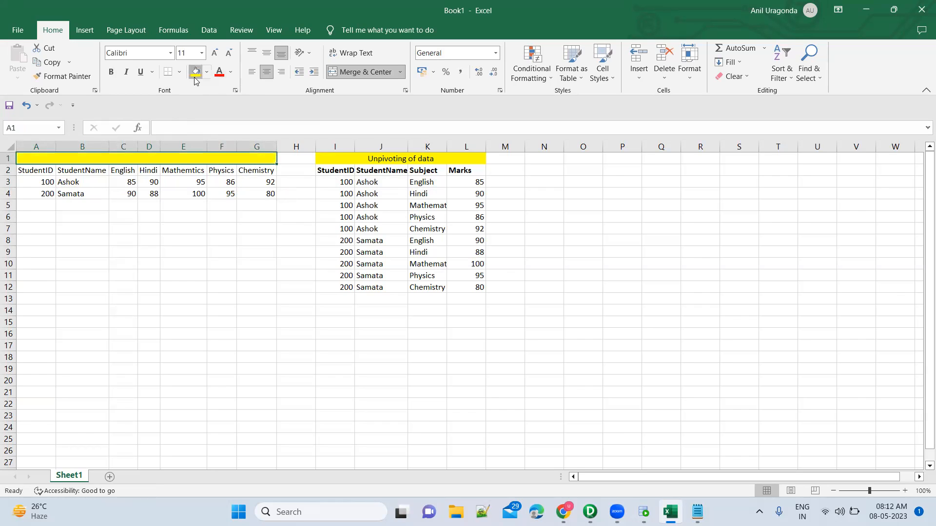
text(Pivoting of the data)
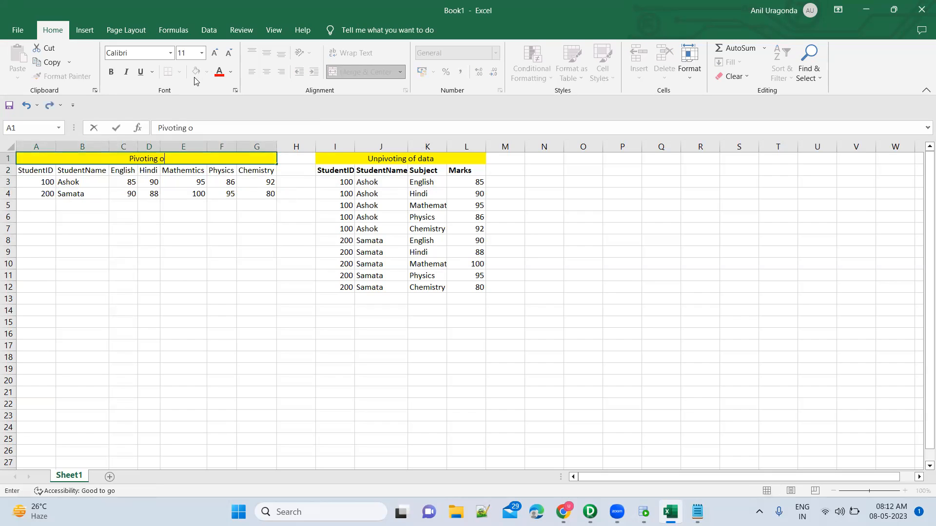
key(Return)
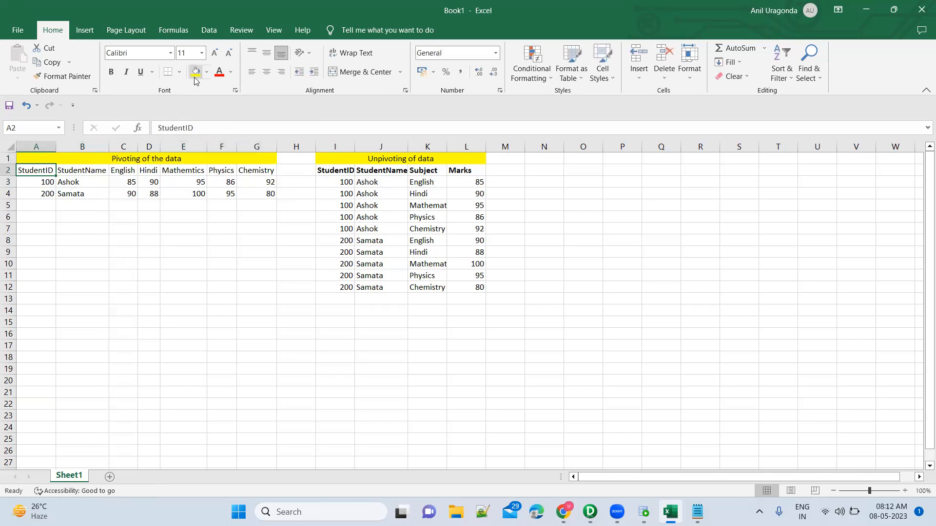
Step: Make the pivoted table's header row A2:G2 bold
key(shift+Right)
key(shift+Right)
key(shift+Right)
key(shift+Right)
key(shift+Right)
key(shift+Right)
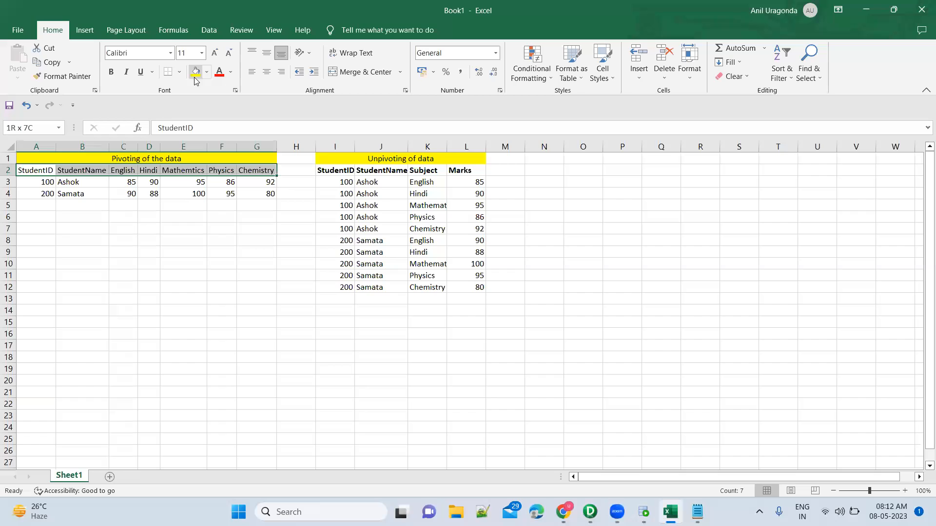
key(ctrl+b)
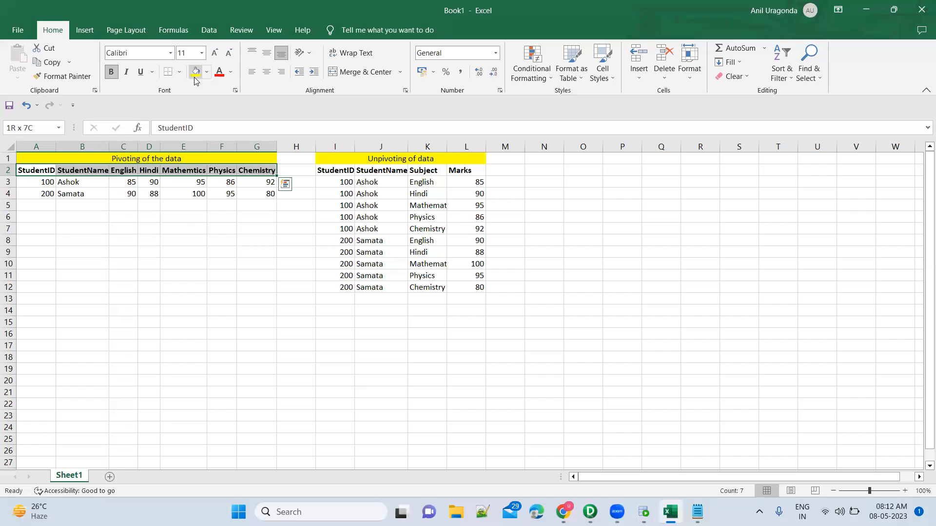
Step: Examine the pivoted and unpivoted marks tables, comparing how each student's subject marks are laid out
click(39, 169)
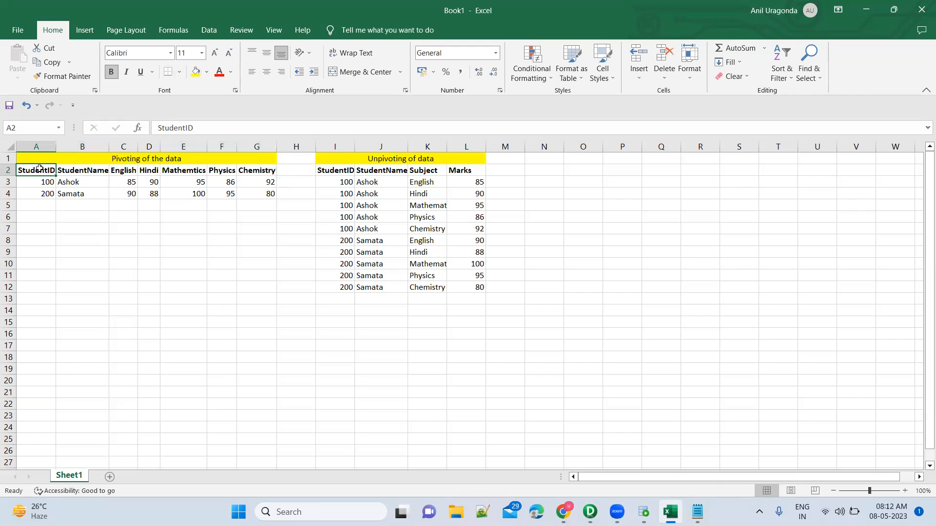
shift+click(252, 196)
drag(336, 172, 453, 287)
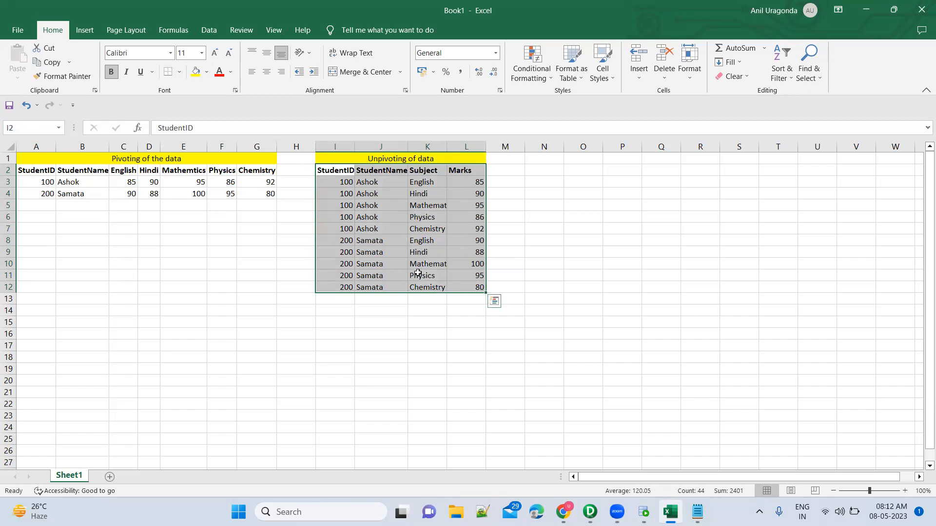
click(371, 219)
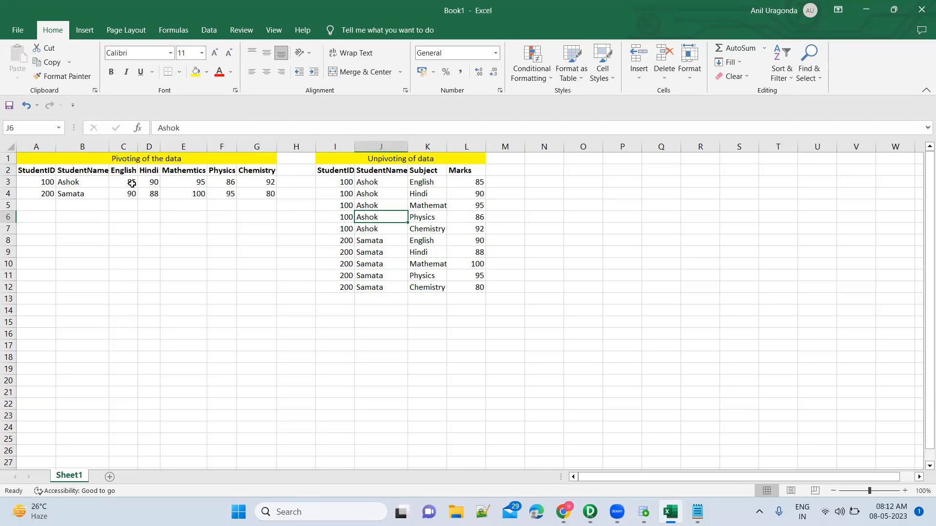
drag(132, 183, 257, 182)
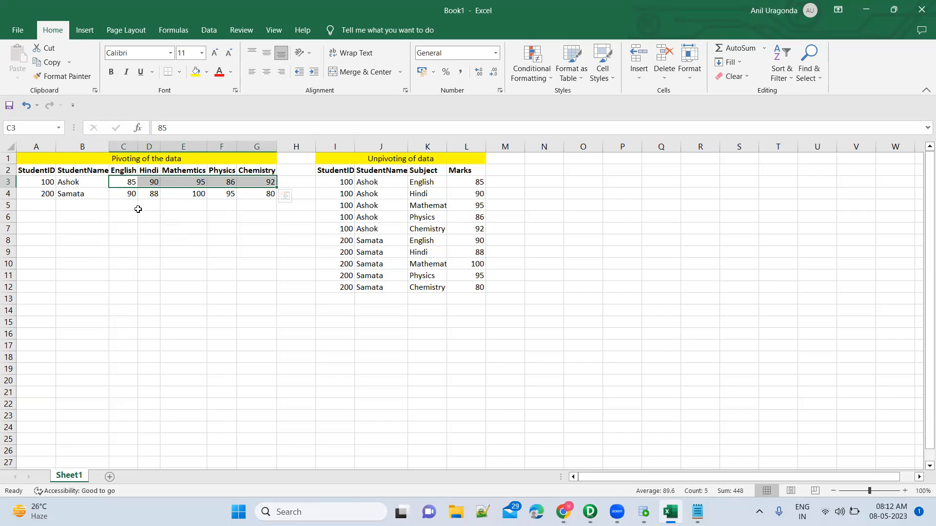
drag(39, 172, 254, 197)
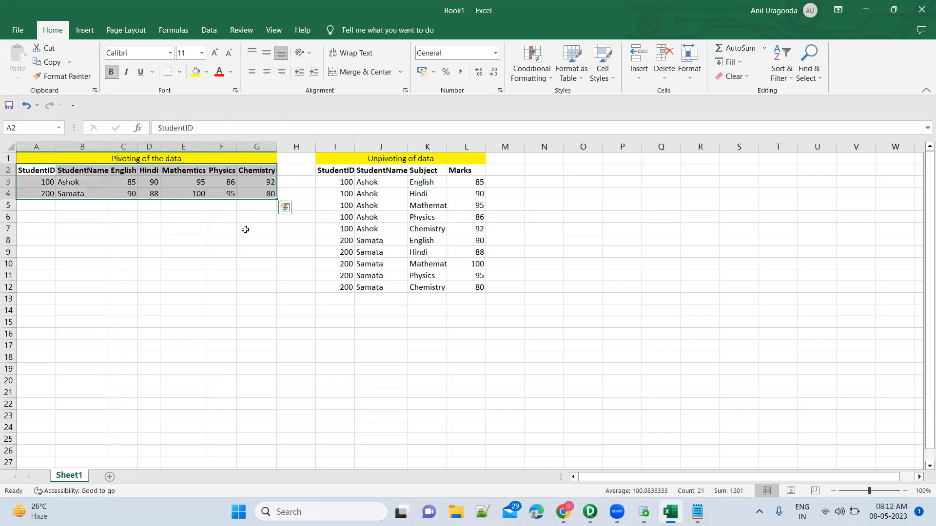
click(39, 268)
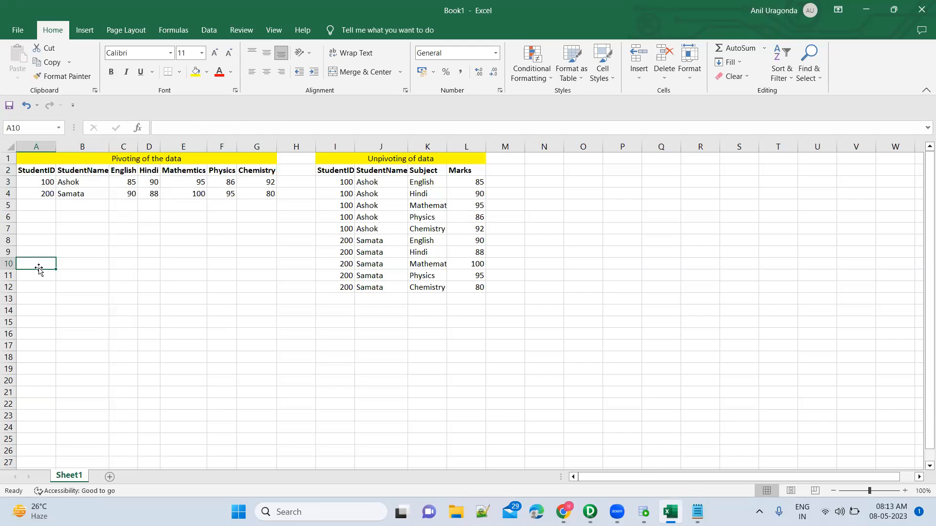
click(77, 181)
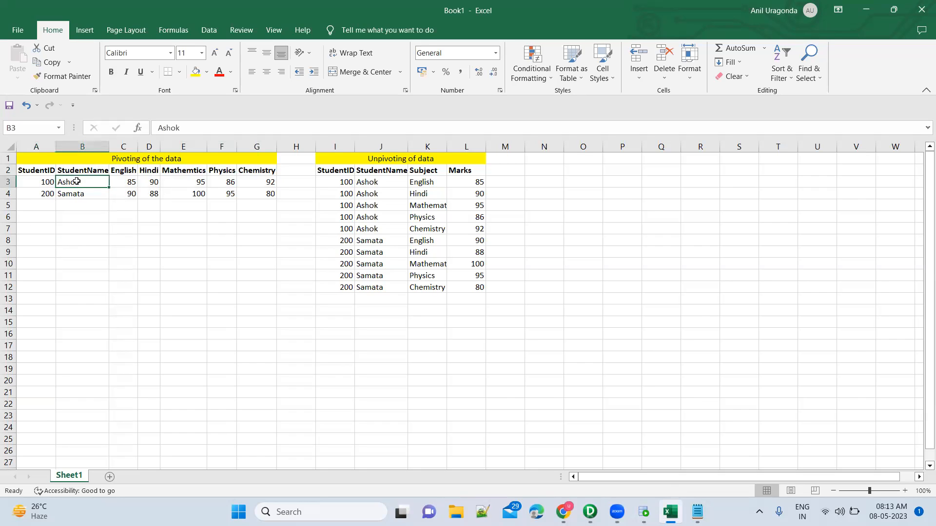
click(201, 185)
click(181, 196)
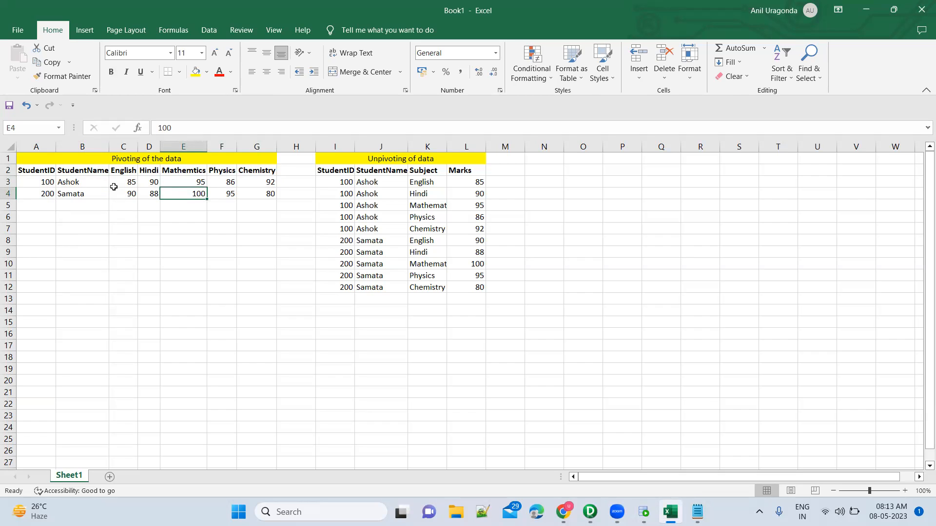
drag(42, 171, 250, 196)
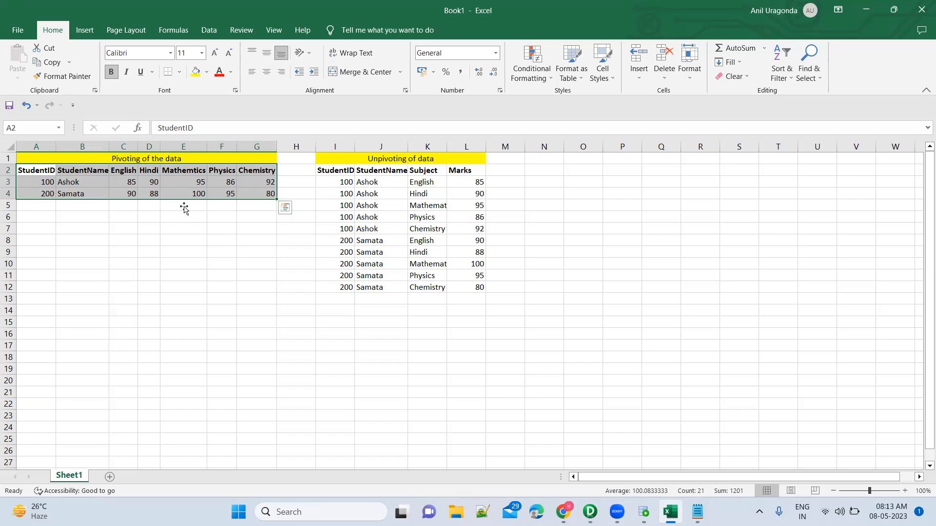
click(39, 171)
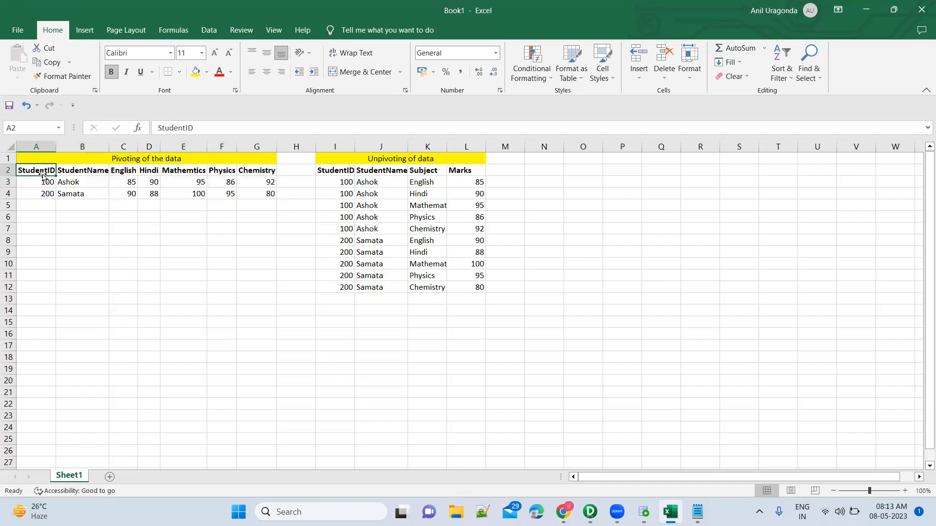
shift+click(253, 196)
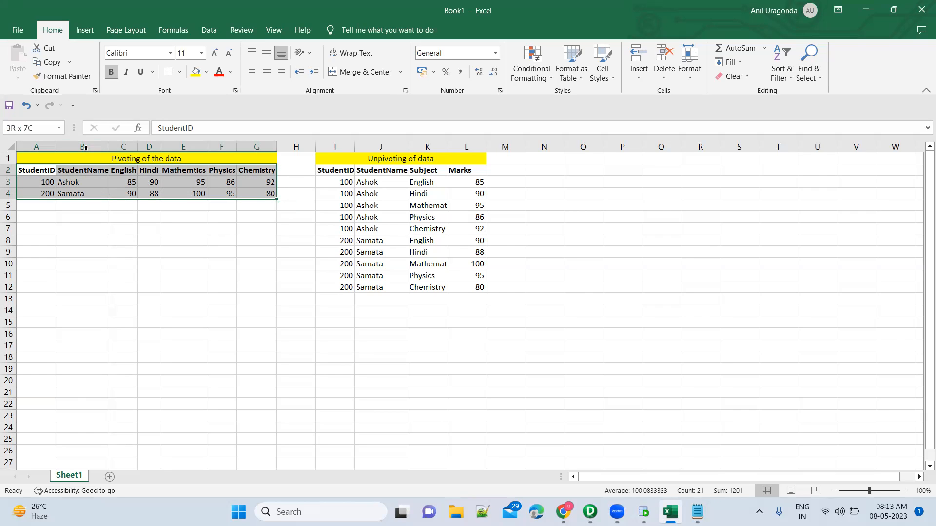
Step: Change the pivoted table's title to "Student - Pivoting of the data"
click(58, 160)
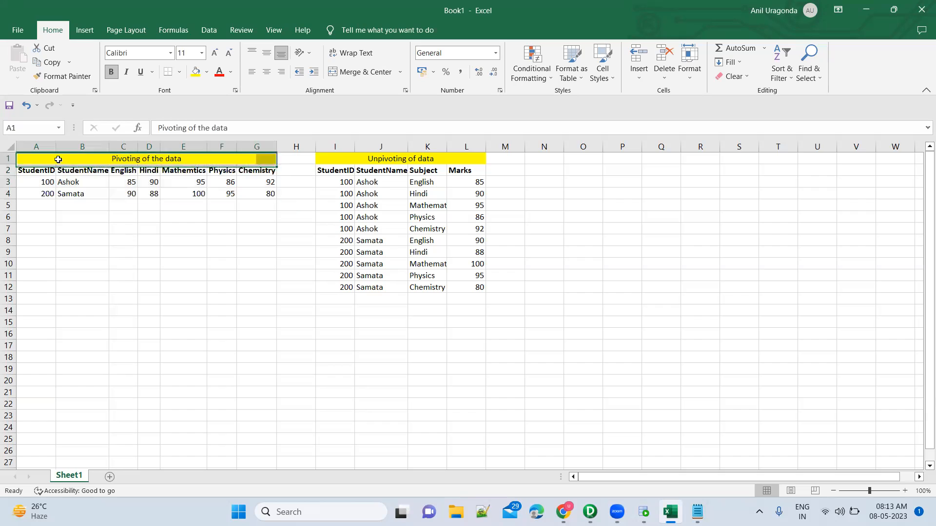
double_click(85, 155)
text(Student -)
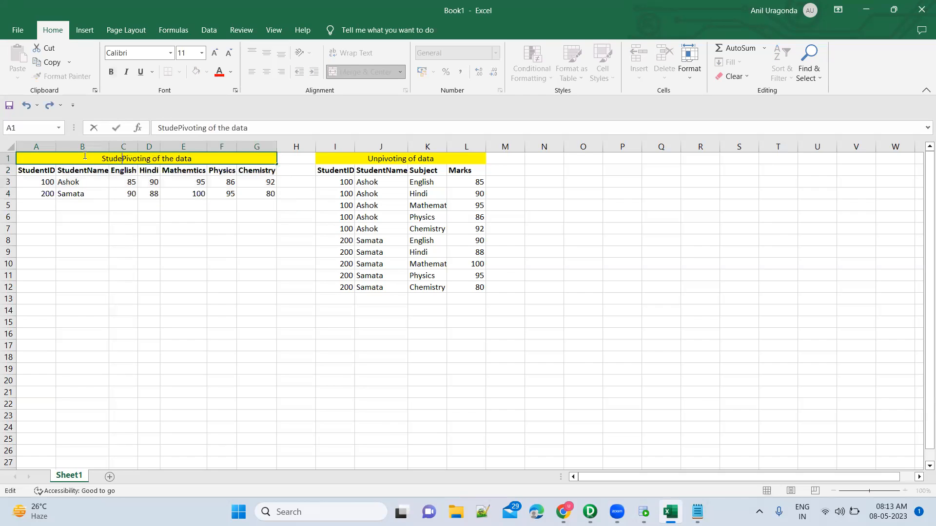
key(Return)
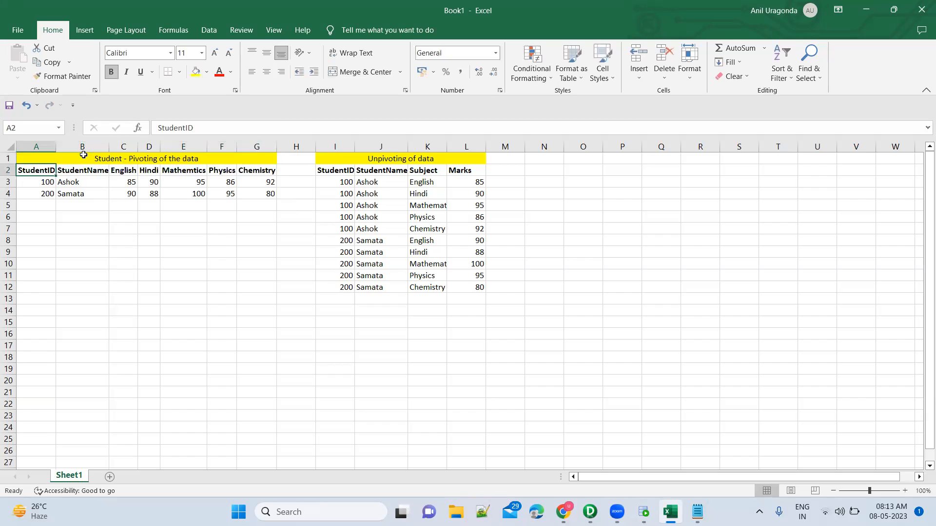
Step: Enter the headers StudentID, StudentID and MaxMarks in A8:C8 for a result table below the pivoted data
shift+click(80, 193)
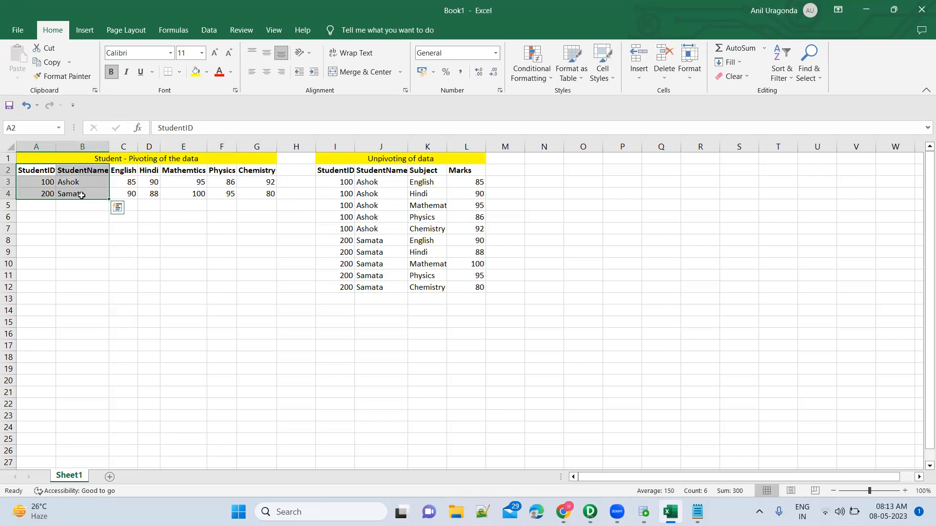
click(44, 236)
text(Studen)
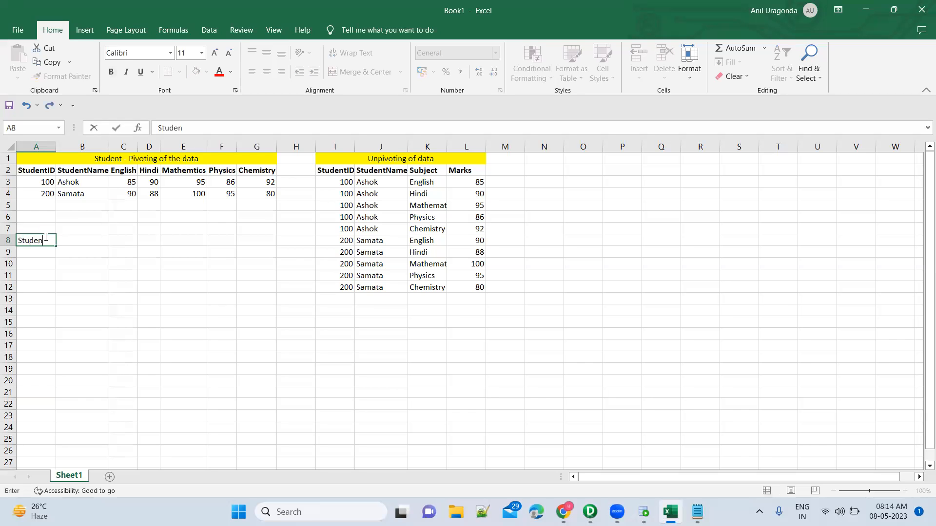
text(tID)
key(Tab)
text(St)
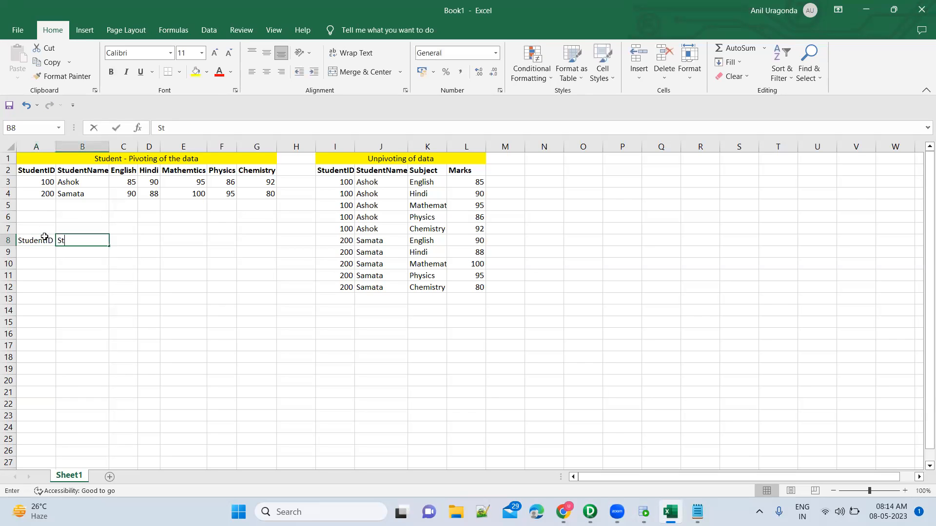
text(udentID)
key(Tab)
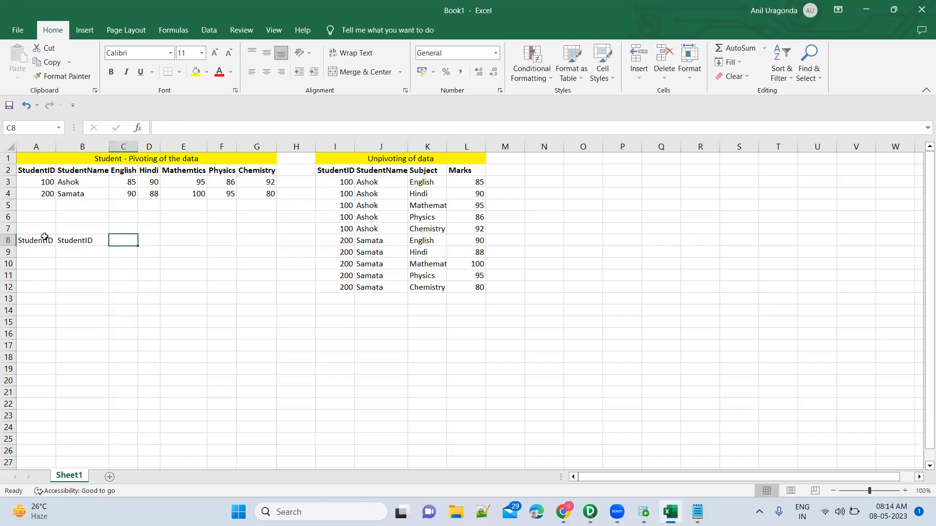
text(MaxMarks)
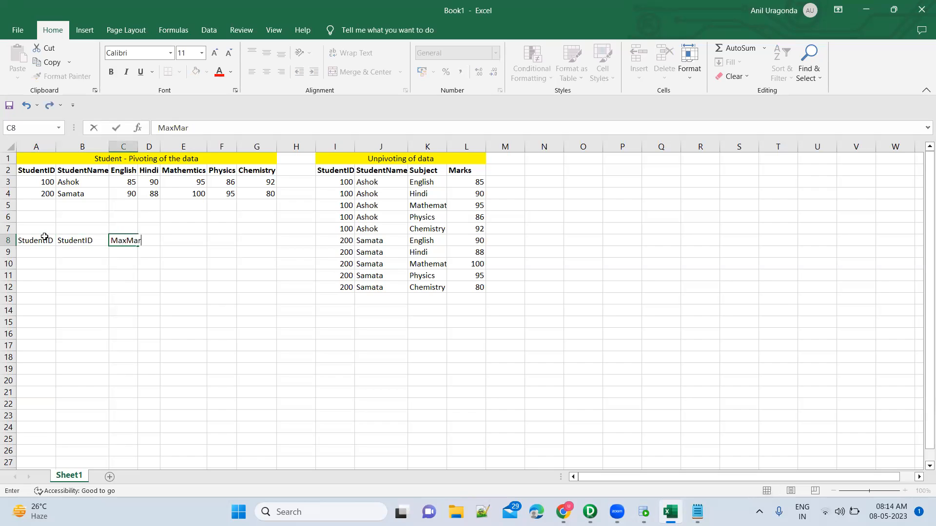
key(Return)
Step: Fill row 9 of the result table with the first student's ID, name and a maximum mark of 95
text(100)
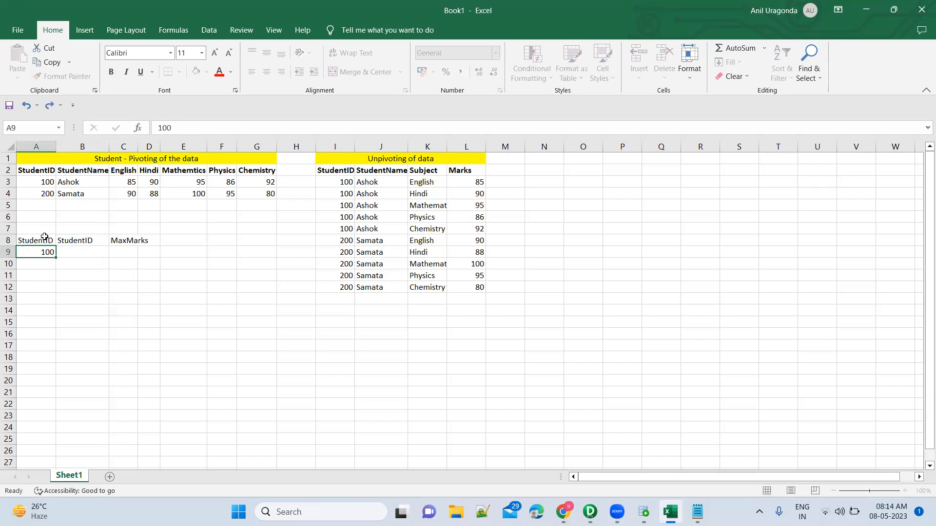
key(Tab)
text(Ashok)
key(Tab)
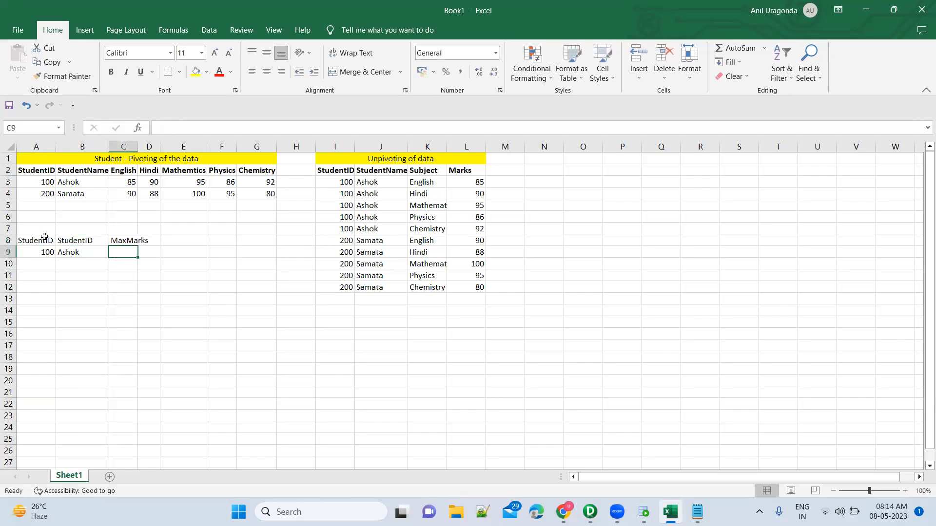
text(95)
key(Return)
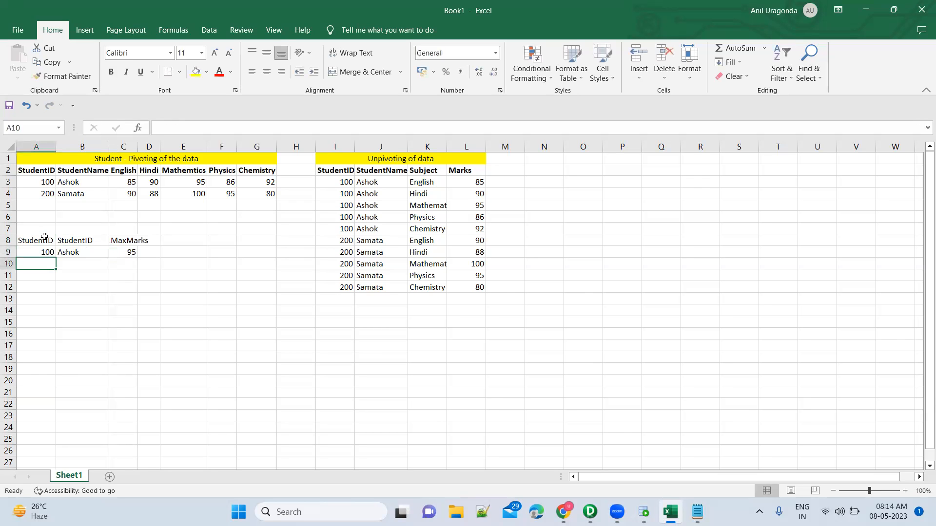
Step: Fill row 10 of the result table with the second student's ID, name and a maximum mark of 100
text(200)
key(Tab)
text(Samata)
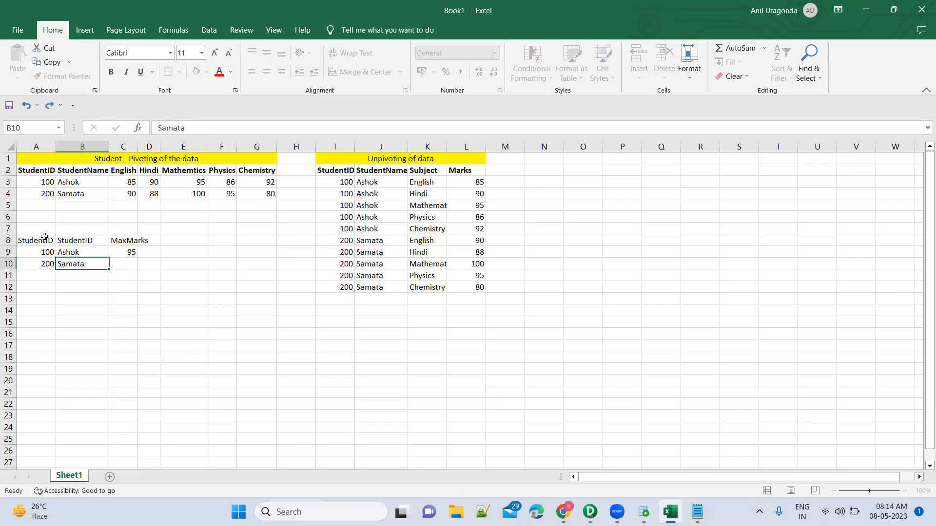
key(Tab)
text(100)
key(Return)
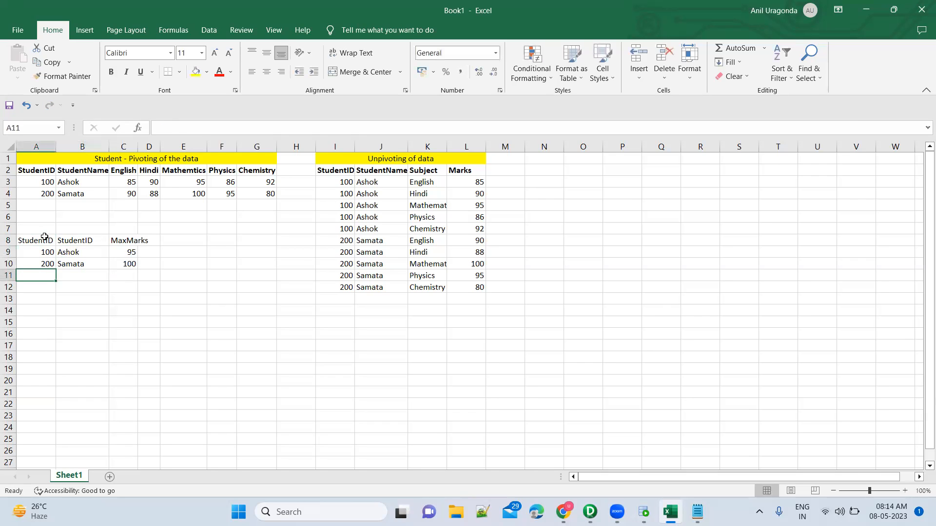
Step: Widen column C to fit the MaxMarks header and make the result table's headers A8:C8 bold
drag(138, 143, 151, 143)
click(38, 241)
key(ctrl+b)
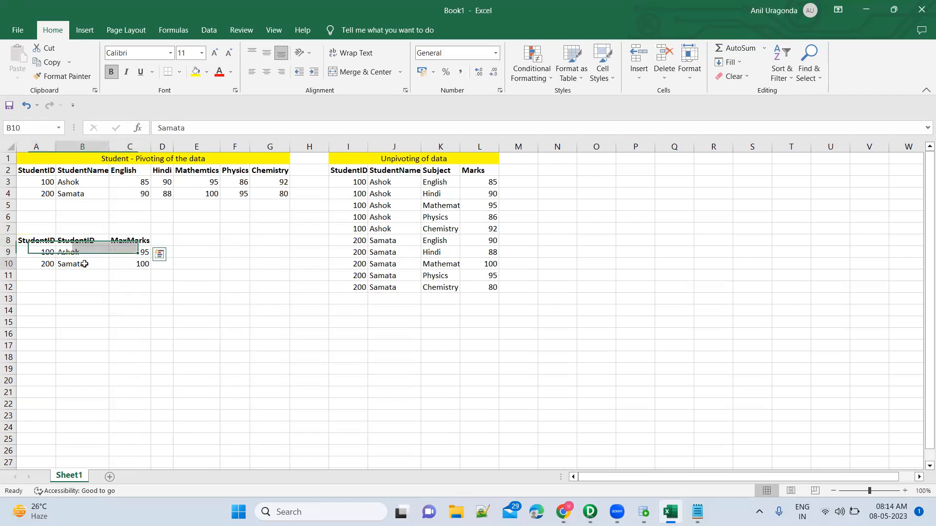
click(81, 264)
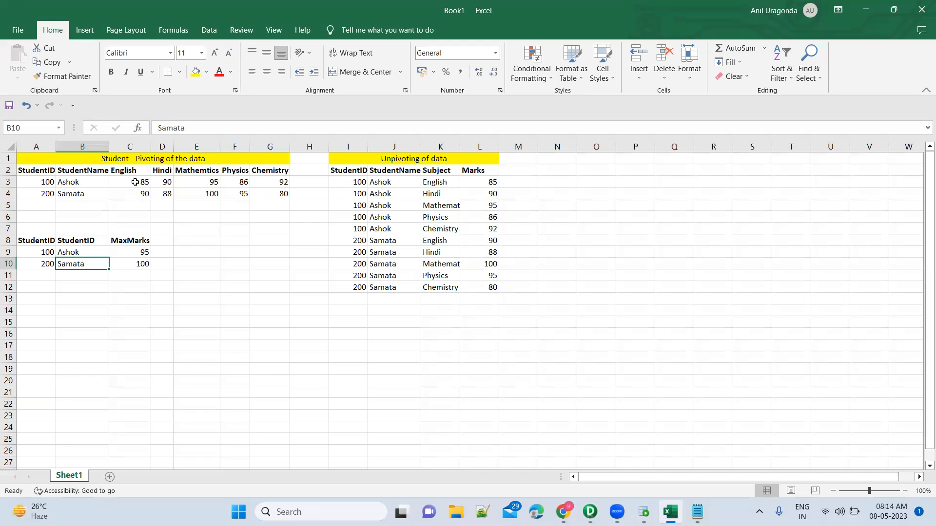
drag(135, 183, 283, 181)
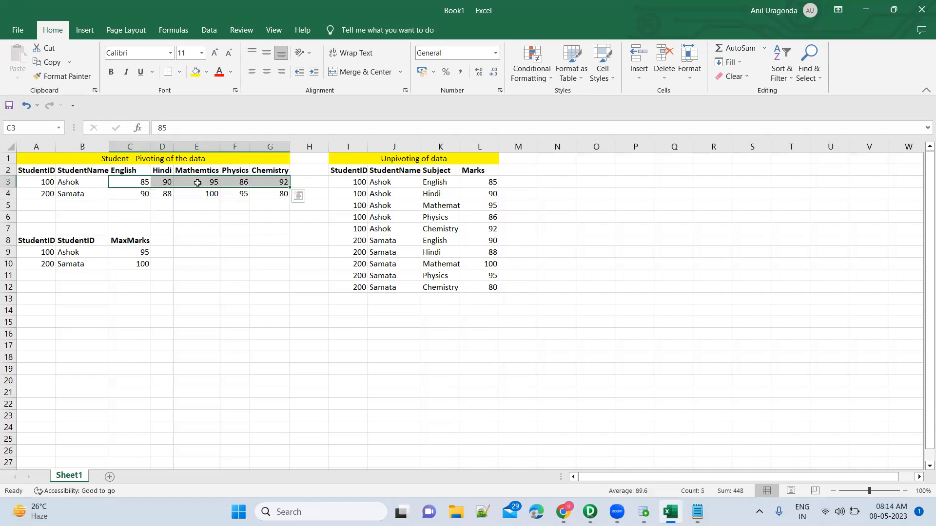
click(131, 141)
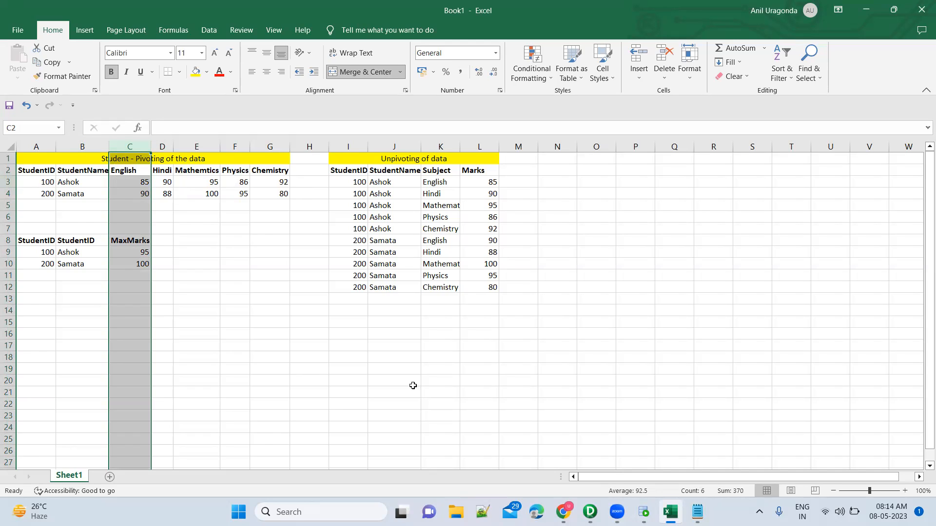
Step: Switch to Oracle SQL Developer and write the query SELECT * FROM Student in the OT_SRC_DEV2 worksheet
click(643, 512)
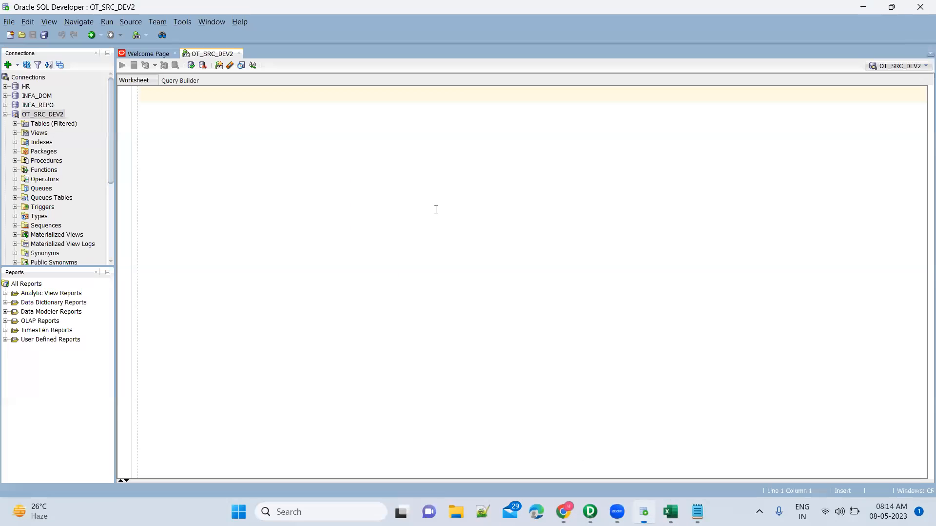
text(SELCT)
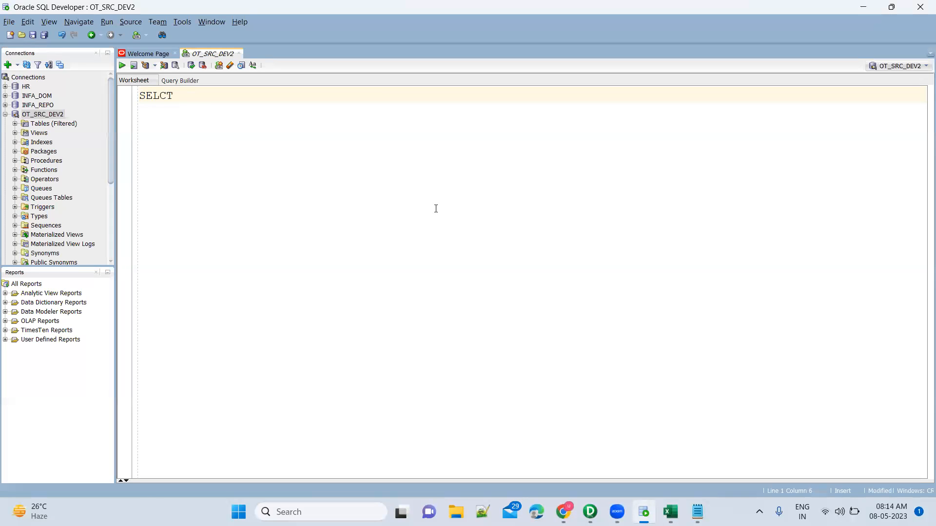
key(ctrl+a)
key(BackSpace)
text(SELECT )
text(* FROM Student)
Step: Replace the asterisk in the Student query with an empty MAX() function
key(ctrl+Left)
key(ctrl+Left)
key(ctrl+Left)
key(shift+Right)
text(MAX*)
key(BackSpace)
text(()
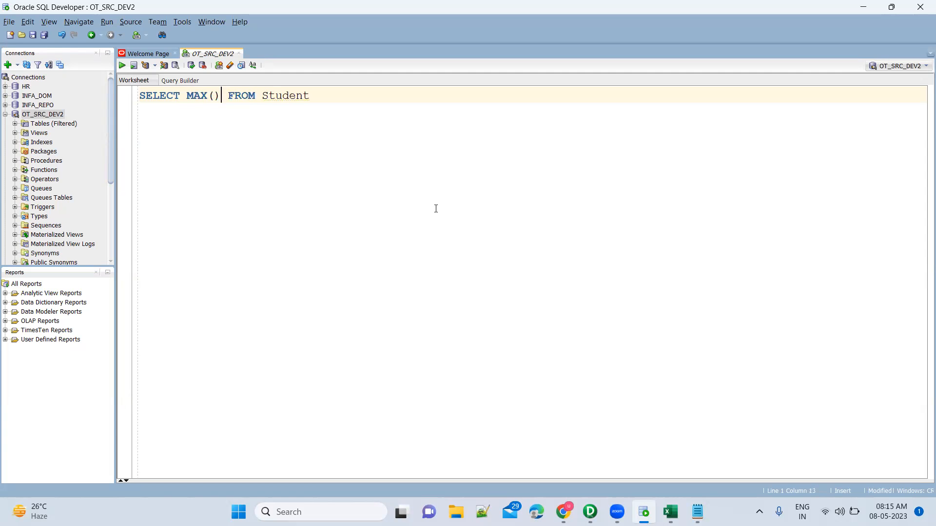
Step: Check the subject headers in the Excel sheet and enter English as the argument of MAX() in the query
key(alt+Tab)
click(127, 172)
key(alt+Tab)
text(English)
key(alt+Tab)
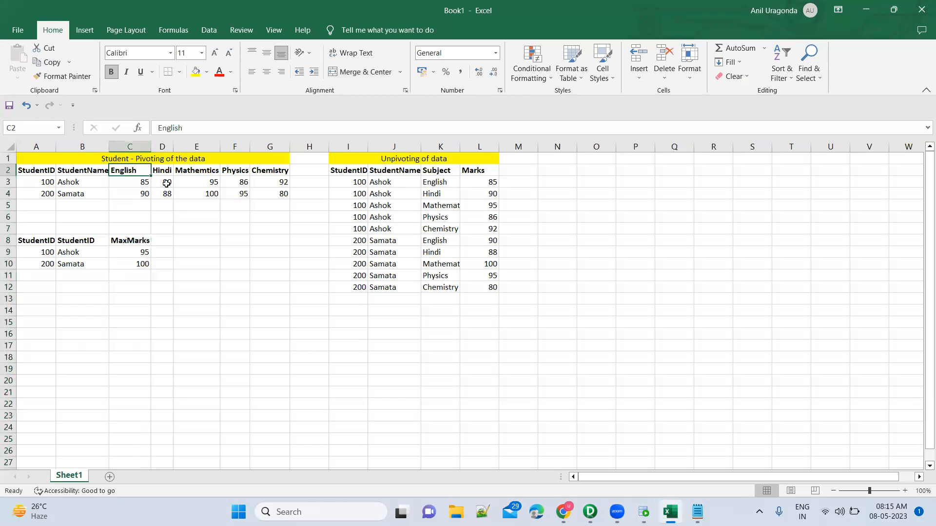
click(206, 173)
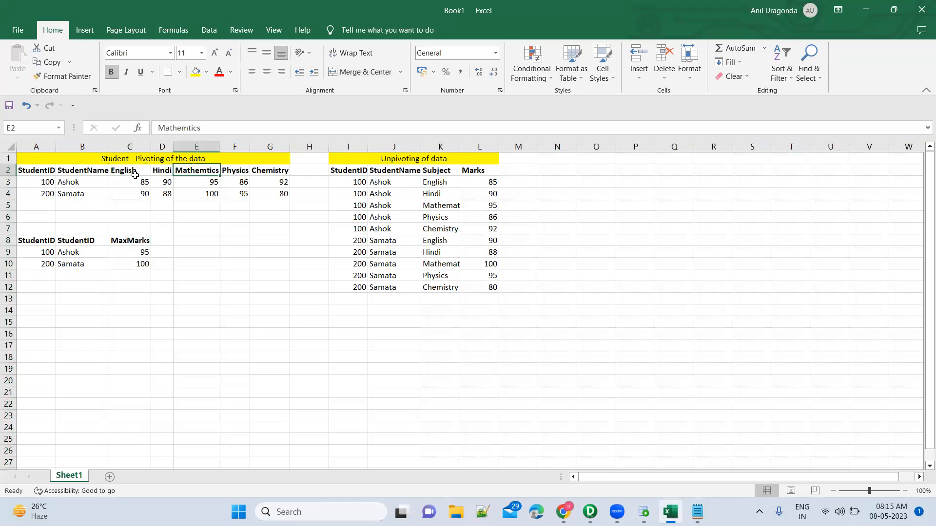
Step: Compare the English column and student 100's row in the pivoted table with the Marks column and student 100's rows in the unpivoted table
click(132, 147)
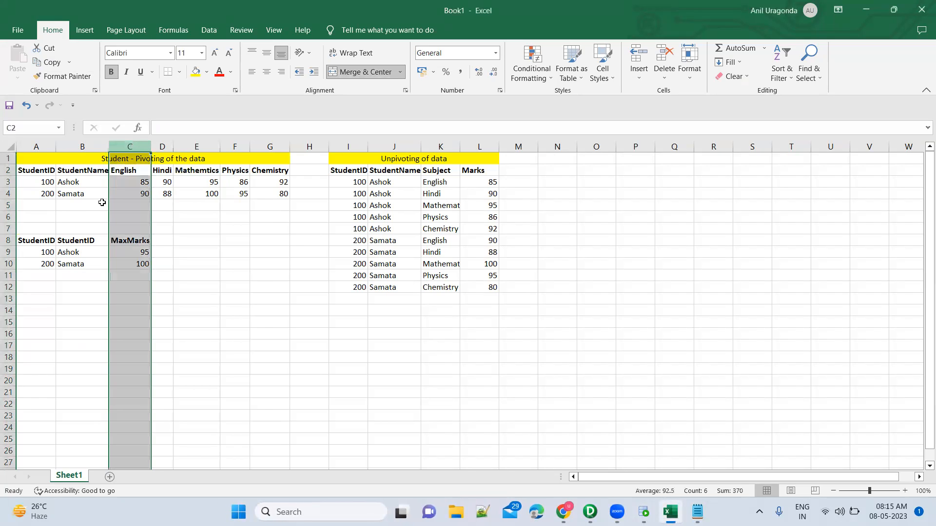
click(8, 182)
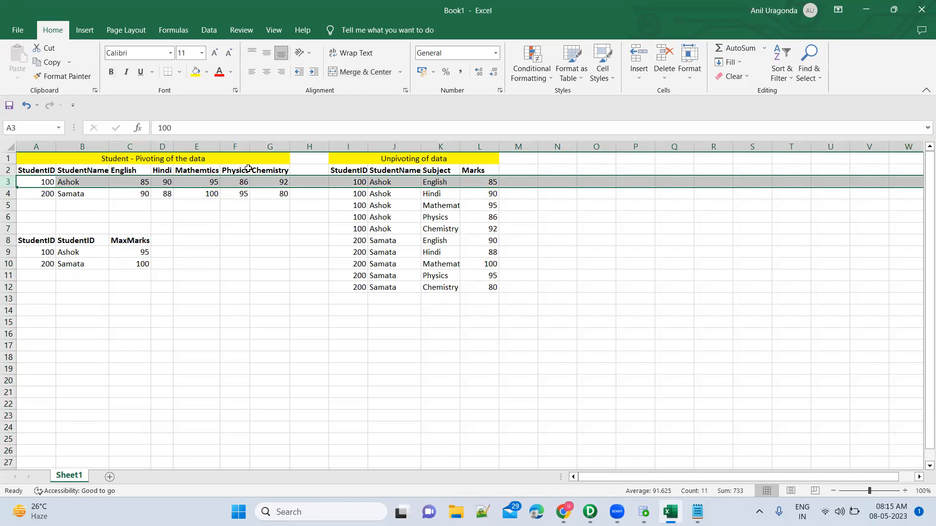
click(433, 191)
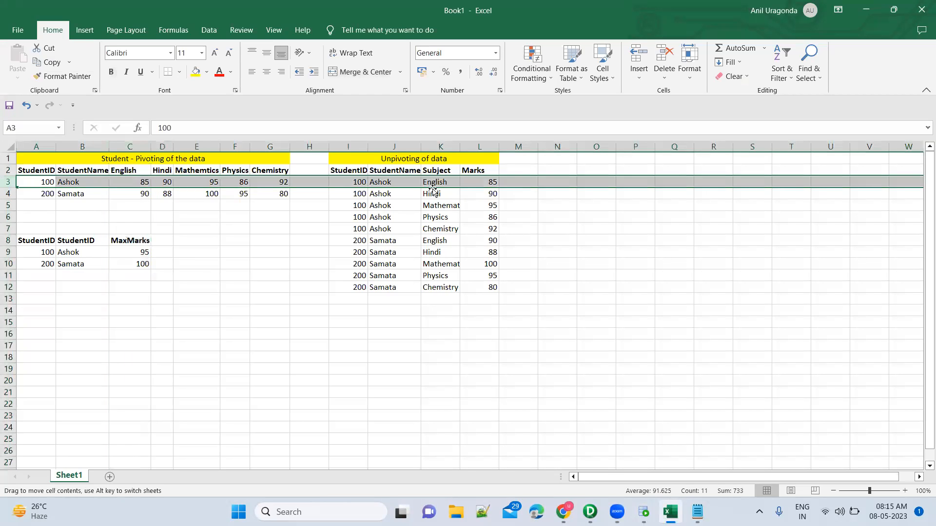
click(468, 224)
click(476, 141)
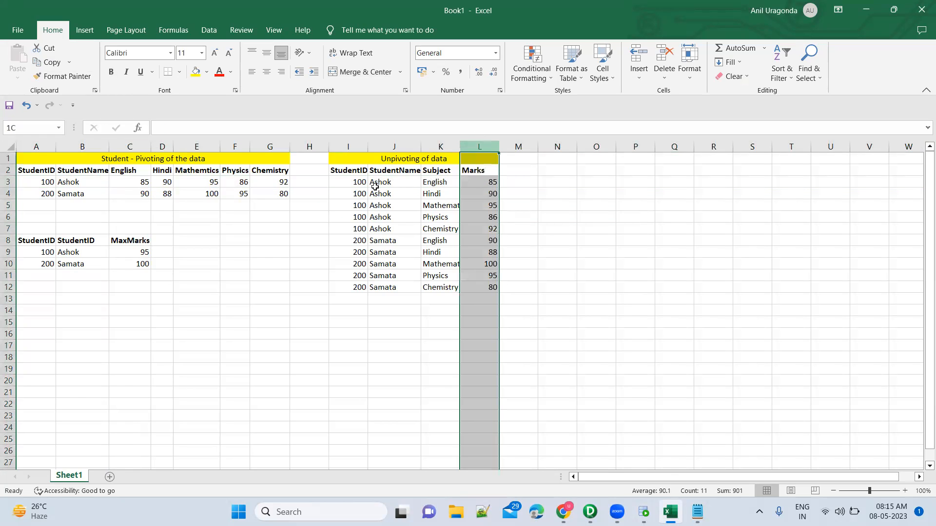
drag(361, 180, 399, 228)
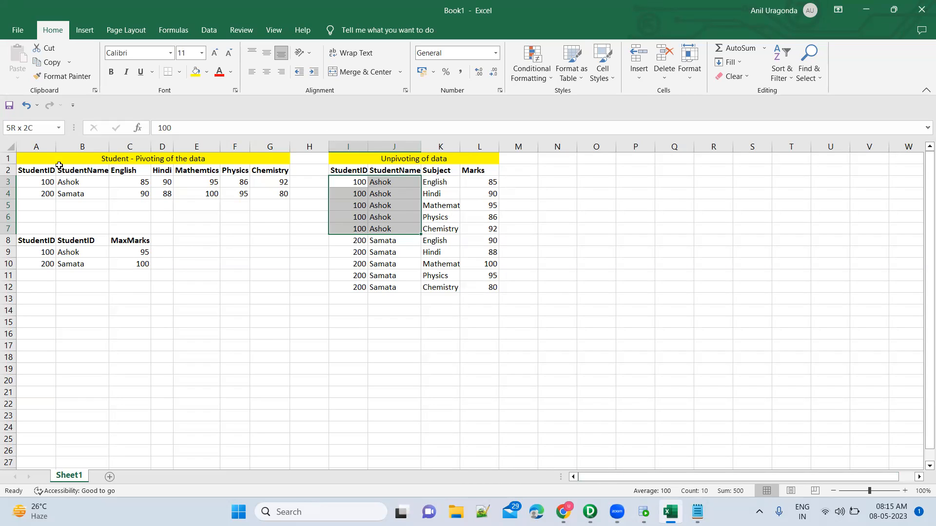
Step: Copy the pivoted student table A2:G4 and paste it at A1 of a new blank Excel workbook
click(36, 170)
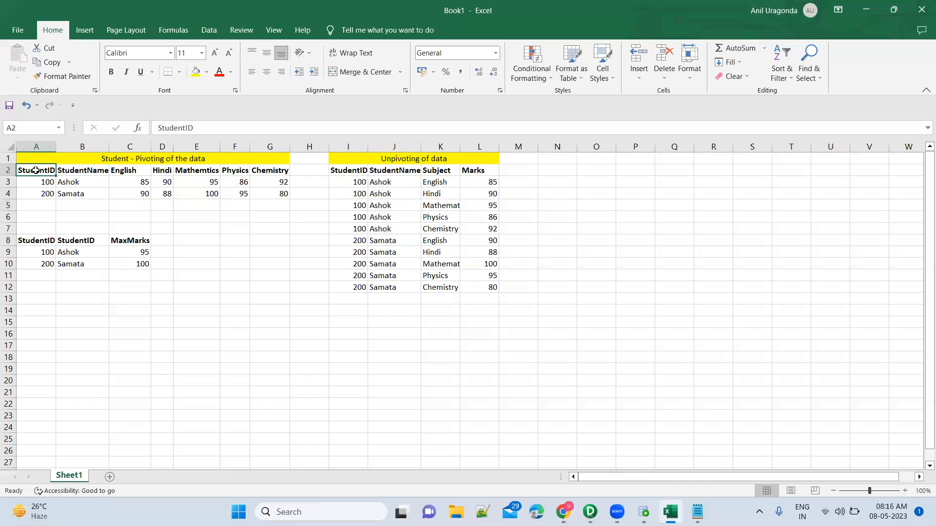
shift+click(270, 193)
key(ctrl+c)
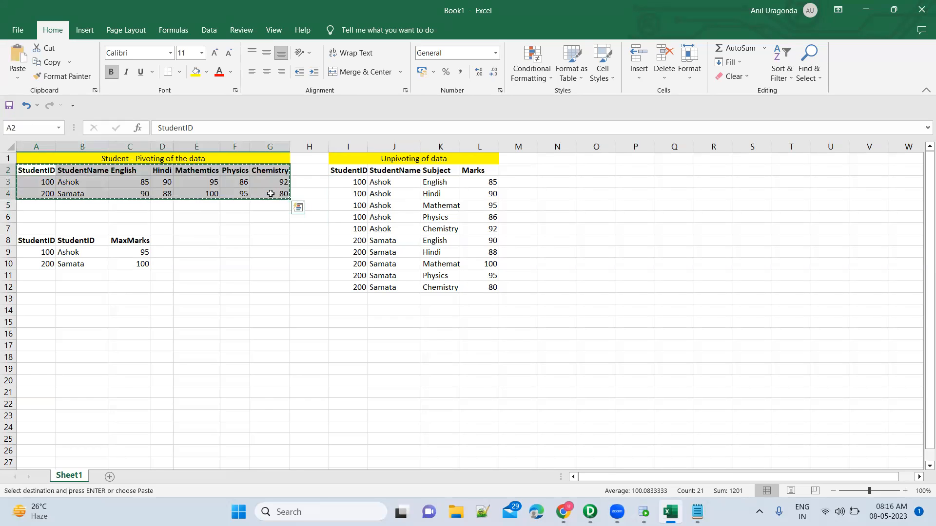
key(super)
text(exce)
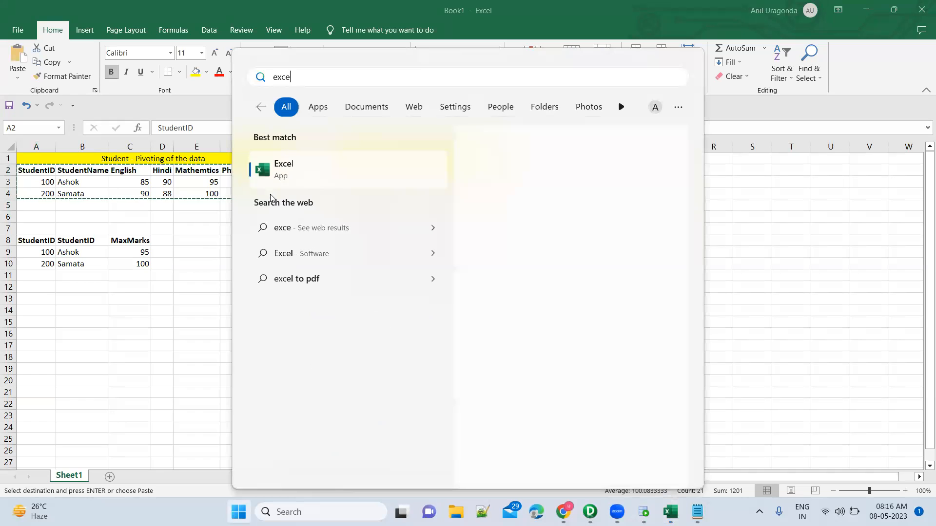
key(Escape)
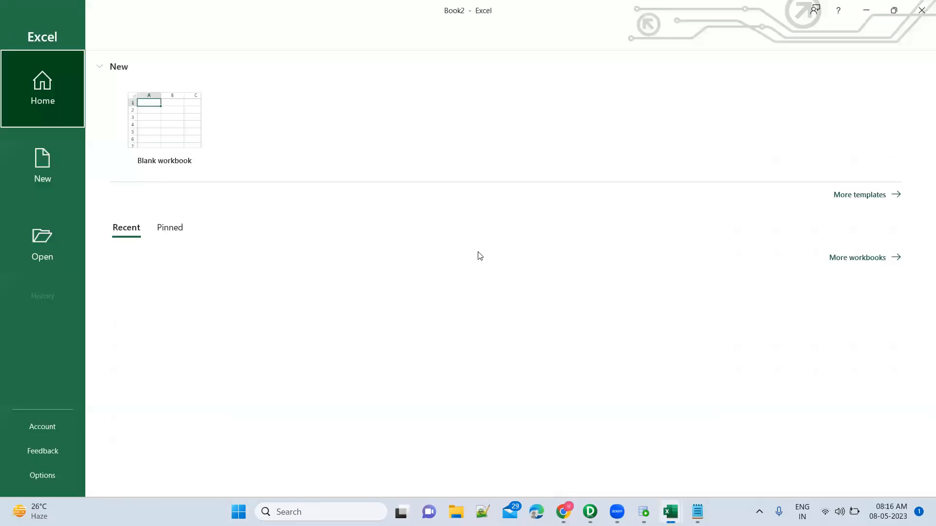
click(186, 137)
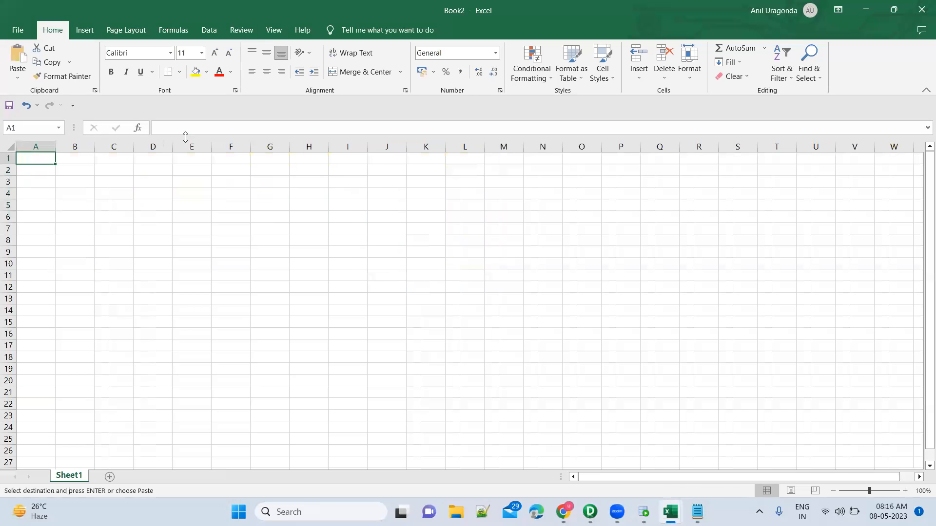
key(ctrl+v)
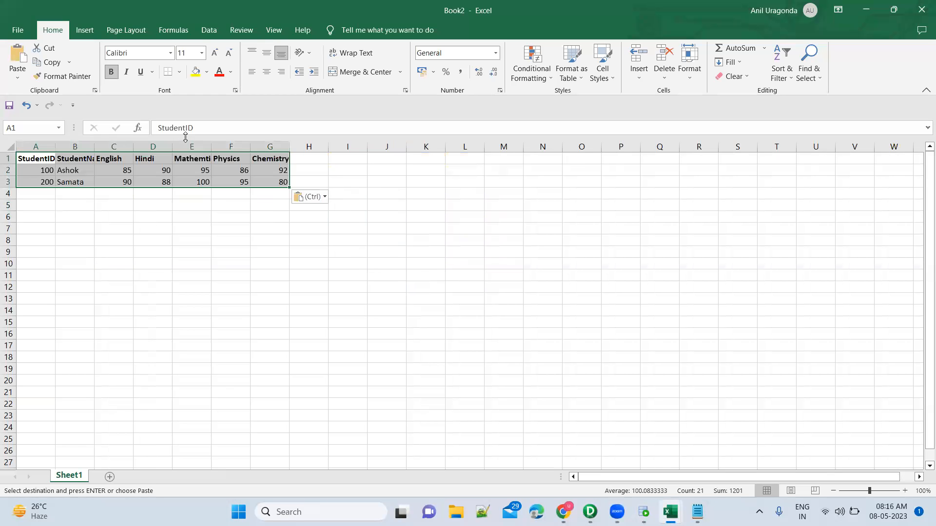
Step: Autofit the width of all columns in the new sheet to their contents
click(10, 147)
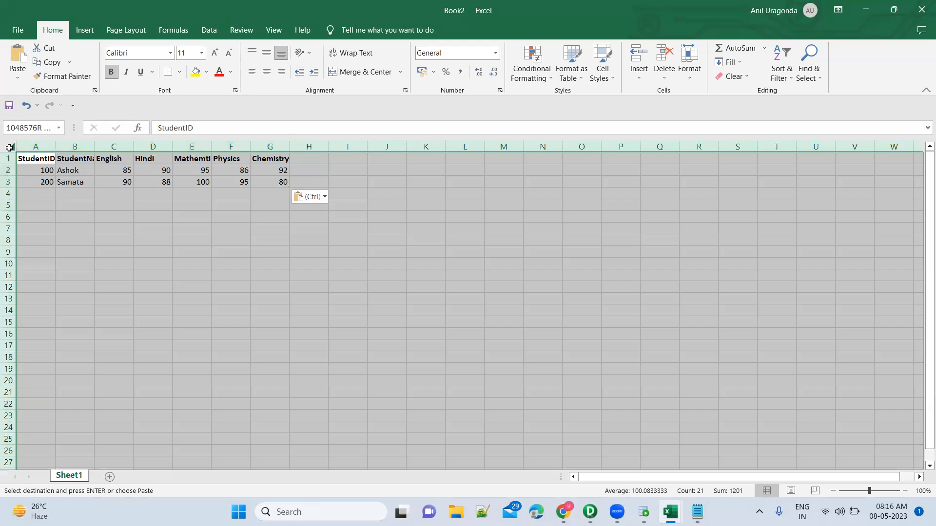
double_click(56, 147)
click(84, 170)
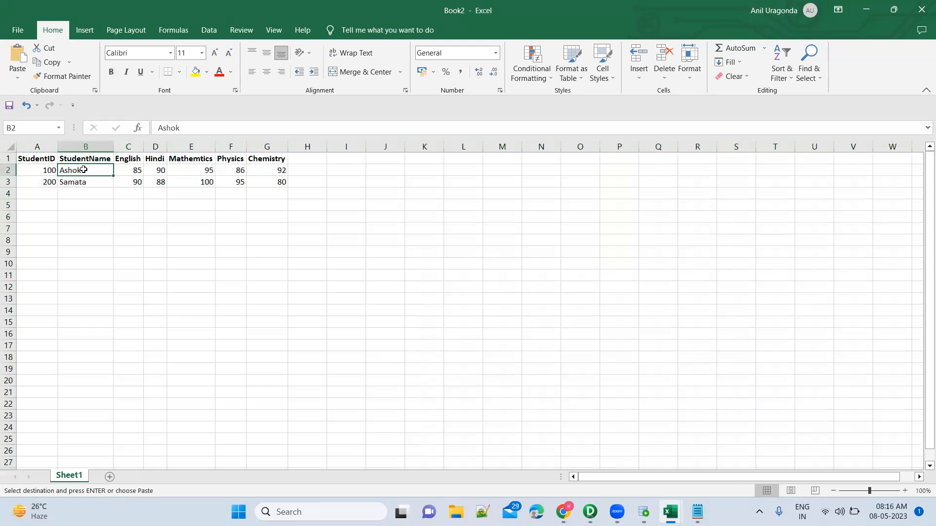
Step: Save the workbook as NormalizerFileData in CSV UTF-8 (Comma delimited) format in the Training folder under SrcFiles
key(ctrl+s)
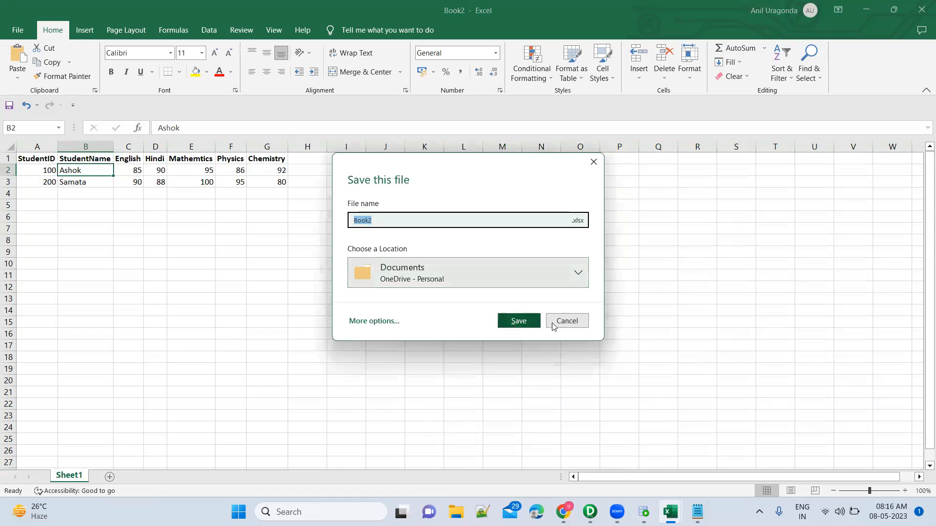
click(374, 321)
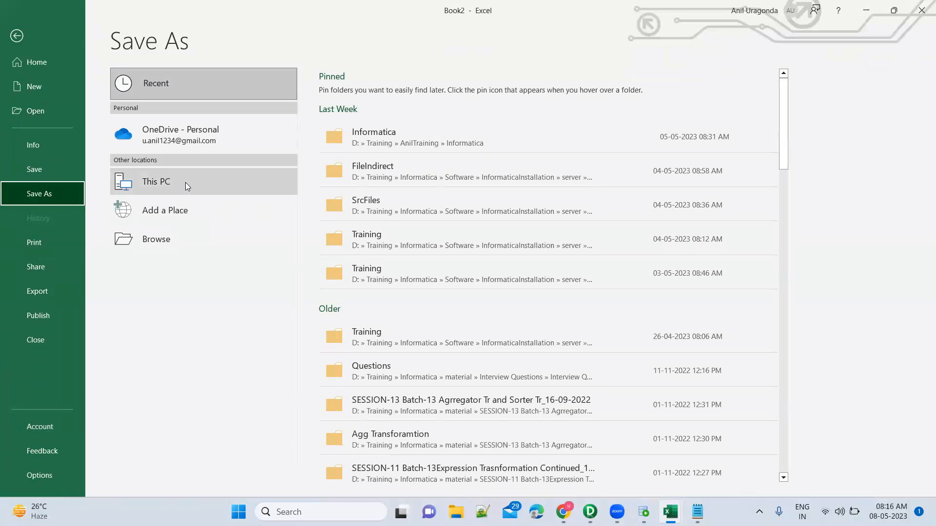
click(397, 210)
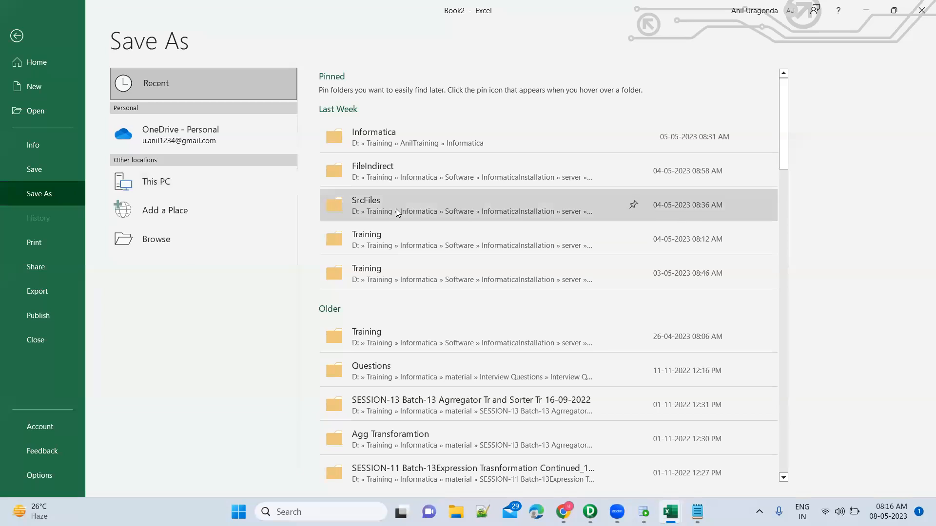
double_click(149, 122)
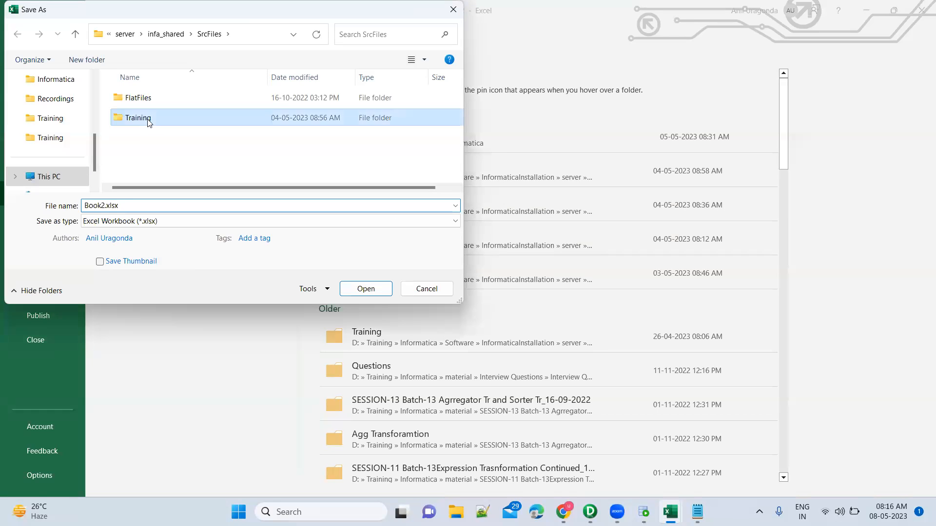
click(142, 204)
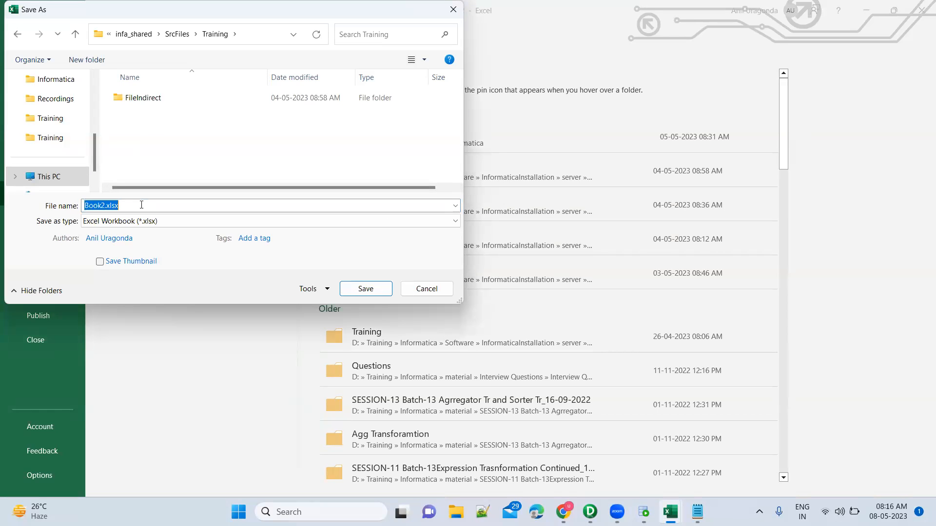
text(Normalizer)
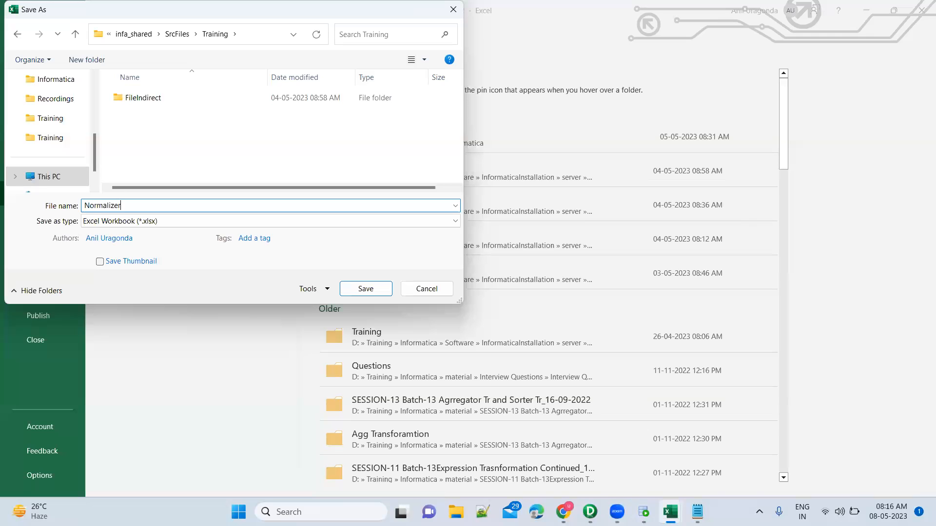
text(FileData)
click(185, 221)
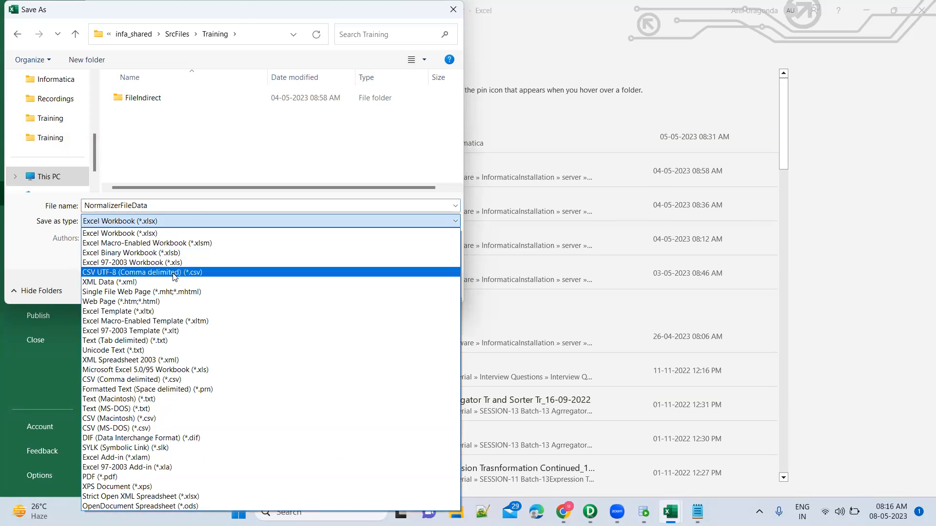
click(175, 276)
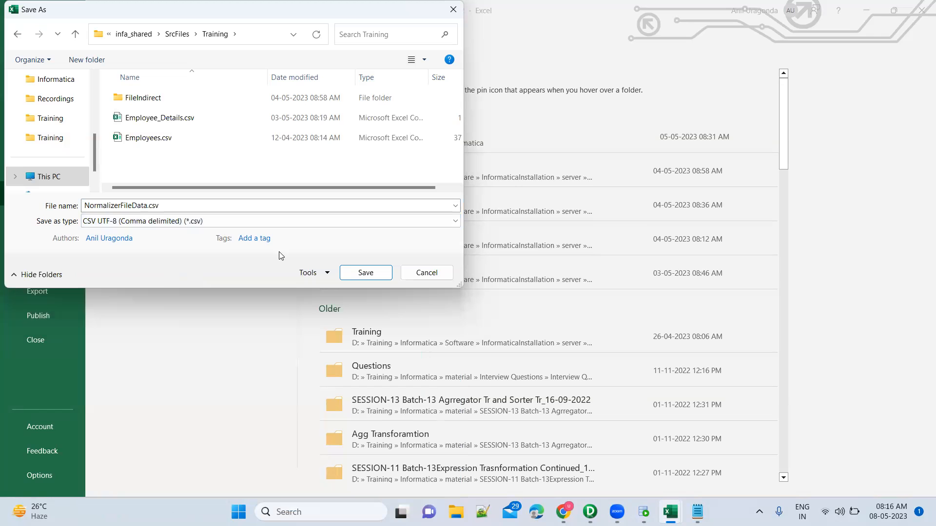
click(365, 273)
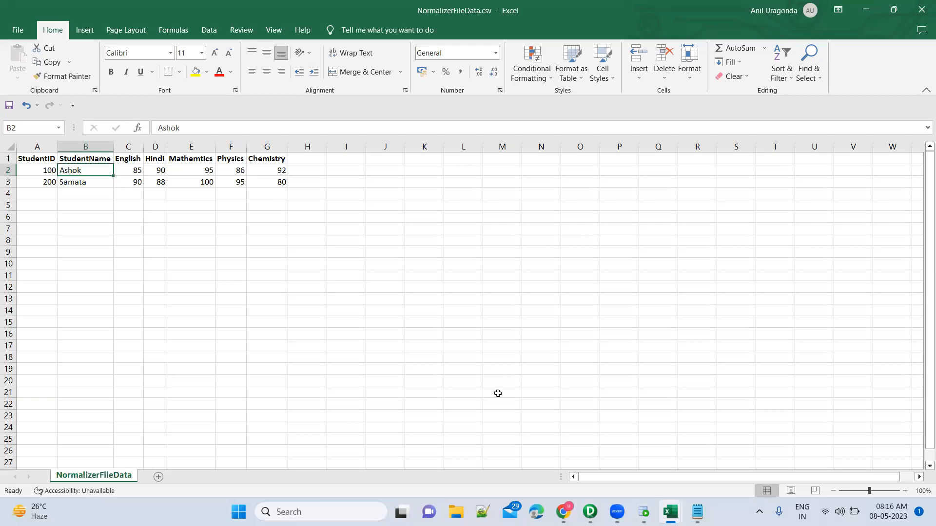
Step: Switch to Informatica PowerCenter Designer and dismiss the domain warning along with the open Connect to Repository dialog
mouse_move(644, 512)
click(591, 511)
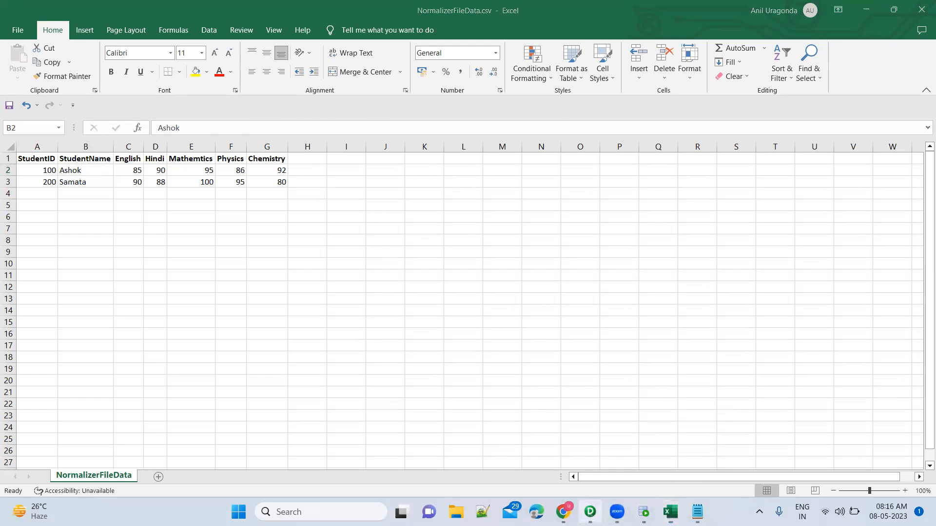
click(576, 286)
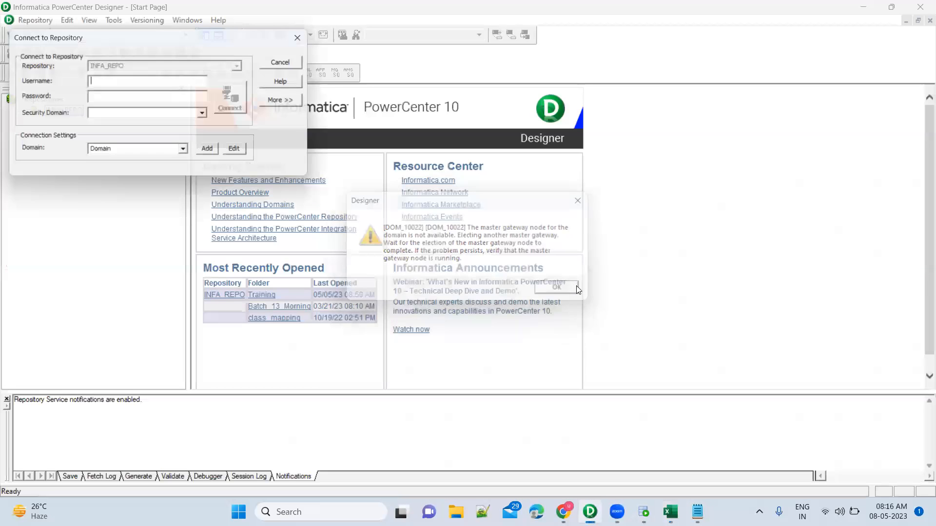
key(Escape)
Step: Connect to the INFA_REPO repository with the account password and open its Training folder
right_click(71, 113)
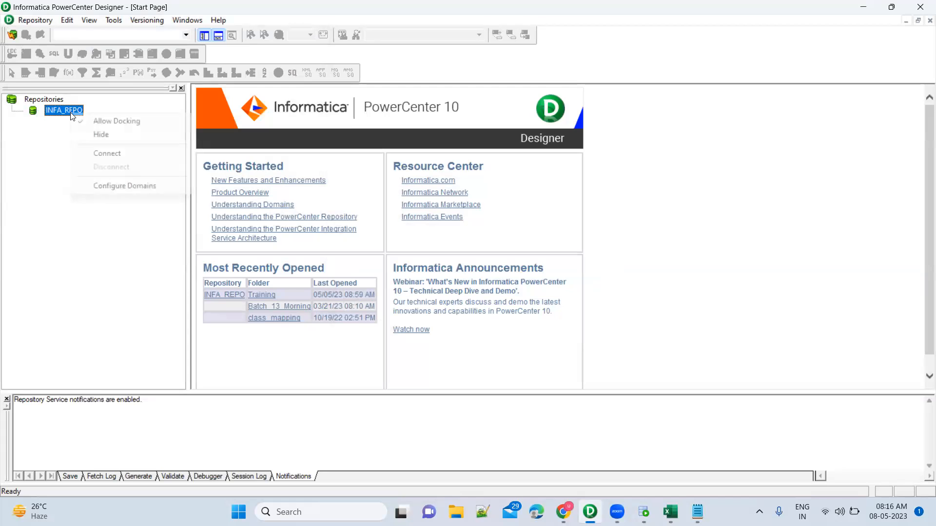
click(102, 154)
key(Tab)
text(*****)
key(Return)
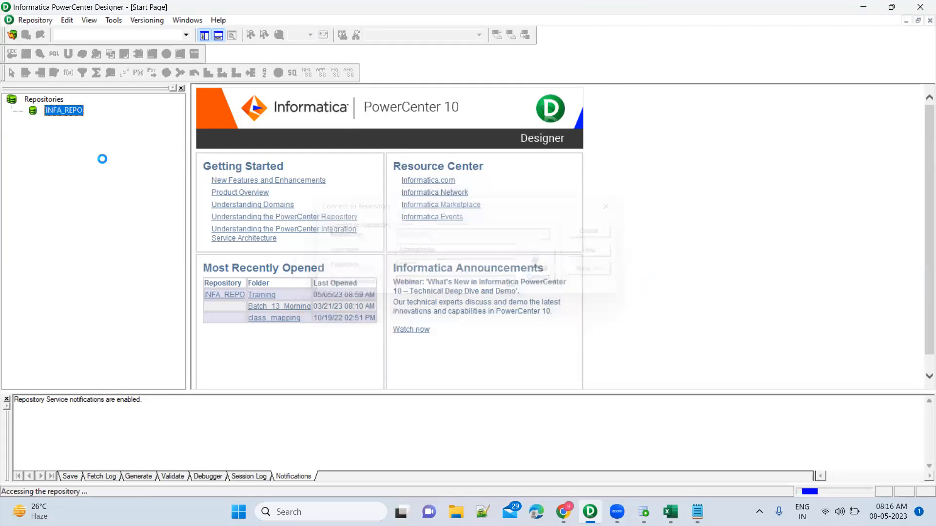
click(86, 147)
double_click(86, 148)
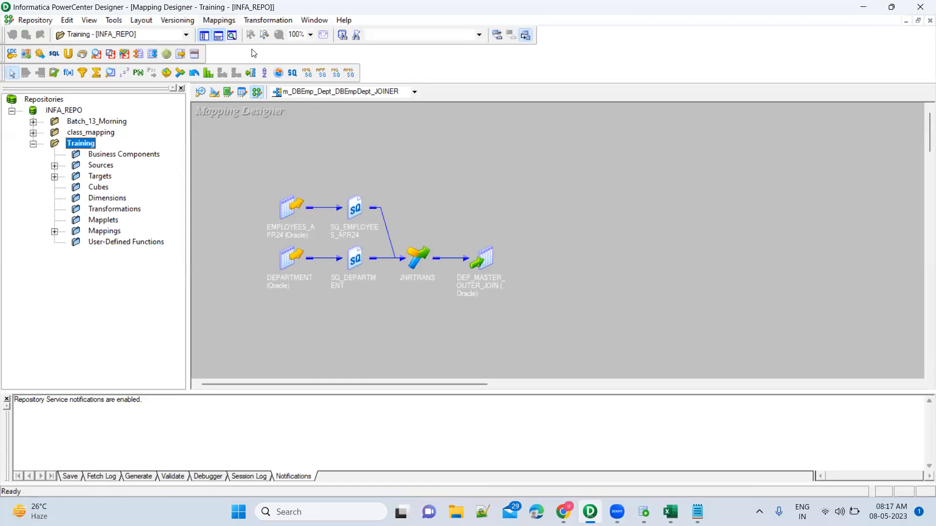
Step: Create a new mapping named m_FileNormalizer_TGTDBNormalizedTable in the Training folder
click(219, 20)
click(229, 33)
text(m_FileNormalizer_)
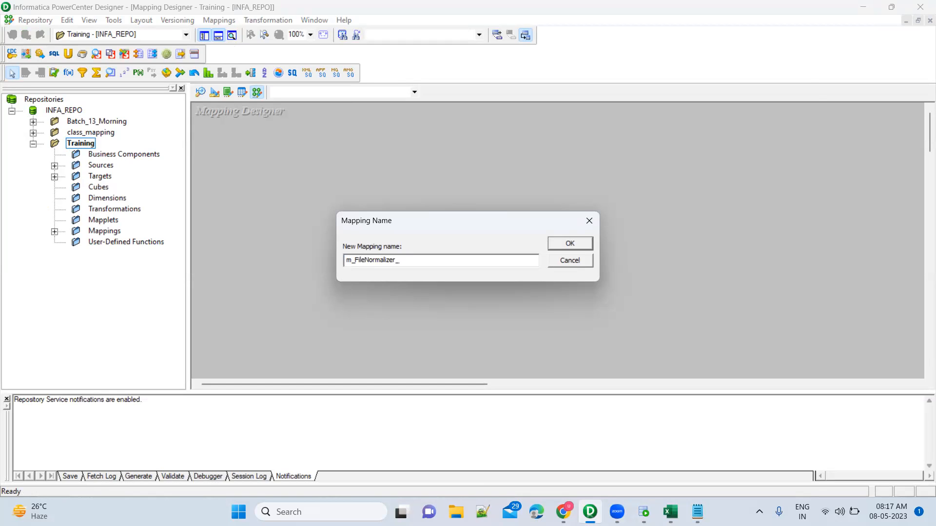
text(TGTDBNormalizer)
key(BackSpace)
key(BackSpace)
key(BackSpace)
key(BackSpace)
key(BackSpace)
key(BackSpace)
key(BackSpace)
key(BackSpace)
key(BackSpace)
key(BackSpace)
key(Return)
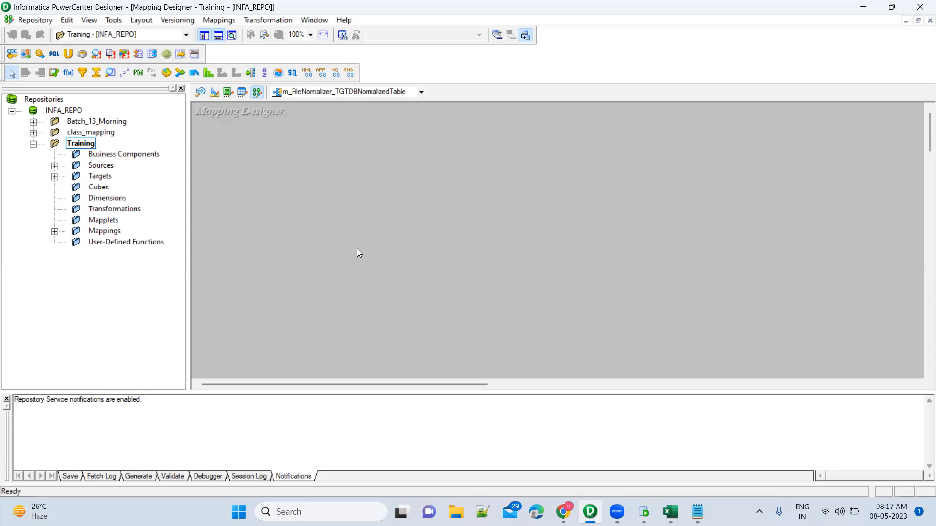
Step: Expand the FlatFile group under the Training folder's Sources and open the Source Analyzer
click(55, 165)
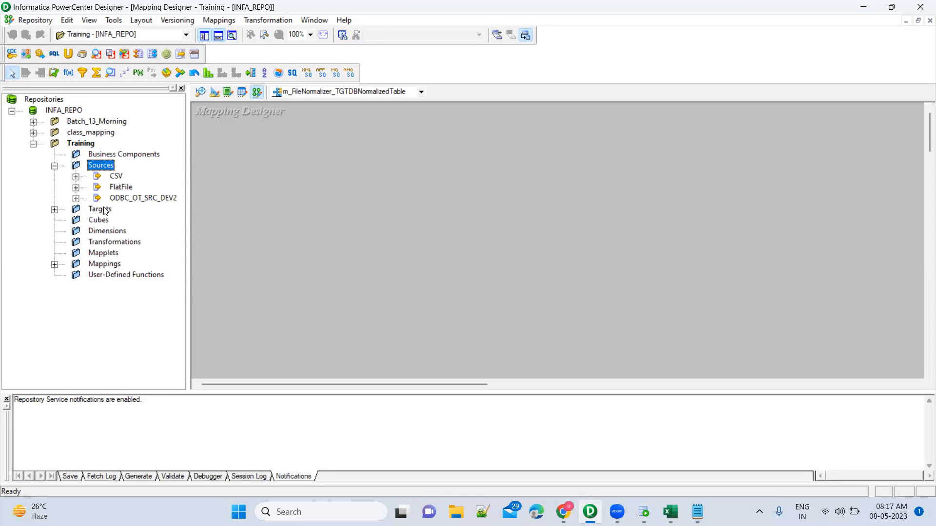
click(76, 189)
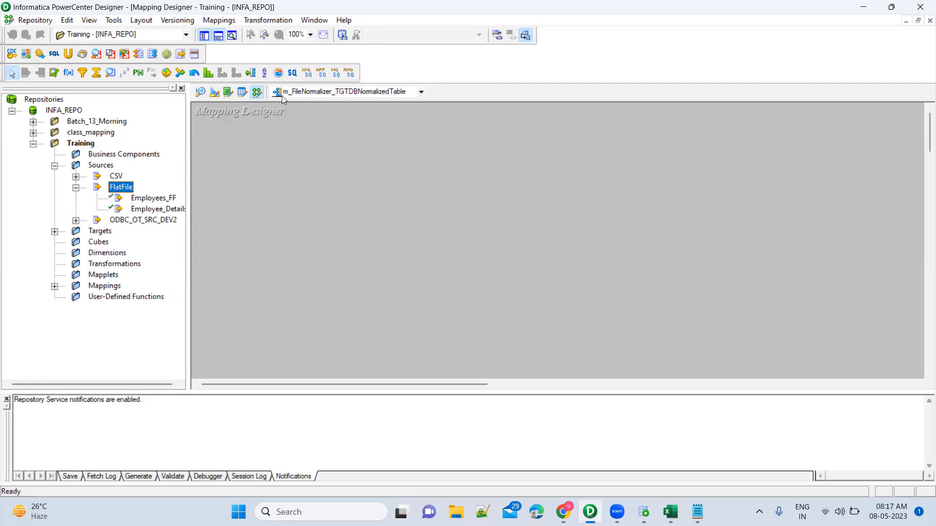
click(200, 96)
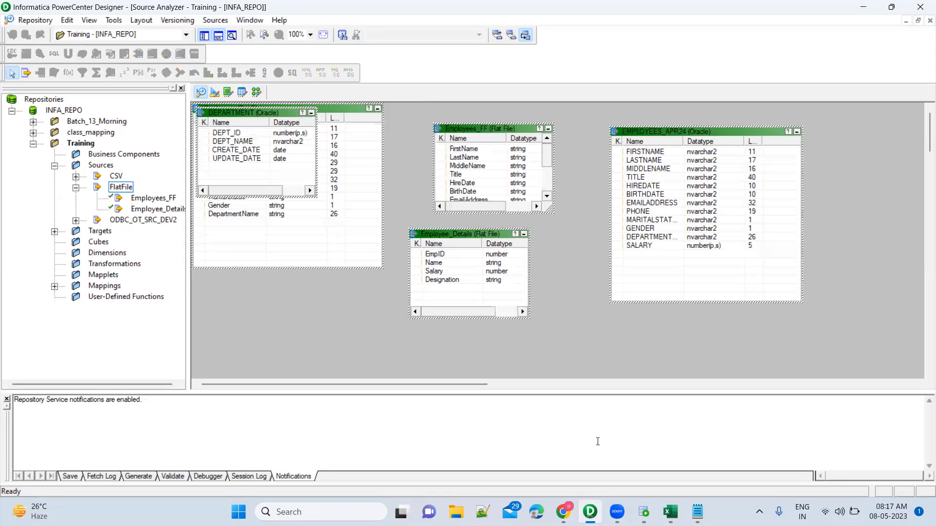
Step: Check the NormalizerFileData.csv file in Excel and return to the Source Analyzer in PowerCenter Designer
mouse_move(671, 511)
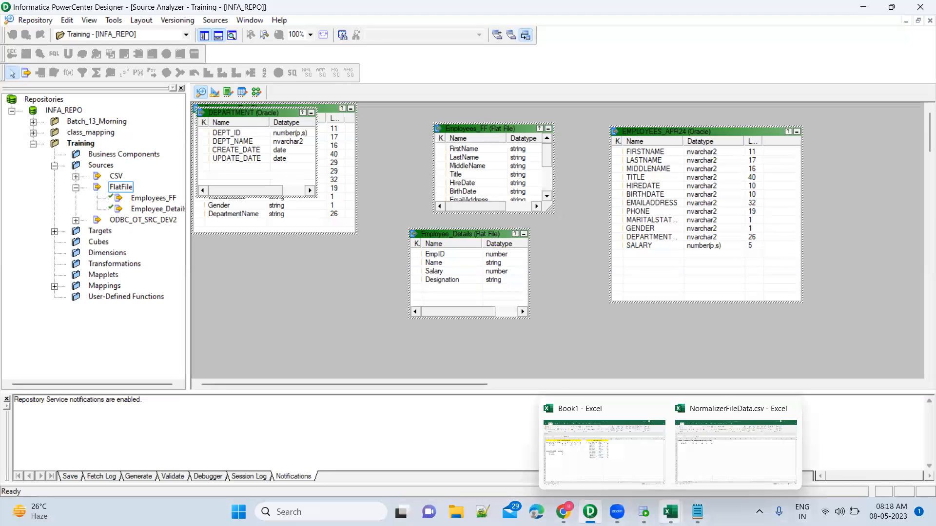
click(699, 457)
key(alt+Tab)
Step: Move the DEPARTMENT source below the Employees source in the workspace and return to the Mapping Designer
drag(256, 113, 305, 280)
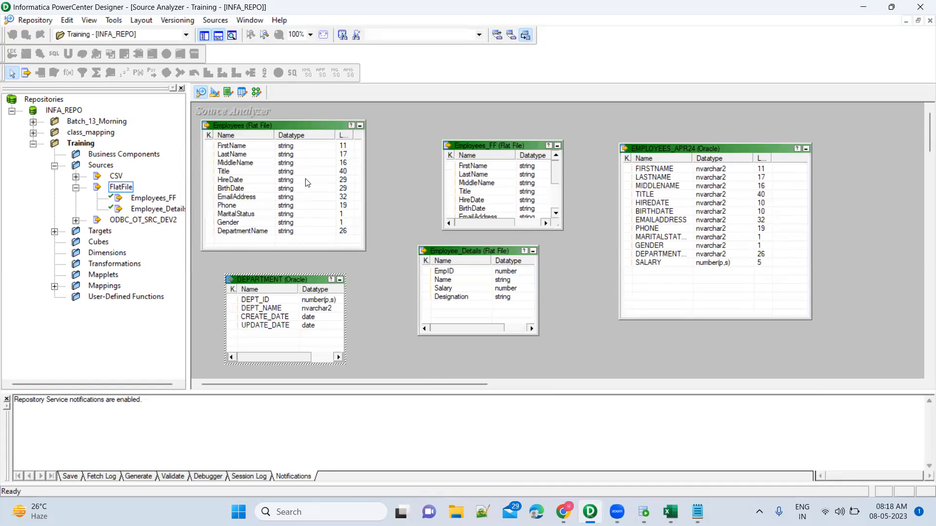
click(306, 180)
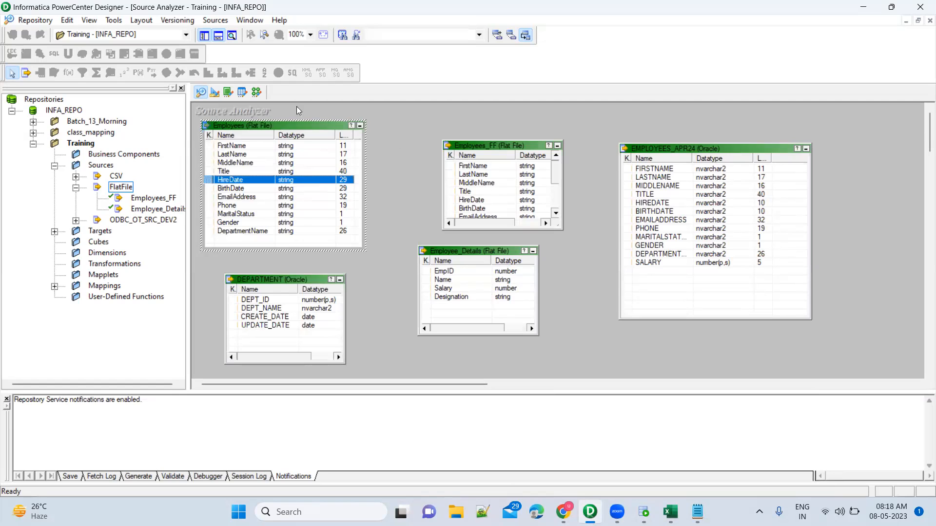
click(256, 92)
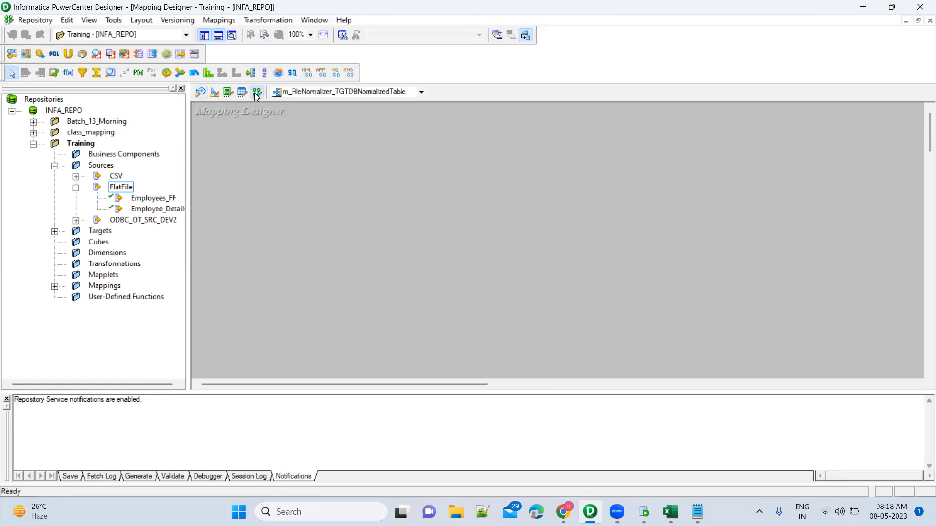
Step: In the Source Analyzer, start a flat-file import of NormalizerFileData.csv from the Training folder, showing all file types
click(201, 93)
click(403, 176)
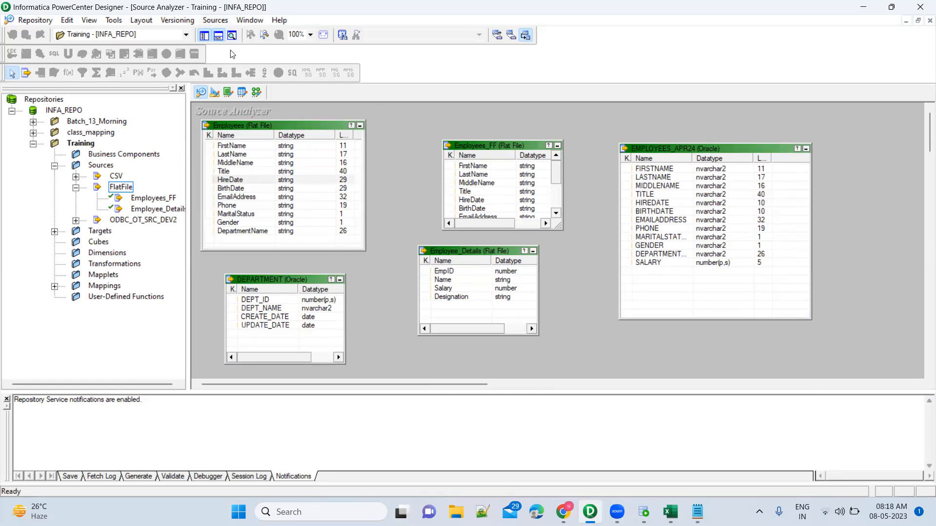
key(alt+s)
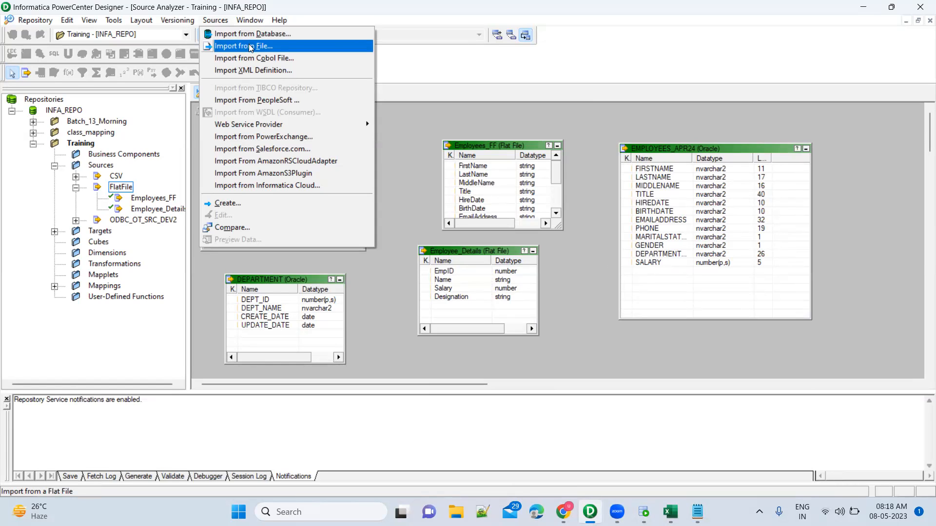
click(250, 47)
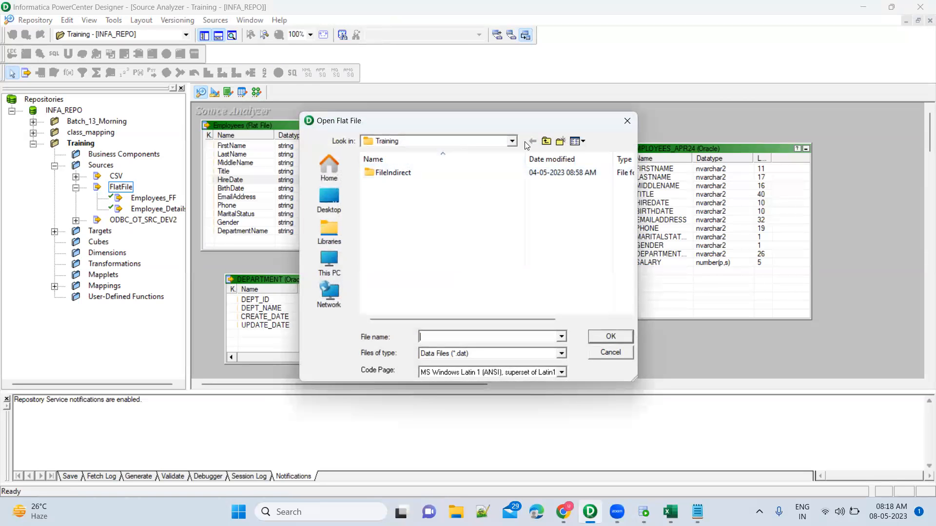
click(547, 142)
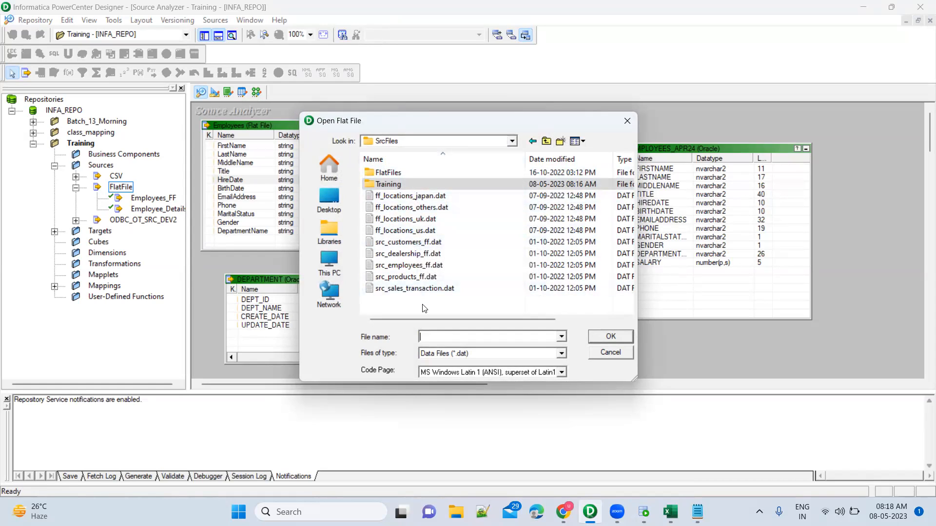
double_click(399, 184)
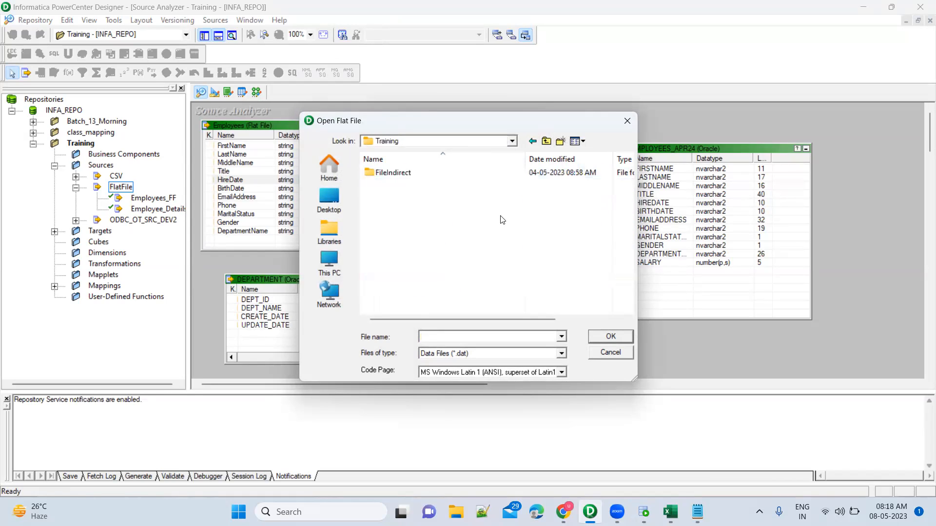
click(562, 352)
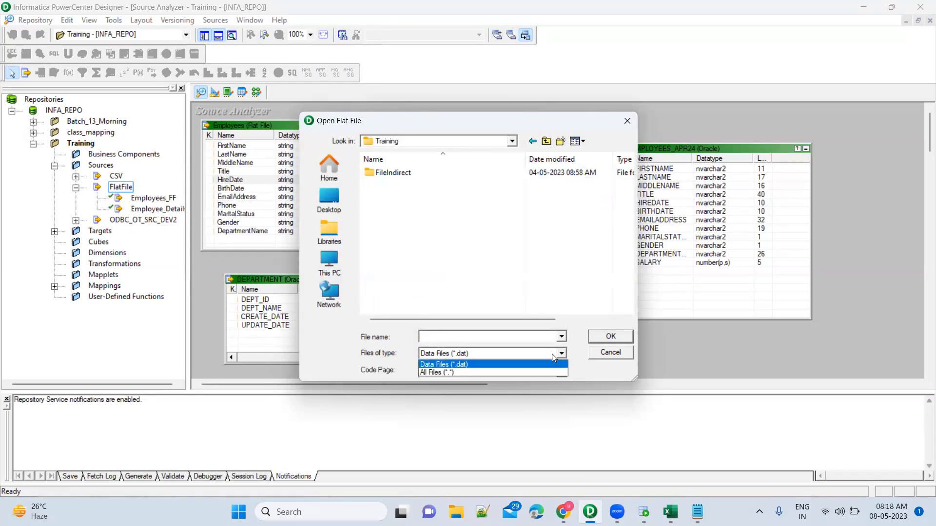
click(526, 374)
double_click(432, 207)
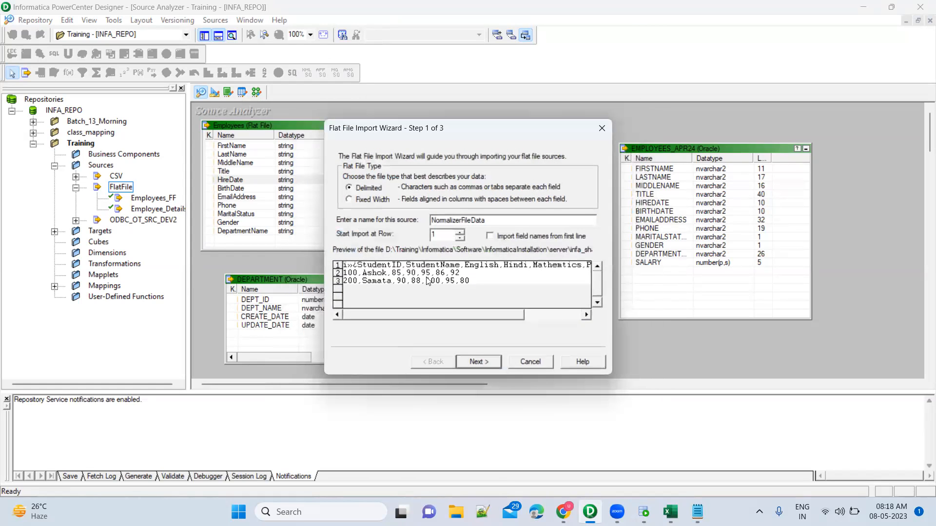
Step: Import the field names from the first line of the delimited file and accept comma as the delimiter
click(490, 237)
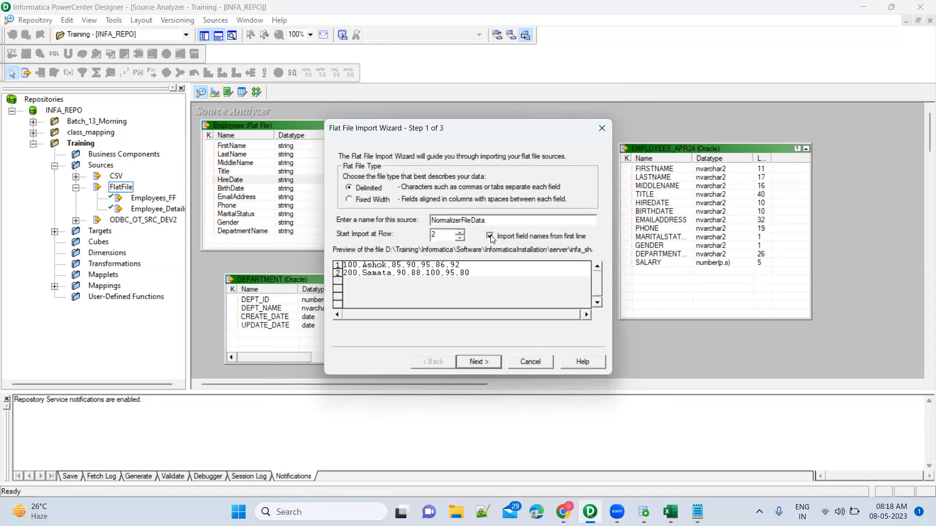
click(488, 363)
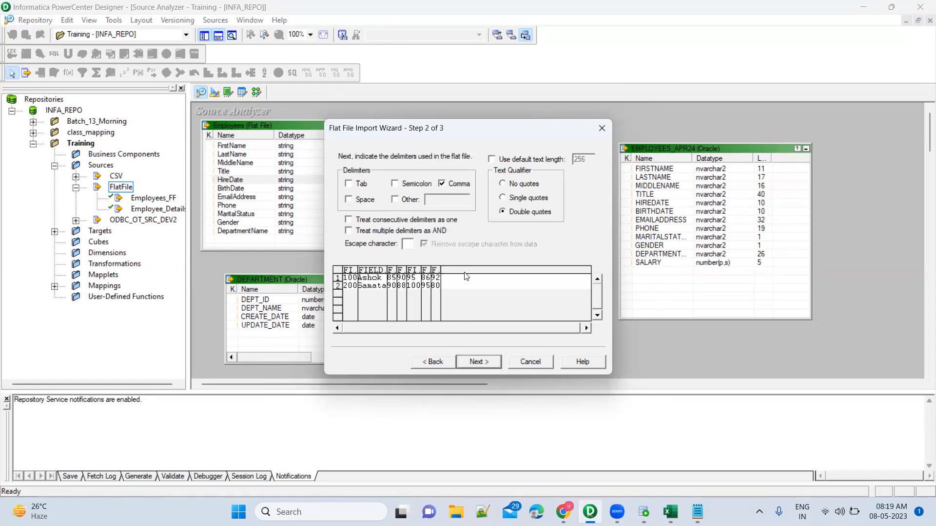
click(486, 363)
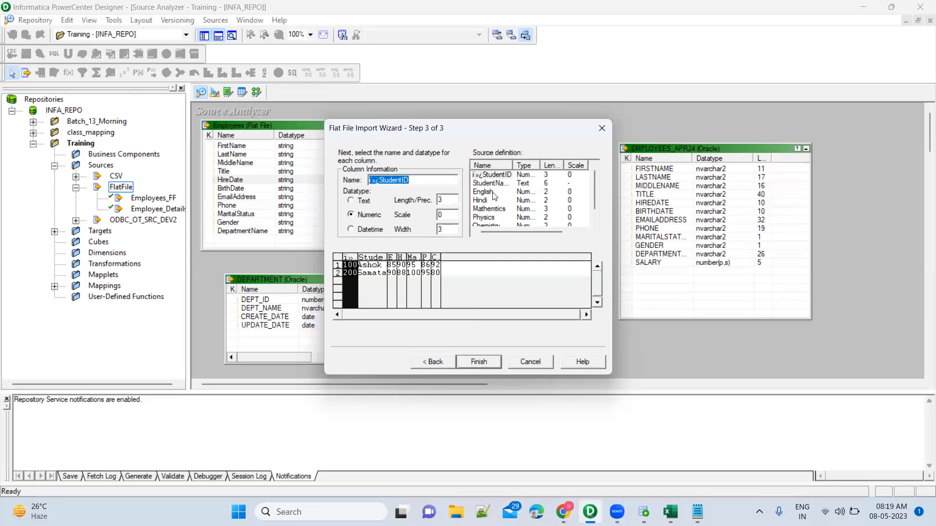
Step: Remove the stray characters from the first column's name so it reads StudentID, and finish the flat-file import
click(382, 180)
key(BackSpace)
key(BackSpace)
key(BackSpace)
click(497, 187)
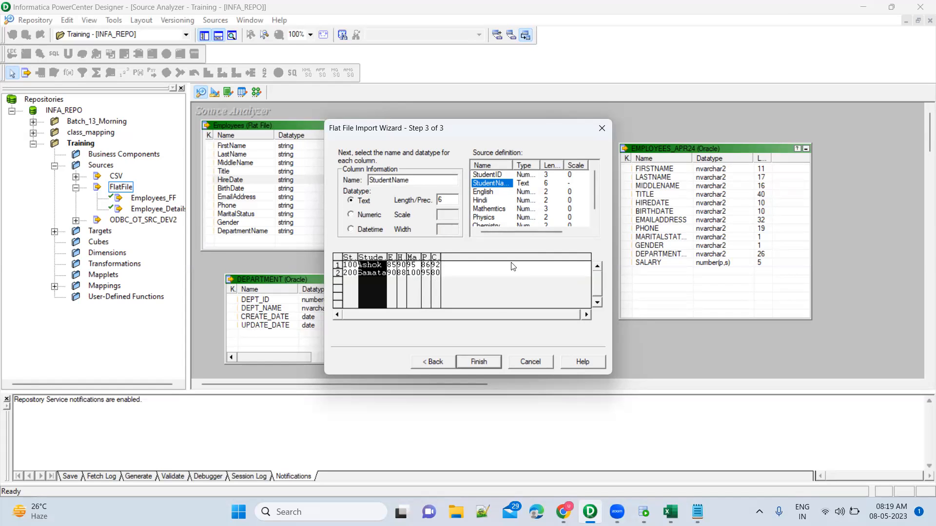
click(491, 363)
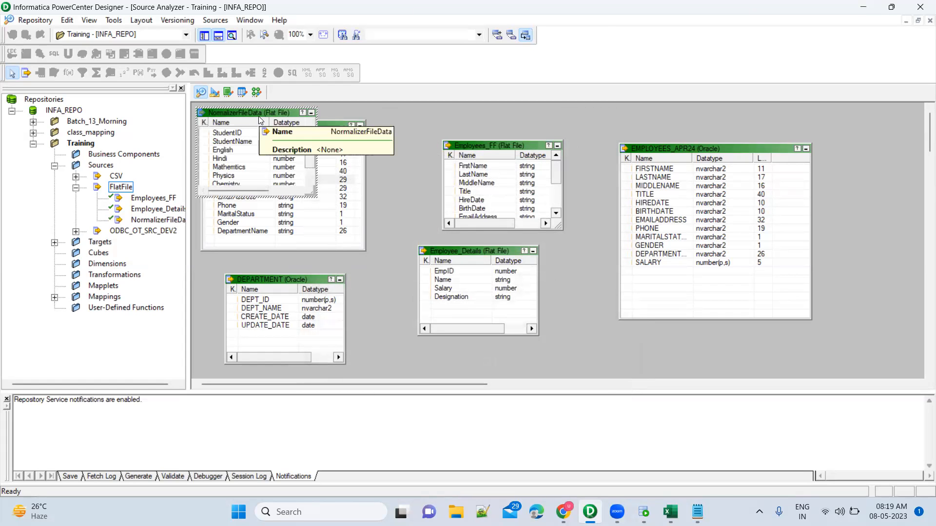
Step: Return to the Mapping Designer and add the NormalizerFileData flat-file source to the mapping
click(262, 93)
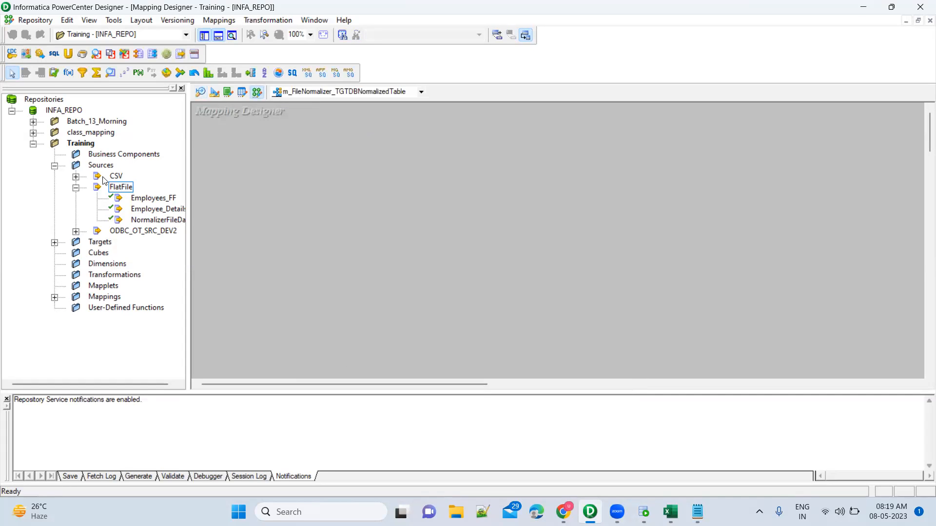
click(76, 176)
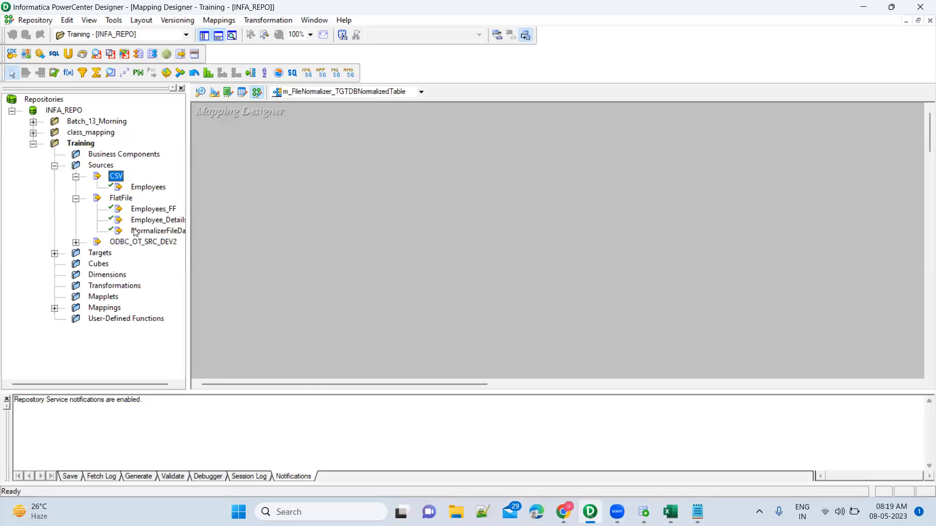
click(161, 233)
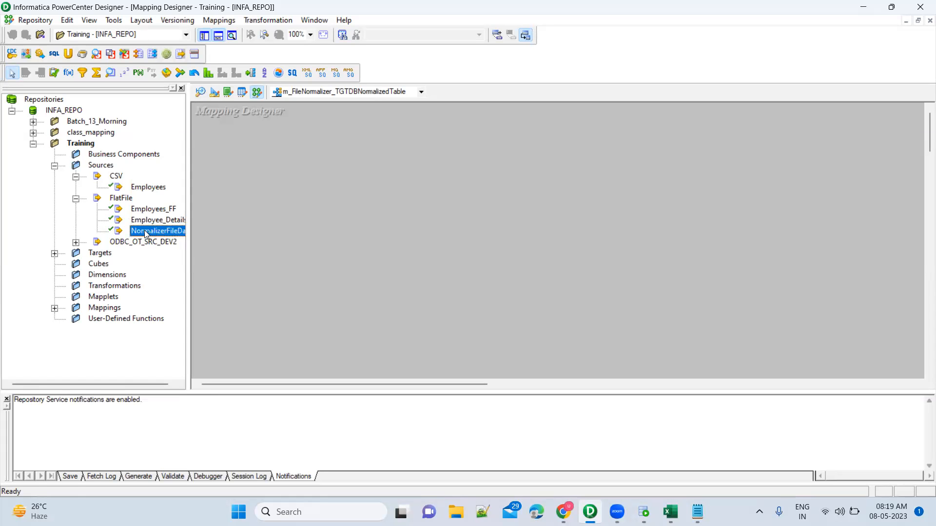
drag(161, 232, 281, 174)
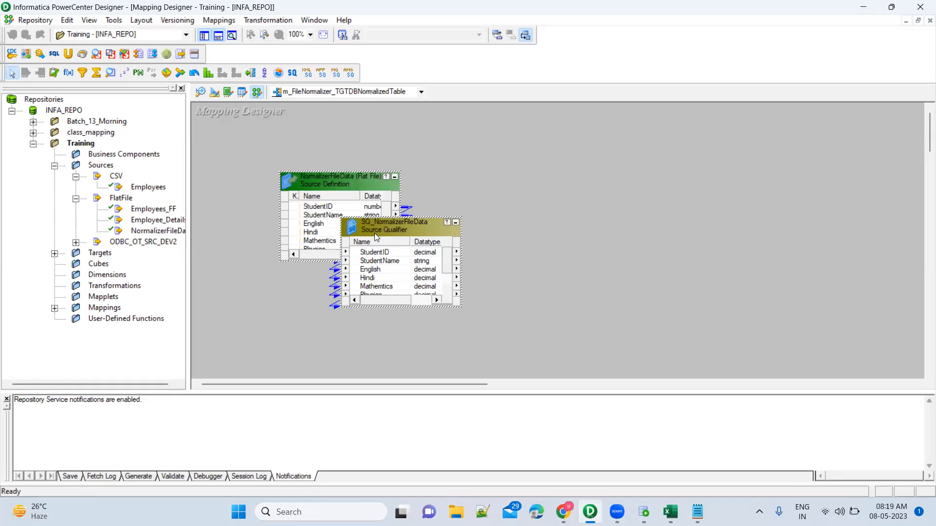
Step: Arrange the source definition and its source qualifier side by side, and enlarge the source qualifier to show all its ports
drag(374, 233, 472, 194)
drag(333, 184, 275, 179)
drag(470, 190, 413, 176)
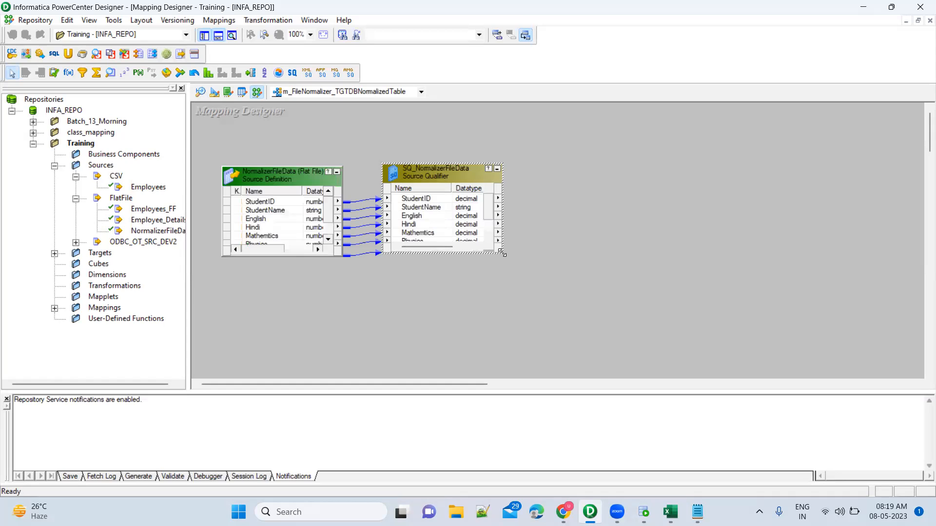
drag(503, 252, 528, 273)
click(411, 128)
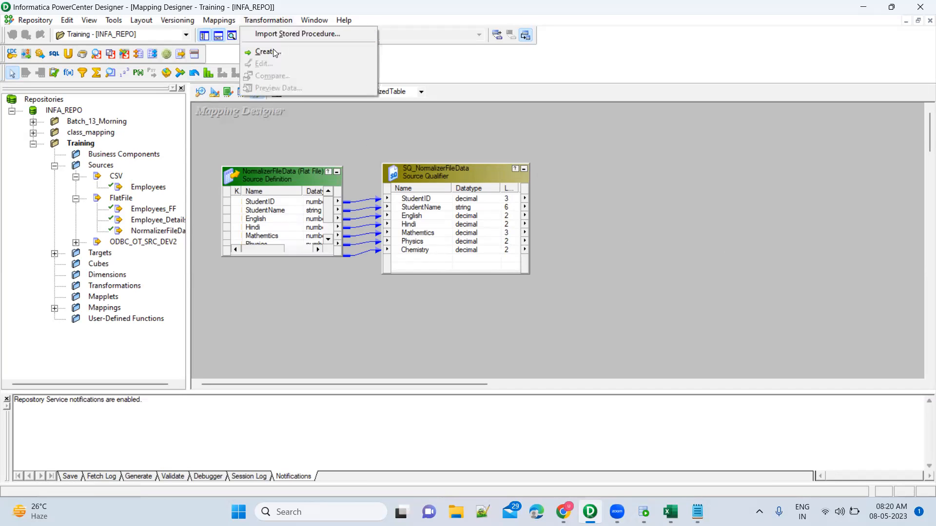
Step: Create a Normalizer transformation named NRM_UnPivotStu in the mapping
click(273, 53)
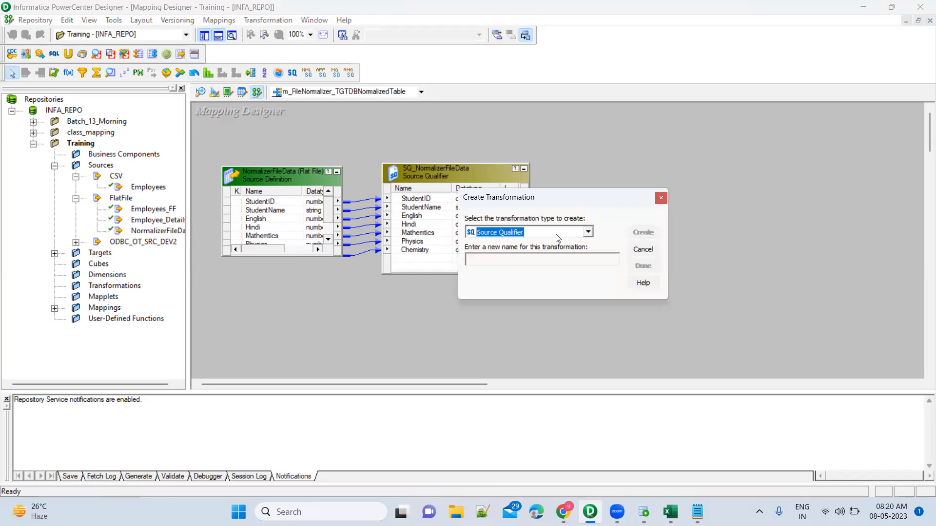
click(589, 233)
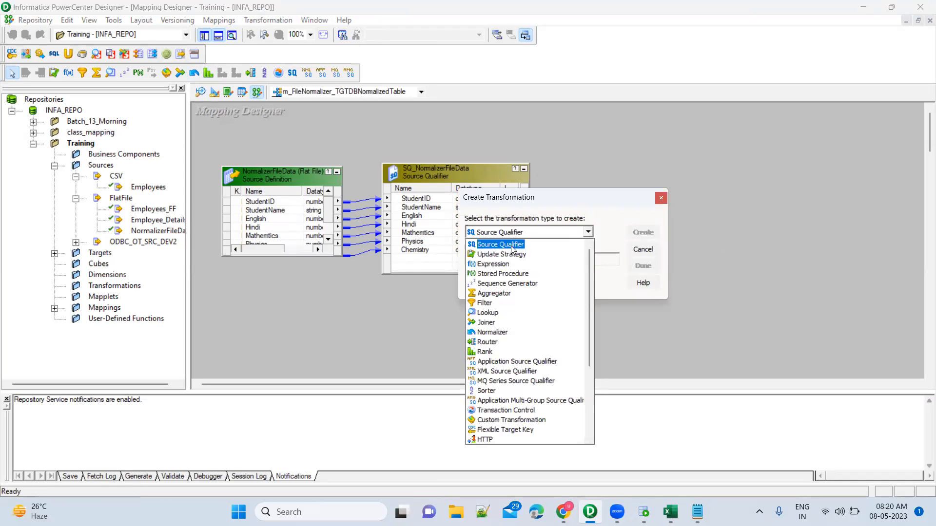
click(503, 334)
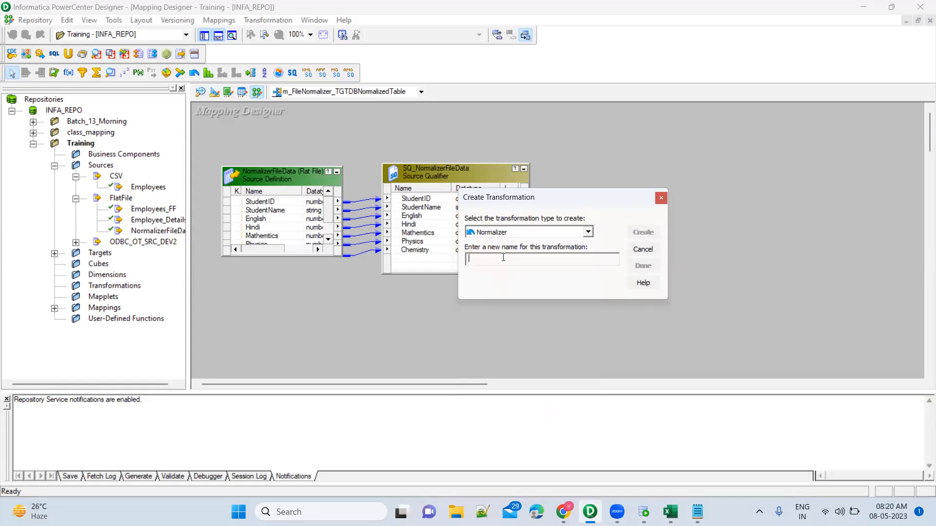
text(NRM_UnPivotStu)
click(641, 238)
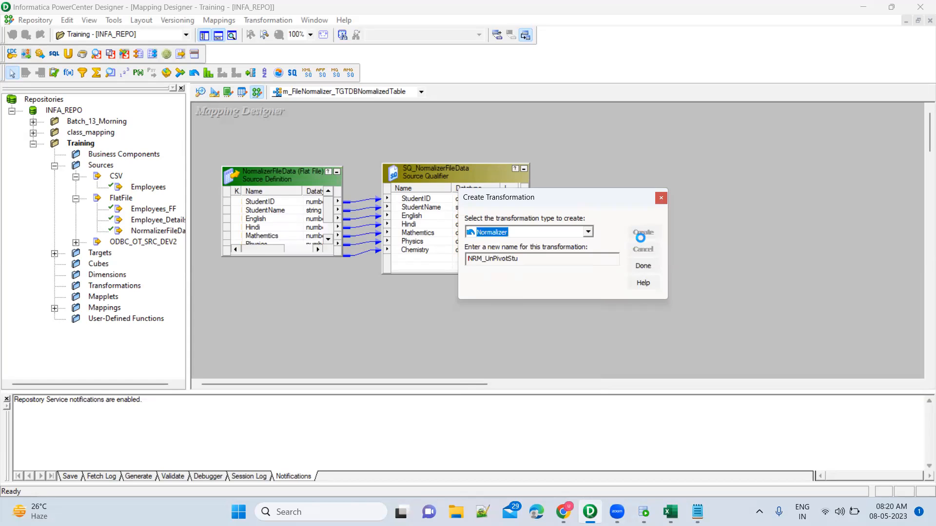
click(662, 198)
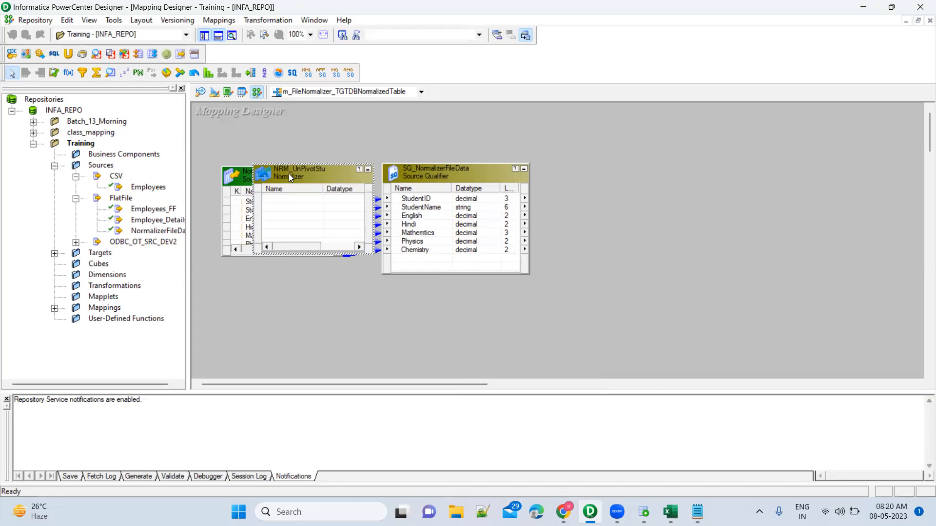
Step: Move the NRM_UnPivotStu Normalizer to the far side of the source qualifier and enlarge it
drag(536, 198, 627, 160)
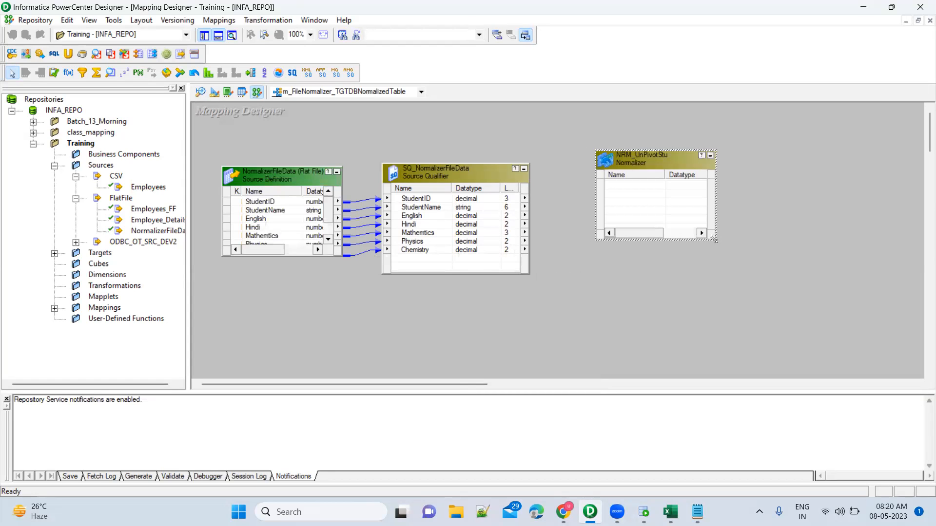
drag(713, 239, 759, 303)
drag(648, 166, 680, 161)
Step: Try to copy all ports from StudentID to Chemistry from the source qualifier into the NRM_UnPivotStu Normalizer
click(447, 201)
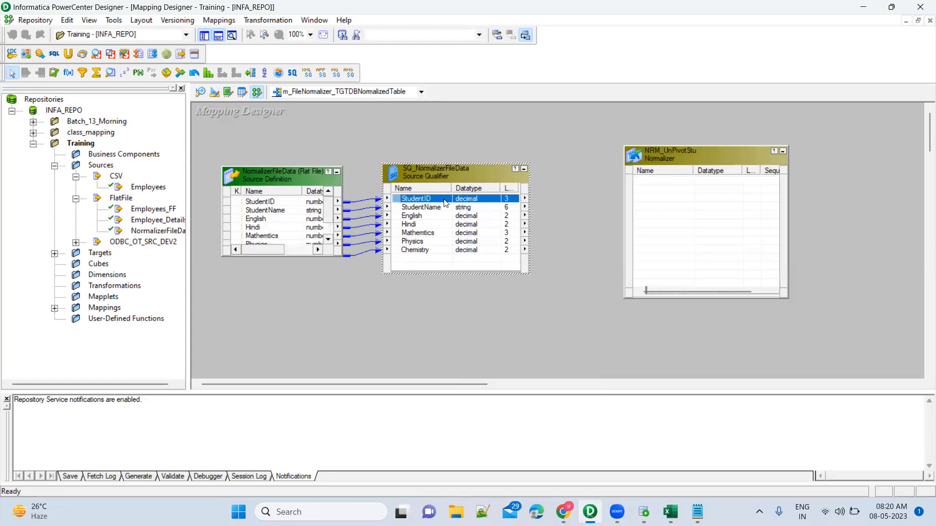
shift+click(438, 249)
drag(398, 203, 671, 190)
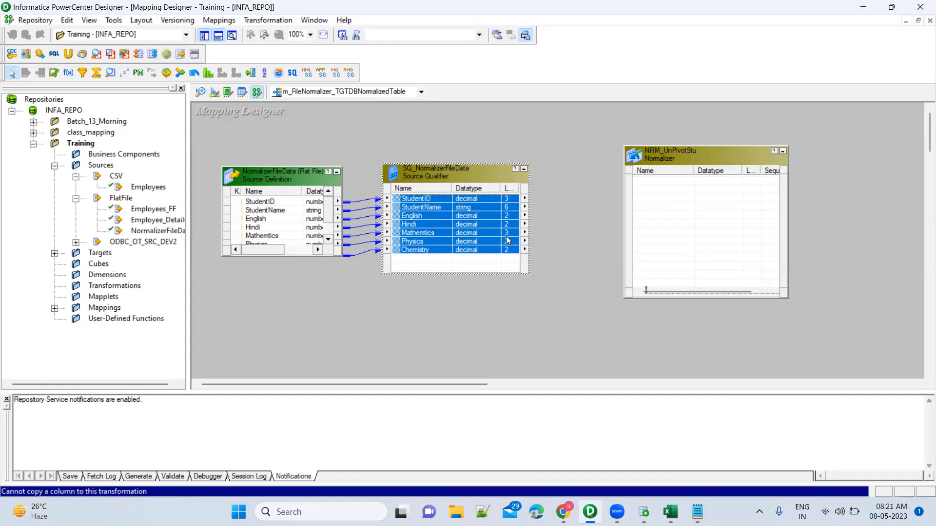
click(674, 218)
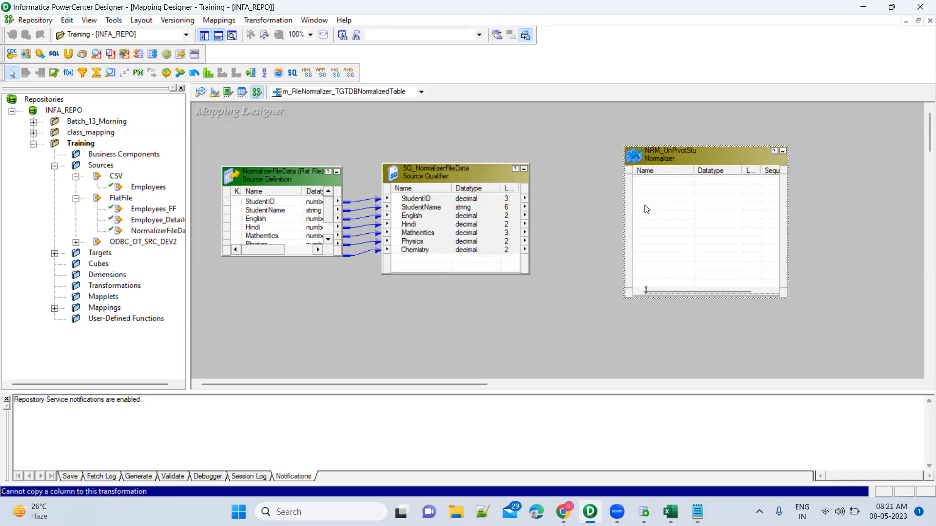
click(586, 182)
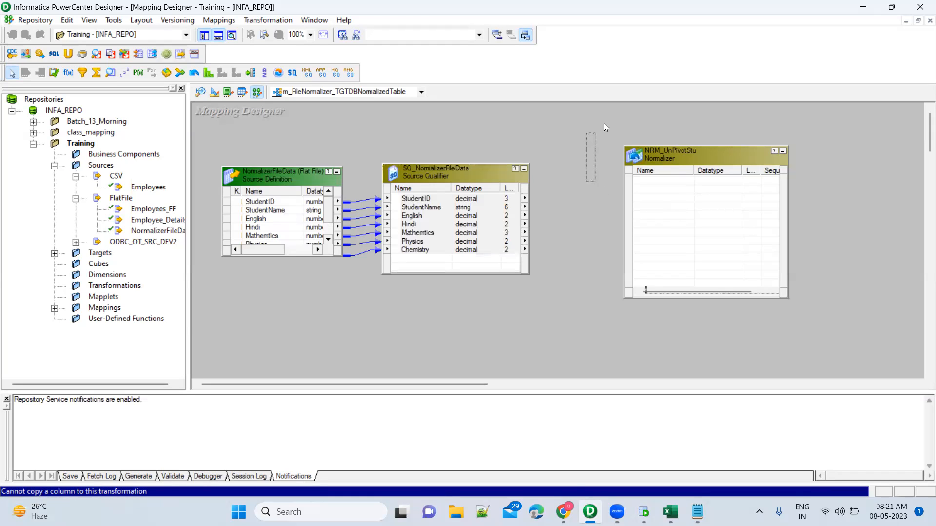
drag(603, 123, 730, 308)
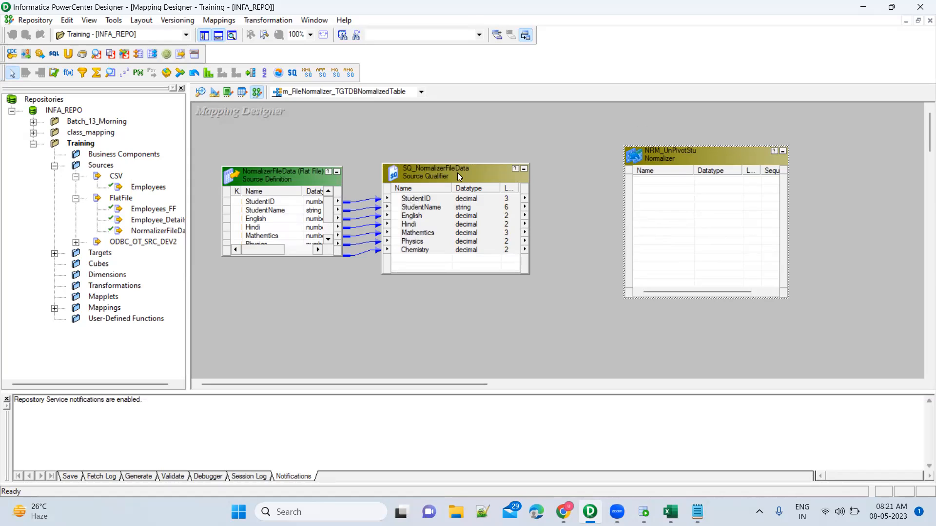
click(484, 172)
drag(396, 203, 715, 191)
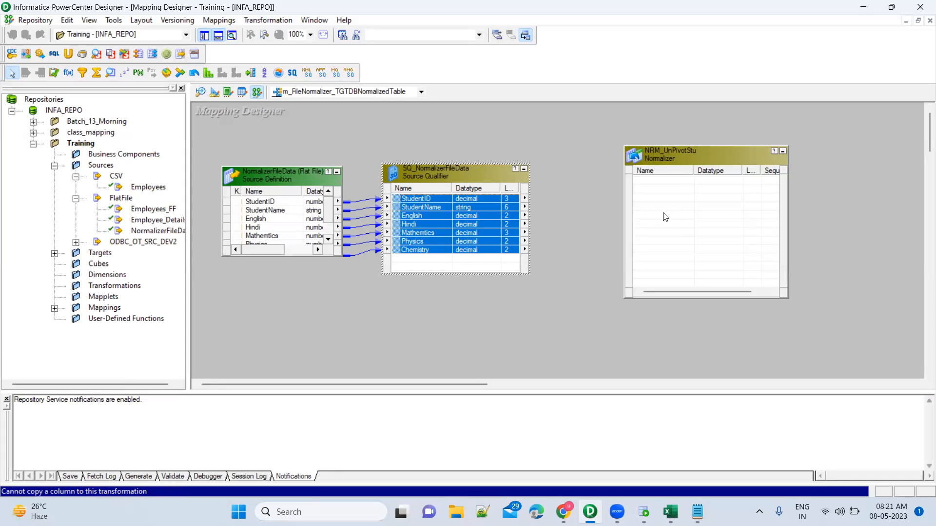
click(434, 205)
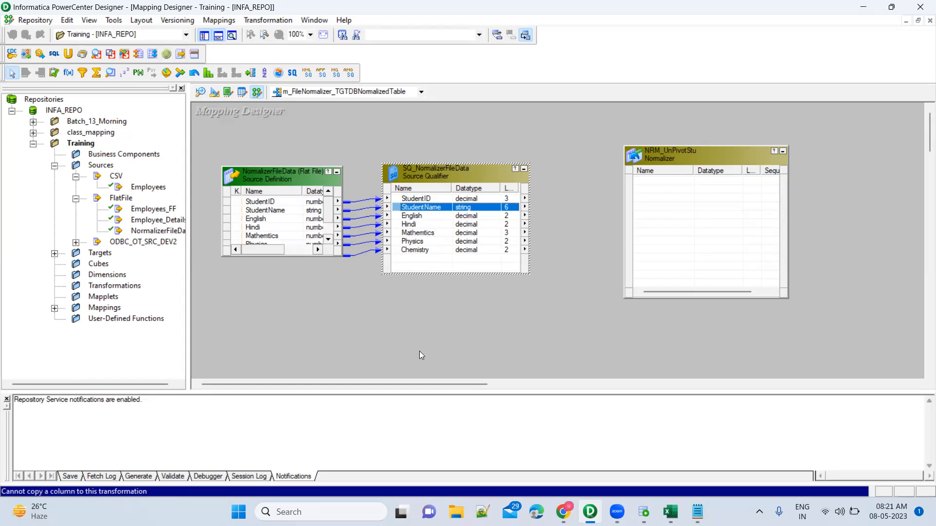
Step: Open NRM_UnPivotStu for editing and add a column named StudentName to its Normalizer column definitions
double_click(709, 157)
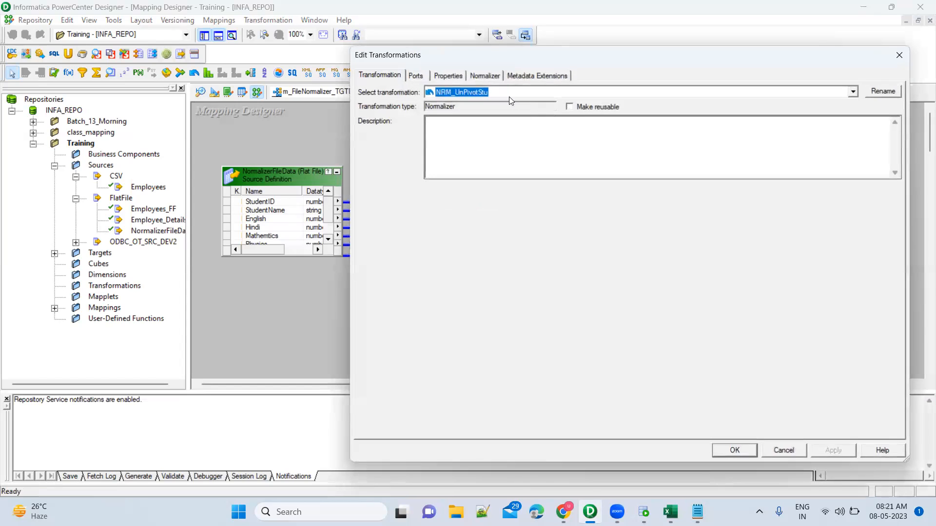
click(484, 78)
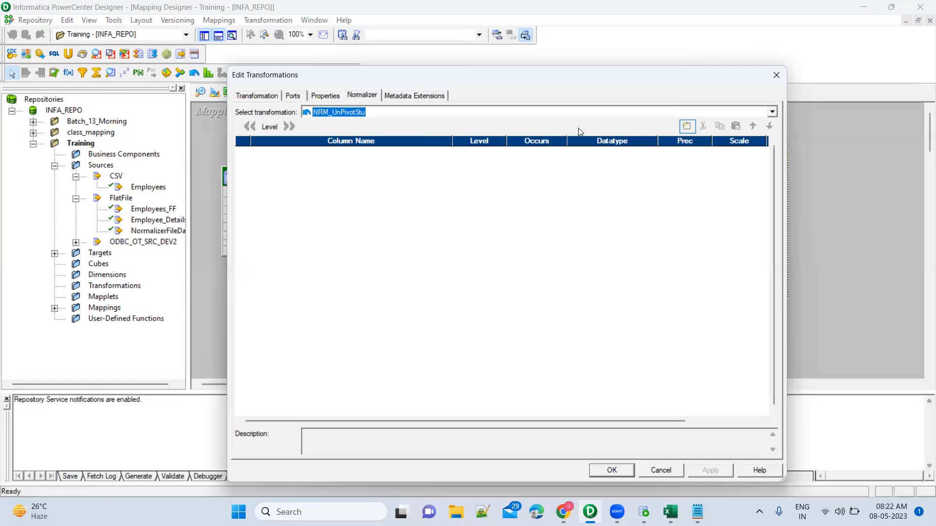
click(687, 126)
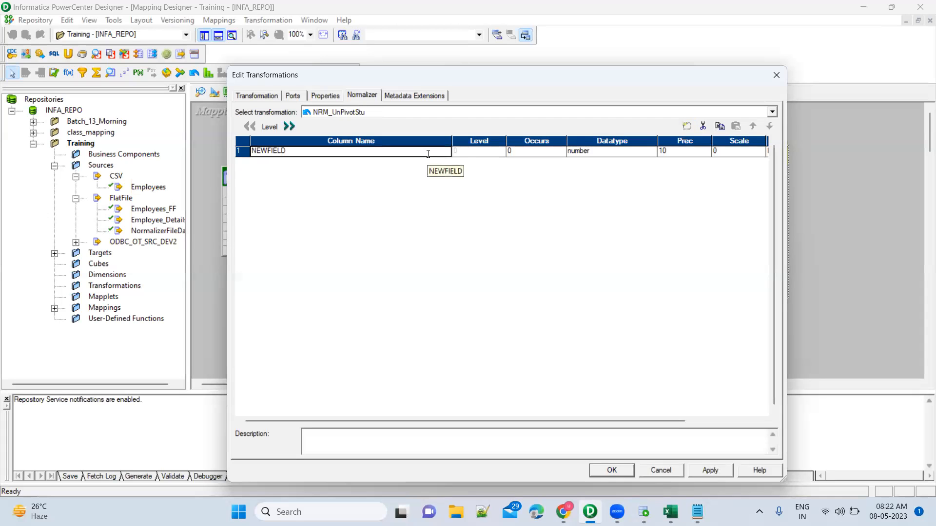
text(StudentName)
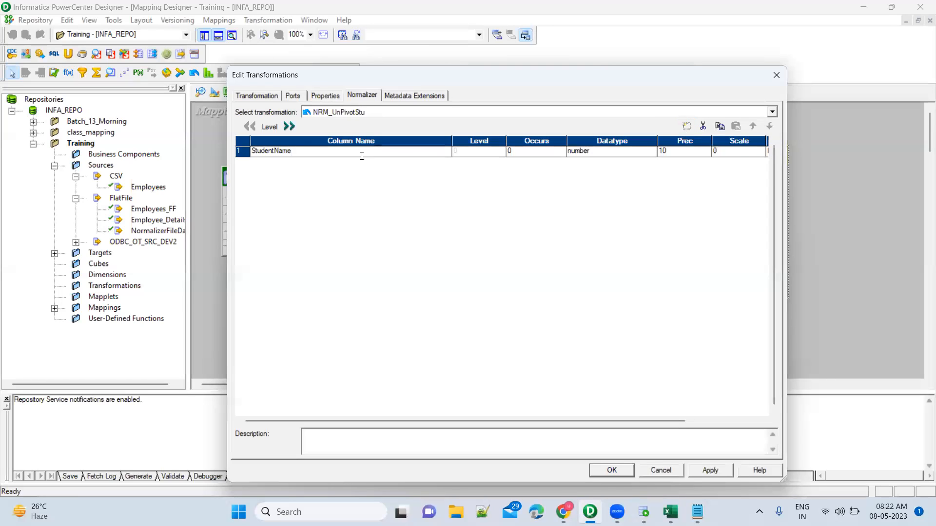
Step: Rename the first Normalizer column as StudentID and add a second column named StudentName with the string datatype
key(BackSpace)
key(BackSpace)
click(685, 128)
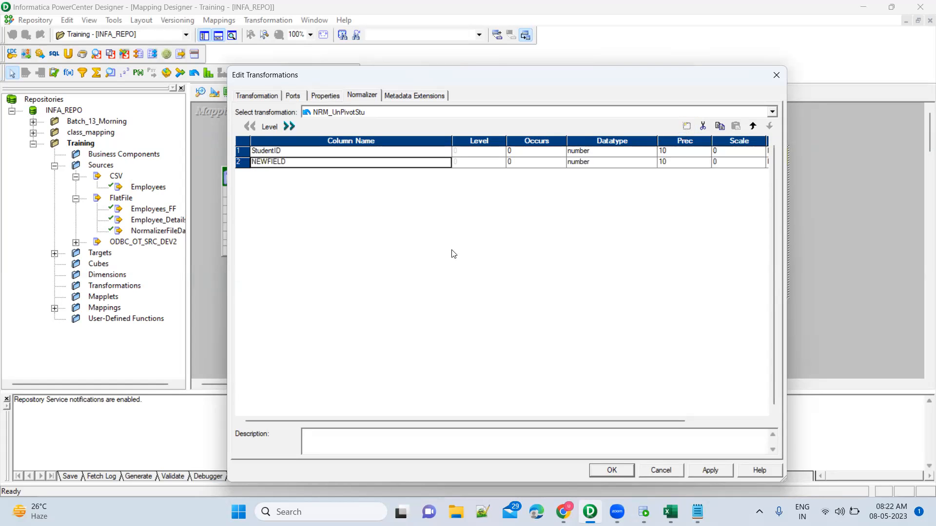
text(StudentName)
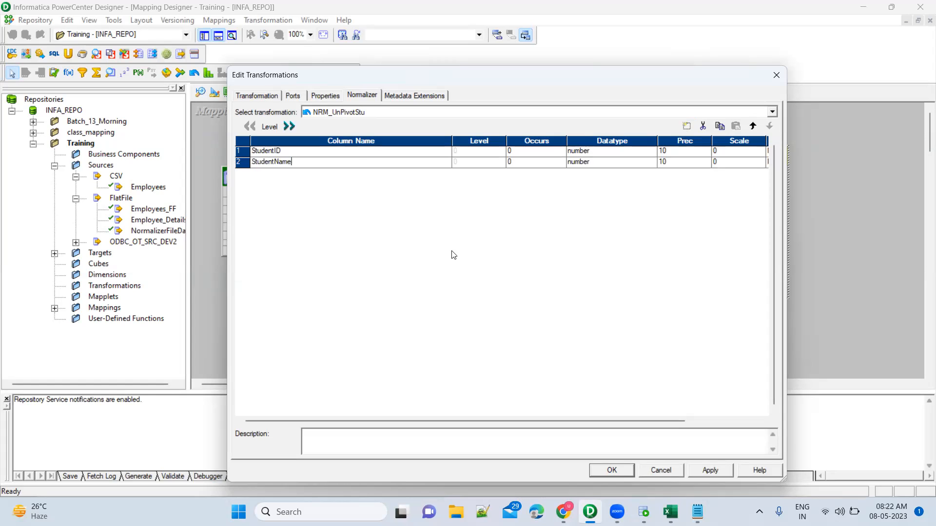
click(608, 166)
click(610, 167)
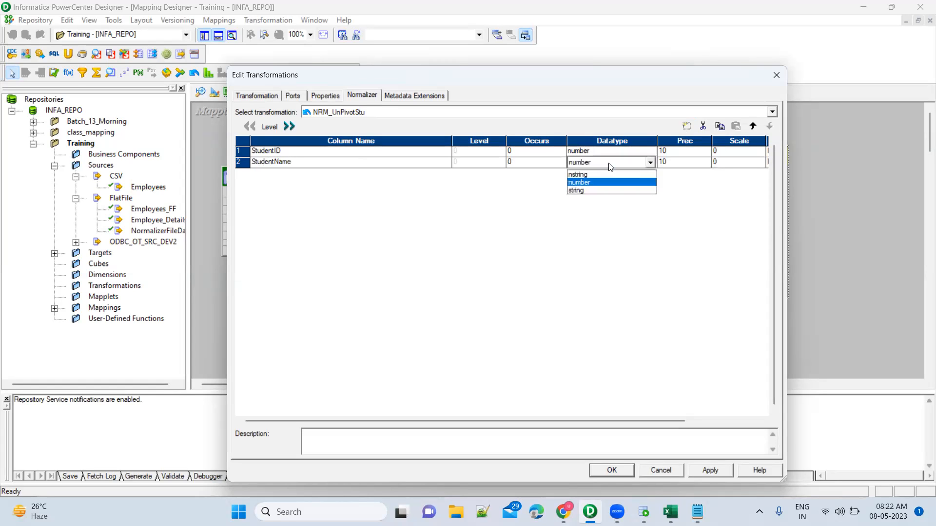
click(605, 191)
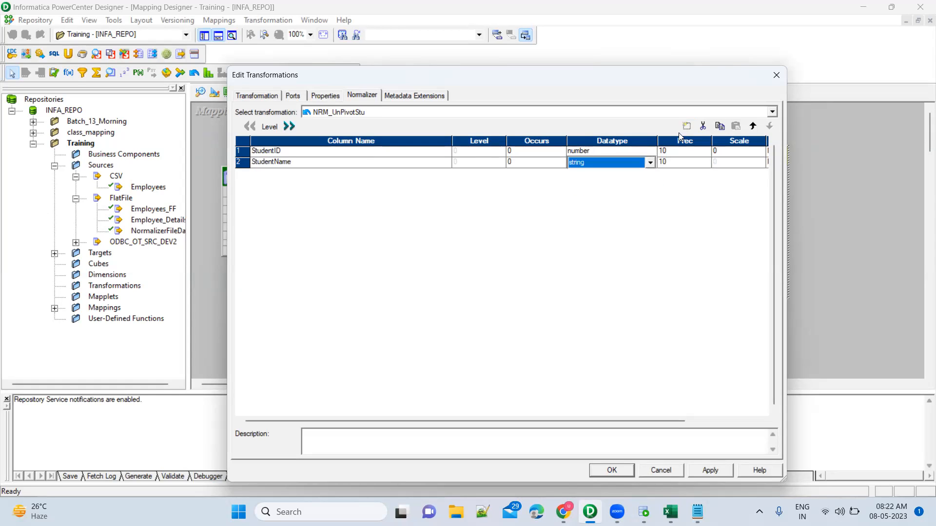
click(391, 166)
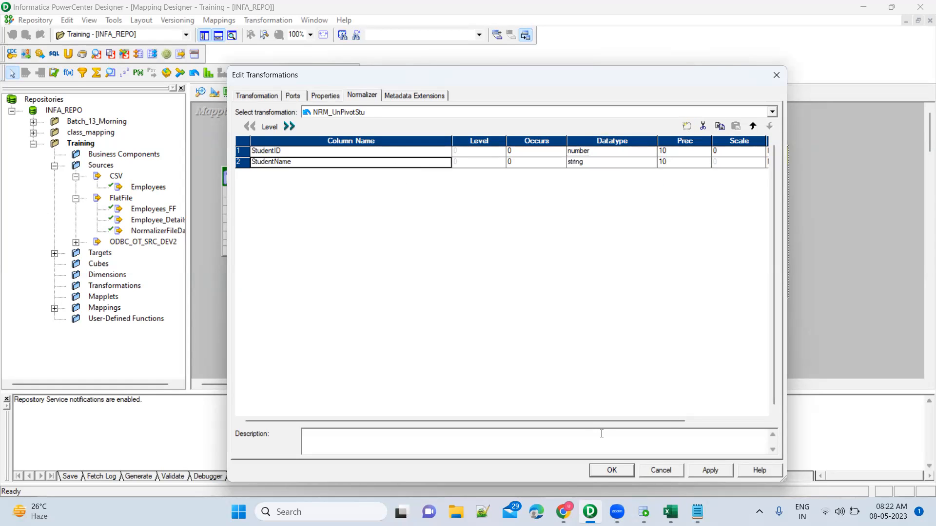
Step: Check the unpivoted table's headers in the Book1 workbook in Excel, and add a third column named Marks to the Normalizer in PowerCenter Designer
click(670, 511)
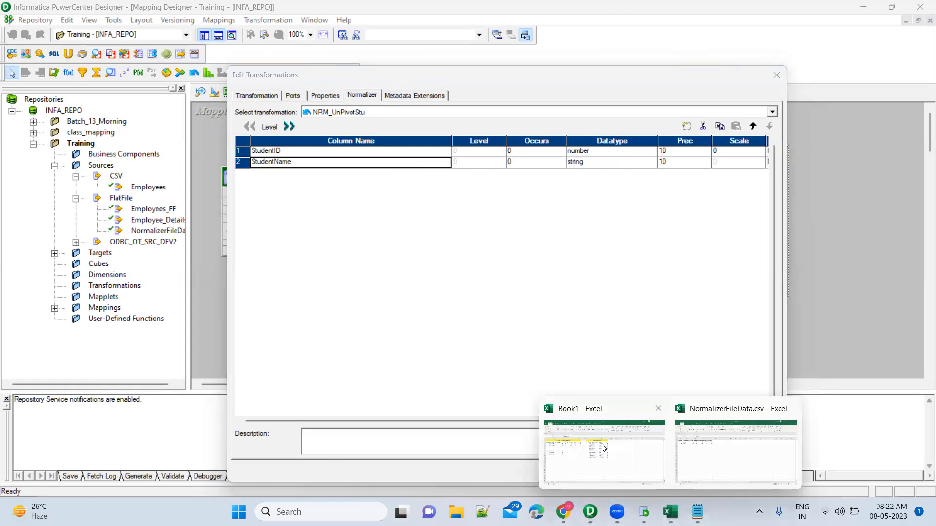
click(604, 451)
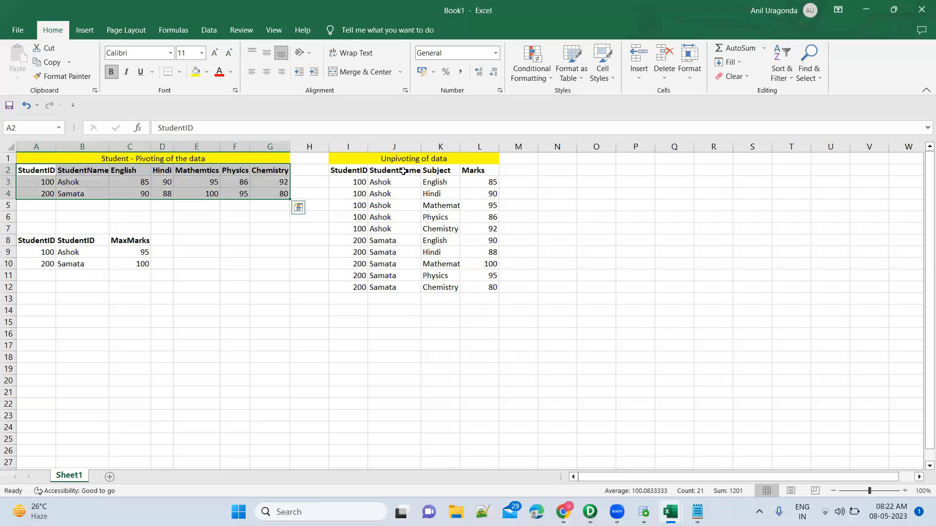
click(403, 170)
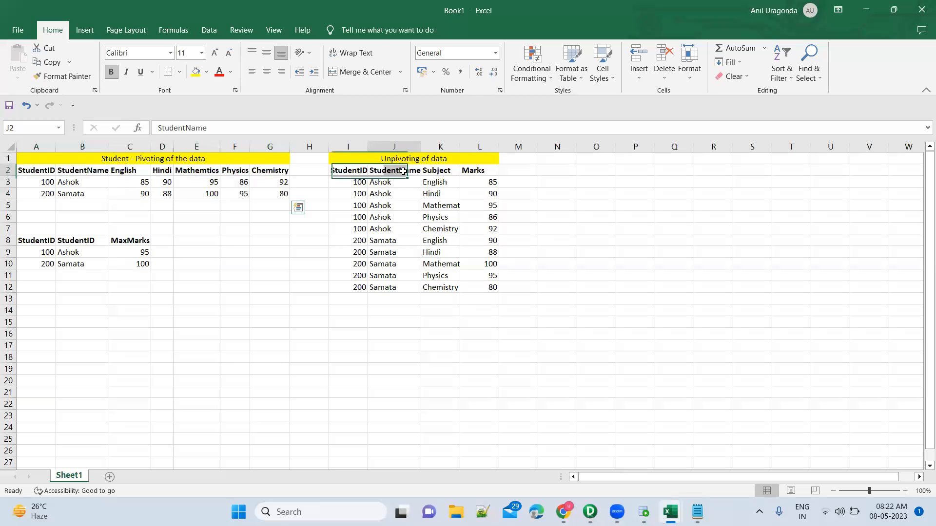
click(473, 169)
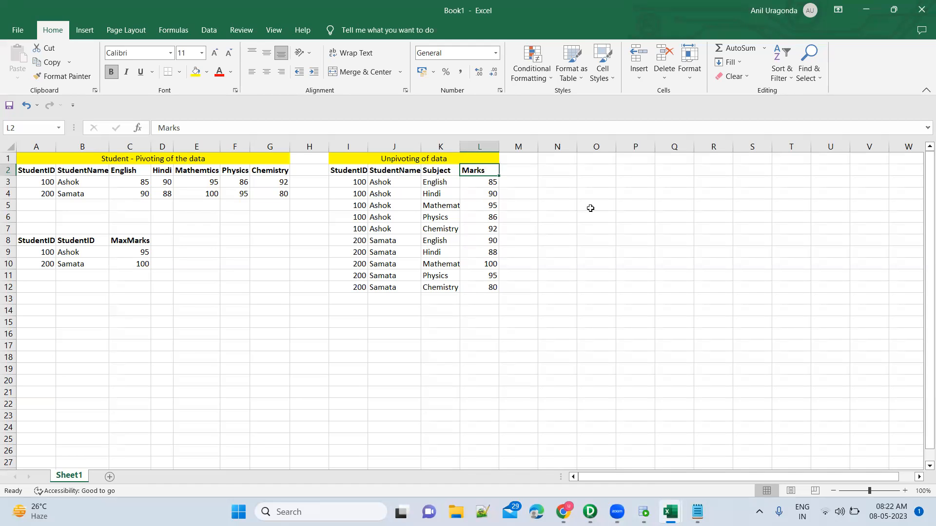
key(alt+Tab)
key(alt+Tab)
key(alt+Tab)
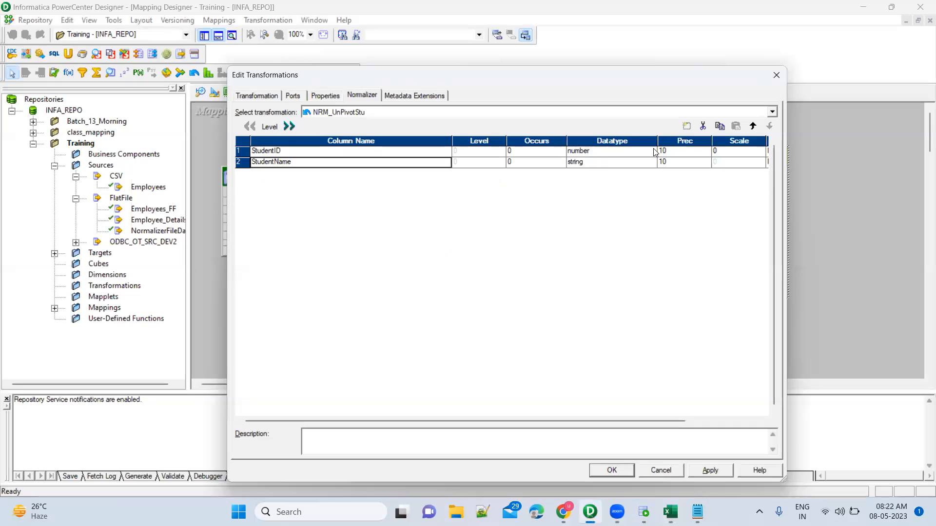
click(686, 126)
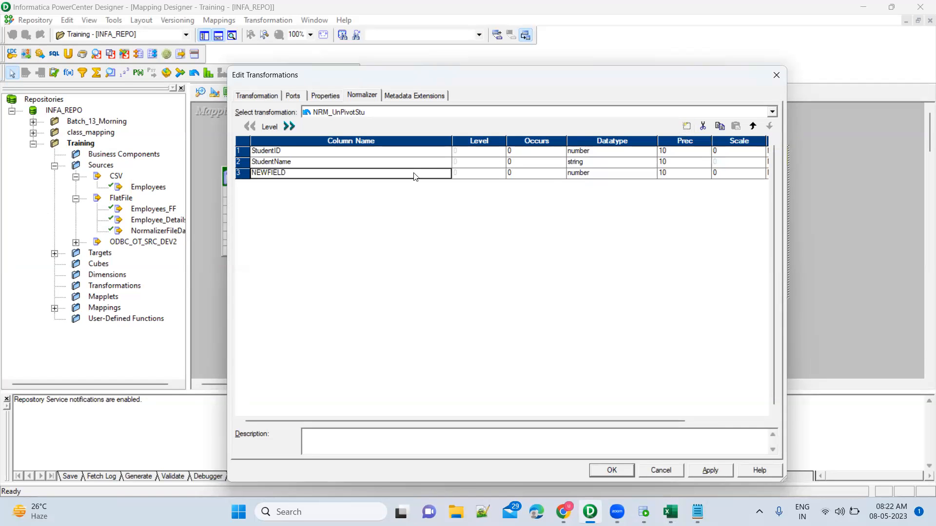
click(414, 173)
text(M)
key(Tab)
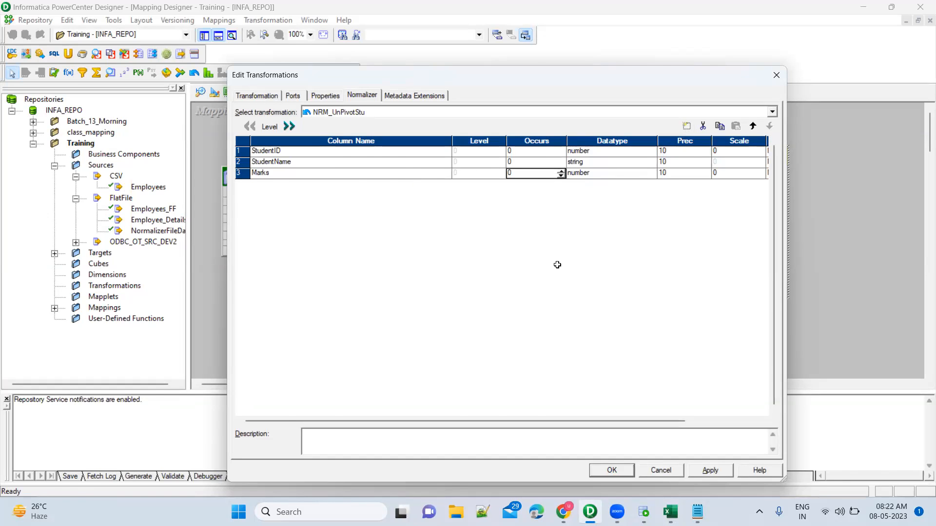
Step: Switch to Book1 in Excel and examine how the English to Chemistry columns of the pivoted table correspond to the unpivoted Subject and Marks columns
key(alt+Tab)
click(442, 140)
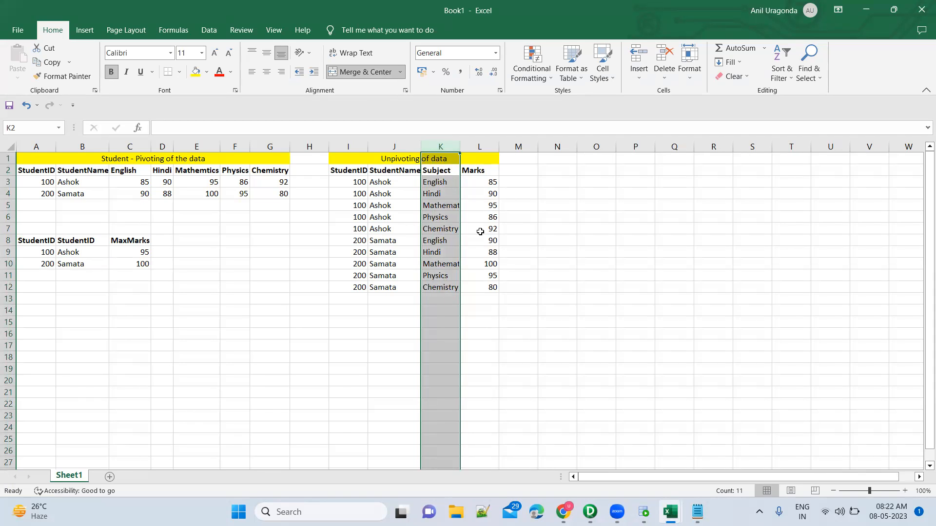
click(605, 279)
key(alt+Tab)
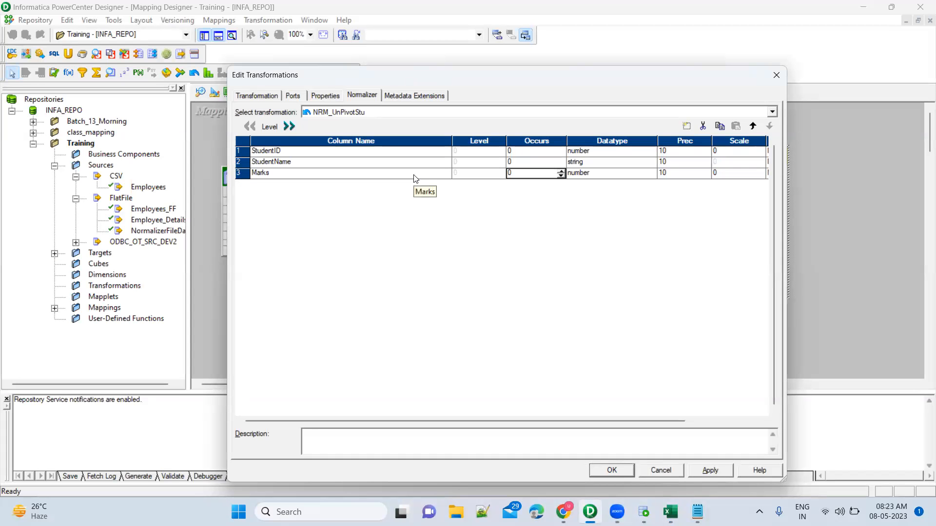
key(alt+Tab)
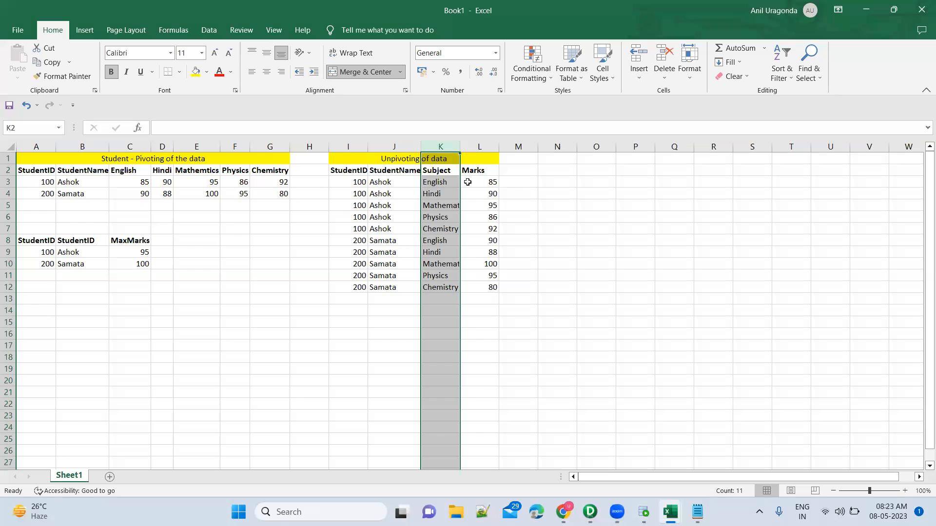
click(470, 182)
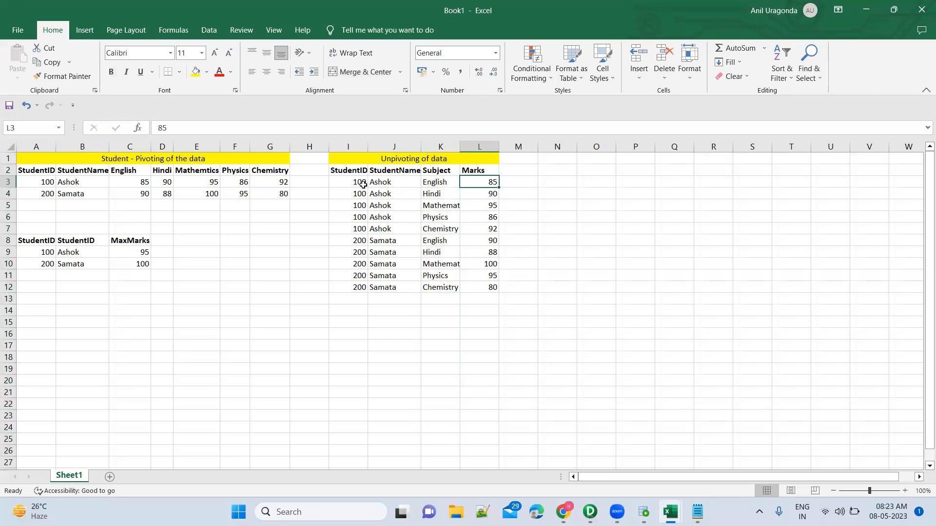
click(447, 182)
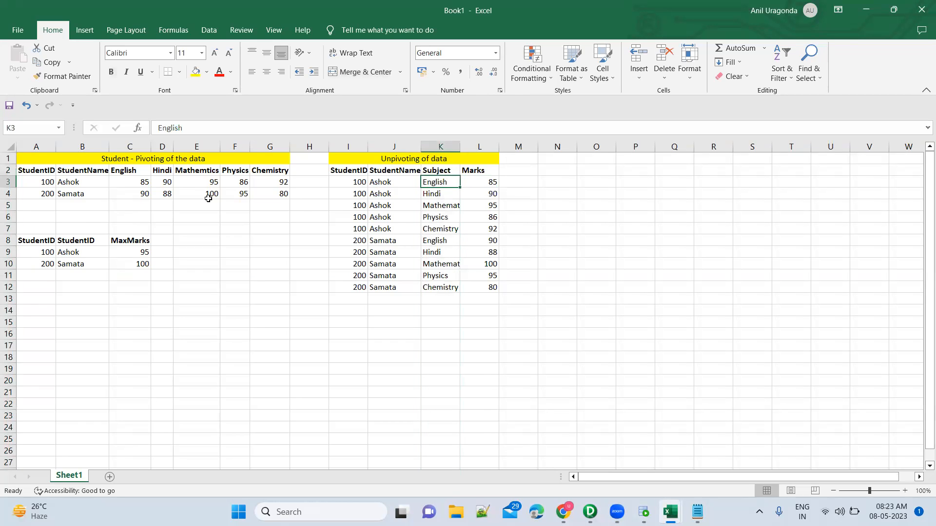
drag(140, 172, 283, 171)
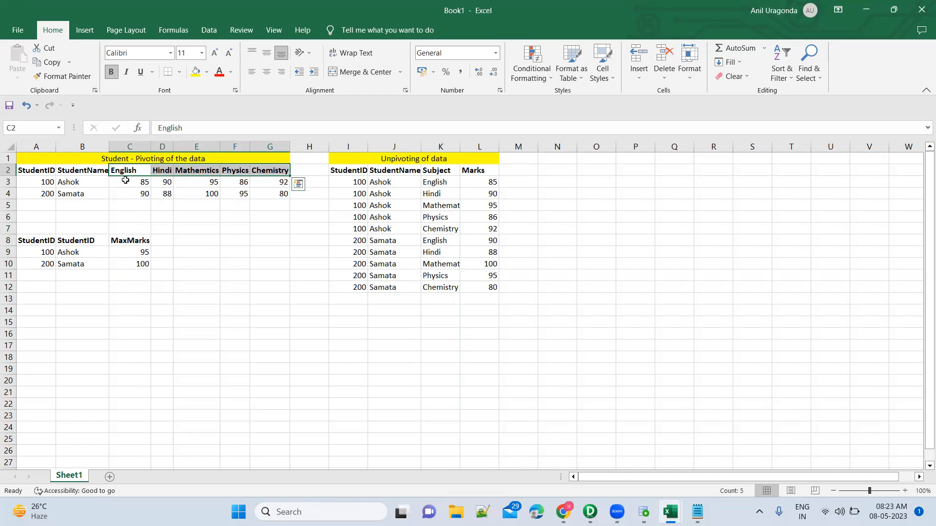
click(355, 182)
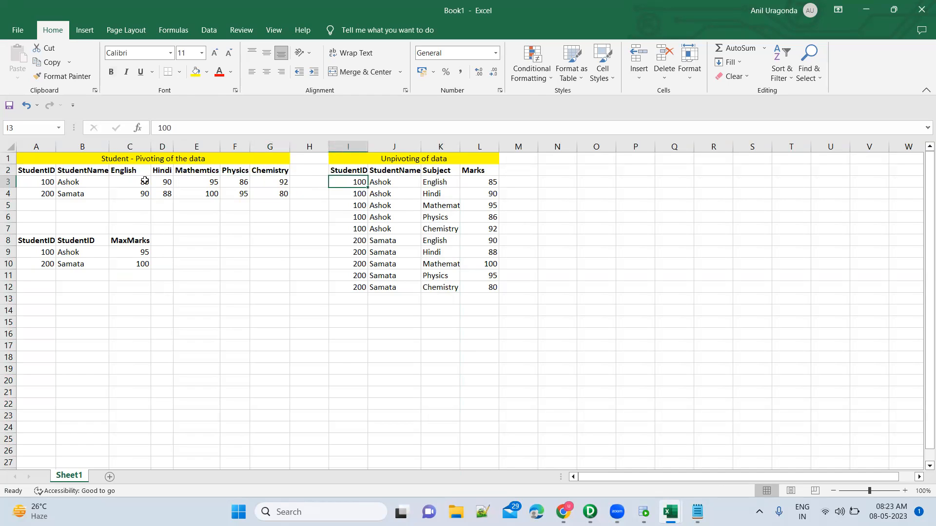
click(100, 180)
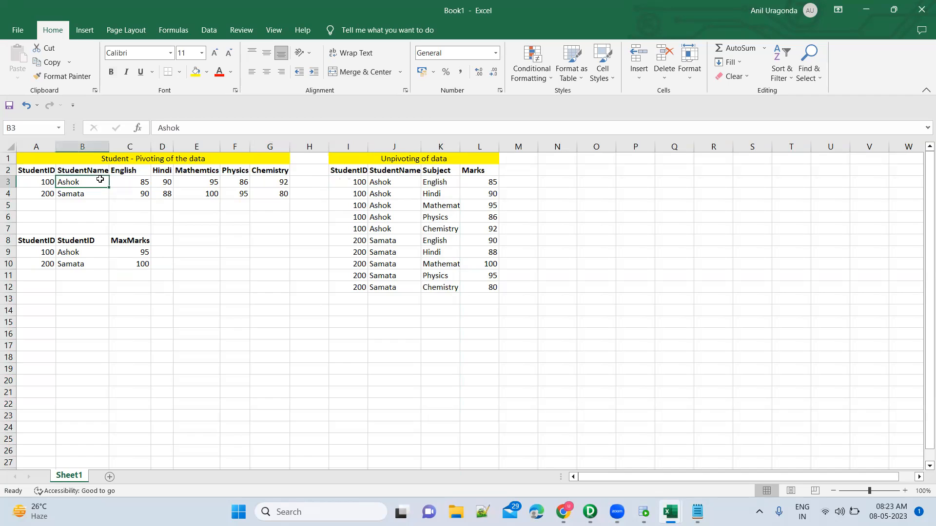
click(388, 182)
drag(132, 168, 275, 171)
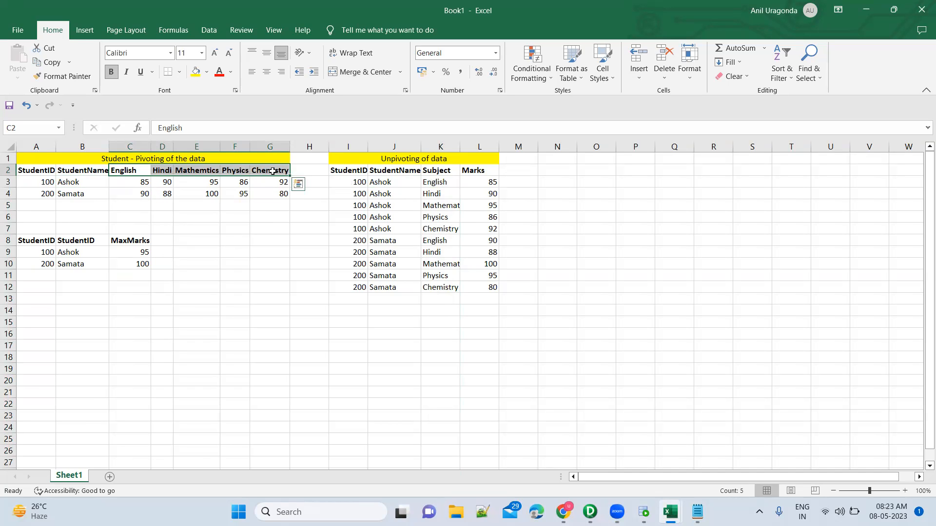
Step: Return to PowerCenter Designer, set the Marks column's Occurs to 5, and apply and accept the Normalizer changes
key(alt+Tab)
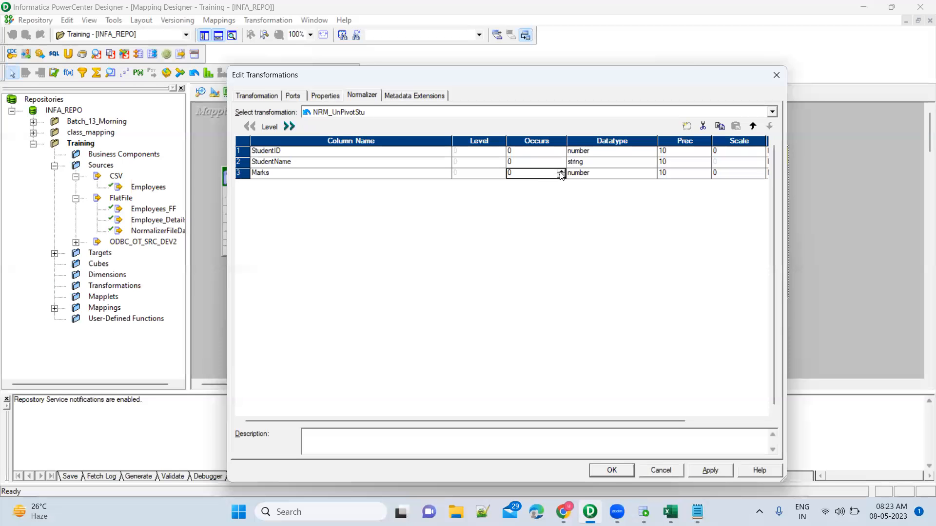
click(560, 172)
click(561, 172)
click(561, 172)
click(561, 172)
click(416, 176)
key(alt+Tab)
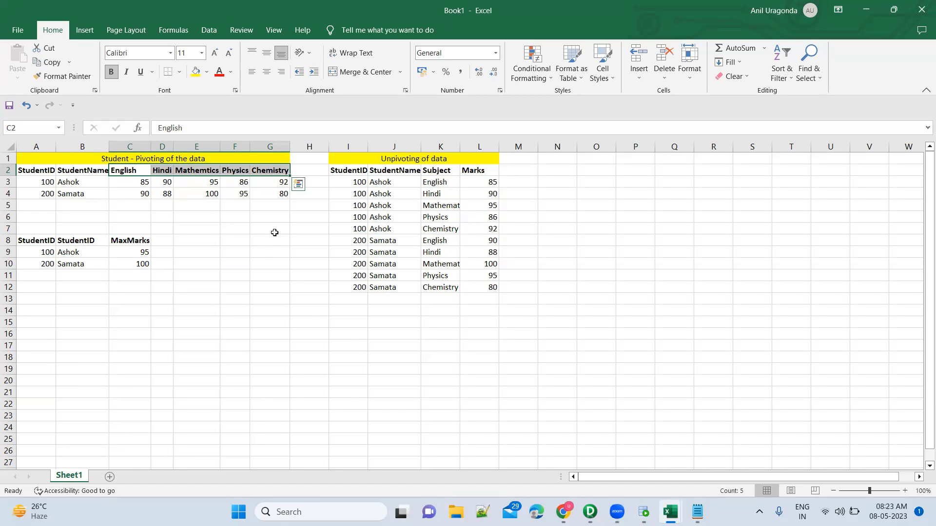
key(alt+Tab)
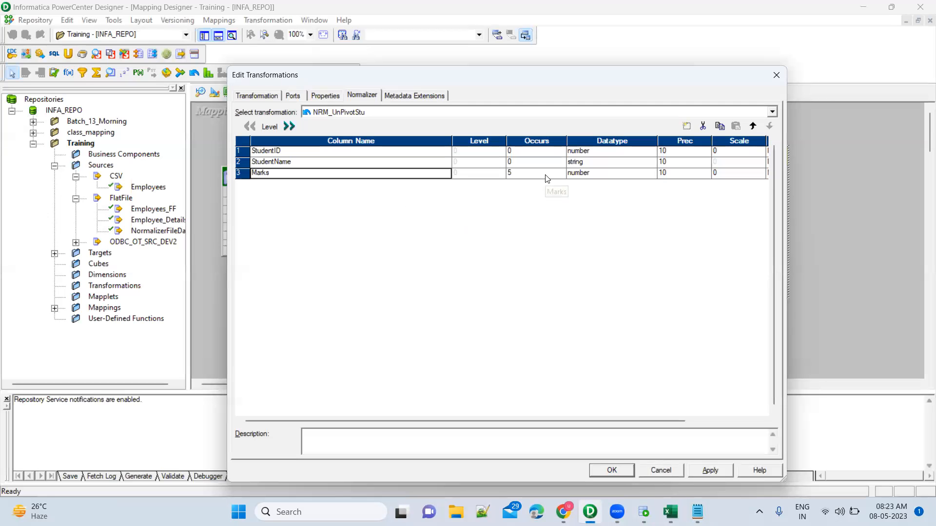
click(702, 473)
click(613, 471)
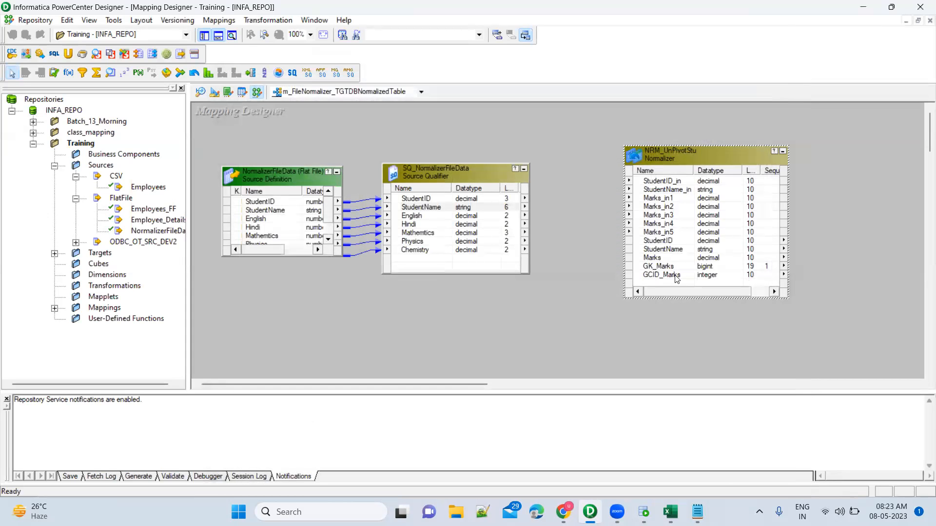
Step: Examine the Marks_in1 to Marks_in5 ports, the Marks output port and the full set of input ports on NRM_UnPivotStu
click(671, 200)
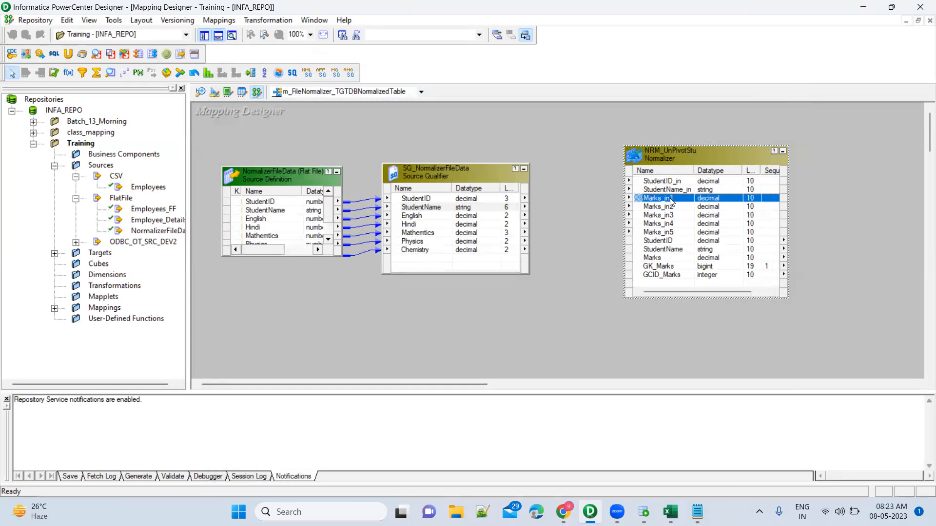
shift+click(672, 234)
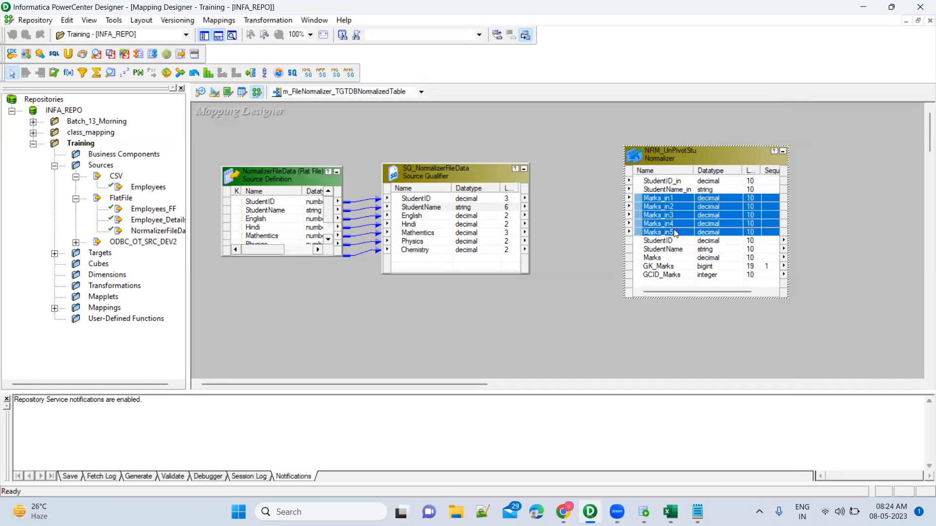
click(664, 258)
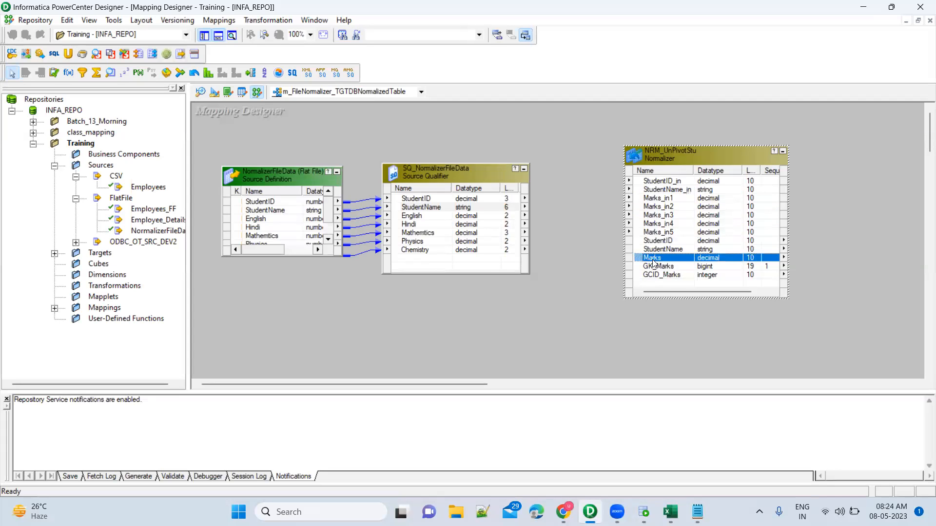
click(670, 181)
shift+click(661, 234)
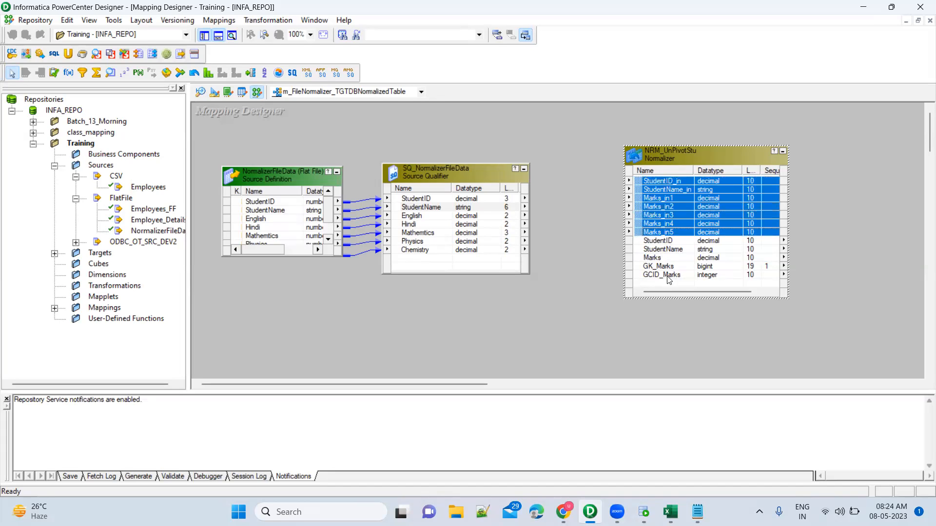
Step: Review the column definitions and Occurs values of the NRM_UnPivotStu Normalizer, and switch to the Book1 workbook in Excel
double_click(684, 156)
click(365, 95)
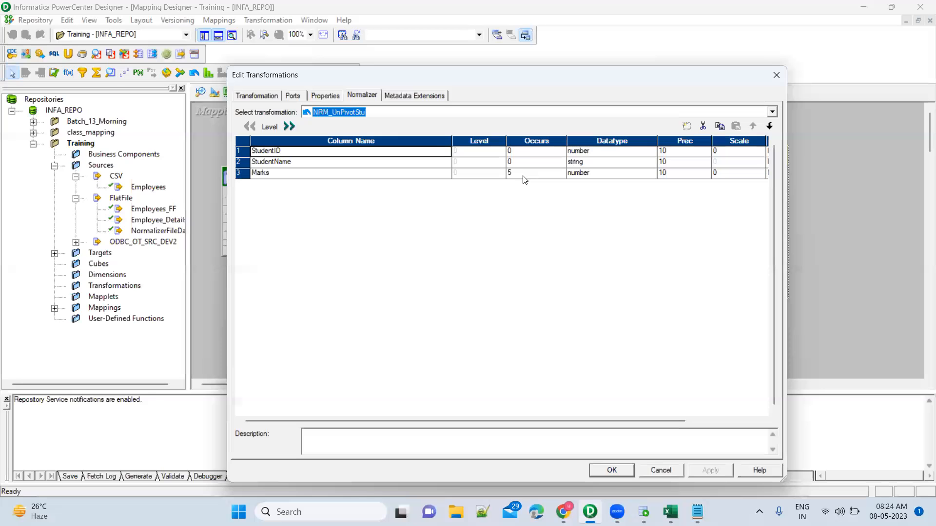
mouse_move(667, 505)
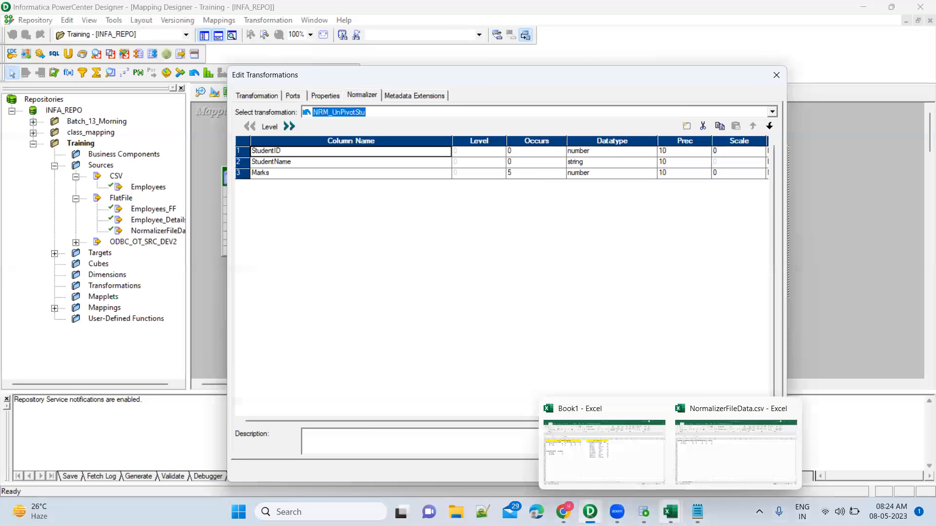
click(602, 444)
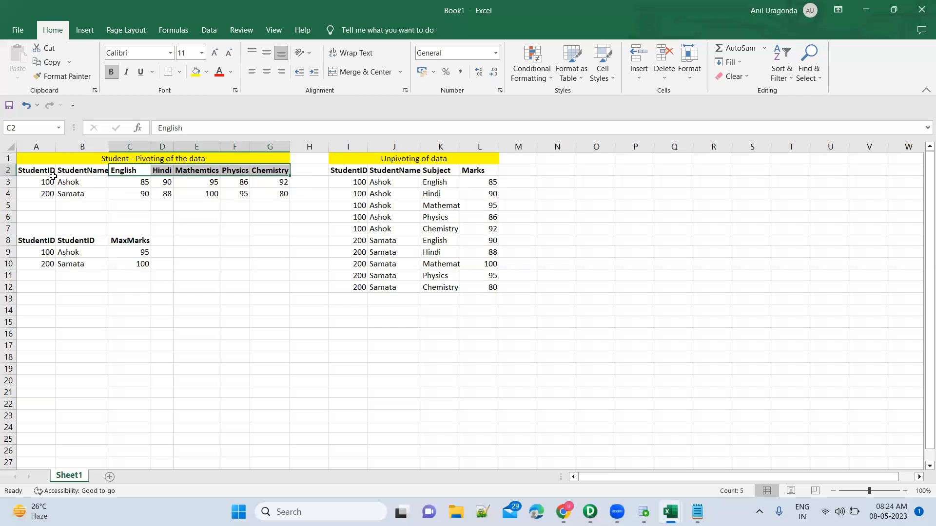
Step: Examine how the first student's pivoted row with five subject marks corresponds to that student's rows in the unpivoted table
click(8, 181)
click(28, 185)
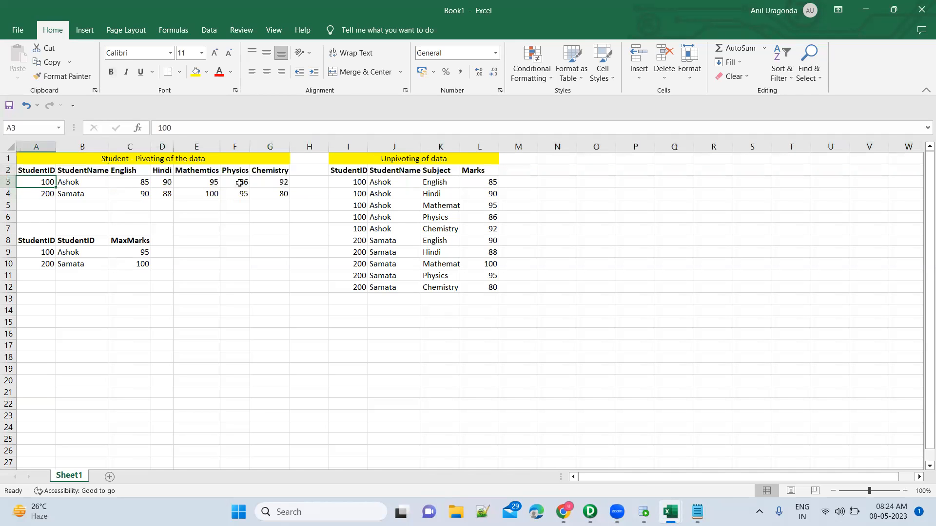
shift+click(269, 182)
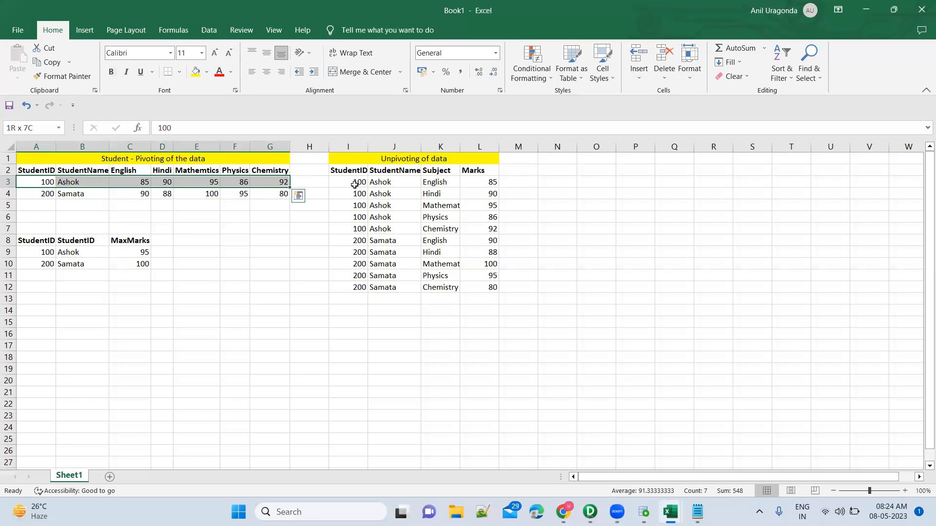
drag(354, 184, 390, 229)
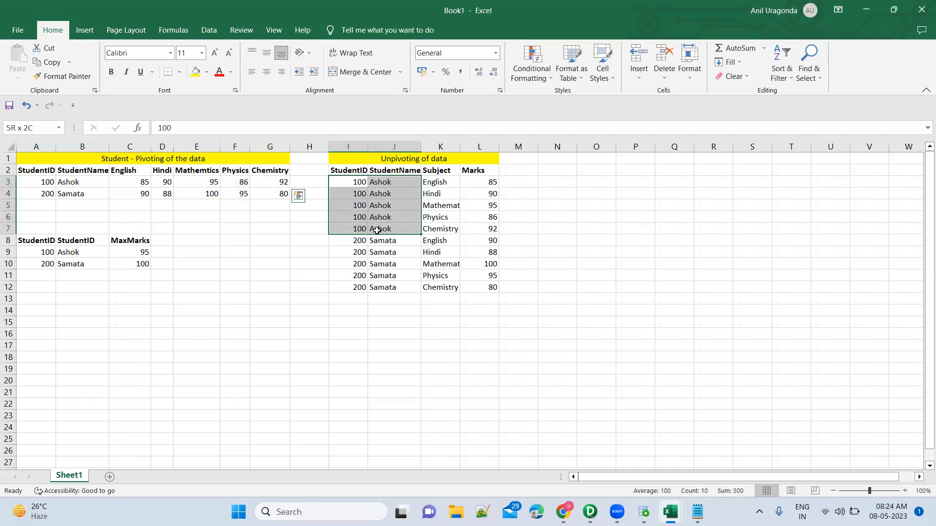
click(353, 183)
shift+click(397, 182)
click(145, 182)
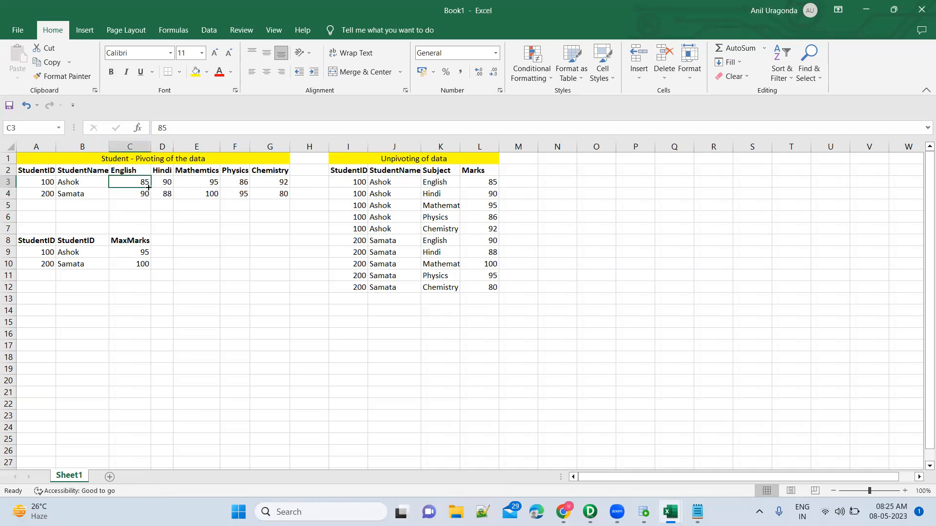
shift+click(281, 183)
key(shift)
key(shift)
key(shift)
key(shift)
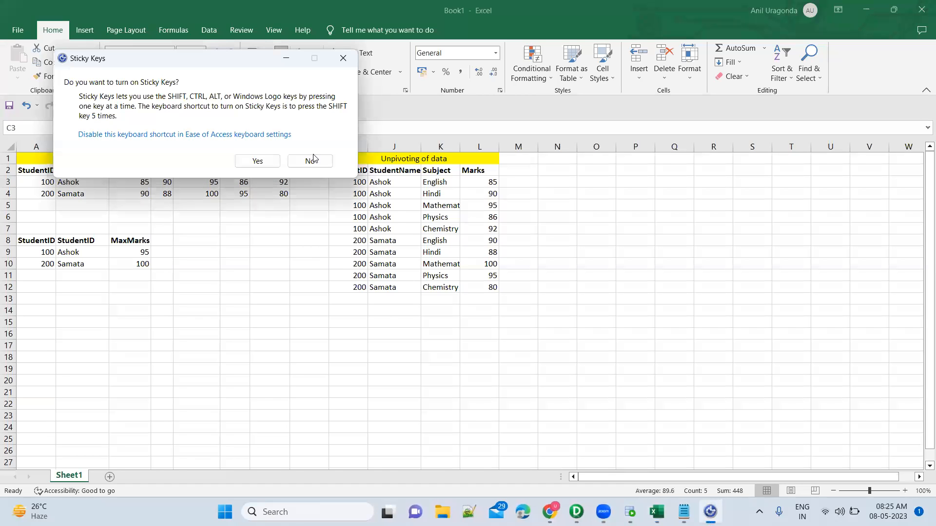
click(314, 162)
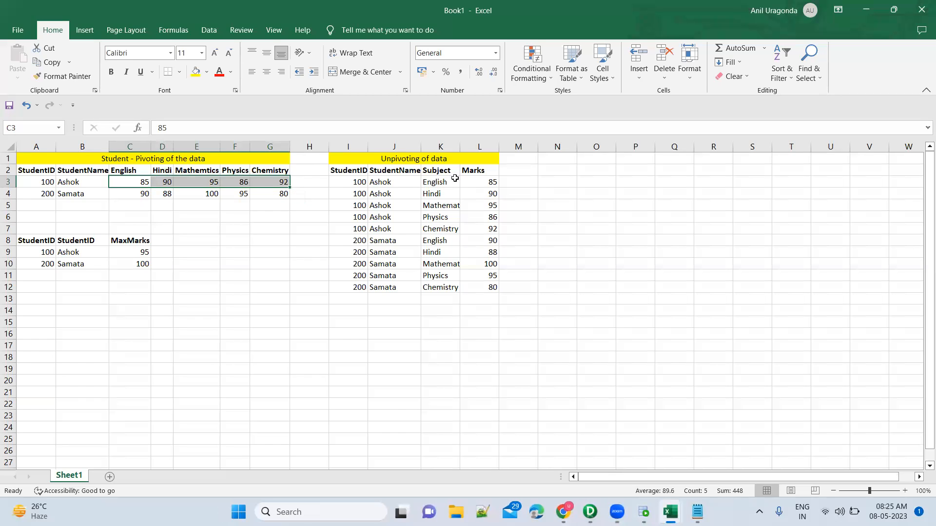
drag(441, 181, 497, 231)
drag(141, 183, 268, 185)
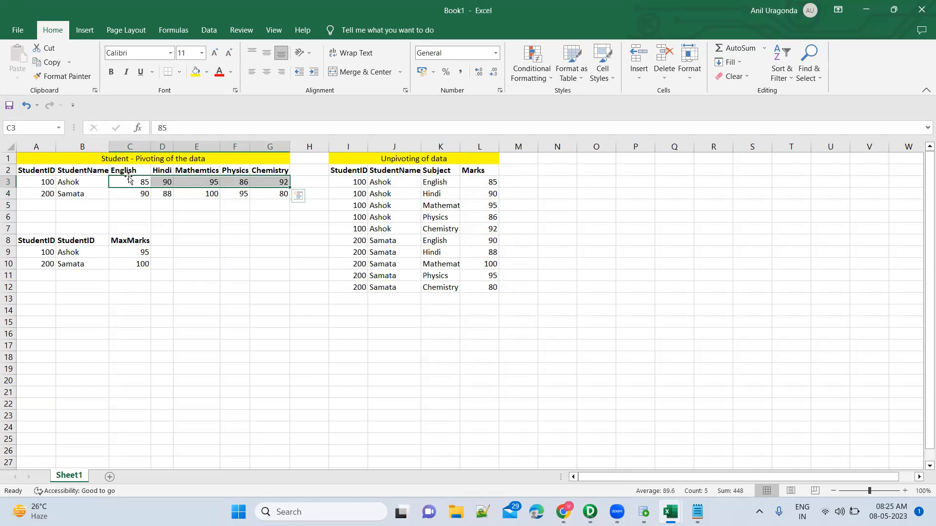
click(44, 183)
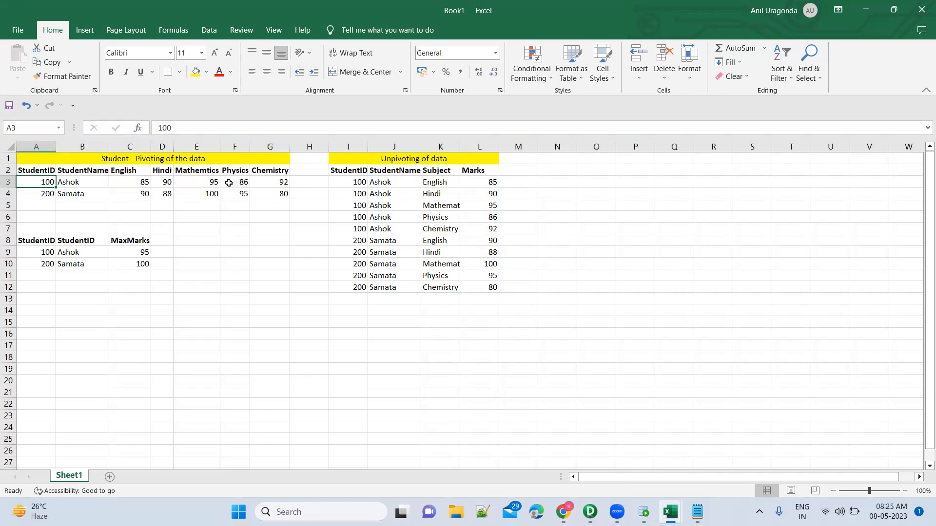
click(245, 184)
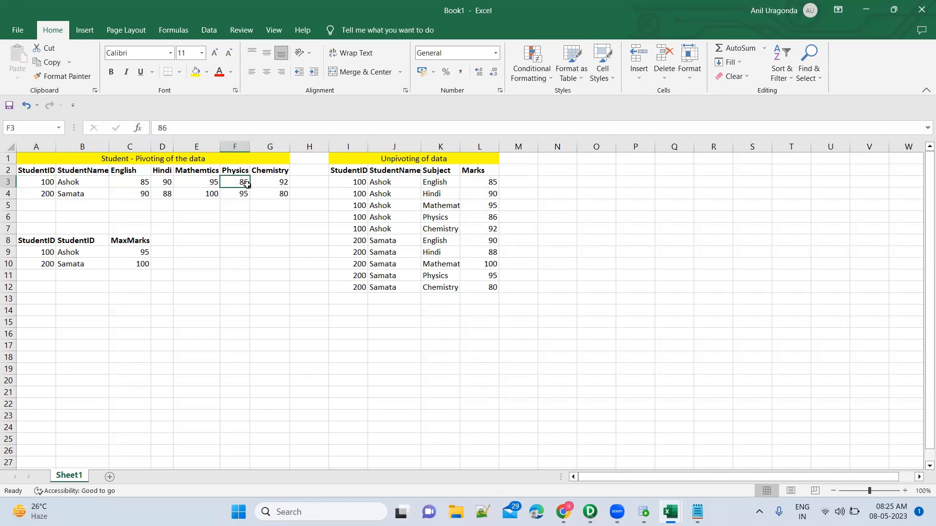
Step: Copy the first student's pivoted row A3:G3 to the row starting at A14
click(49, 322)
drag(35, 181, 309, 181)
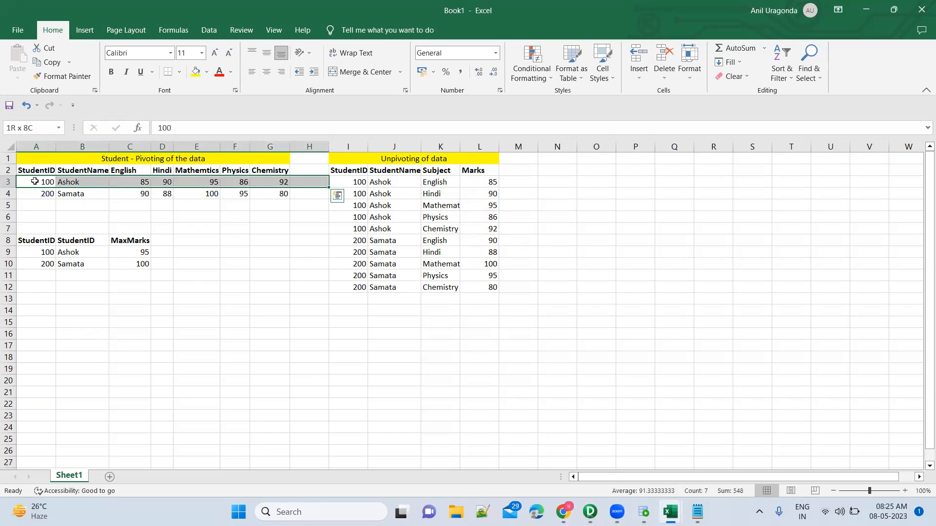
key(shift+Left)
key(ctrl+c)
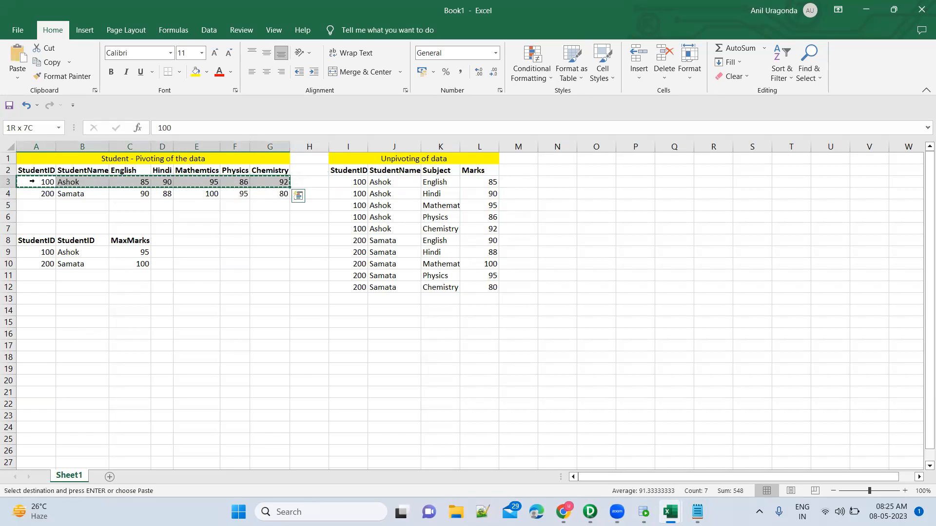
click(36, 311)
key(ctrl+v)
Step: Enter the labels StudentID, StudentName and Marks in A18:A20, and autofit column A
double_click(41, 354)
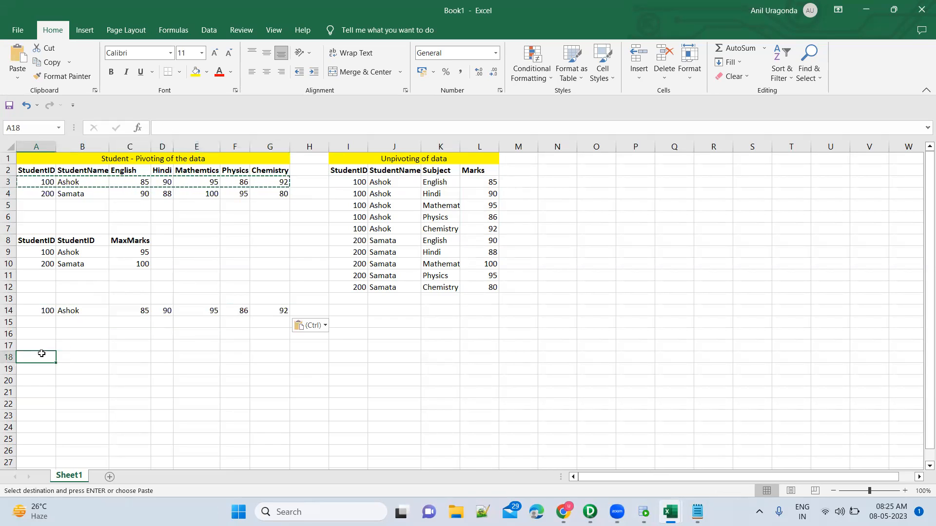
text(StudentID)
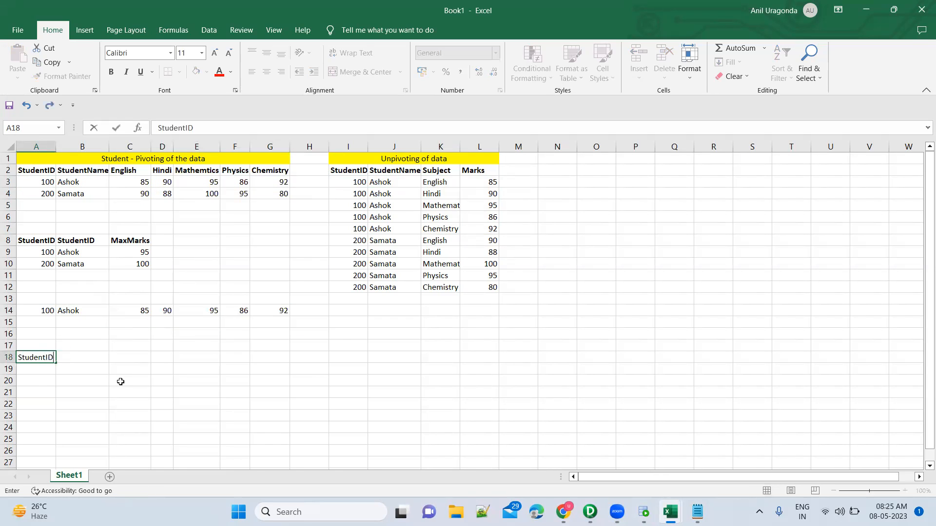
key(Return)
text(Student)
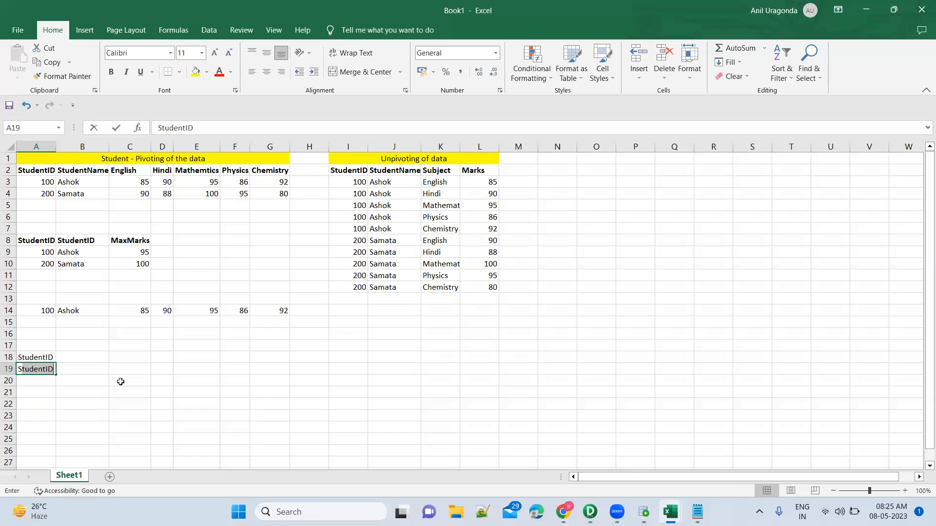
text(Name)
key(Return)
text(Marks)
key(Return)
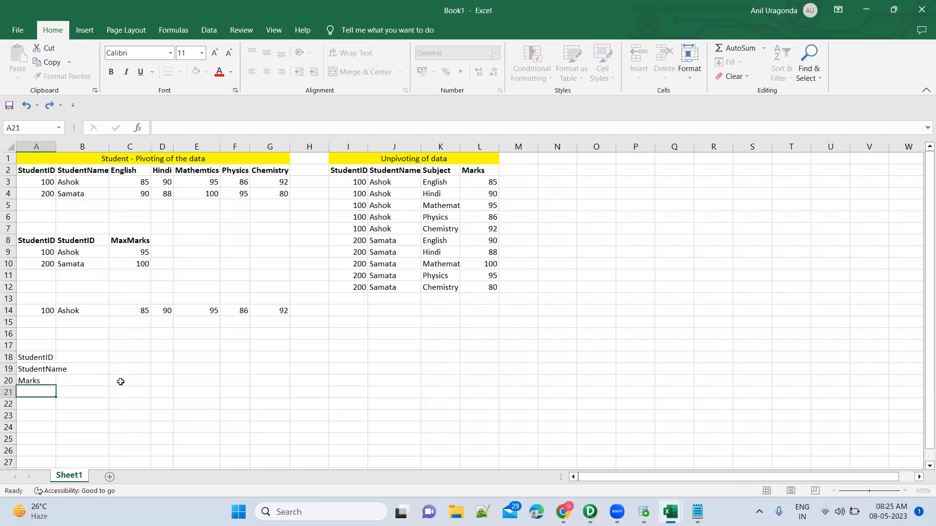
double_click(56, 142)
click(66, 355)
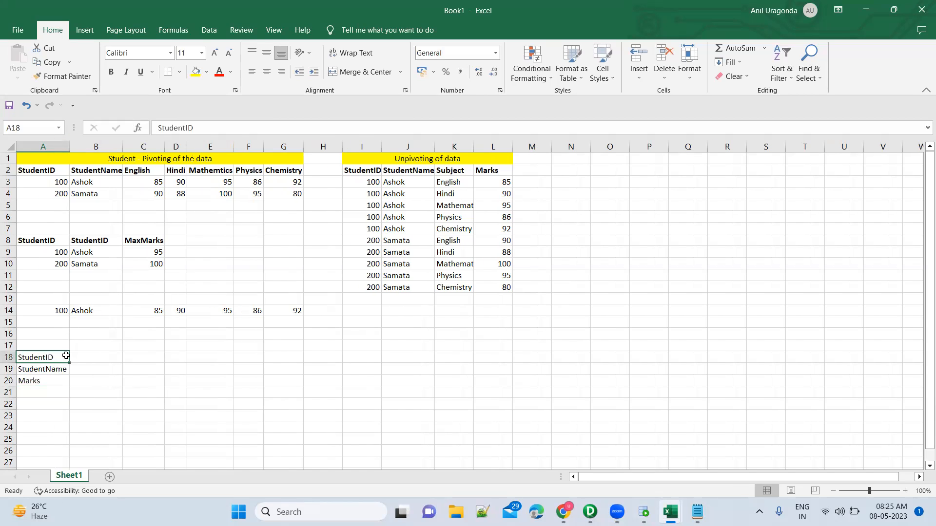
key(shift+Down)
key(shift+Down)
key(Up)
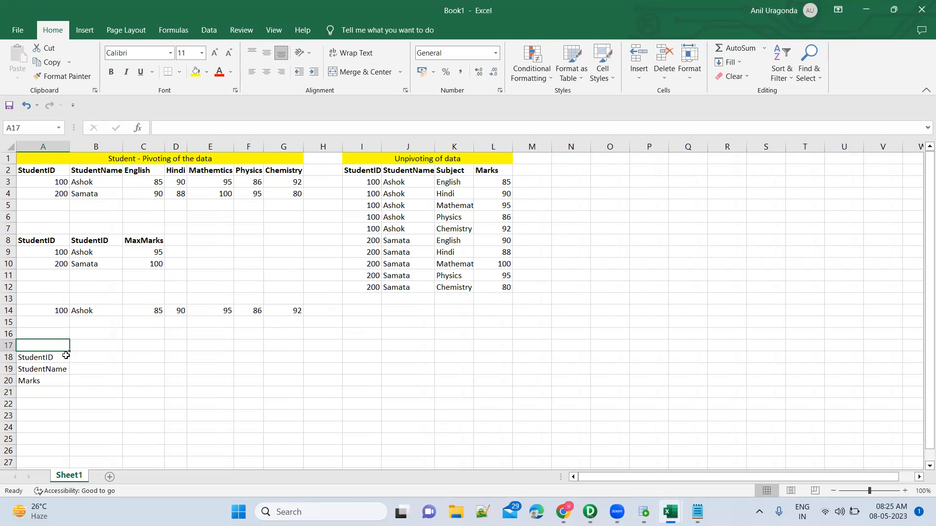
Step: Enter an occurrence count of 1 beside both StudentID and StudentName, in B18 and B19, based on the copied row 14
click(46, 310)
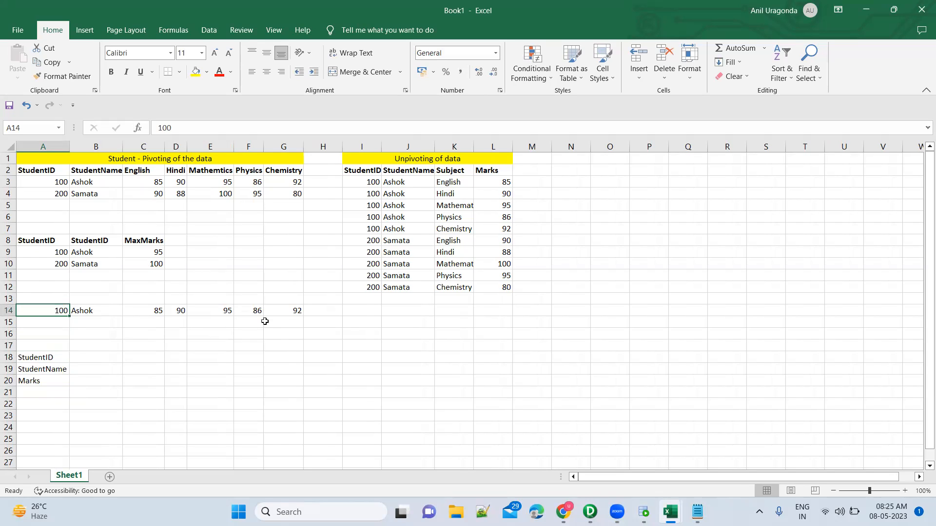
shift+click(286, 311)
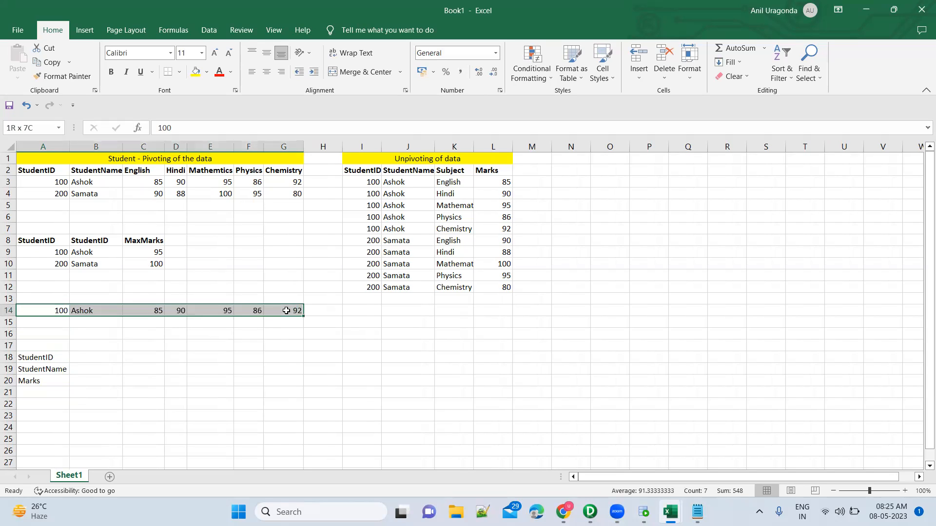
click(94, 356)
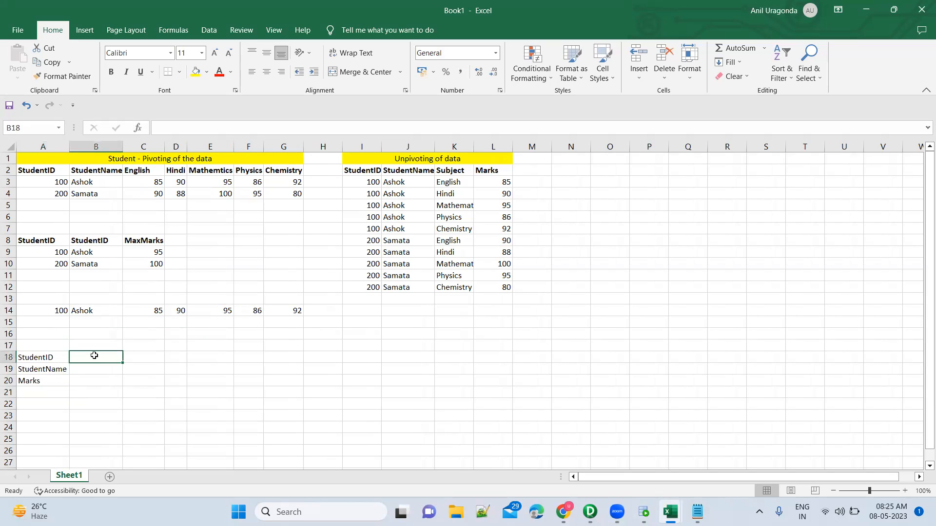
click(57, 308)
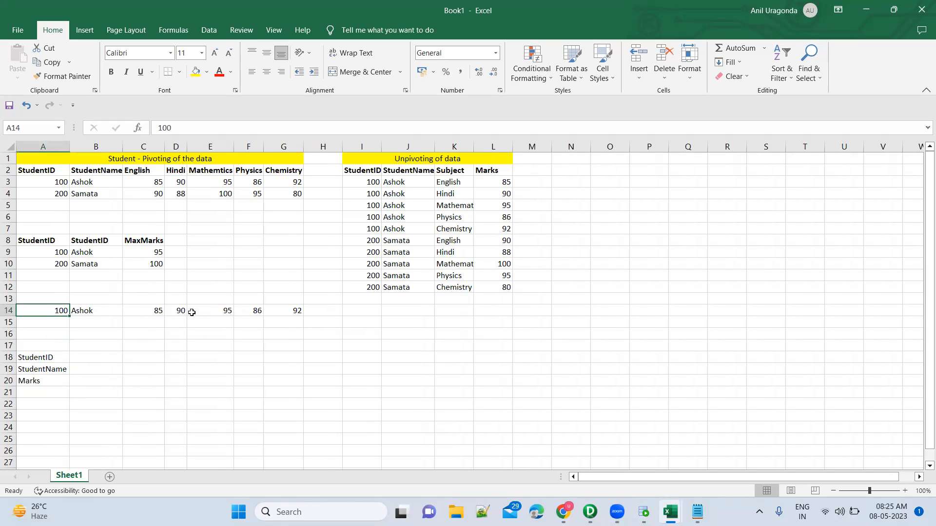
shift+click(272, 309)
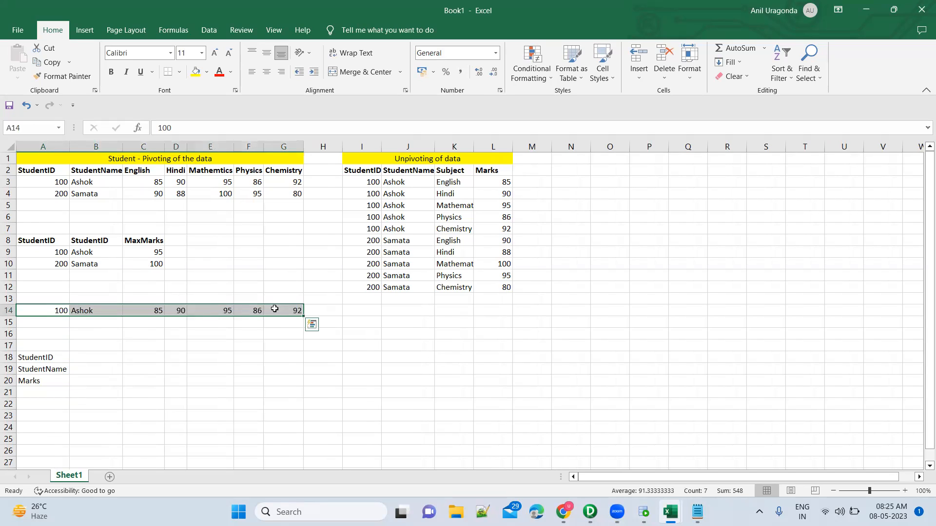
click(113, 358)
text(1)
key(Return)
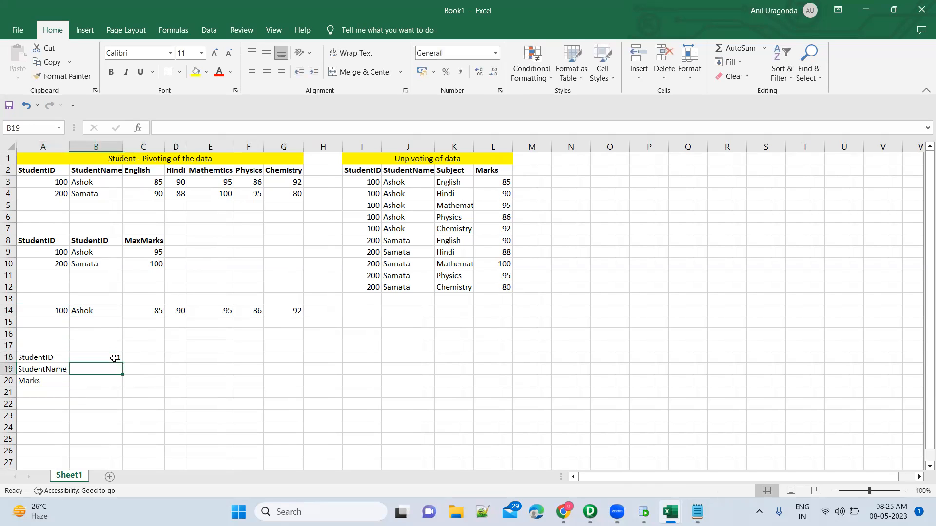
click(91, 312)
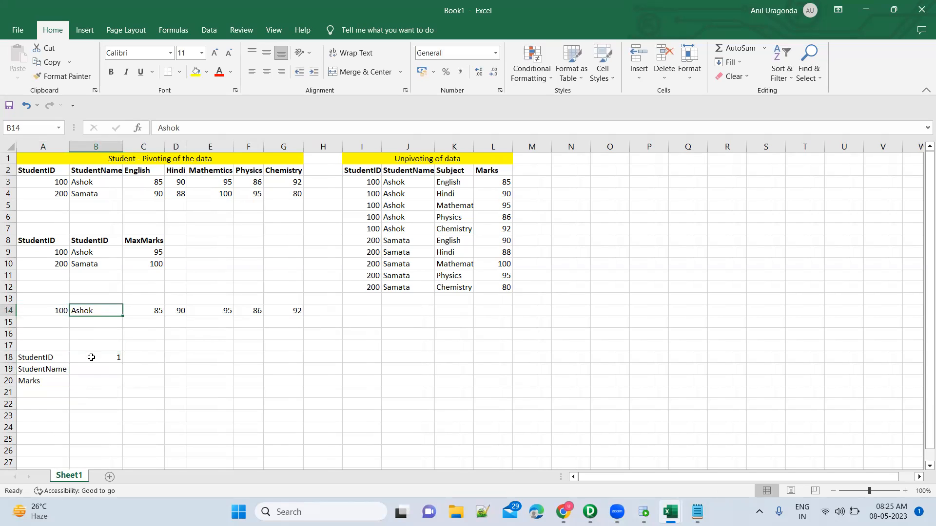
click(99, 373)
text(1)
key(Return)
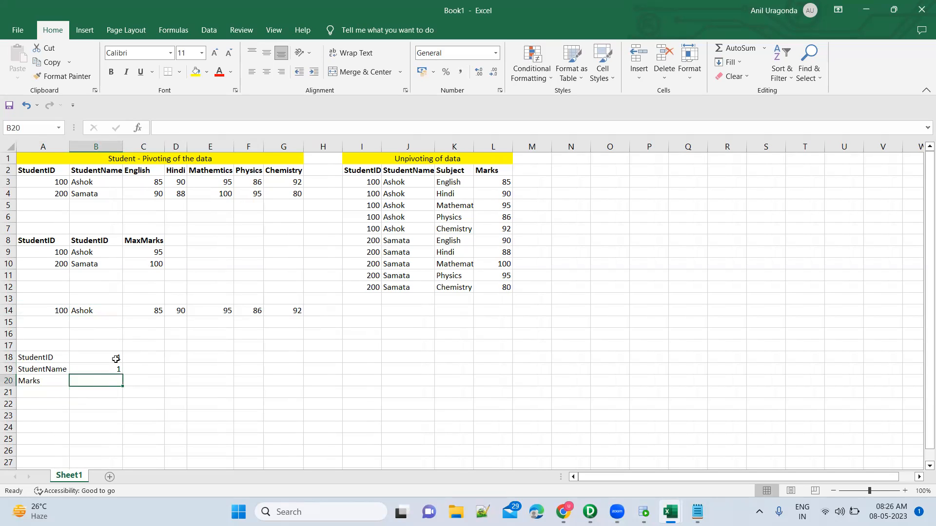
Step: Check the marks cells C14:G14 and enter an occurrence count of 5 beside Marks in B20
drag(140, 310, 215, 310)
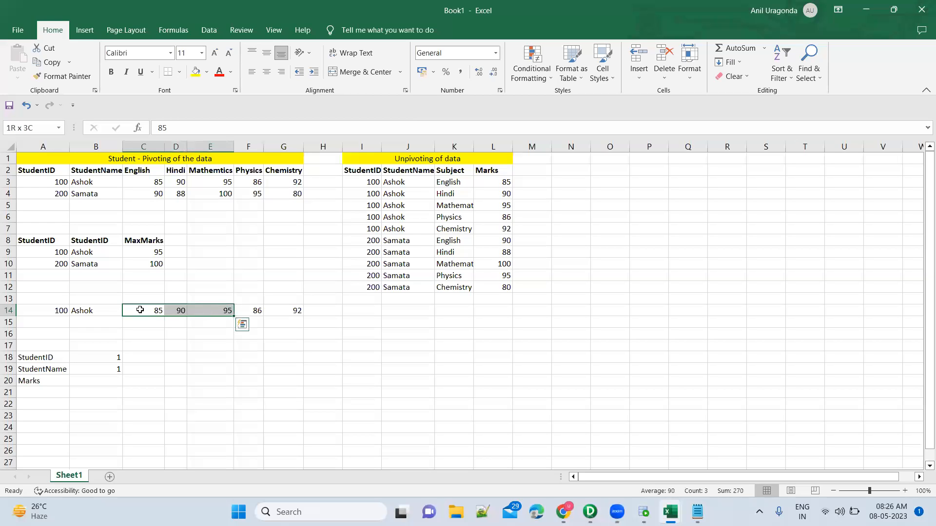
key(shift+Right)
key(shift+Right)
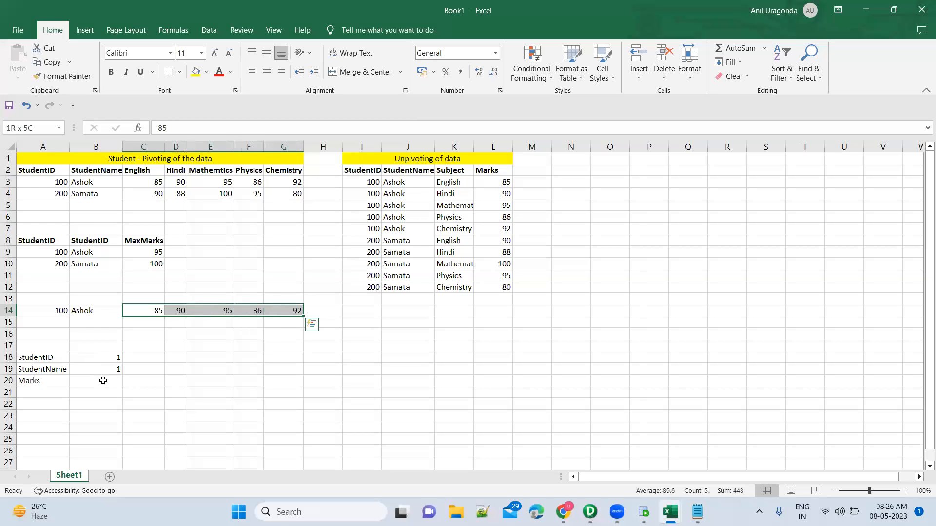
click(105, 382)
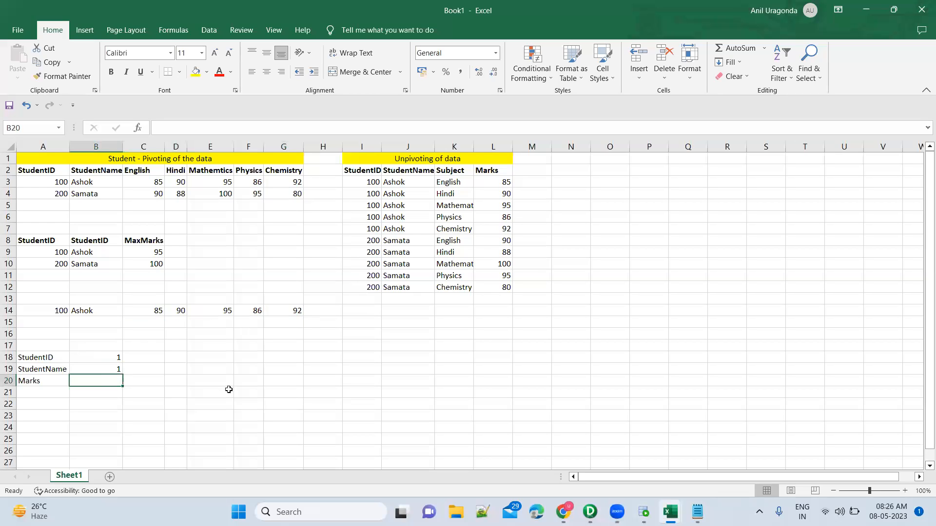
text(5)
key(Tab)
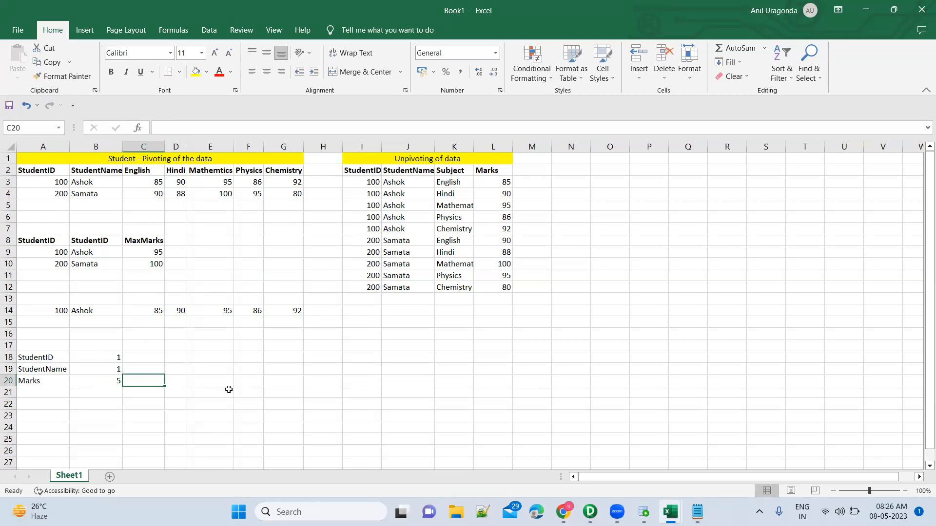
Step: Switch between PowerCenter Designer and Book1 to compare the Normalizer's Occurs values with the occurrence counts in B18:B20
key(alt+Tab)
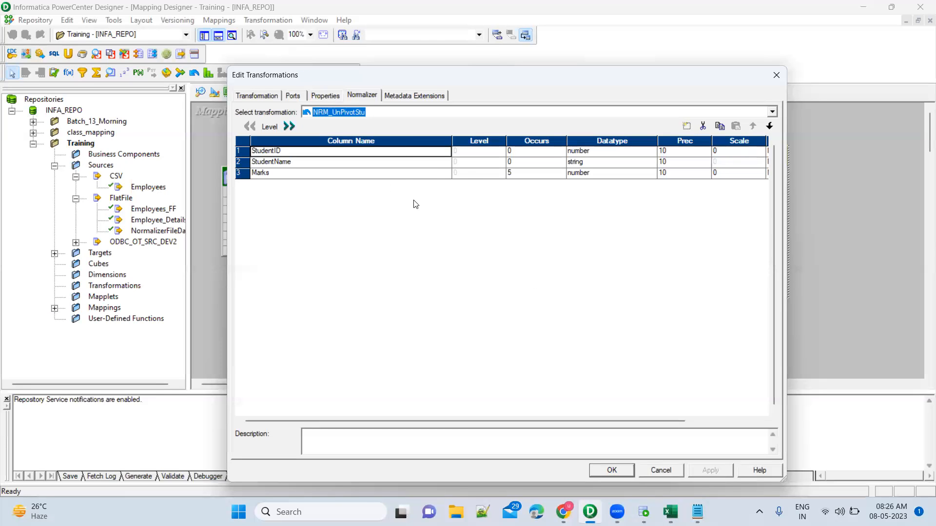
key(alt+Tab)
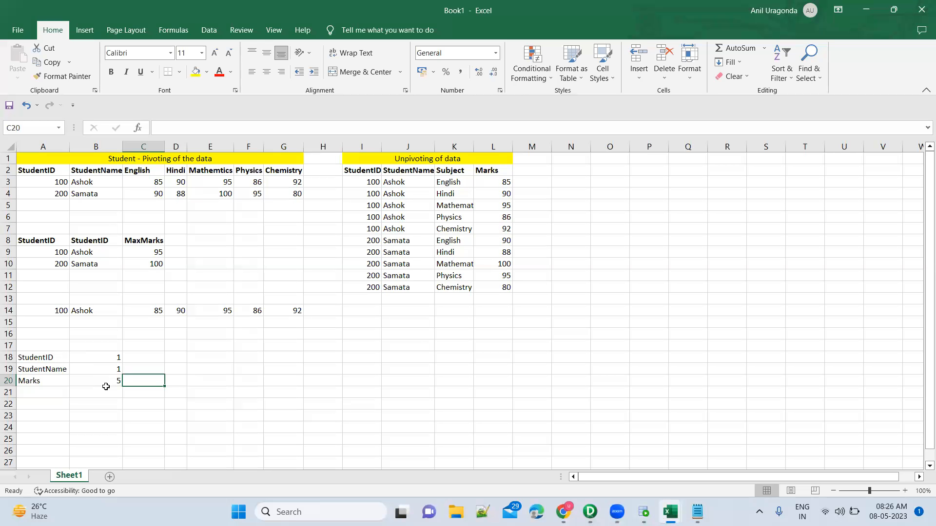
key(alt+Tab)
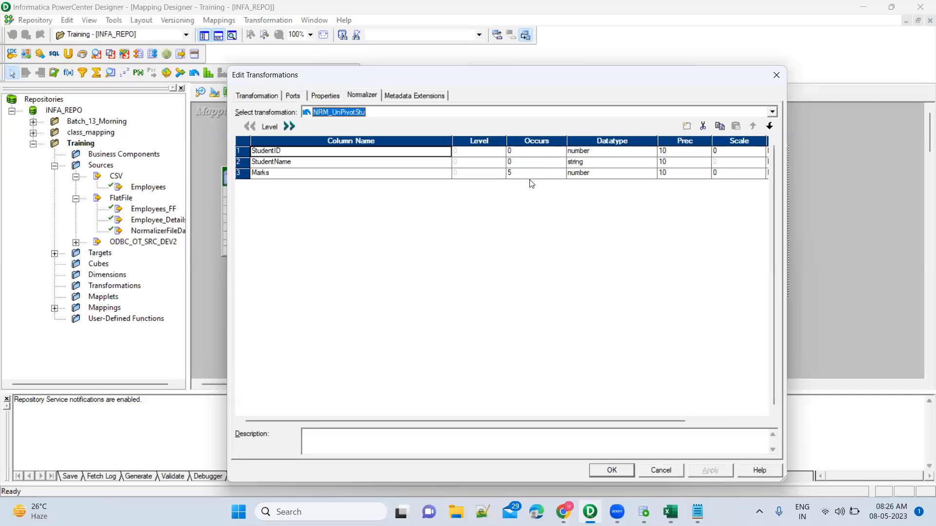
Step: Switch to Book1 in Excel and compare the copied student row 14 with the column labels in A18:A20
key(alt+Tab)
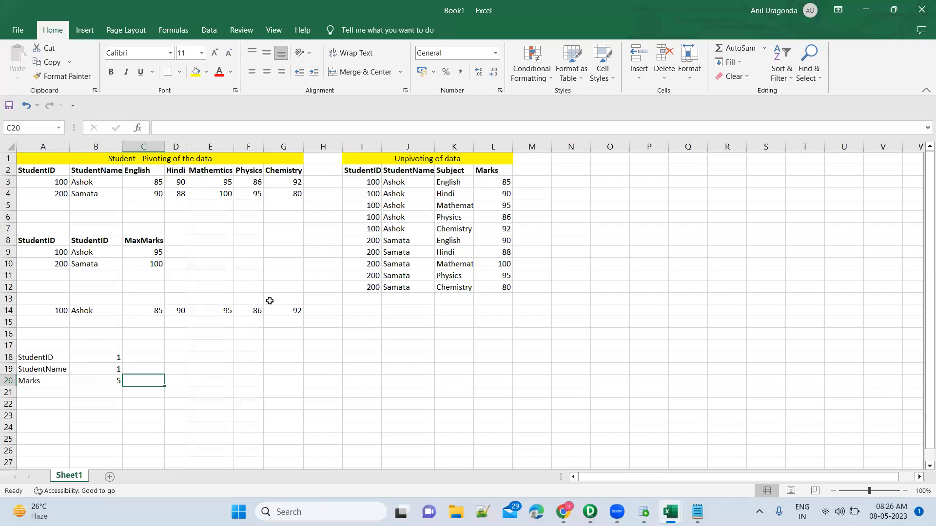
click(55, 311)
key(shift+Right)
key(shift+Right)
key(shift+Right)
key(shift+Right)
key(shift+Right)
key(shift+Right)
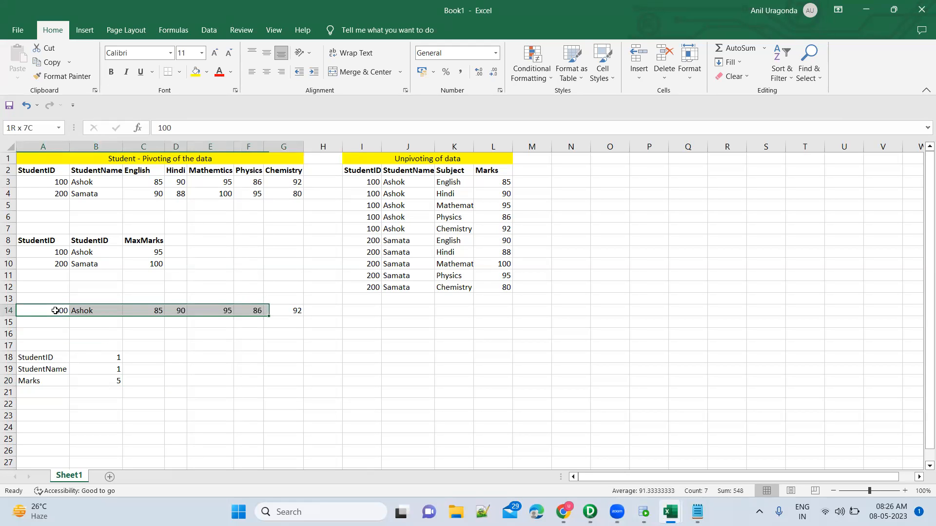
click(49, 358)
key(shift+Down)
key(shift+Down)
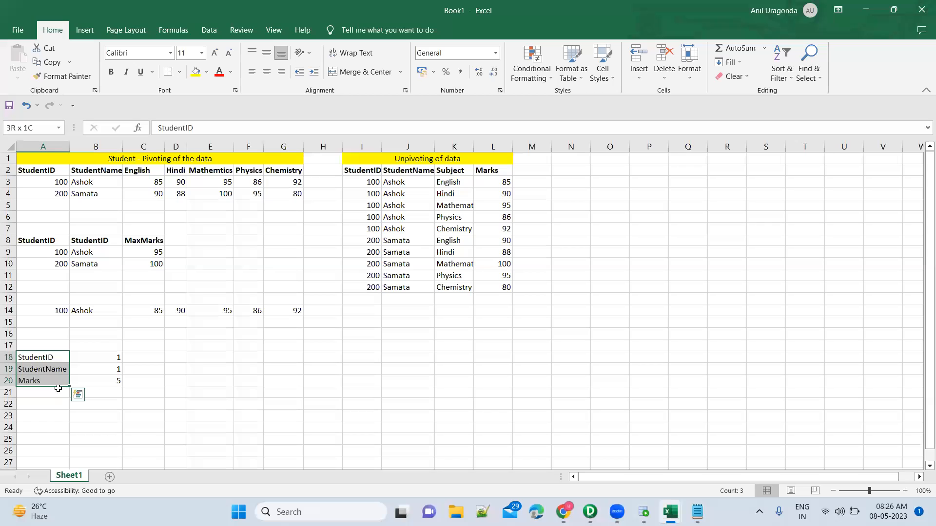
Step: Return to PowerCenter Designer, accept the Normalizer column definitions, and select the StudentID, StudentName and Marks output ports of NRM_UnPivotStu
key(alt+Tab)
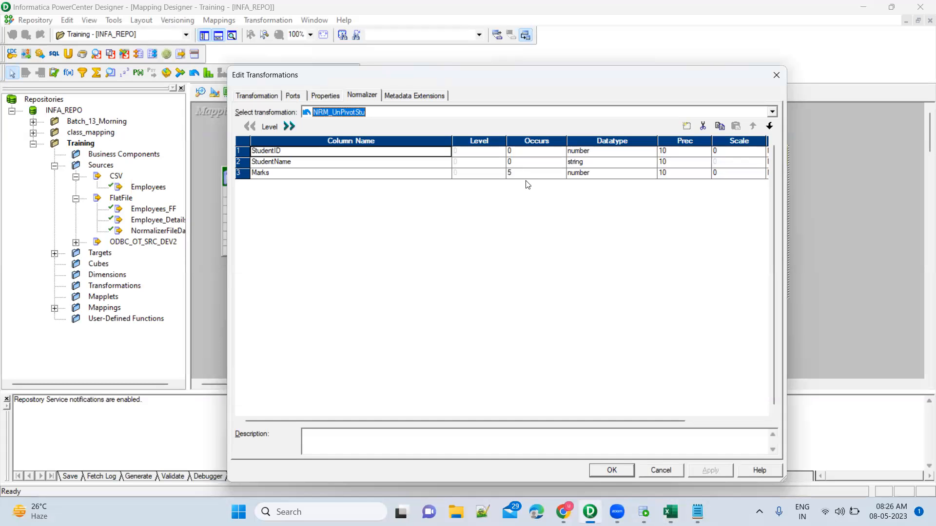
click(609, 471)
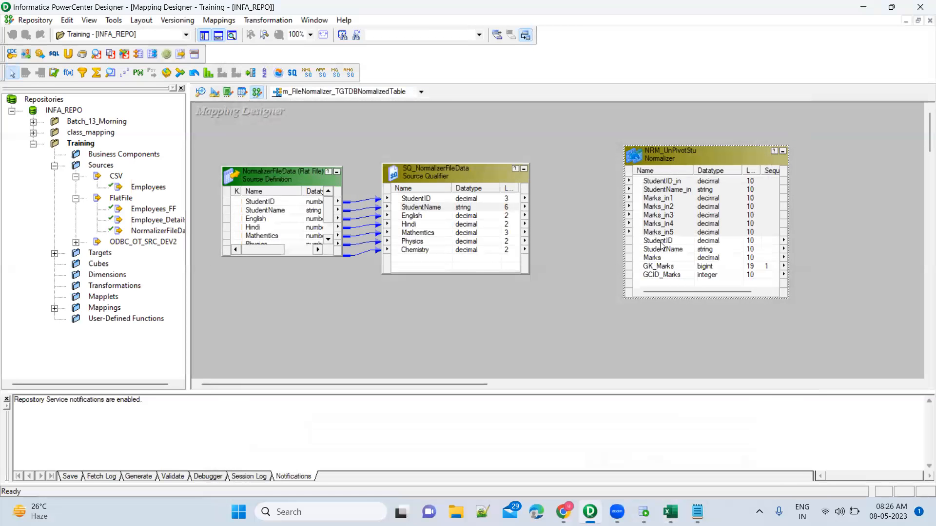
click(661, 244)
shift+click(653, 258)
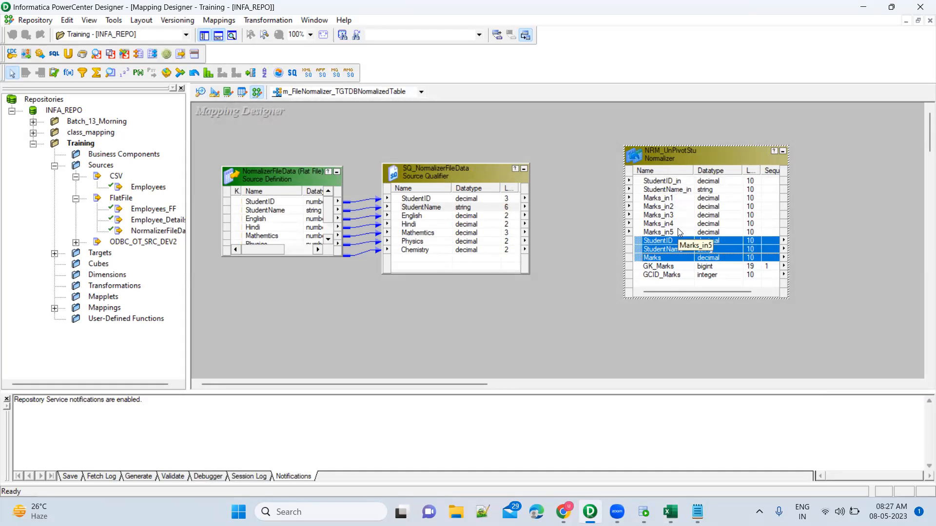
Step: Examine the generated GK_Marks and GCID_Marks ports of the NRM_UnPivotStu Normalizer
click(674, 269)
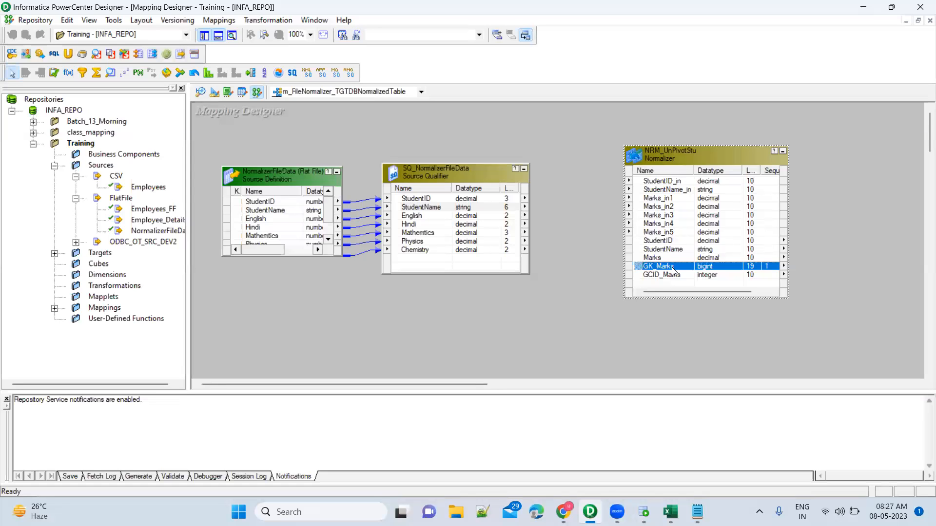
key(shift+Down)
key(alt+Tab)
key(alt+Tab)
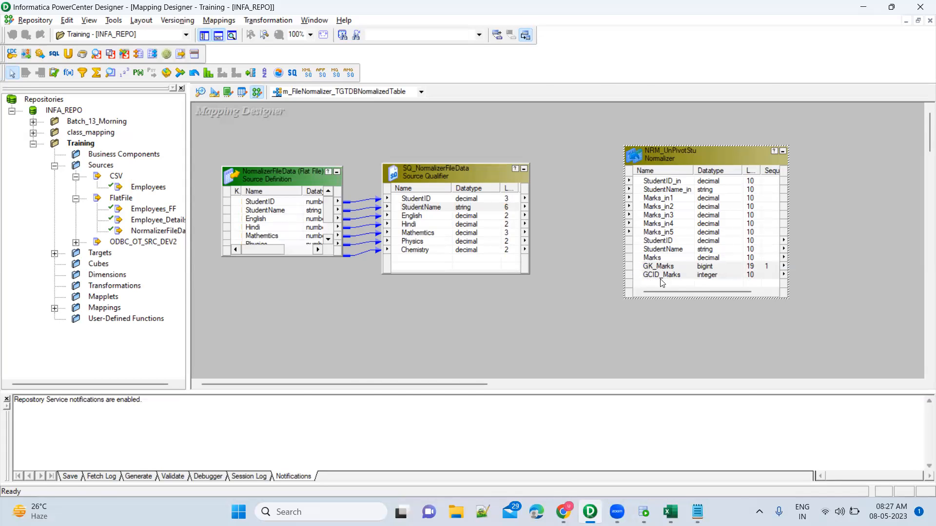
Step: Switch to Book1 in Excel and enter the labels GK in A21 and GCID in A22
key(alt+Tab)
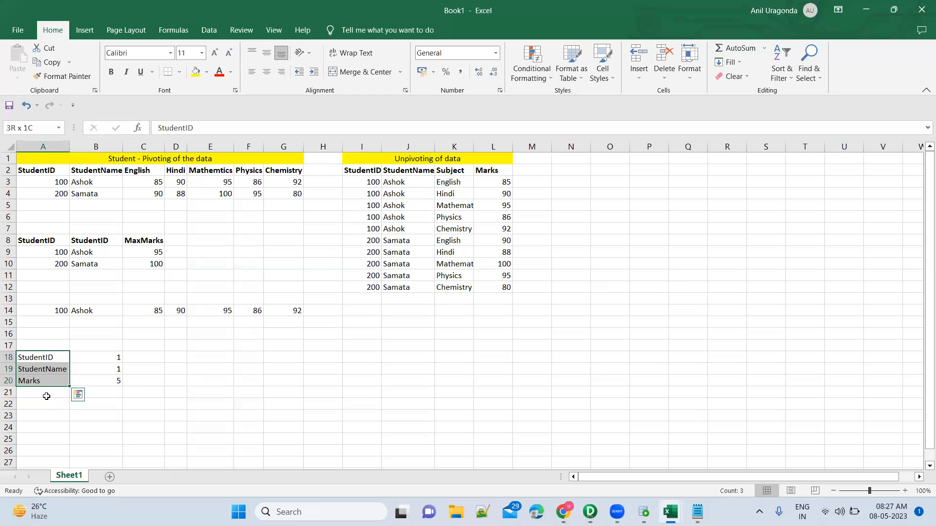
click(46, 397)
text(GK)
key(Return)
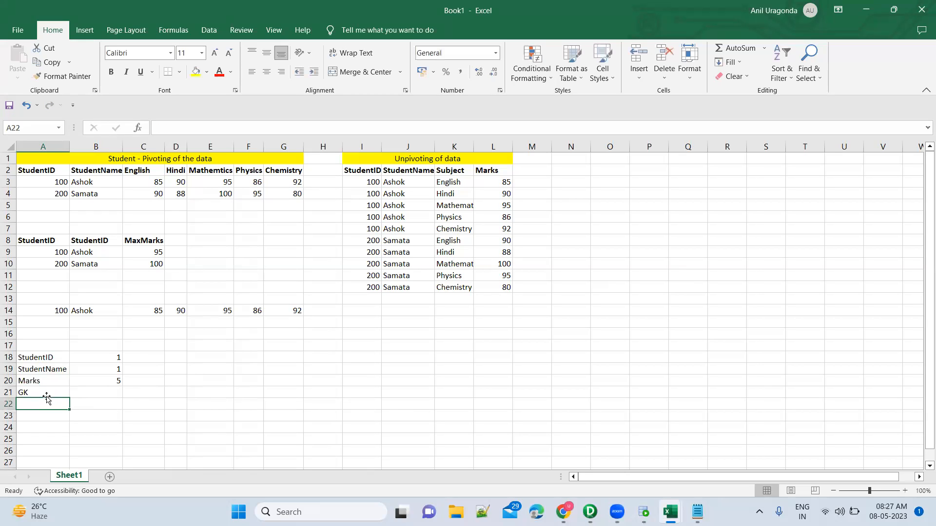
text(GK)
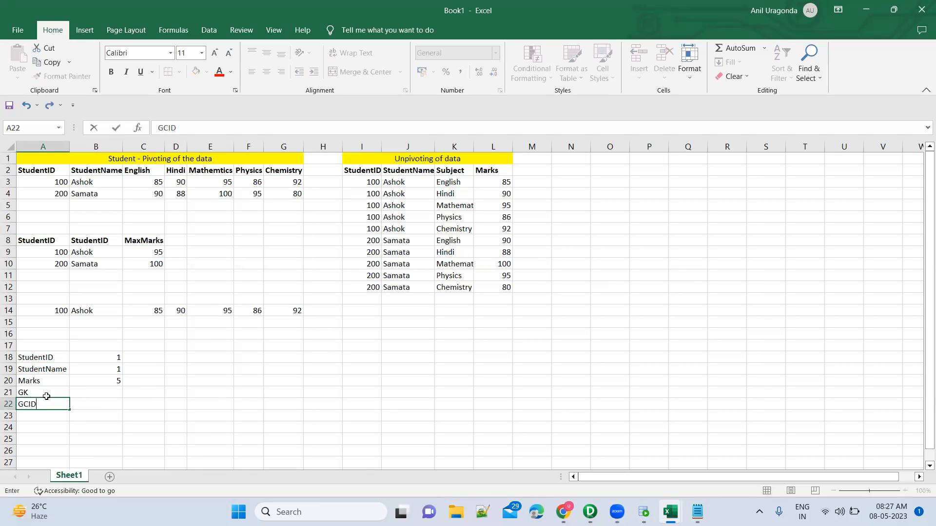
key(Return)
Step: Enter Generated Key in B21 and Generated Column ID in B22, and fit column B's width to its contents
key(Up)
key(Up)
key(Right)
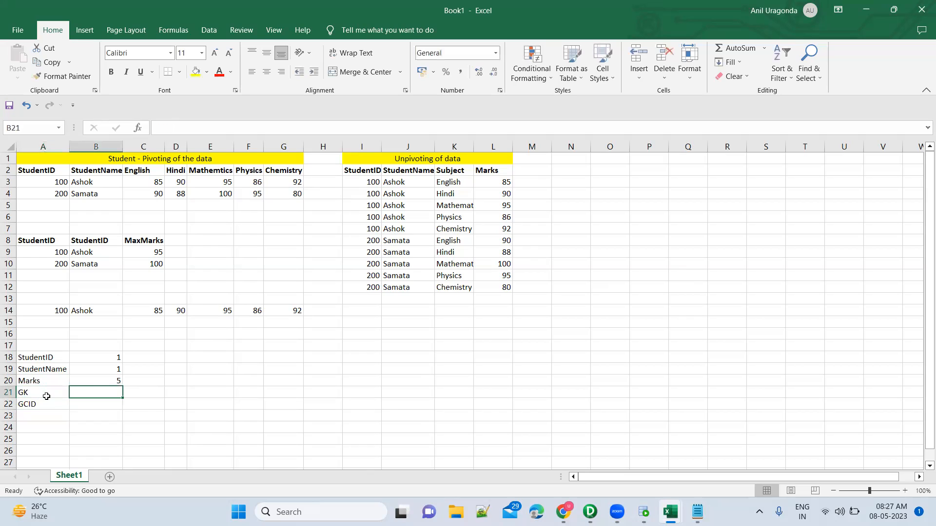
text(Generated Key)
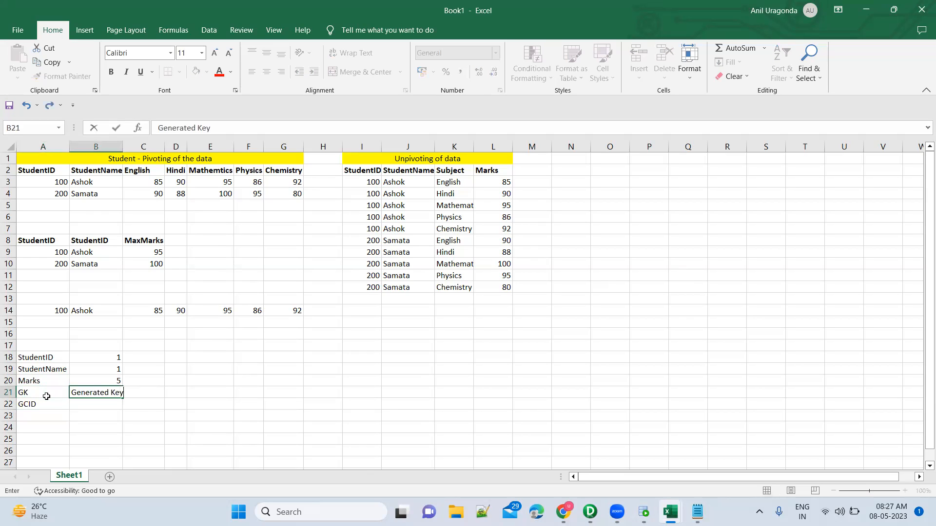
key(Return)
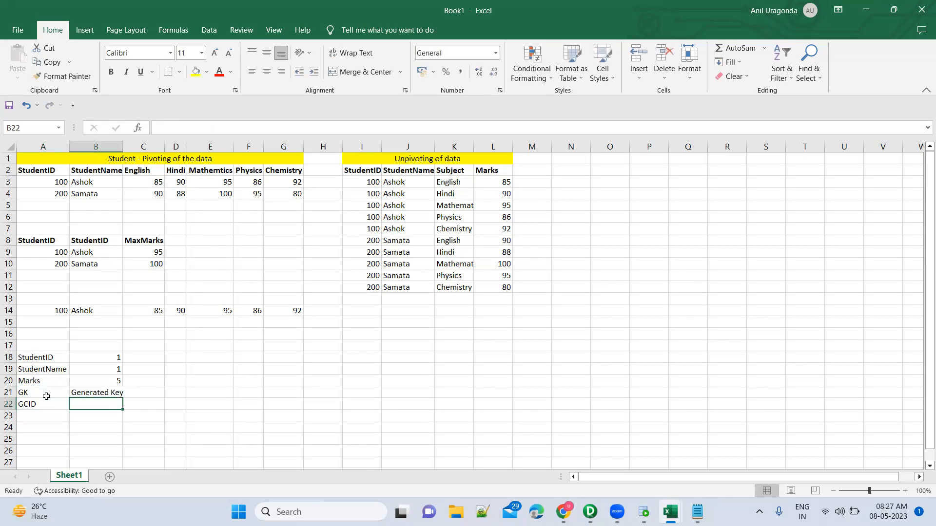
text(Generated Column ID)
key(Return)
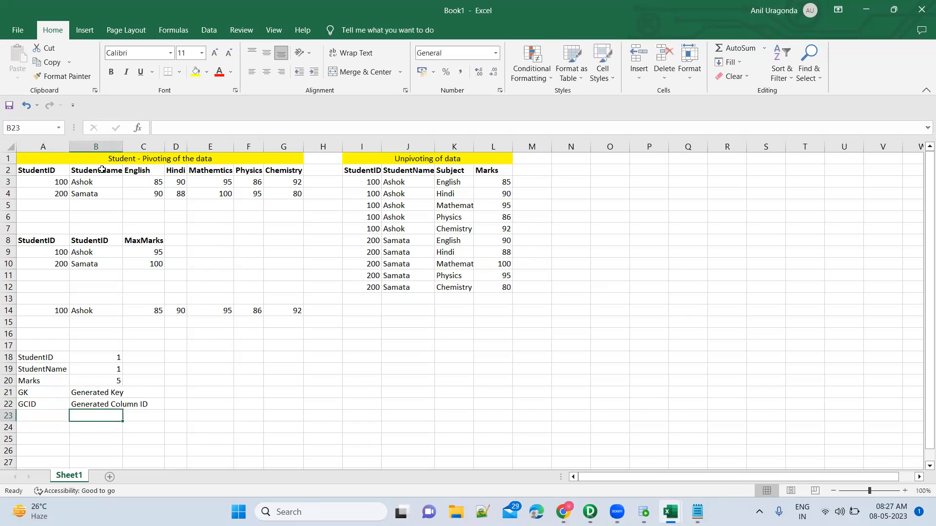
double_click(123, 147)
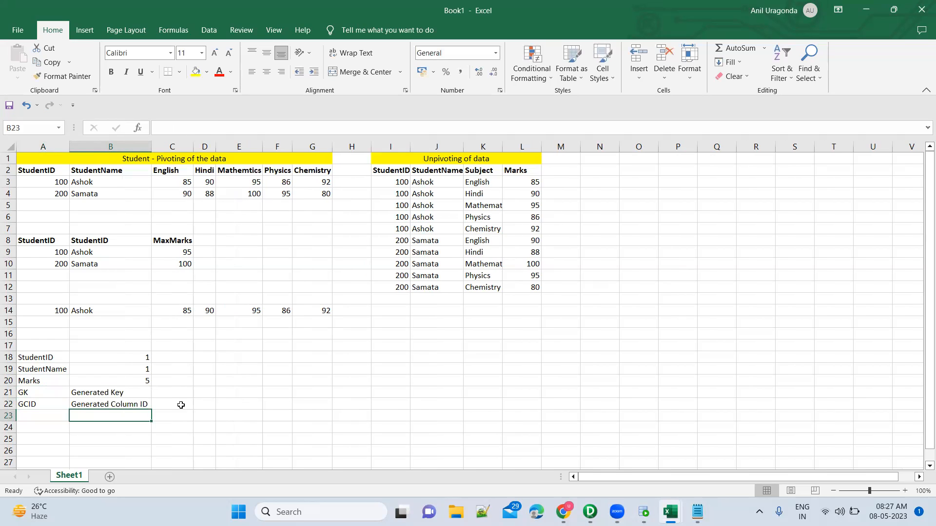
Step: Compare the Generated Column ID note with the subject headers C2:G2 and the Marks row in A20:B20
click(141, 406)
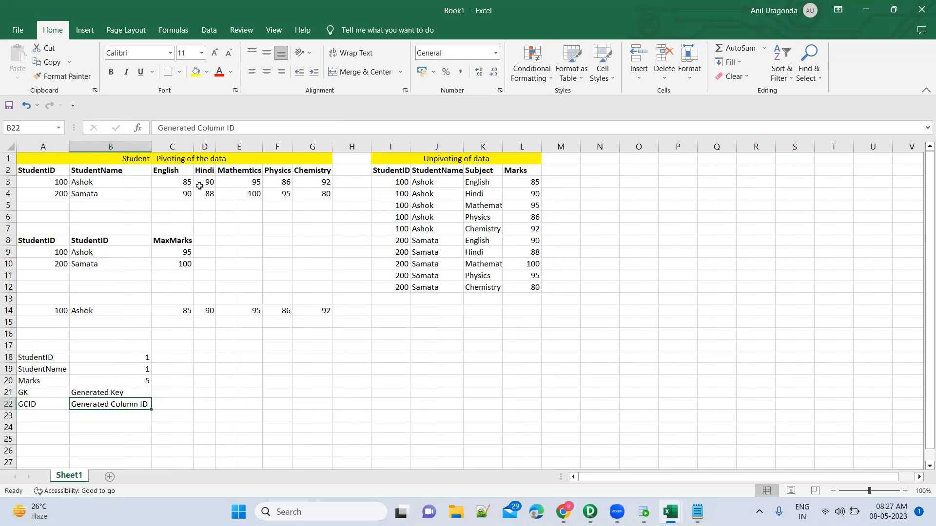
click(178, 171)
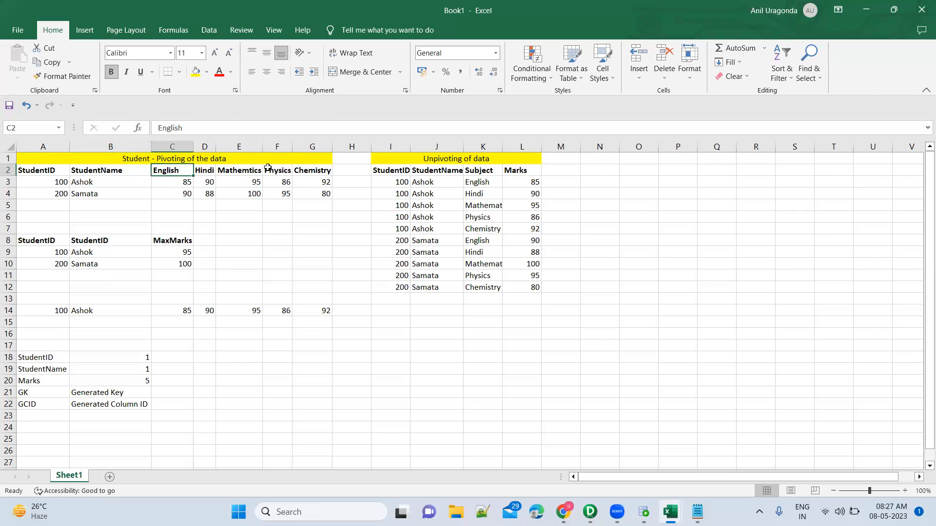
shift+click(323, 172)
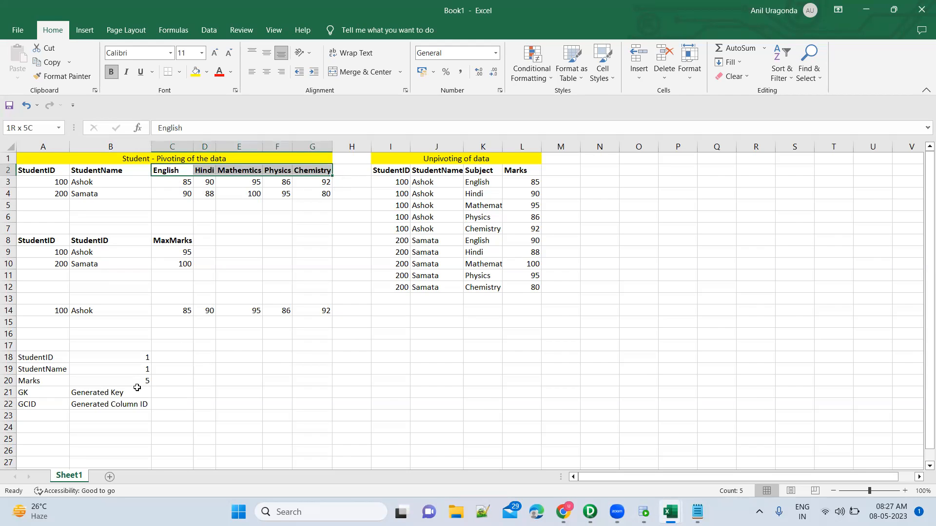
click(44, 382)
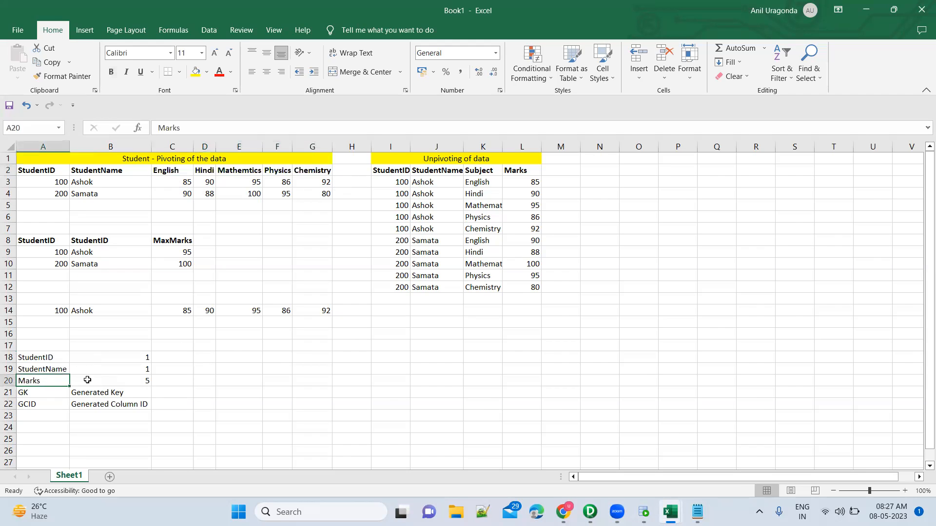
click(84, 378)
Step: Copy the StudentID and StudentName labels from A18:A19 to E18:E19
click(50, 357)
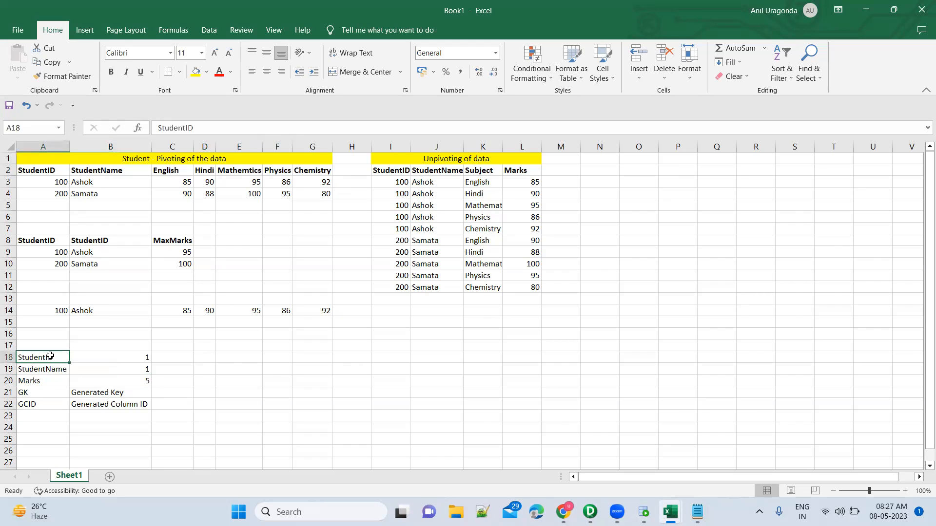
key(shift+Down)
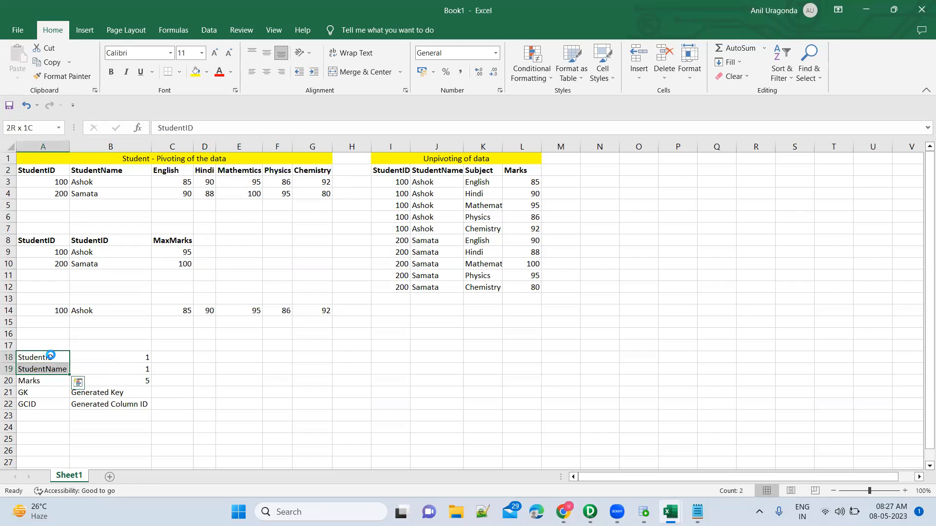
key(ctrl+c)
click(247, 357)
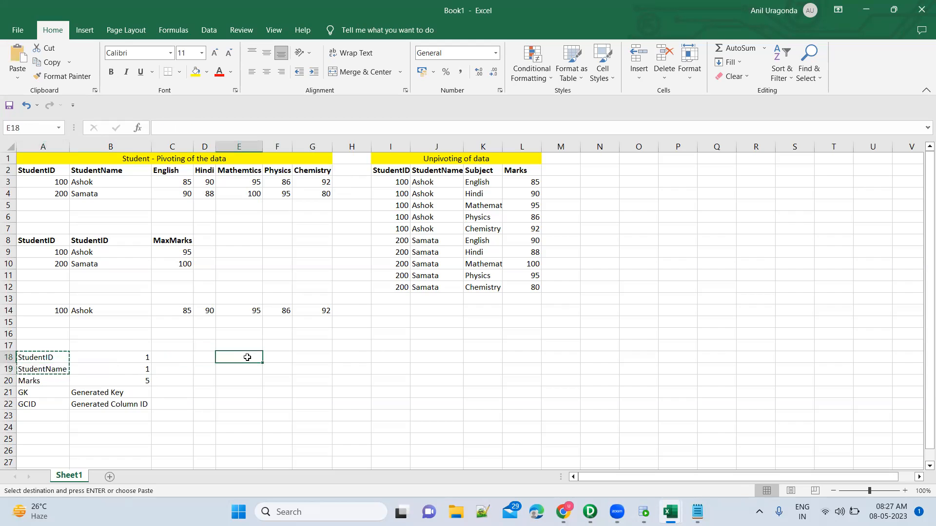
key(ctrl+v)
key(ctrl)
key(Escape)
key(Down)
key(Down)
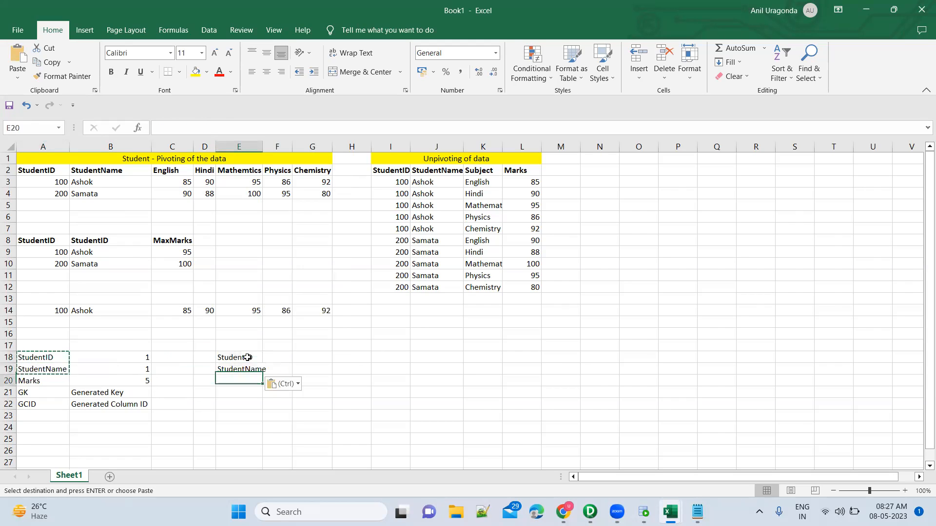
Step: Enter the labels Marks1 through Marks5 in E20:E24, following the Normalizer's five Marks input ports
text(Marks1)
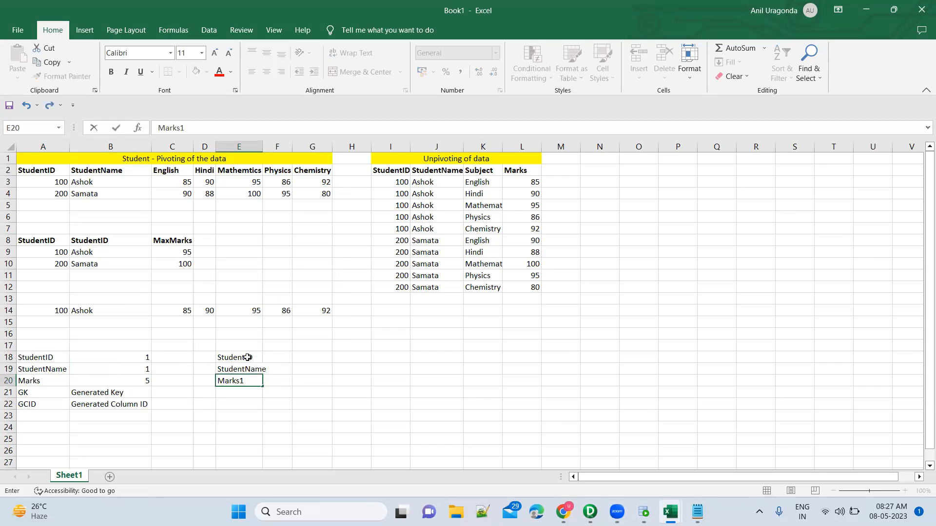
key(Return)
key(alt+Tab)
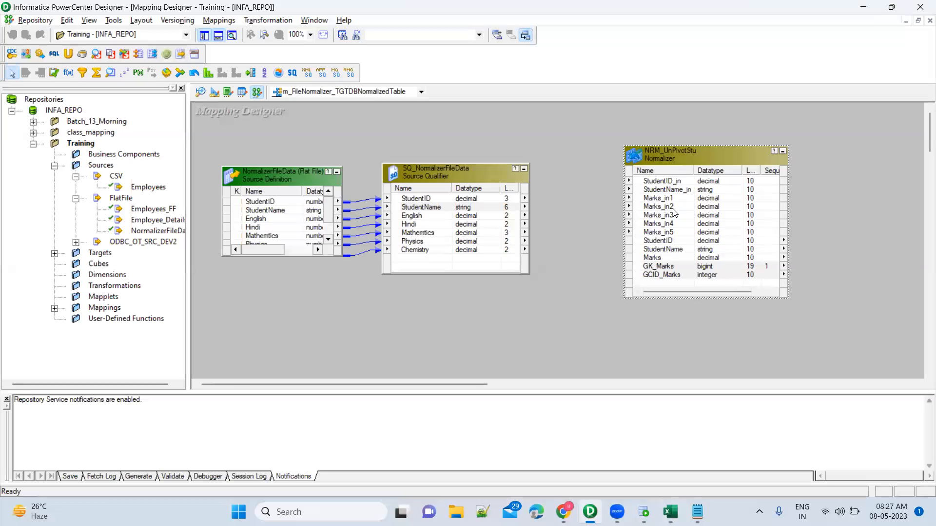
key(alt+Tab)
text(Marks)
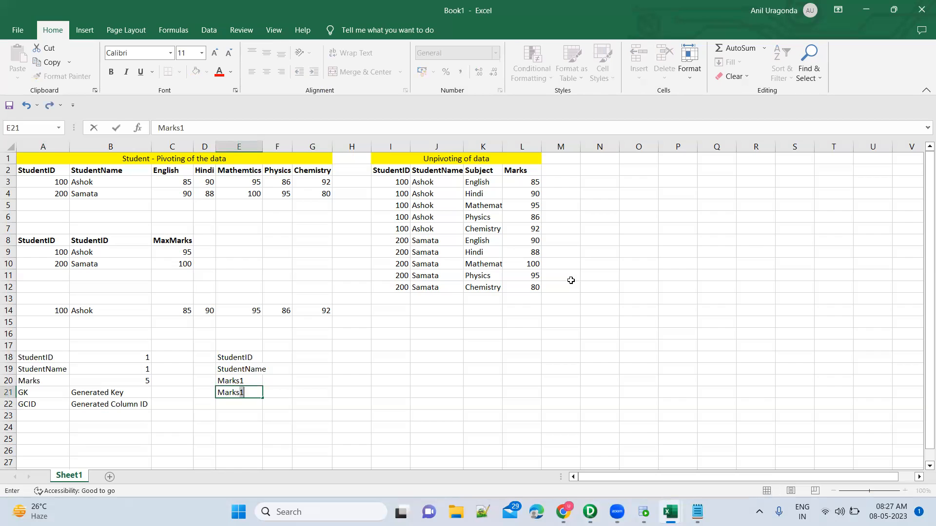
text(2)
key(Return)
text(Marks3)
key(Return)
text(Mar)
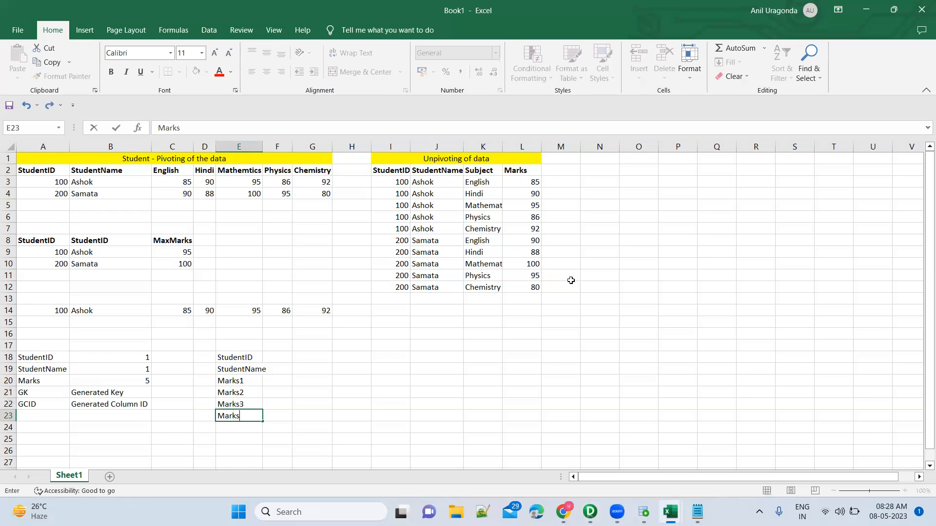
key(Return)
text(Ma)
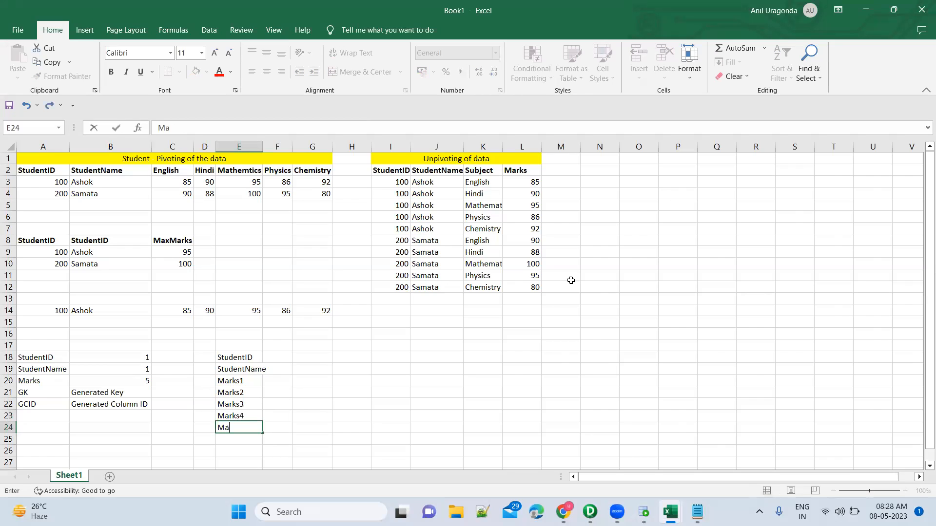
text(rks5)
Step: Check the English port of SQ_NormalizerFileData in PowerCenter Designer and enter 1 beside Marks1 in F20 of Book1
key(Right)
key(Up)
key(Up)
key(Up)
key(Up)
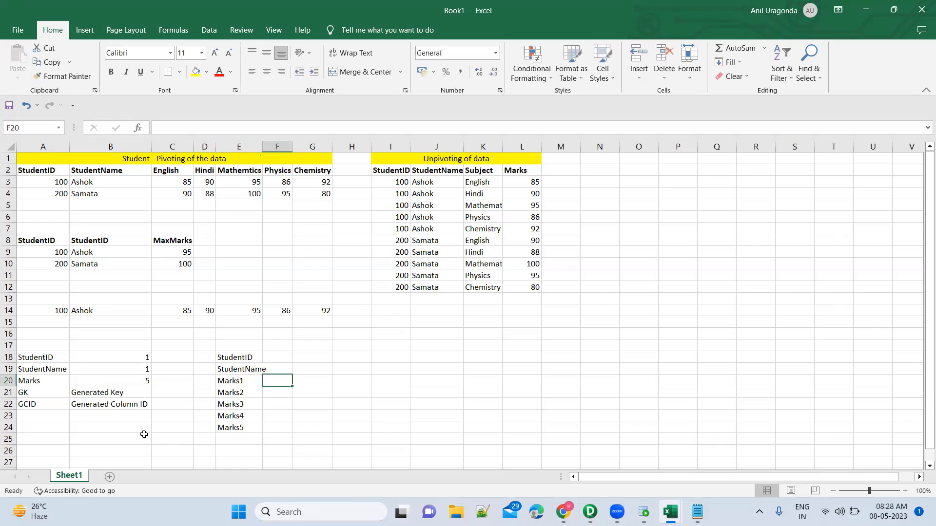
click(247, 385)
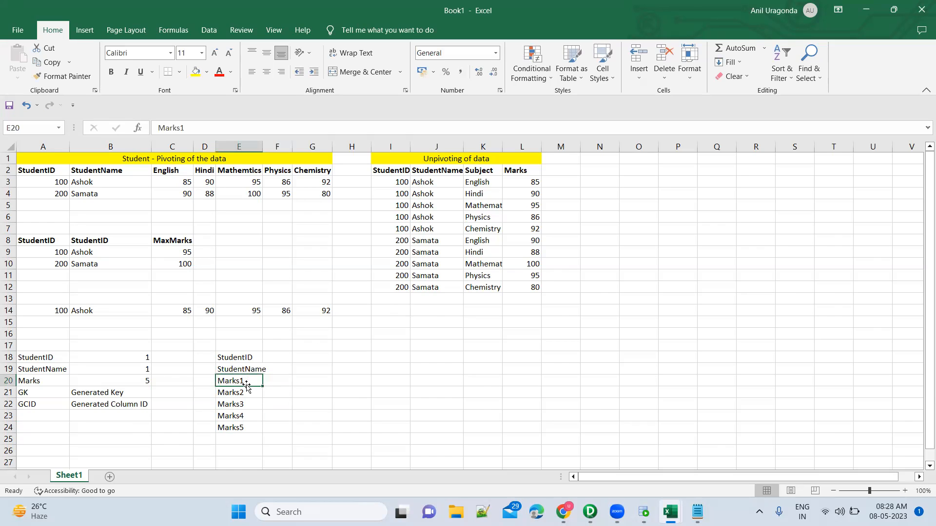
key(alt+Tab)
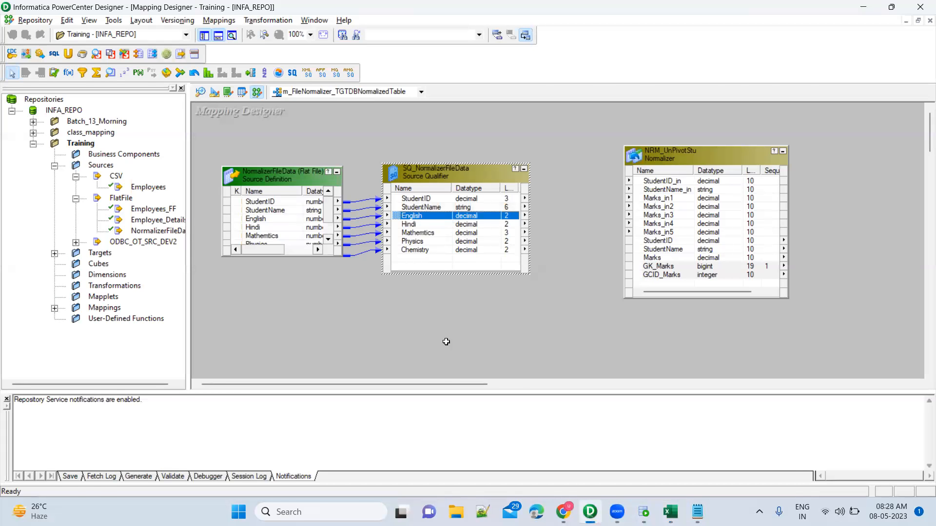
key(alt+Tab)
key(Right)
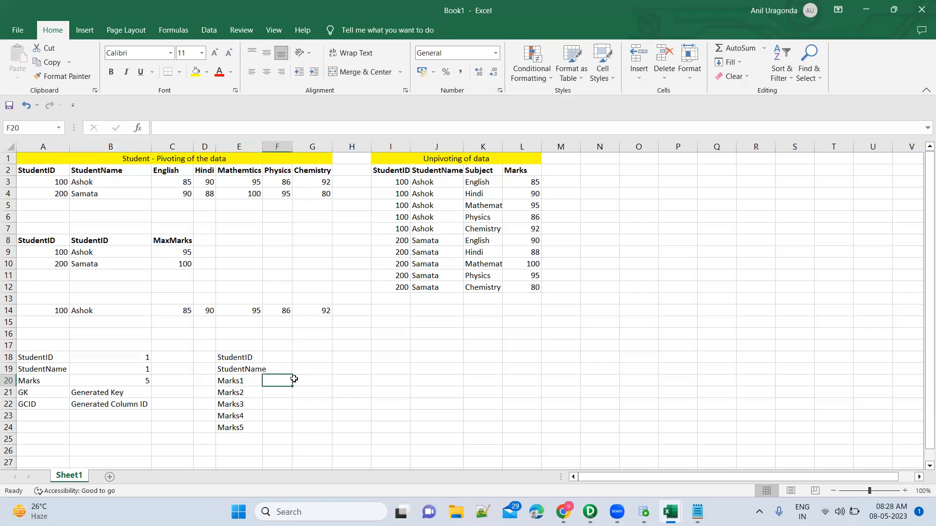
text(1)
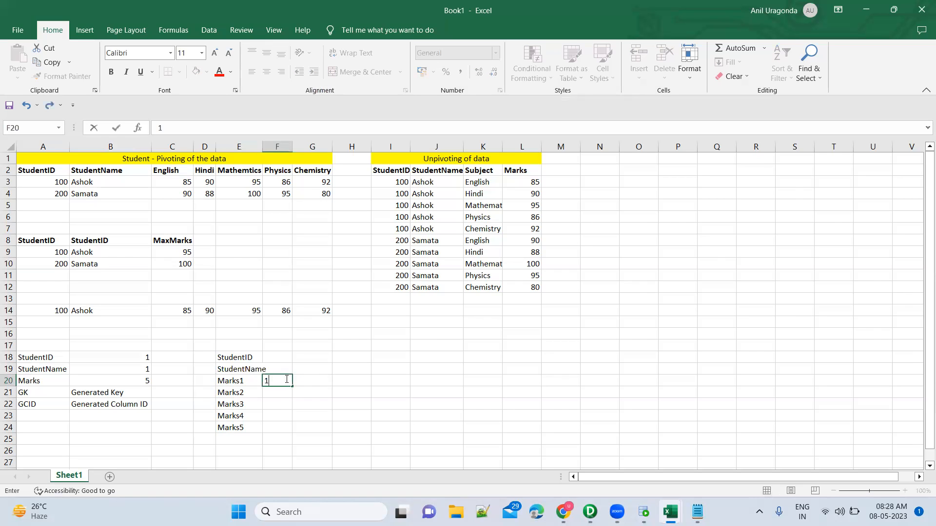
click(39, 403)
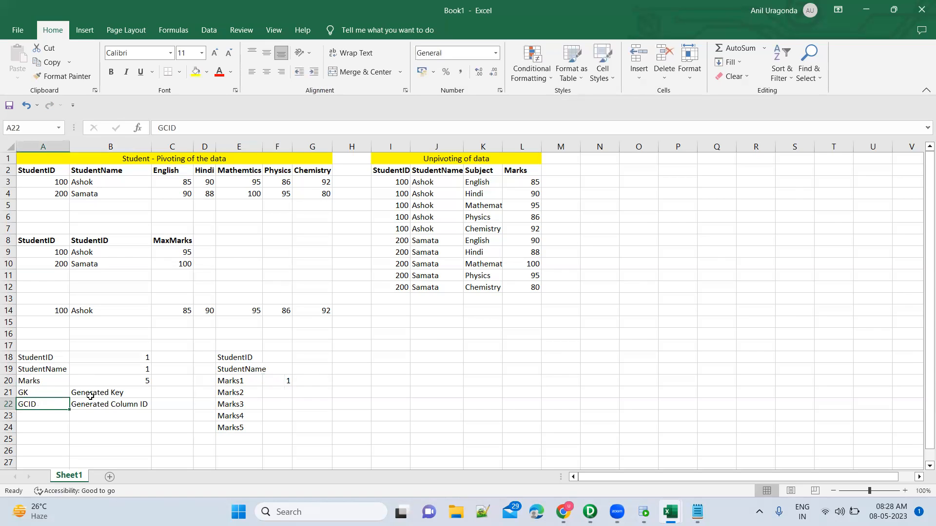
Step: Enter English in G20 for Marks1, and 2 and Hindi in F21:G21 for Marks2
click(279, 393)
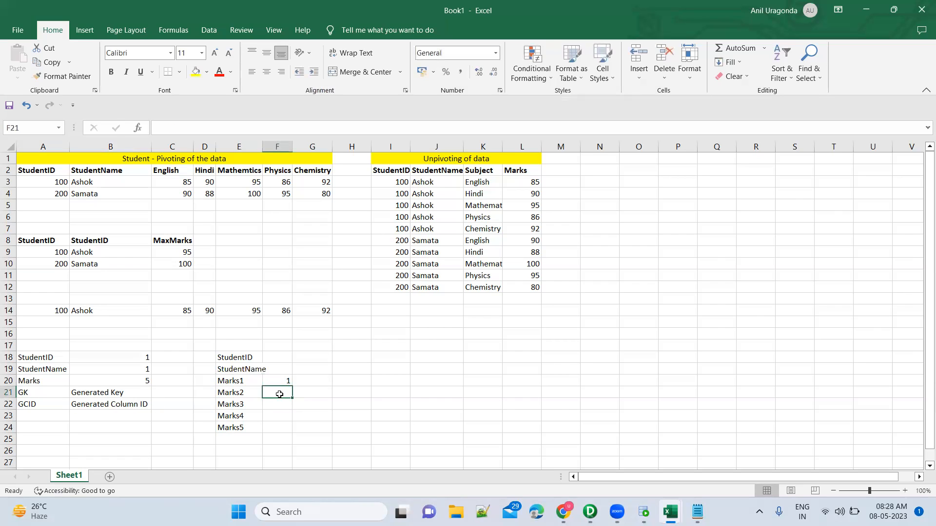
key(Up)
key(Right)
text(Engl)
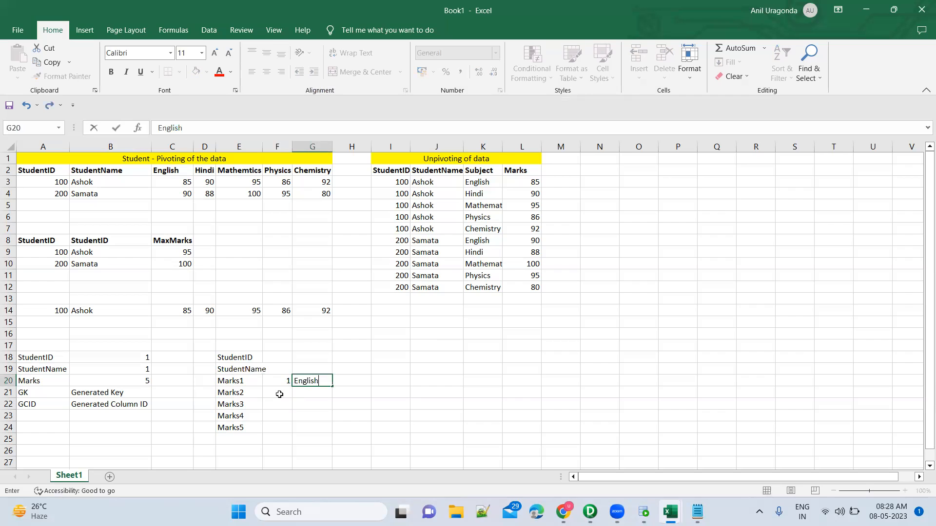
text(ish)
key(Return)
click(279, 394)
text(2)
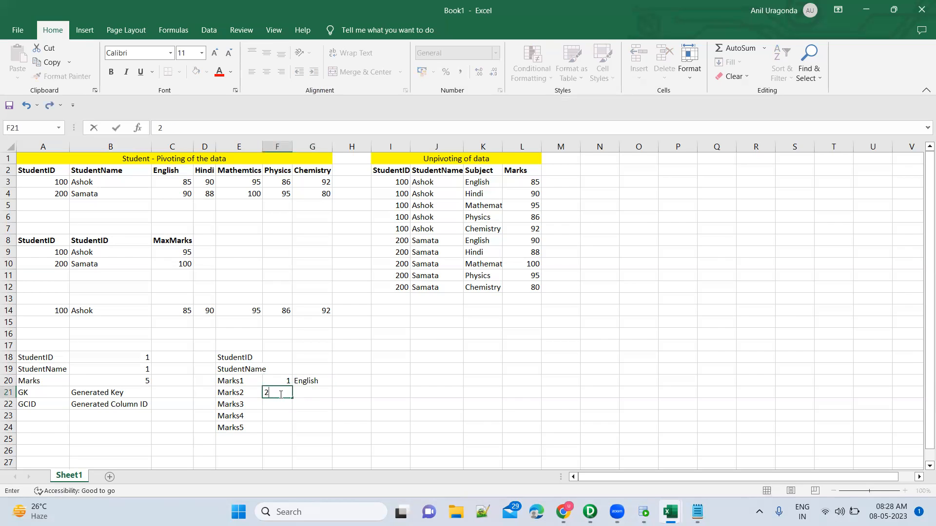
key(Tab)
text(Hindi)
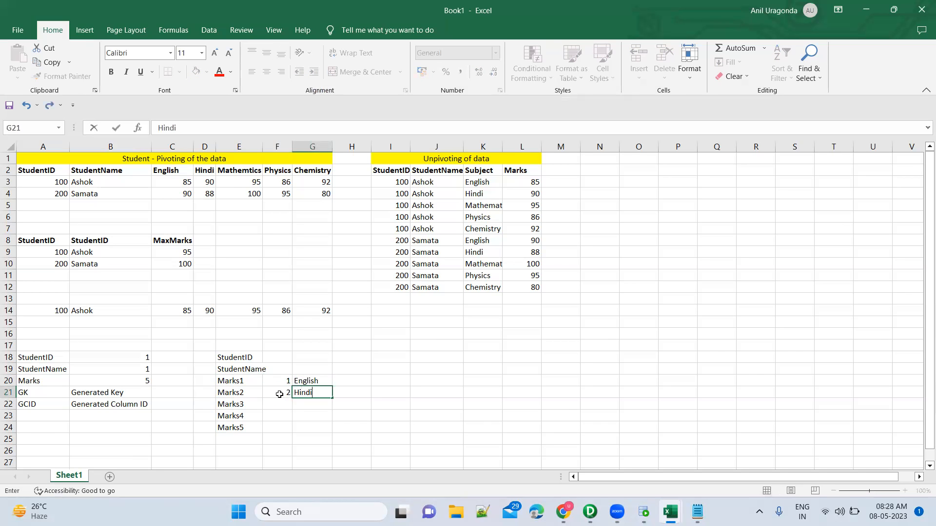
key(Return)
Step: Switch to PowerCenter Designer and select the English through Chemistry ports of SQ_NormalizerFileData
key(alt+Tab)
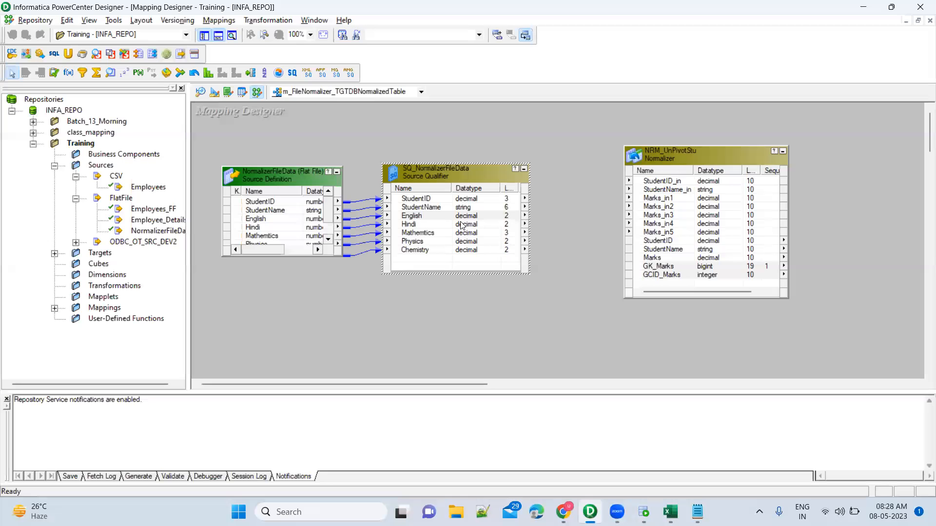
click(429, 215)
shift+click(431, 251)
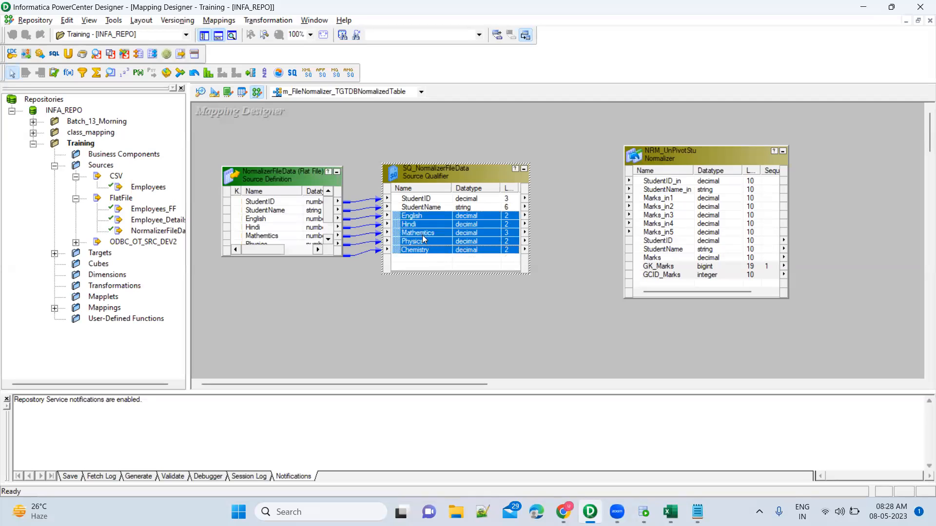
Step: Switch back to Book1 in Excel and enter Mathematics, Physics and Chemistry in G22:G24 for Marks3 through Marks5
key(alt+Tab)
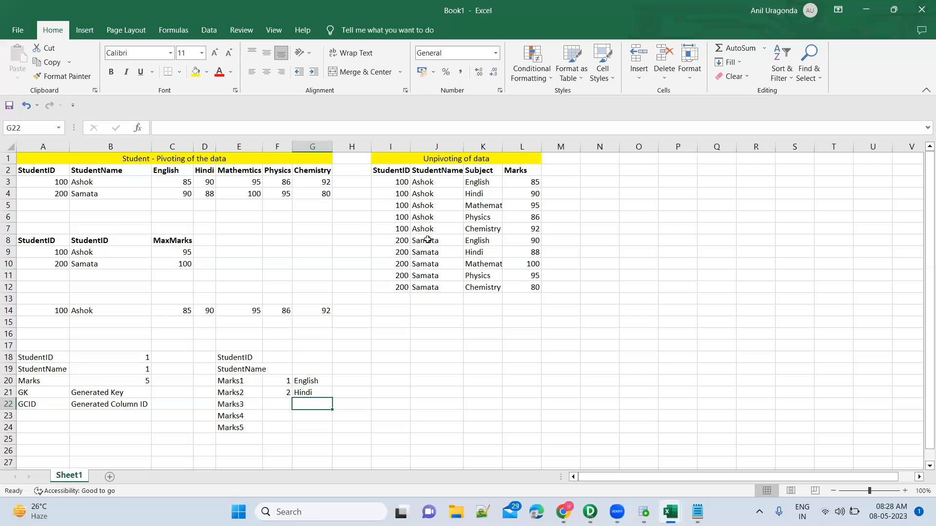
text(Mathematics)
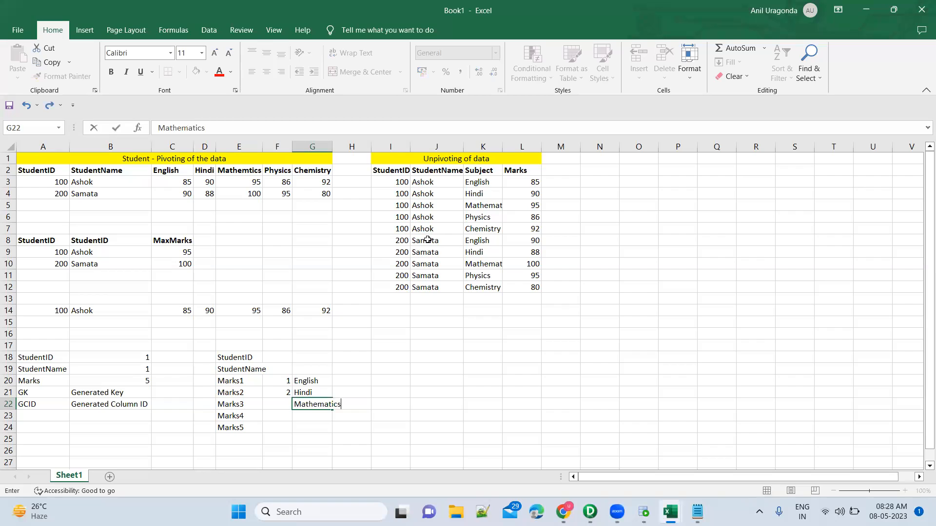
key(Return)
text(Physics)
key(Return)
text(Chemistry)
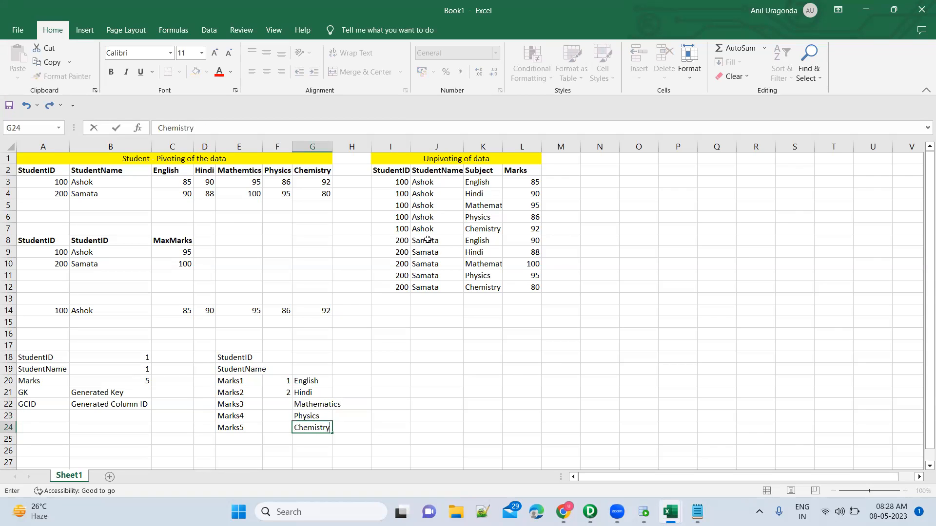
key(Up)
Step: Number Marks3 through Marks5 by entering 3, 4 and 5 in F22:F24
key(Up)
key(Up)
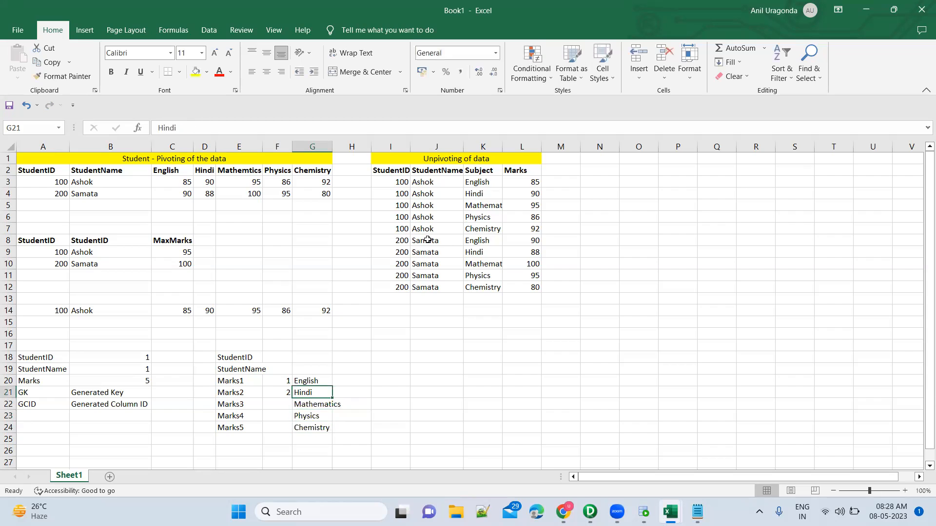
key(Down)
key(Left)
text(3)
key(Return)
text(4)
key(Return)
text(5)
key(Up)
key(Up)
key(Up)
key(Up)
key(Up)
key(Up)
key(Up)
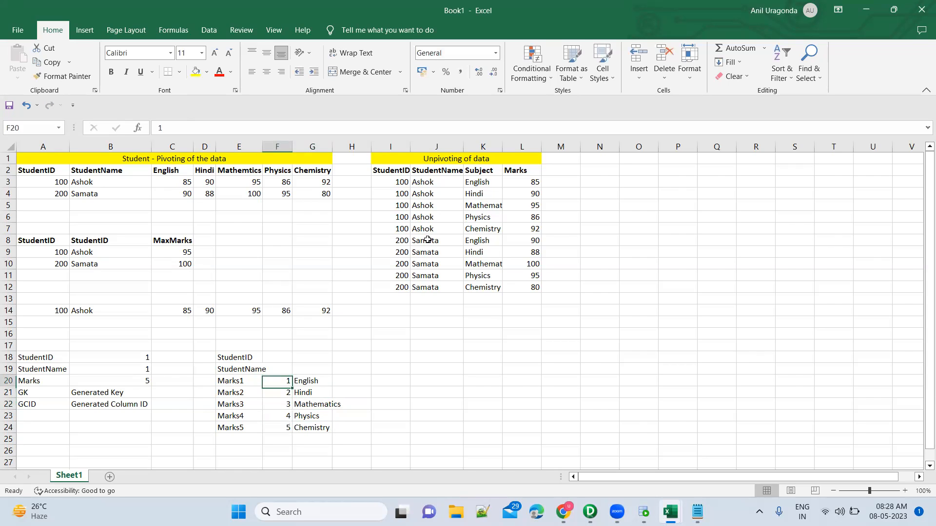
Step: Add the heading GCID in F17 above the occurrence numbers and the heading GK in H17
text(GCID)
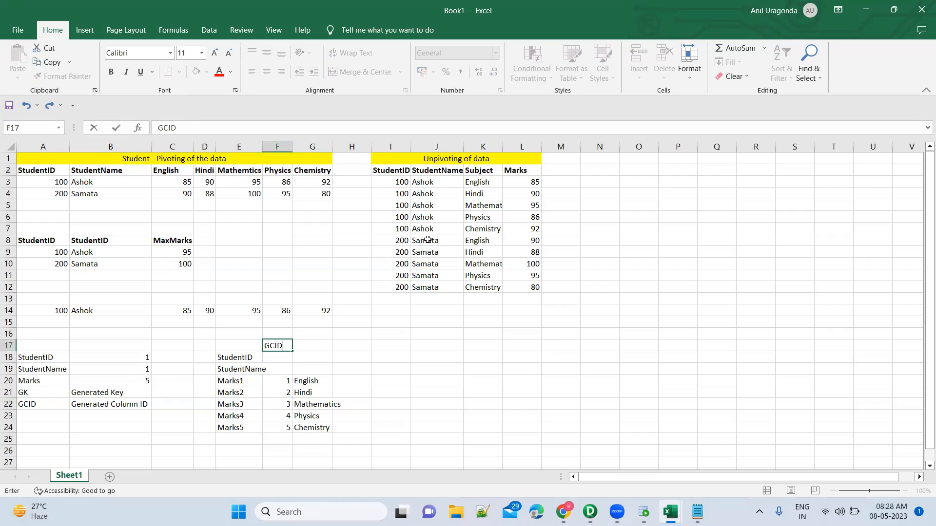
key(Right)
key(Right)
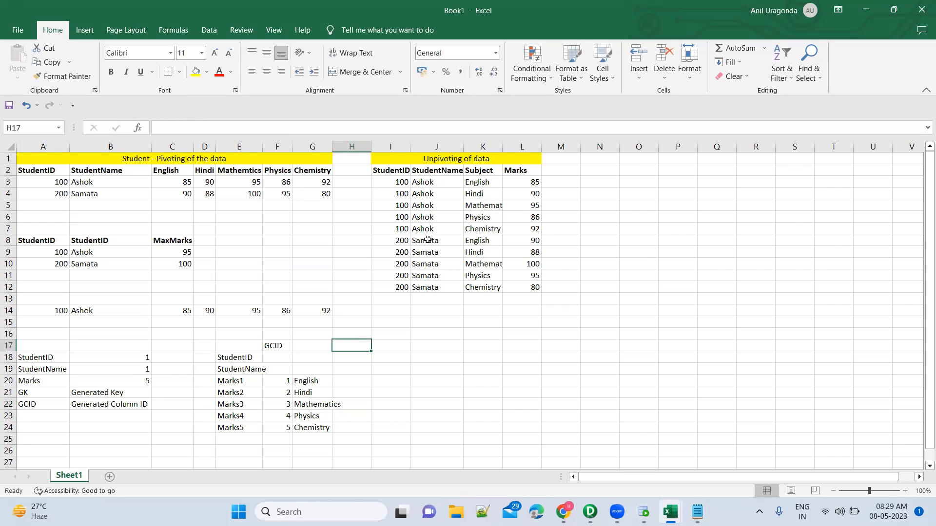
text(GK)
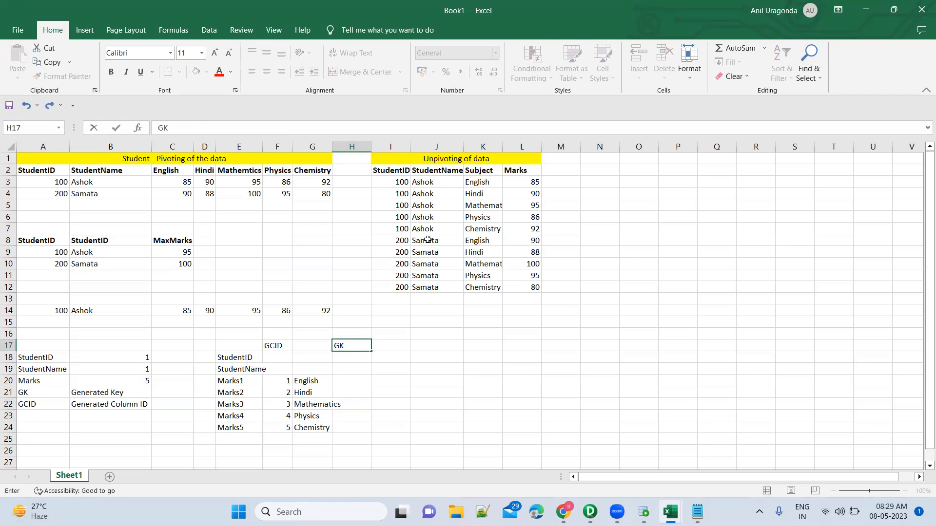
key(Return)
Step: Enter the sequence 1 through 7 in H18:H24 under the GK heading
key(Tab)
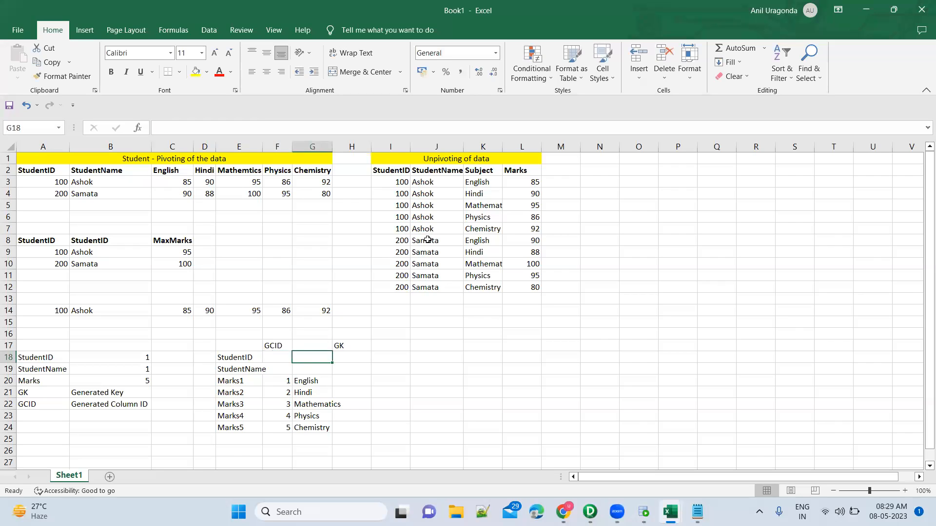
key(Right)
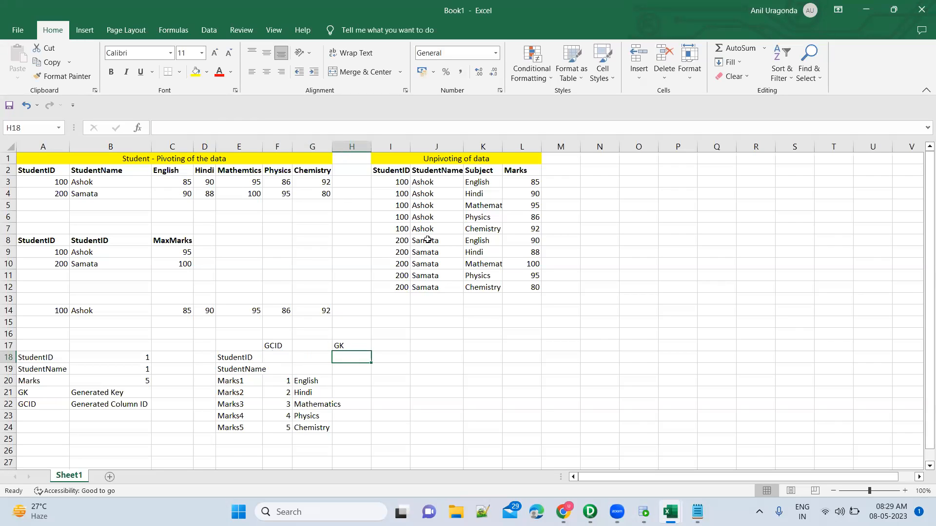
text(1)
key(Return)
text(2)
key(Return)
text(3)
key(Return)
text(4)
key(Return)
text(5)
key(Return)
text(6)
key(Return)
text(7)
key(Return)
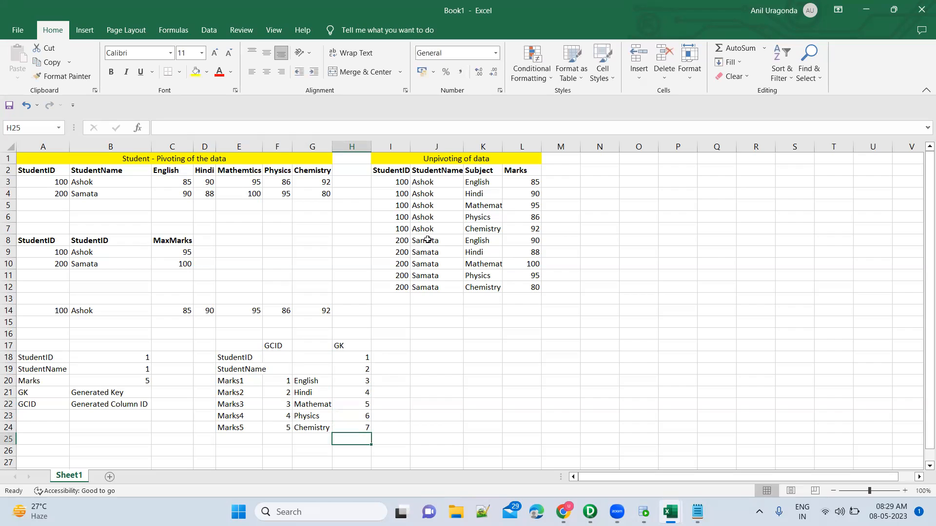
Step: Copy the occurrence numbers in F20:F24 to M3:M7 beside the first student's unpivoted rows
click(281, 384)
key(shift+Down)
key(shift+Down)
key(shift+Down)
key(shift+Down)
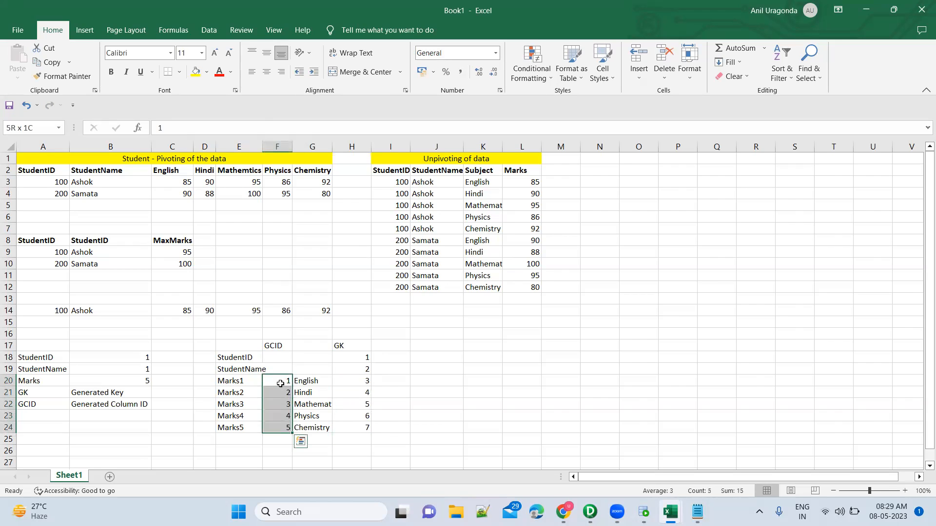
key(ctrl+c)
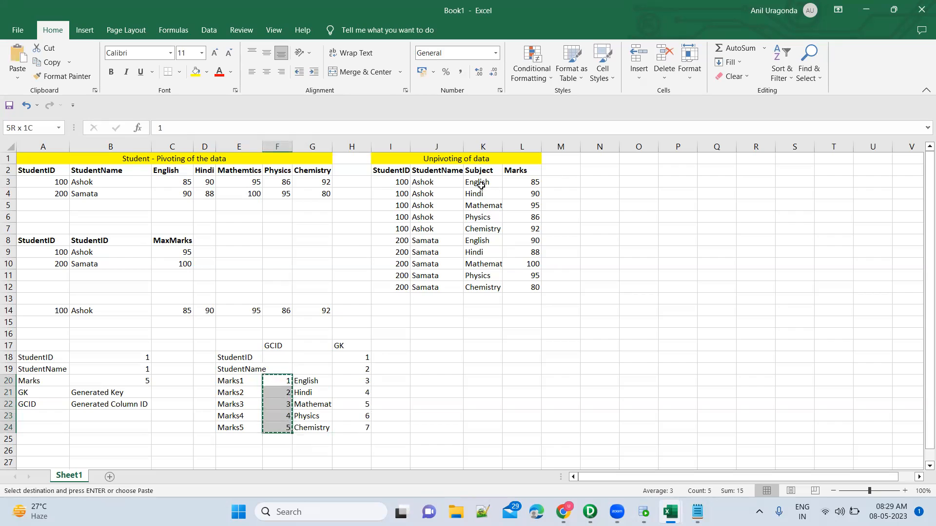
click(565, 180)
key(ctrl+v)
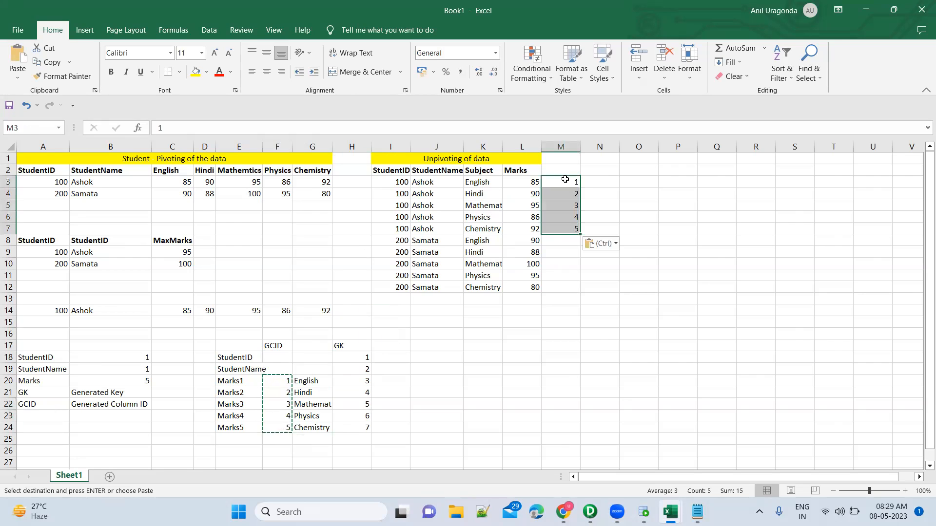
Step: Enter the column heading GCID in M2, next to the Marks heading of the unpivoted table
click(572, 170)
text(GCID)
key(Return)
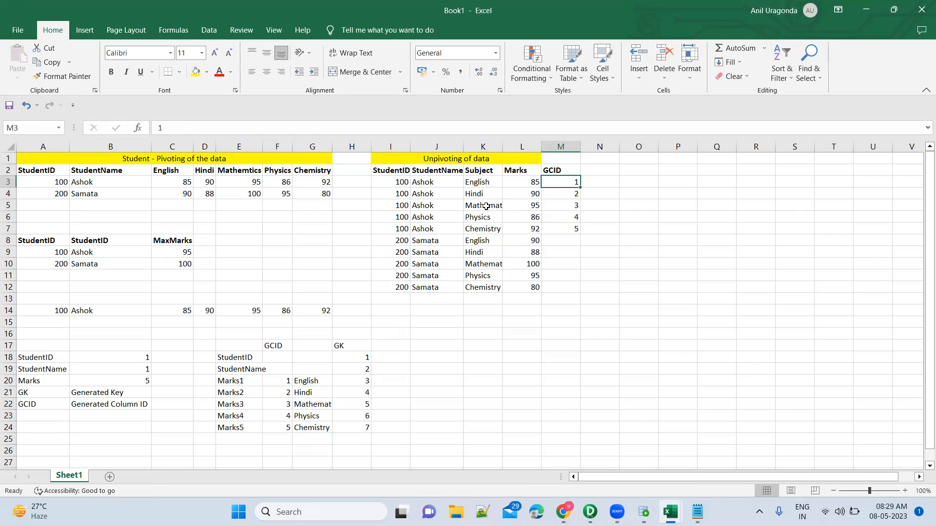
Step: Copy the GCID values in M3:M7 to M8:M12 for the second student and check them against the English rows
click(563, 245)
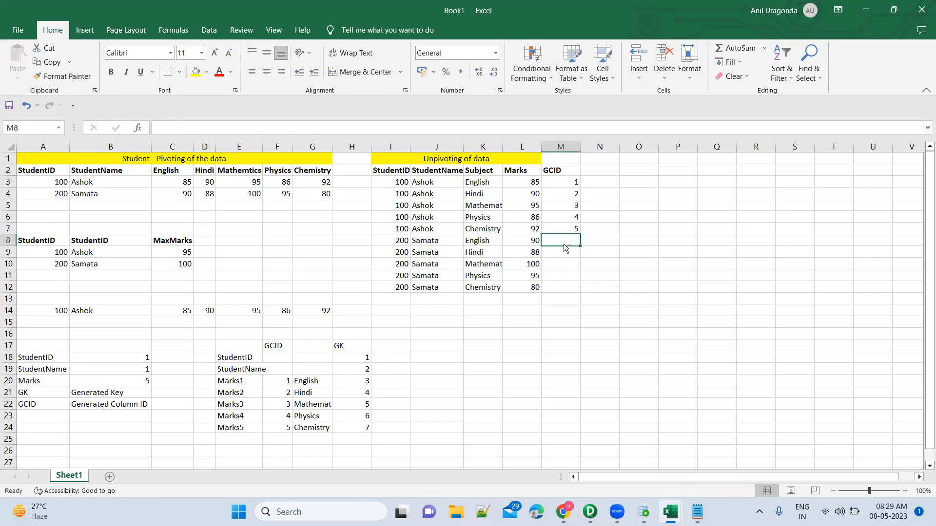
click(566, 181)
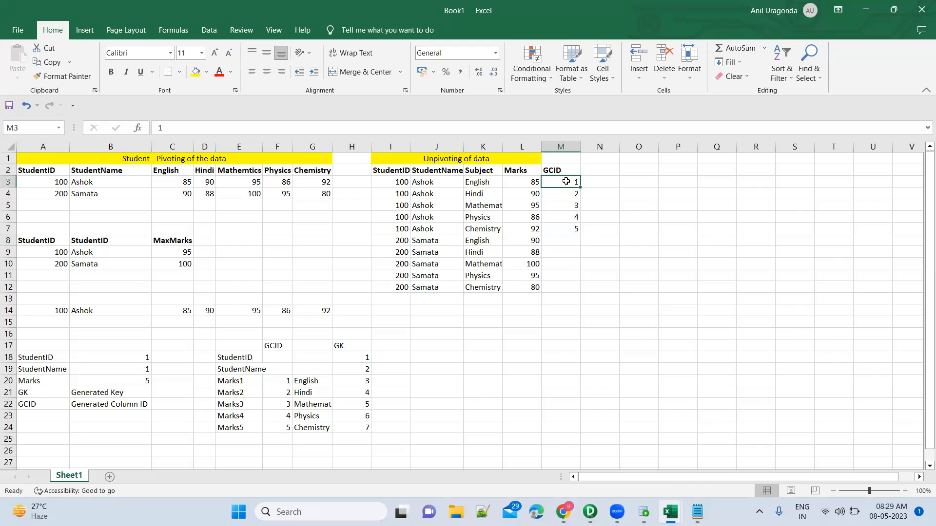
key(shift+Down)
key(shift+Down)
key(shift+Down)
key(shift+Down)
key(ctrl+c)
key(Down)
key(Down)
key(Down)
key(Down)
key(Down)
key(Down)
key(Up)
key(ctrl+v)
key(Escape)
click(484, 191)
click(486, 182)
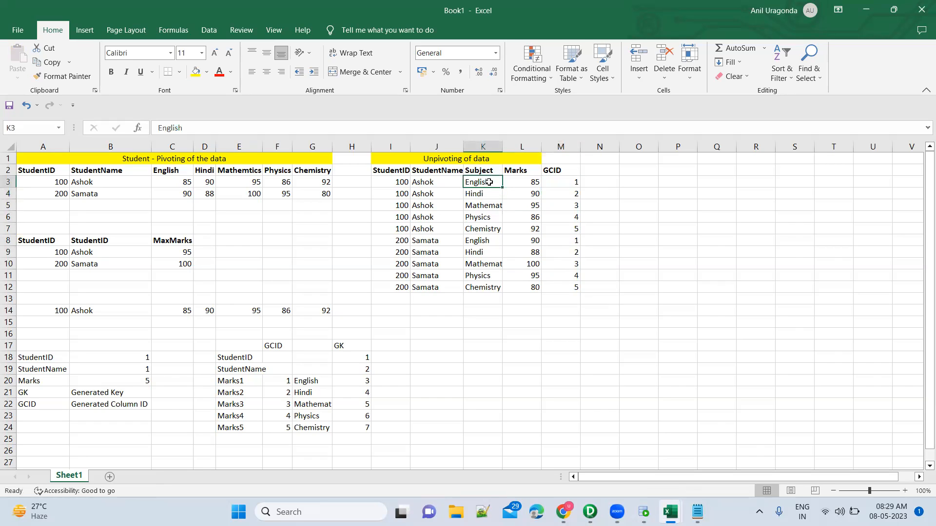
click(570, 241)
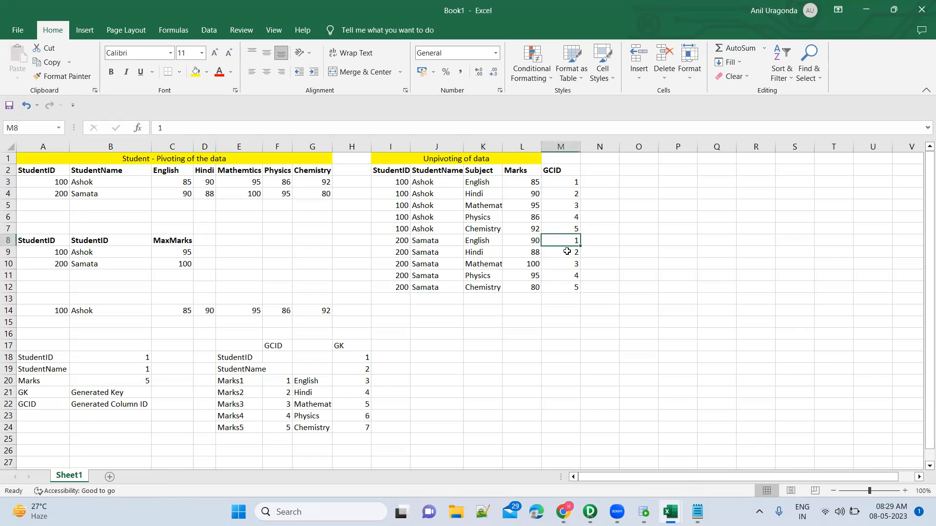
Step: Enter the column heading GK in N2, next to the GCID heading
click(601, 171)
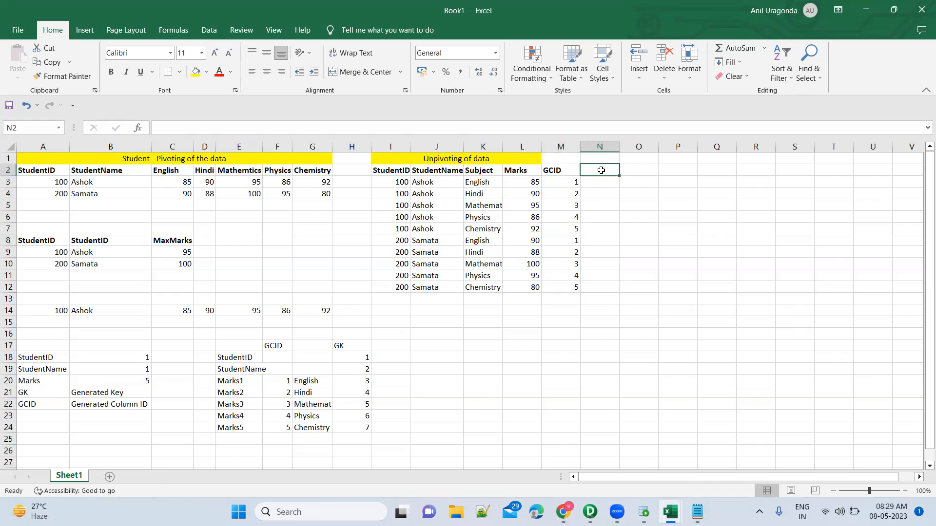
text(GK)
key(Return)
text(18)
key(Return)
text(2)
key(Return)
key(Up)
key(Up)
key(shift+Down)
key(shift+Down)
key(shift+Down)
key(shift+Down)
key(shift+Down)
key(shift+Down)
key(shift+Down)
key(shift+Down)
key(shift+Down)
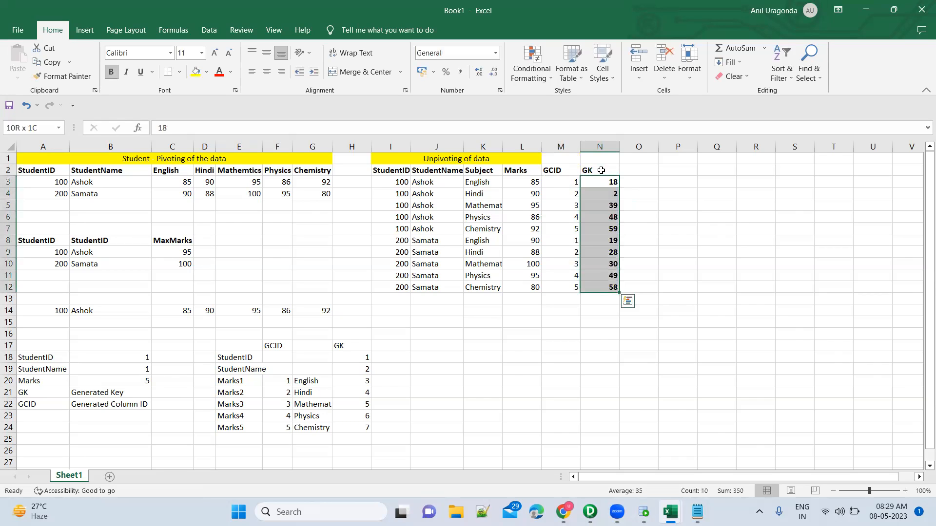
key(Delete)
Step: Enter the sequence 1 through 10 in N3:N12 as the GK values of the unpivoted rows
key(Up)
key(Down)
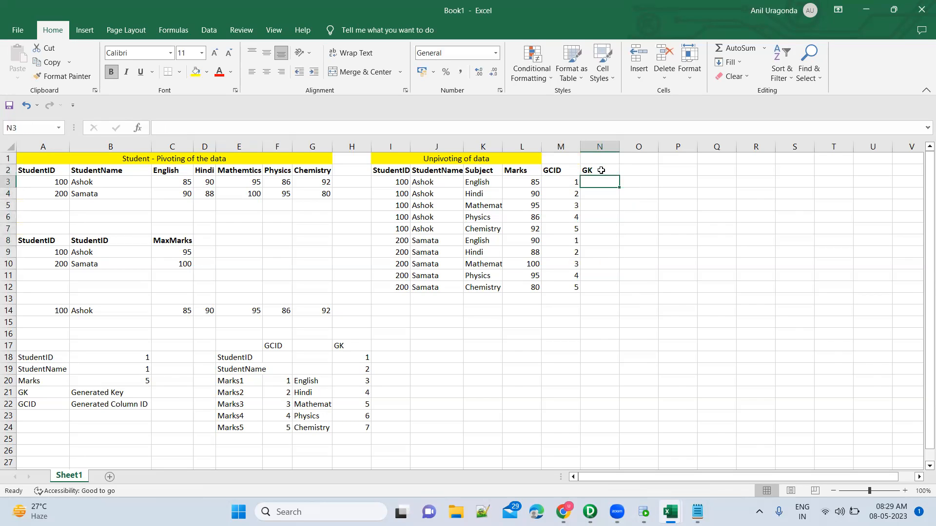
text(1)
key(Return)
text(2)
key(Return)
text(3)
key(Return)
text(4)
key(Return)
key(Up)
key(Down)
text(5)
key(Return)
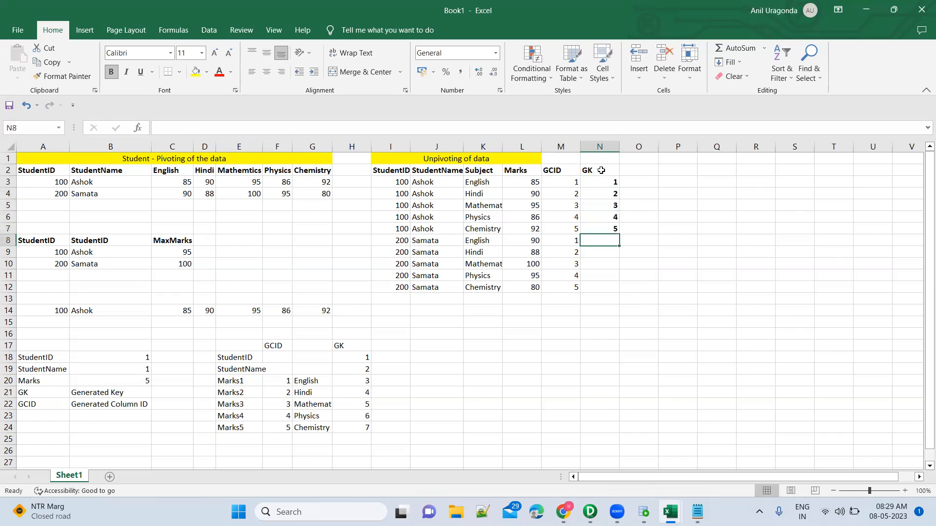
text(6)
key(Return)
text(7)
key(Return)
text(8)
key(Return)
text(9)
key(Return)
text(10)
key(Return)
Step: Examine the run of GK values down column N of the unpivoted table
key(Up)
key(Up)
key(Up)
key(Up)
key(Up)
key(Up)
key(Up)
key(Up)
key(Up)
key(Up)
key(shift+Down)
key(shift+Down)
key(shift+Down)
key(shift+Down)
key(shift+Down)
key(shift+Down)
key(shift+Down)
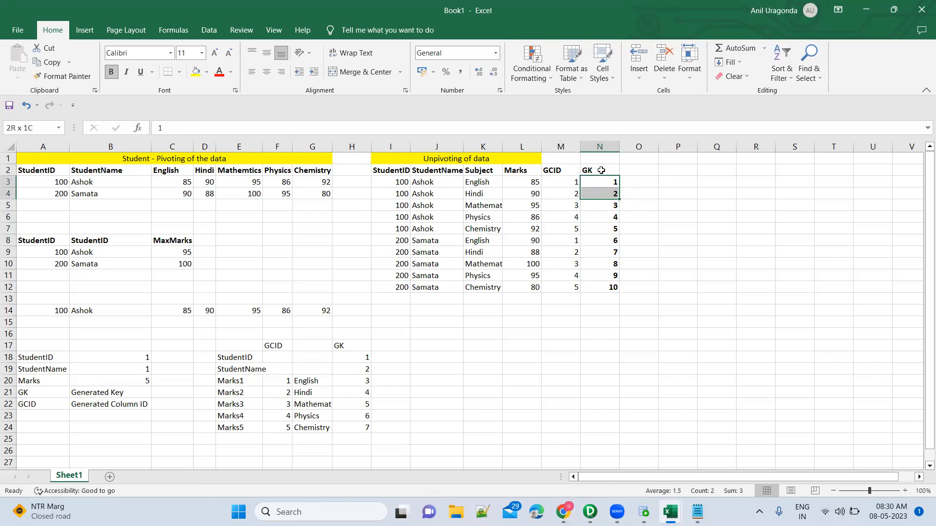
key(shift+Down)
key(shift+Down)
key(shift+Down)
key(shift+Down)
key(shift+Down)
key(shift+Down)
key(shift+Down)
key(shift+Down)
key(shift+Down)
key(shift+Down)
key(shift+Down)
key(shift+Down)
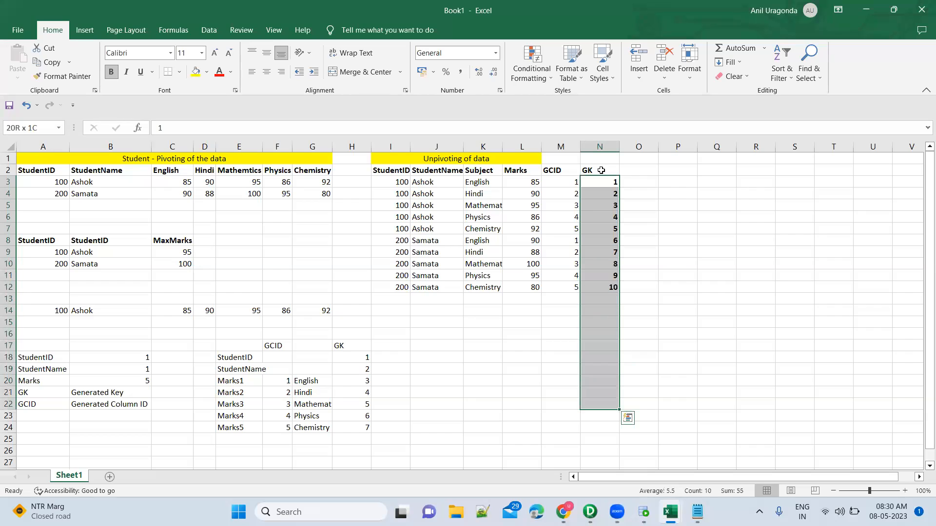
Step: Compare the first row's GCID and Subject with the subject headings in C2:G2, and check the Normalizer ports in PowerCenter Designer
click(555, 184)
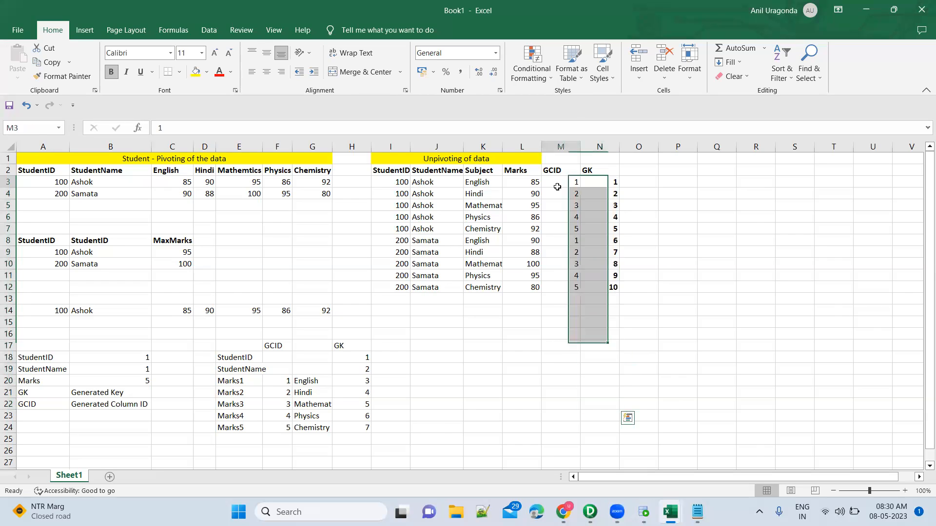
click(489, 182)
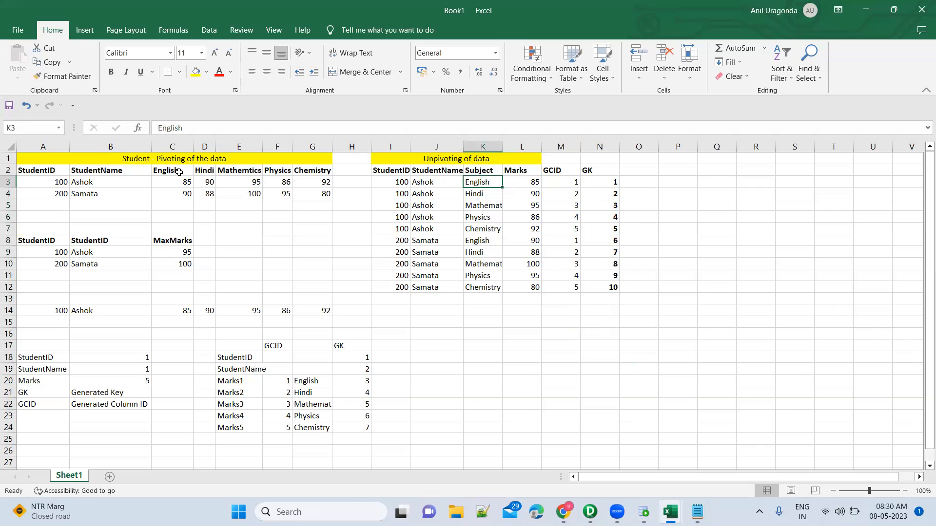
drag(178, 172, 310, 170)
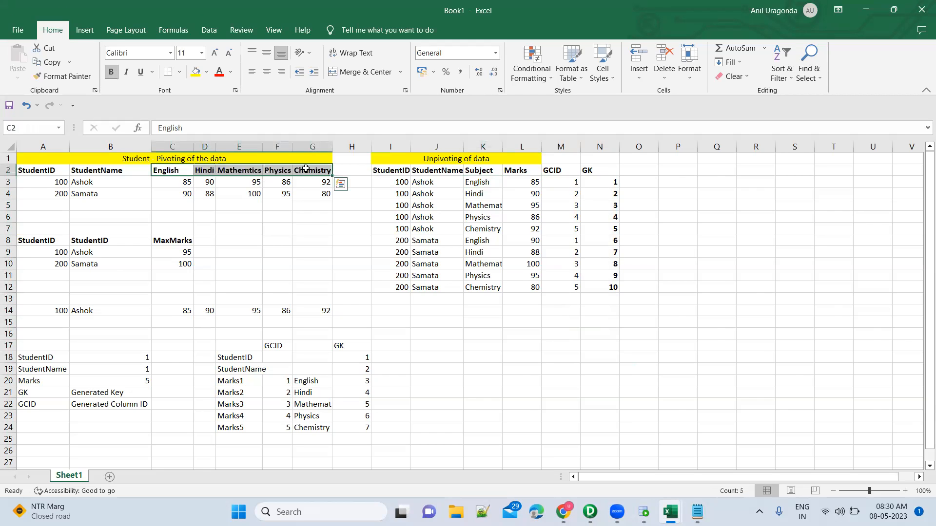
key(alt+Tab)
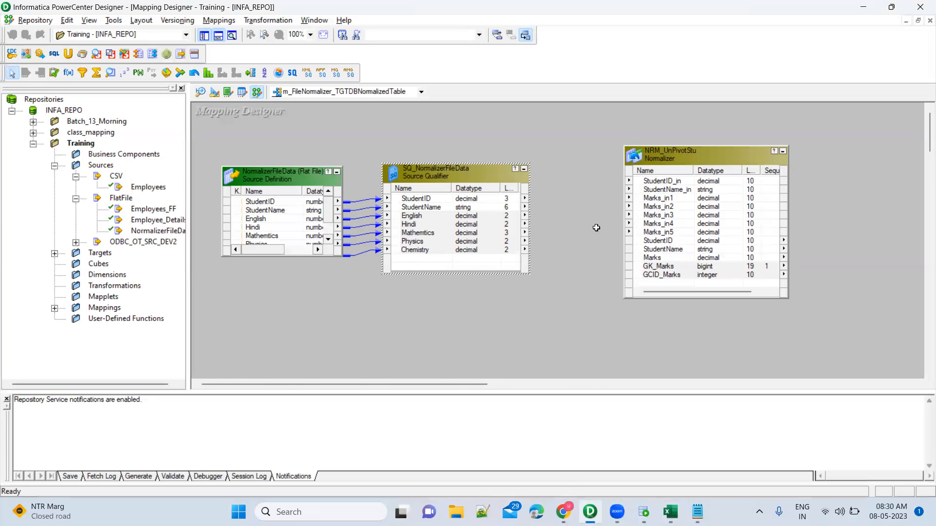
Step: Return to Book1 and compare the Subject column with the GCID and GK columns, matching the first row's GCID to English
key(alt+Tab)
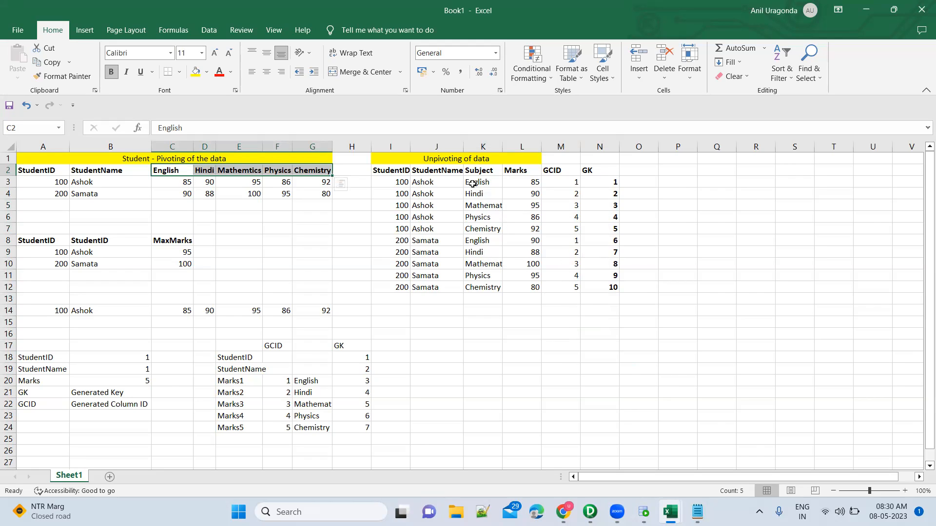
click(484, 145)
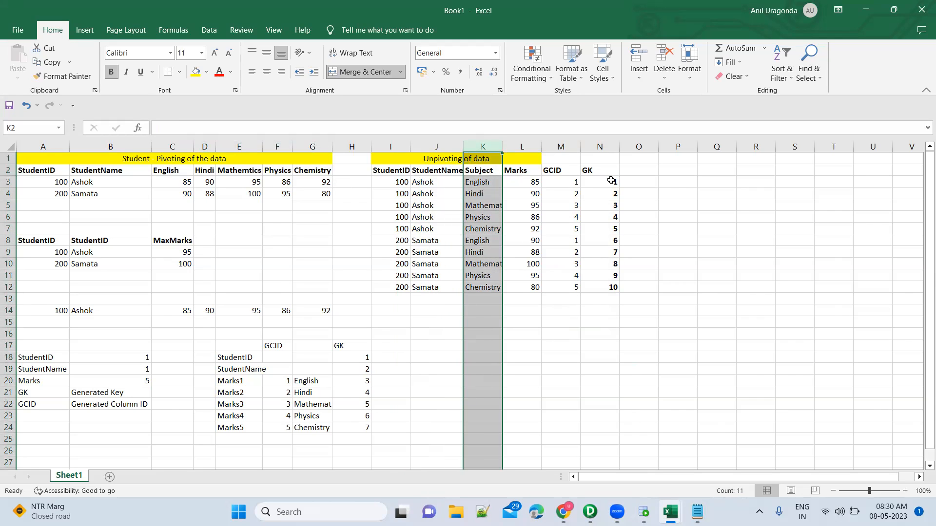
drag(561, 171, 591, 290)
click(561, 171)
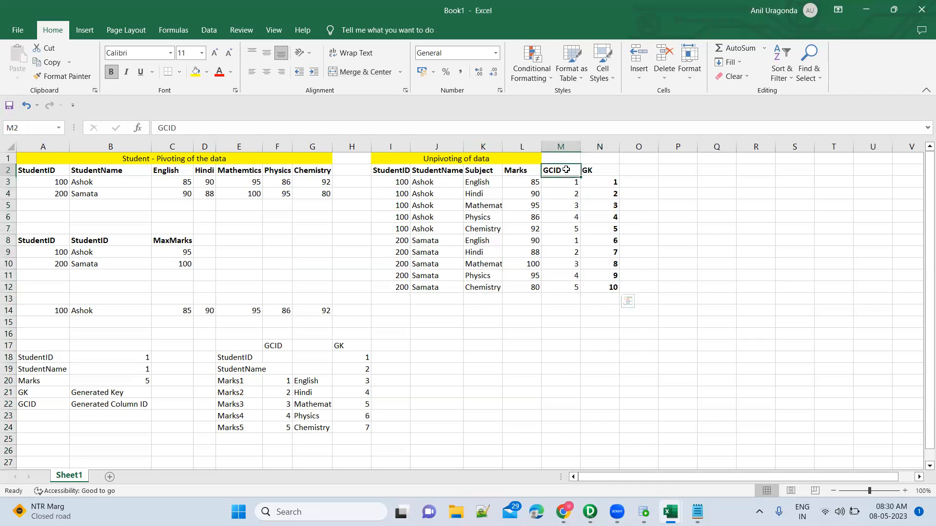
click(563, 142)
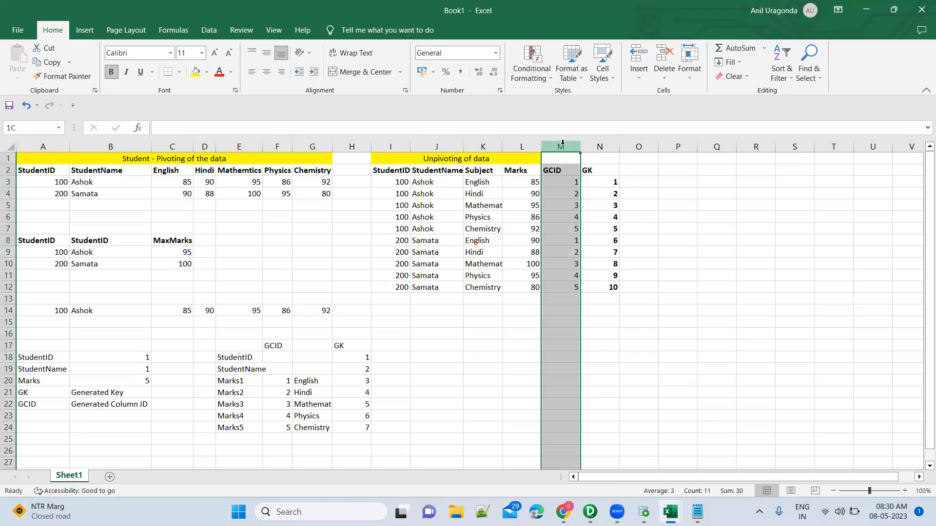
click(561, 182)
click(493, 181)
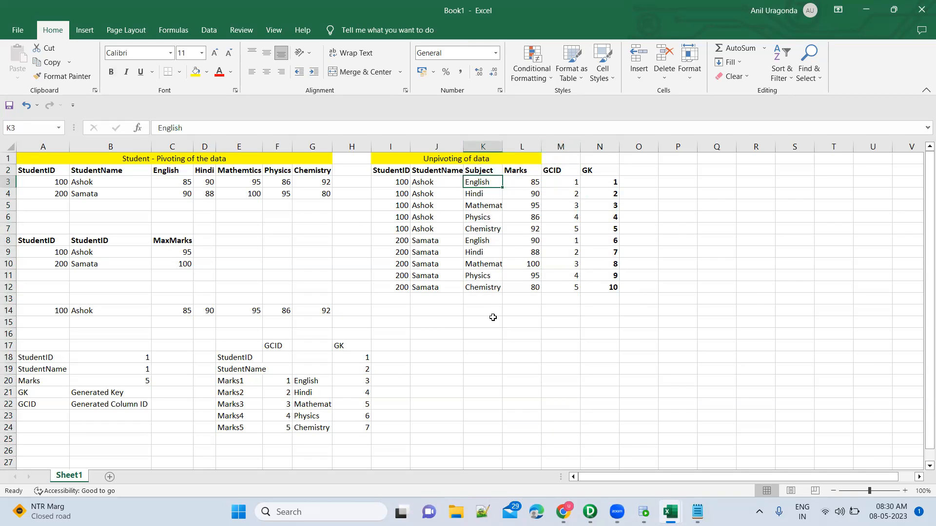
click(564, 181)
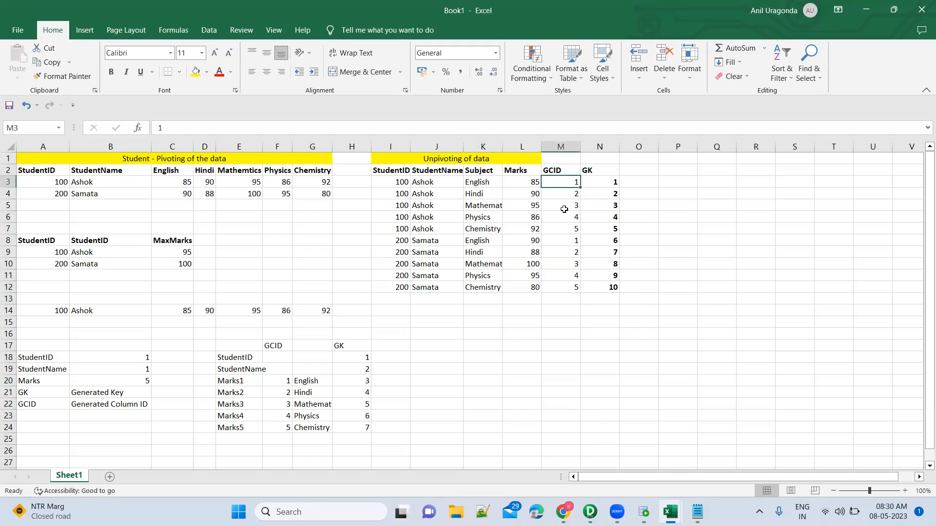
Step: Compare the first student's GCID values with the Subject column, and widen column K to fit its subject names
shift+click(566, 228)
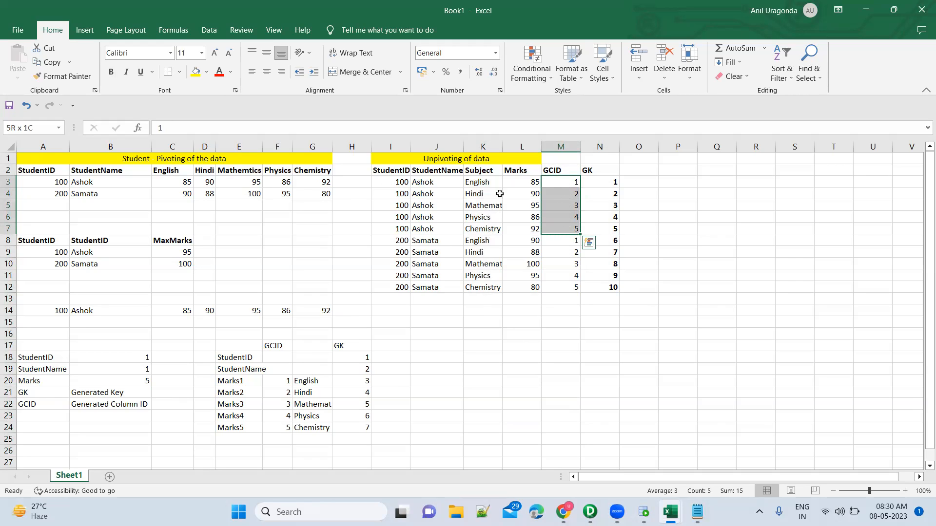
click(484, 146)
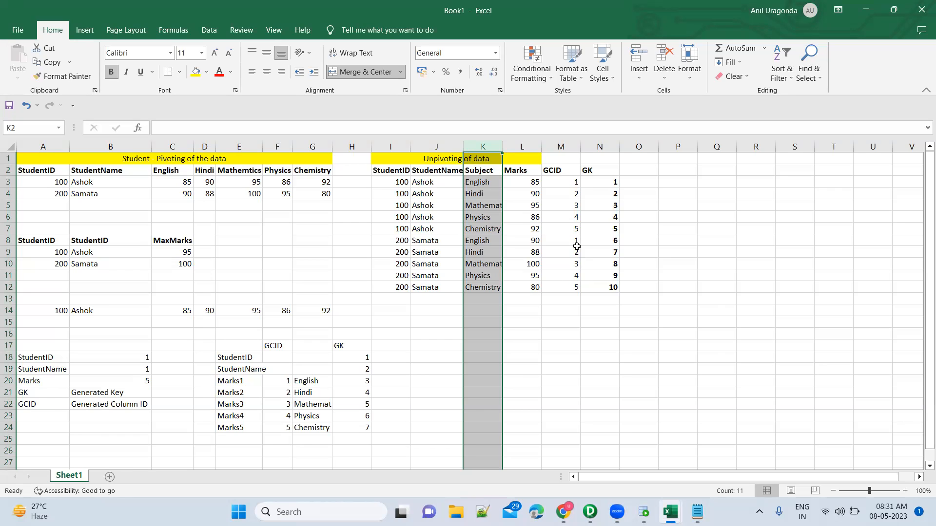
click(562, 203)
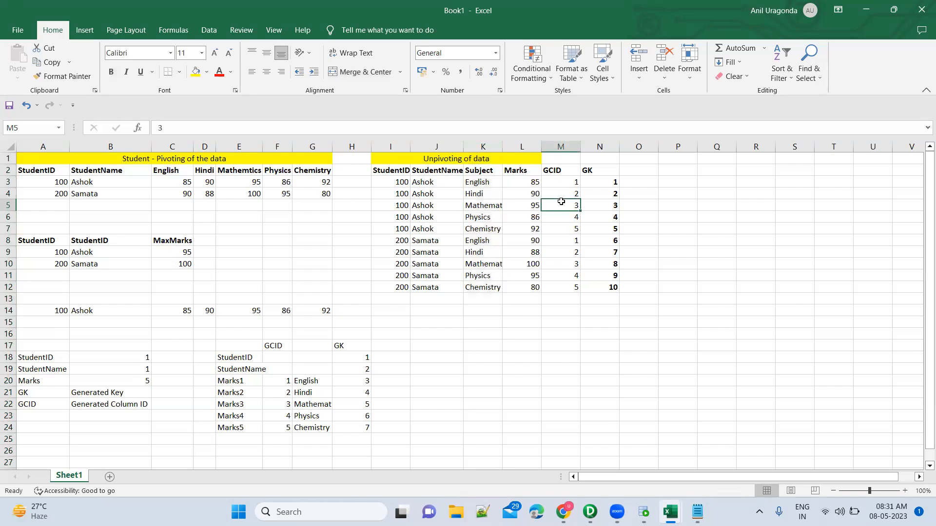
double_click(502, 146)
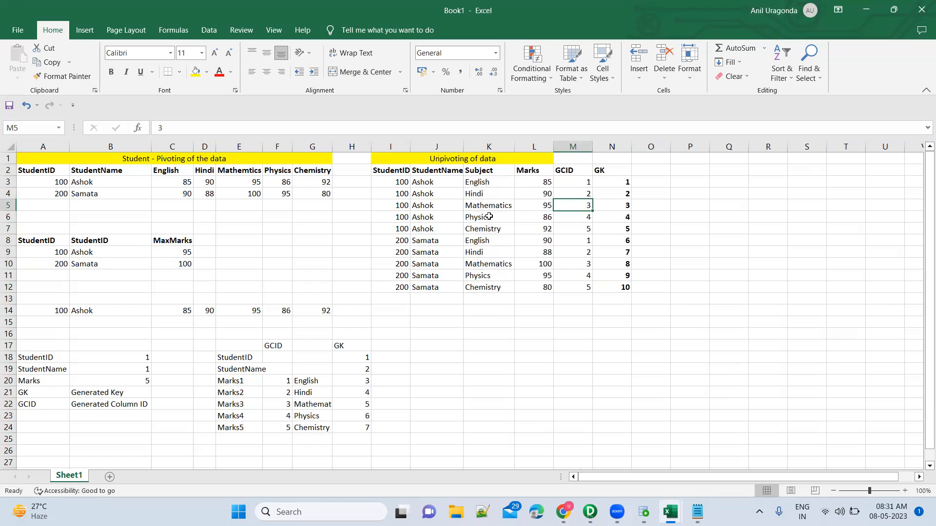
Step: Compare the subjects in K3:K12 with the first student's GCID values in M3:M7, checking the GCID_Marks port in PowerCenter Designer
click(498, 182)
drag(498, 182, 500, 236)
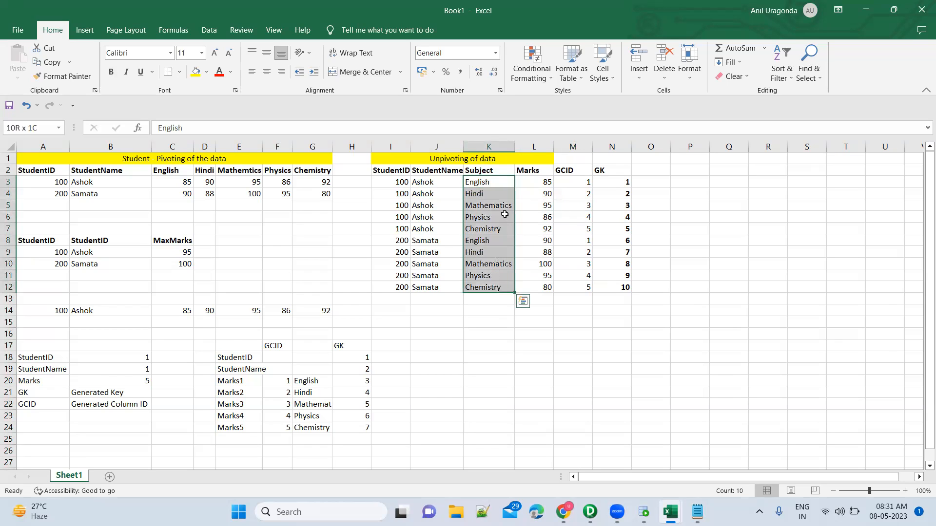
click(505, 214)
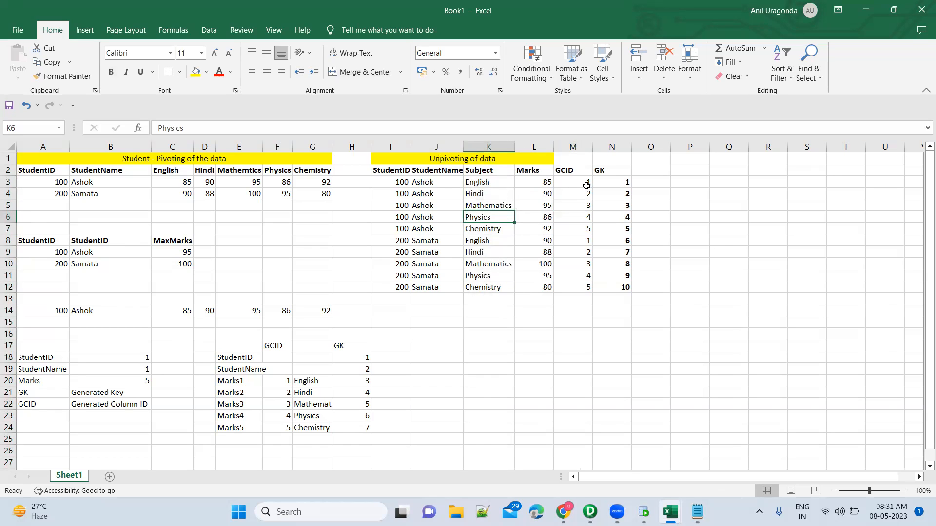
key(alt+Tab)
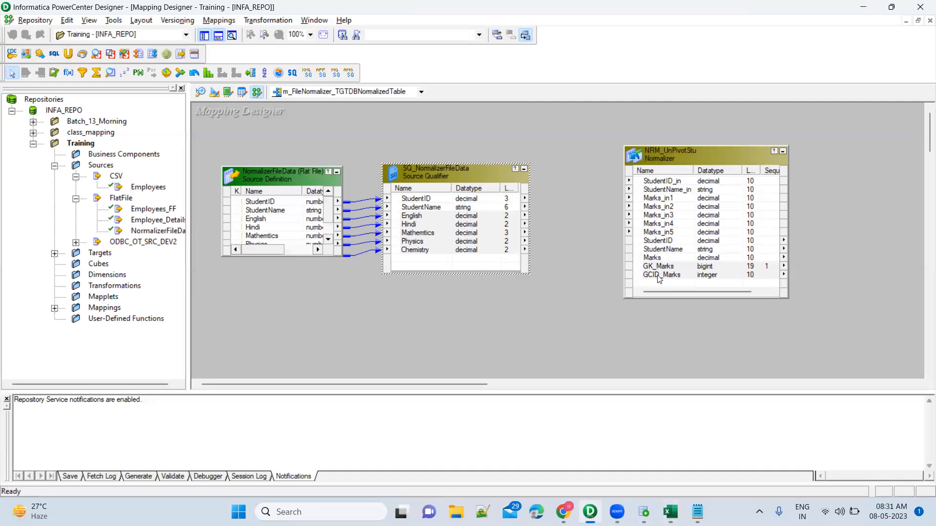
key(alt+Tab)
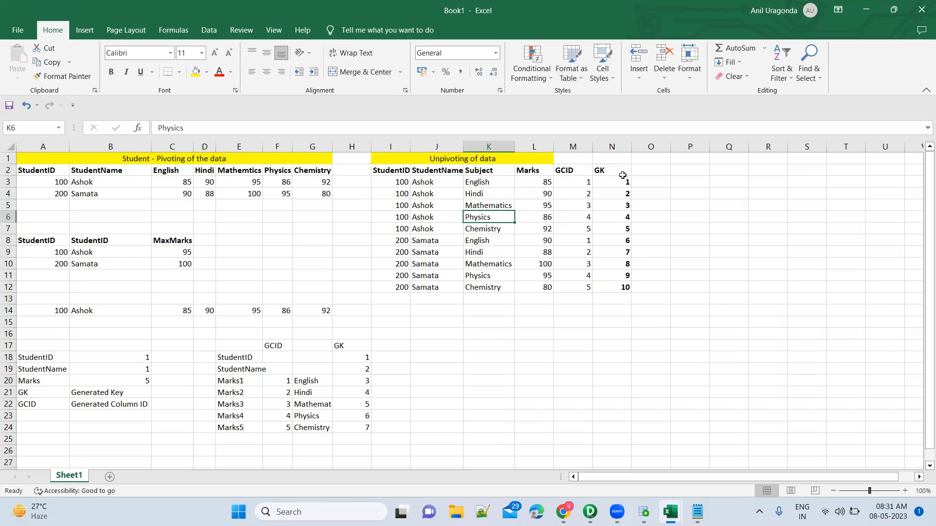
drag(592, 183, 591, 229)
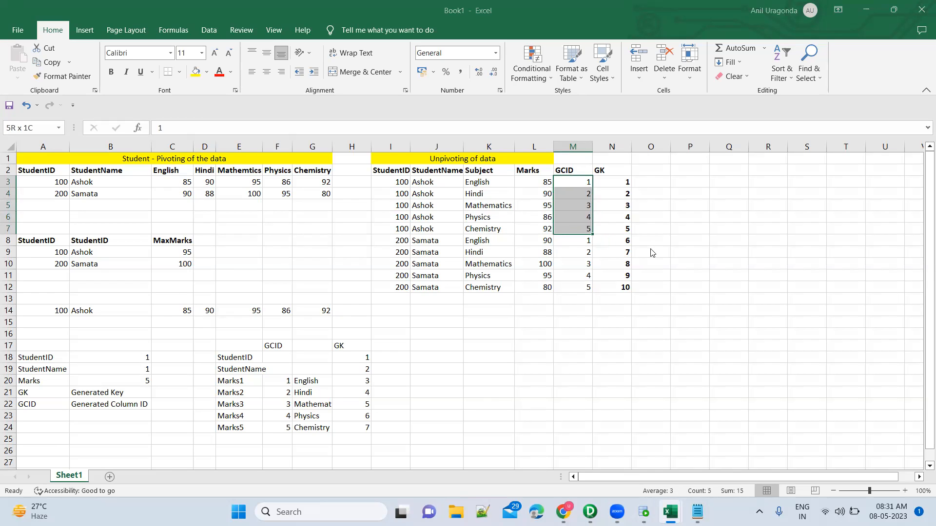
Step: Review the NRM_UnPivotStu Normalizer in PowerCenter Designer and the StudentID and StudentName headings of the pivoted table in Book1
key(alt+Tab)
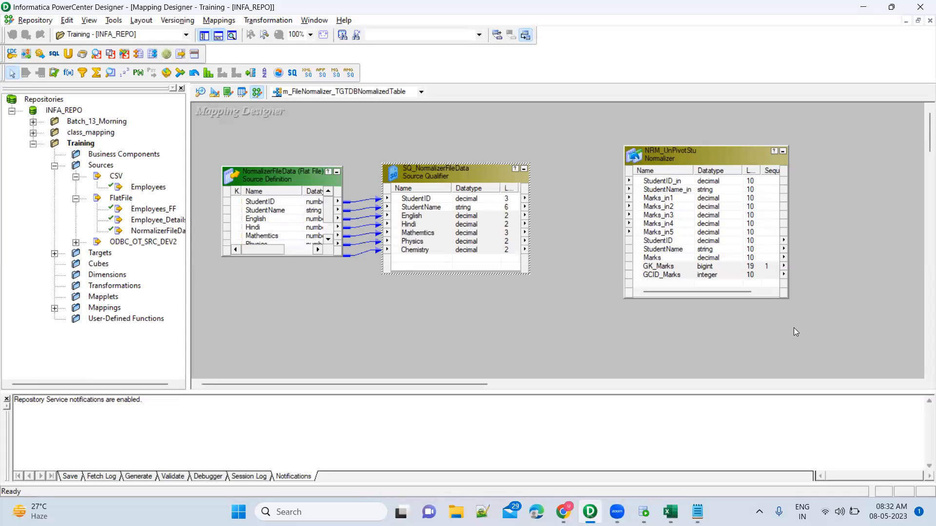
drag(608, 129, 825, 348)
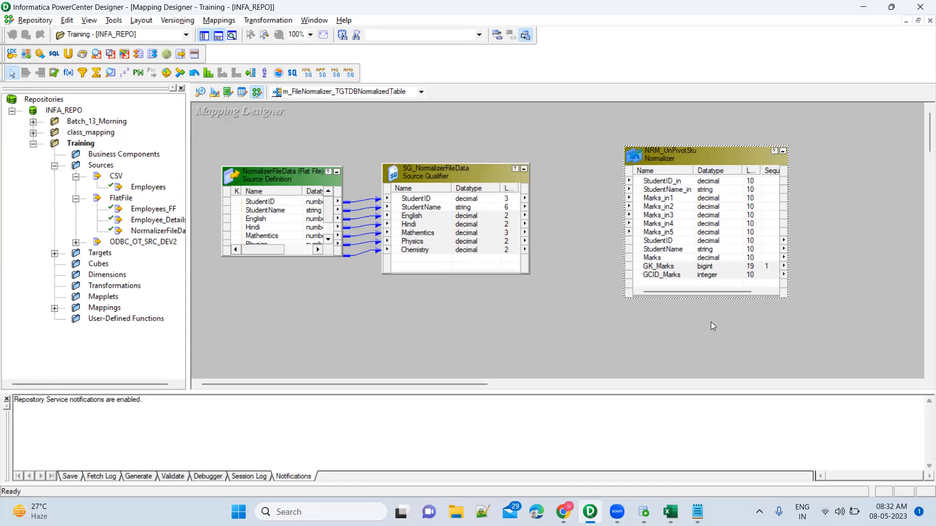
click(711, 323)
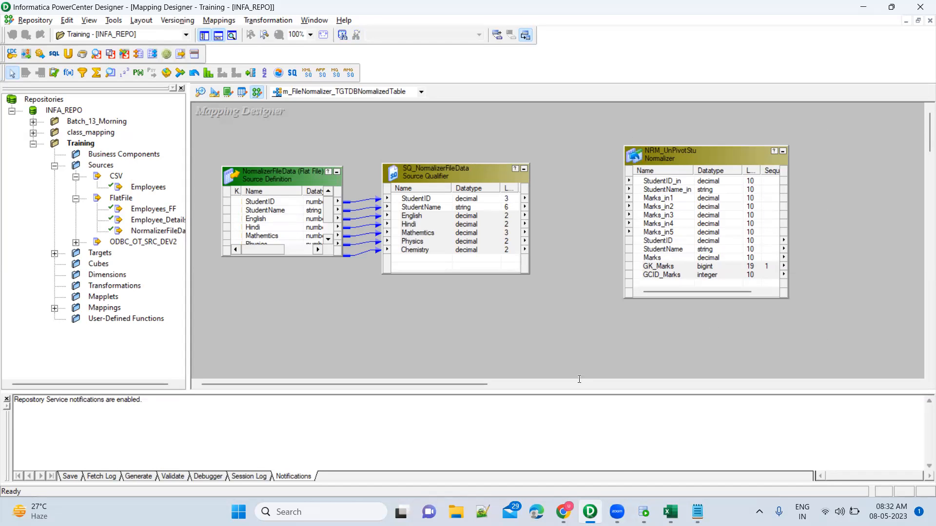
mouse_move(671, 512)
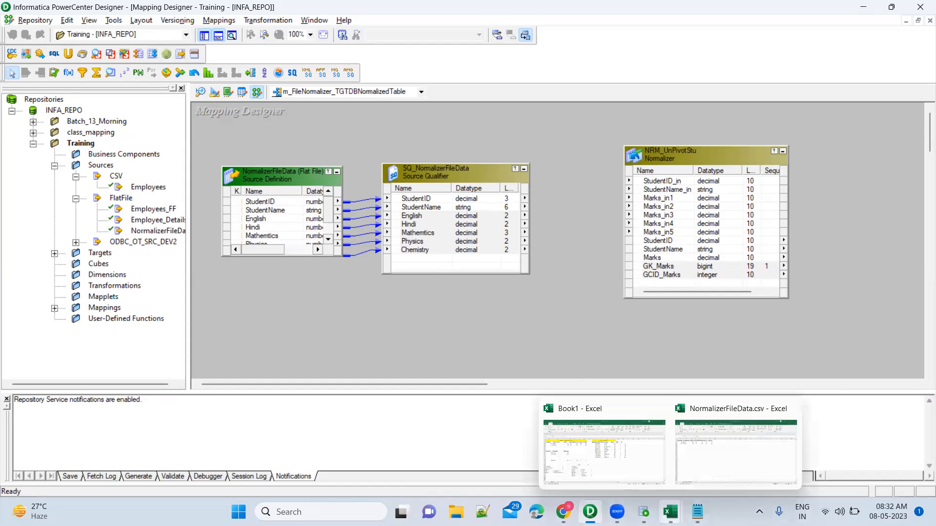
click(634, 458)
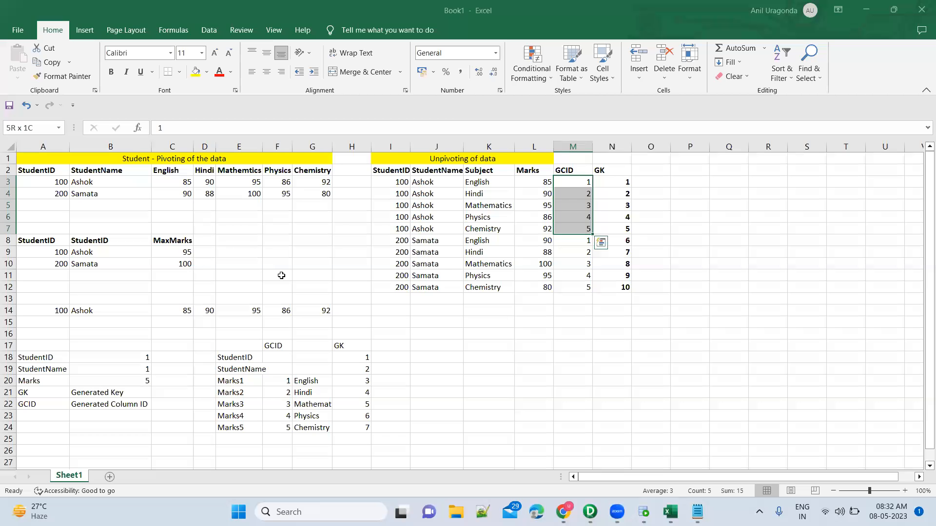
click(54, 182)
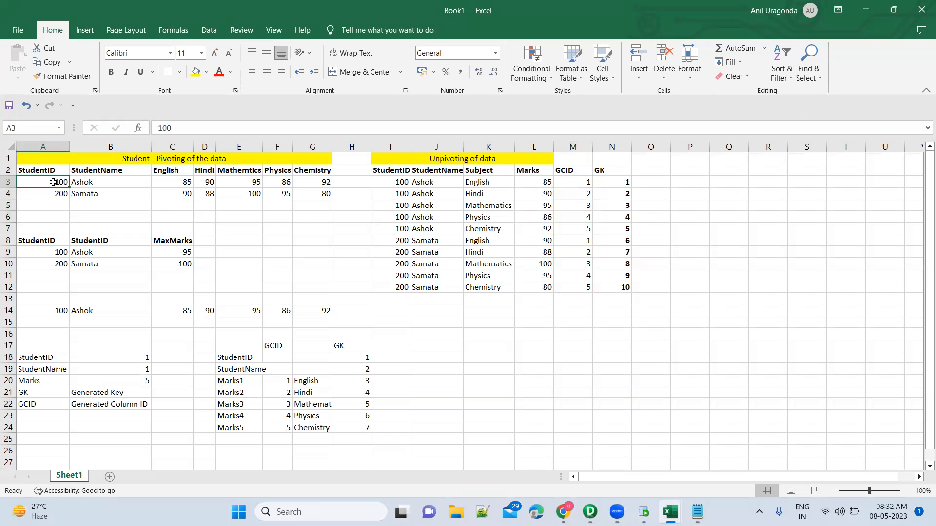
click(42, 171)
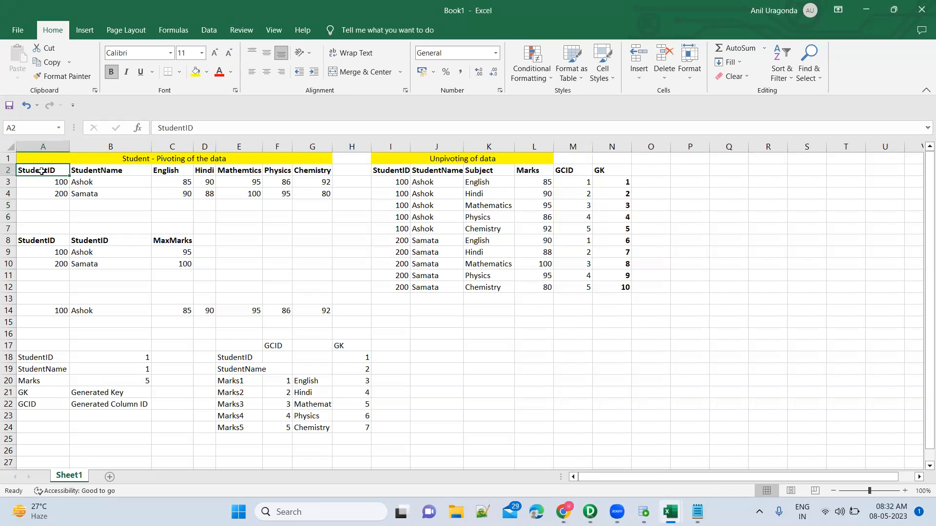
drag(41, 171, 115, 171)
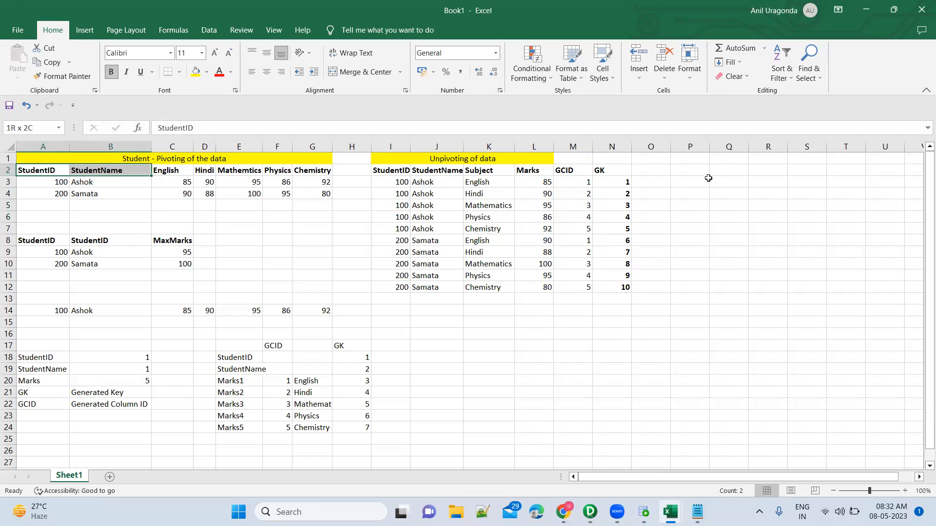
Step: Enter the headings StudentID, StudentName, Subject and Marks in P2:S2 for a new table beside the unpivoted data
click(700, 163)
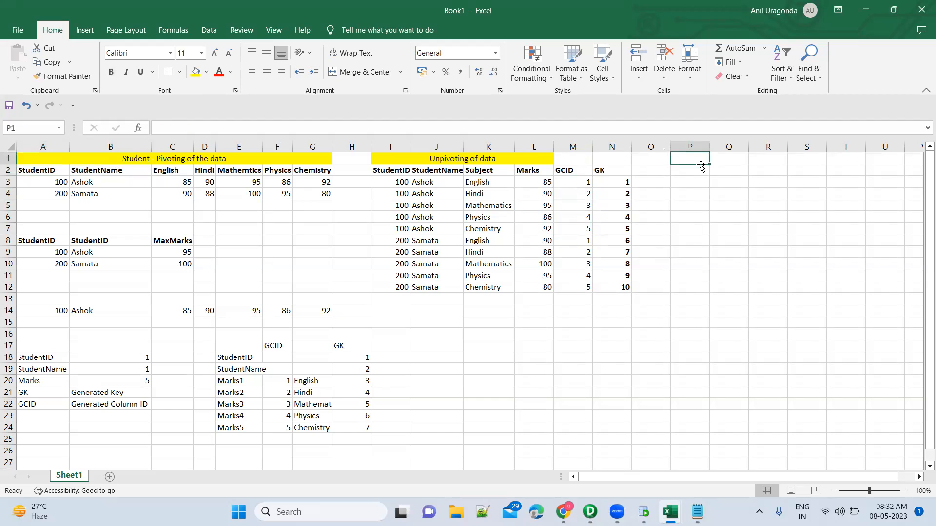
click(702, 169)
text(StudentID)
key(Tab)
text(S)
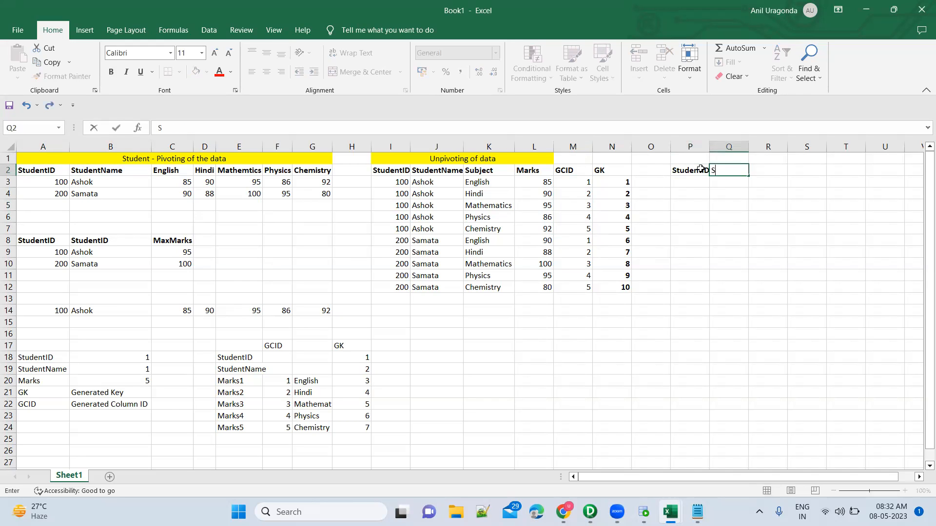
text(tudentName)
key(Tab)
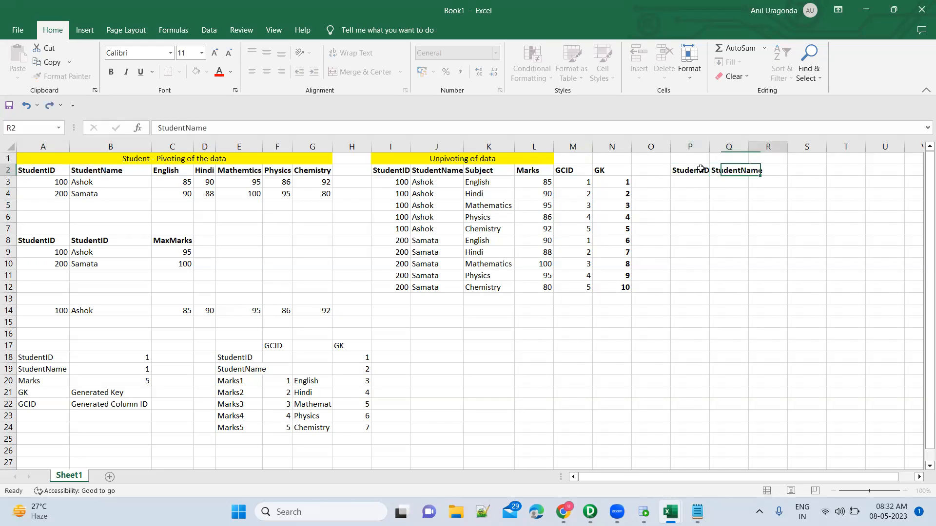
text(Subject)
key(Tab)
text(Marks)
key(Return)
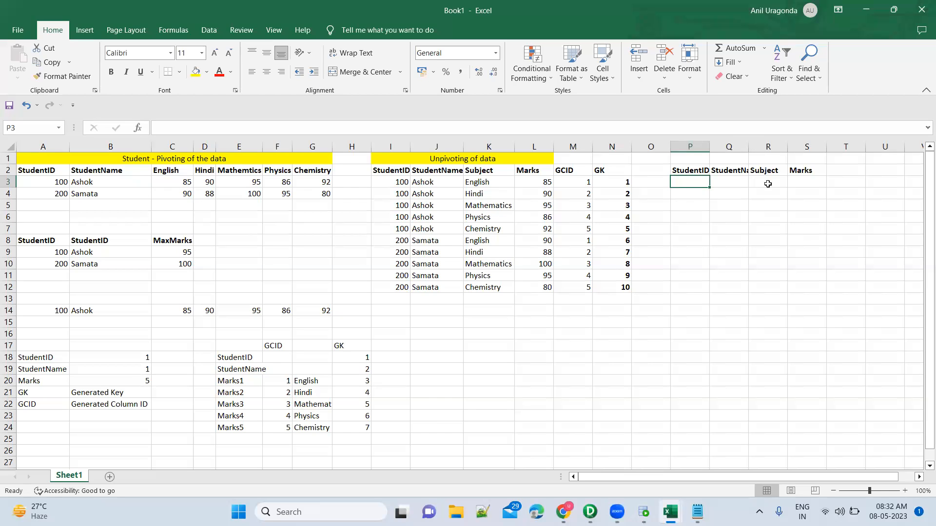
Step: Enter English in R3 as the first value under the new table's Subject heading
click(768, 181)
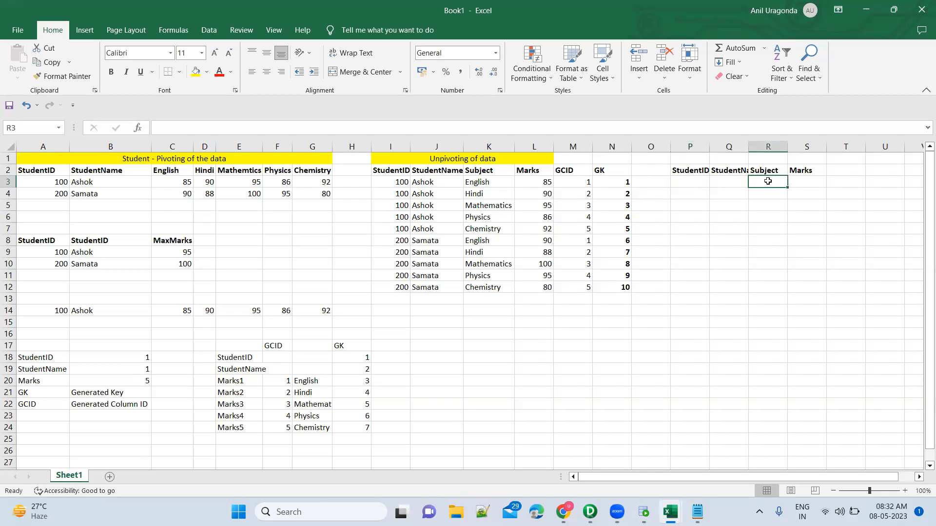
text(English)
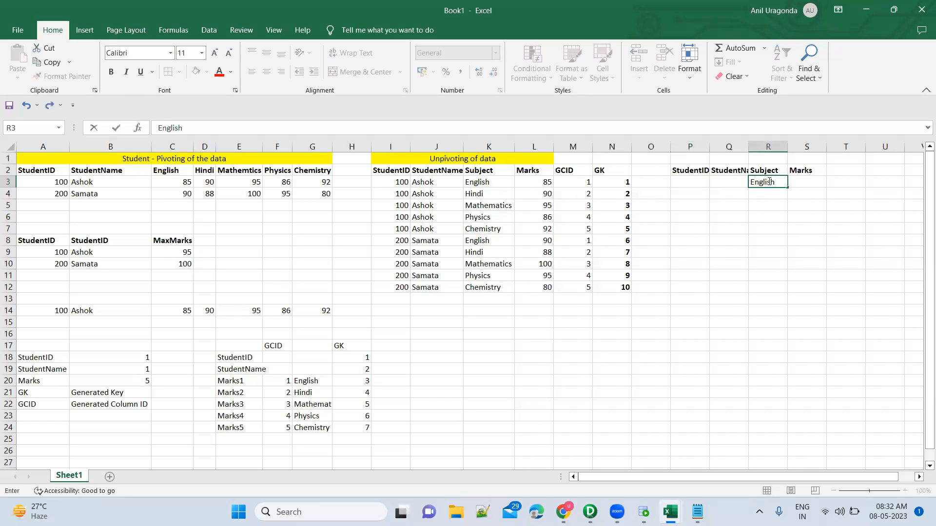
key(Left)
key(Left)
key(Left)
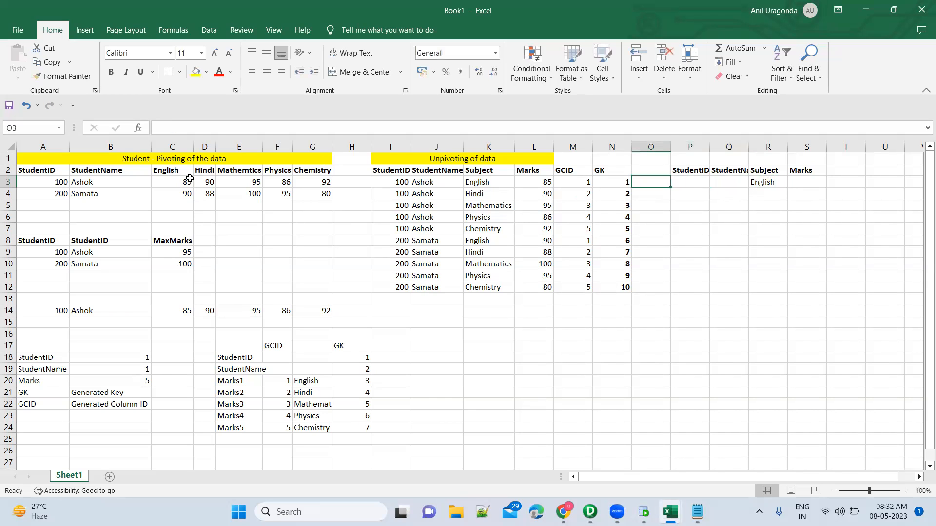
Step: Examine the StudentID, StudentName and English columns of both students in A2:C4
click(53, 175)
key(shift+Right)
key(shift+Right)
key(shift+Right)
key(shift+Left)
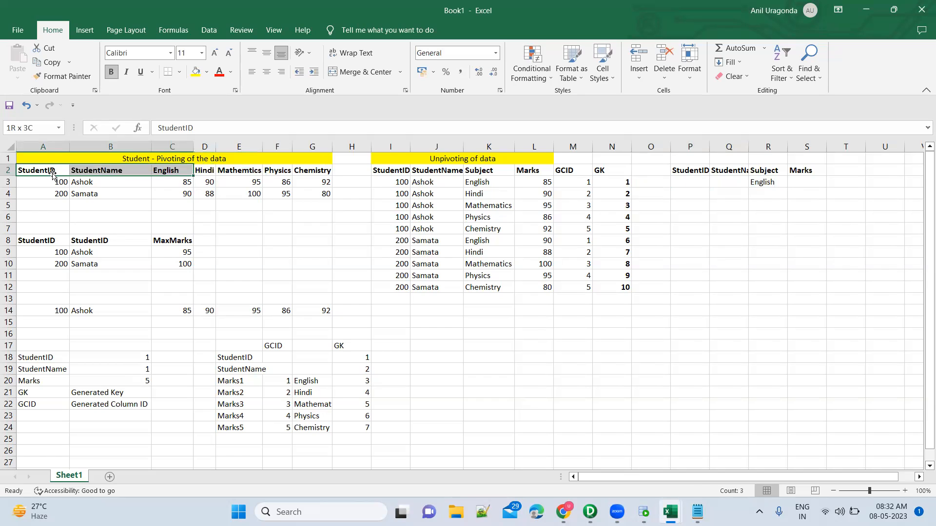
key(shift+Down)
key(shift+Down)
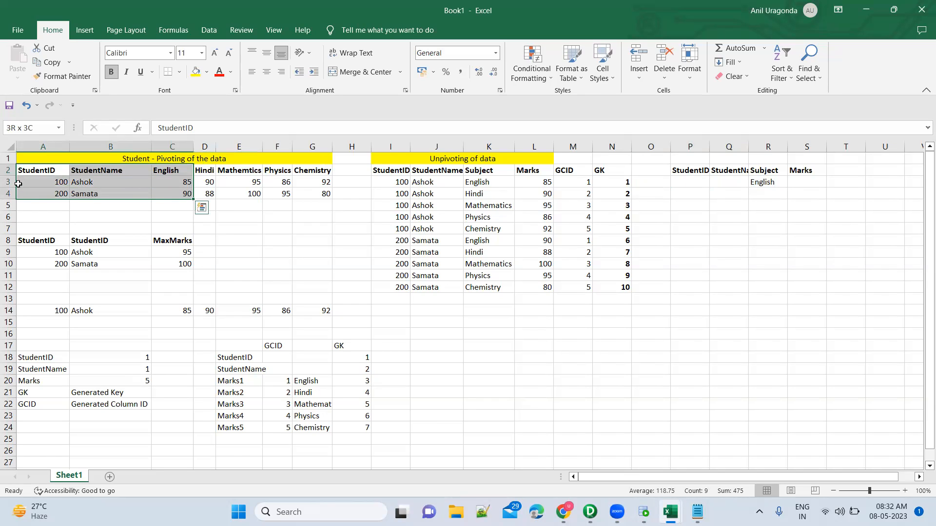
key(ctrl+q)
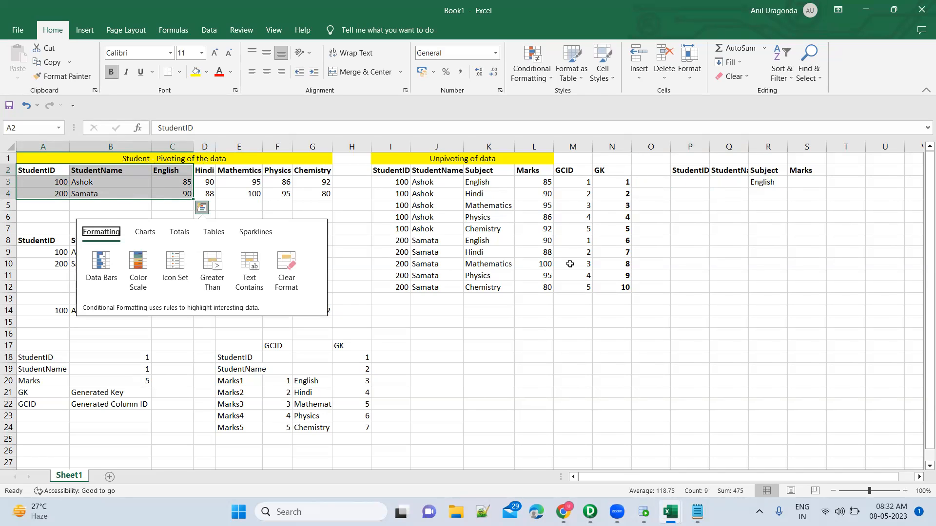
key(Escape)
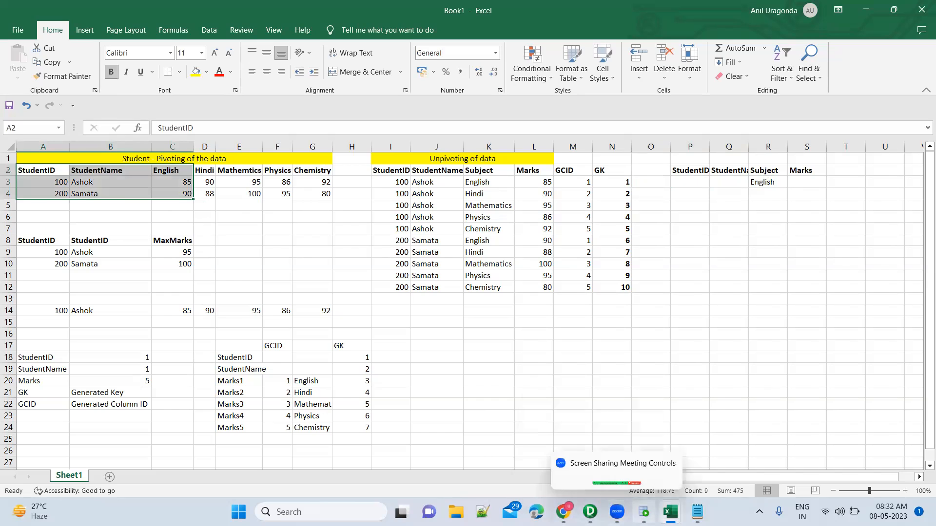
Step: Switch to Oracle SQL Developer and rewrite the worksheet query as SELECT ID, NAME, English FROM Student
click(644, 512)
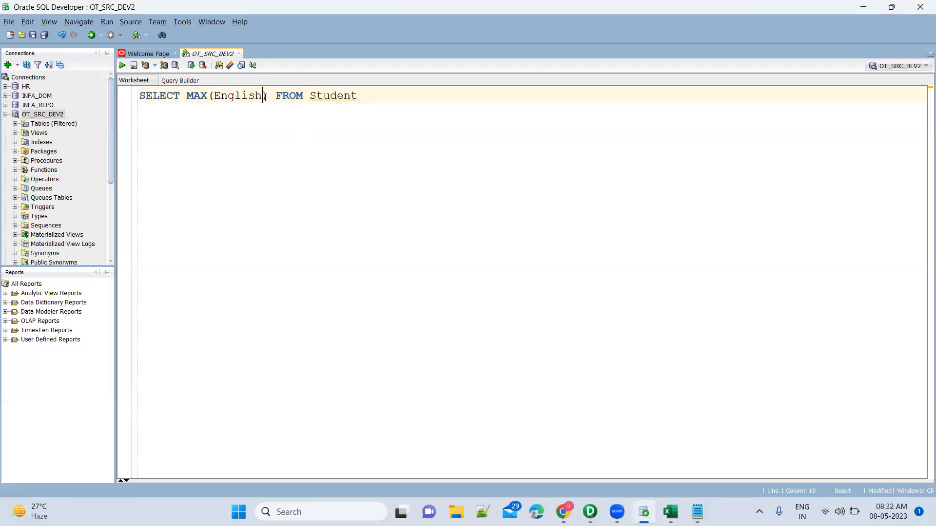
text())
shift+click(188, 94)
key(BackSpace)
text(ID, NAME, English)
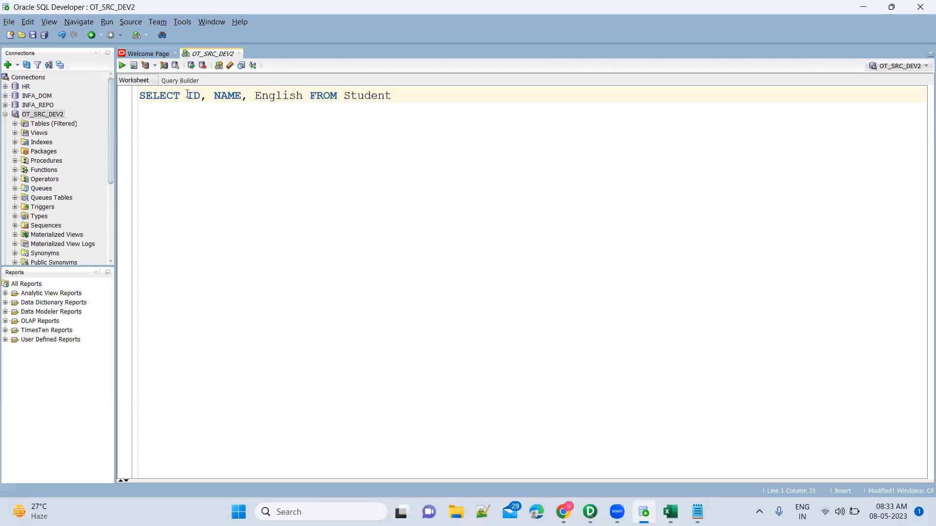
Step: Check the English column in Book1, and add the literal 'English' AS SUBJECTNAME to the query's column list before FROM Student
key(alt+Tab)
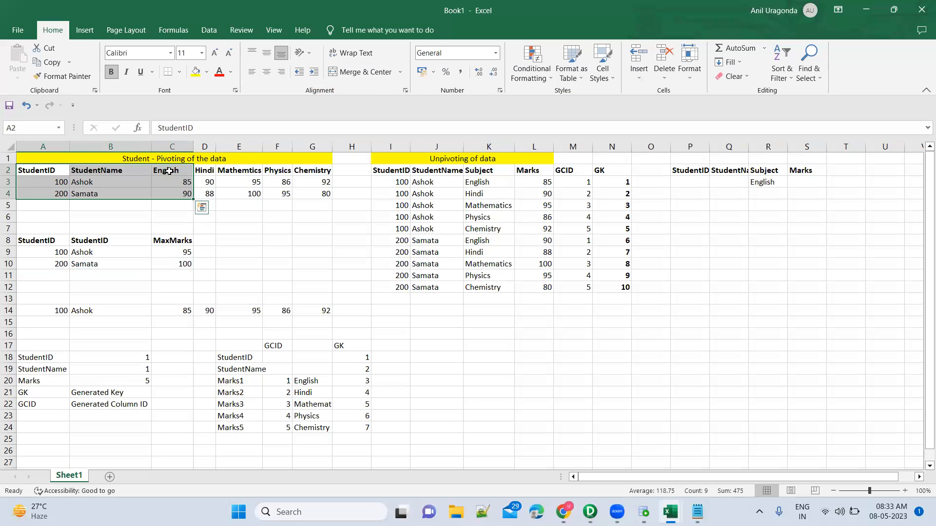
key(alt+Tab)
text(, ')
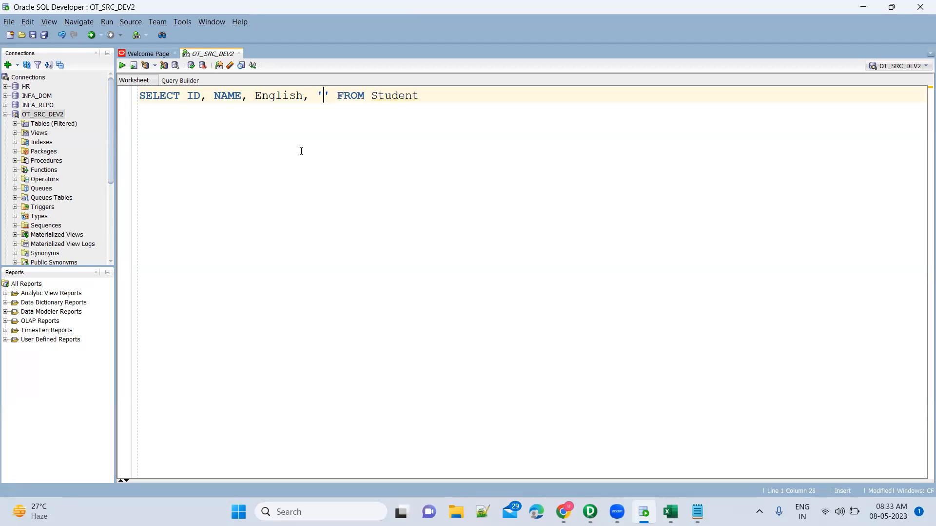
text(English')
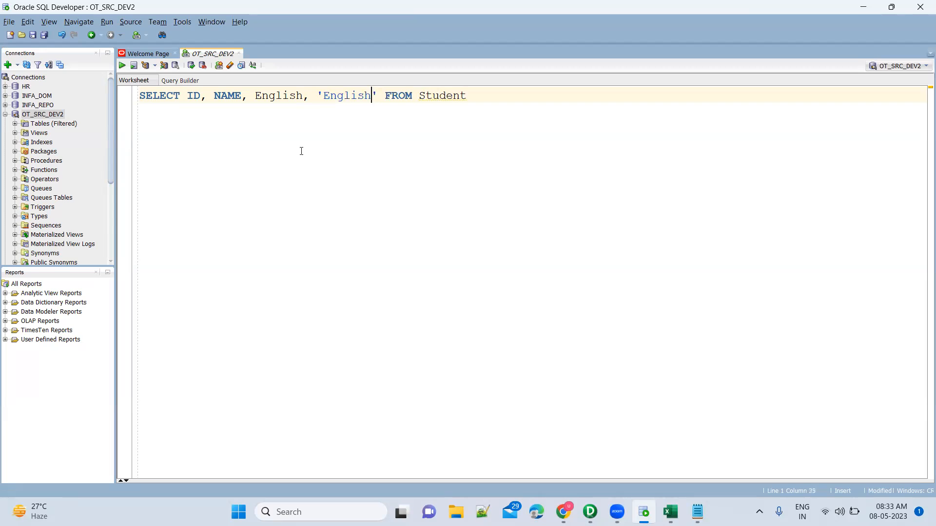
text( AS SUBJEC)
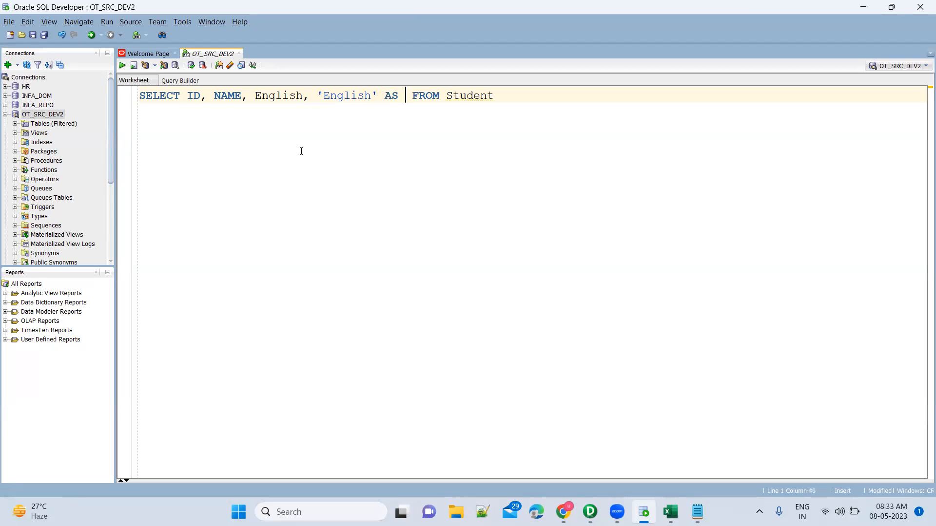
text(TNAME)
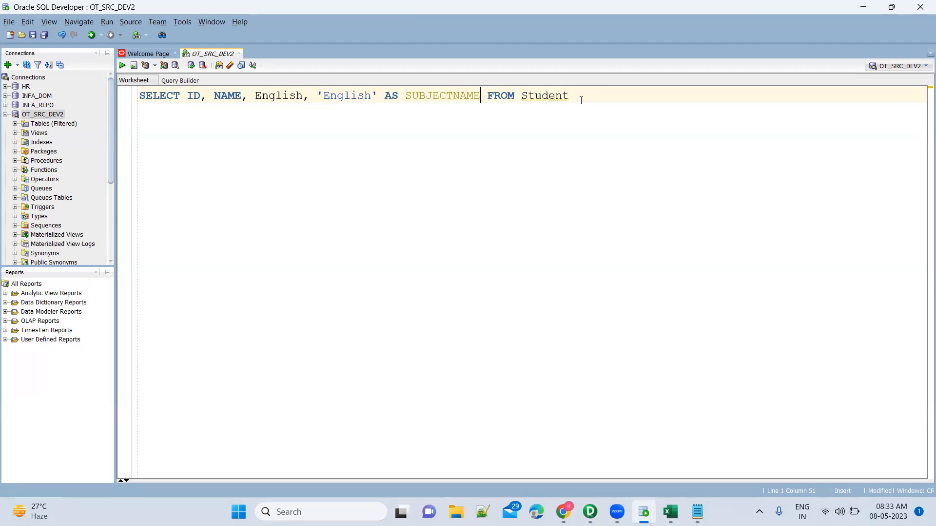
Step: Check the student table in Book1, and duplicate the English SELECT statement on line 3 of the SQL worksheet
key(alt+Tab)
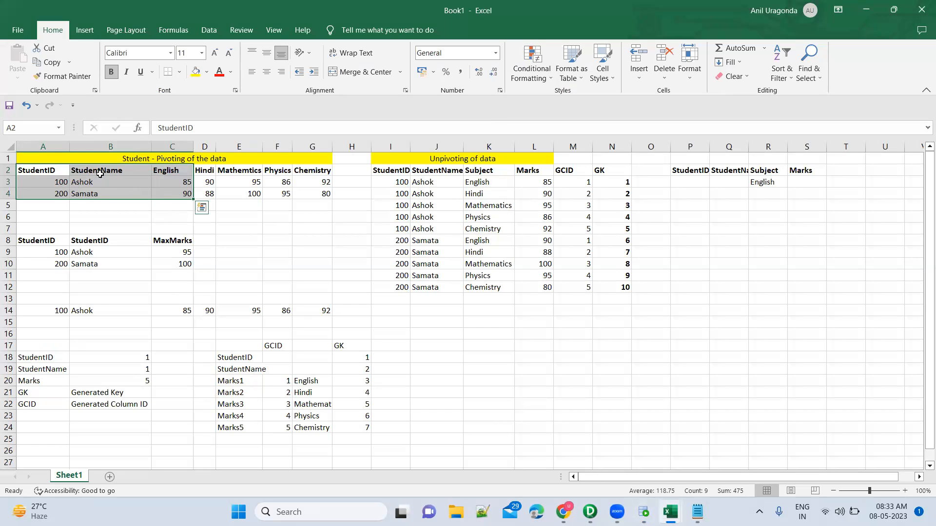
key(alt+Tab)
key(Return)
key(Return)
key(Up)
key(Up)
key(shift+End)
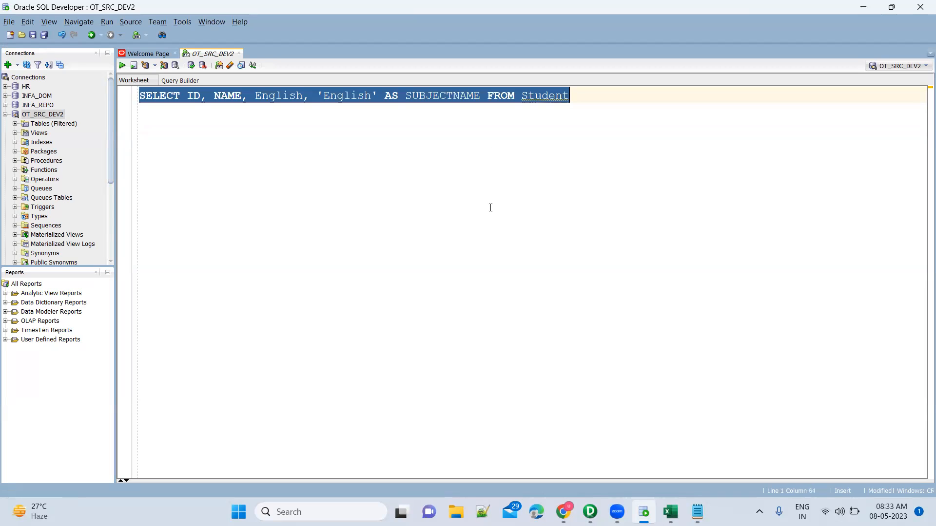
key(ctrl+v)
key(ctrl+z)
key(ctrl+z)
key(Return)
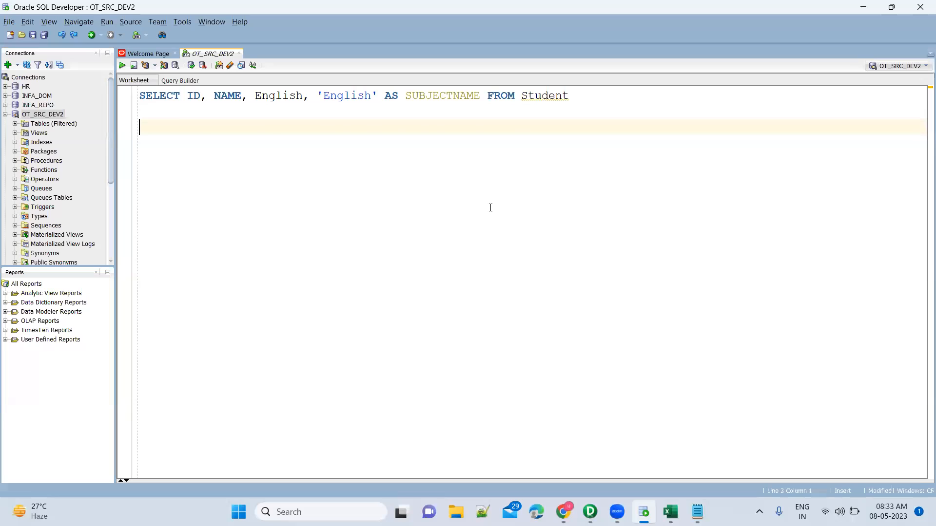
text(SELECT ID, NAME, English, 'English' AS SUBJECTNAME FROM Student)
Step: Change the copied query's column and literal to Hindi, and join it to the first query with UNION ALL
double_click(284, 129)
text(Hindi)
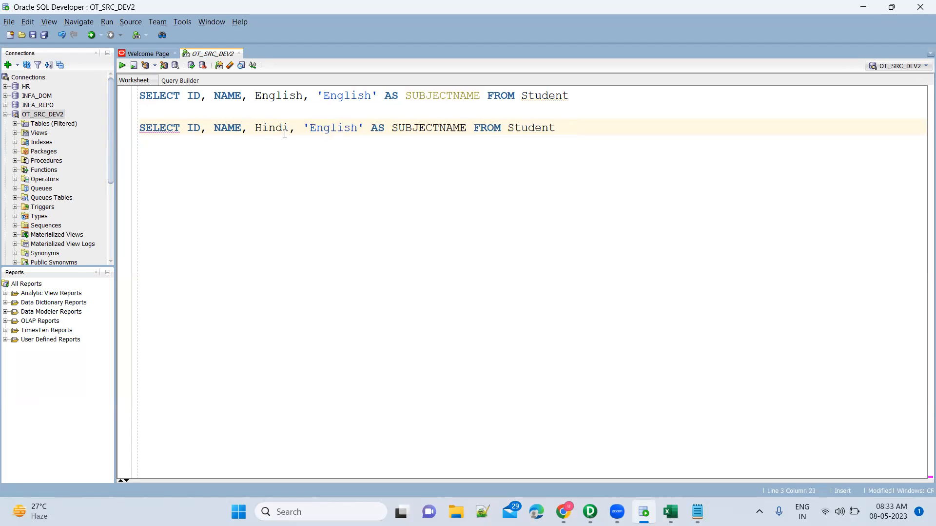
double_click(325, 127)
text(Hindi)
key(Home)
key(Up)
text(UNION ALL)
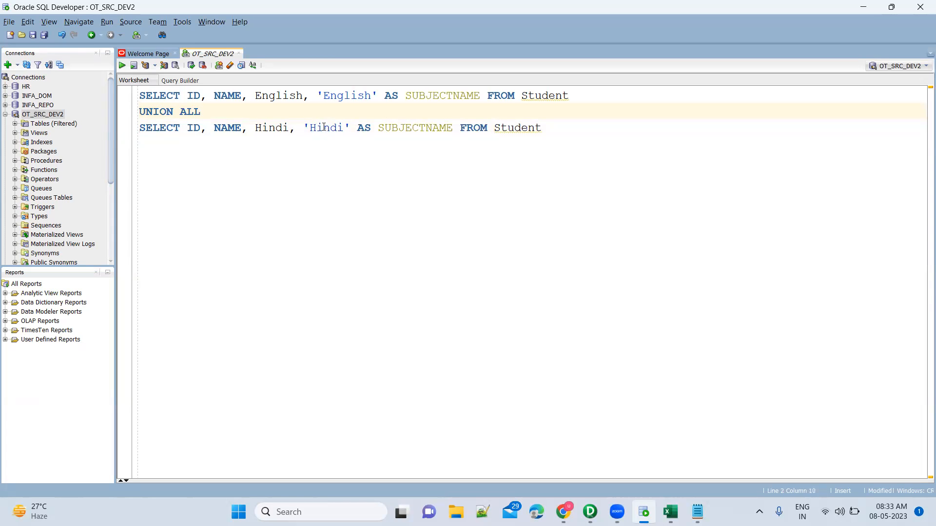
Step: Append UNION and a third copy of the SELECT statement with Mathematics as its marks column and 'Mathematics' as SUBJECTNAME
click(551, 132)
key(Return)
text(UNION)
key(Return)
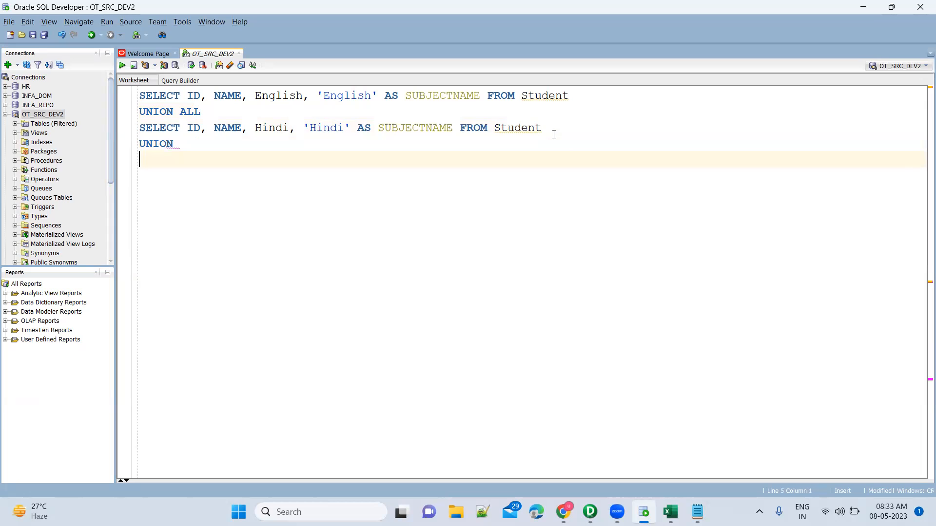
text(SELECT ID, NAME, English, 'English' AS SUBJECTNAME FROM Student)
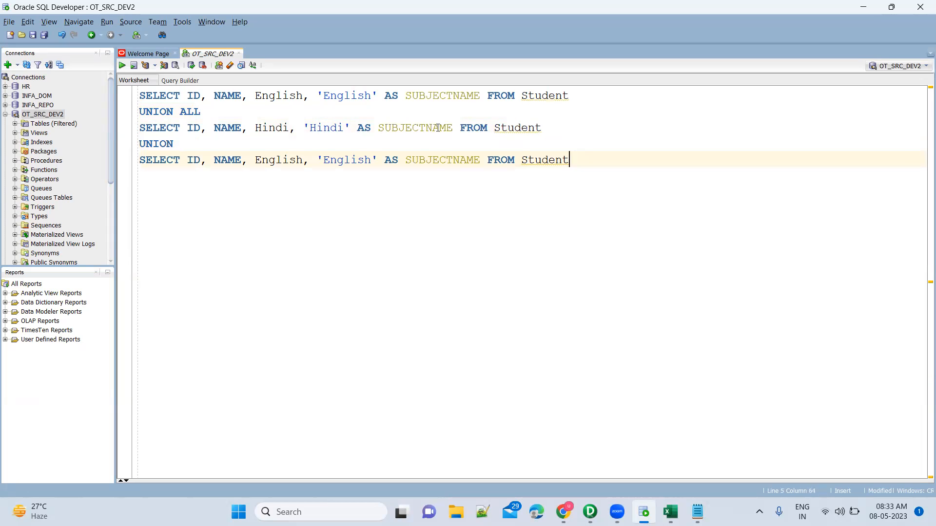
double_click(297, 161)
text(Mathemati)
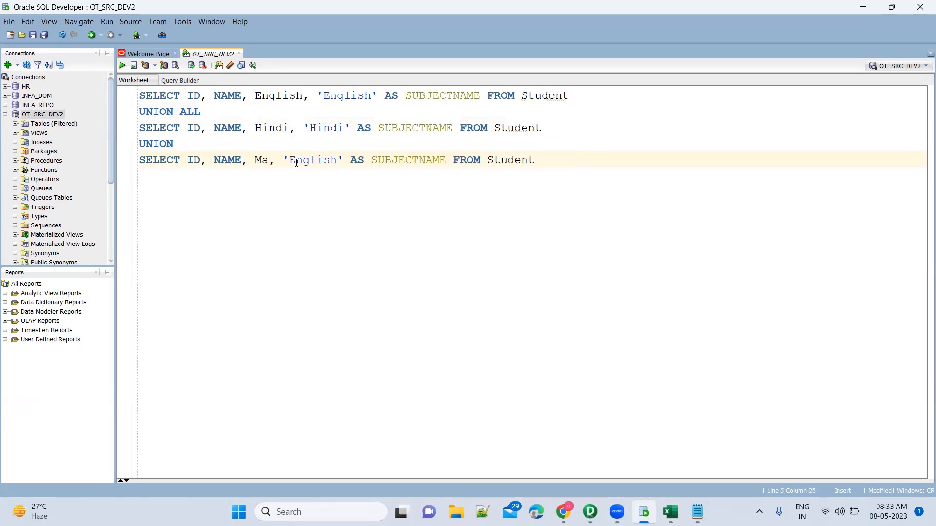
text(cs)
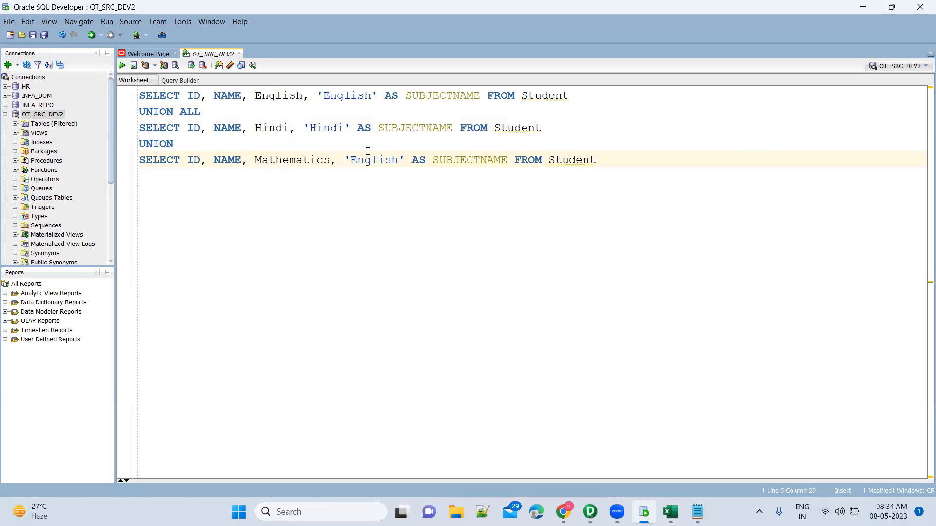
double_click(381, 160)
text(Mathematics)
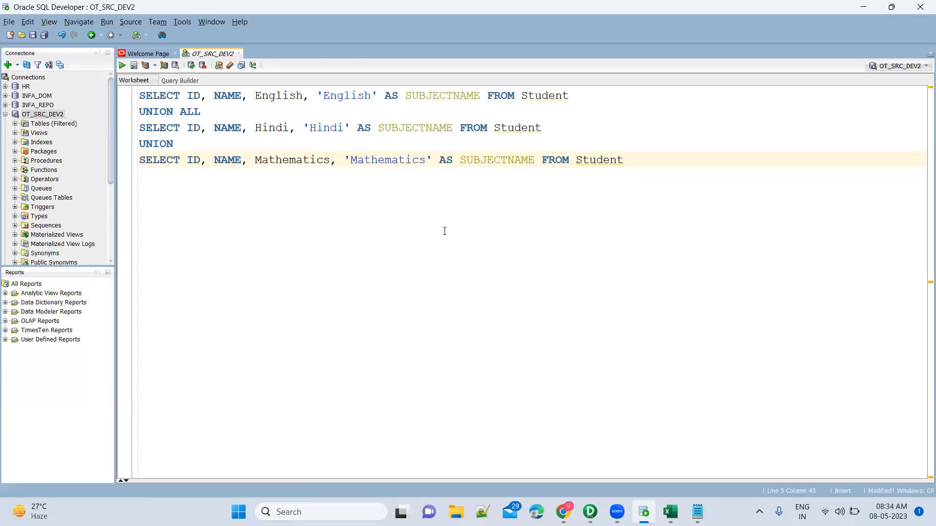
key(super)
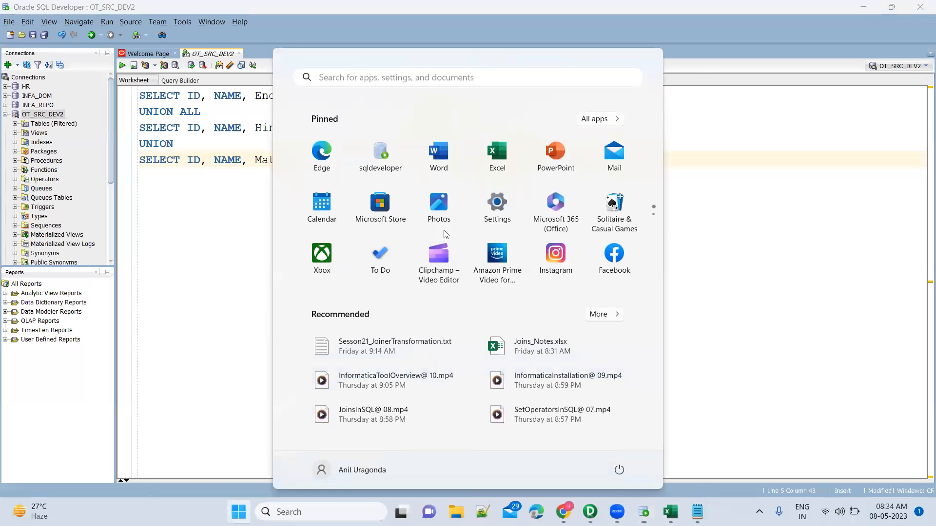
text(paint)
key(Return)
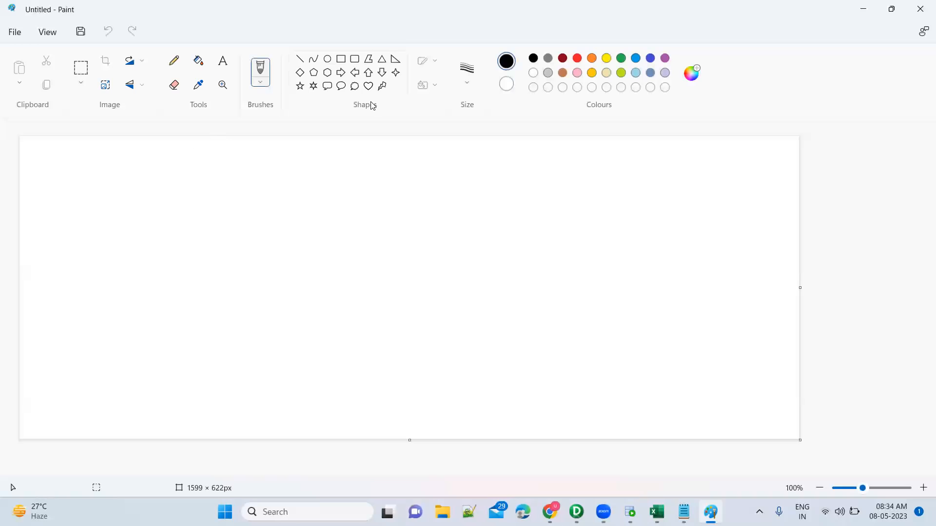
click(341, 59)
drag(42, 214, 125, 262)
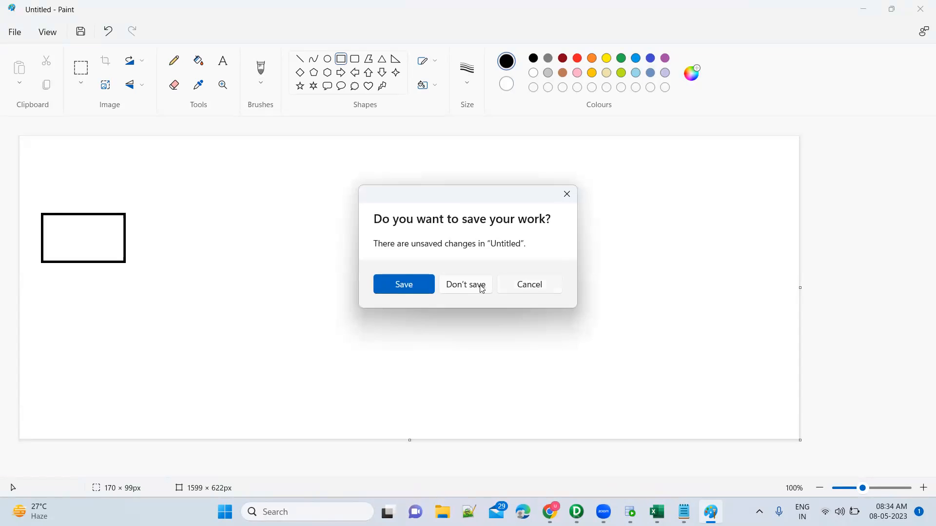
click(467, 285)
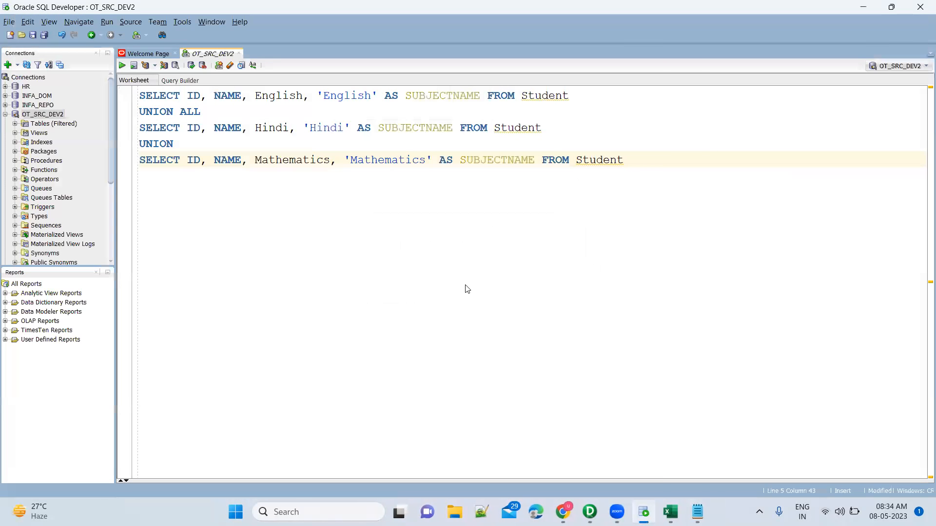
Step: Switch to Word and create a blank document
key(super)
text(word)
key(Return)
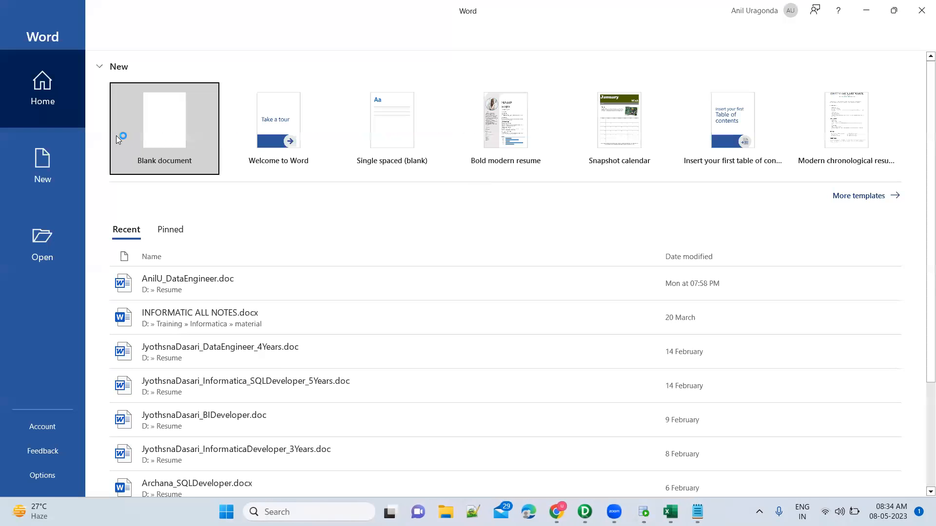
click(168, 140)
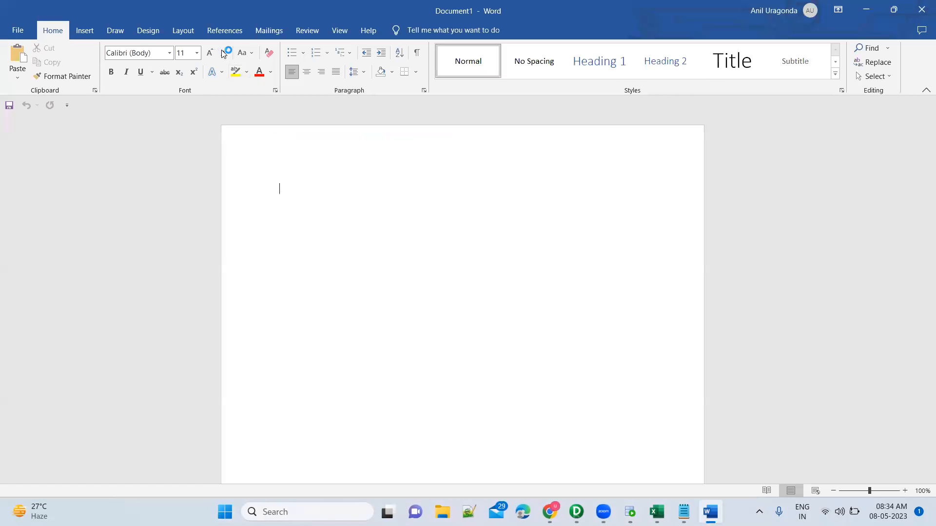
Step: Insert a 2.54 cm rounded rectangle near the page's upper edge and label it Source
click(79, 32)
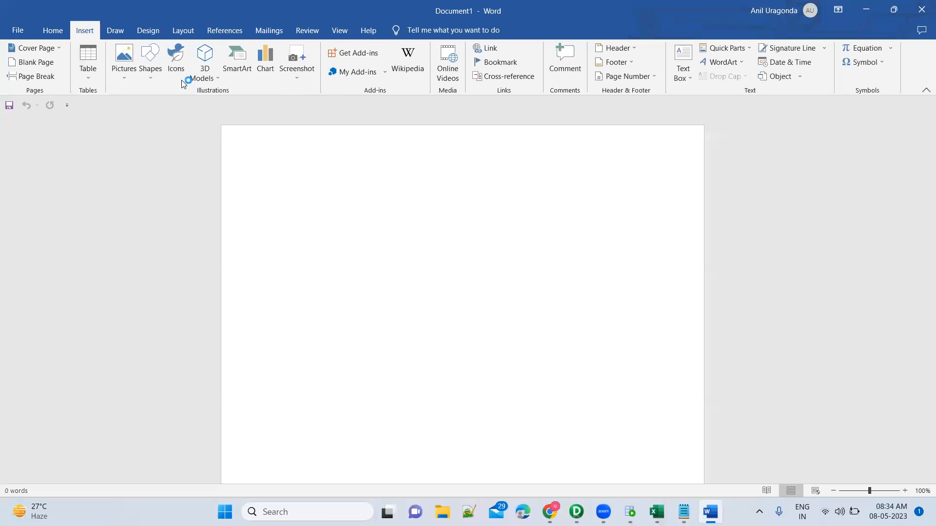
click(150, 76)
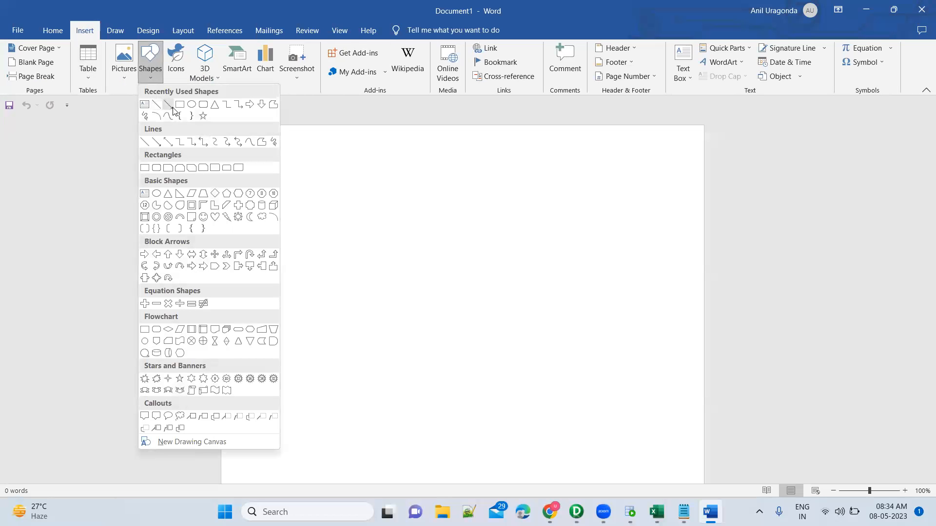
click(204, 104)
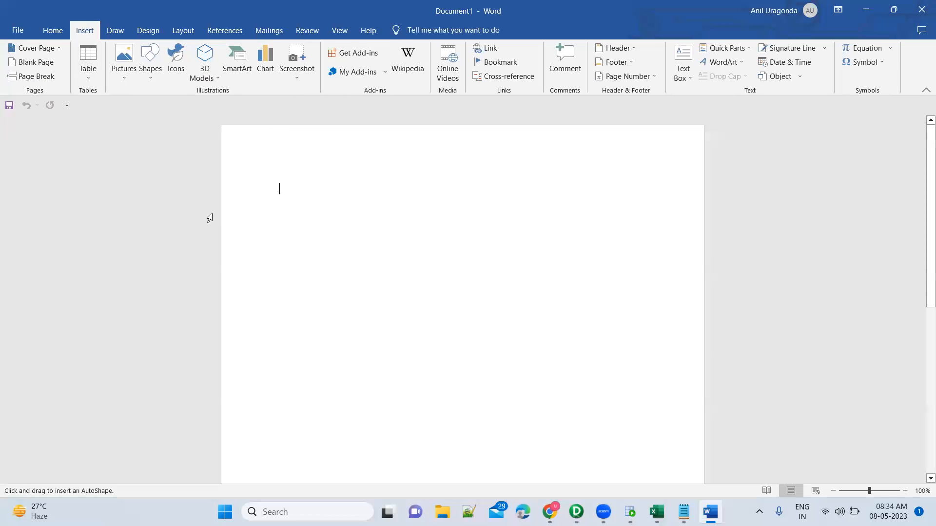
click(250, 211)
text(Source)
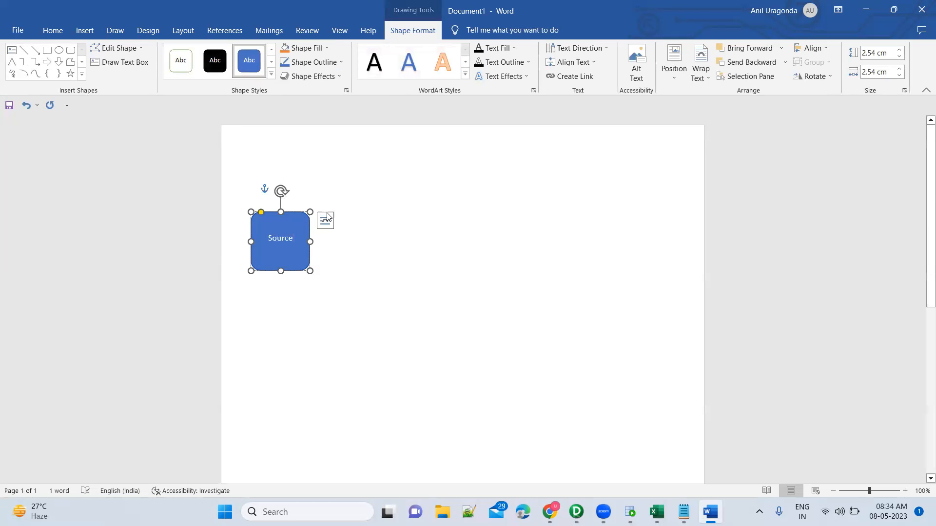
click(352, 252)
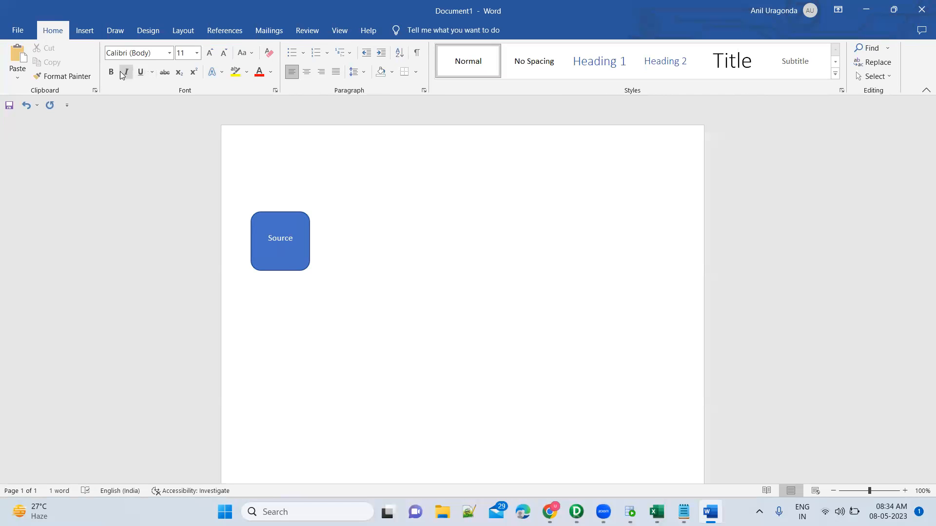
Step: Insert a second 2.54 cm rounded rectangle beside the Source shape and label it SQ
click(84, 32)
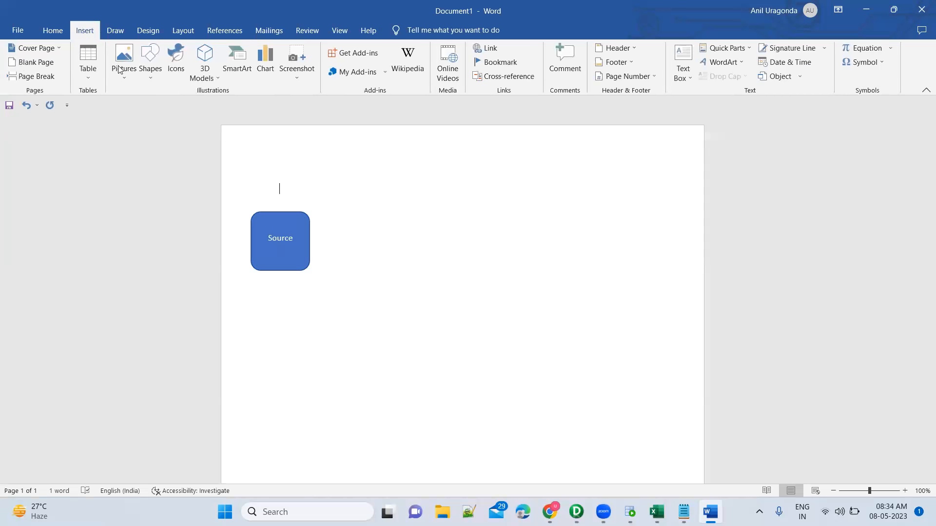
click(151, 83)
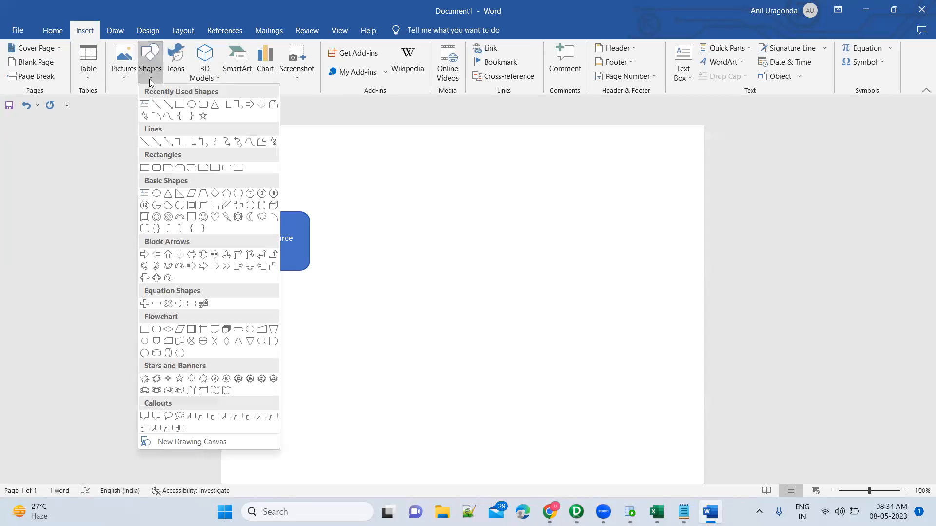
click(203, 105)
click(343, 215)
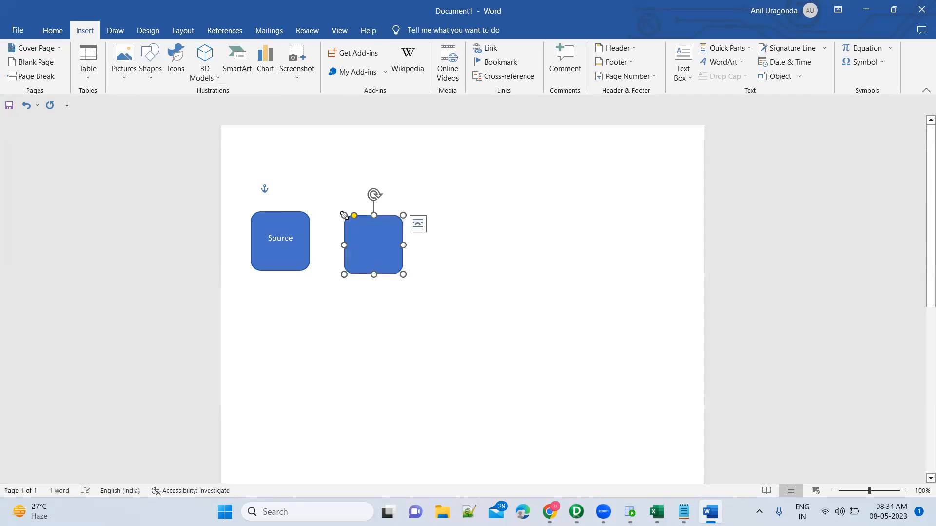
text(SQ)
key(Return)
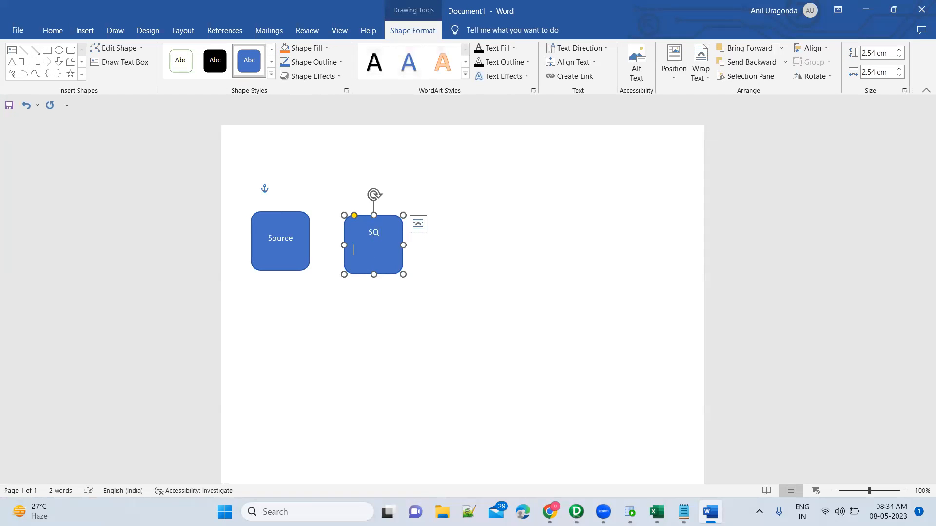
key(BackSpace)
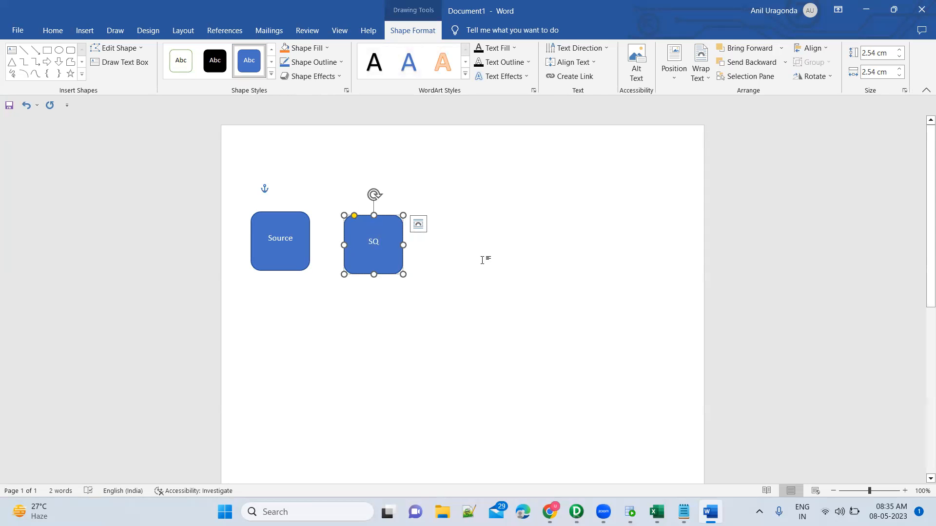
click(482, 260)
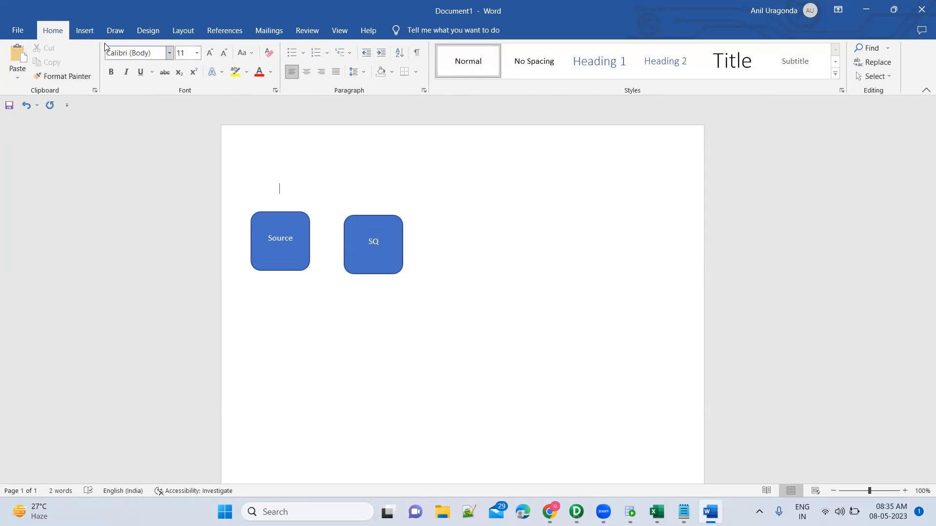
Step: Insert a third rounded rectangle beyond the SQ shape and enter Expression, StudentID and Name on separate lines in it
click(85, 30)
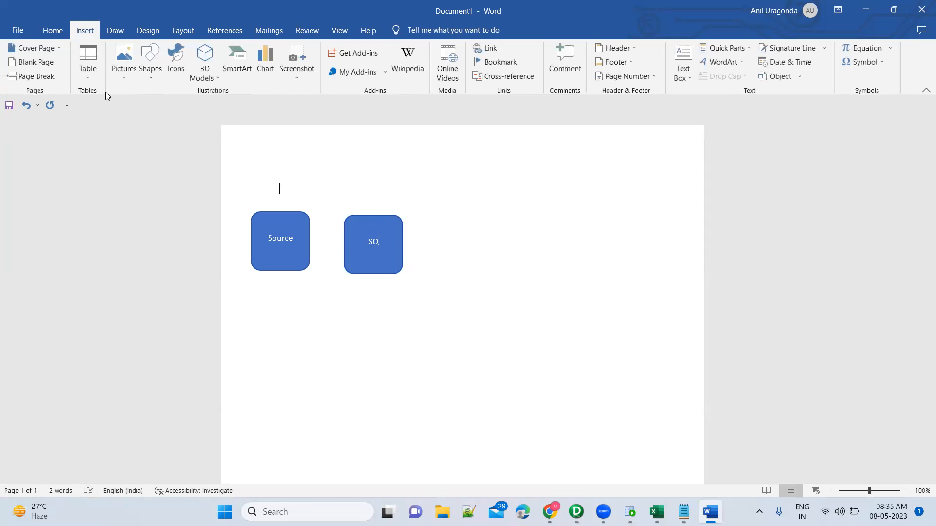
click(149, 73)
click(201, 113)
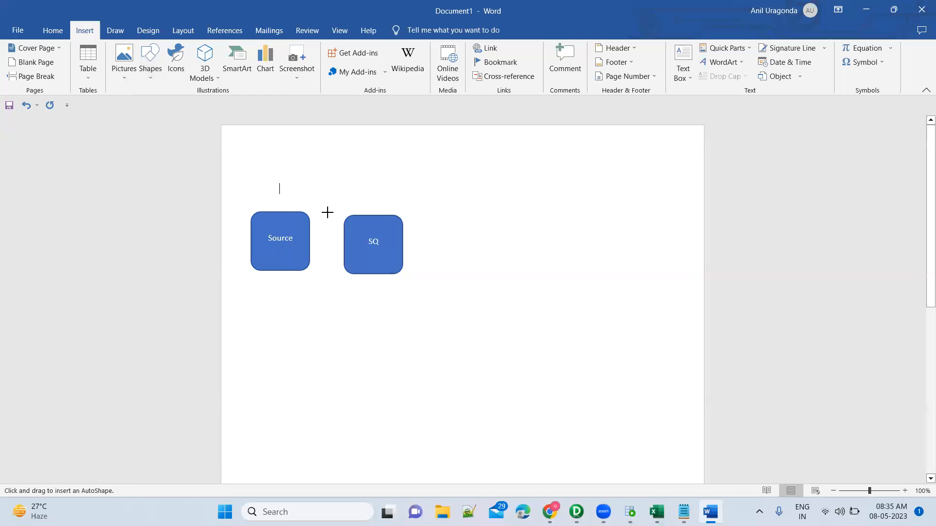
click(457, 216)
text(Expression)
key(Return)
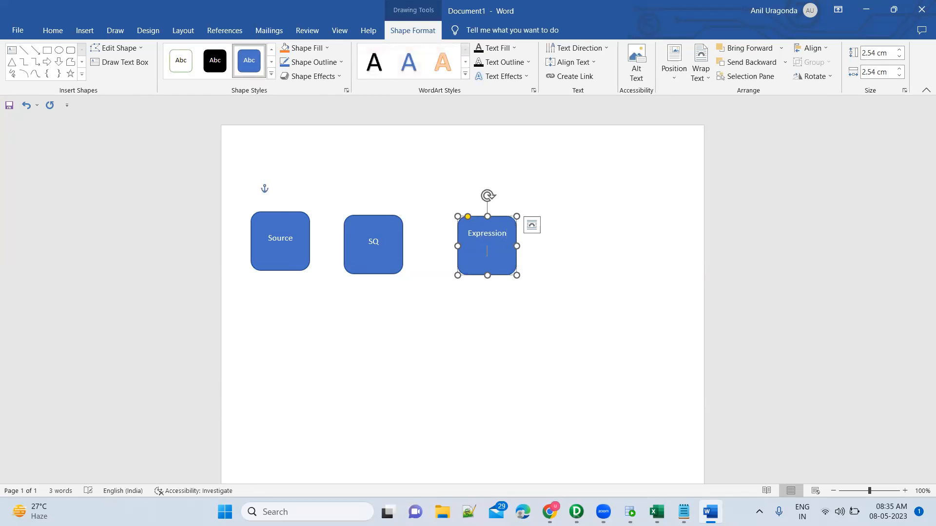
text(StudentID)
key(Return)
text(Name)
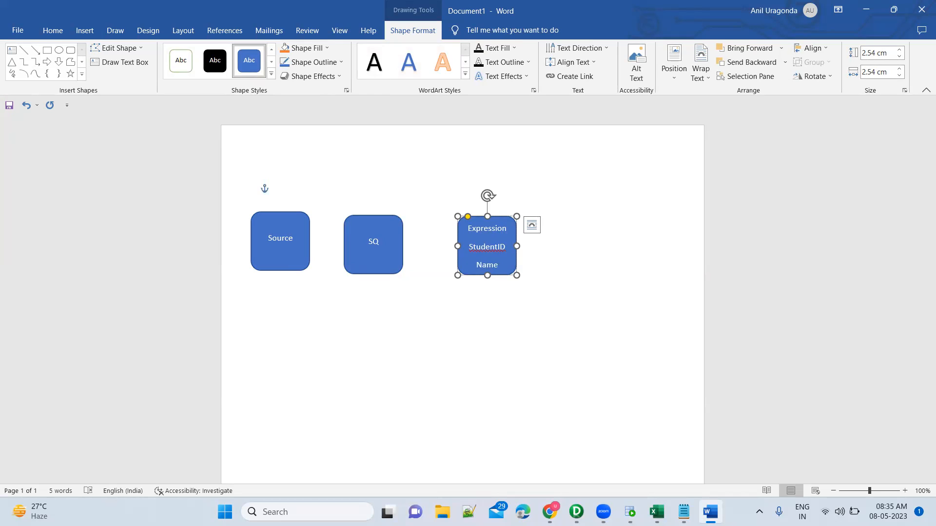
Step: Stretch the Expression shape to 4.78 cm high and add the lines English and NewPort – Subject below Name
drag(487, 276, 490, 327)
click(503, 269)
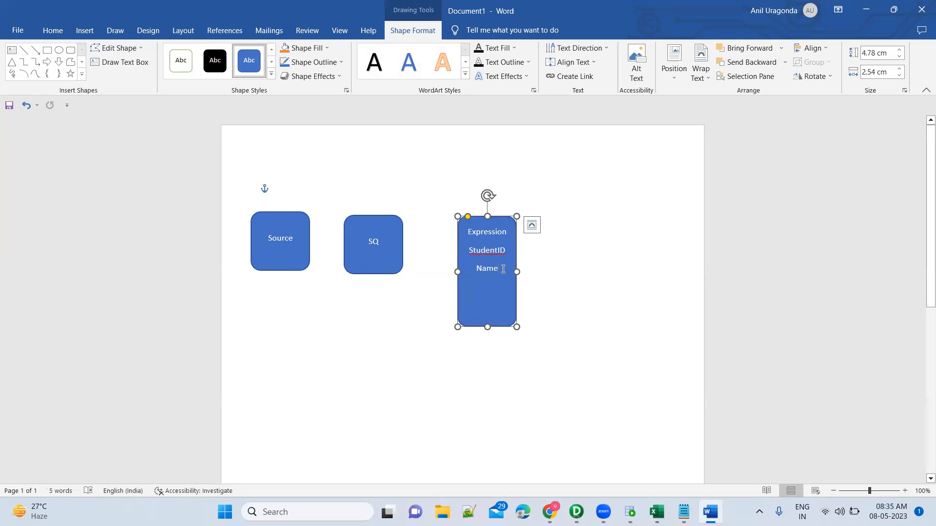
key(Return)
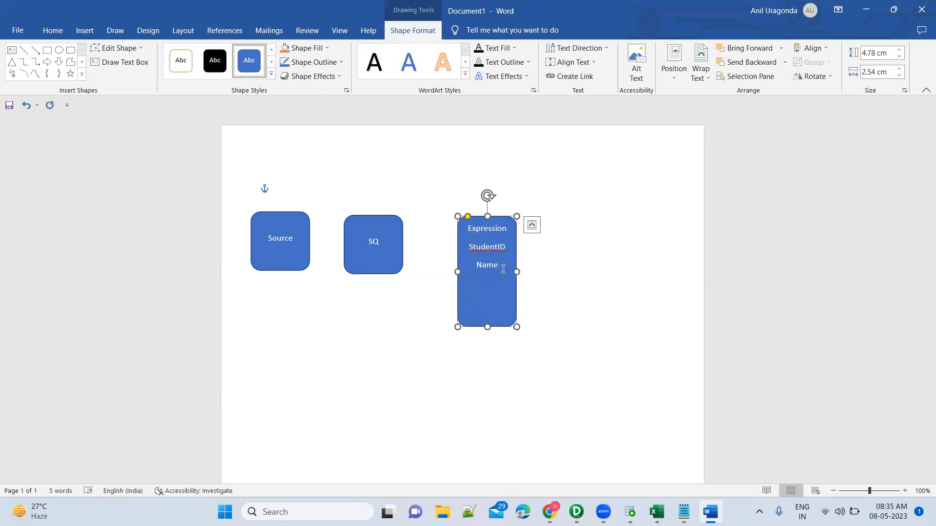
text(English)
text(NewPort)
text( -)
text( Subject)
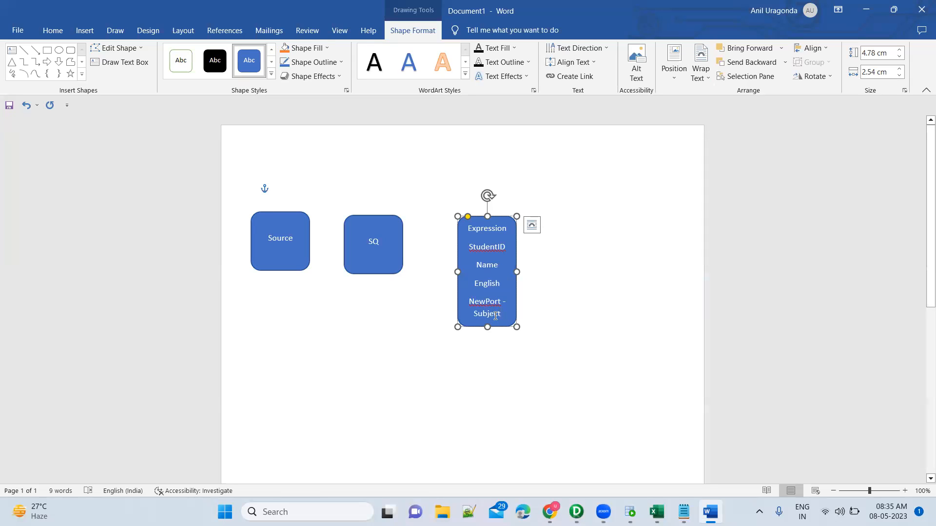
text( ())
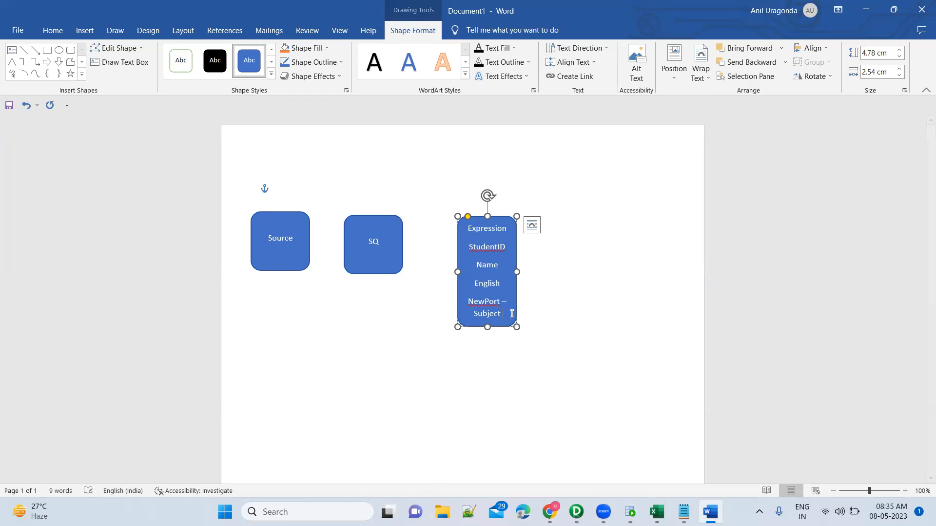
Step: Append ('English') to the NewPort – Subject line and extend the Expression shape's height to 6.14 cm
key(BackSpace)
key(BackSpace)
key(BackSpace)
drag(487, 334, 487, 365)
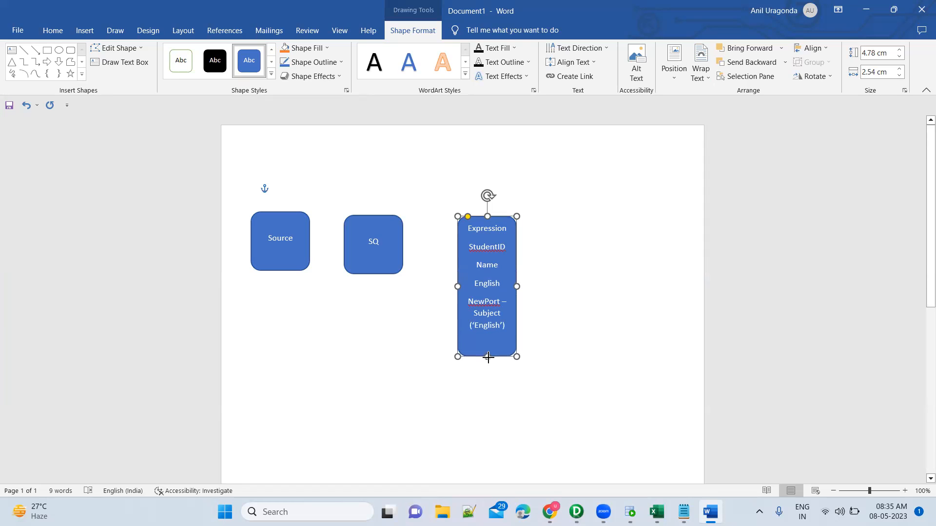
Step: Add (Marks) after the English port in the Expression shape
double_click(485, 247)
double_click(487, 266)
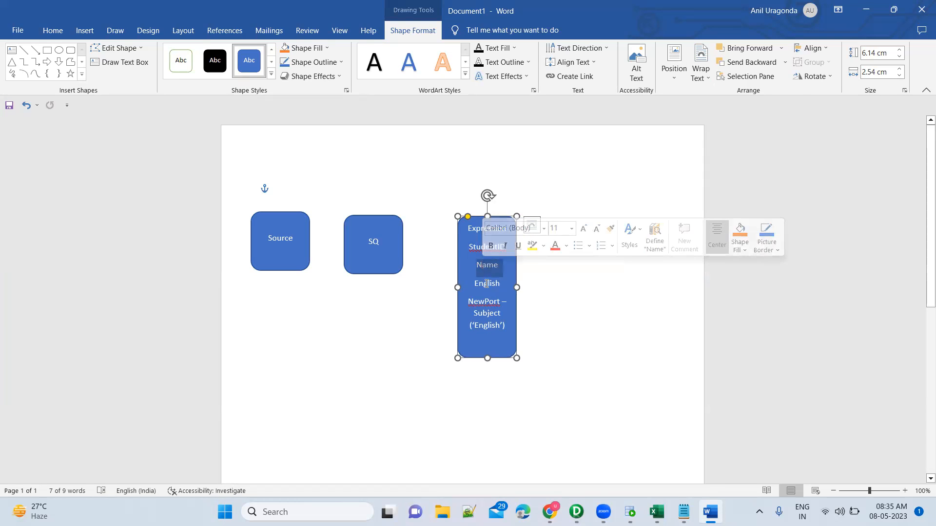
double_click(487, 284)
click(502, 284)
text((Marks))
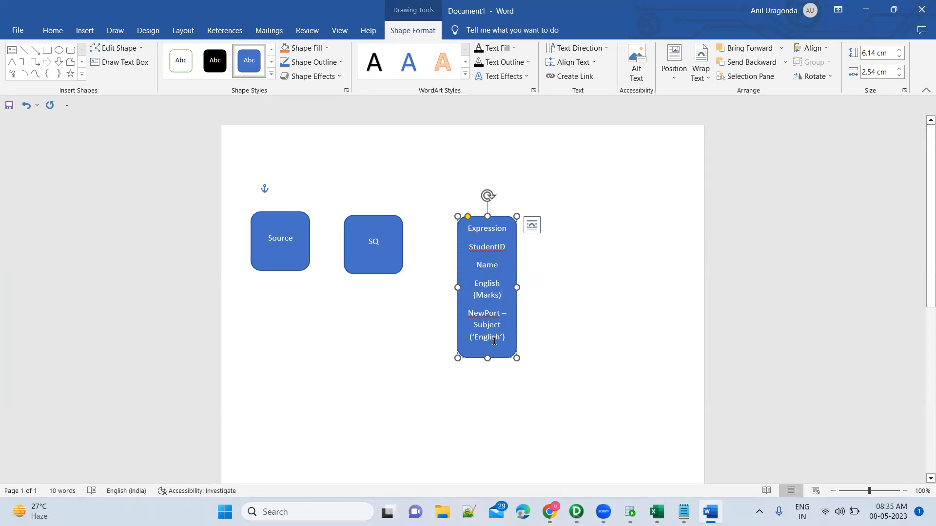
click(591, 281)
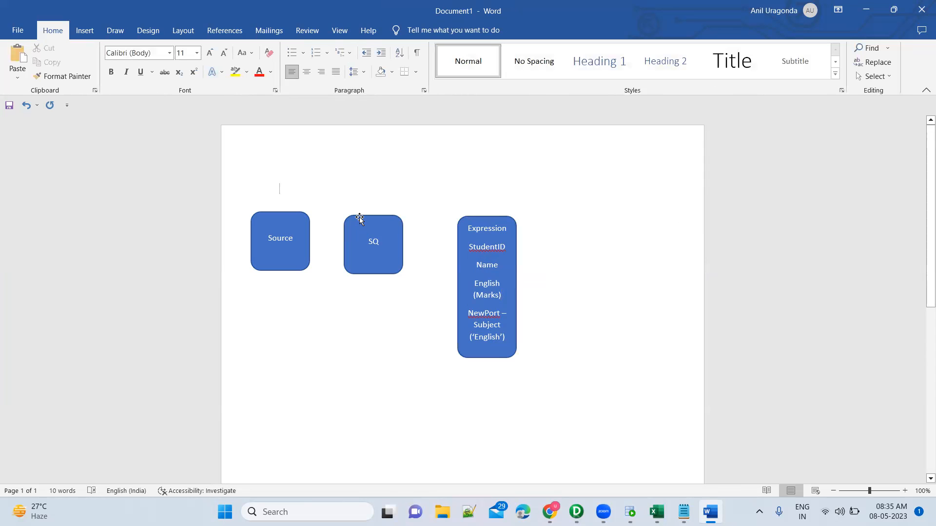
Step: Insert a 2.54 cm rounded rectangle beyond the Expression shape and label it Target
click(84, 30)
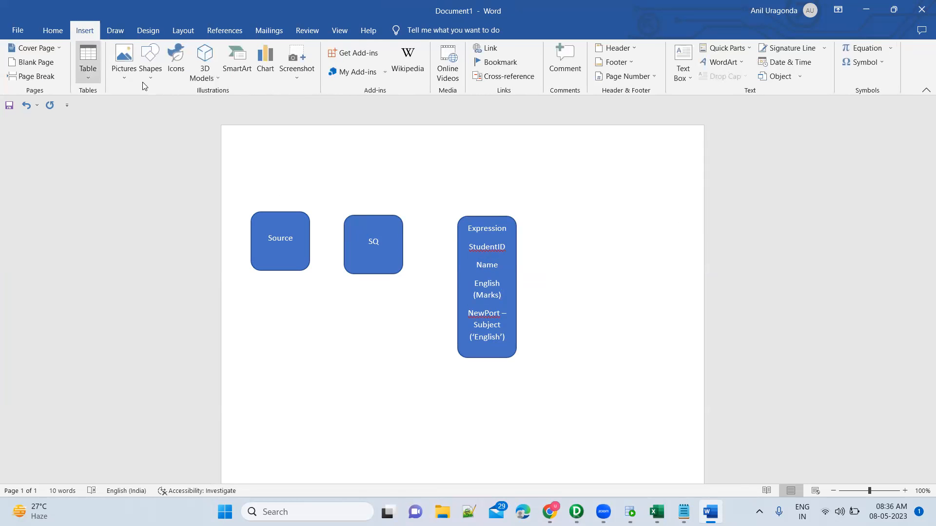
click(151, 61)
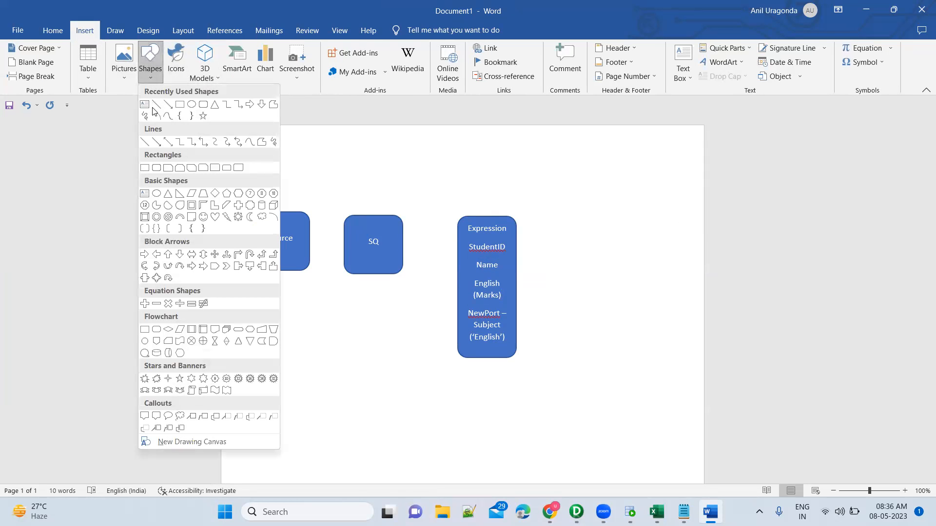
click(201, 106)
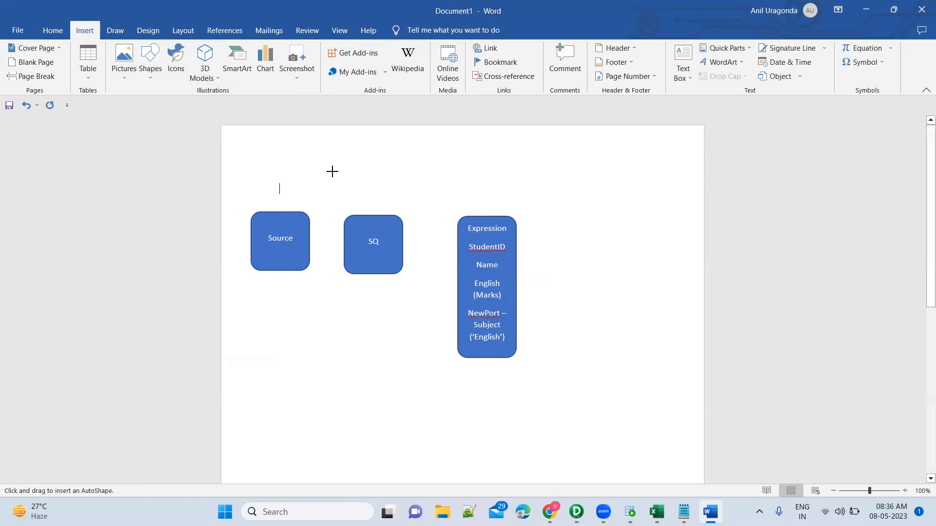
click(624, 220)
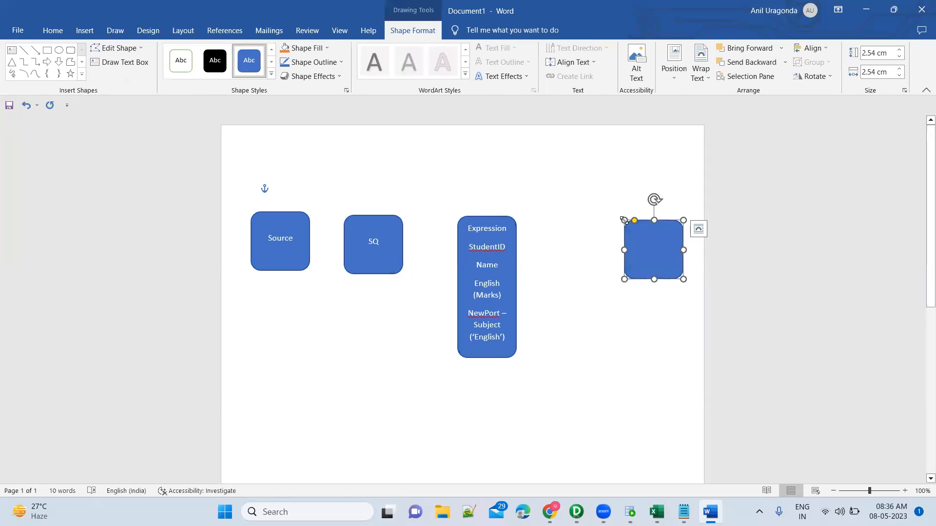
text(Tr=a)
key(BackSpace)
key(BackSpace)
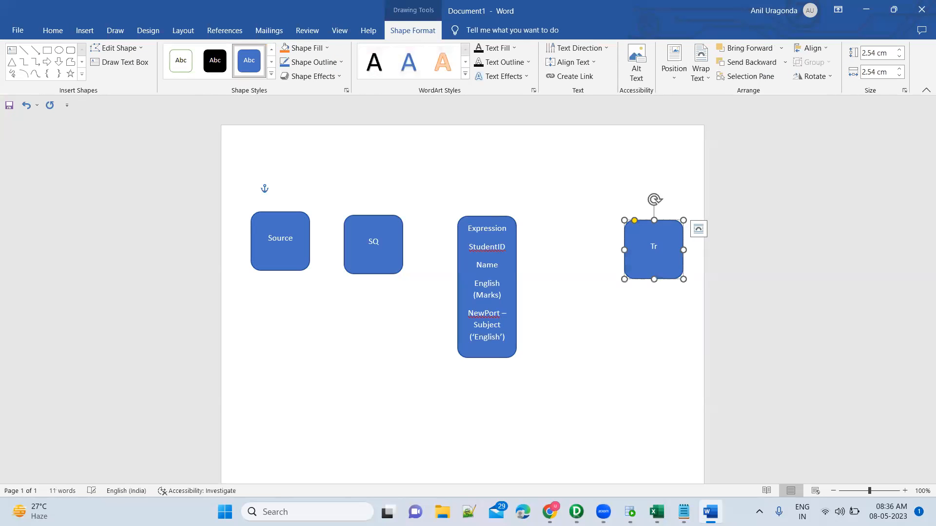
text(get)
key(Return)
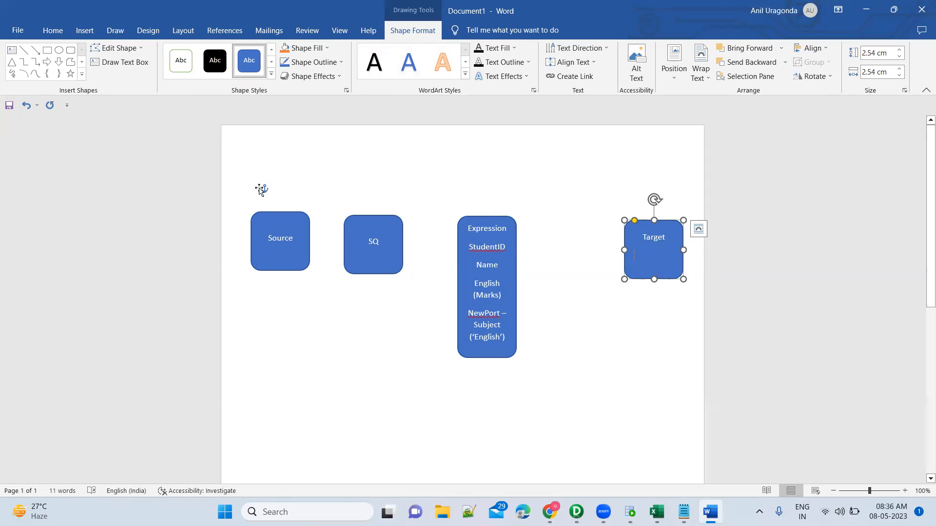
drag(255, 274, 413, 372)
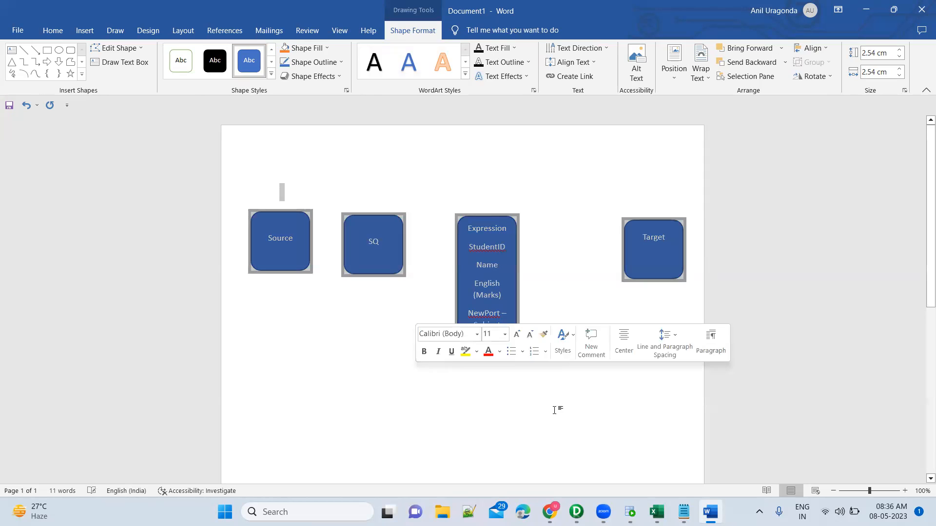
click(555, 411)
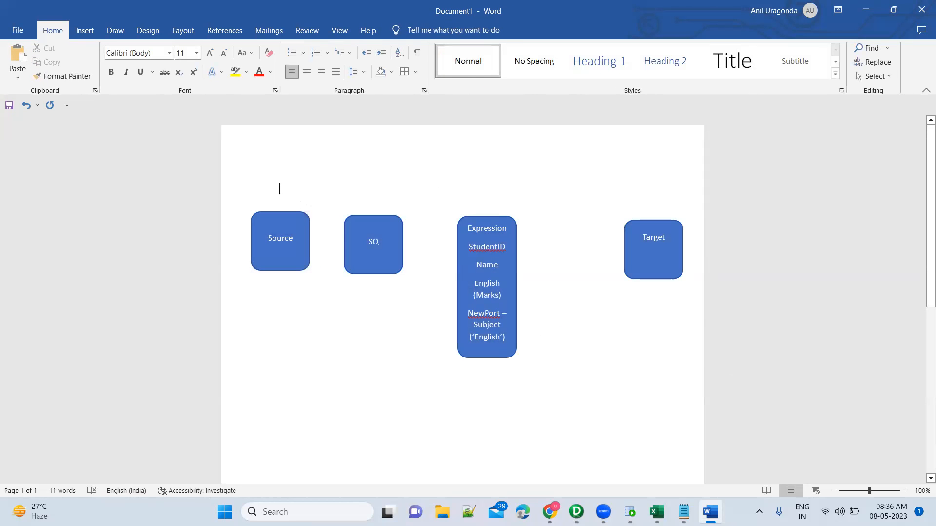
Step: Move the Expression shape up near the page's upper edge and place a copy of it directly below
click(508, 222)
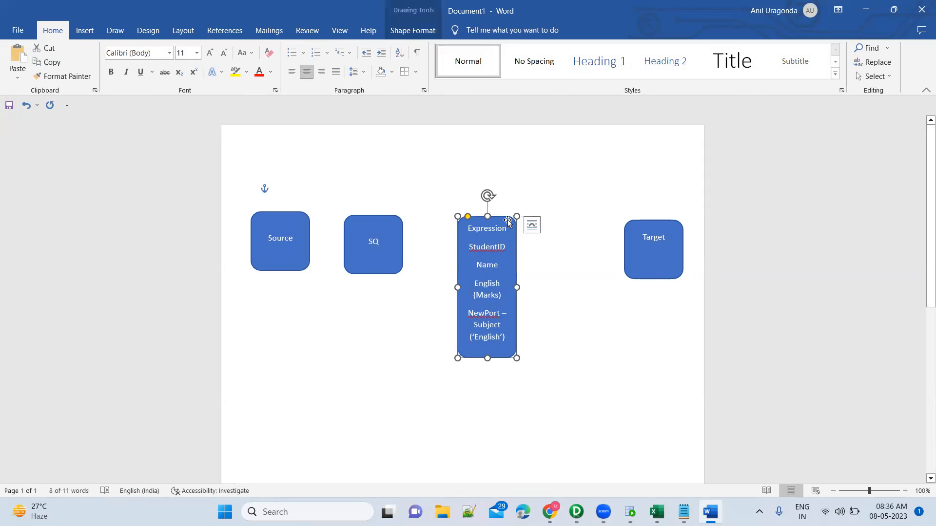
drag(497, 219, 487, 137)
click(492, 330)
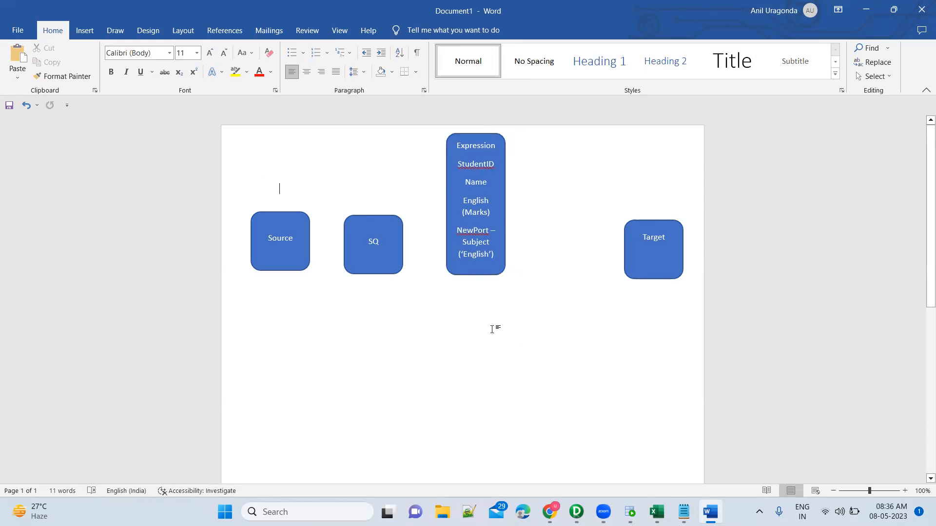
key(ctrl+v)
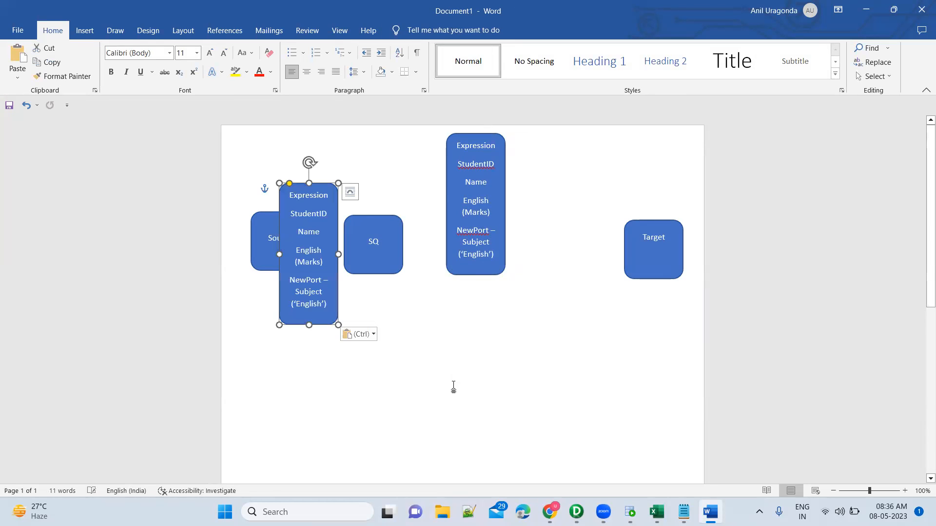
drag(337, 210, 500, 331)
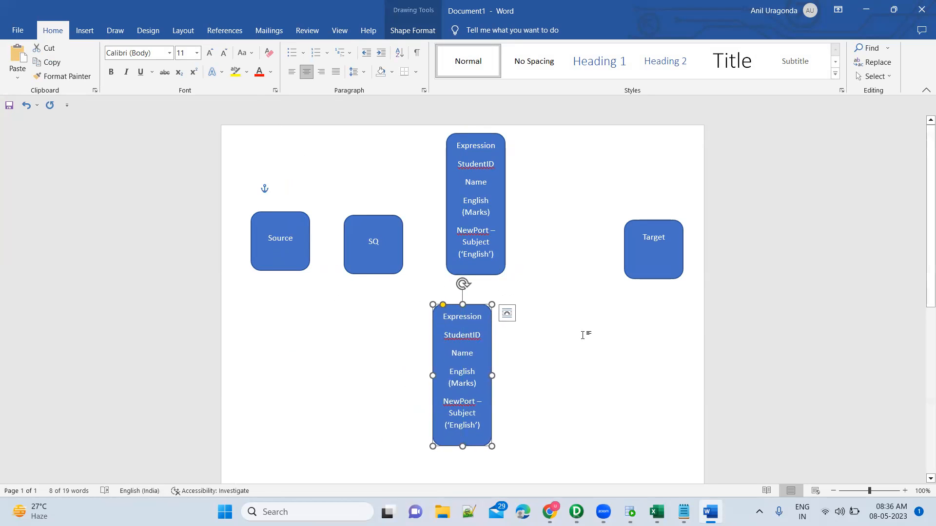
Step: Add two more Expression copies side by side in the lower row and move the Target shape below Source and SQ
key(ctrl+v)
drag(486, 320, 553, 309)
key(ctrl+v)
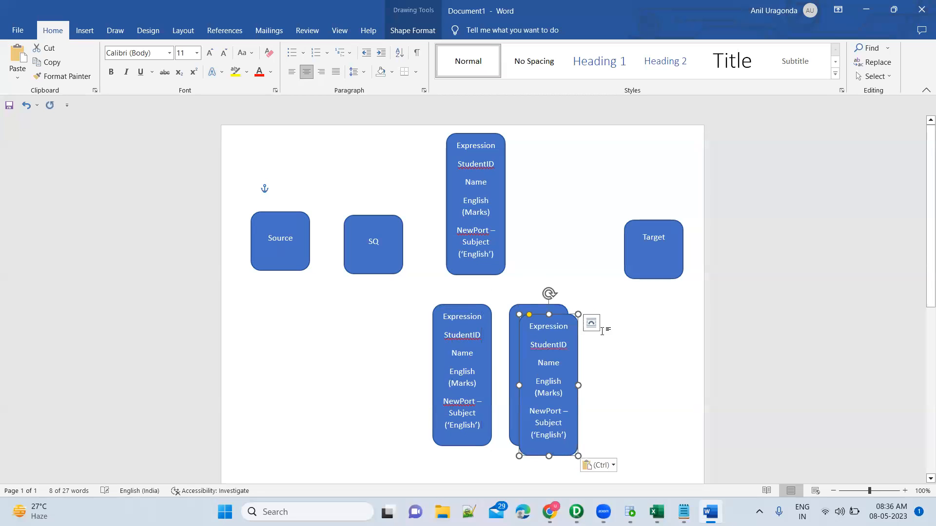
drag(554, 316, 621, 312)
drag(651, 223, 330, 347)
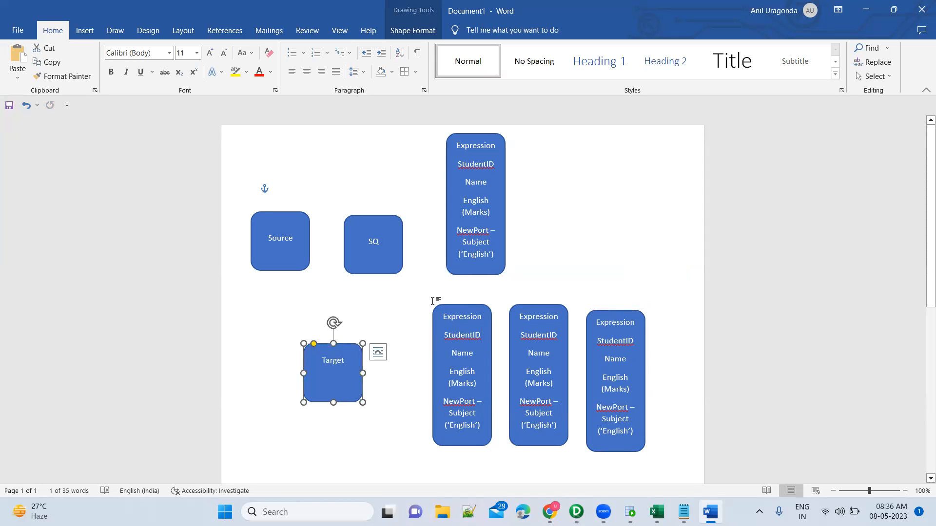
key(Escape)
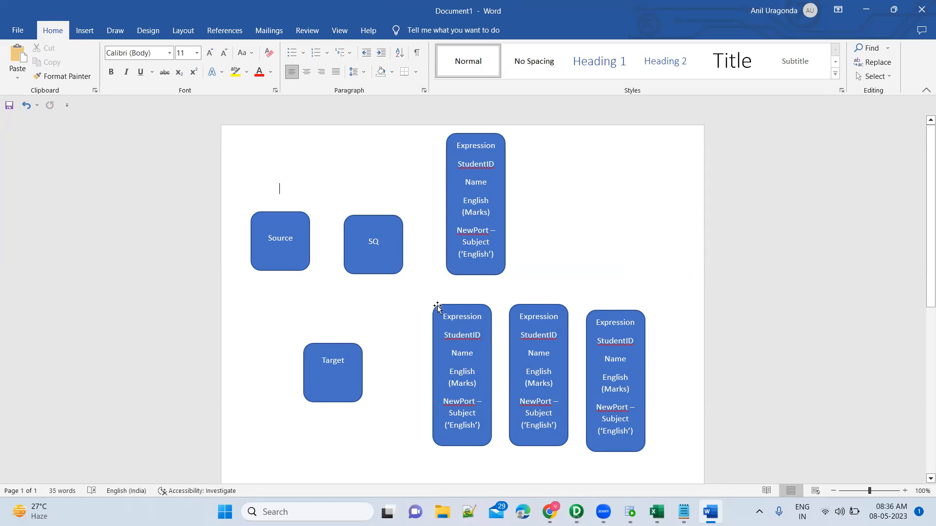
Step: Move the three Expression copies up into one row beside the original Expression shape
click(464, 306)
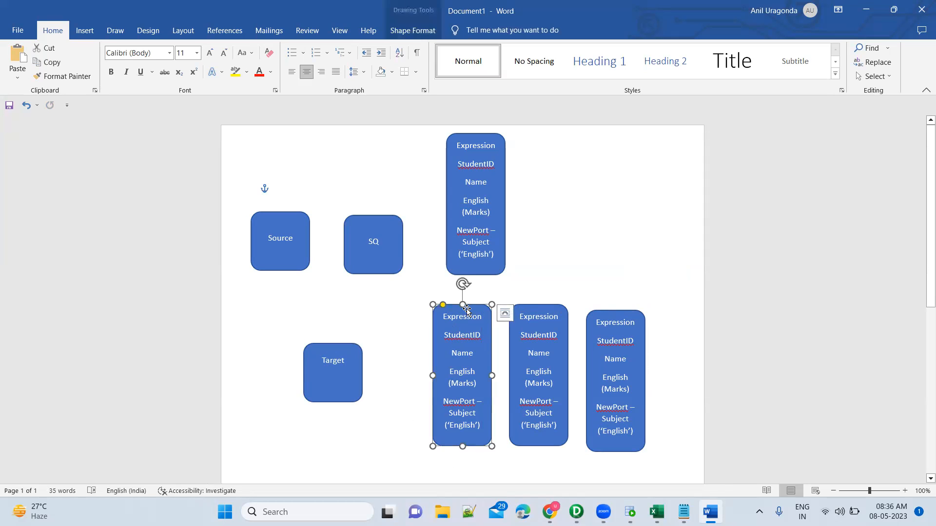
shift+click(539, 306)
shift+click(615, 312)
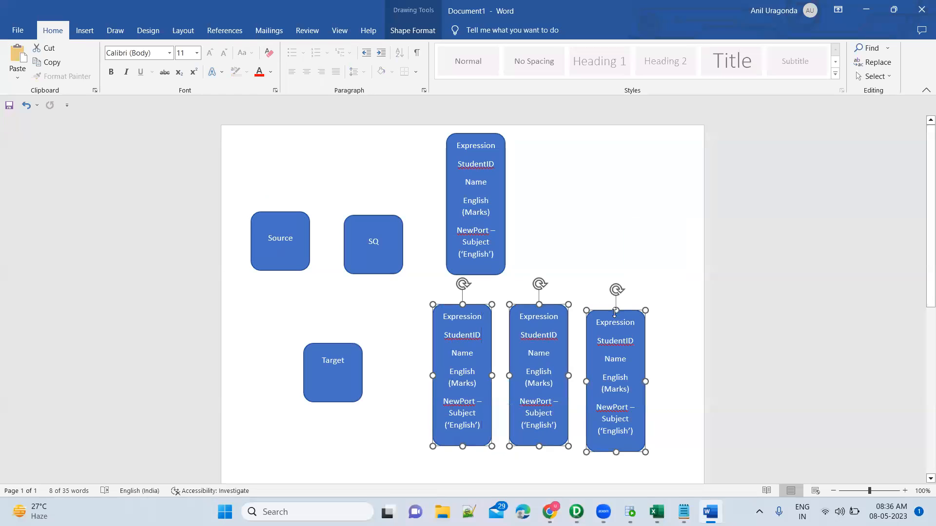
click(536, 306)
drag(530, 306, 542, 141)
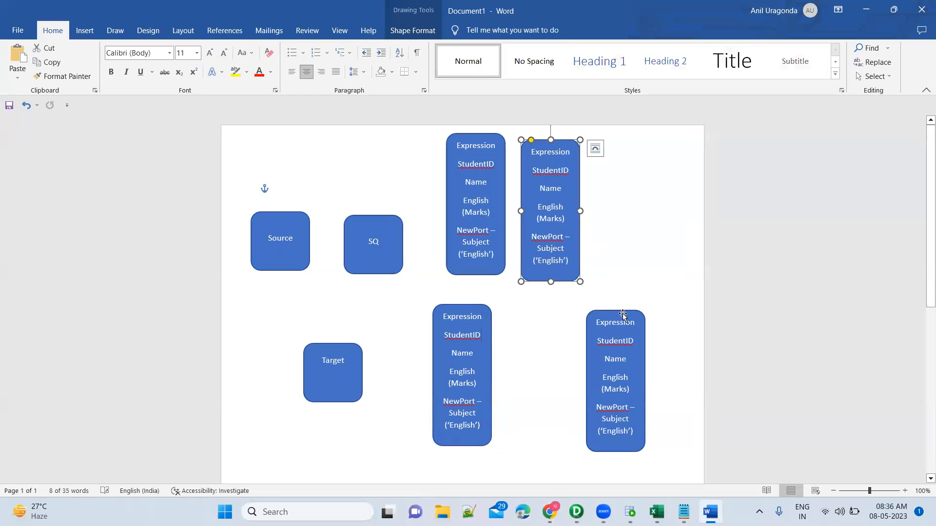
drag(625, 313, 625, 148)
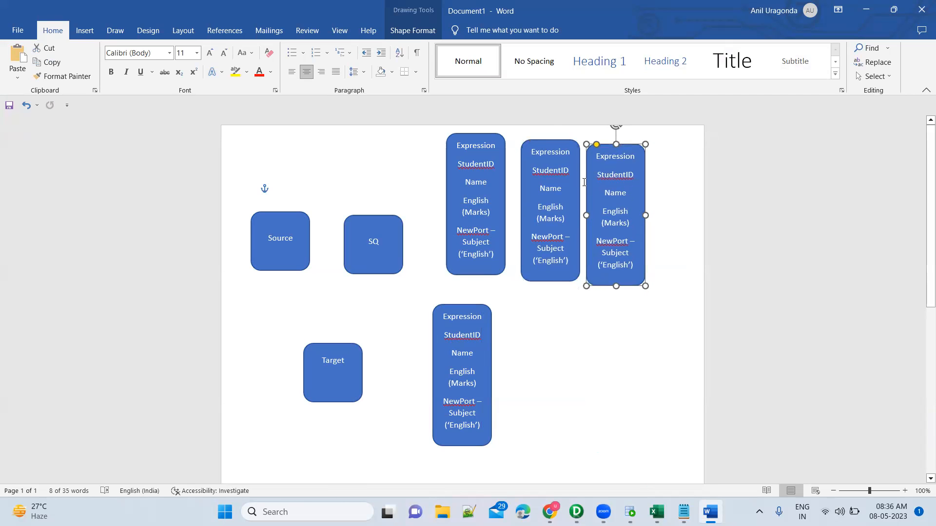
drag(466, 311, 682, 142)
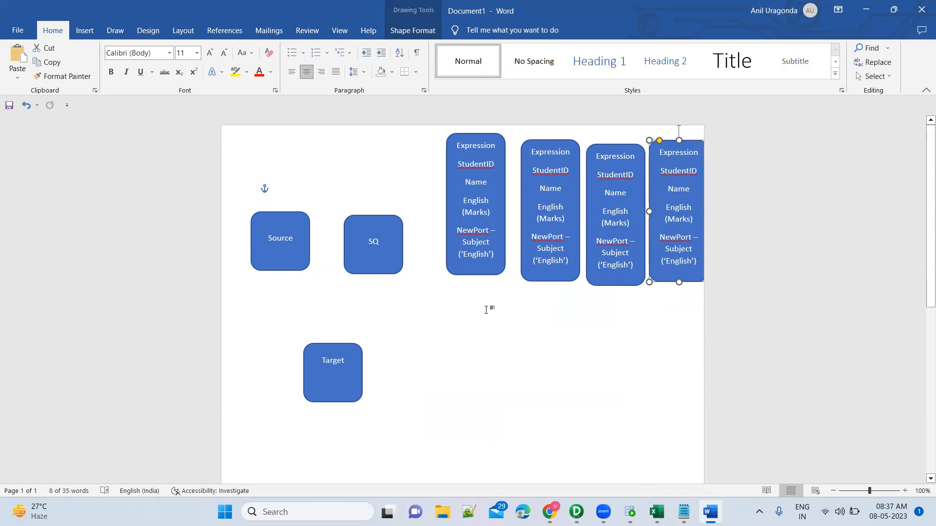
Step: Insert a 2.54 cm rounded rectangle below the row of Expression shapes and label it UNION
click(80, 30)
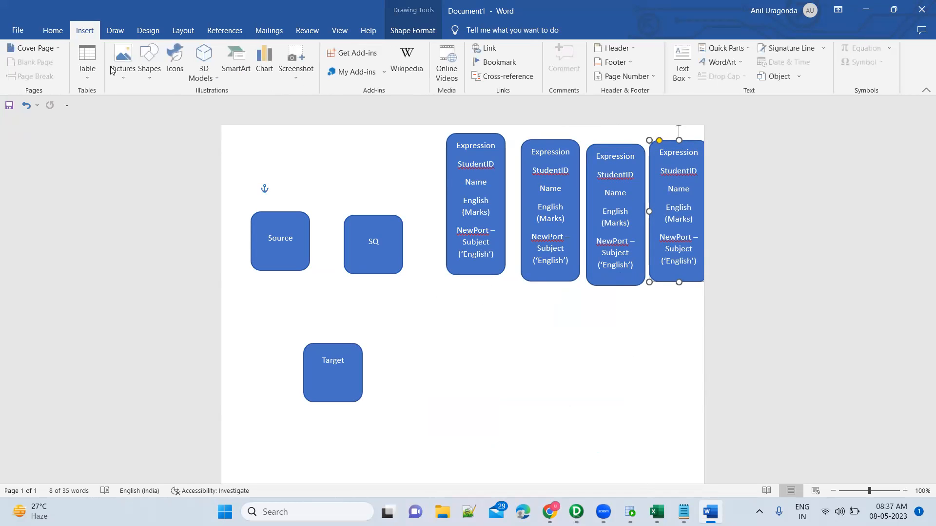
click(151, 73)
click(209, 109)
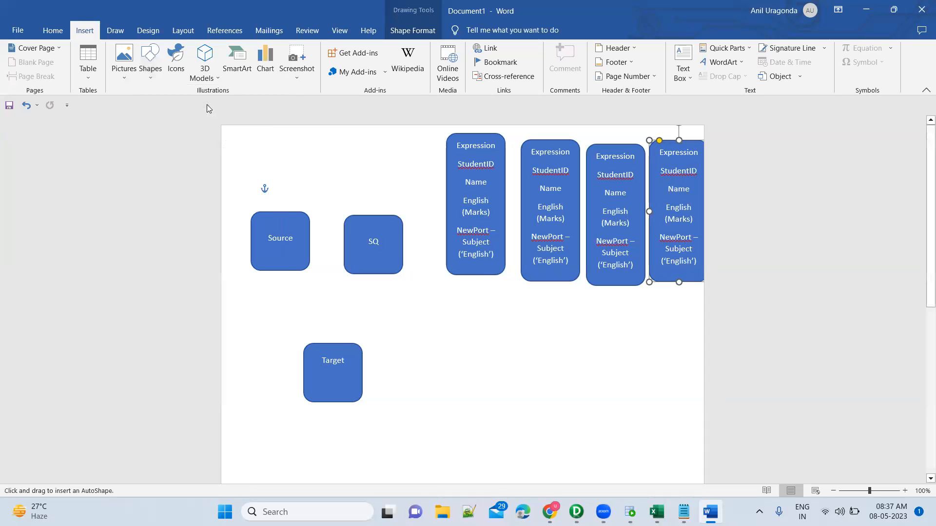
click(523, 334)
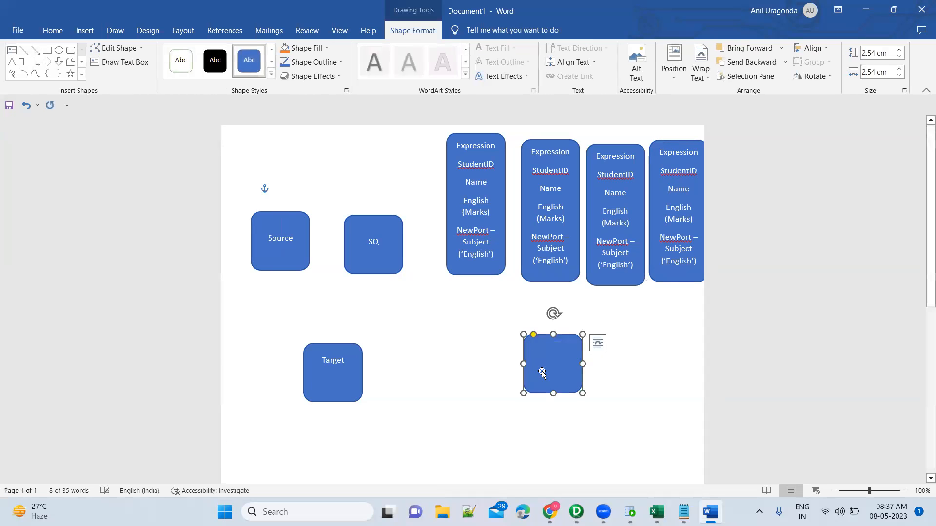
text(UNION)
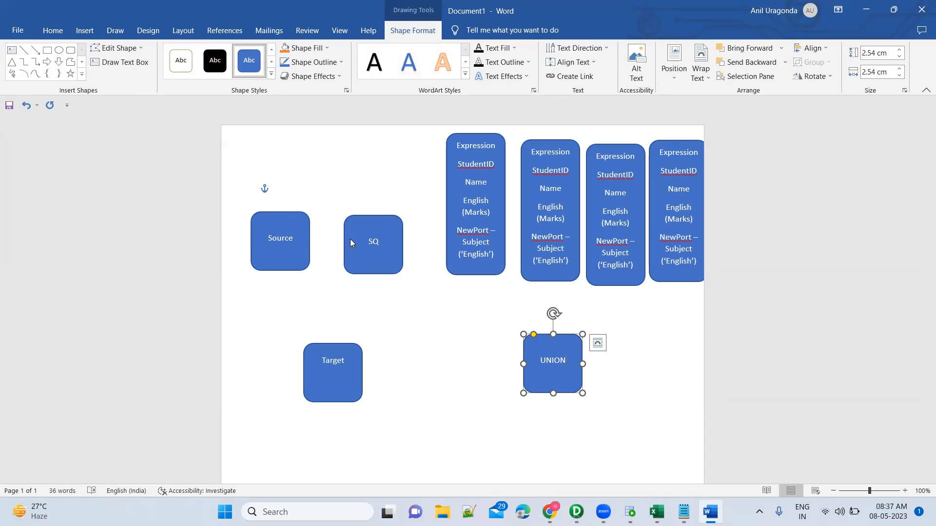
Step: Draw straight arrows from Source to SQ and from SQ to the first Expression shape
click(35, 49)
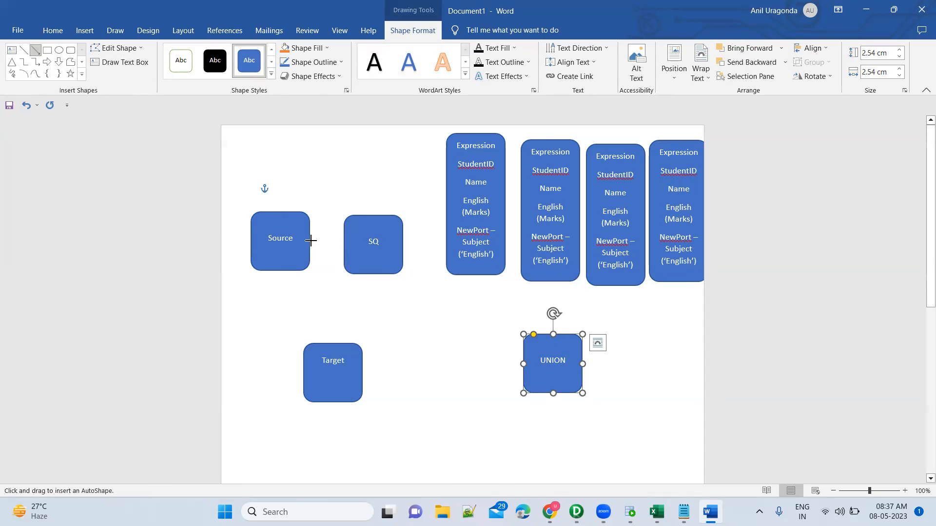
drag(309, 240, 351, 243)
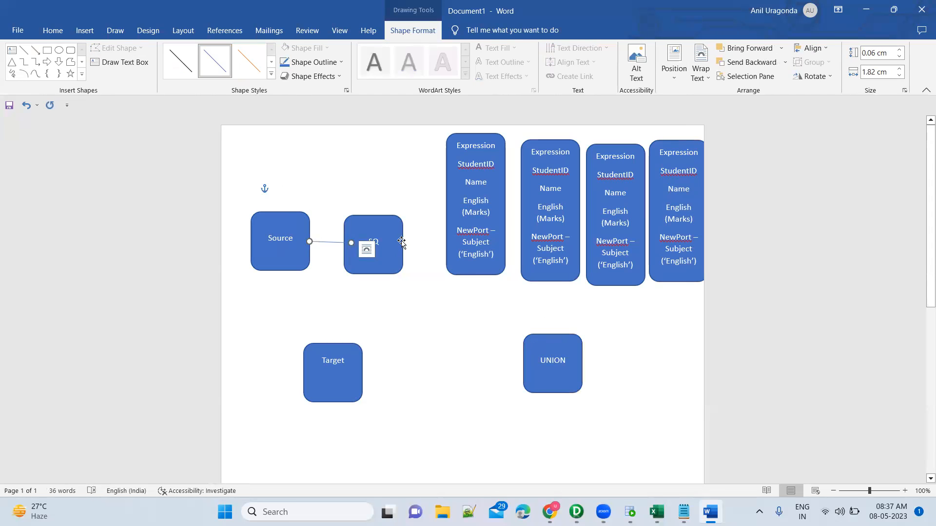
click(35, 50)
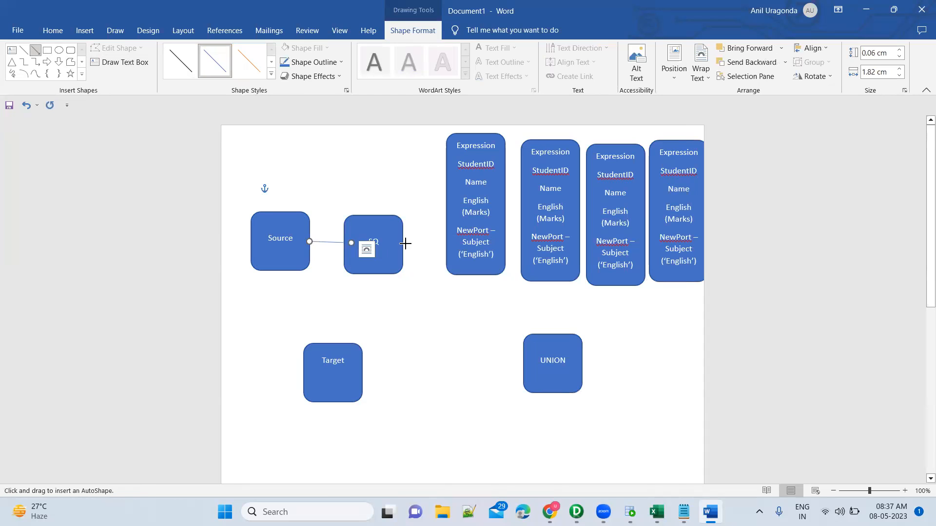
drag(405, 244, 455, 219)
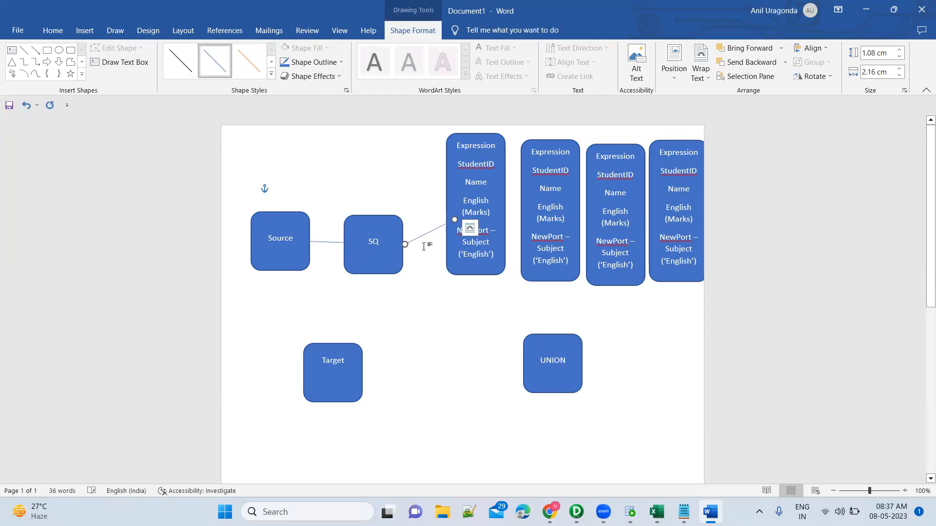
Step: Draw an elbow arrow connector from SQ, routed below the first Expression shape, to the second Expression shape
click(35, 62)
mouse_move(405, 244)
mouse_down()
mouse_move(443, 307)
mouse_move(532, 297)
mouse_move(538, 276)
mouse_move(519, 213)
mouse_up()
drag(555, 316, 552, 282)
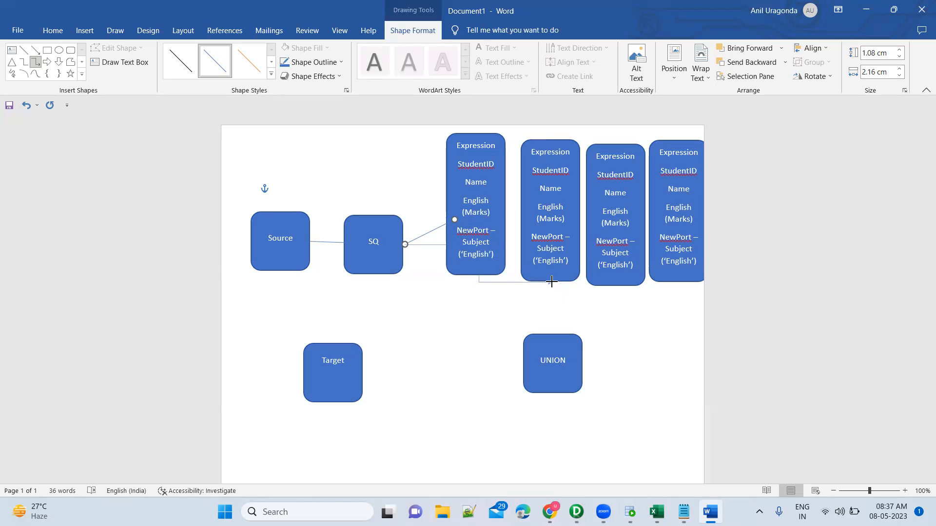
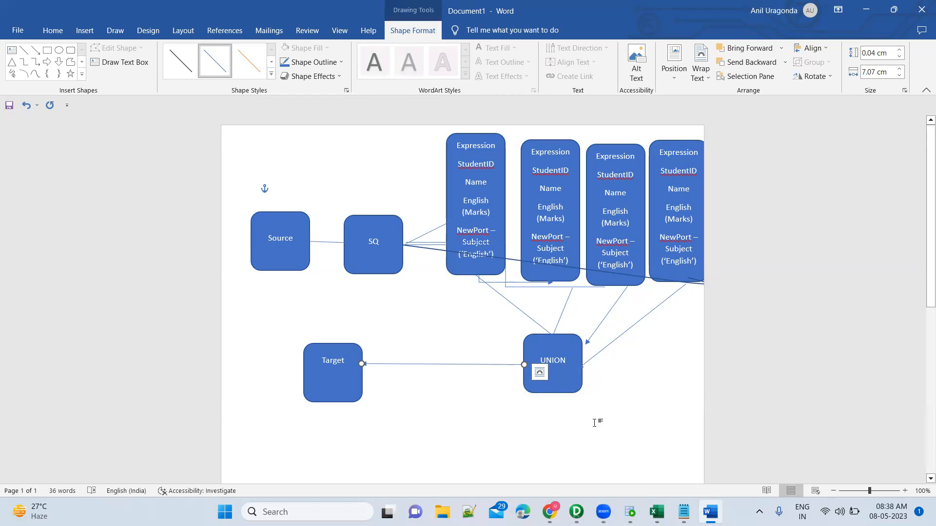
Step: Switch to PowerCenter Designer and link SQ_NormalizerFileData's StudentID, StudentName and five subject ports to the Normalizer's StudentID_in, StudentName_in and Marks_in1 to Marks_in5
click(574, 509)
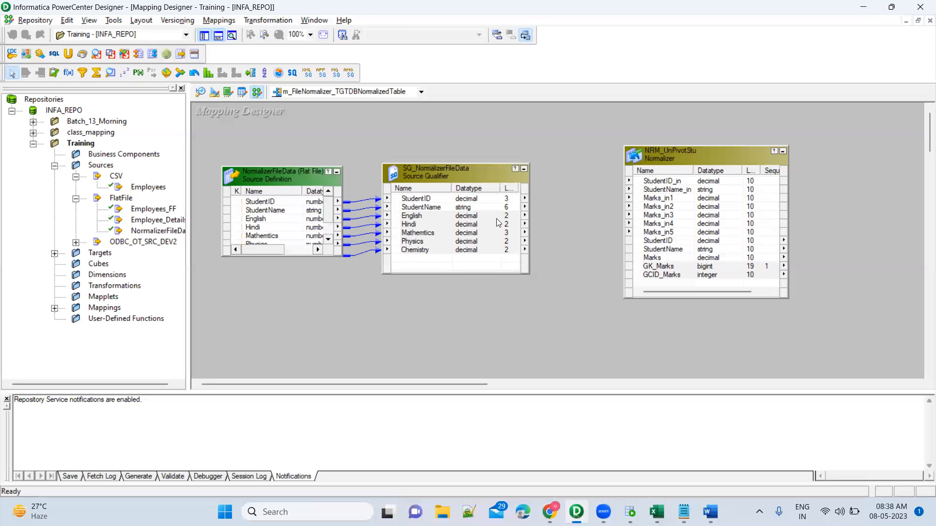
drag(440, 198, 669, 181)
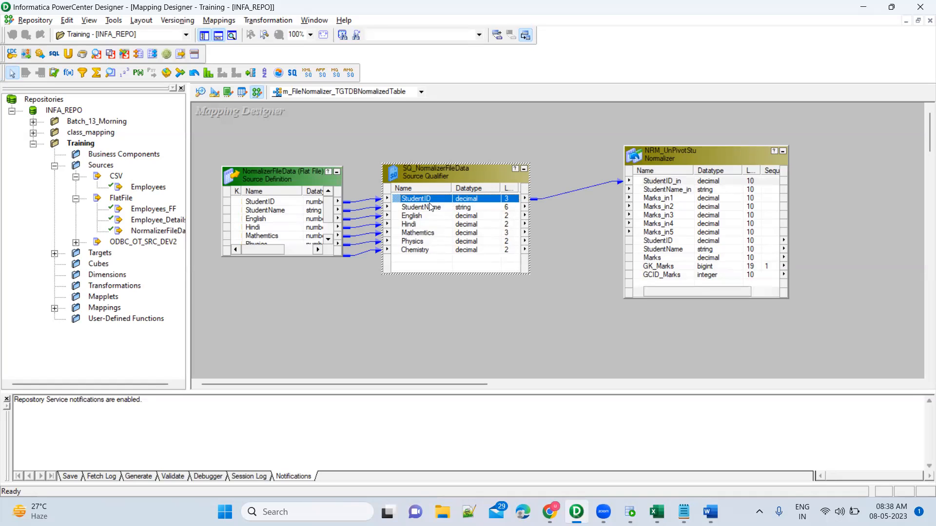
drag(425, 205, 674, 192)
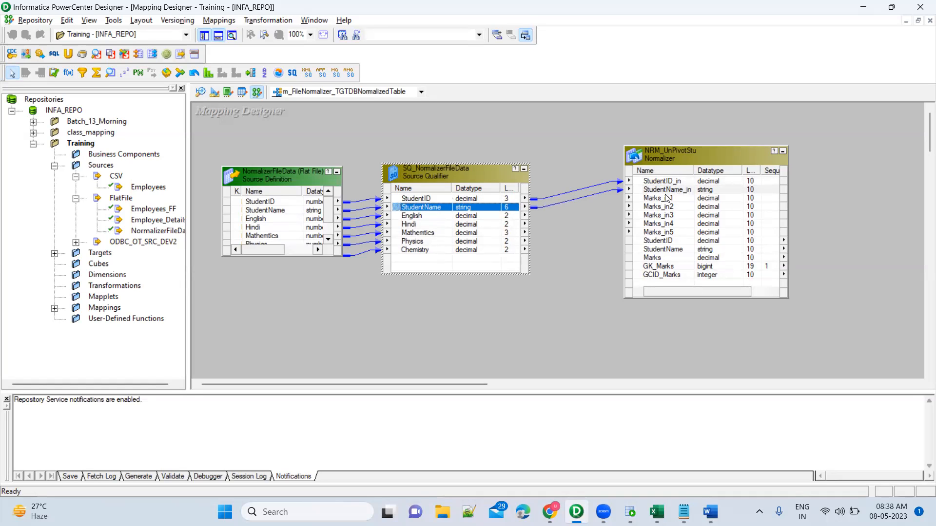
click(667, 199)
click(431, 217)
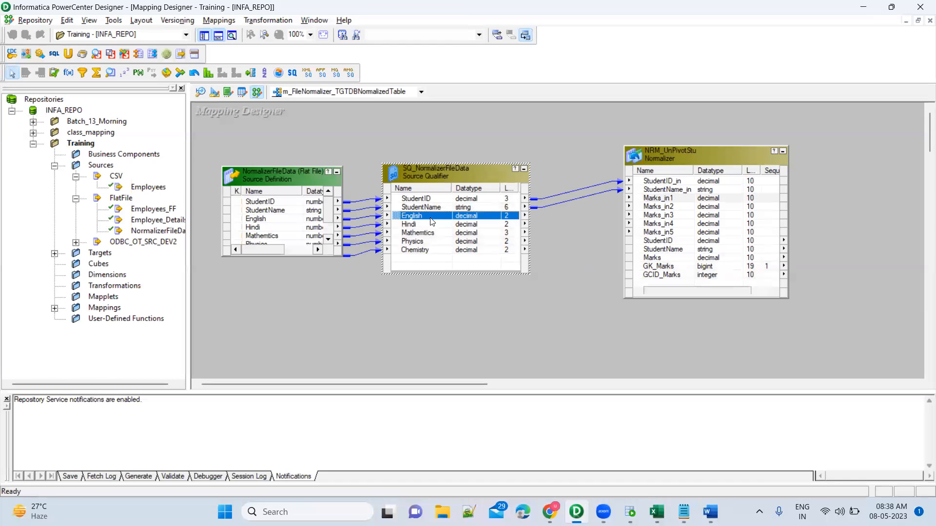
shift+click(431, 251)
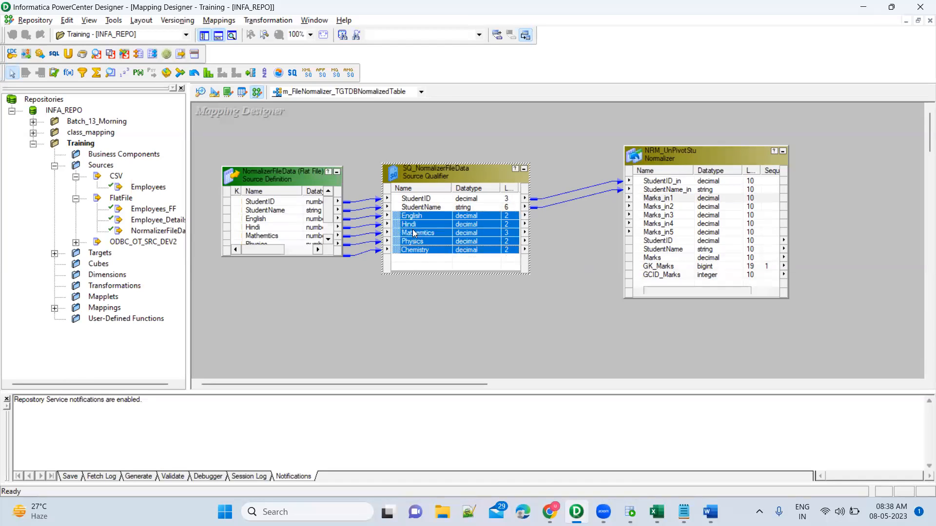
drag(400, 219, 659, 202)
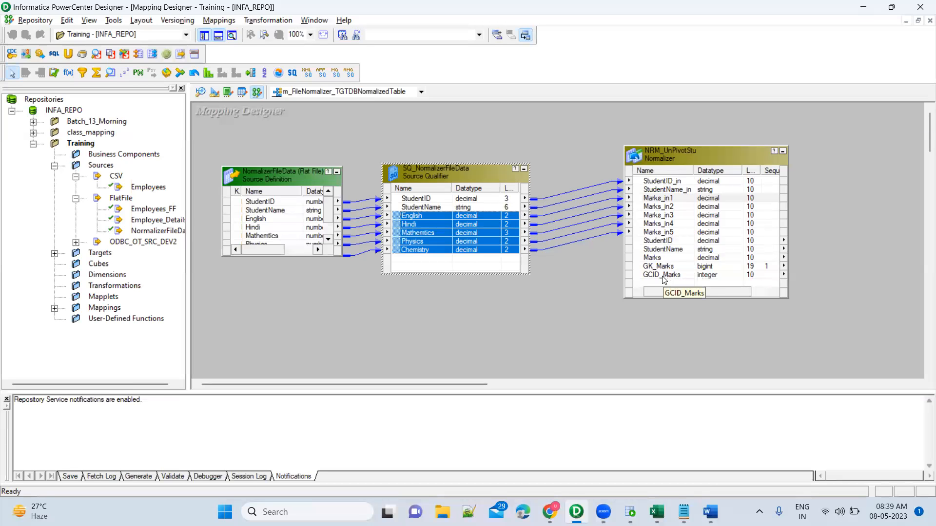
click(596, 282)
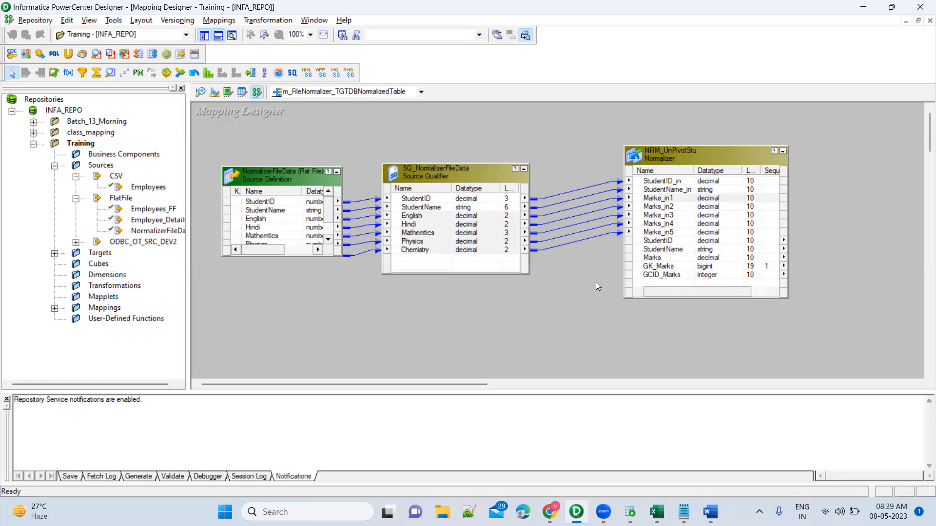
Step: Create and add a target from the NRM_UnPivotStu Normalizer, and arrange the two objects side by side with space between them
right_click(691, 158)
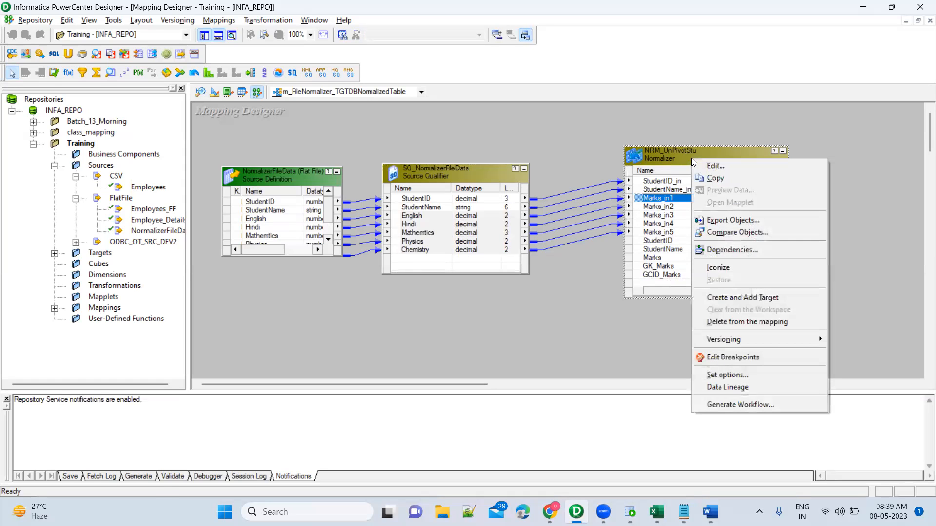
click(733, 297)
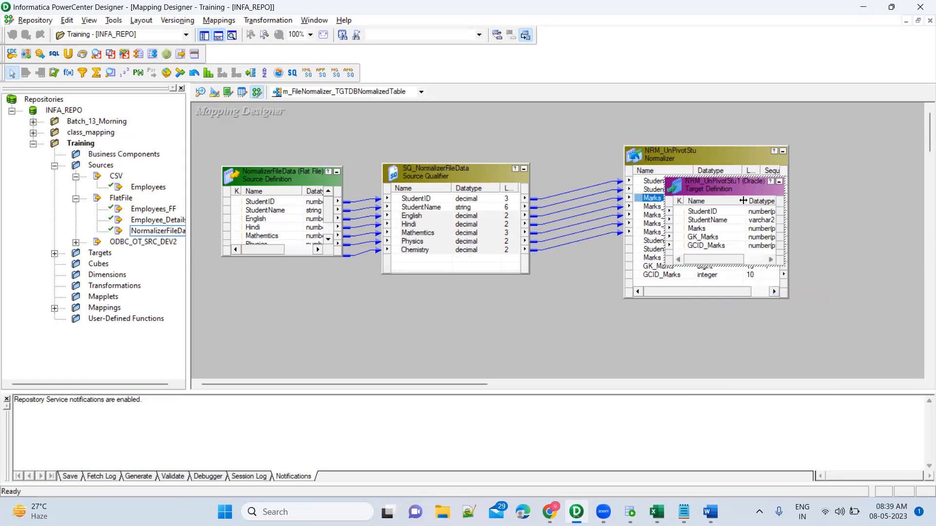
drag(708, 186, 862, 168)
drag(738, 151, 691, 150)
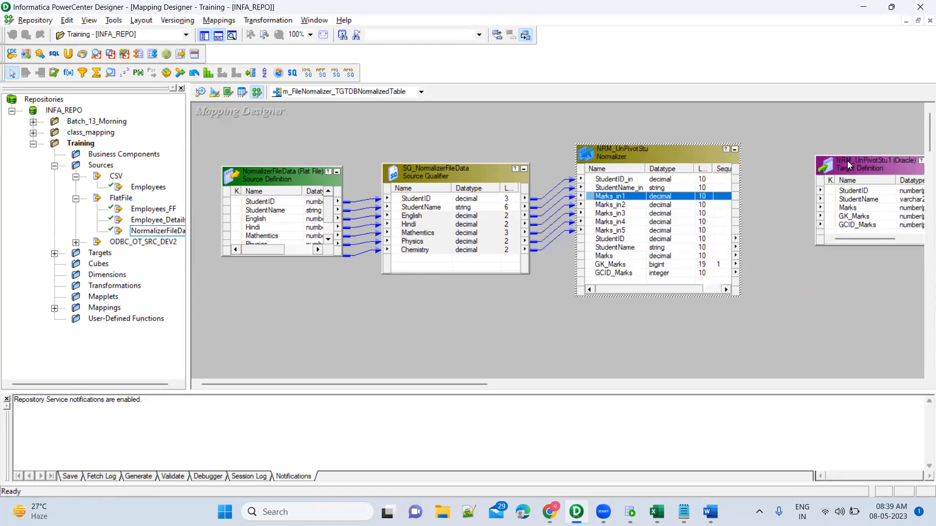
drag(852, 161, 835, 139)
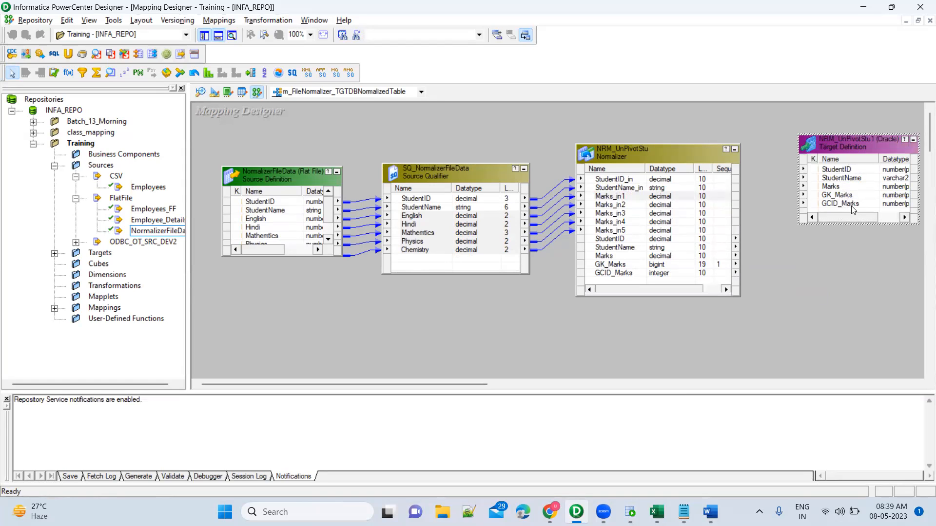
Step: Link the Normalizer's StudentID, StudentName, Marks, GK_Marks and GCID_Marks outputs to the matching columns of the new target
click(623, 240)
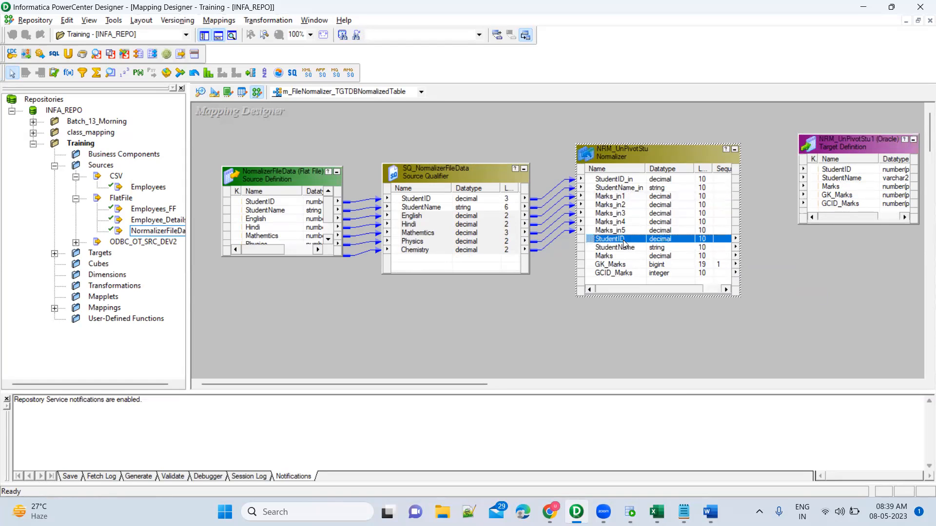
shift+click(633, 274)
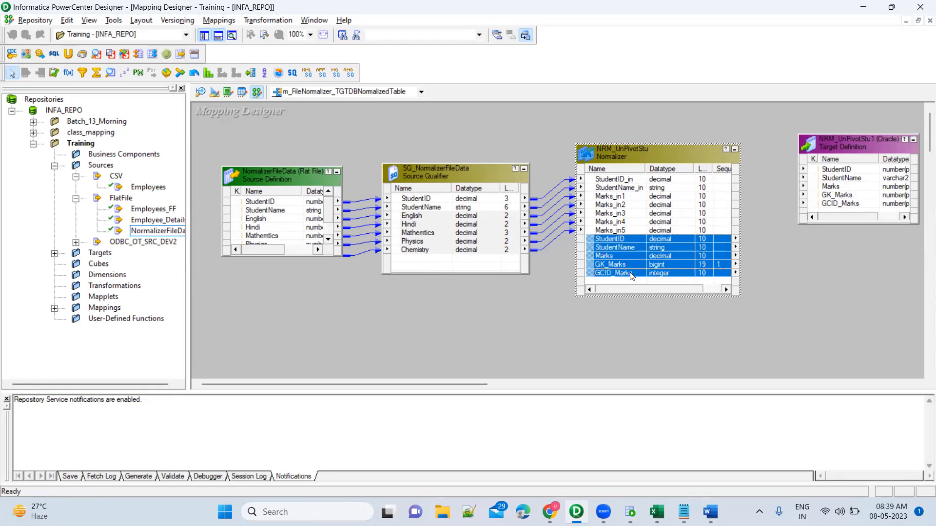
drag(593, 244, 839, 171)
click(812, 255)
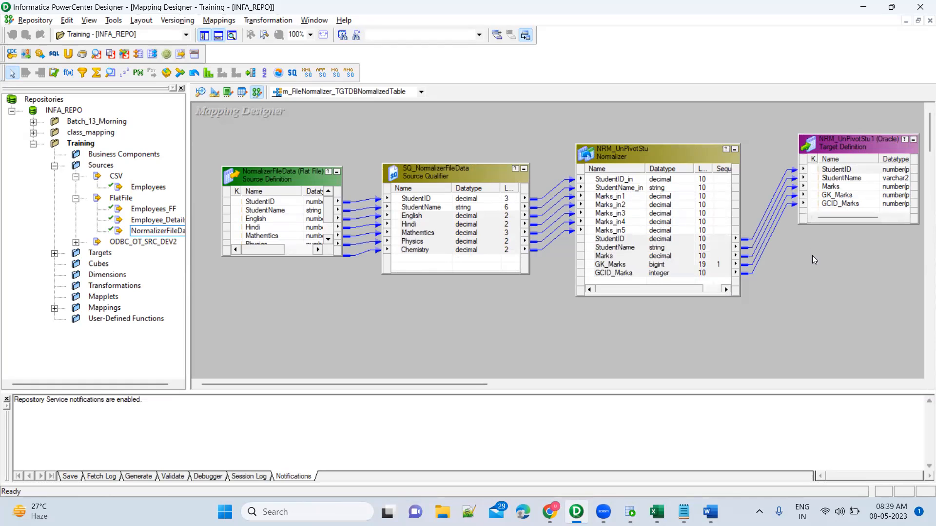
Step: Rename the target definition in the mapping to NRM_UnPivotStu and apply the change
double_click(835, 146)
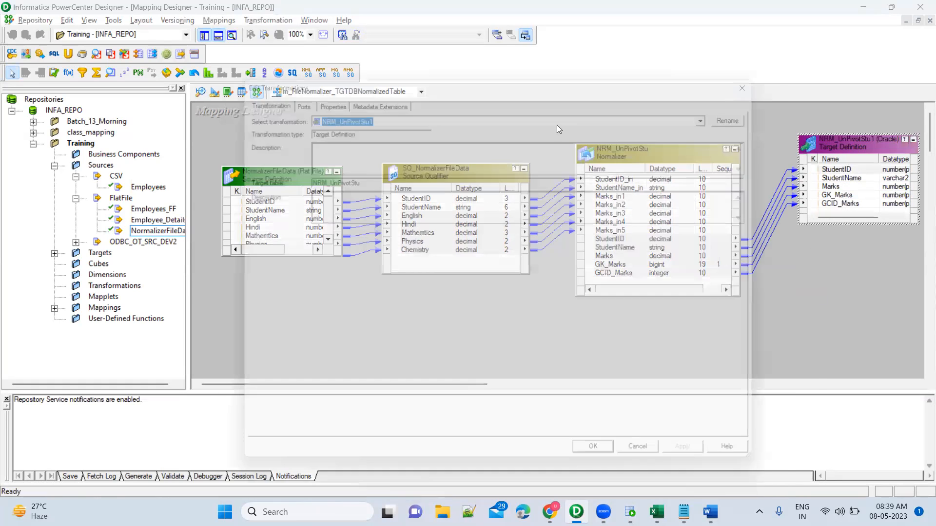
click(771, 112)
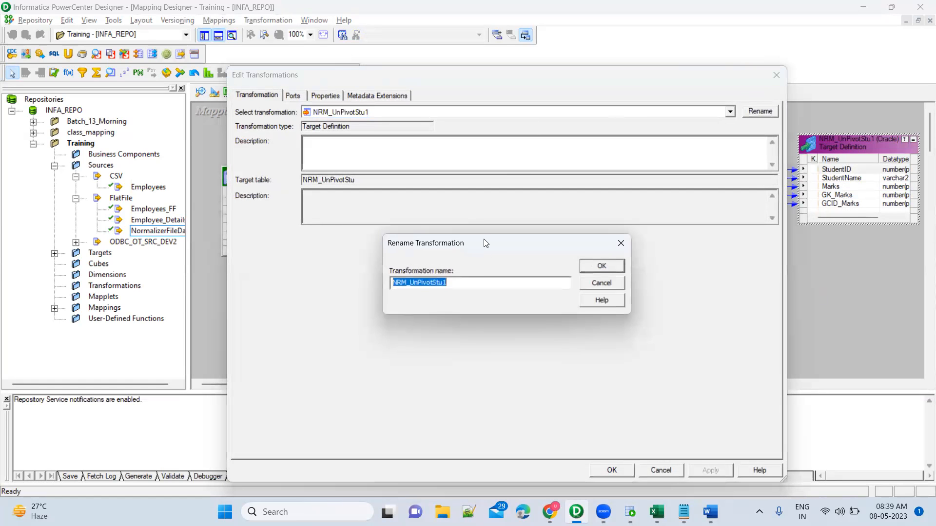
click(472, 284)
click(601, 268)
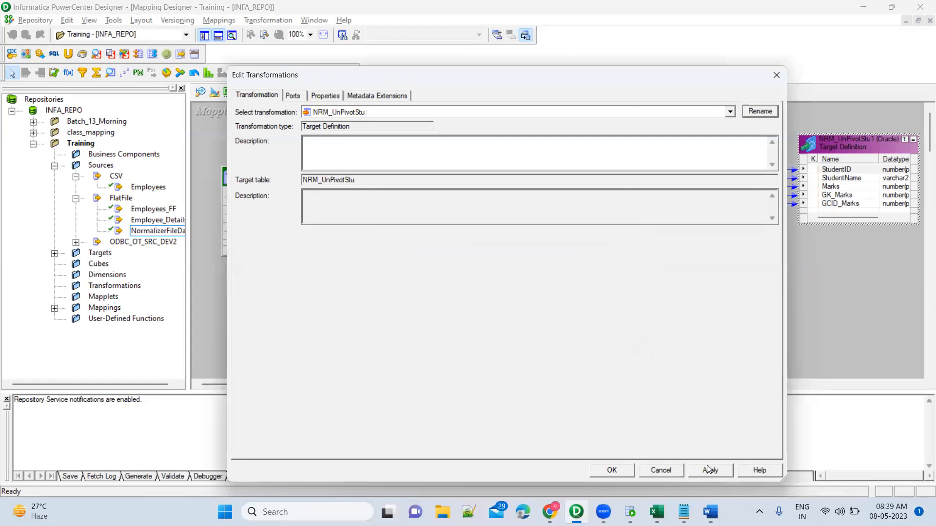
click(710, 469)
click(601, 469)
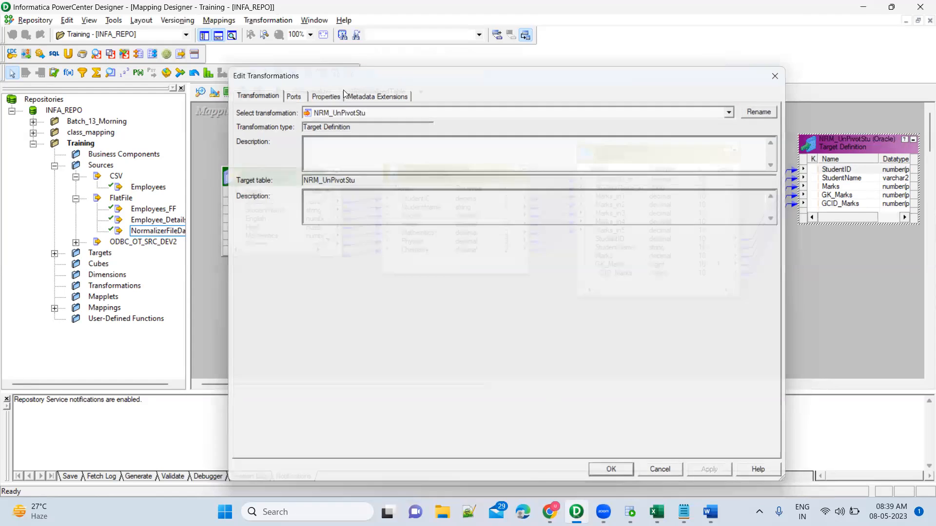
Step: Open the Target Designer and place the NRM_UnPivotStu target from the Training folder in the workspace
click(214, 93)
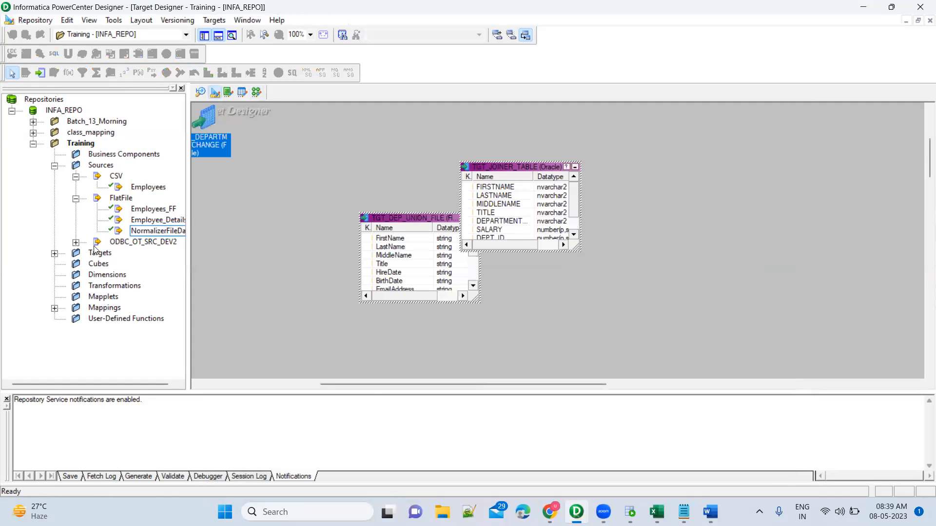
click(54, 254)
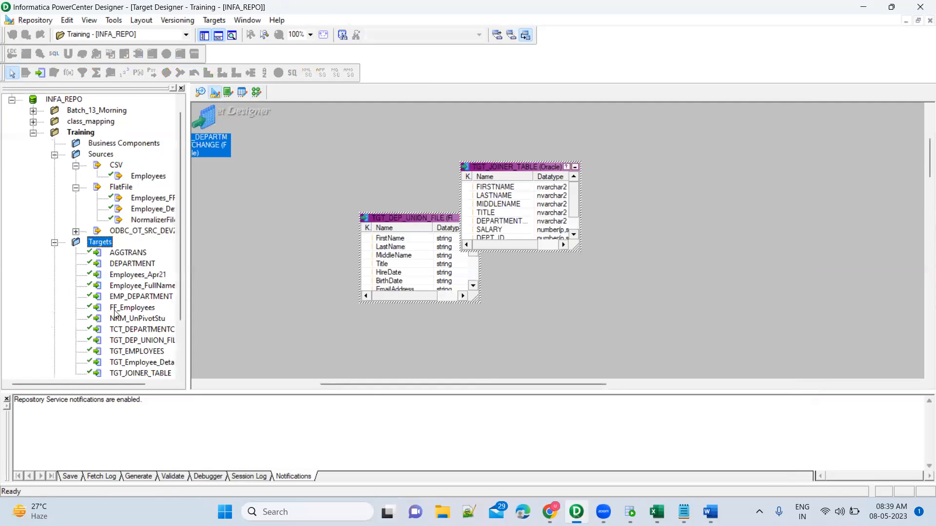
scroll(118, 312, down, 2)
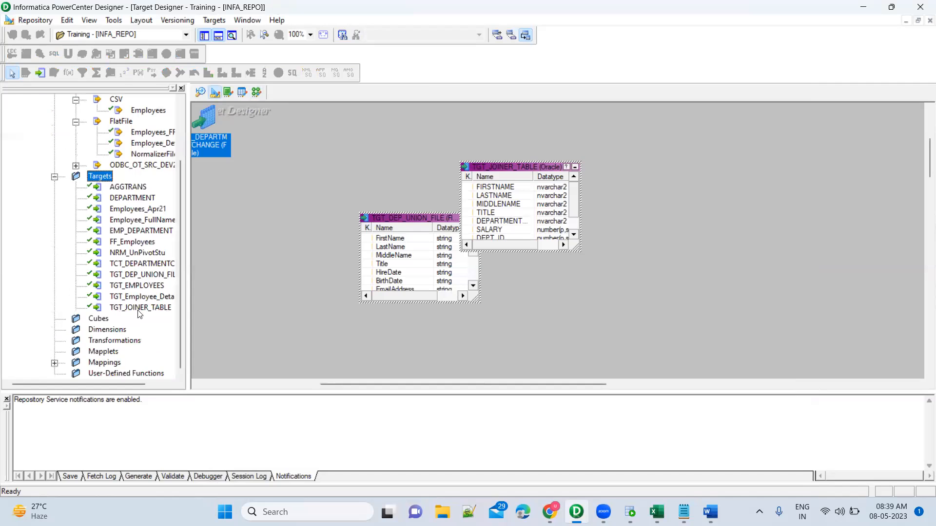
click(145, 253)
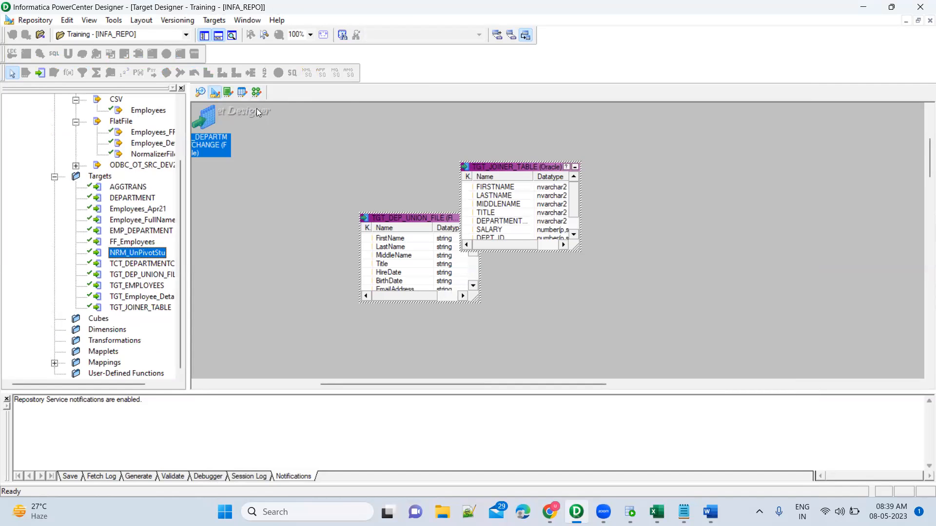
click(257, 93)
click(214, 92)
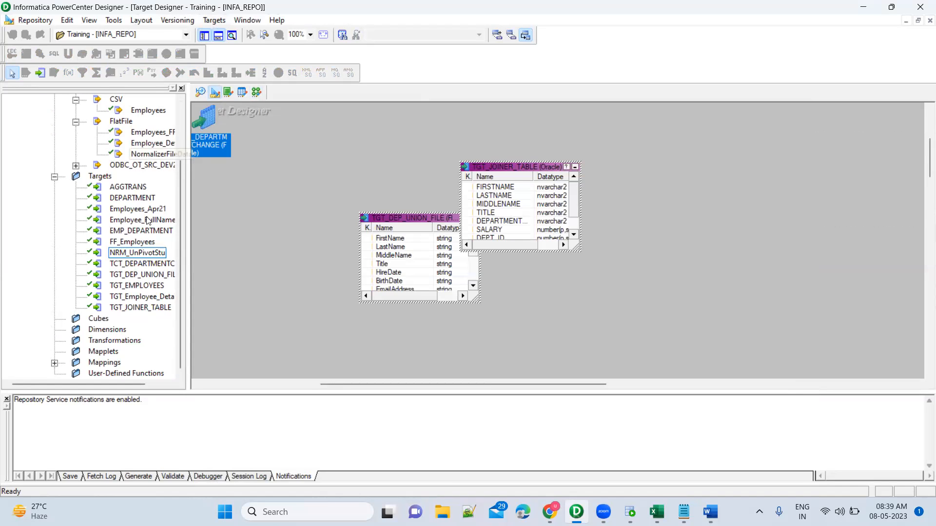
drag(141, 258, 261, 211)
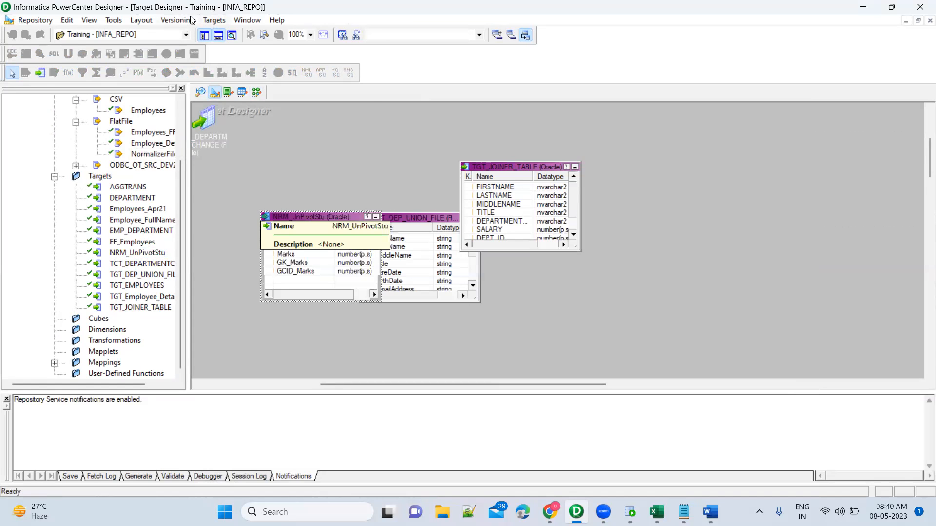
Step: Set the SQL generation script for the target to NORMALIZER.SQL in Downloads, and check that folder in File Explorer
click(214, 20)
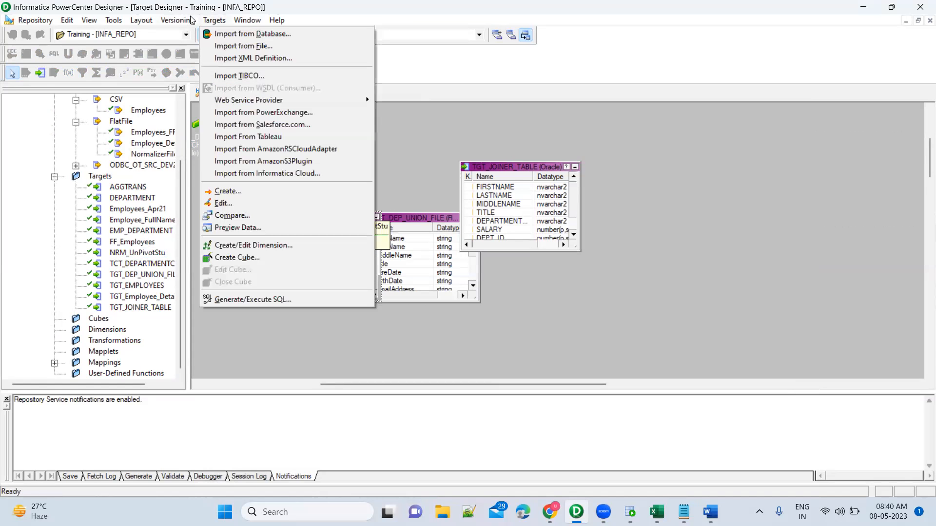
click(256, 299)
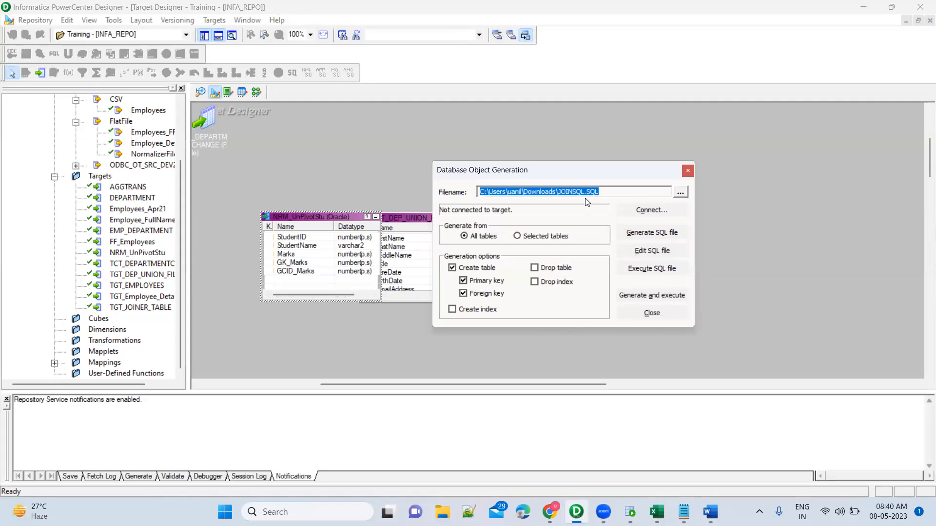
click(584, 193)
key(shift+Left)
key(shift+Left)
key(shift+Left)
key(shift+Left)
key(shift+Left)
key(shift+Left)
key(shift+Left)
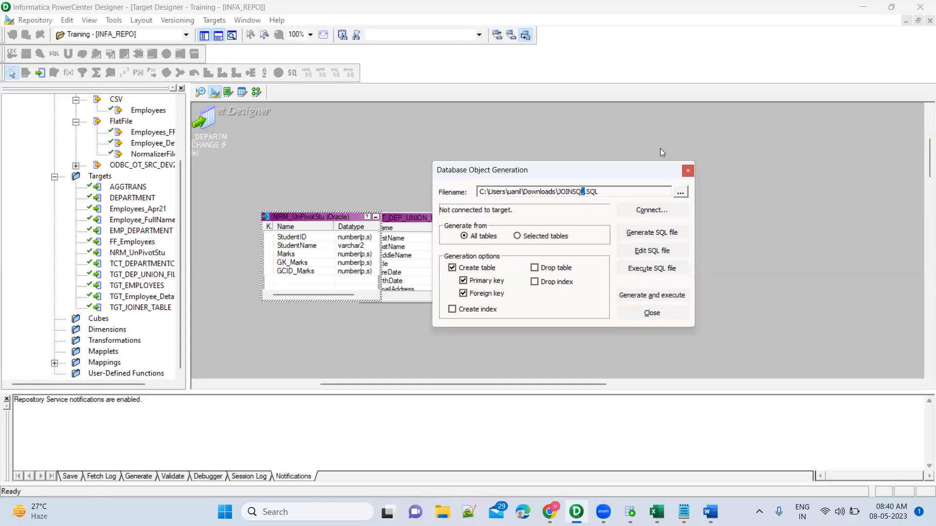
text(NORMALIZER)
click(443, 512)
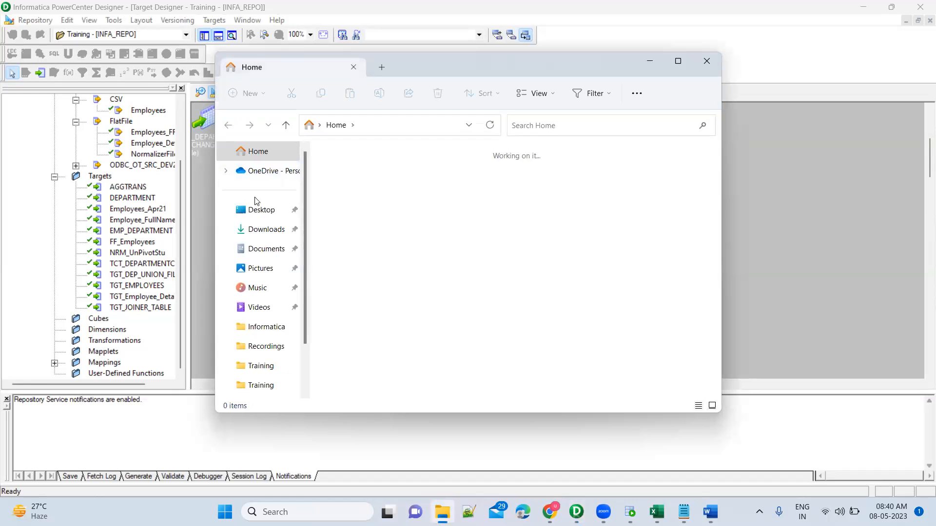
click(259, 230)
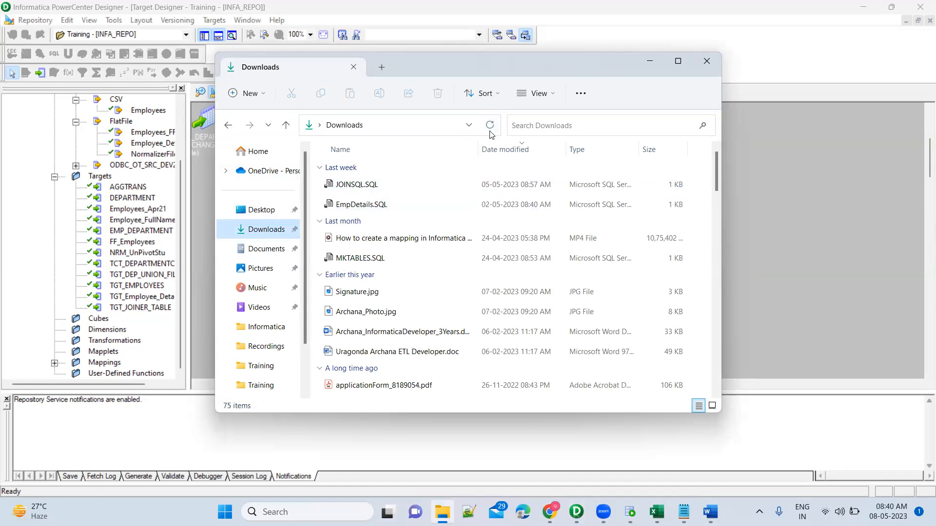
key(alt+Tab)
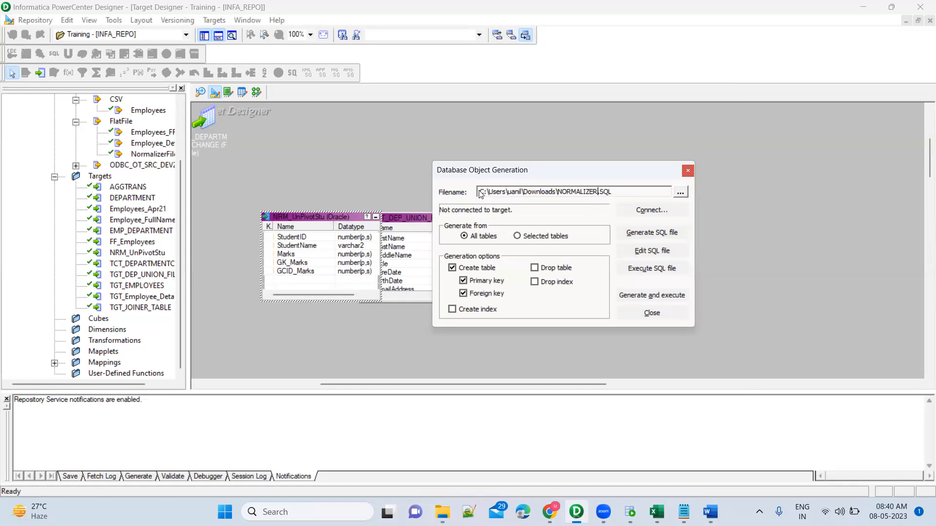
Step: Generate the NORMALIZER.SQL file, and regenerate it for selected tables only, overwriting the existing file
click(659, 234)
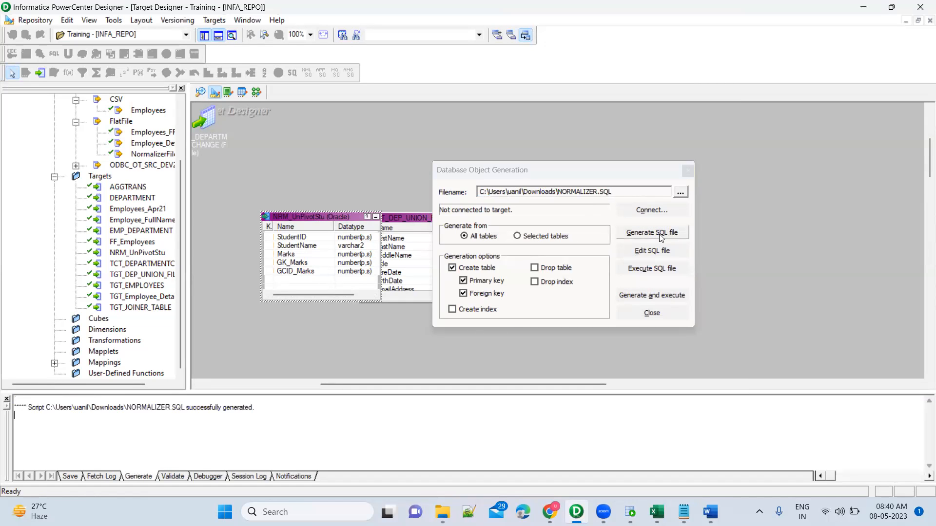
click(555, 238)
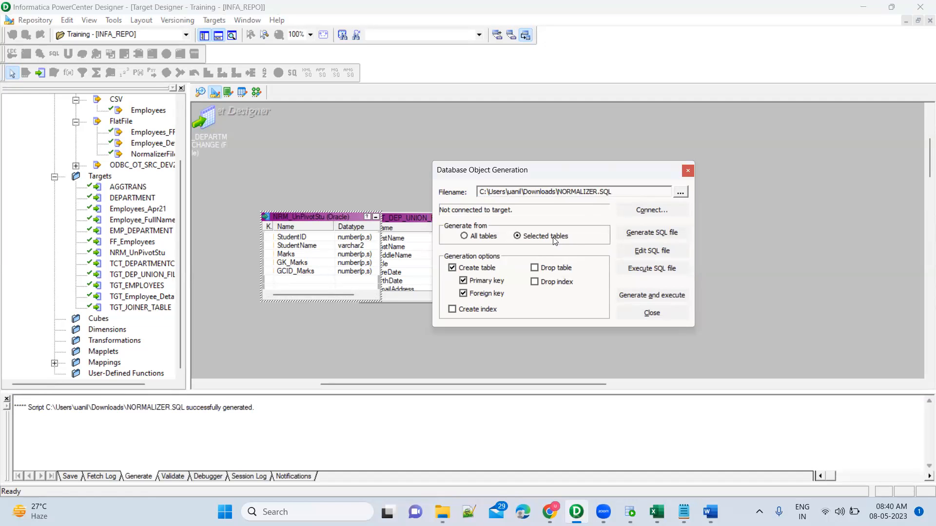
click(659, 233)
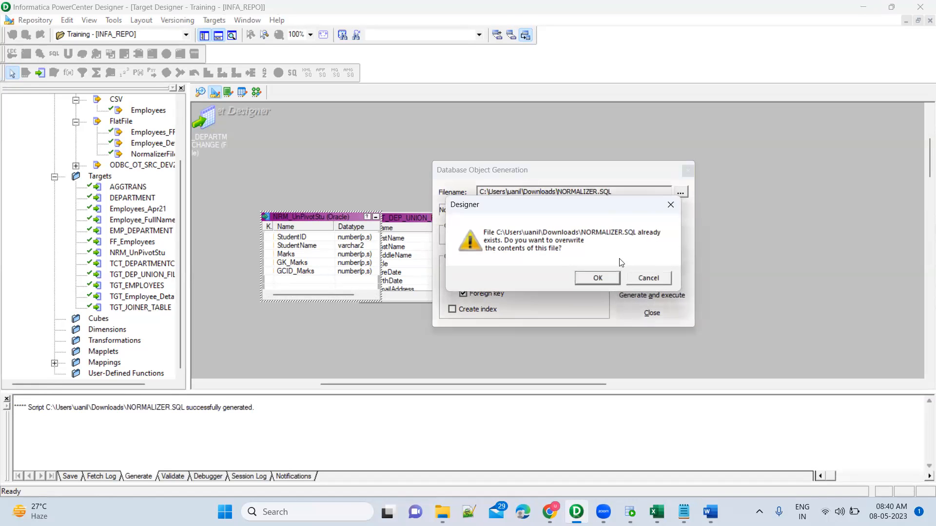
click(599, 282)
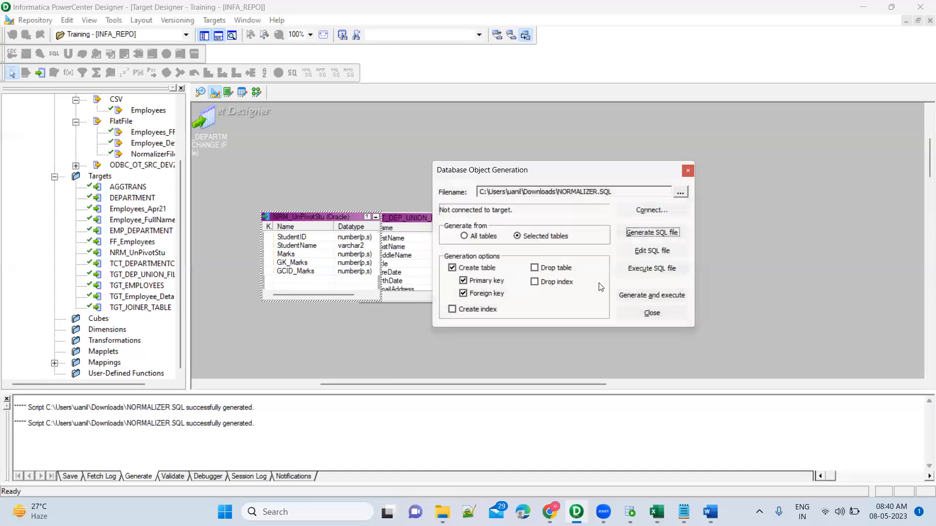
Step: Open NORMALIZER.SQL from the Downloads folder in Notepad++ and copy the entire CREATE TABLE script
key(alt+Tab)
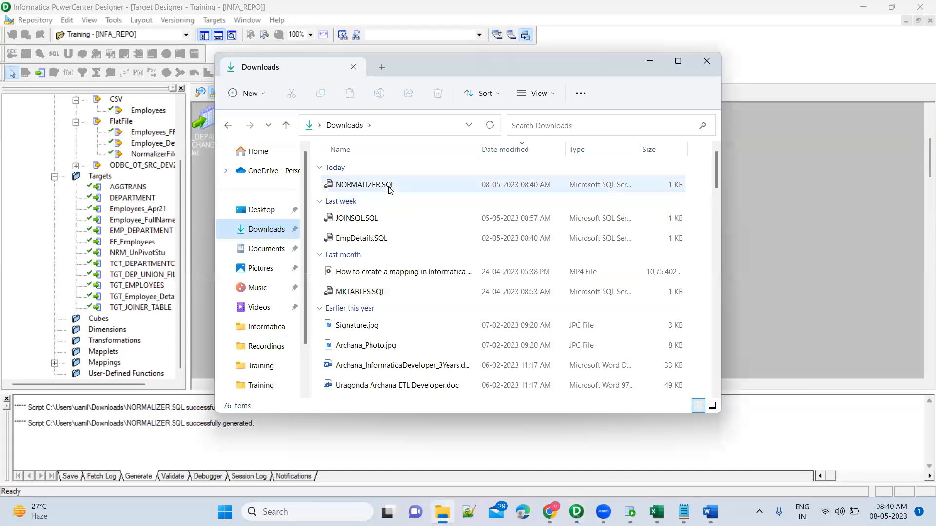
click(391, 190)
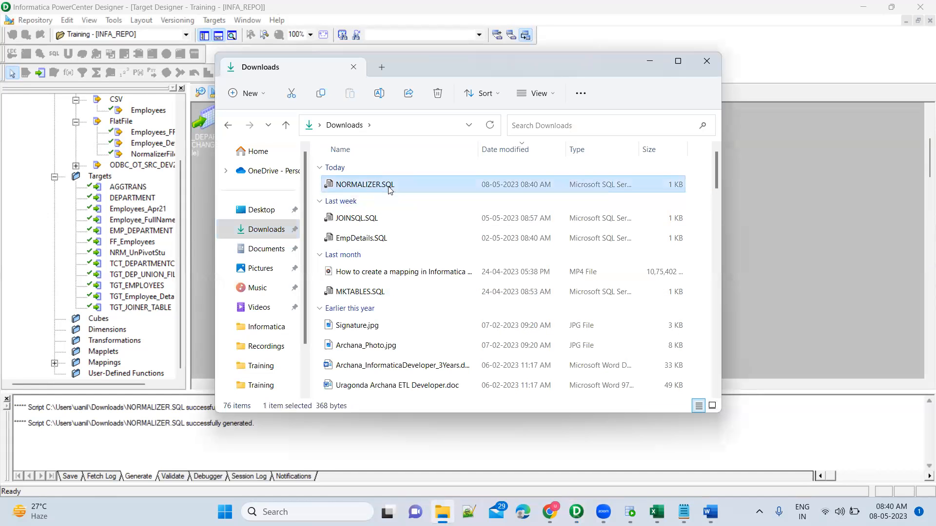
right_click(391, 190)
mouse_move(536, 248)
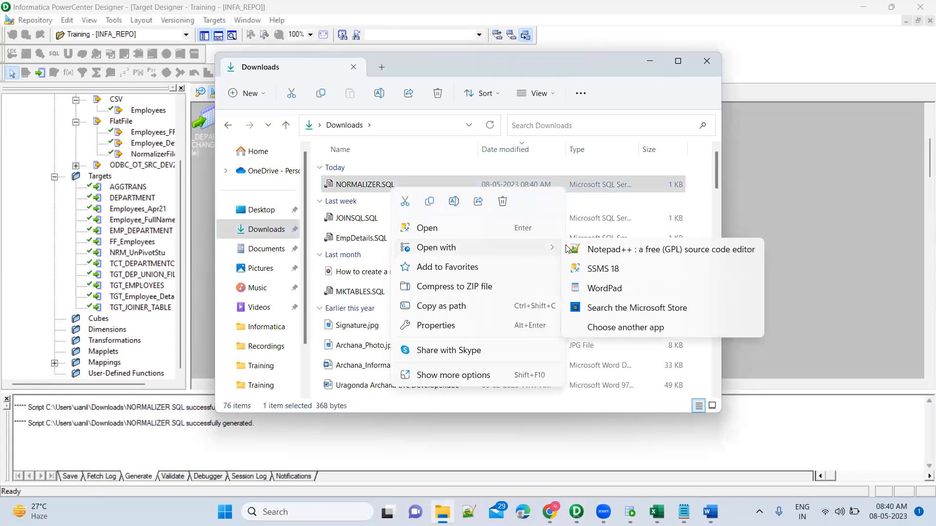
click(621, 251)
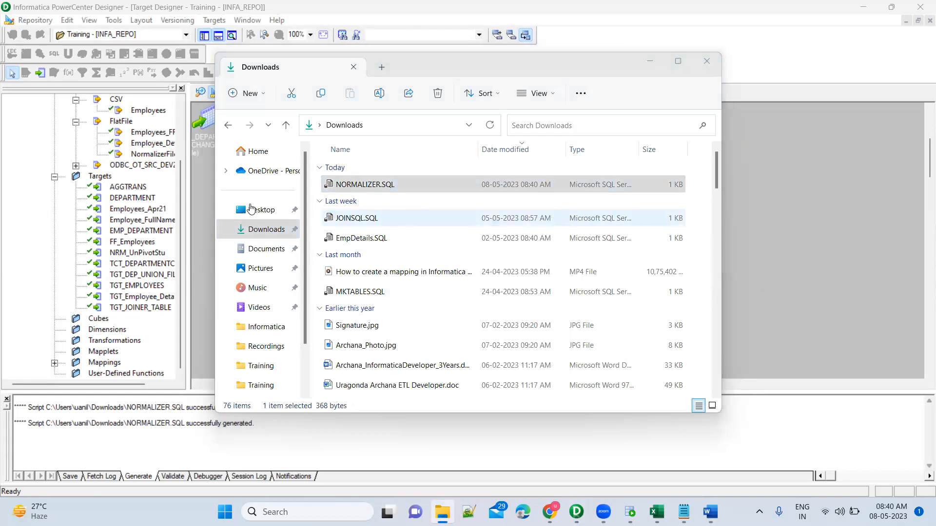
key(ctrl+a)
key(ctrl+c)
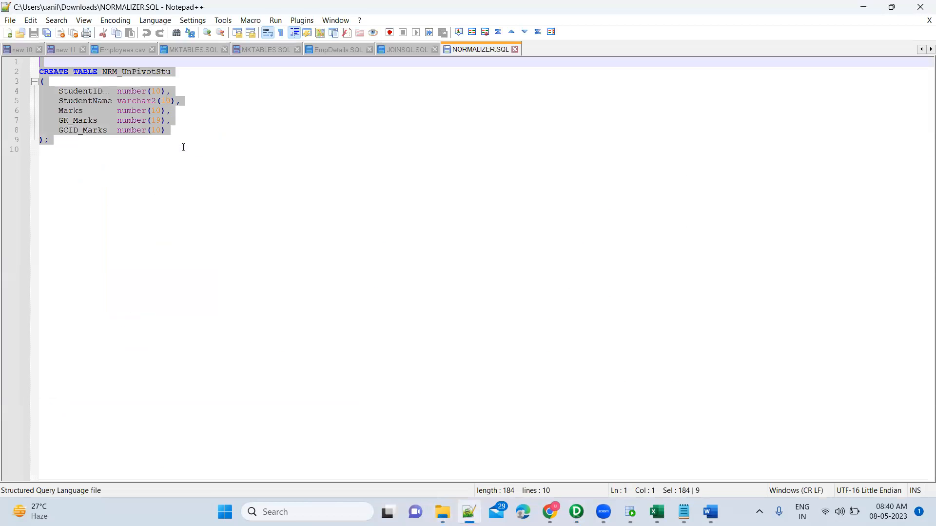
Step: Switch to Oracle SQL Developer and paste the CREATE TABLE script a few lines below the UNION query in the OT_SRC_DEV2 worksheet
click(630, 512)
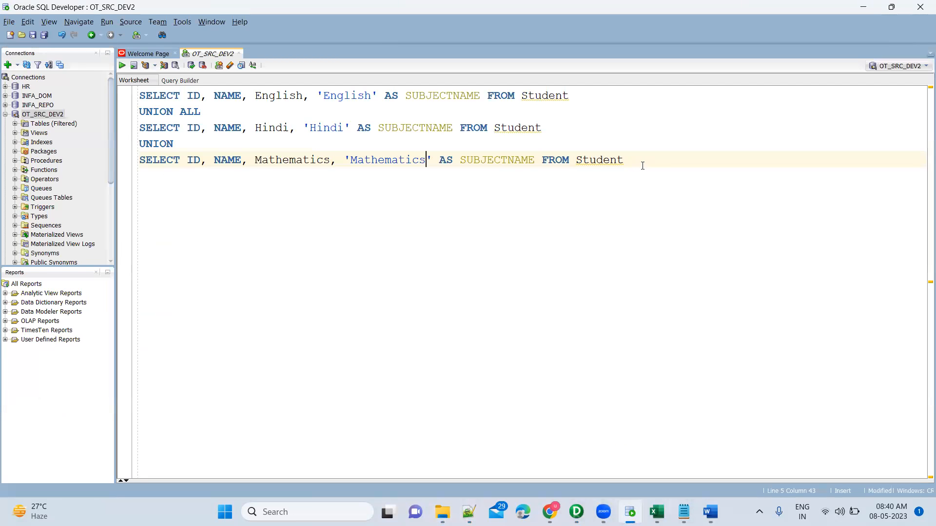
key(Return)
key(Return)
key(Return)
key(Return)
key(Return)
key(ctrl+v)
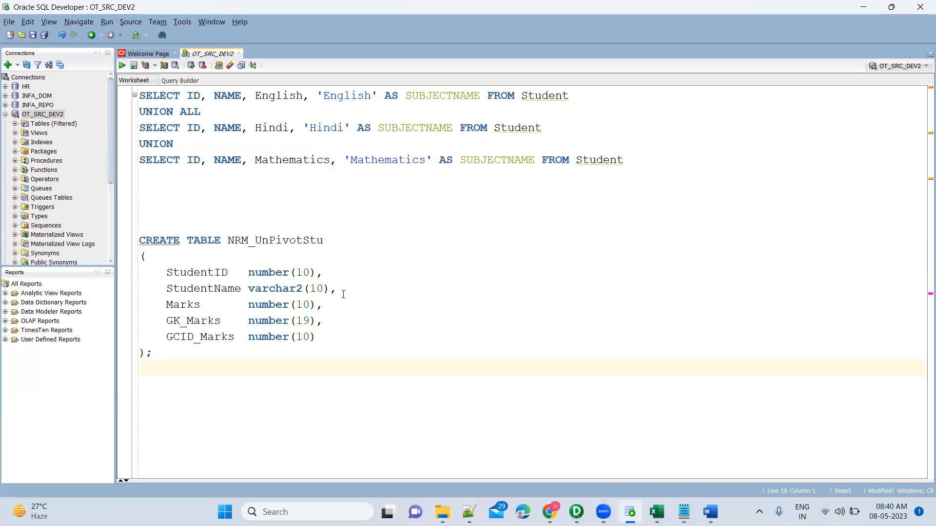
Step: Add a SubjectName varchar2(100) column after StudentName in the CREATE TABLE statement
key(Return)
text(Subj)
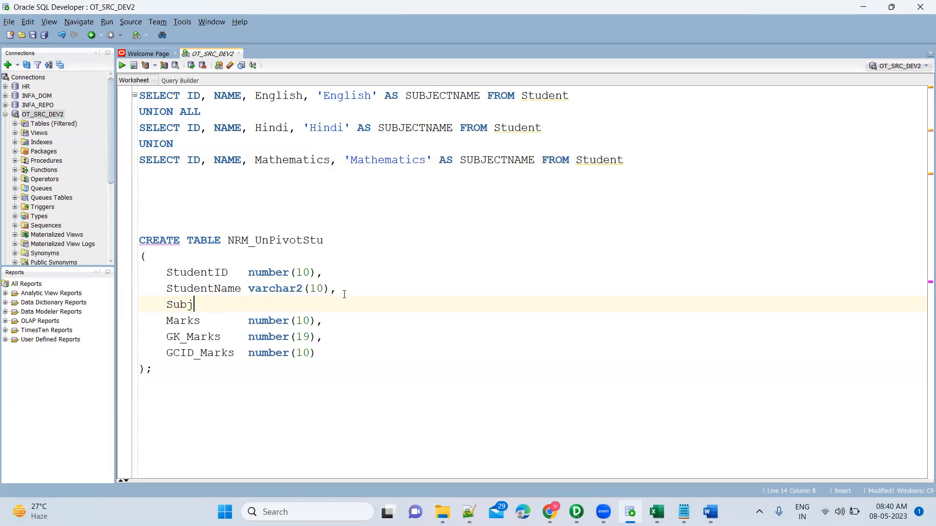
text(ectName)
key(Up)
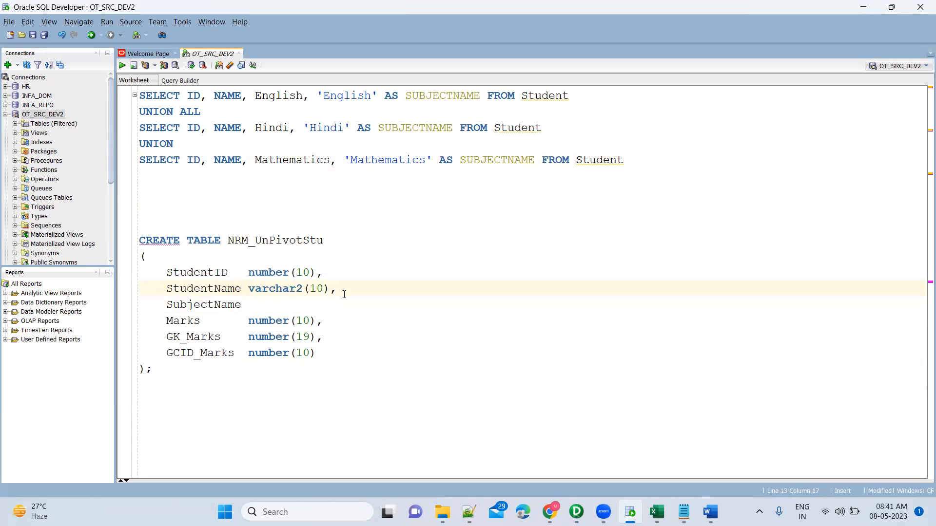
key(shift+End)
key(ctrl+c)
key(Down)
key(ctrl+v)
key(Left)
key(Left)
text(0)
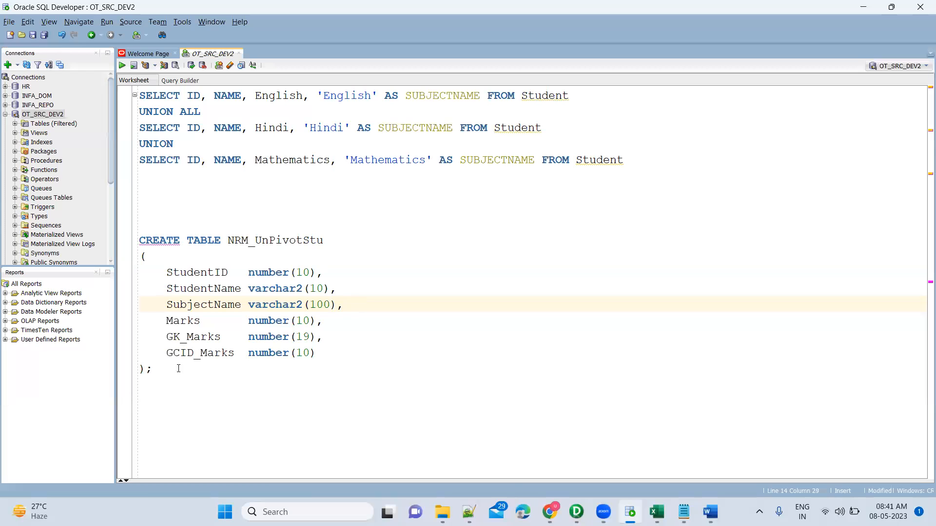
Step: Run only the CREATE TABLE NRM_UnPivotStu statement as a script and enlarge the output area
drag(153, 369, 140, 223)
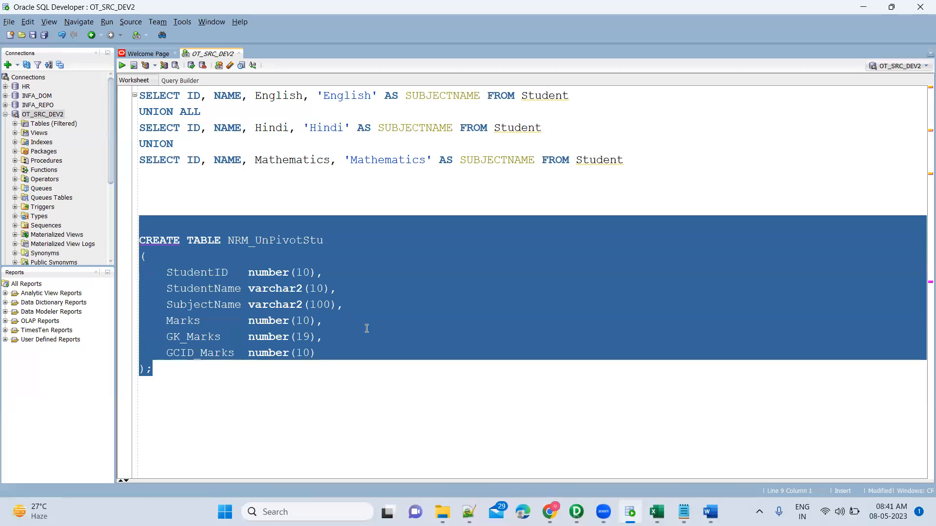
key(F5)
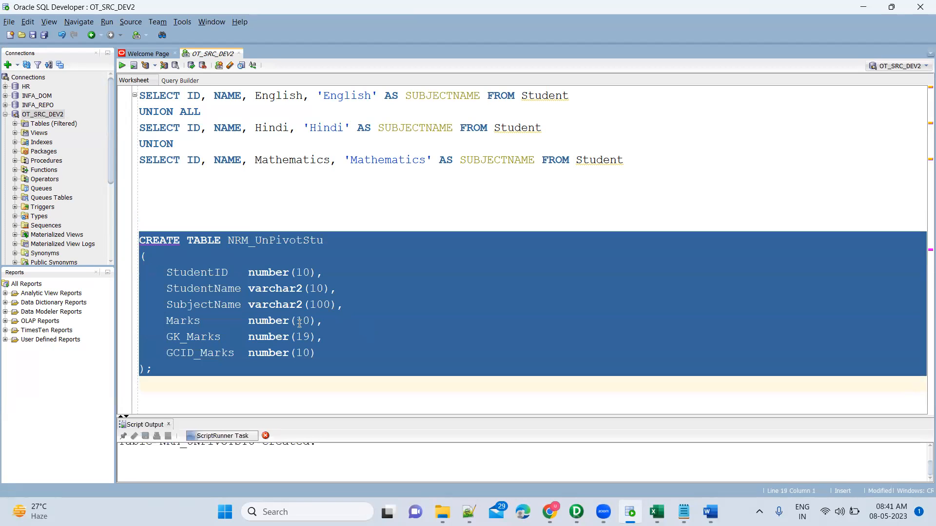
drag(400, 415, 401, 389)
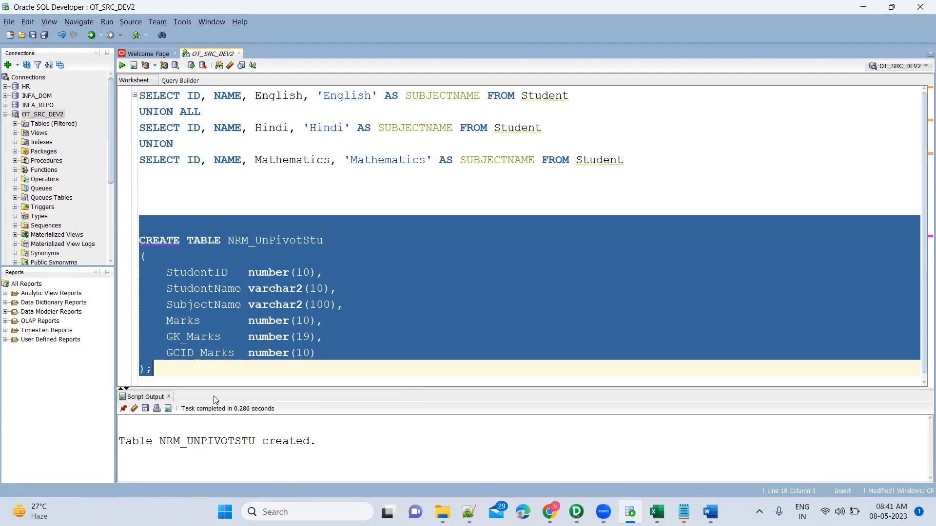
Step: Separate the worksheet statements with semicolons, and write and run SELECT * FROM NRM_UnPivotStu between them
double_click(281, 240)
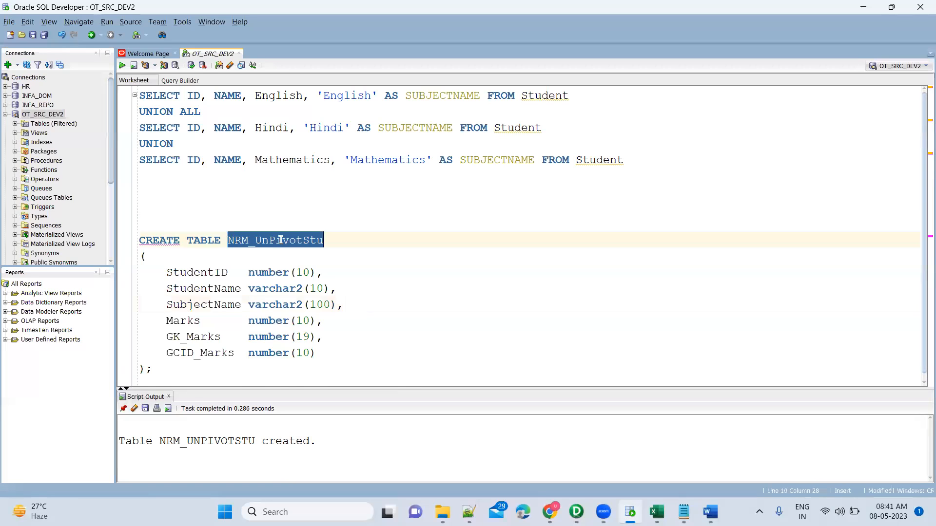
click(158, 223)
text(;)
key(Up)
key(Up)
key(Up)
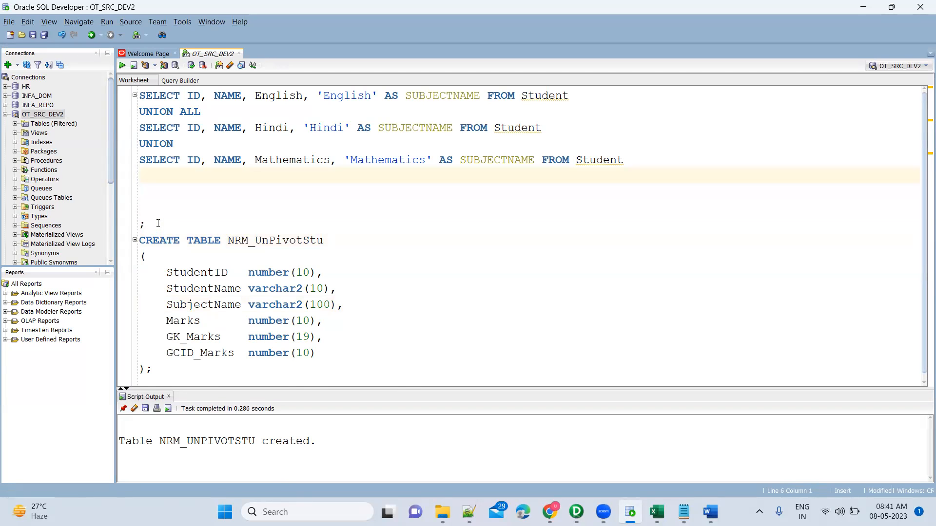
text(;)
key(Return)
text(SELECT * FROM)
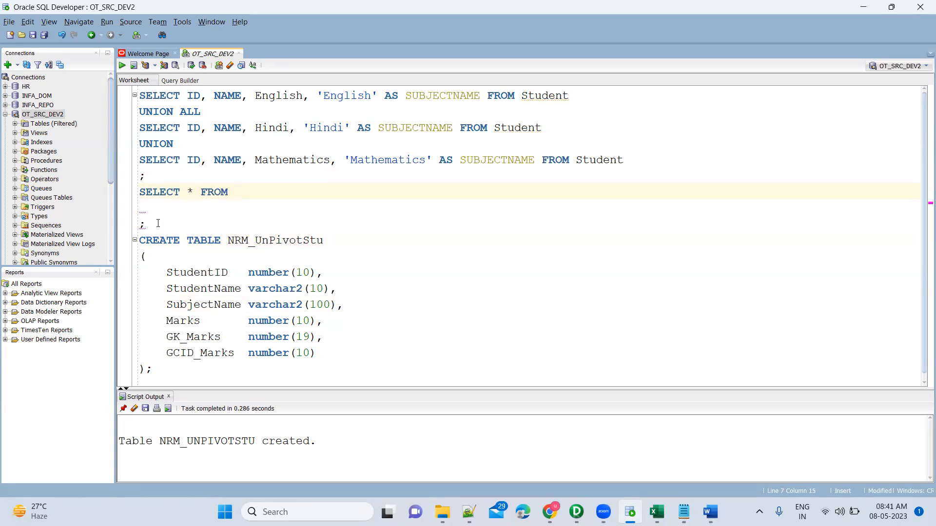
key(ctrl+v)
key(ctrl+Return)
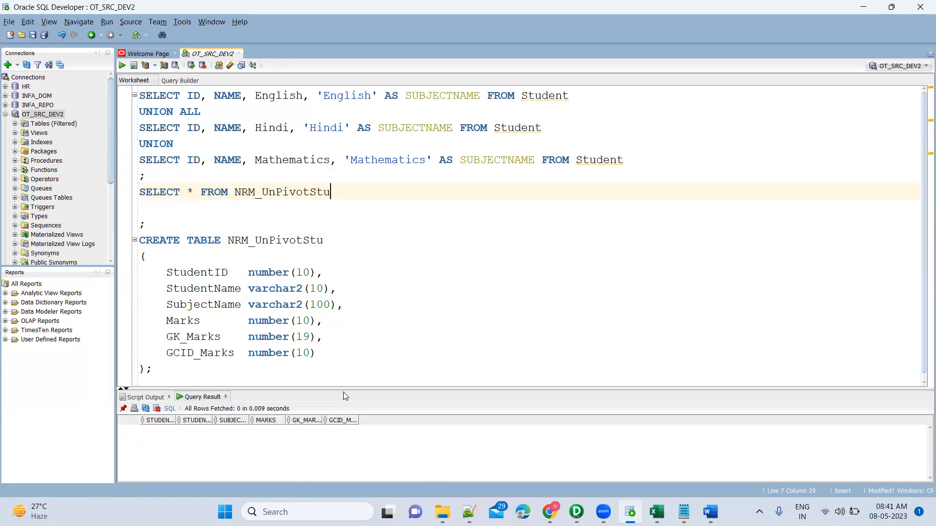
drag(344, 390, 344, 298)
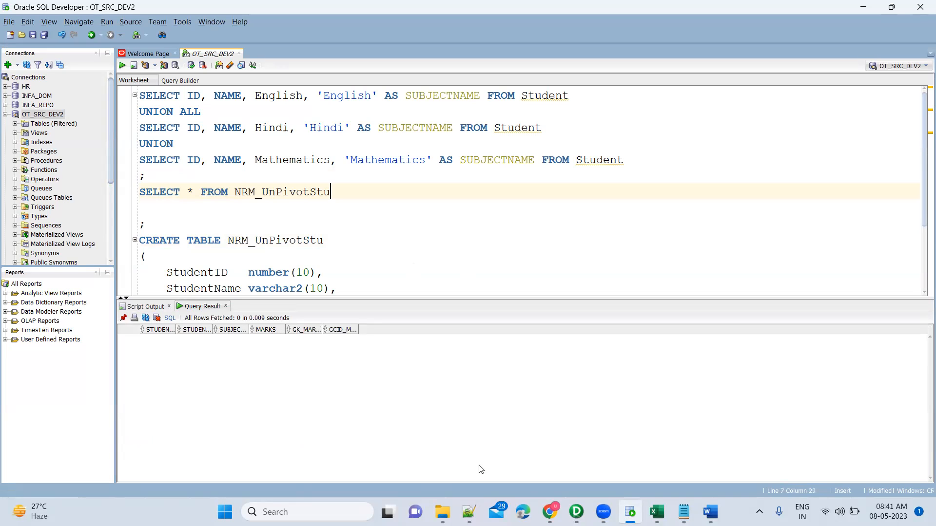
Step: Return to PowerCenter Designer, close the Database Object Generation dialog, move NRM_UnPivotStu clear of the other targets and minimize those two
click(577, 512)
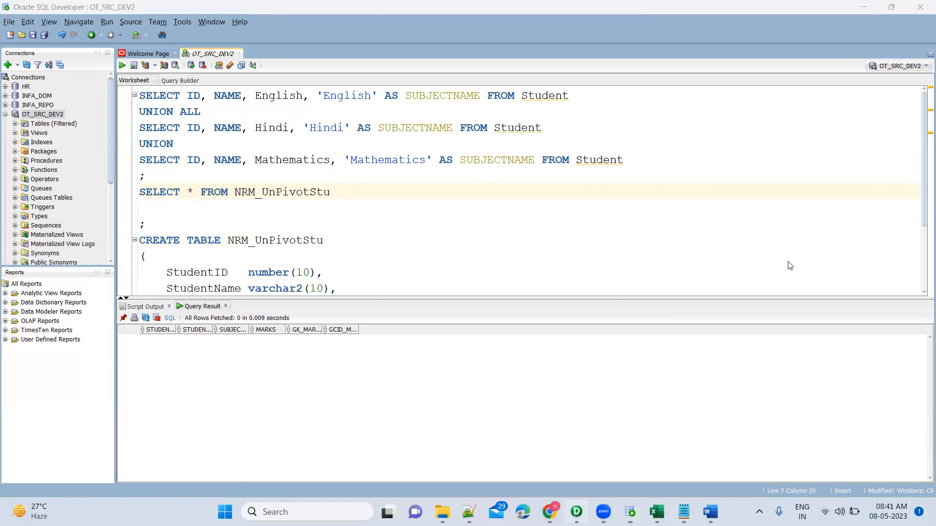
click(688, 171)
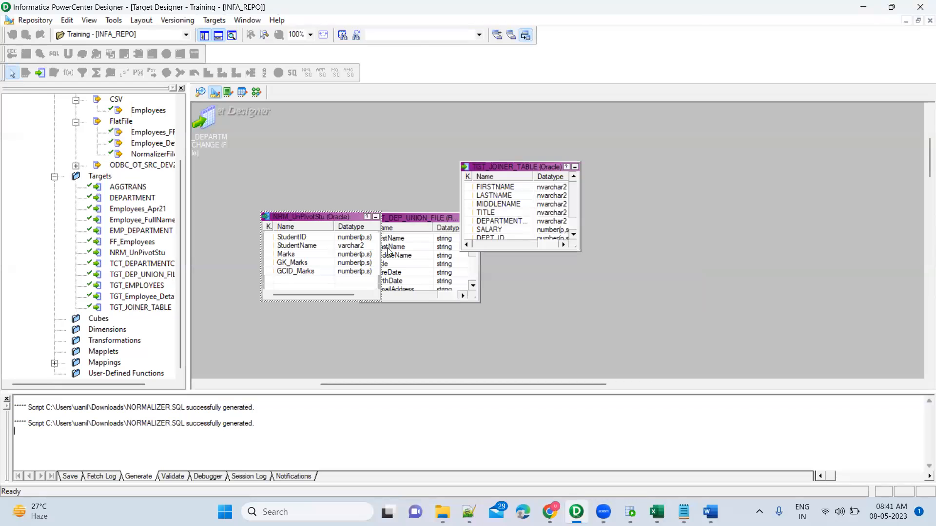
drag(318, 218, 697, 151)
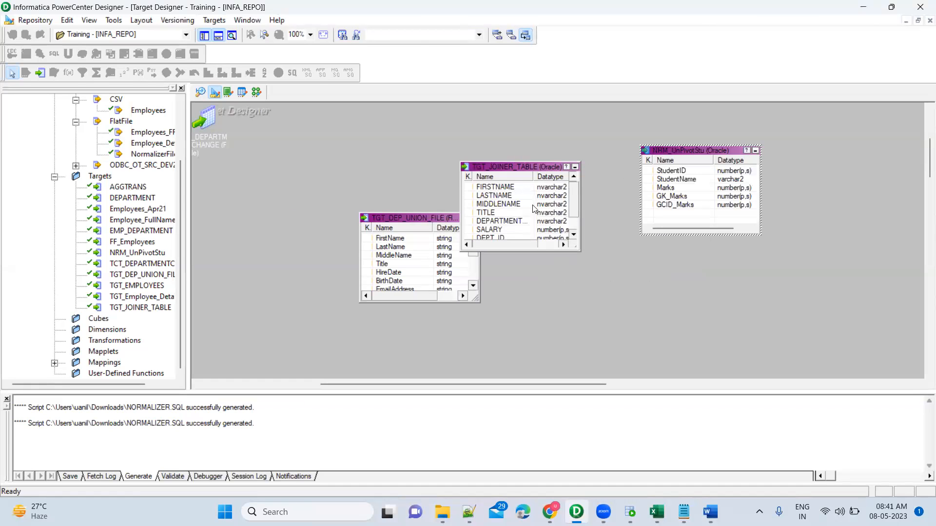
click(575, 167)
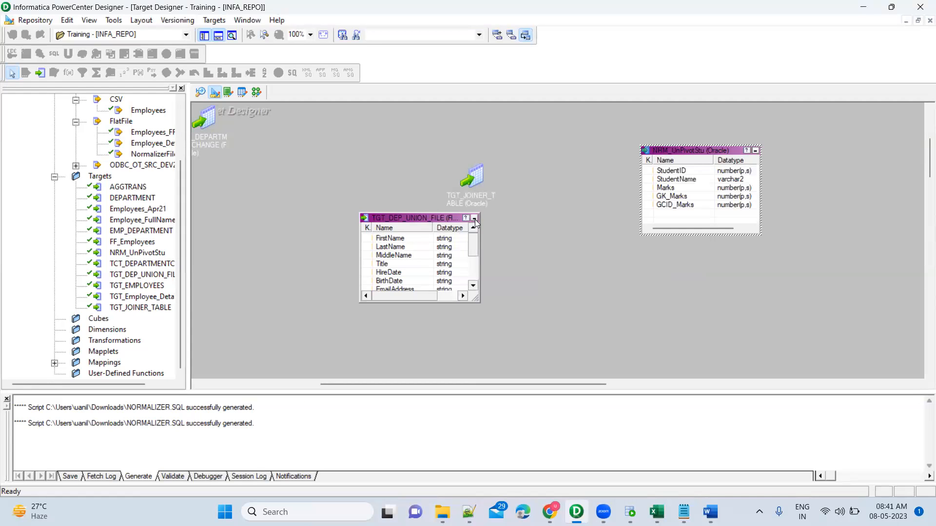
click(475, 219)
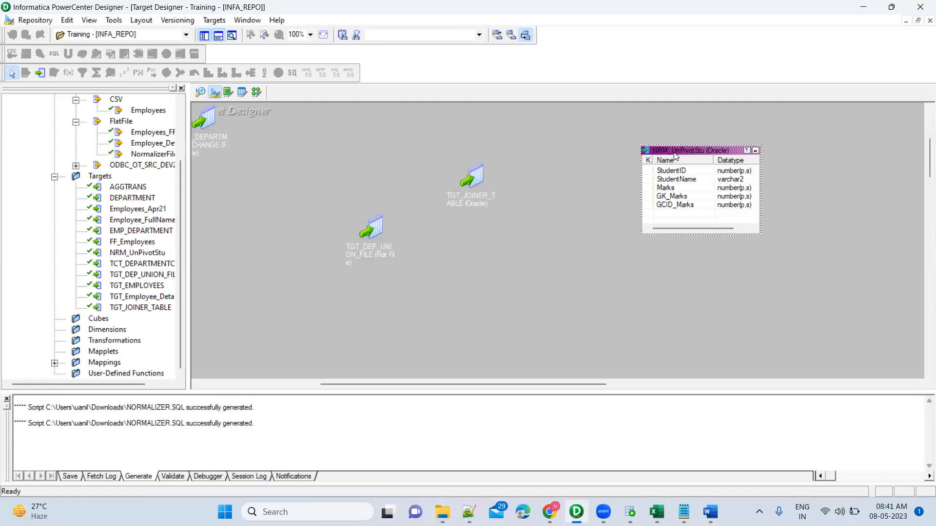
Step: Insert a varchar2 column after StudentName in the NRM_UnPivotStu target and name it SubjectName, copying the name from the SQL script
double_click(675, 152)
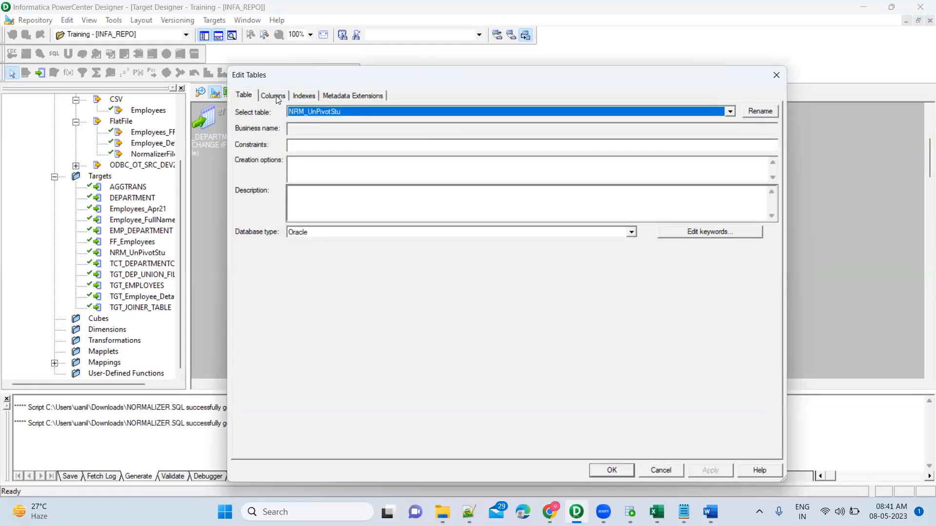
click(275, 95)
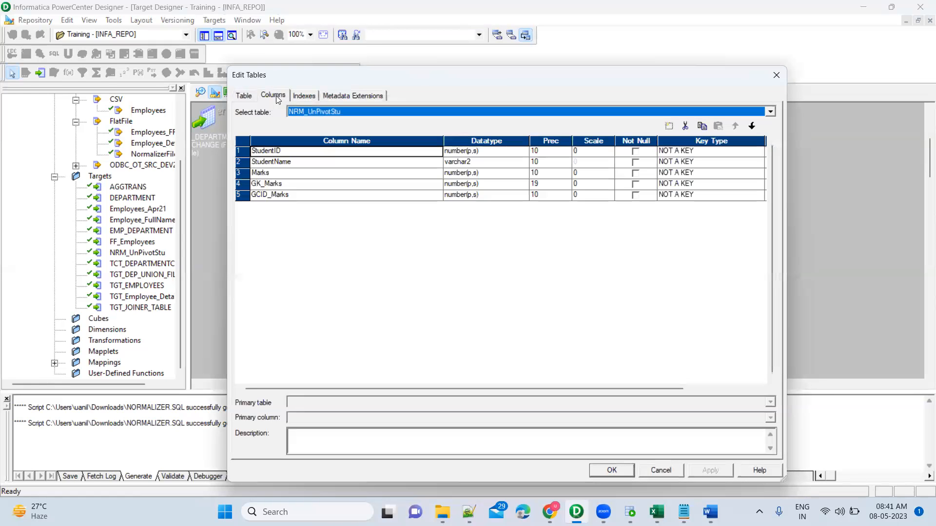
click(328, 173)
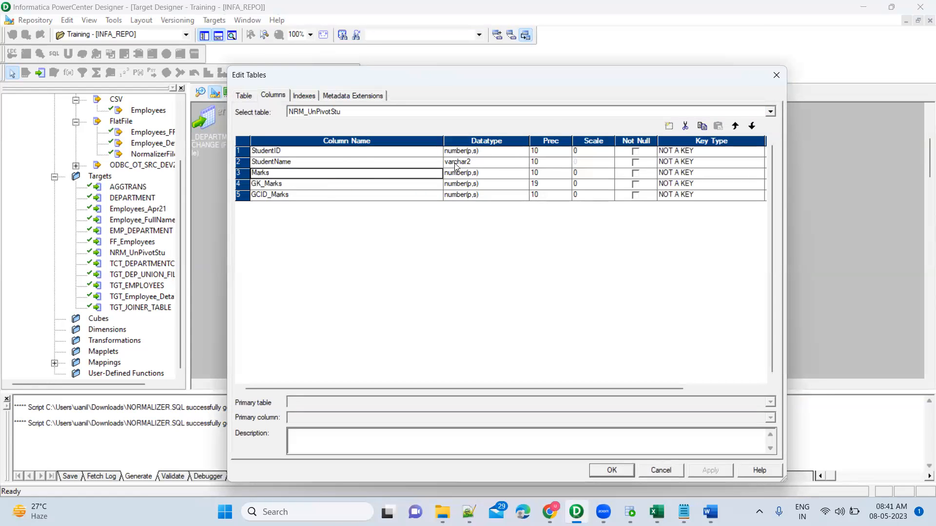
click(428, 163)
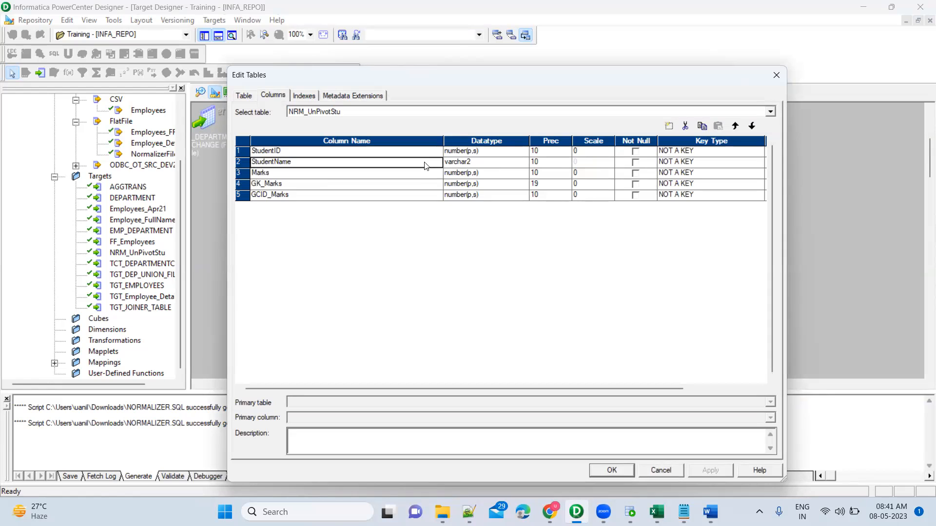
click(671, 128)
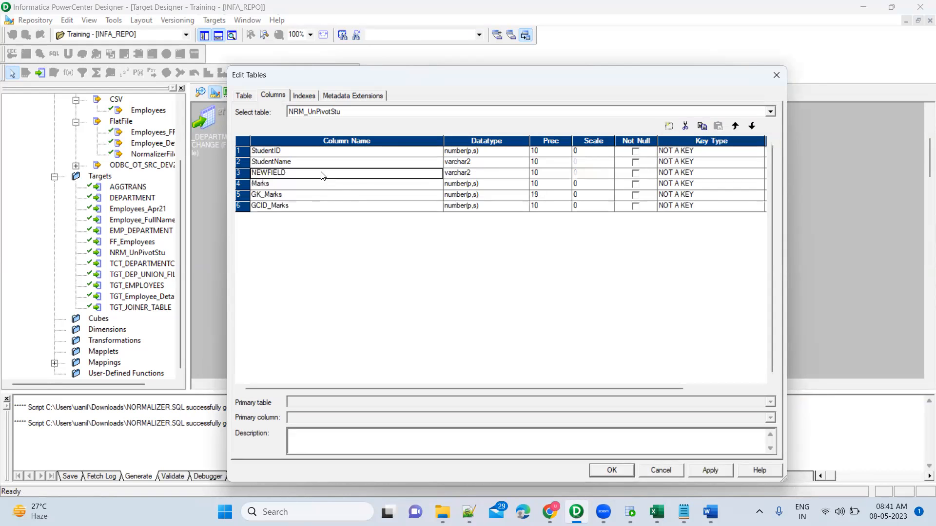
click(322, 173)
text(Subject)
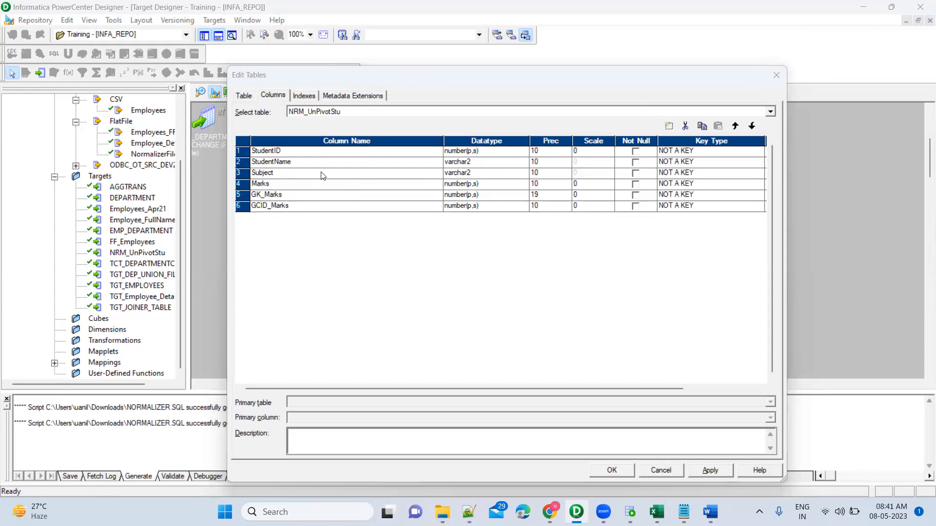
key(alt+Tab)
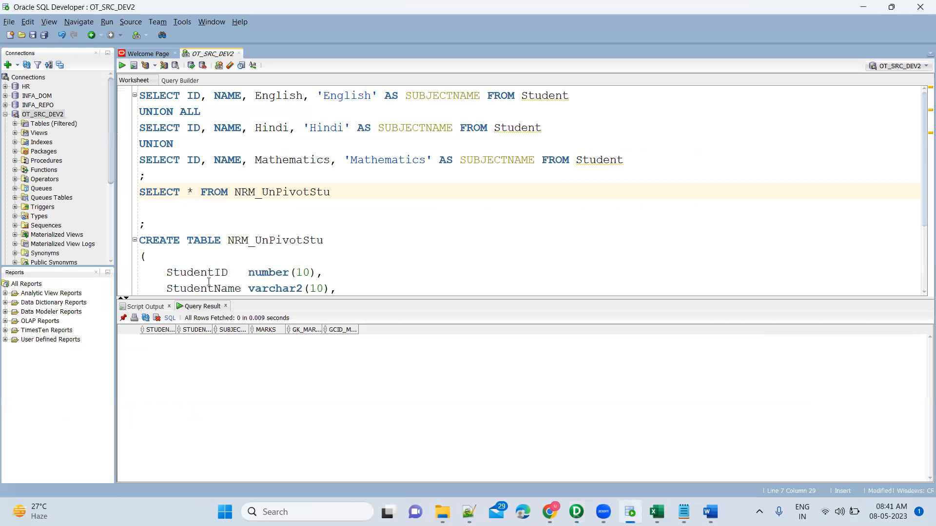
scroll(207, 288, down, 1)
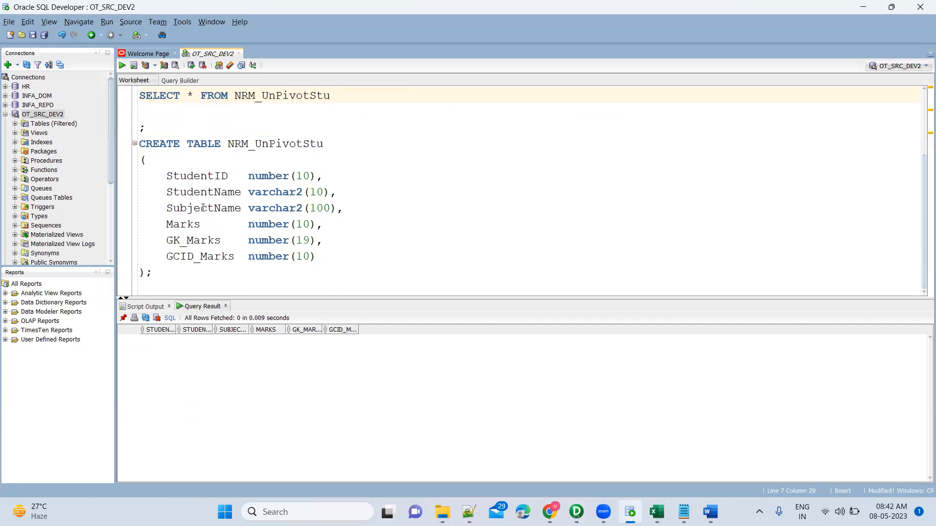
double_click(203, 209)
key(alt+Tab)
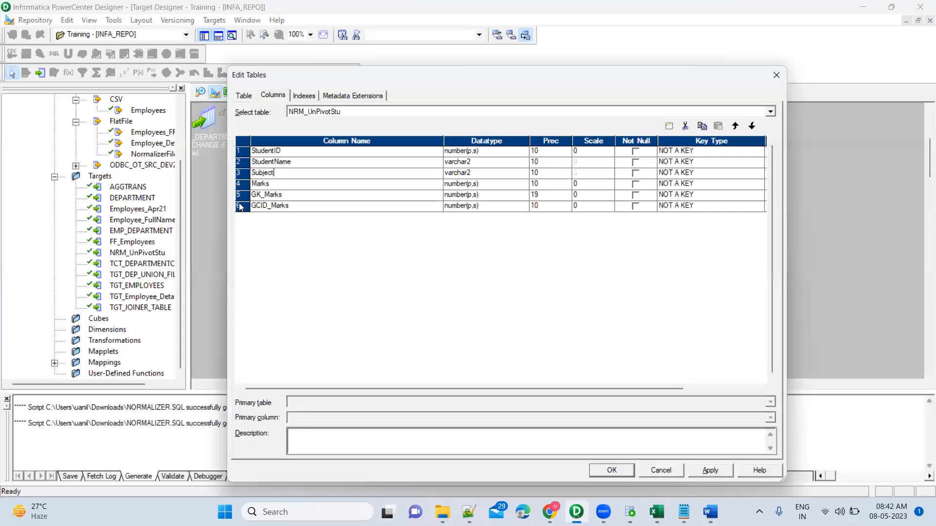
double_click(284, 174)
key(ctrl+v)
Step: Set the SubjectName column's precision to 100, apply the table changes and return to the Mapping Designer
click(550, 174)
text(0)
key(Tab)
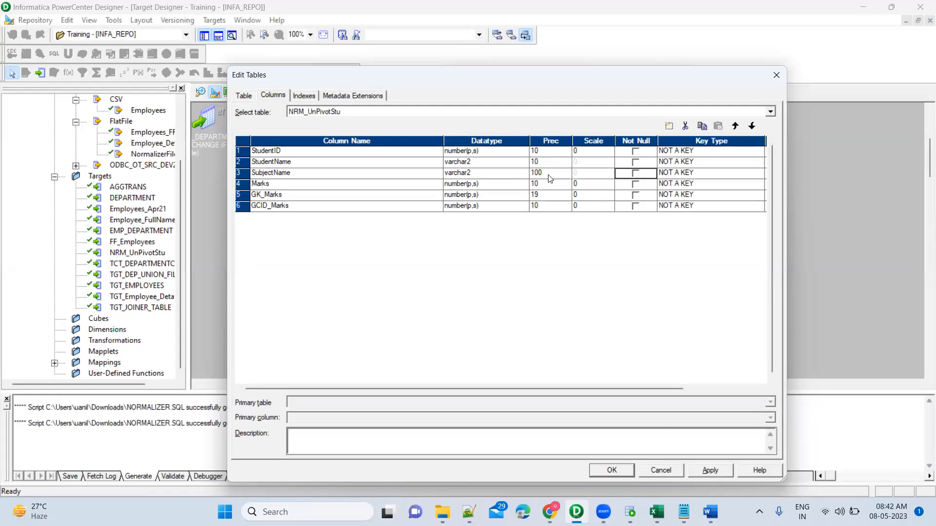
click(708, 472)
click(620, 474)
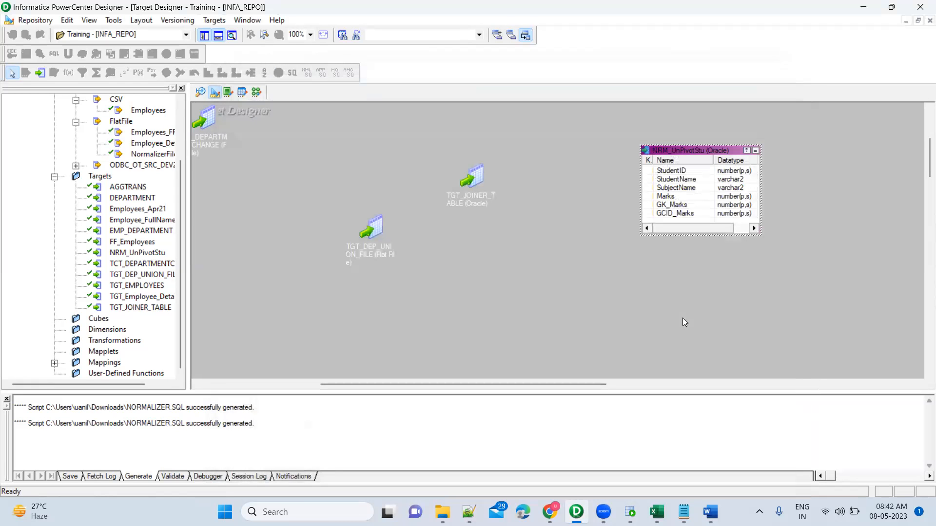
click(257, 94)
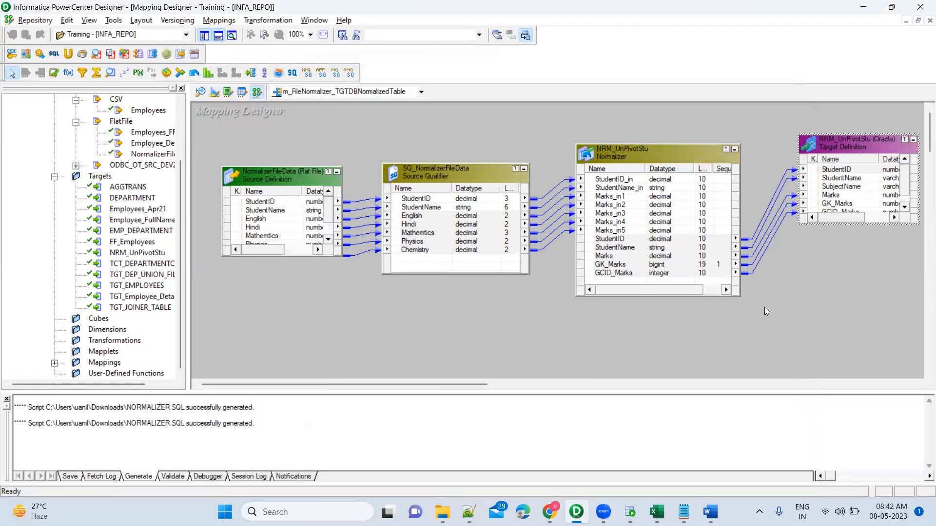
Step: Examine the SubjectName column in the NRM_UnPivotStu target, and its definition in the CREATE TABLE script in SQL Developer
click(810, 187)
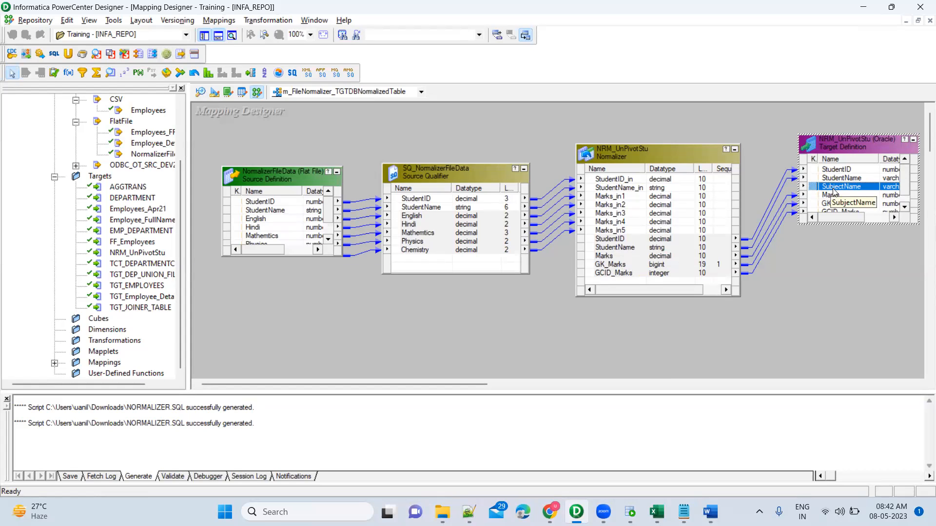
click(630, 511)
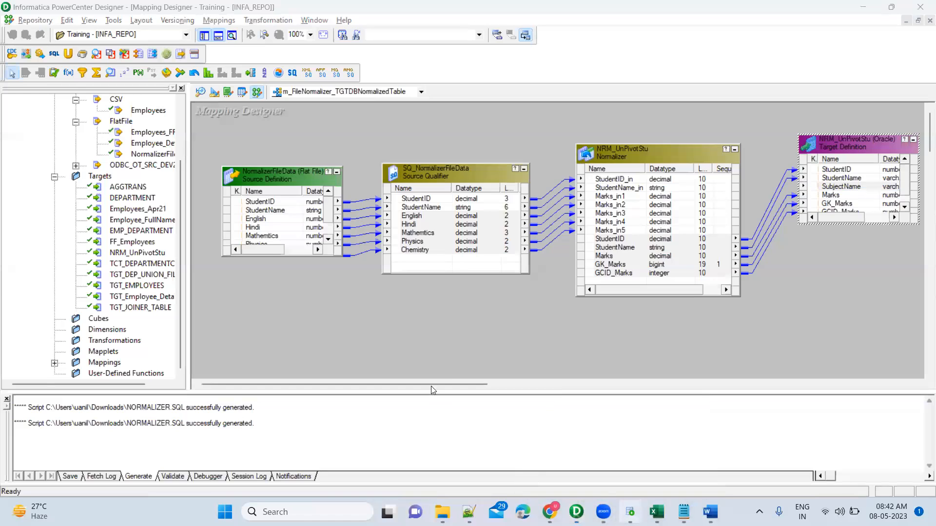
click(348, 207)
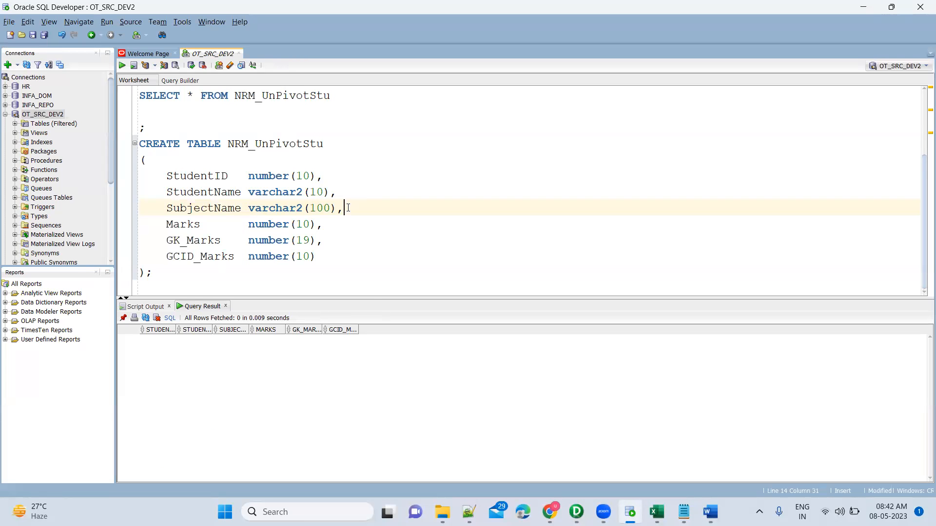
shift+click(167, 208)
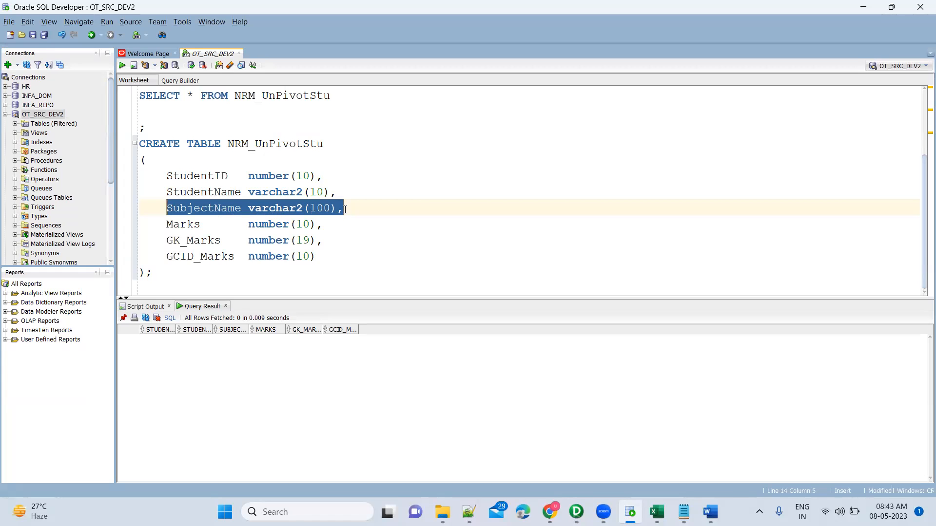
Step: Begin an INSERT INTO statement for NRM_UnPivotStu below the CREATE TABLE script, copying the table name from it
click(175, 277)
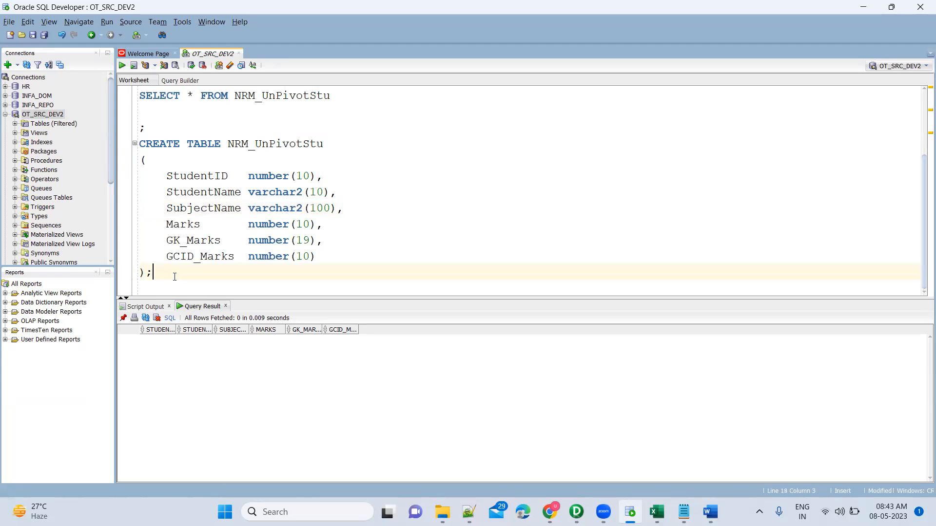
key(Return)
key(Return)
text(INSERT INTO)
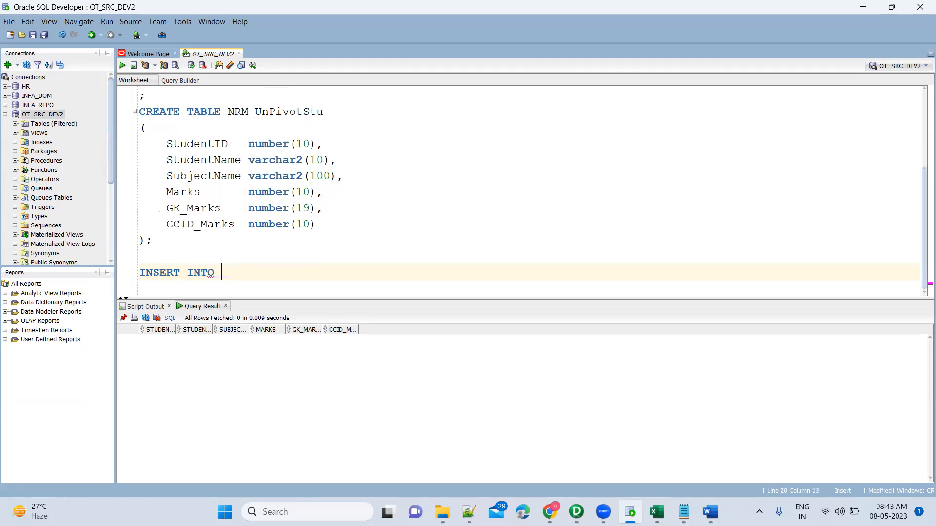
double_click(235, 116)
key(ctrl+c)
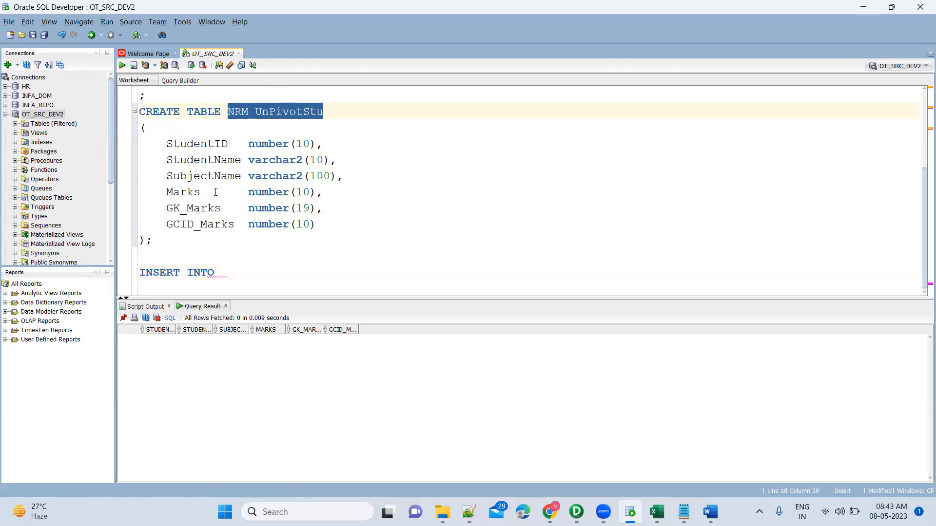
click(239, 270)
key(ctrl+v)
Step: Add the parenthesized column list StudentID, StudentName, Marks, GK_Marks, GCID_Marks to the INSERT INTO statement
text((Stu)
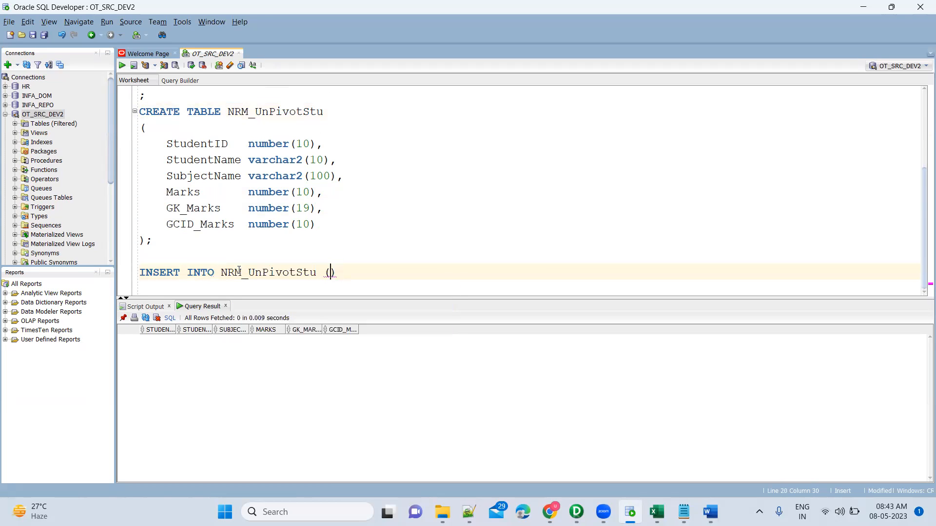
text(dentID, )
text(Student)
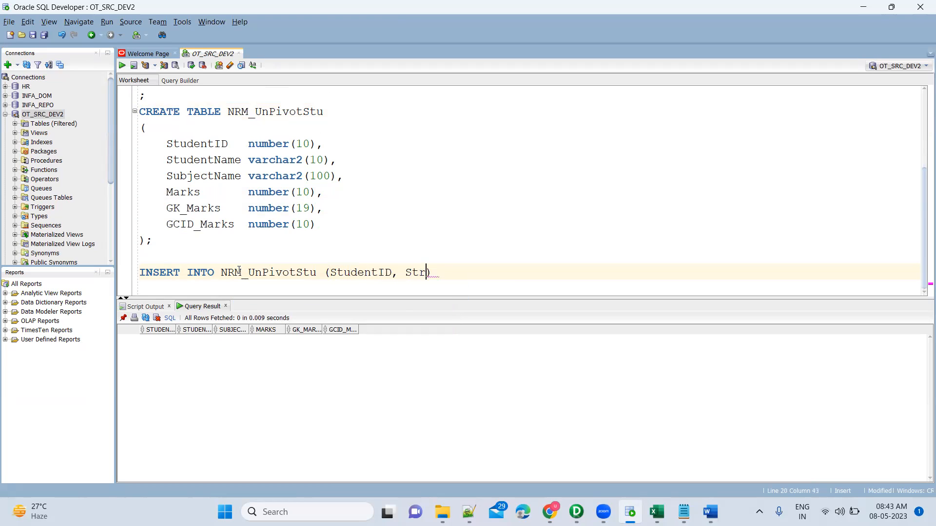
text(Name)
text(, Marks)
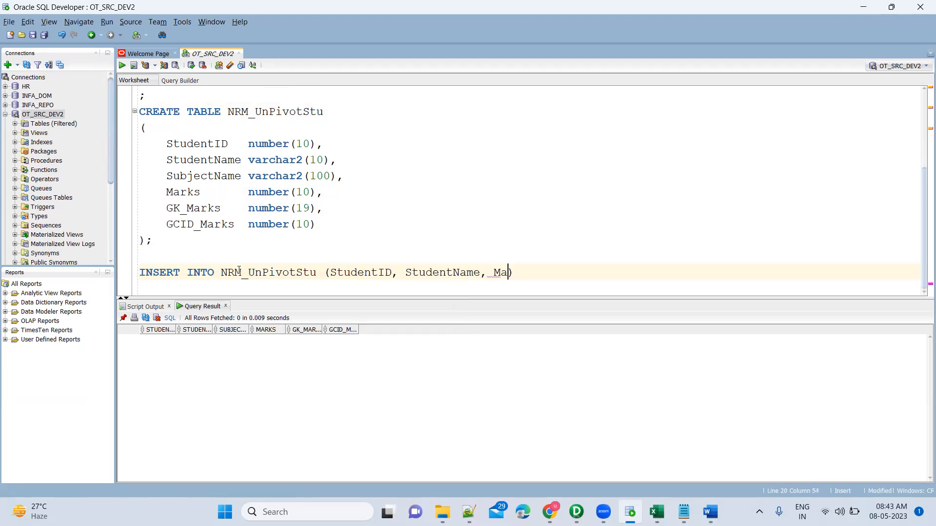
text(, GK)
text(_Marks)
text(, GC)
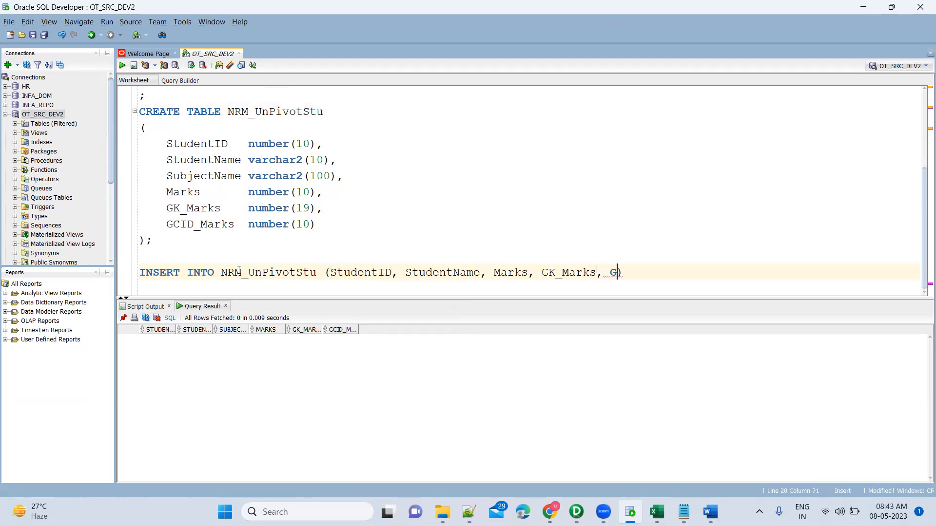
text(ID_Marks)
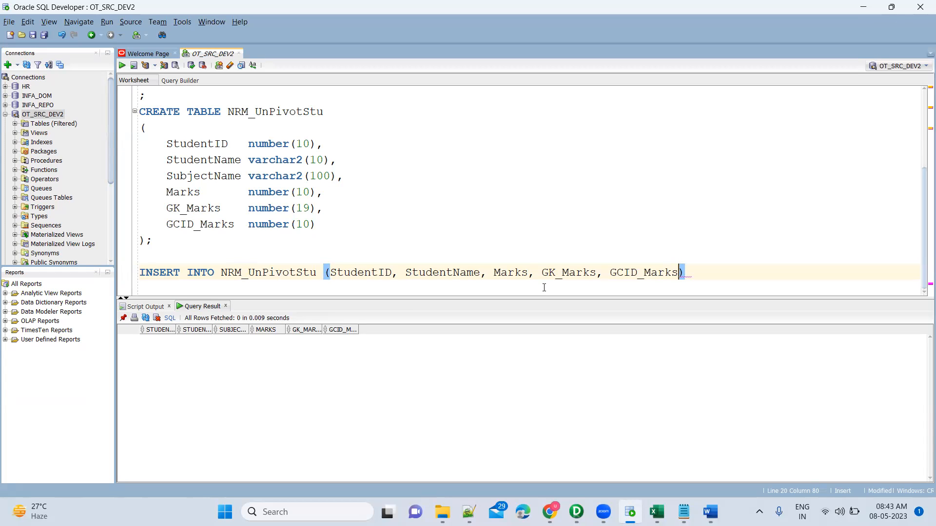
Step: Compare the SubjectName column definition in the CREATE TABLE script with the column list of the INSERT INTO statement
double_click(222, 175)
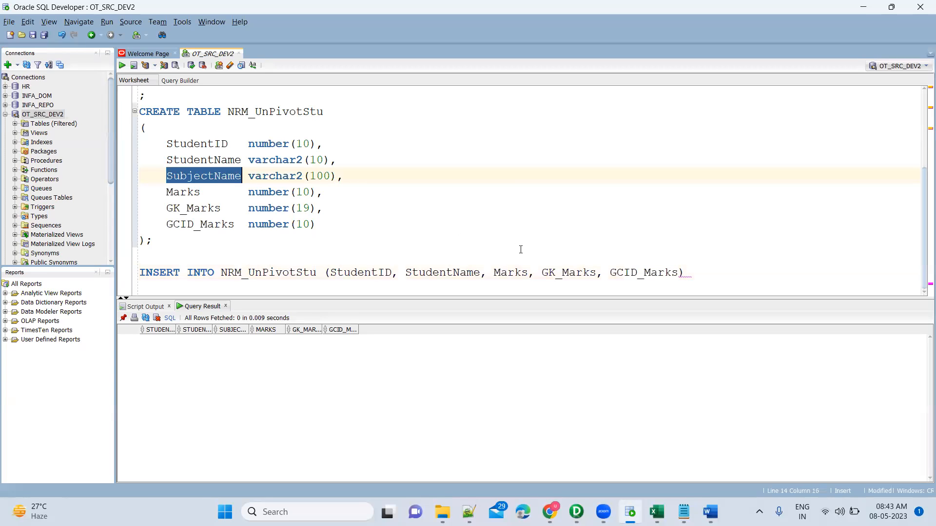
click(688, 275)
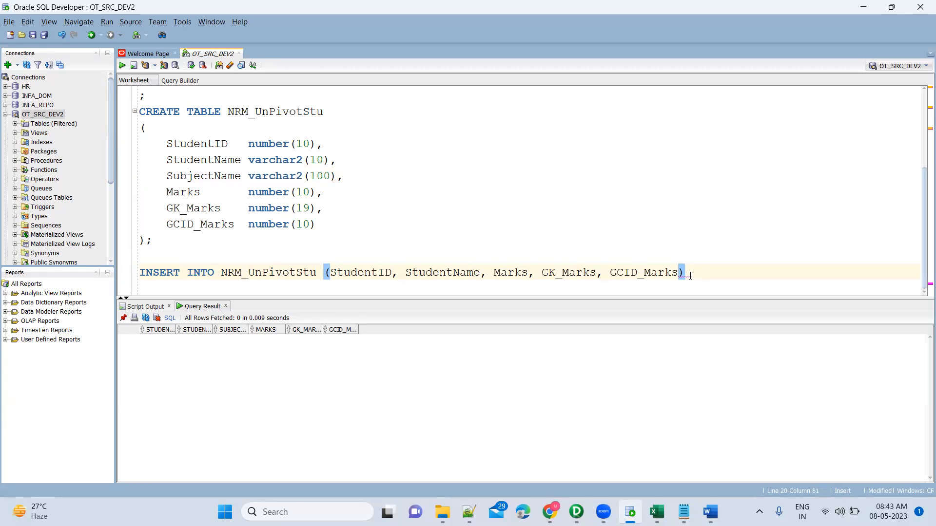
double_click(209, 180)
click(352, 174)
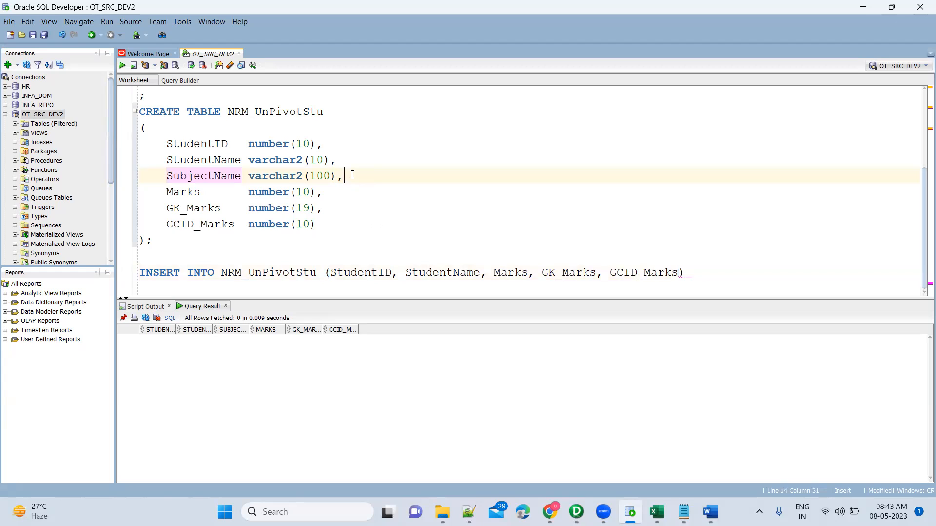
click(680, 271)
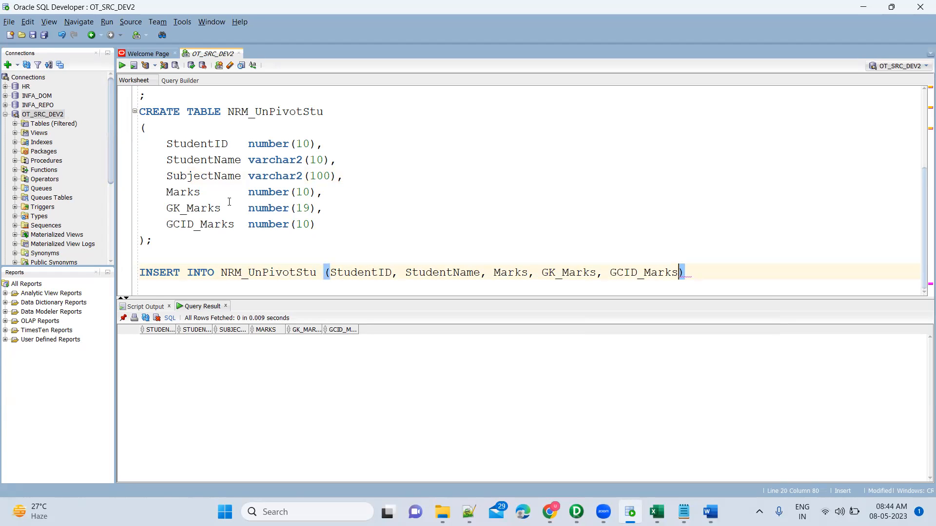
double_click(214, 176)
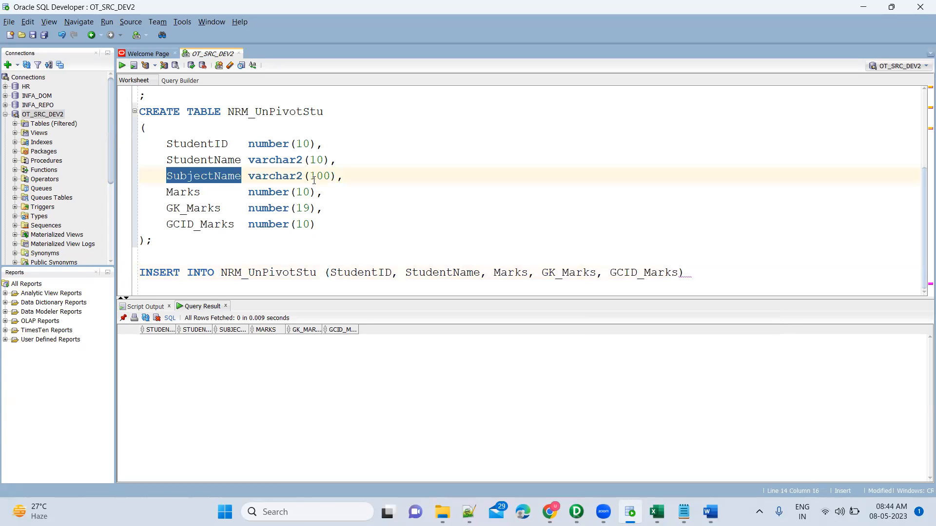
click(340, 178)
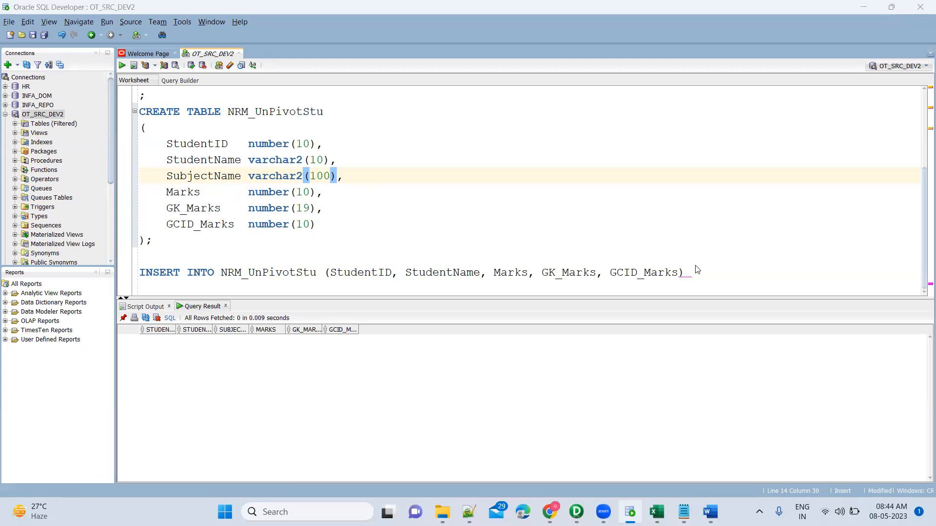
Step: Return to PowerCenter Designer, arrange all mapping objects as icons, and save the mapping, checking its validation result
key(alt+Tab)
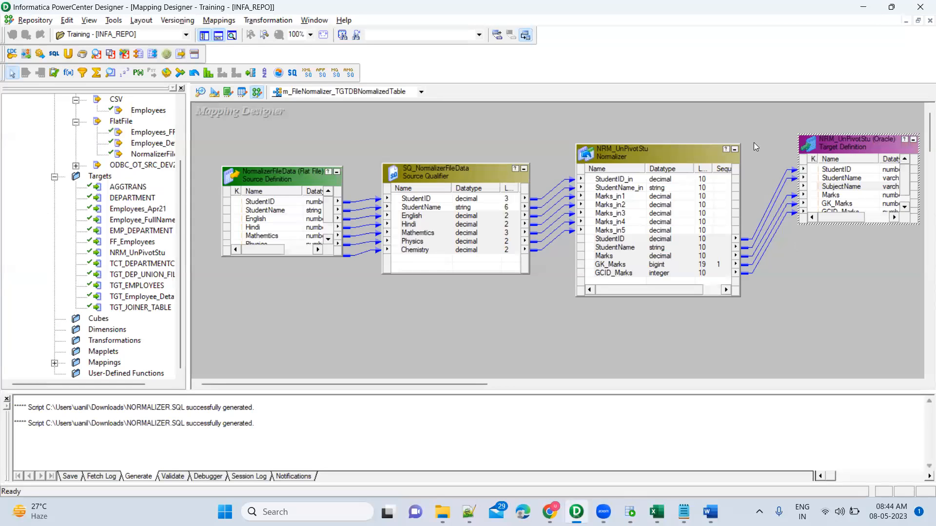
right_click(551, 122)
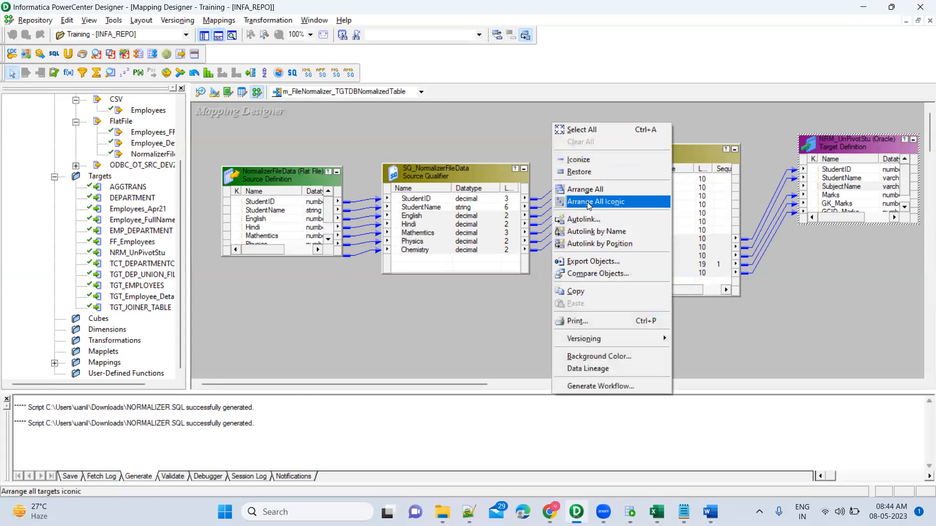
click(587, 202)
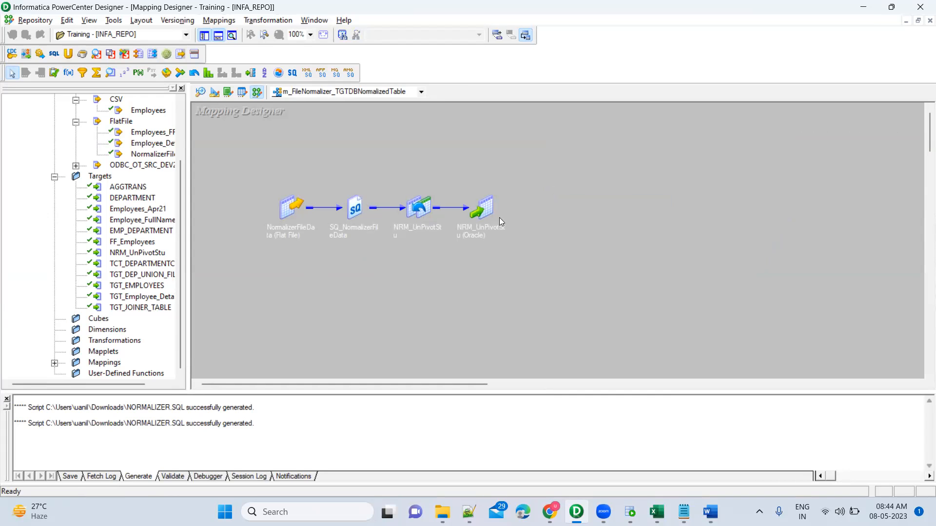
key(ctrl+s)
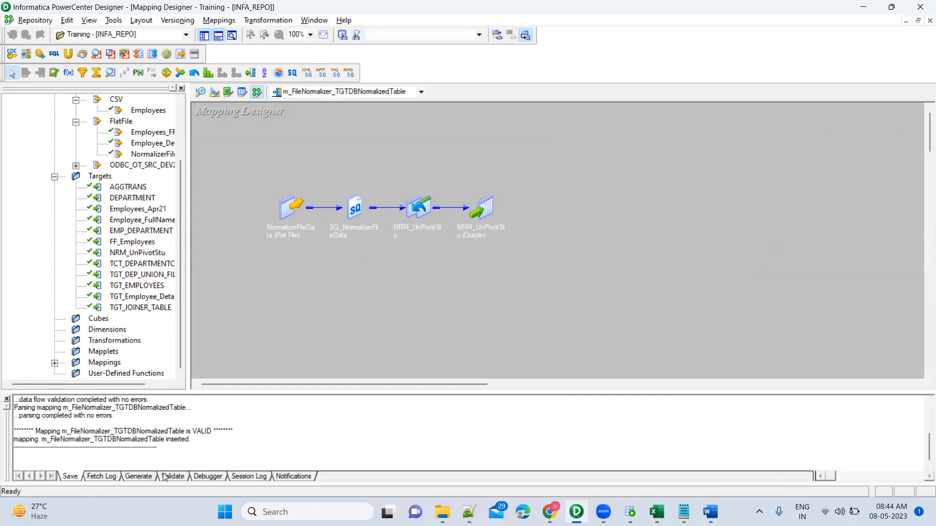
double_click(202, 431)
Step: Find and launch PowerCenter Workflow Manager
key(super)
text(work)
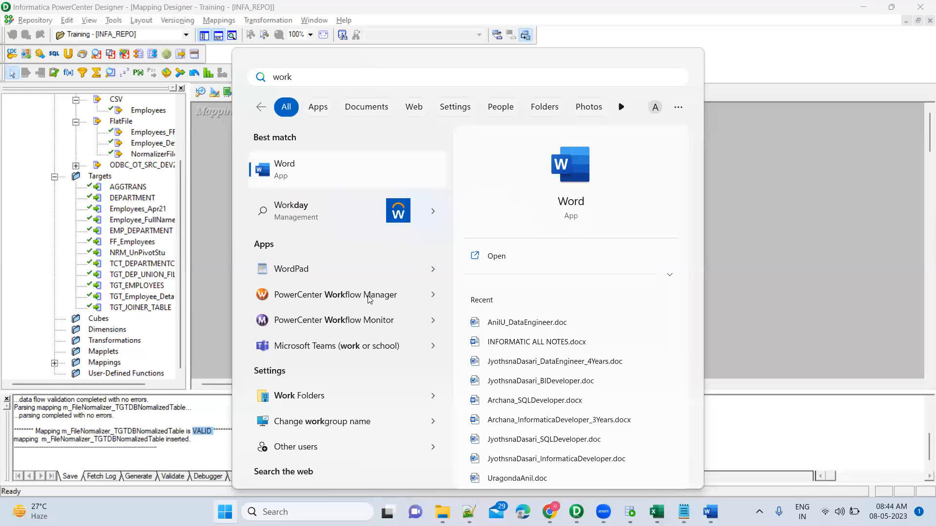
text(flow)
key(Return)
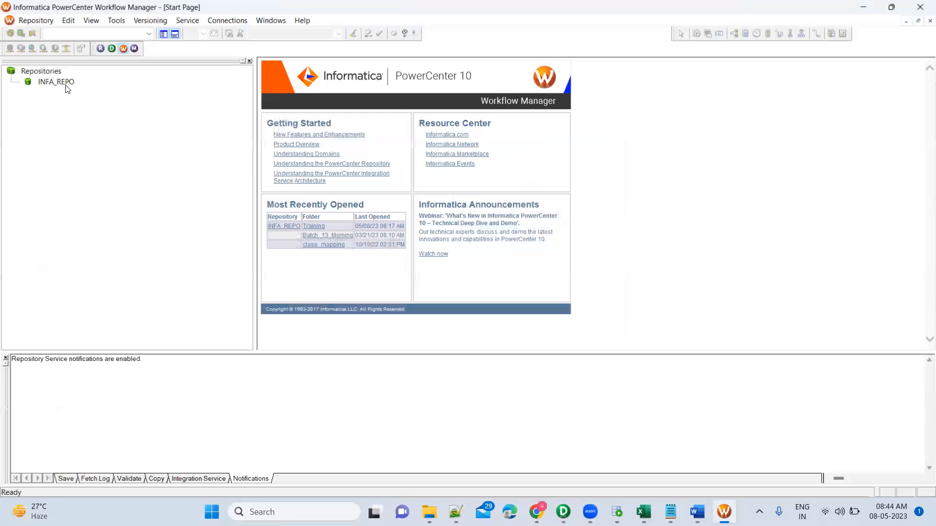
Step: Connect to the INFA_REPO repository by entering the account password, and open the Training folder
double_click(67, 86)
key(Tab)
text(admin)
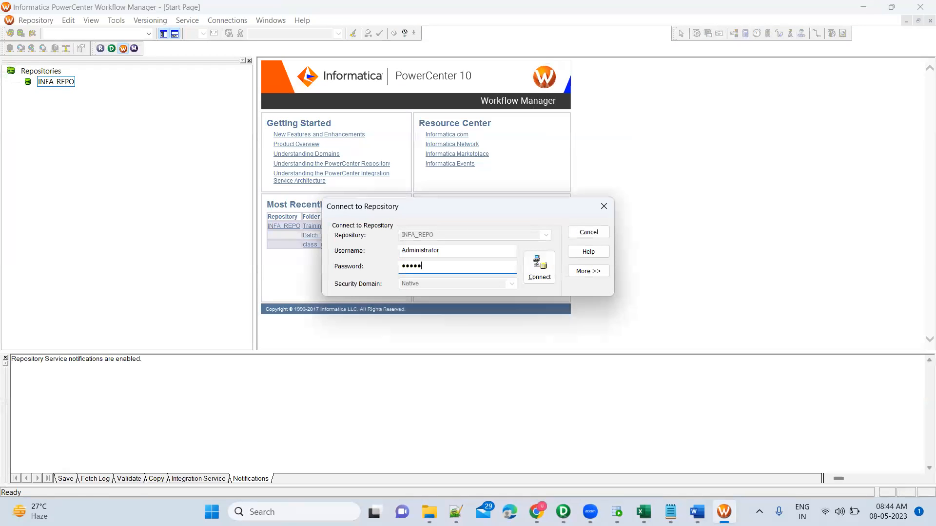
key(Return)
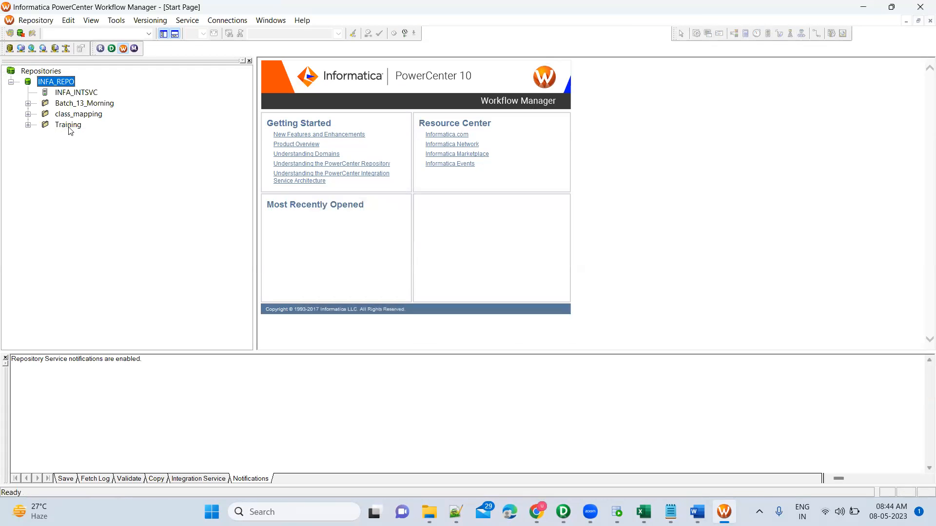
double_click(80, 126)
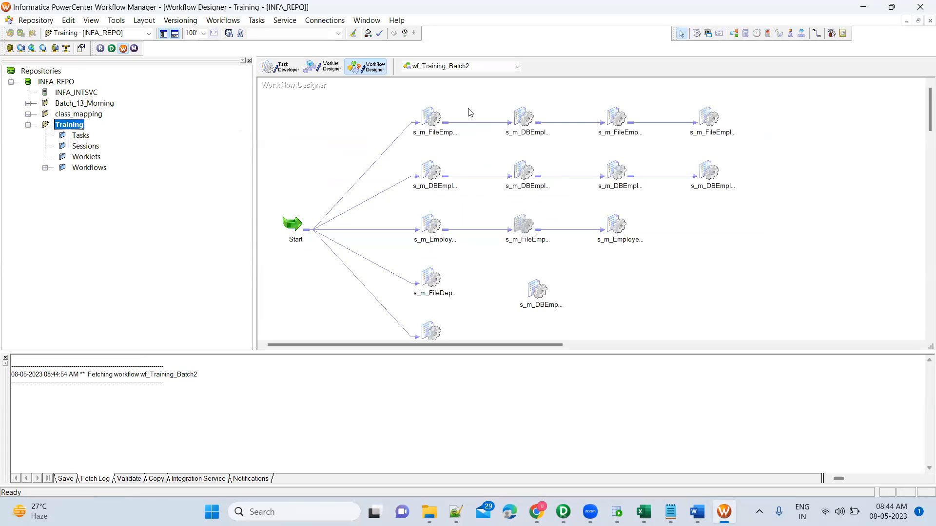
Step: Link the s_m_FileDep session to the unconnected s_m_DBEmp session beside it in the wf_Training_Batch2 workflow
click(692, 245)
scroll(693, 249, down, 1)
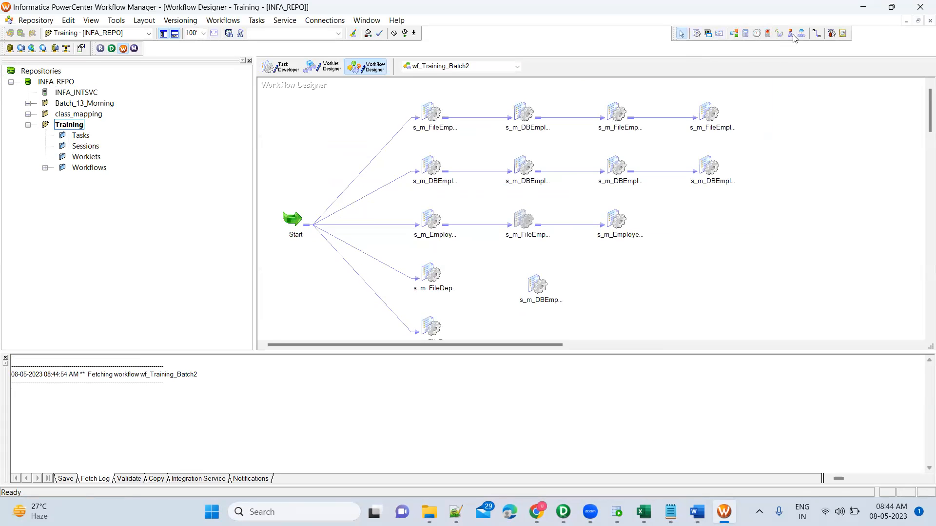
click(817, 33)
drag(430, 269, 535, 285)
click(681, 34)
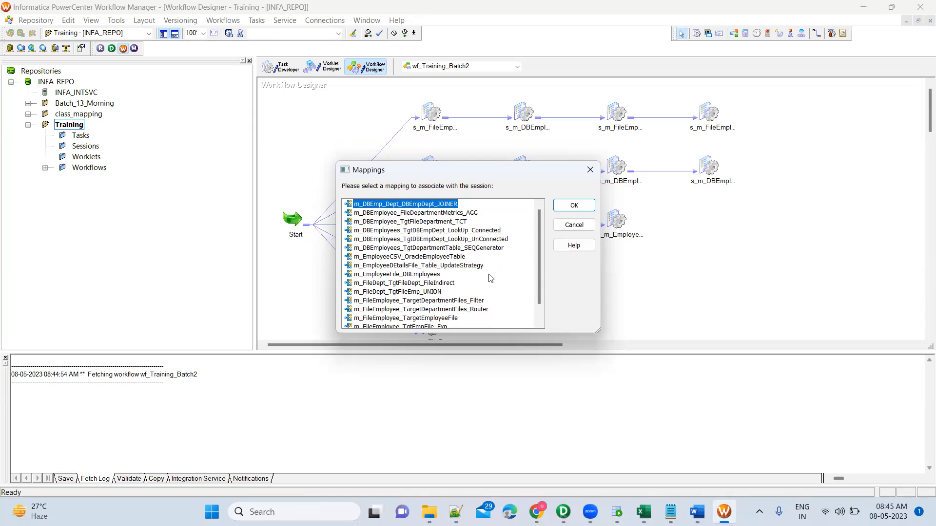
Step: Associate the new session task with the mapping m_FileNormalizer_TGTDBNormalizedTable
scroll(493, 286, down, 1)
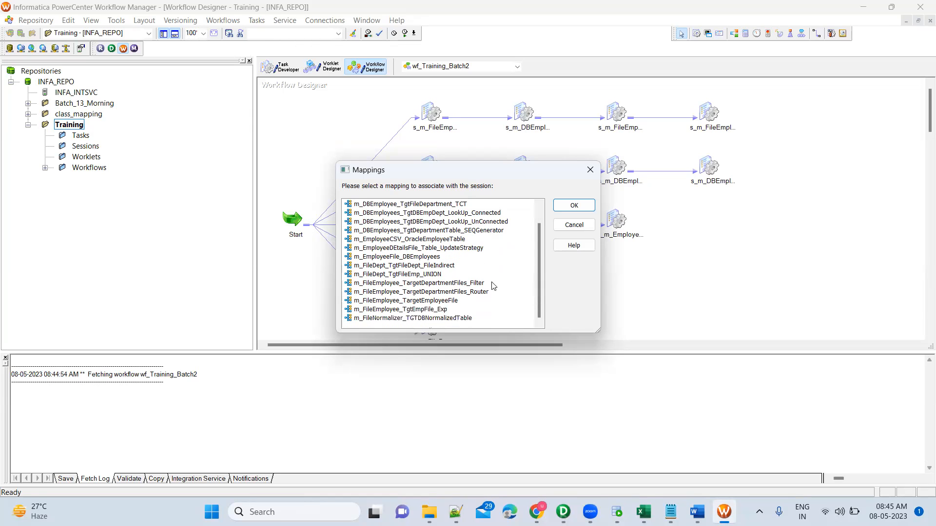
click(464, 319)
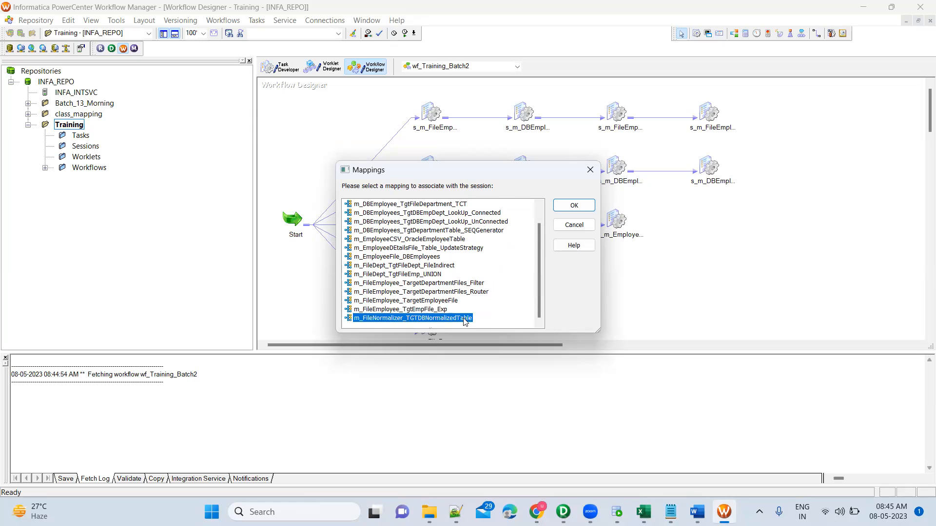
click(574, 205)
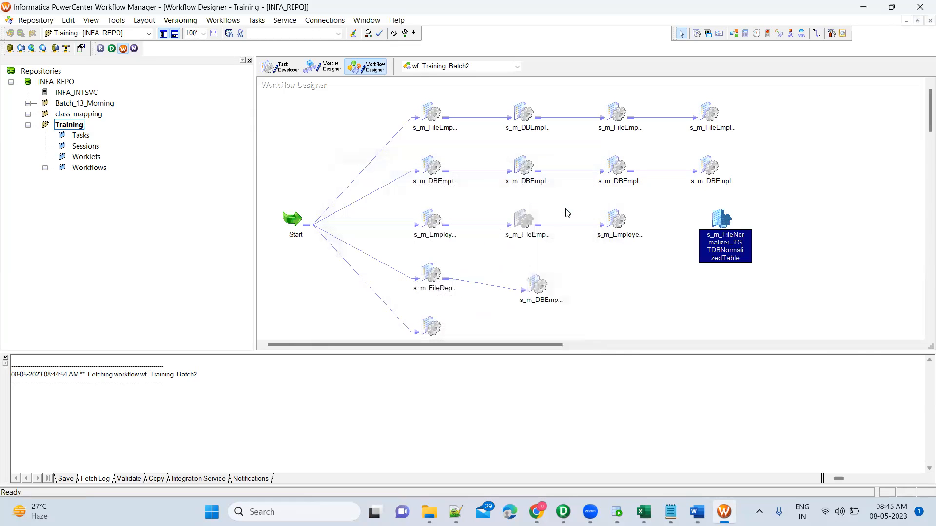
Step: In the s_m_FileNormalizer_TGTDBNormalizedTable session, set the source file directory of SQ_NormalizerFileData to $PMSourceFileDir\Training\
double_click(725, 246)
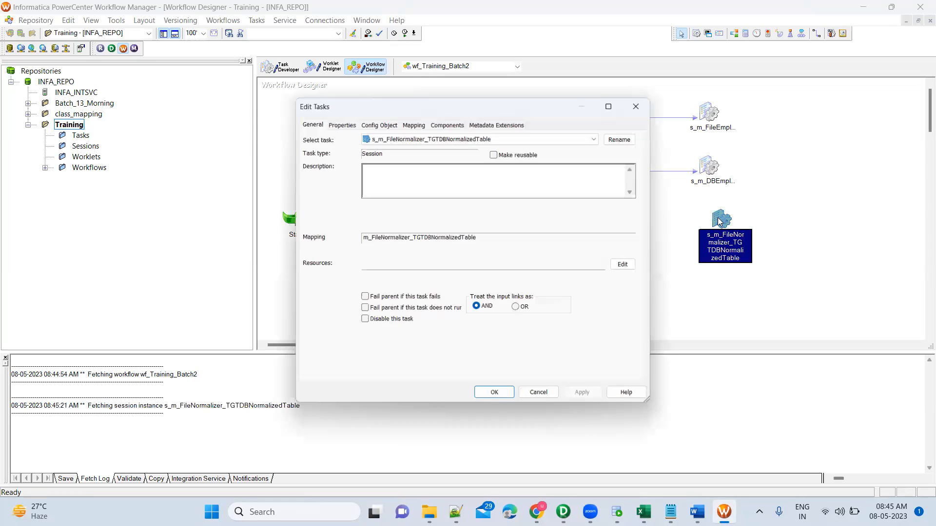
click(416, 121)
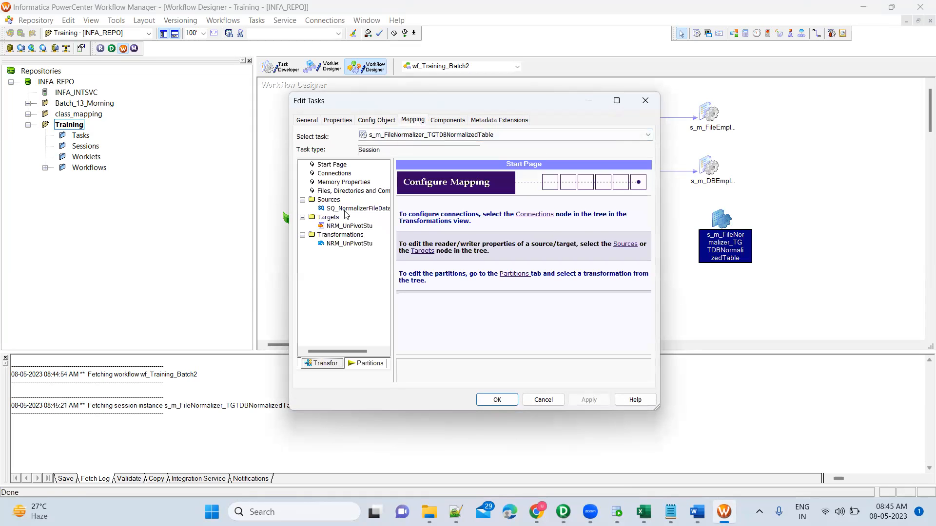
click(348, 209)
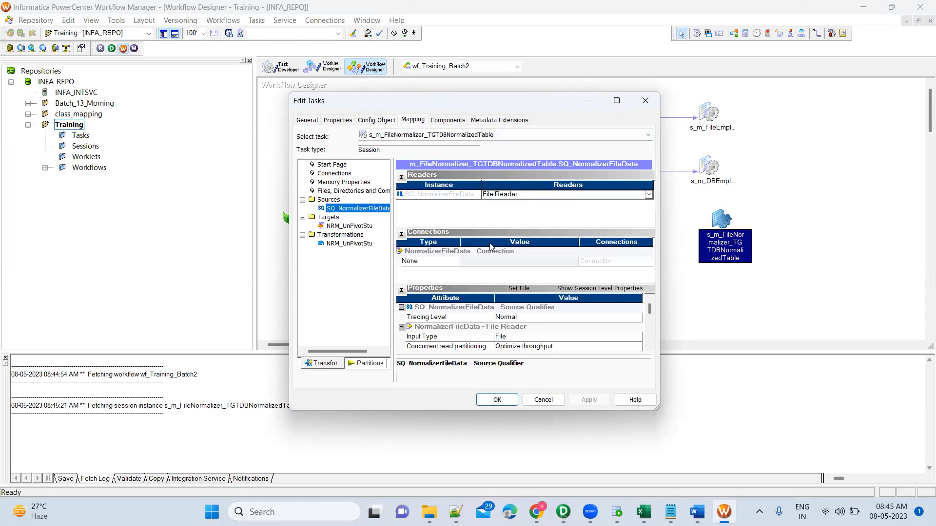
scroll(653, 347, down, 5)
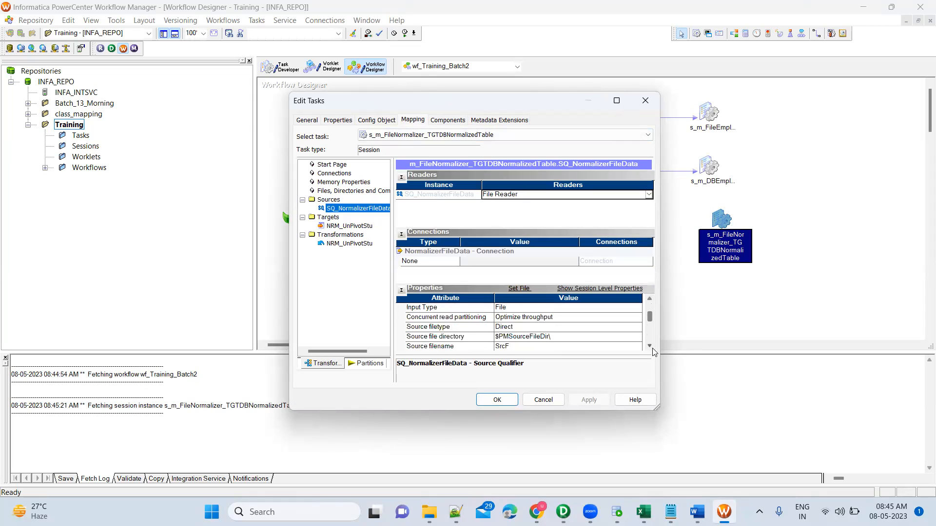
click(554, 318)
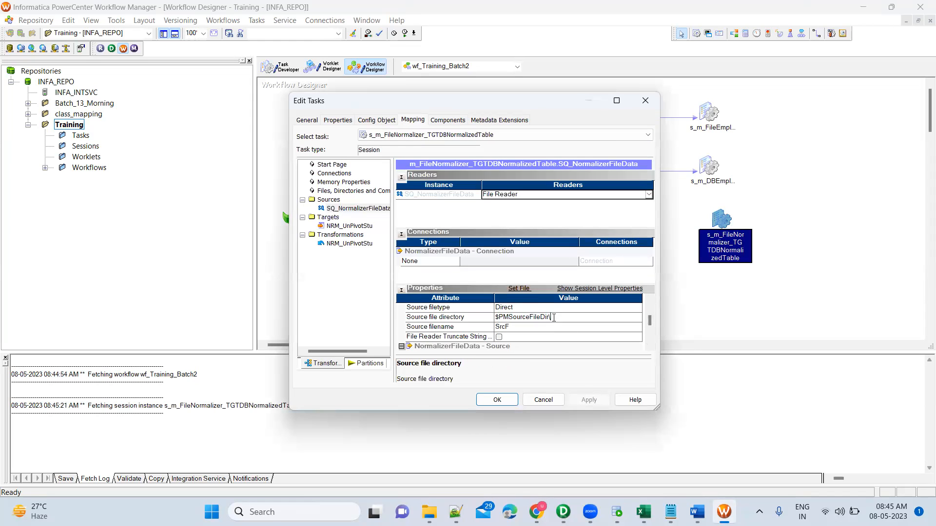
text(Training\)
Step: Copy the name of NormalizerFileData.csv from the SrcFiles\Training folder in File Explorer and enter it as the session's source filename
click(429, 512)
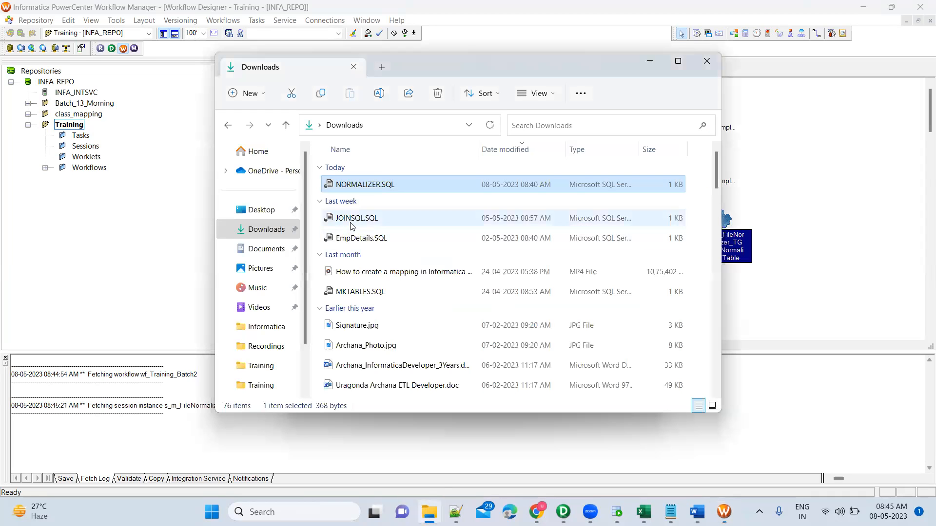
click(229, 126)
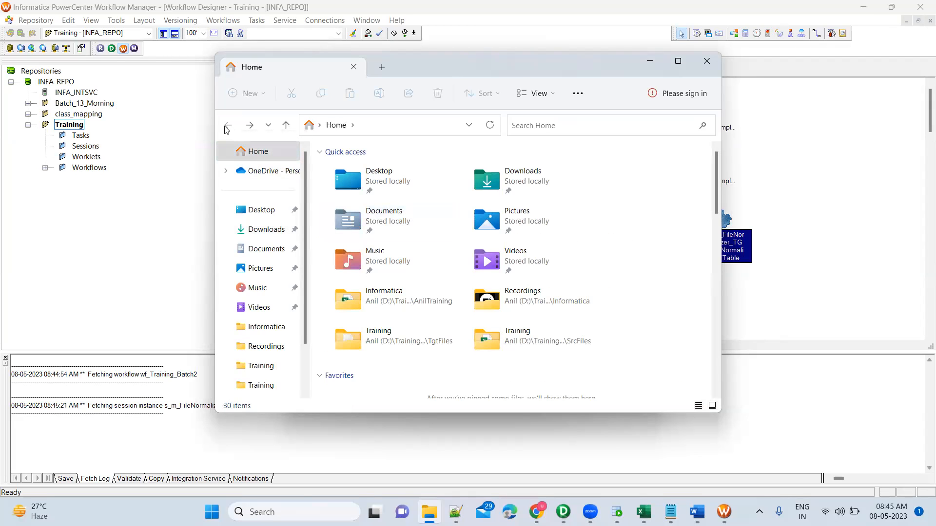
click(267, 366)
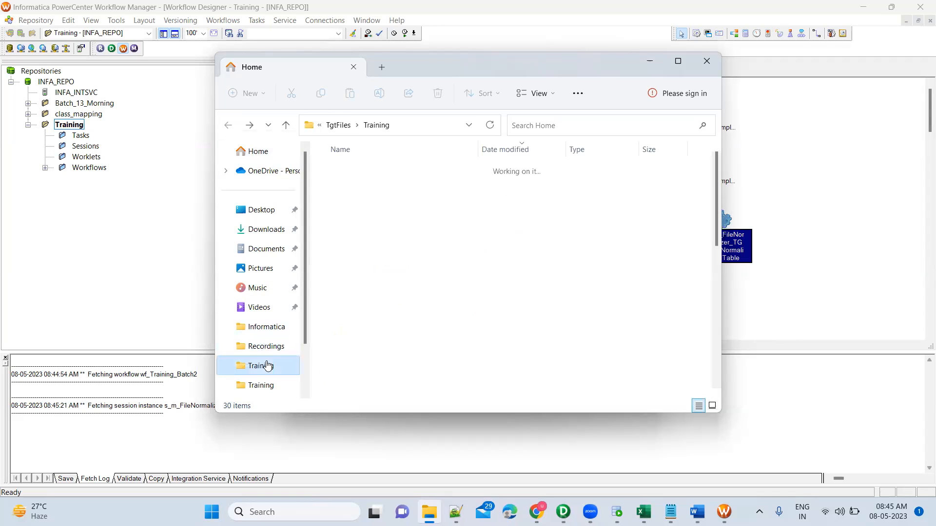
click(263, 390)
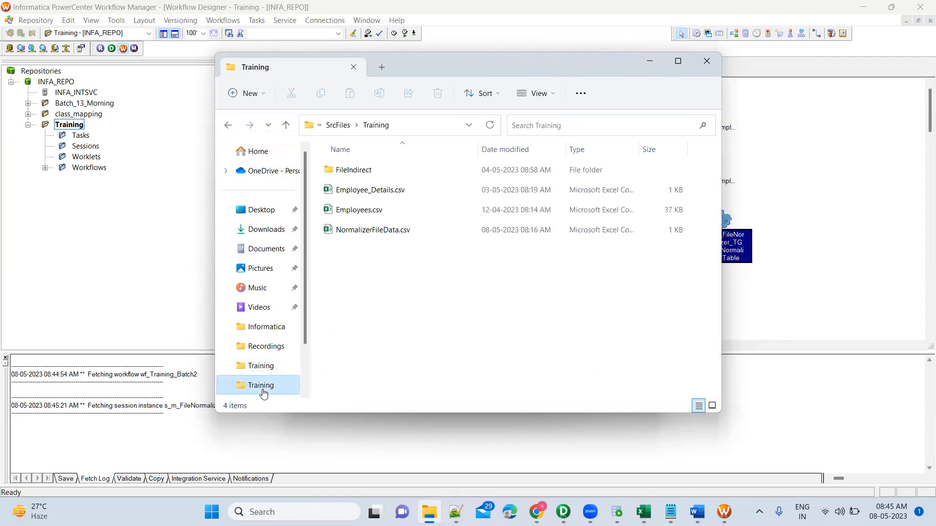
click(380, 230)
click(379, 230)
key(ctrl+c)
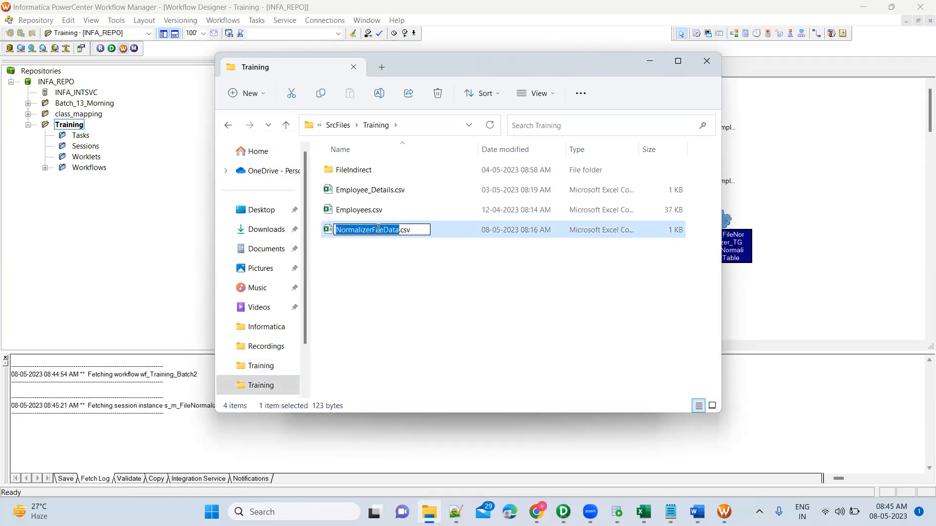
key(Escape)
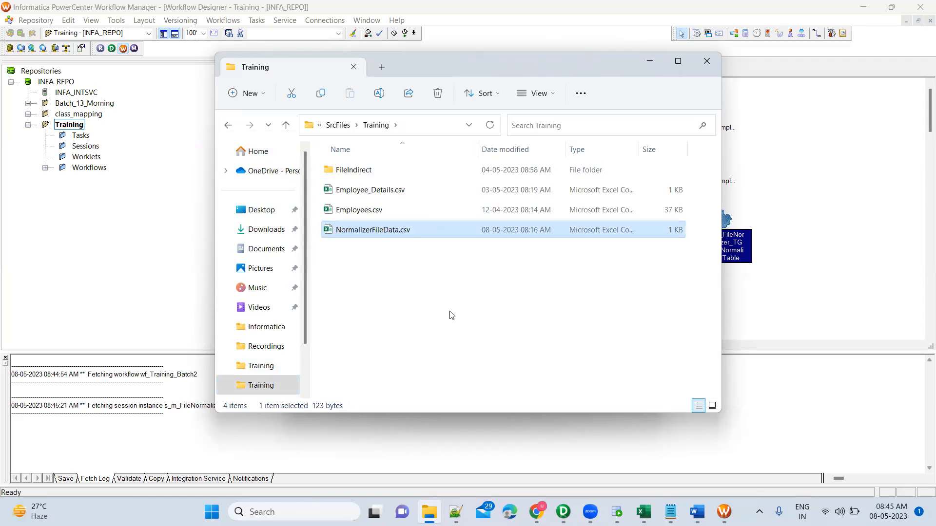
key(alt+Tab)
click(520, 328)
key(ctrl+v)
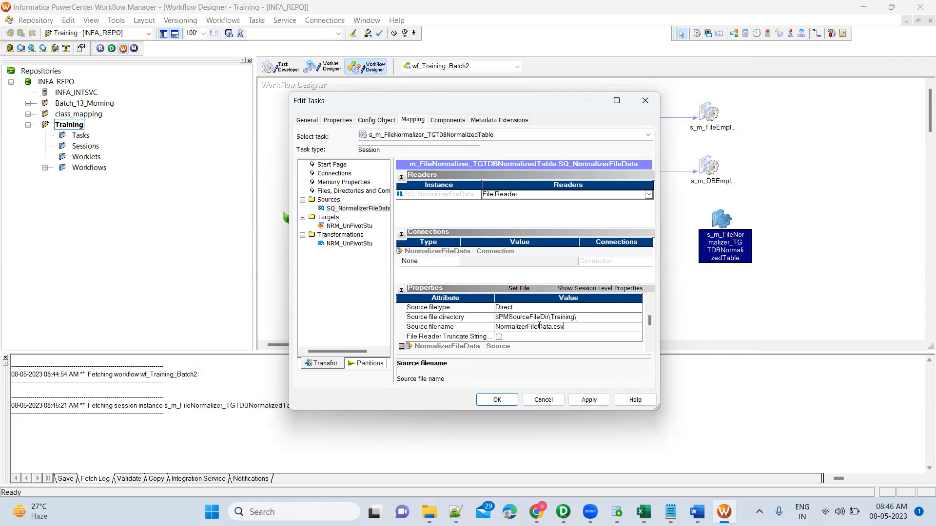
Step: Set the target load type of NRM_UnPivotStu to Normal, review its remaining target properties, and save the session settings
click(348, 226)
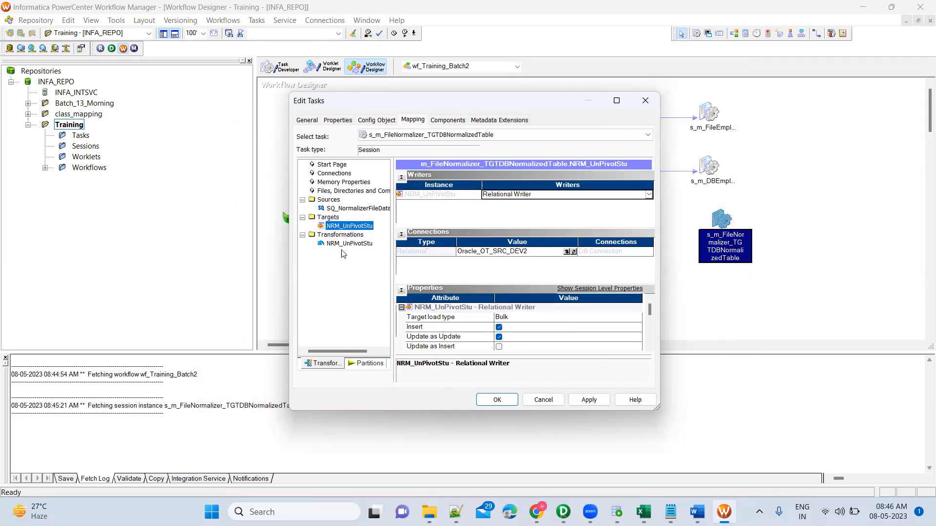
click(551, 320)
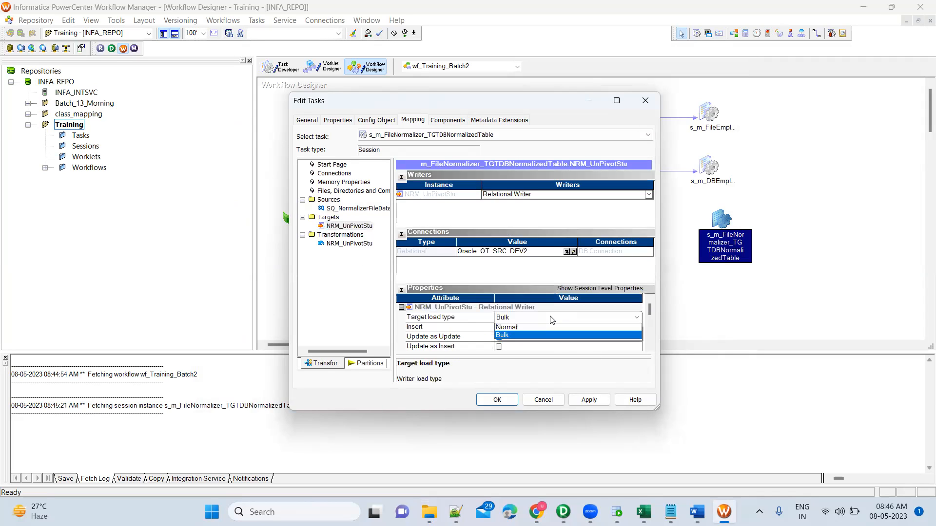
click(517, 329)
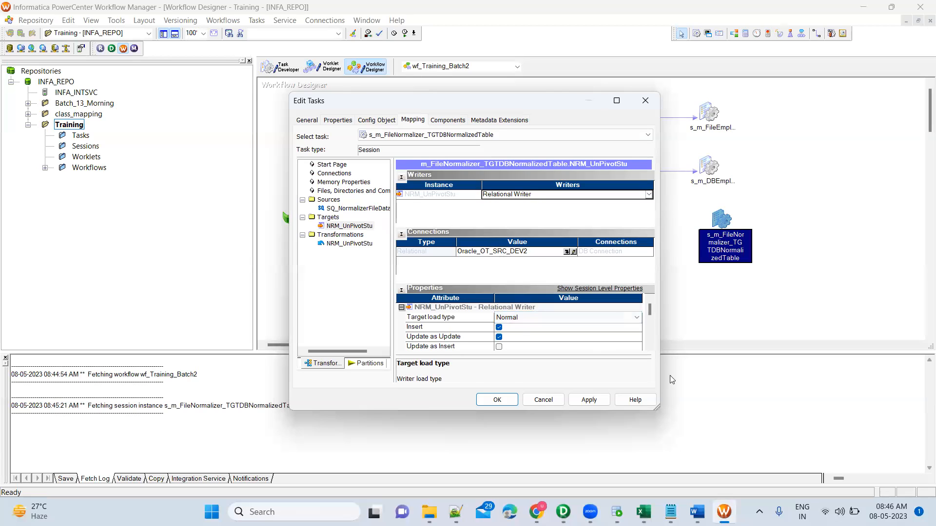
click(650, 348)
click(650, 348)
click(650, 348)
click(650, 348)
click(650, 348)
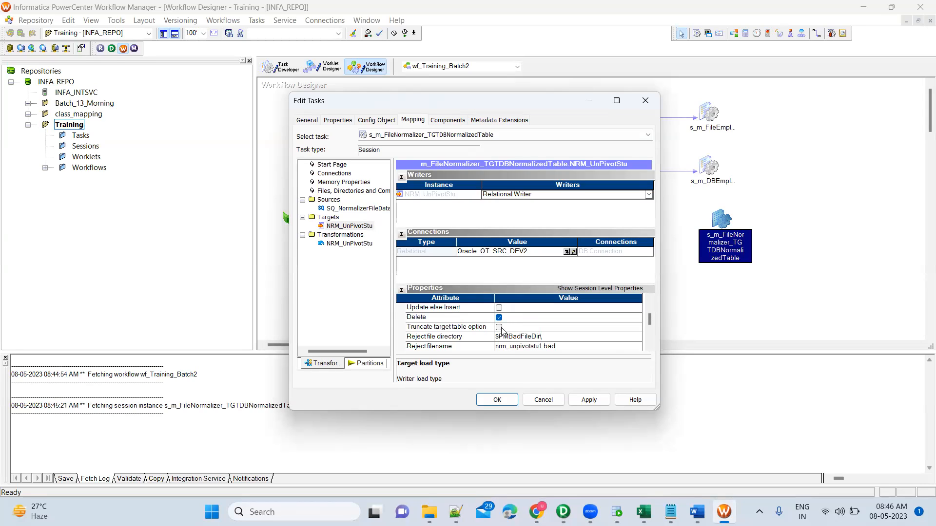
click(650, 348)
click(650, 348)
click(650, 348)
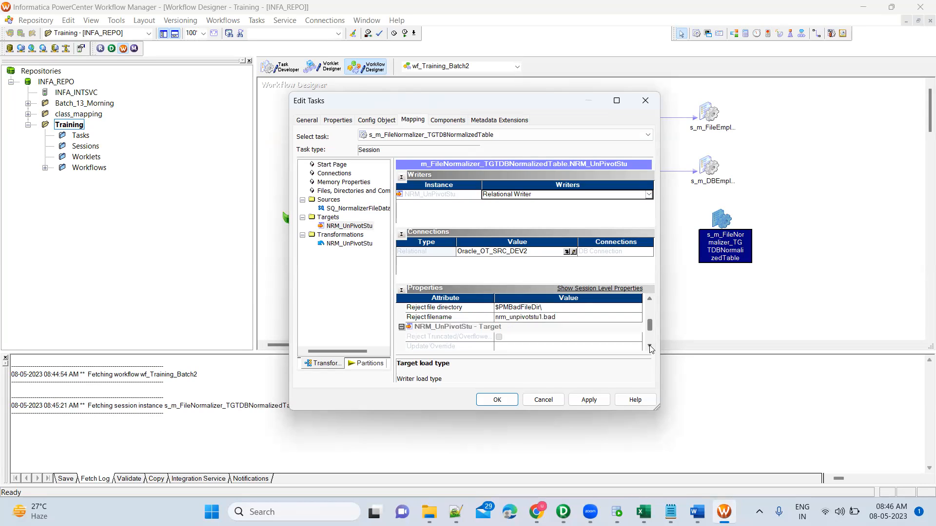
click(650, 348)
click(650, 348)
click(650, 348)
click(650, 348)
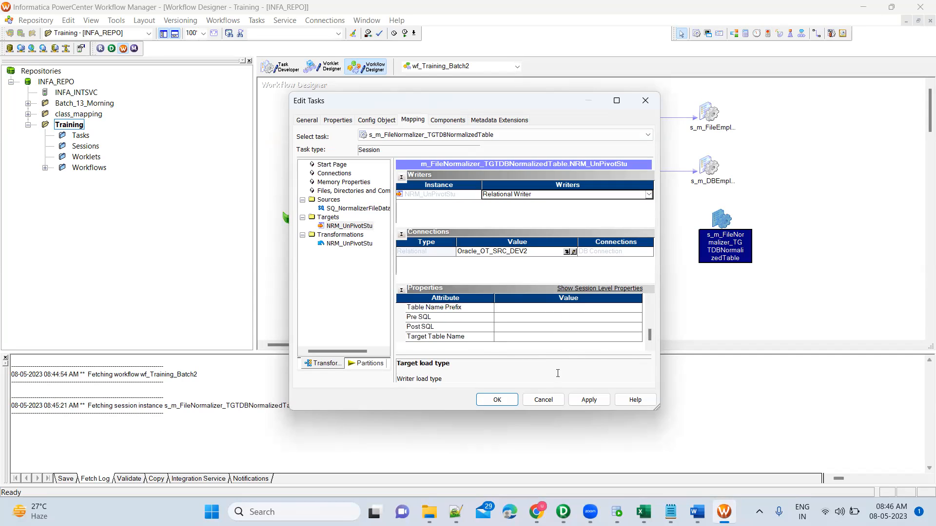
click(589, 400)
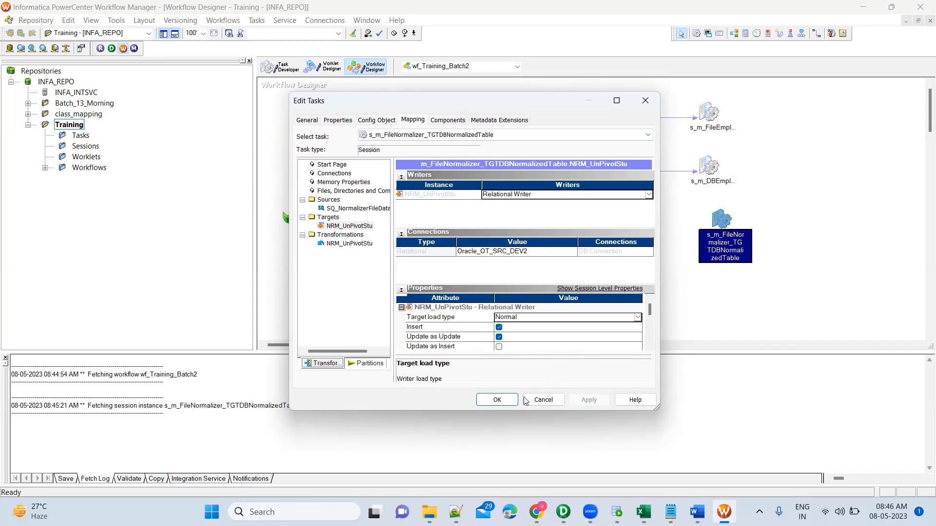
click(497, 399)
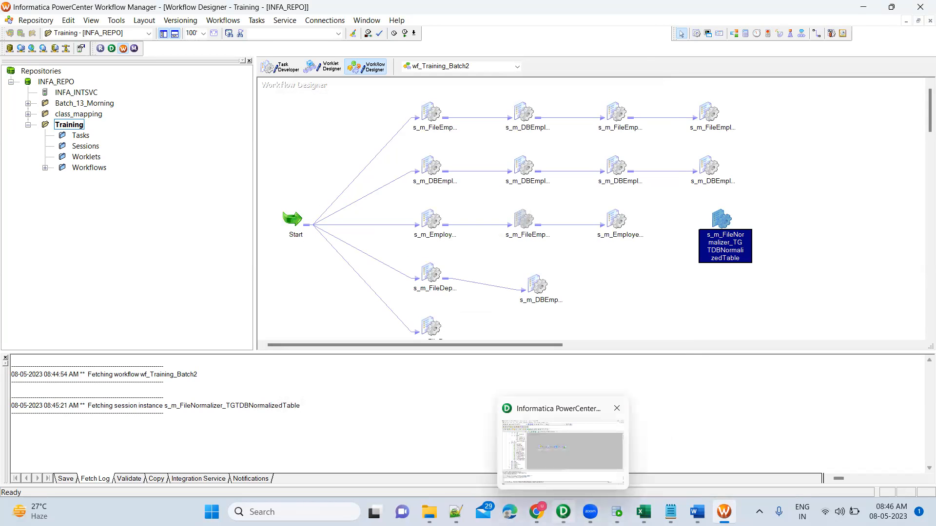
Step: Compare the NRM_UnPivotStu target definition's name in PowerCenter Designer with the table name in SQL Developer's CREATE TABLE statement, and return to Workflow Manager
click(560, 503)
double_click(486, 207)
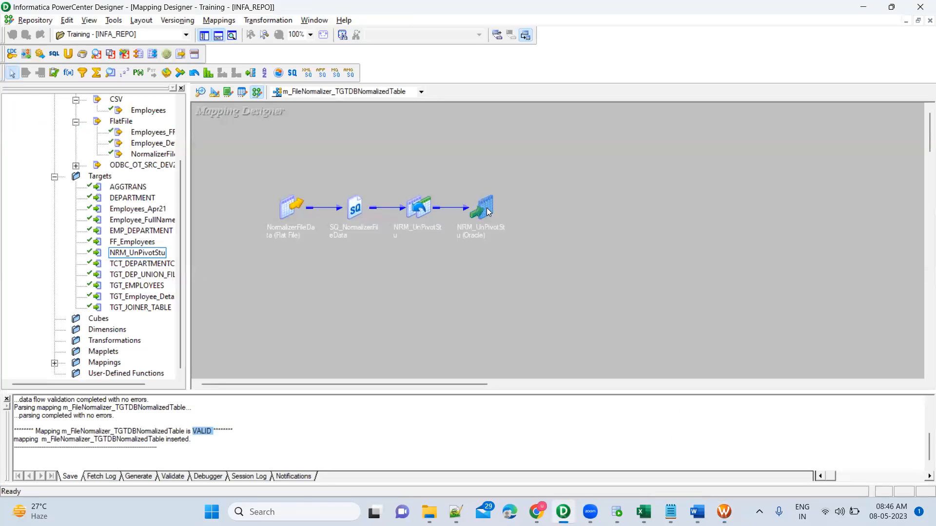
double_click(511, 206)
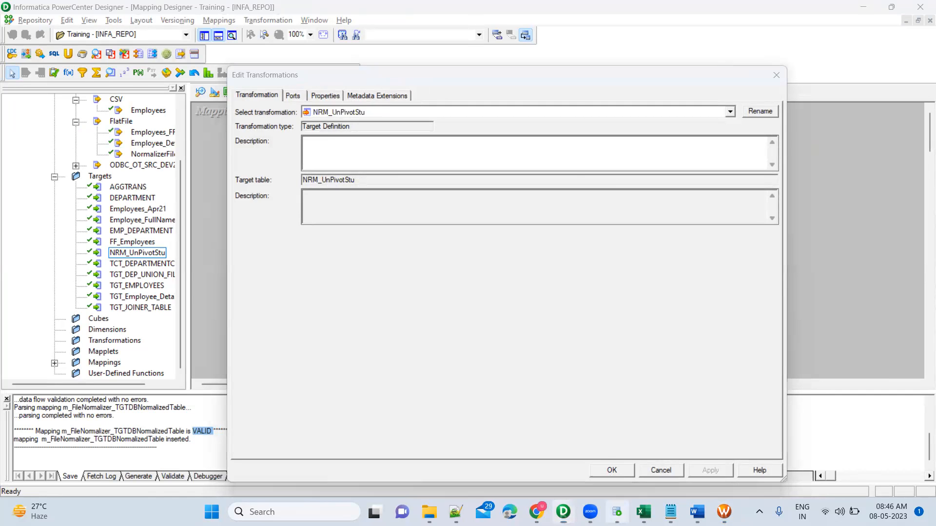
click(617, 512)
double_click(280, 112)
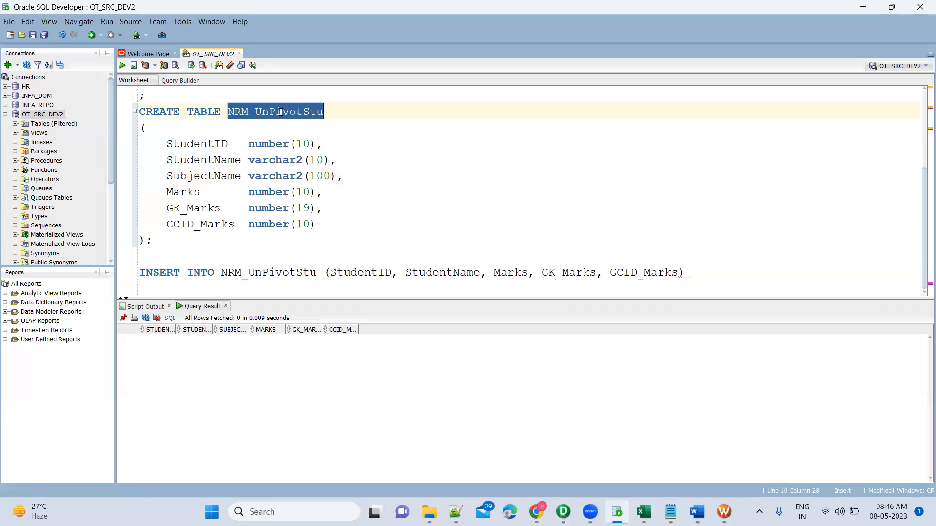
key(alt+Tab)
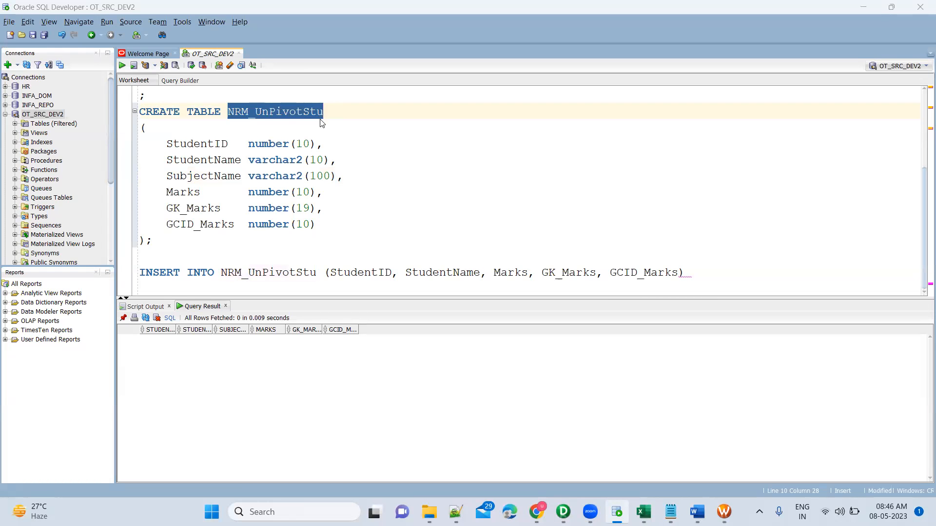
key(alt+Tab)
key(alt+Tab)
key(alt+Tab)
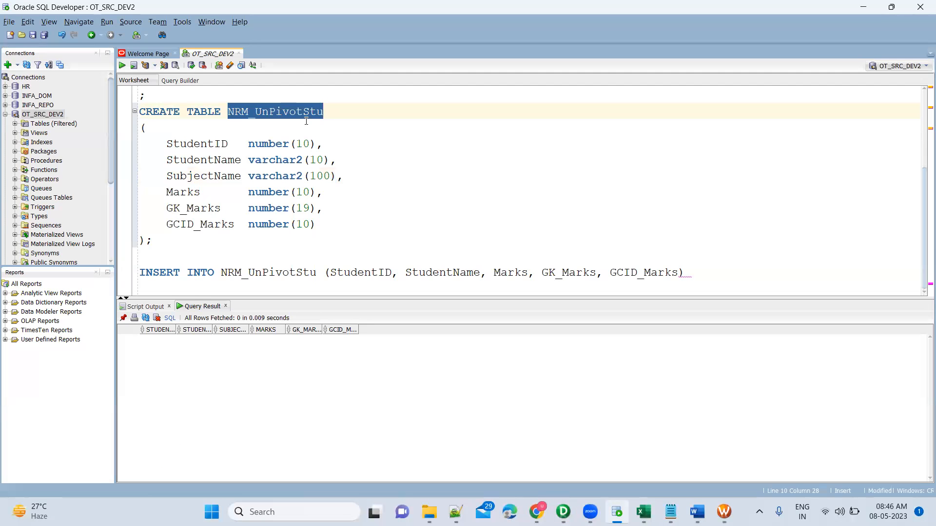
key(alt+Tab)
key(alt+Tab)
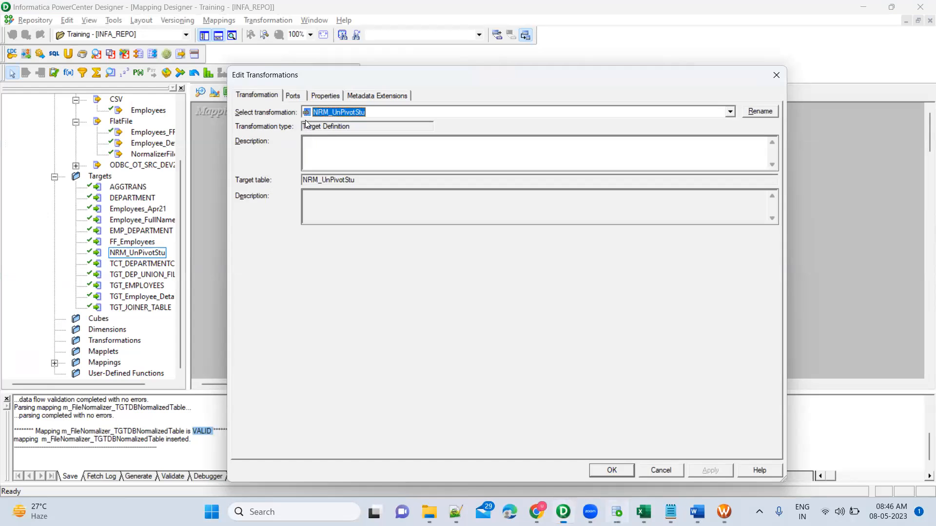
key(Escape)
key(alt+Tab)
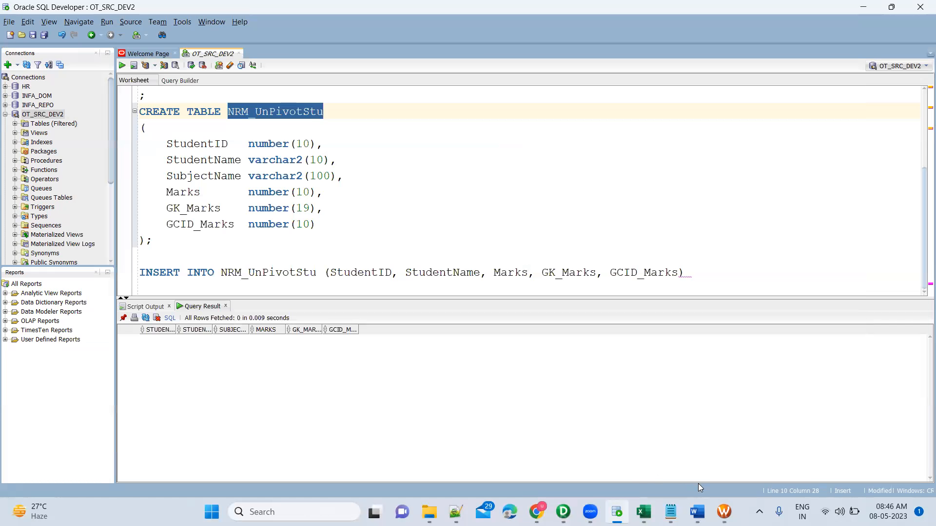
key(alt+Tab)
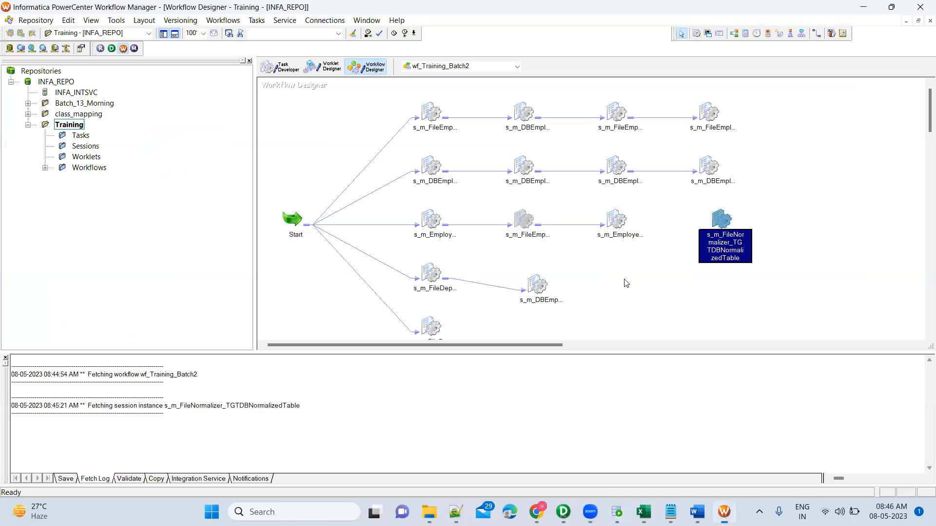
Step: Review the Target Table Name property of NRM_UnPivotStu against SQL Developer's CREATE TABLE statement, plus the Normalizer transformation's properties, in the s_m_FileNormalizer_TGTDBNormalizedTable session
double_click(725, 227)
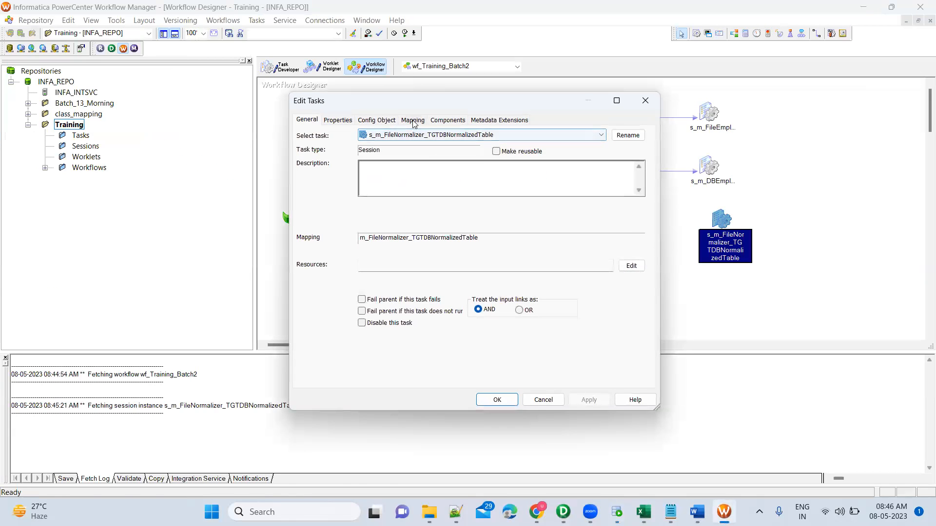
click(413, 120)
click(362, 227)
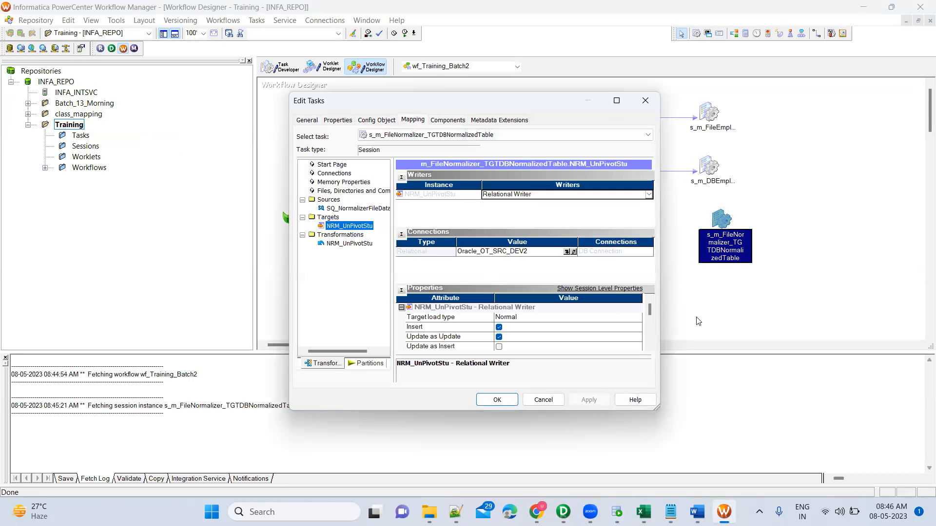
scroll(652, 352, down, 4)
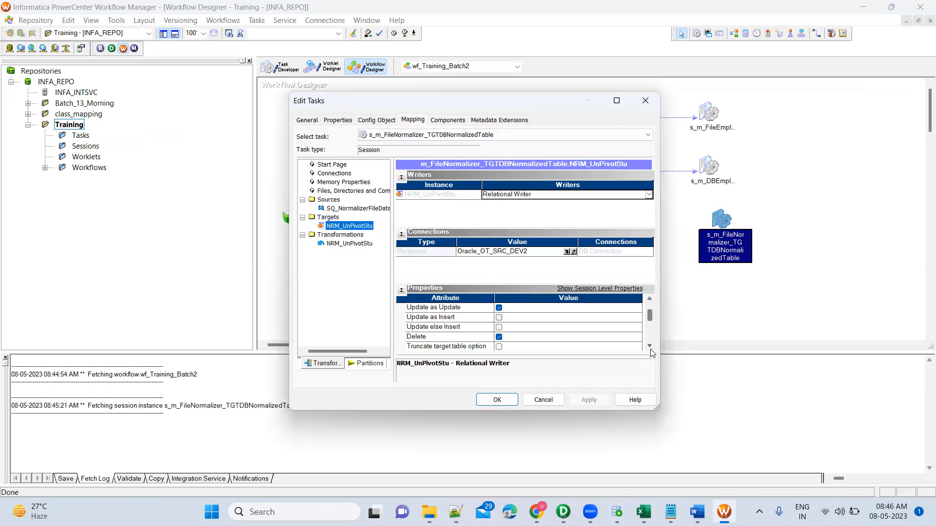
scroll(652, 352, down, 3)
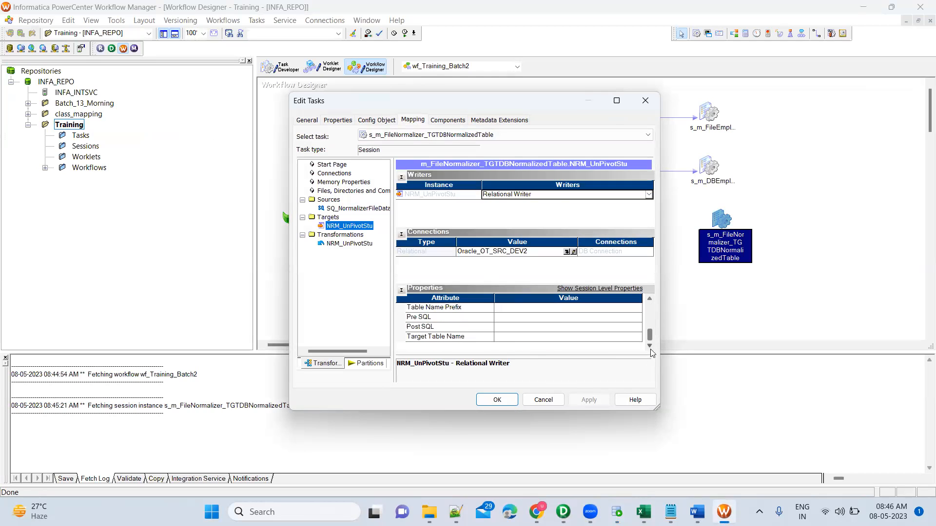
click(615, 339)
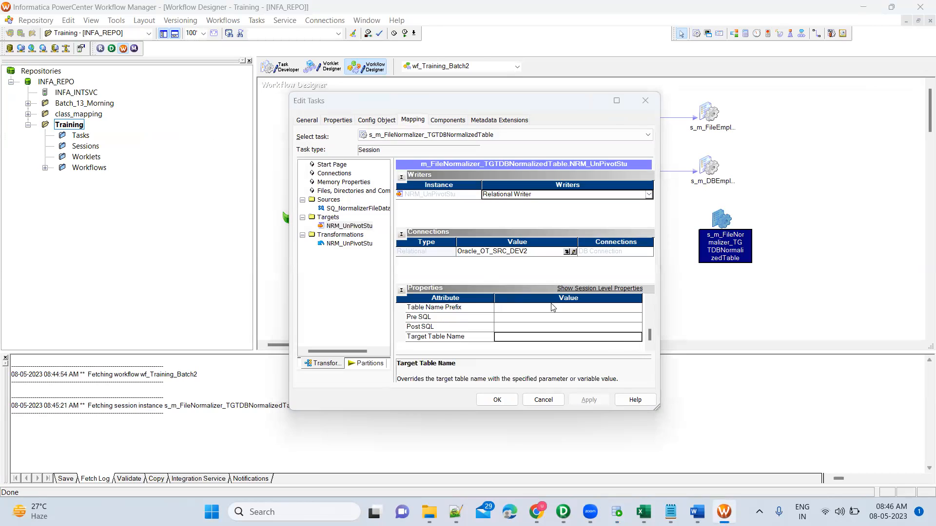
key(alt+Tab)
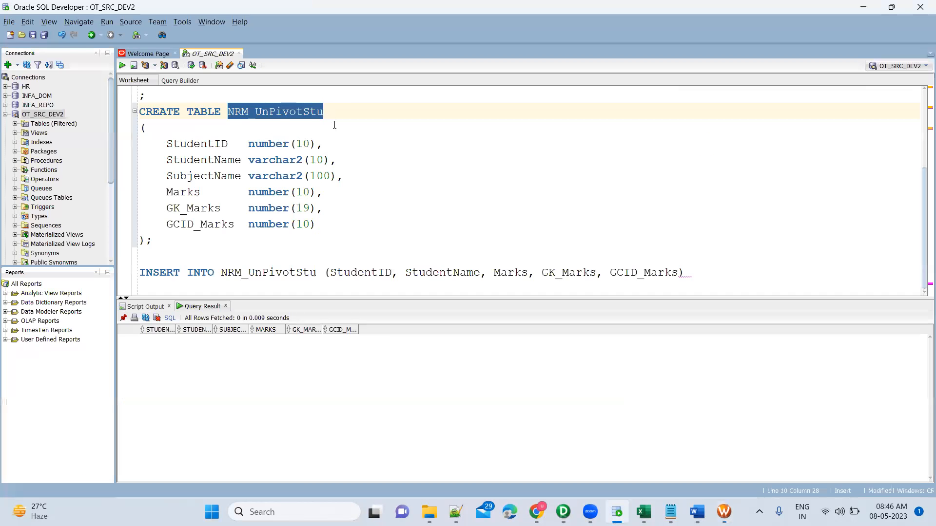
key(alt+Tab)
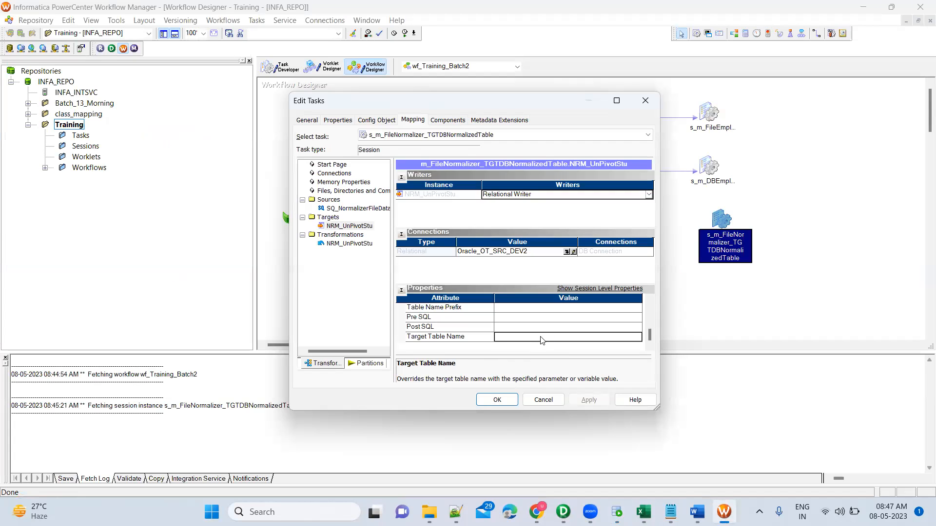
click(351, 245)
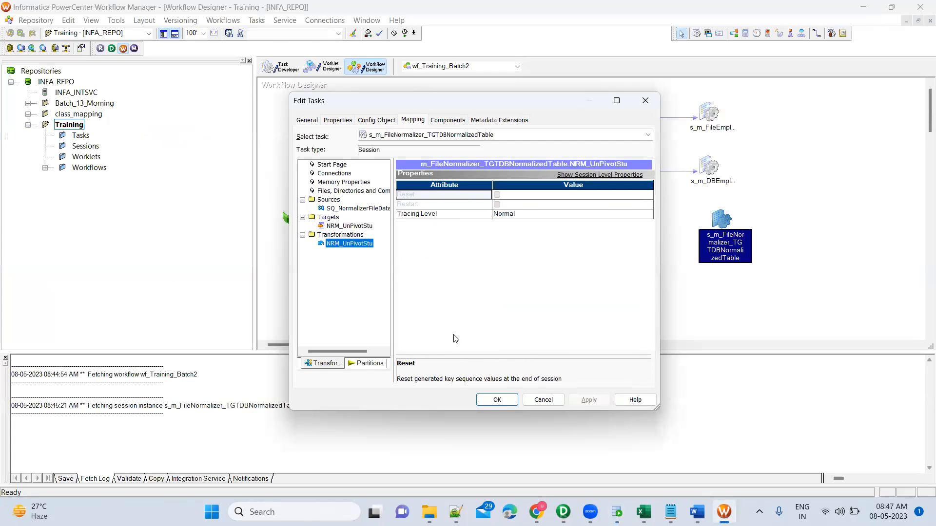
click(497, 400)
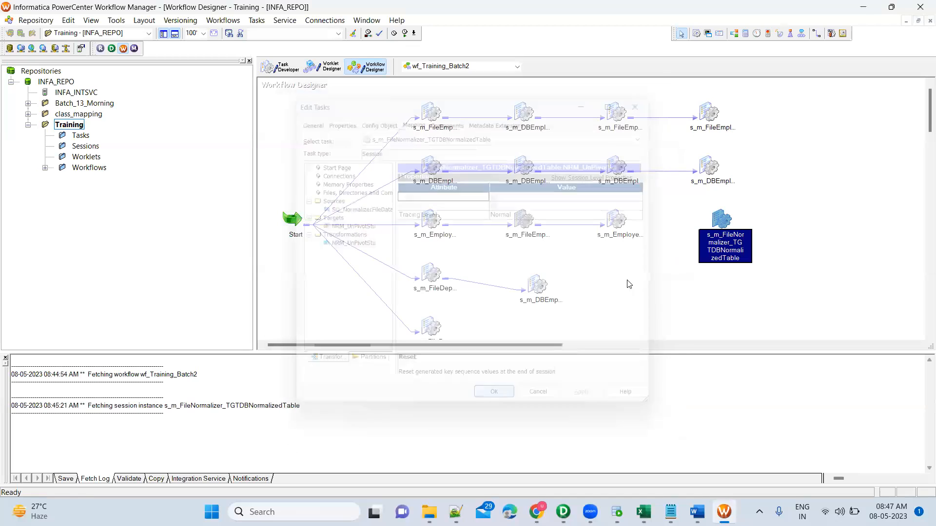
Step: Save wf_Training_Batch2 and start only the s_m_FileNormalizer_TGTDBNormalizedTable session task
key(ctrl+s)
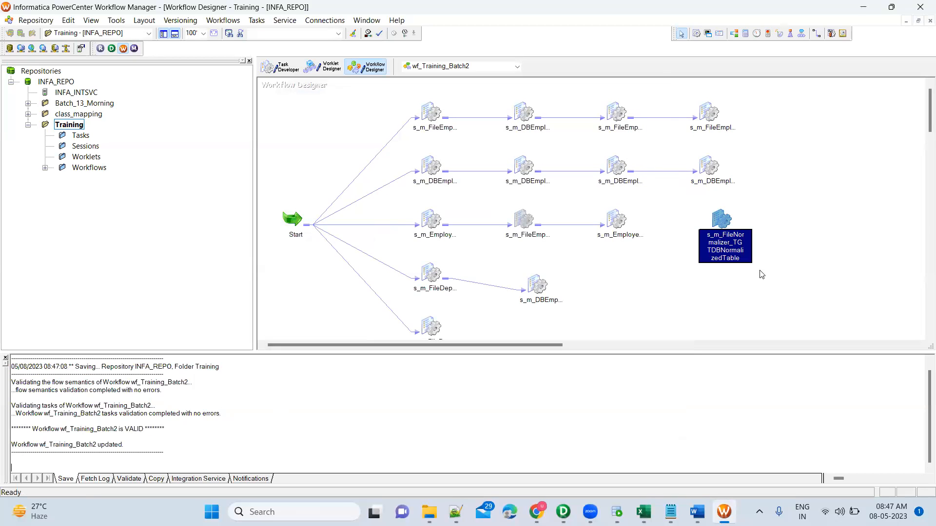
right_click(717, 219)
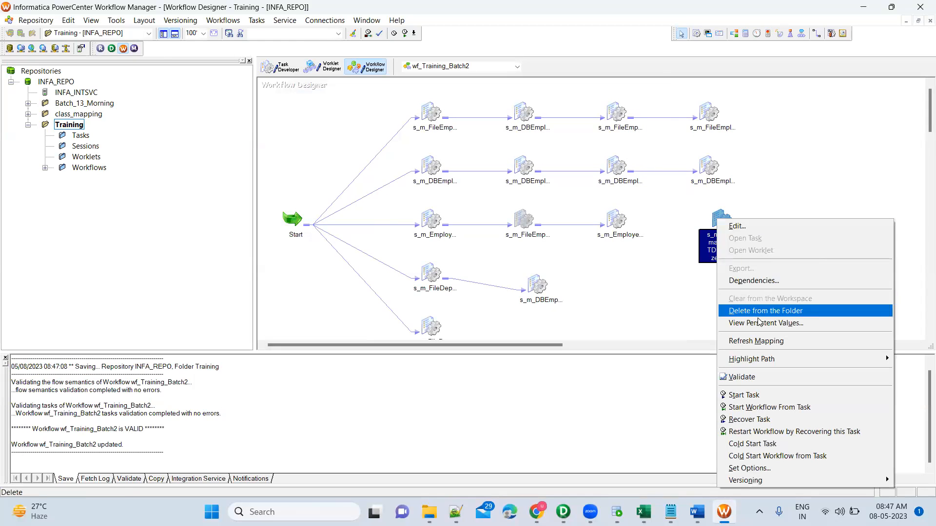
click(745, 395)
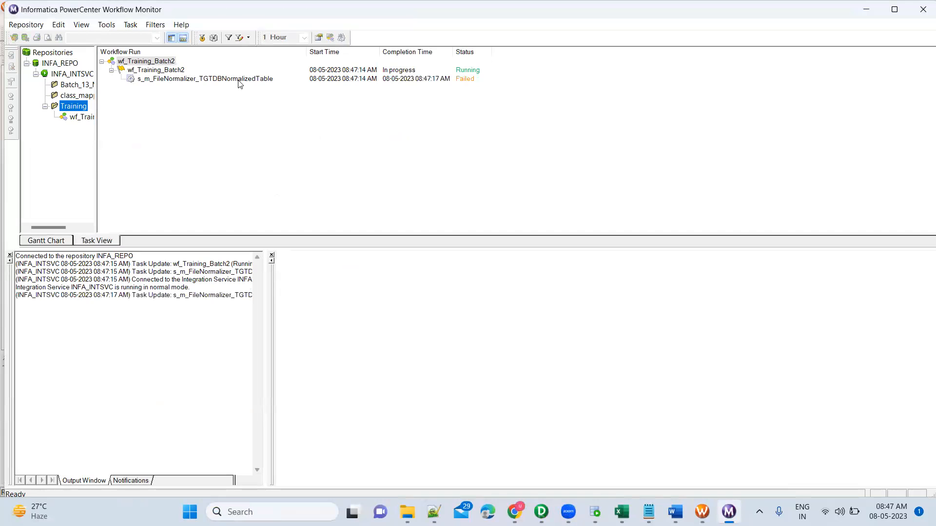
Step: Read the session run's failure information in Workflow Monitor, close the NormalizerFileData.csv source file in Excel, and return to the monitor
click(239, 79)
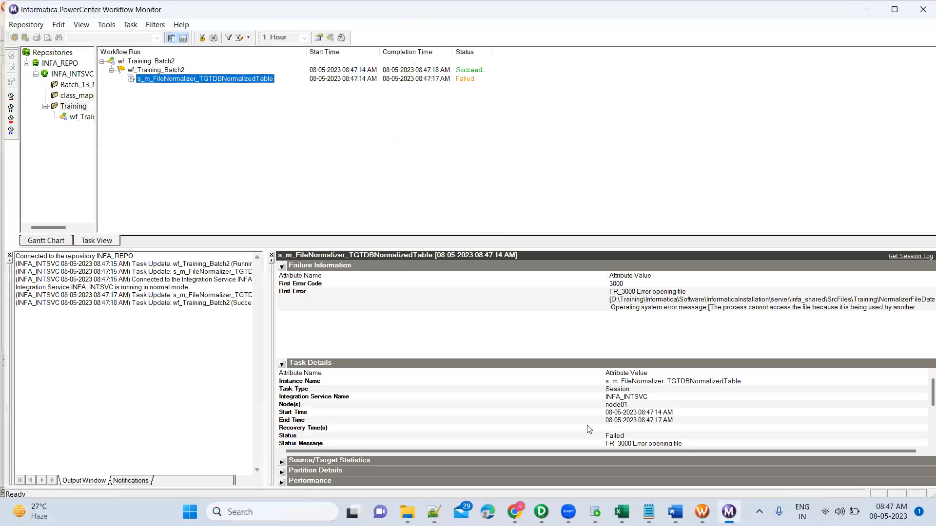
click(621, 512)
click(671, 462)
click(923, 7)
key(alt+Tab)
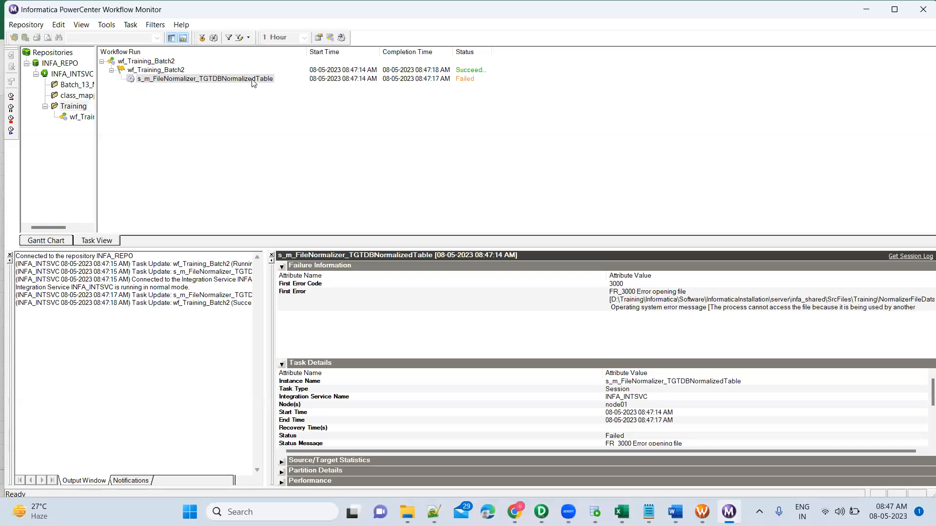
Step: Review the first error of the s_m_FileNormalizer_TGTDBNormalizedTable run and restart that session task
right_click(254, 83)
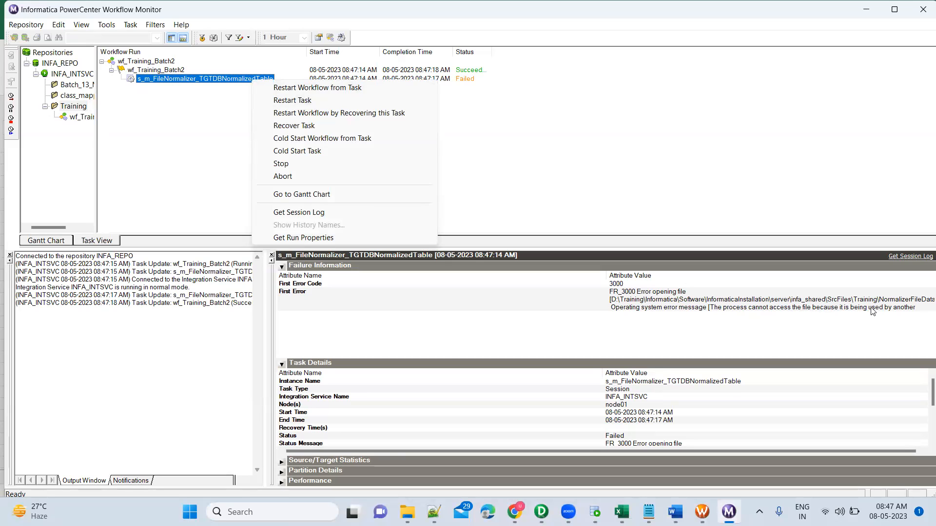
click(893, 310)
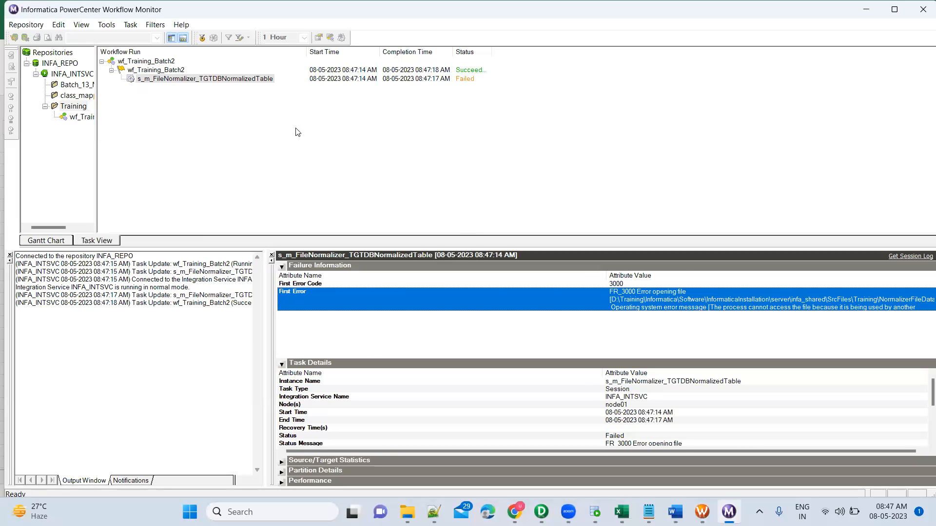
right_click(254, 82)
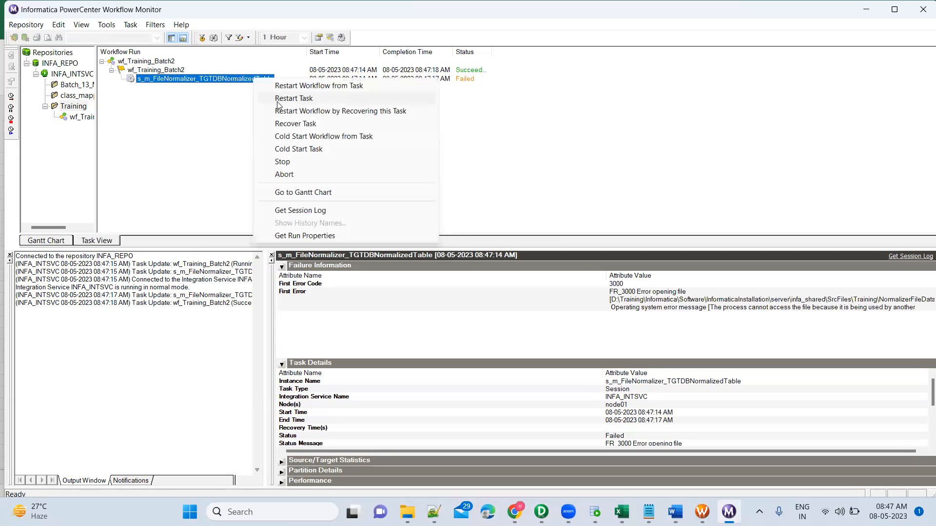
click(279, 99)
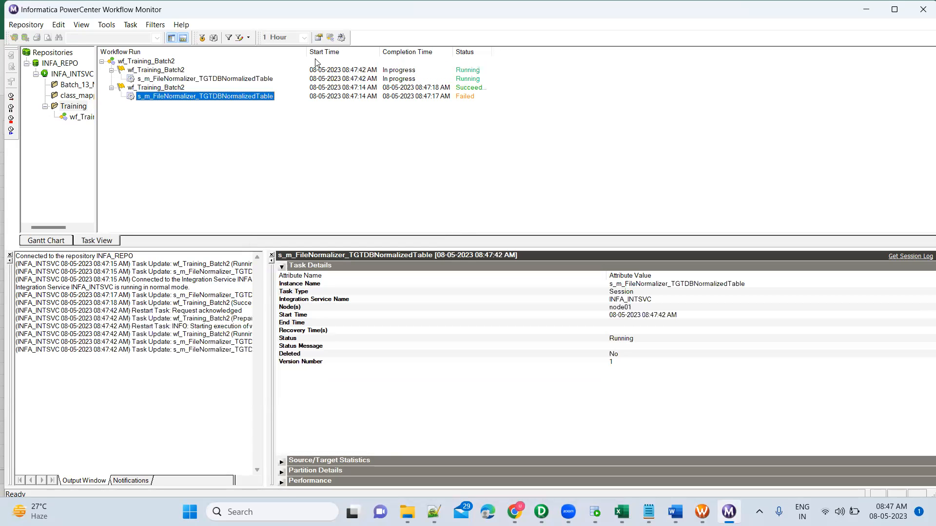
Step: Examine the source/target statistics of the restarted run for SQ_NormalizerFileData and NRM_UnPivotStu
click(225, 79)
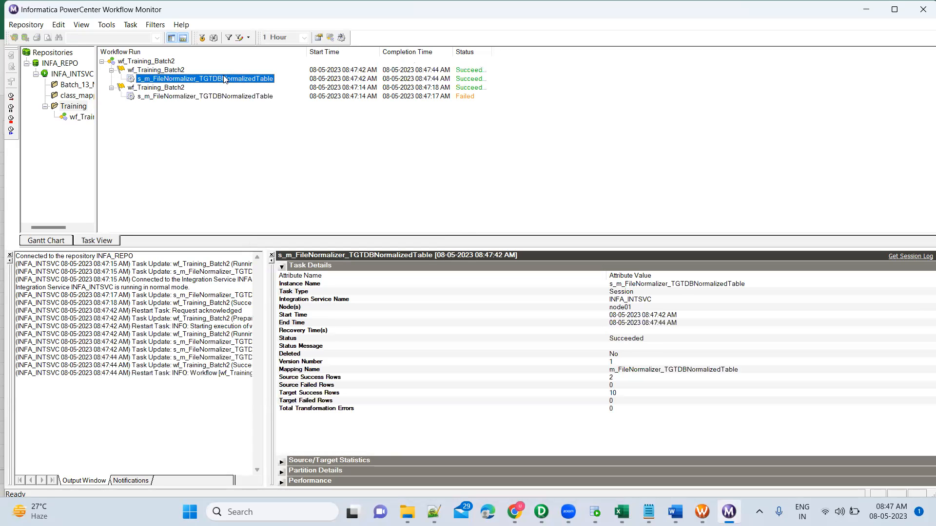
click(281, 267)
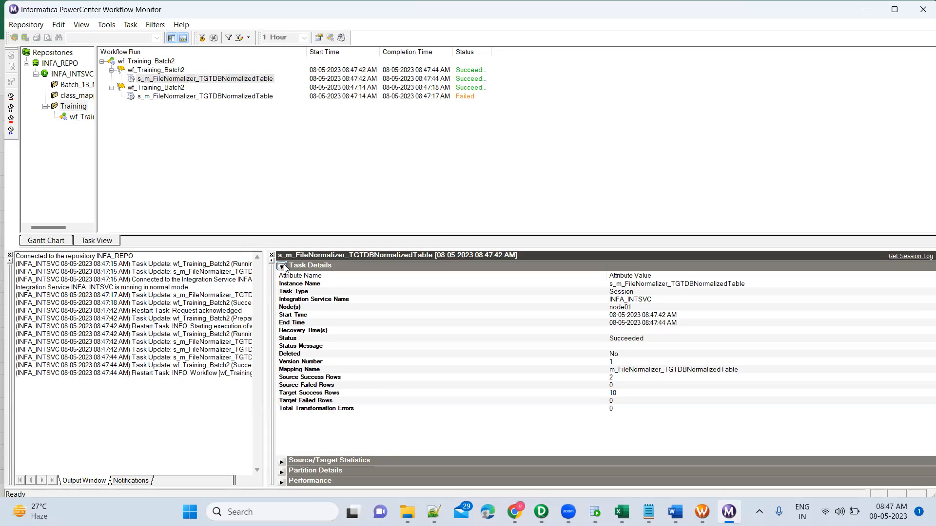
click(281, 277)
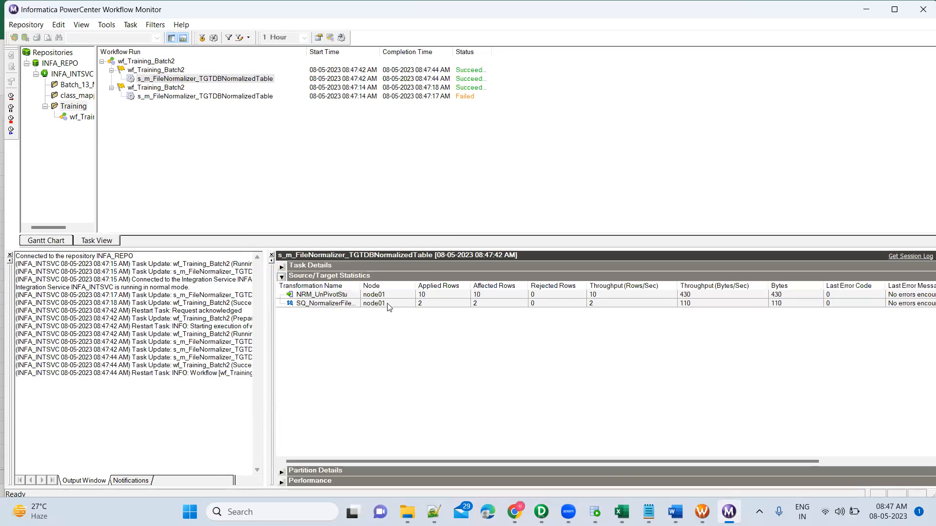
click(418, 305)
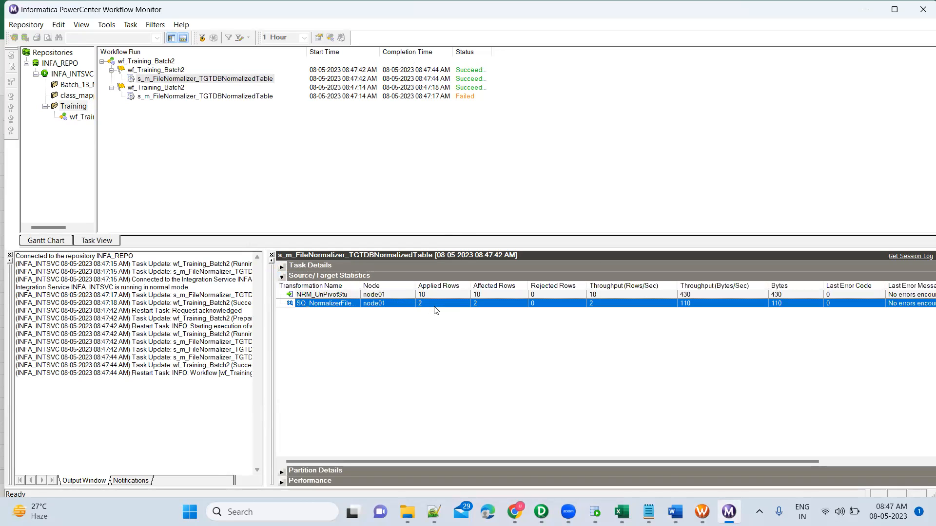
click(434, 294)
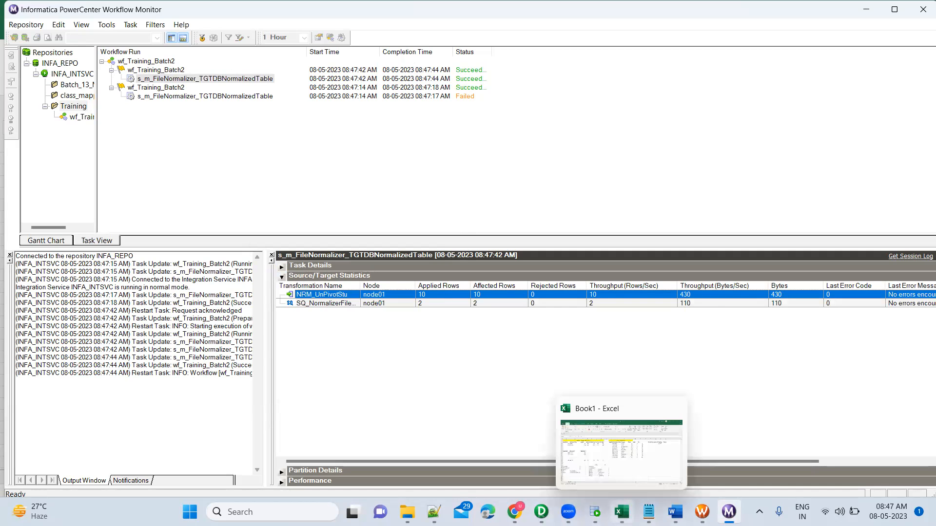
Step: Compare the affected rows of NRM_UnPivotStu with the pivoted subject columns and unpivoted student rows in the Book1 Excel workbook
click(622, 512)
mouse_move(60, 183)
mouse_down()
mouse_move(59, 194)
mouse_move(147, 194)
mouse_move(180, 169)
mouse_move(325, 171)
mouse_up()
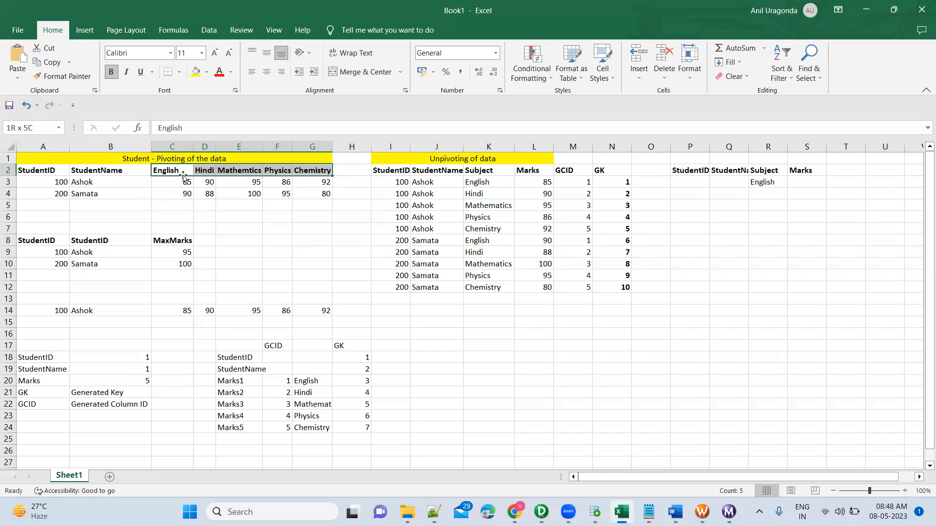
key(alt+Tab)
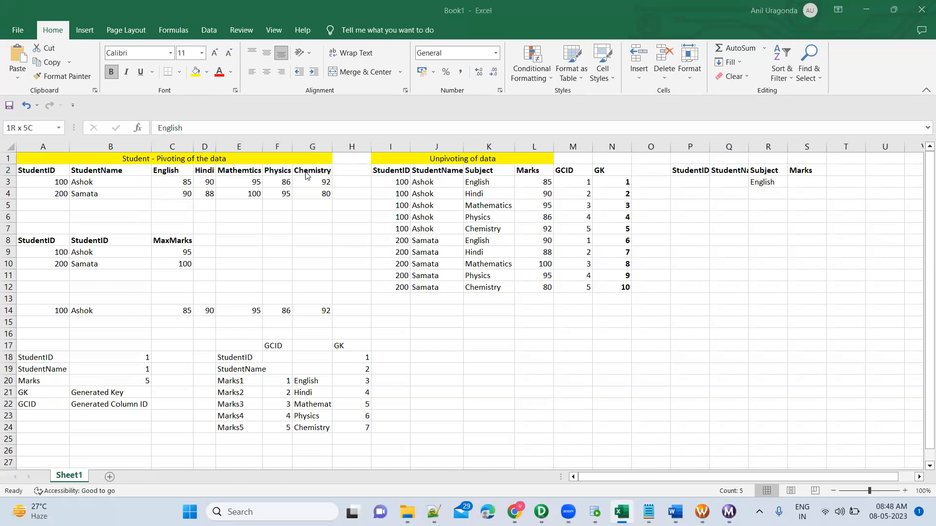
click(486, 296)
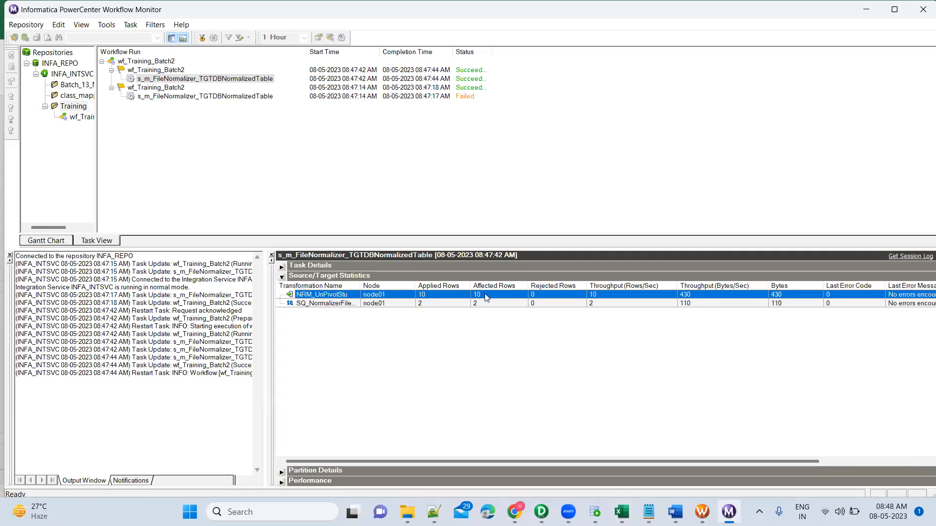
key(alt+Tab)
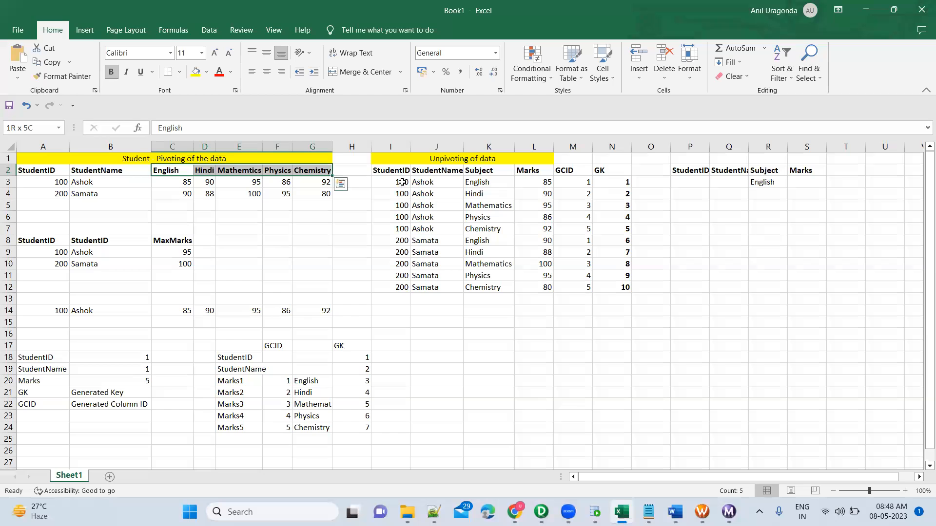
drag(401, 182, 482, 232)
drag(403, 241, 480, 288)
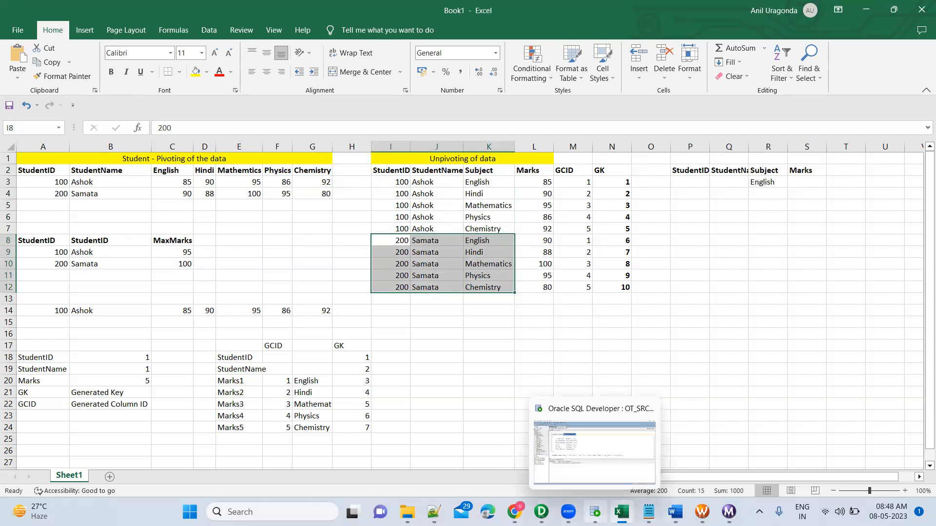
Step: Switch to SQL Developer and run the SELECT * FROM NRM_UnPivotStu query
click(595, 512)
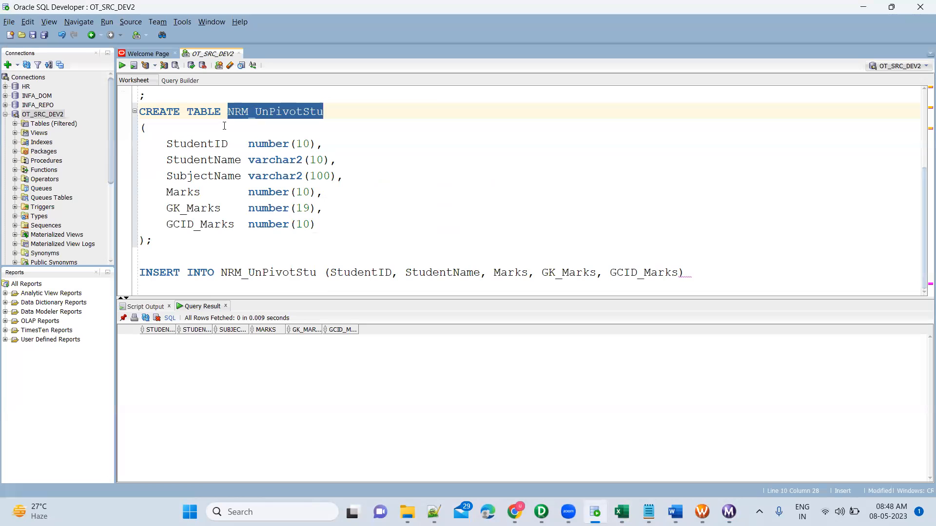
scroll(224, 125, up, 3)
click(236, 192)
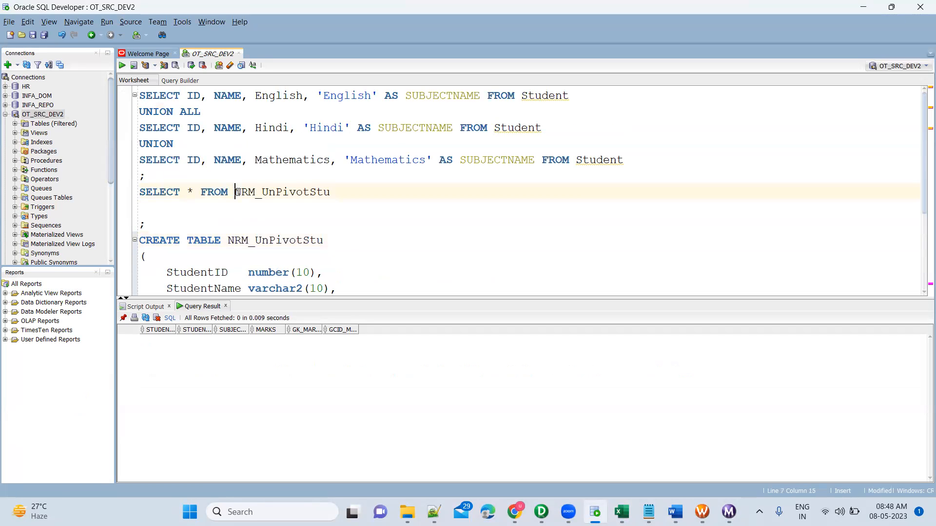
key(ctrl+Return)
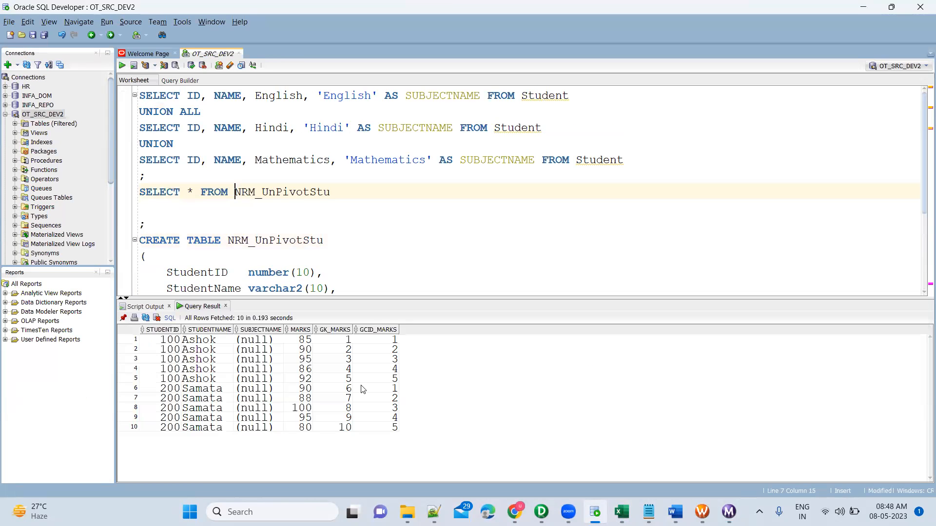
Step: Examine the GK_MARKS and GCID_MARKS values for each student in the query result
click(343, 340)
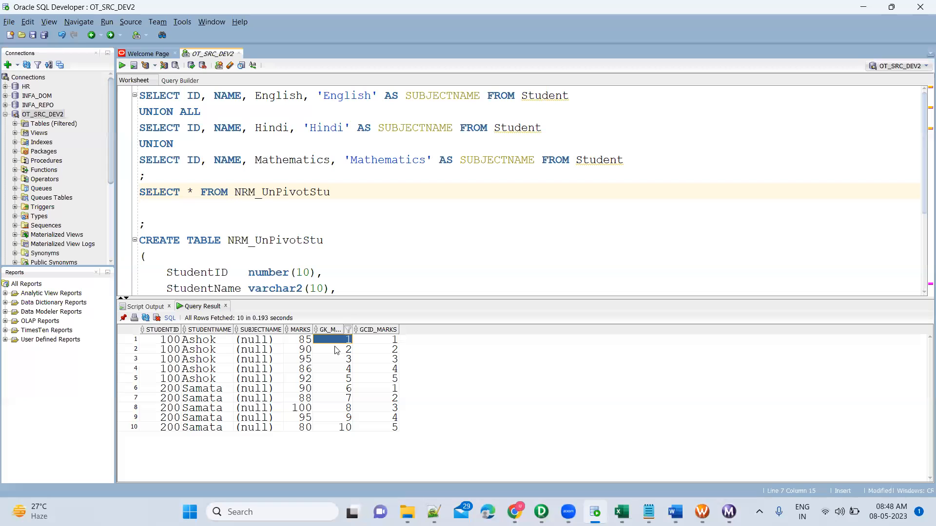
click(385, 341)
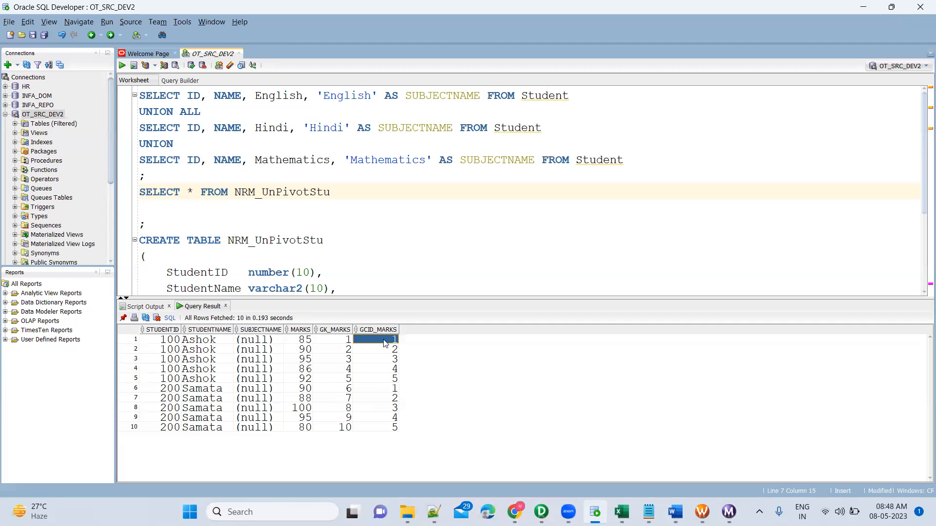
shift+click(389, 384)
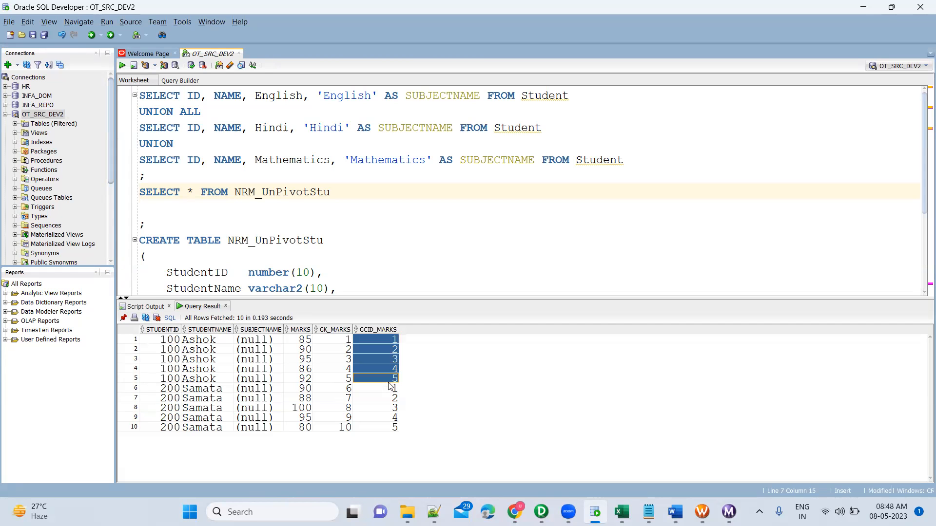
click(390, 390)
shift+click(389, 428)
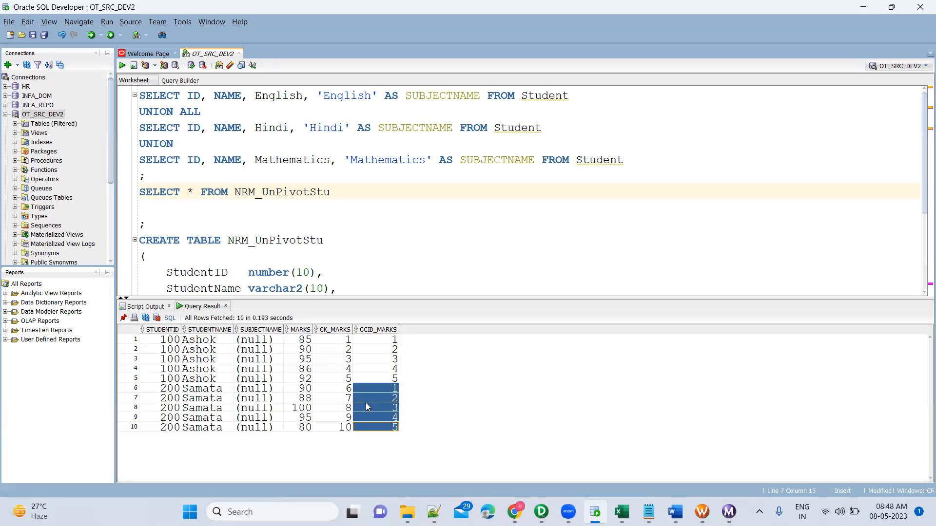
Step: Compare the SUBJECTNAME values with the GCID_MARKS values of the first student's rows in the query result
click(279, 341)
shift+click(273, 379)
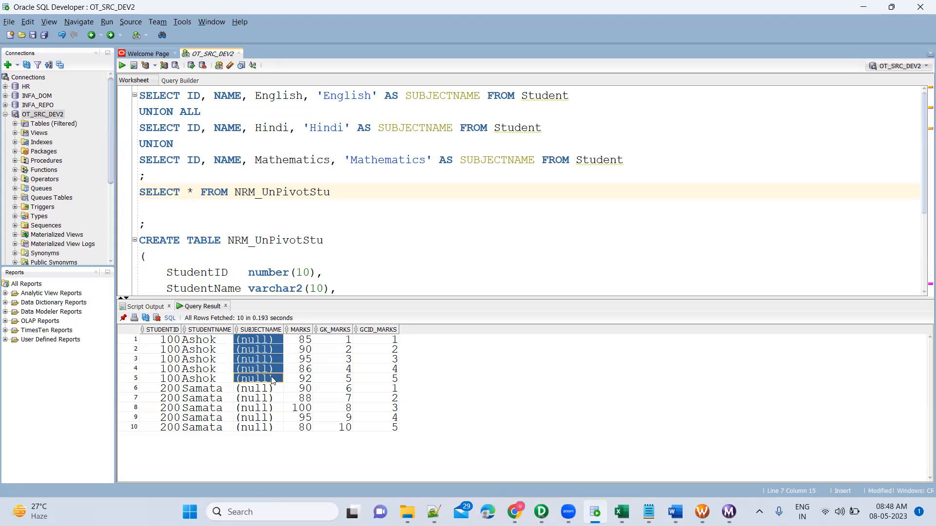
click(393, 341)
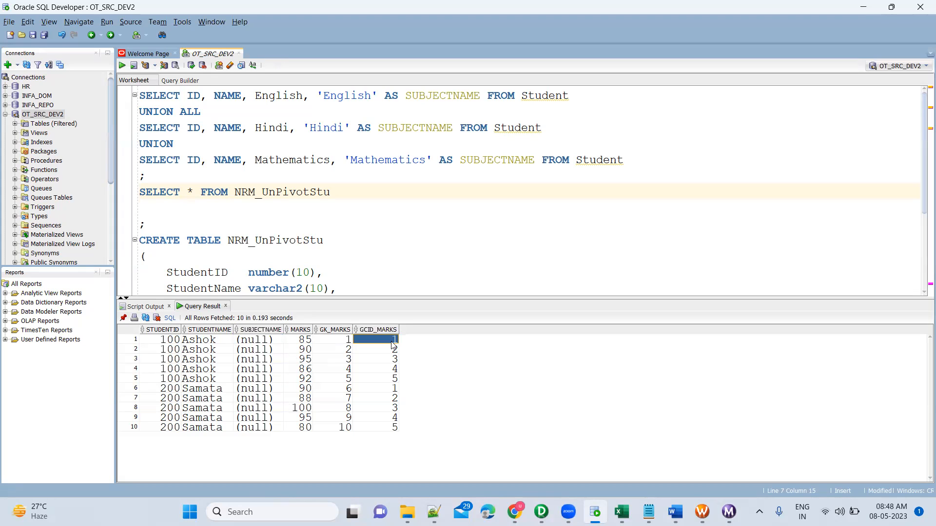
click(265, 341)
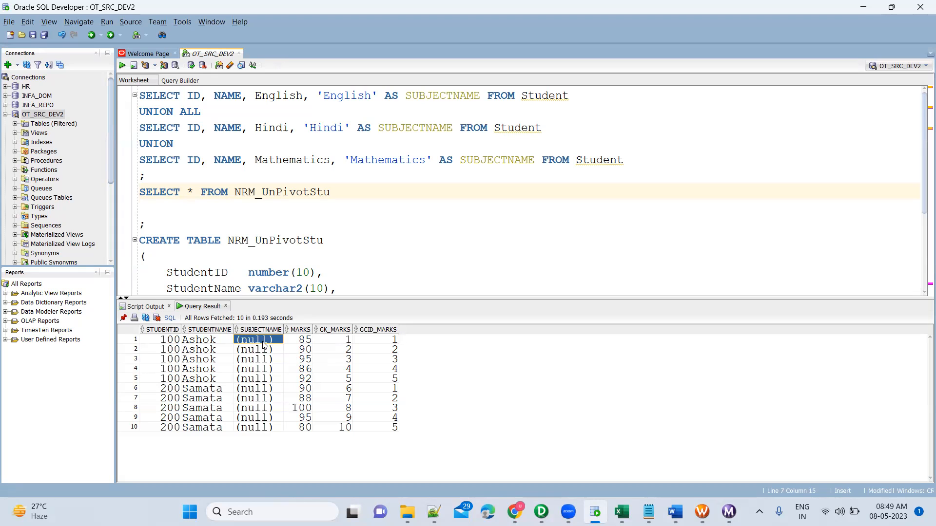
click(376, 349)
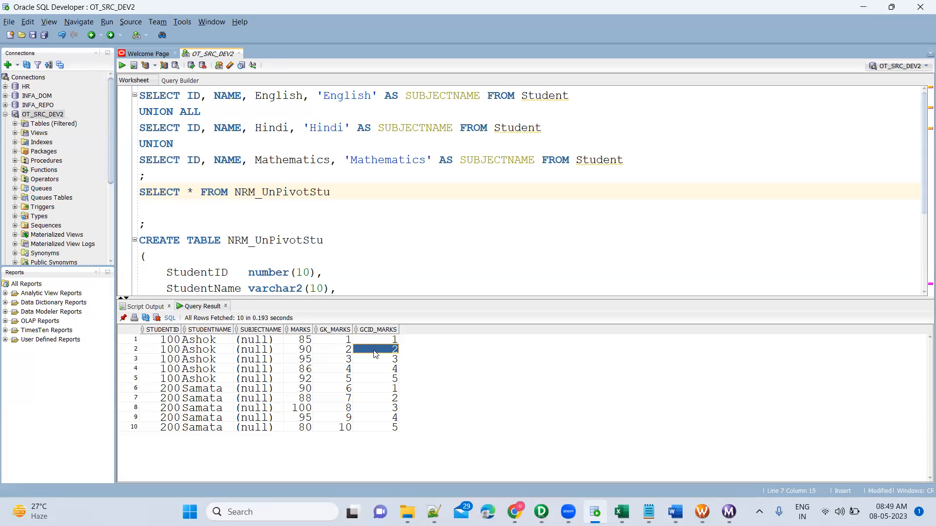
click(272, 351)
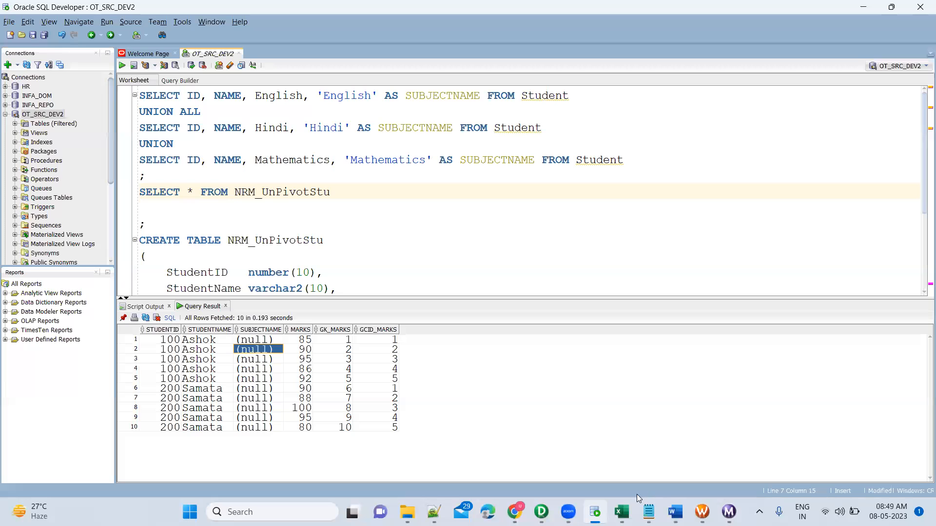
Step: Switch to PowerCenter Designer, iconize the NRM_UnPivotStu target and move it away from the Normalizer to make room
click(542, 512)
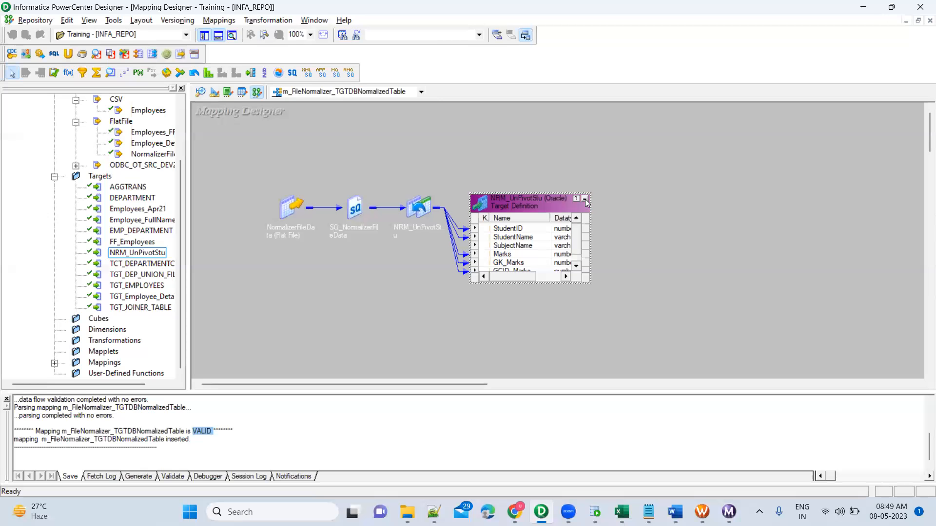
click(585, 199)
drag(489, 205, 714, 190)
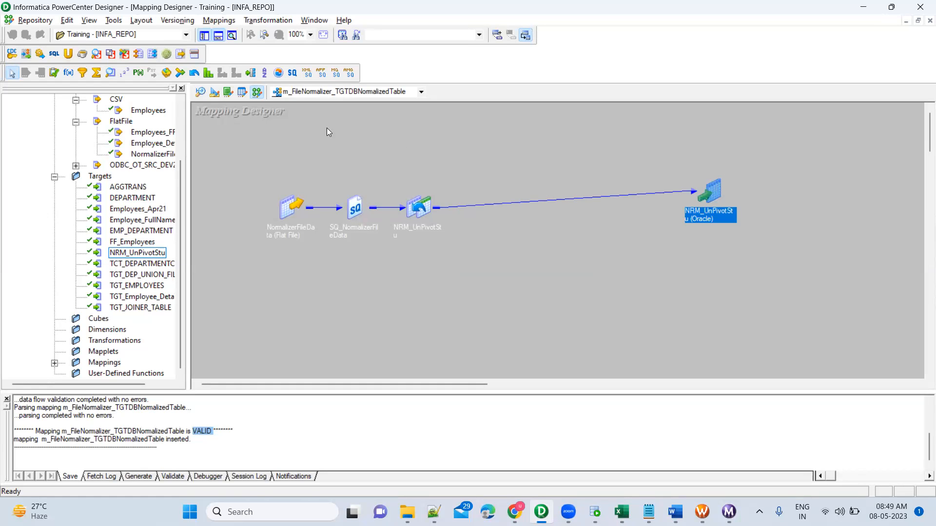
Step: Add an Expression transformation to the mapping between the NRM_UnPivotStu Normalizer and the target
click(68, 75)
click(504, 233)
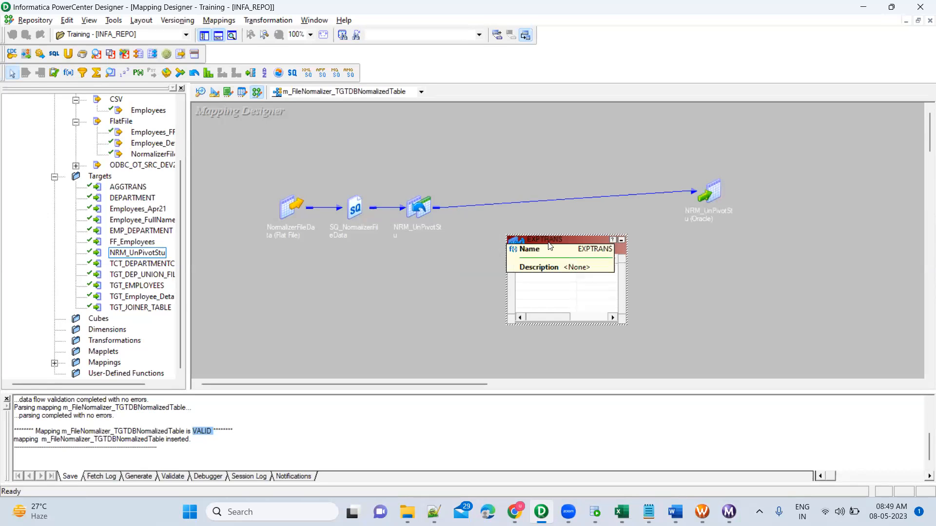
drag(529, 234, 530, 197)
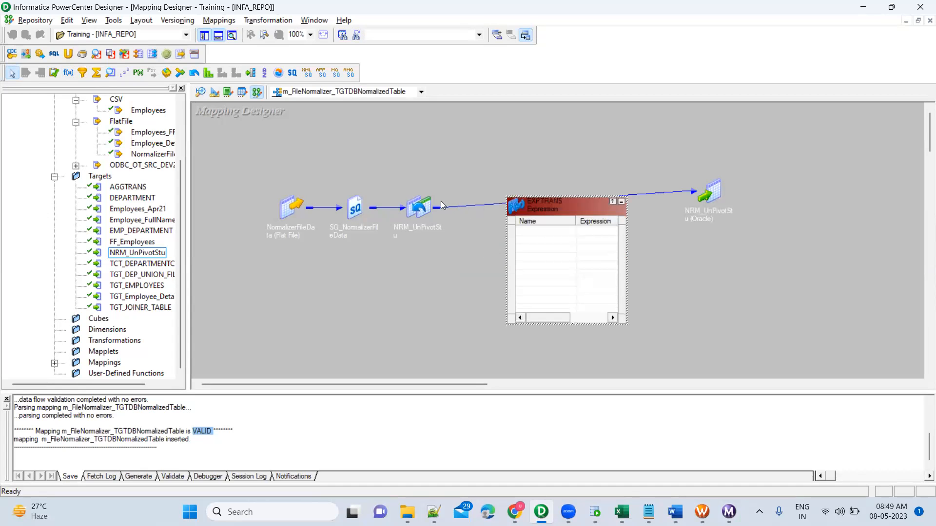
Step: Expand the Normalizer and link its StudentID, StudentName, Marks, GK_Marks and GCID_Marks output ports to EXPTRANS
double_click(418, 204)
drag(418, 200, 281, 187)
click(321, 277)
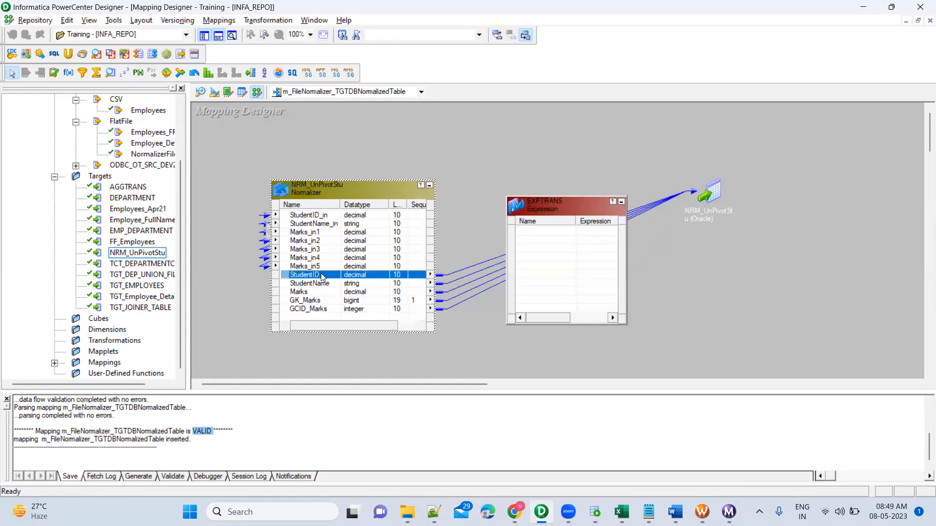
shift+click(318, 308)
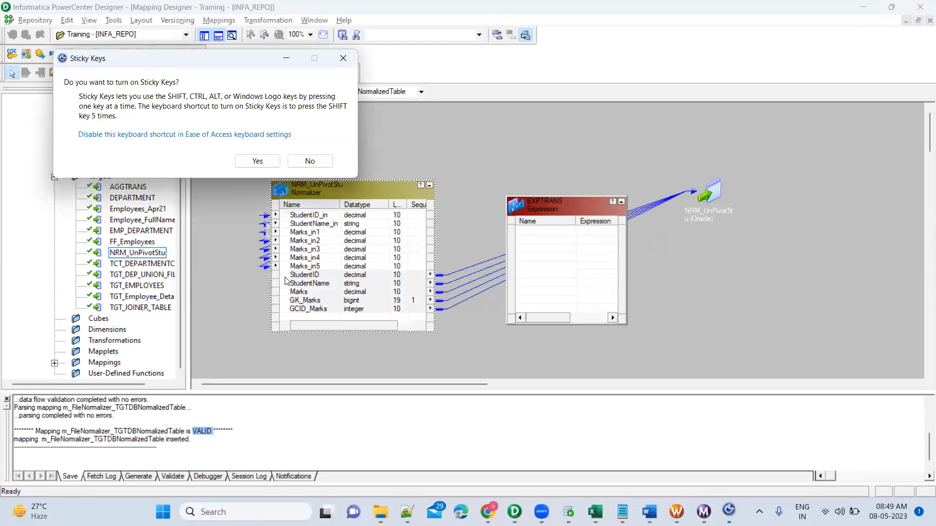
key(Escape)
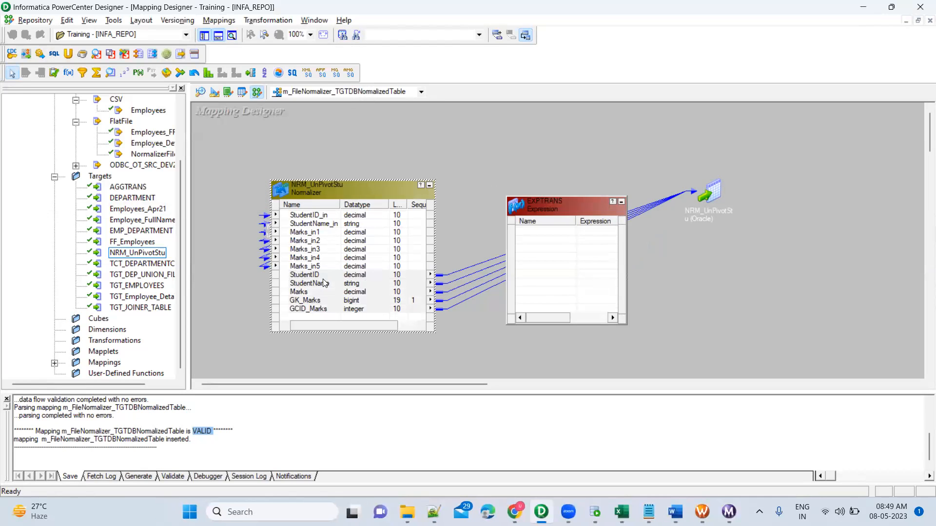
click(286, 276)
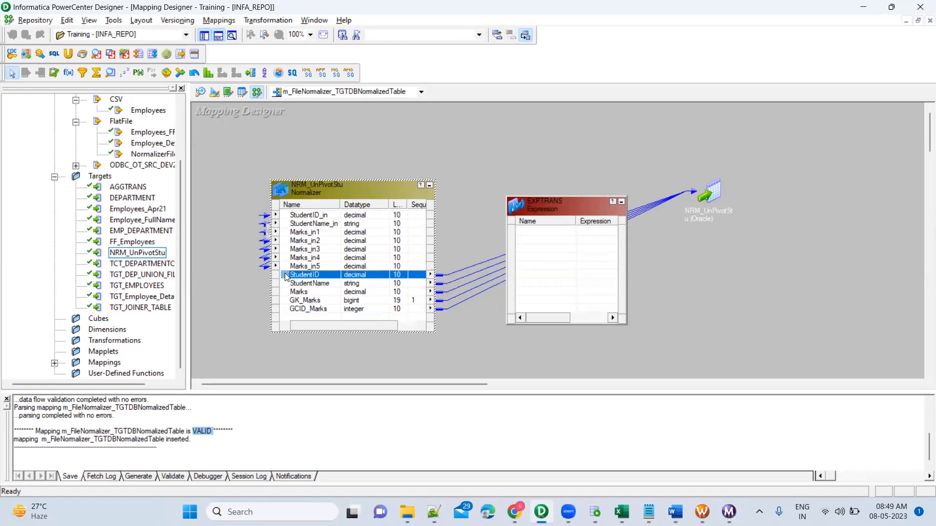
shift+click(308, 310)
drag(287, 279, 548, 233)
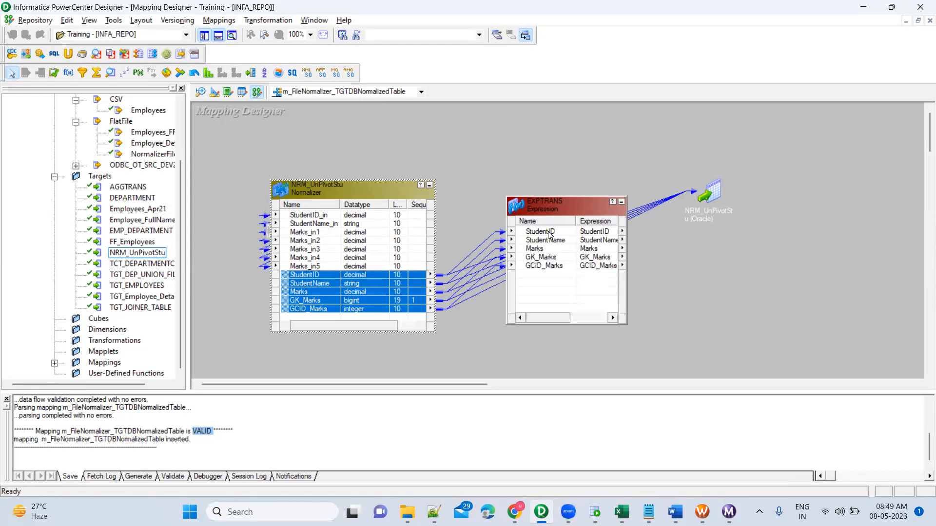
Step: Add a new port named SubjectName after StudentName in the EXPTRANS Expression transformation
double_click(564, 205)
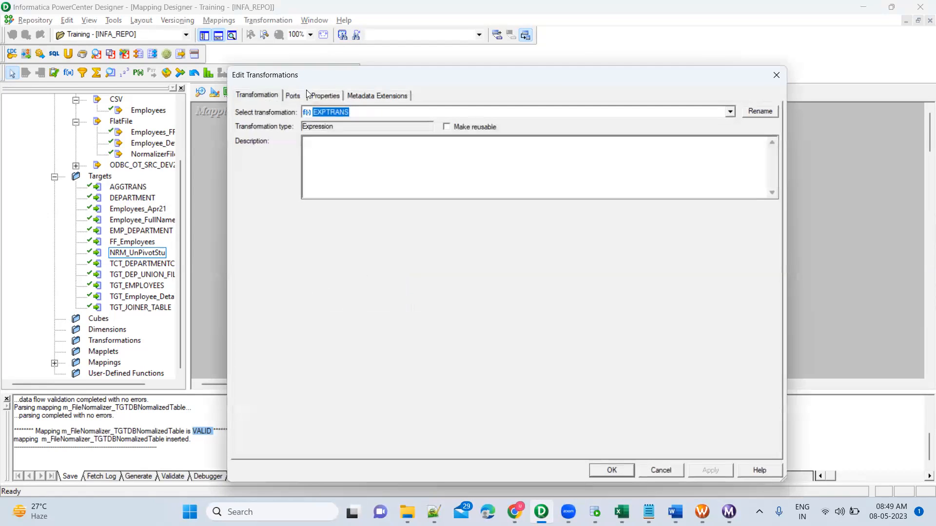
click(306, 94)
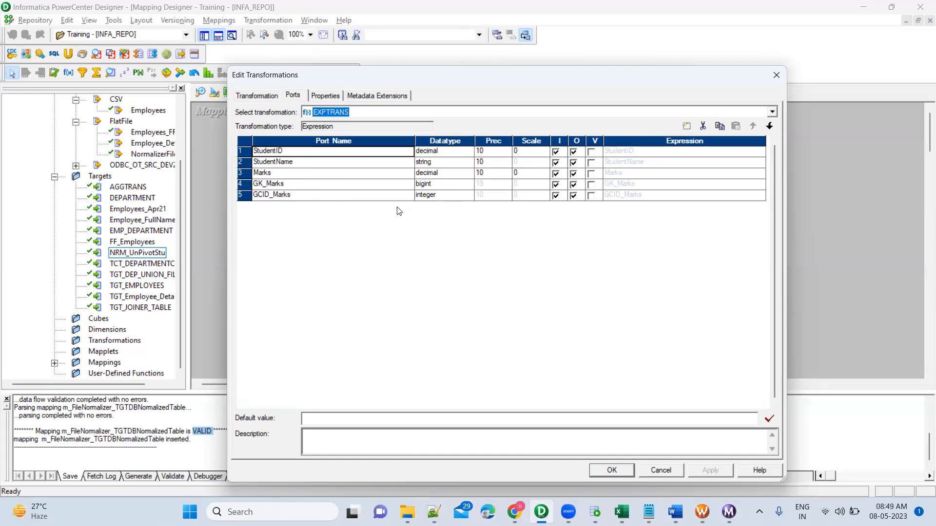
click(373, 164)
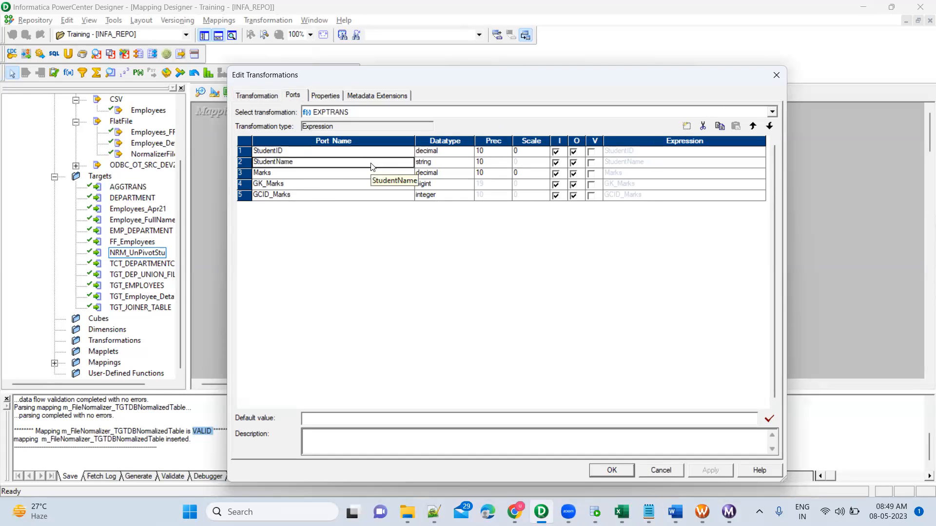
click(687, 126)
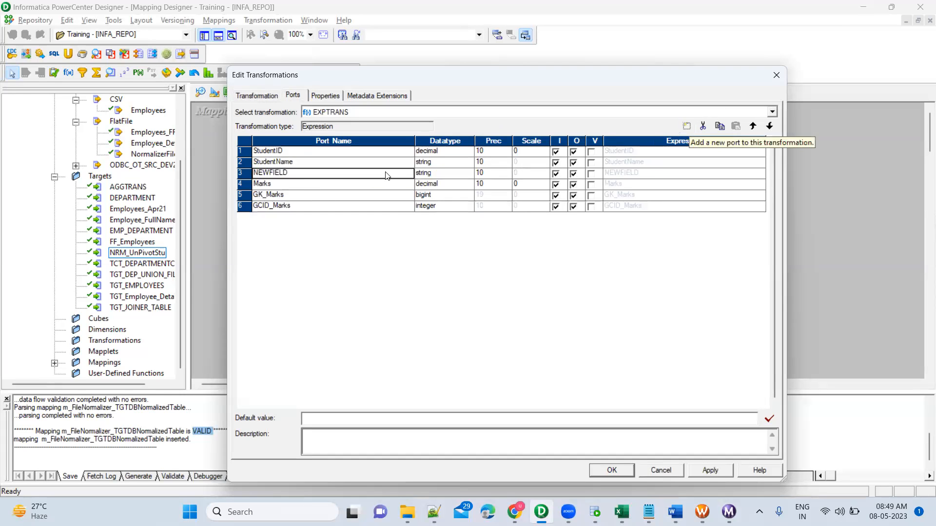
click(370, 174)
text(Sub)
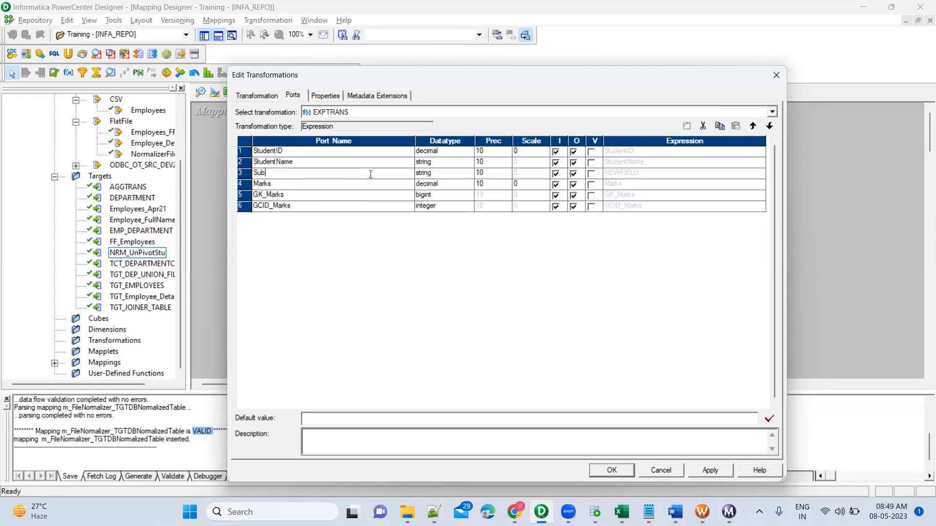
text(jectName)
Step: Set the SubjectName port's precision to 100 and make it output-only
click(448, 174)
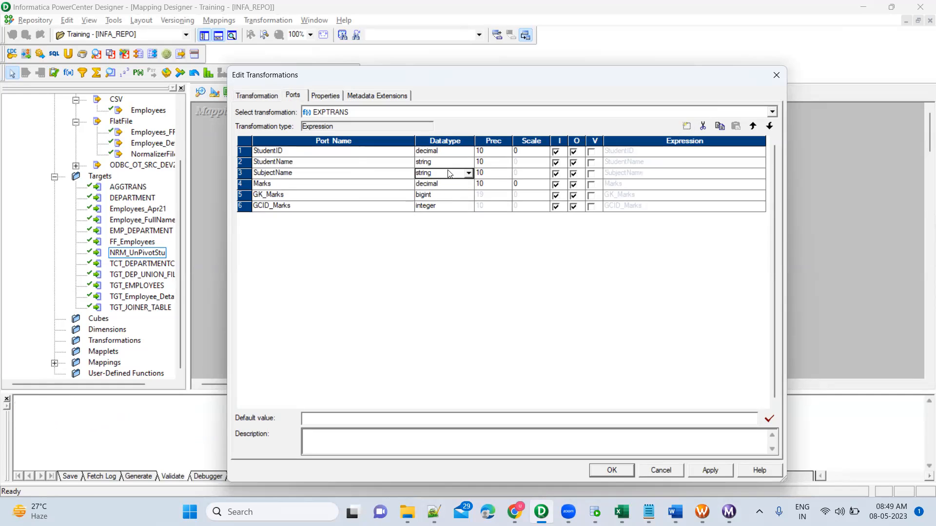
key(Tab)
text(100)
key(Tab)
click(557, 174)
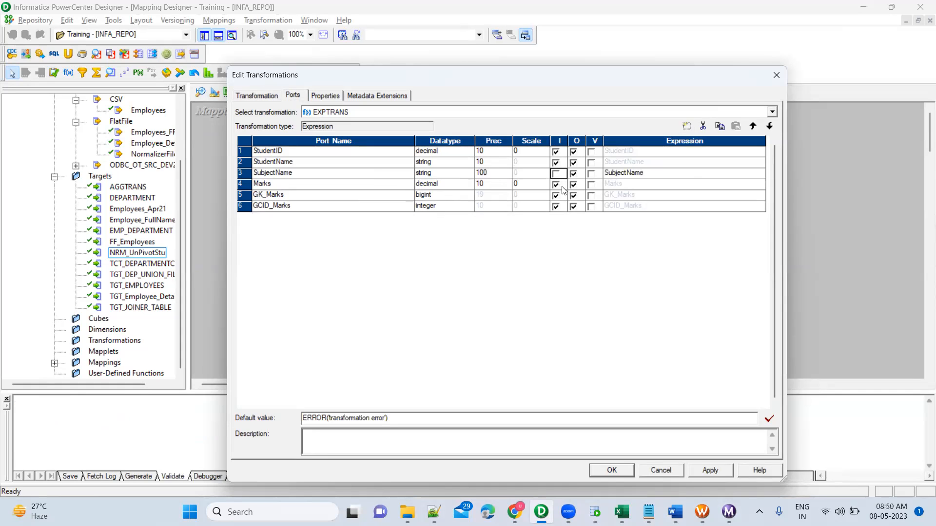
Step: Replace the SubjectName port's expression with an IIF skeleton holding the placeholders Condition, True and Falst on separate lines
click(754, 174)
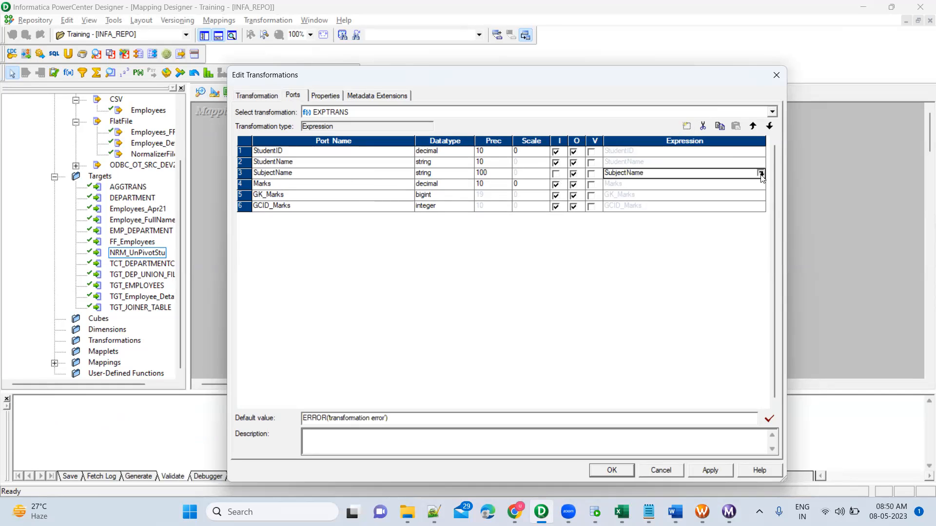
click(762, 174)
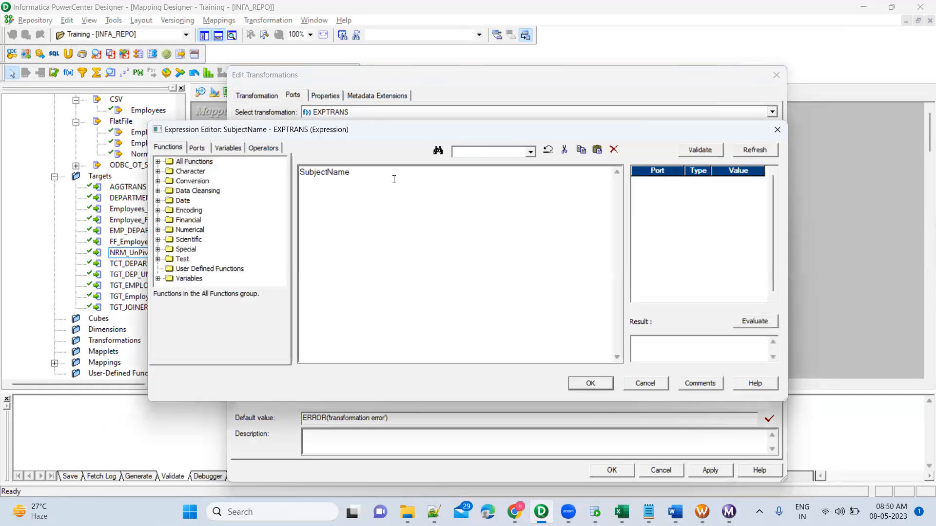
key(ctrl+a)
text(IIF()
key(Return)
text())
key(Up)
text(Condition)
key(Return)
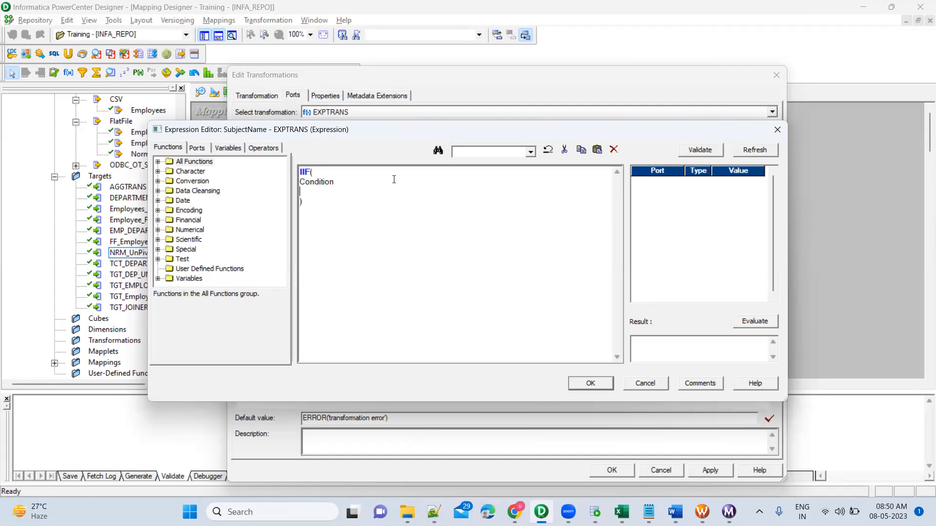
text(,True)
key(Return)
text(,Falst)
Step: Check the GCID column in the Book1 Excel workbook, then set the IIF condition to GCID_Marks = 1 in Designer
key(Up)
key(shift+Home)
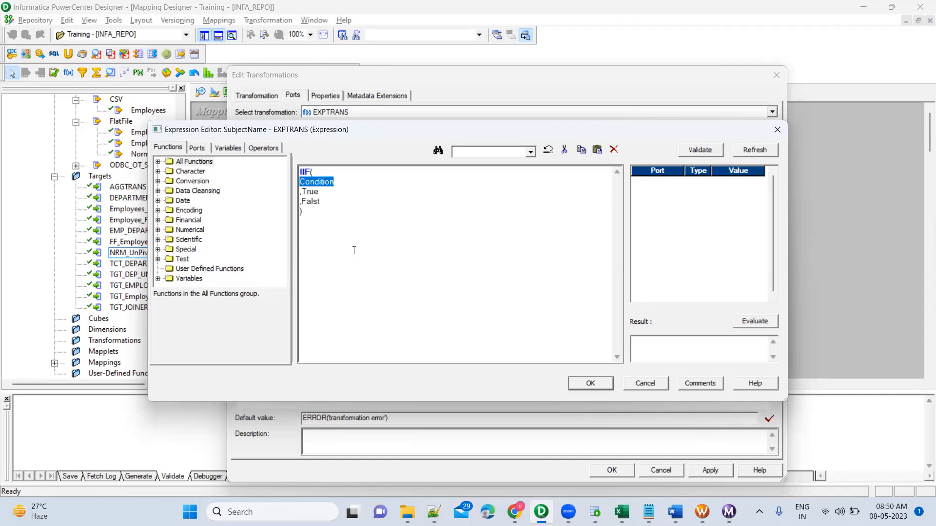
click(622, 512)
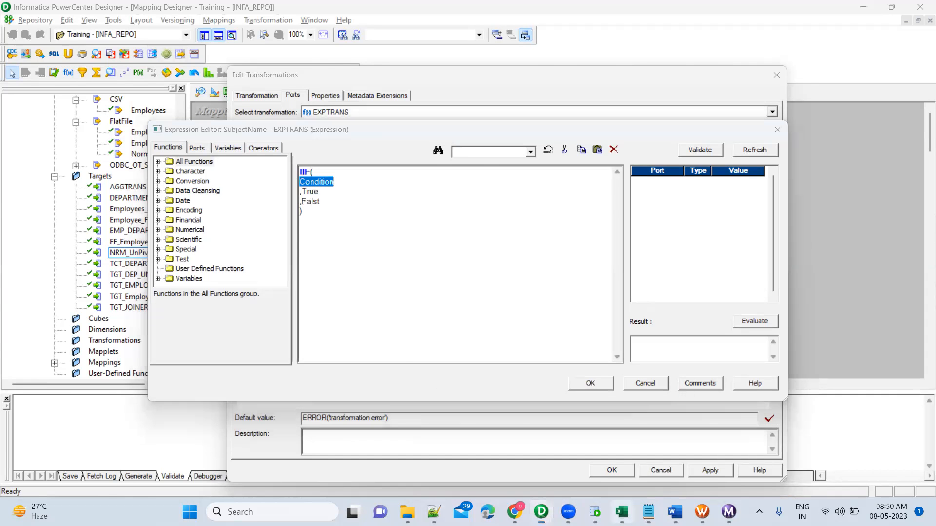
click(569, 171)
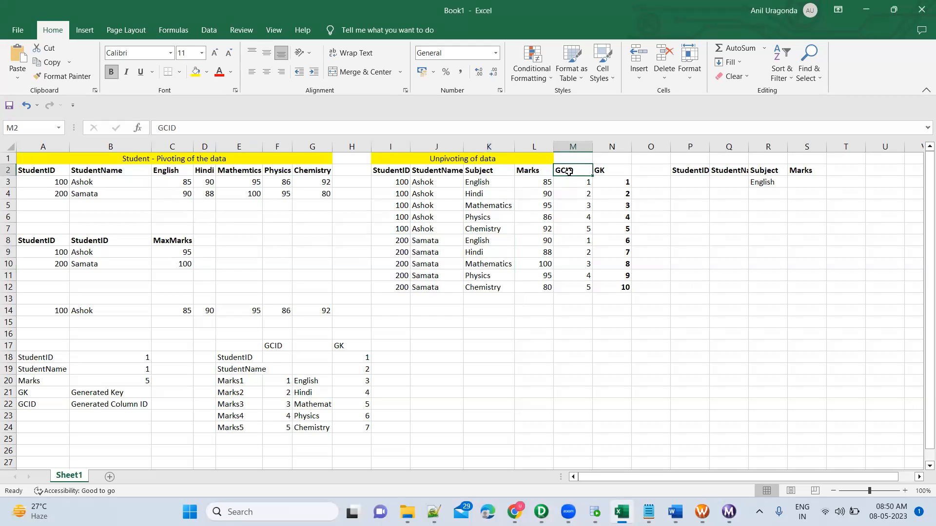
key(alt+Tab)
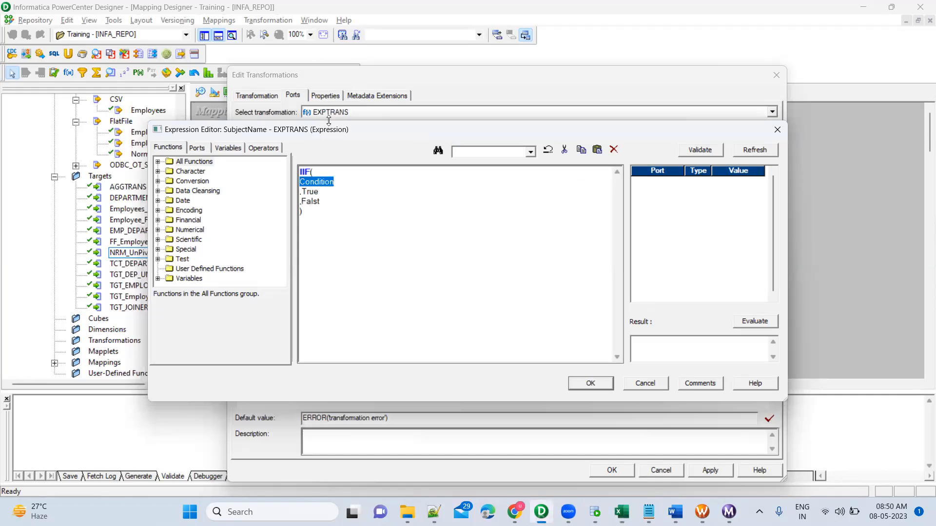
click(202, 153)
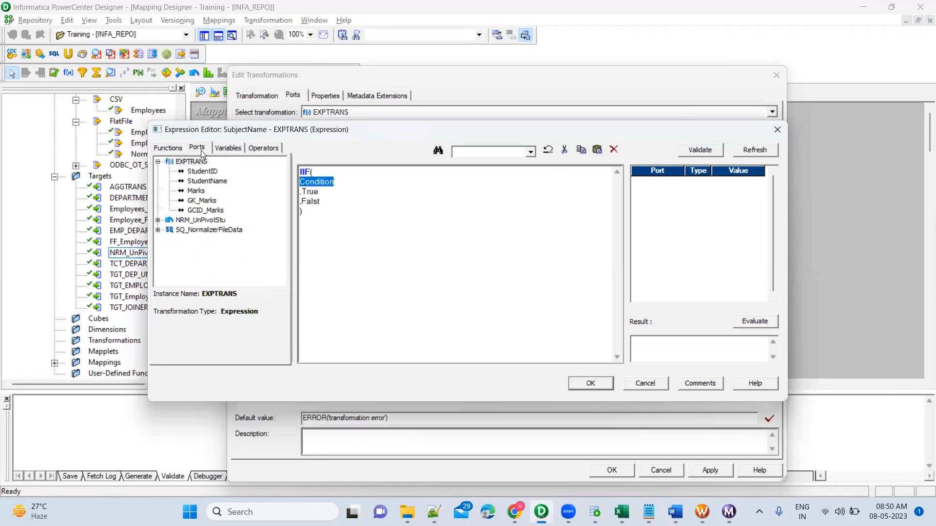
double_click(217, 210)
text(= 1)
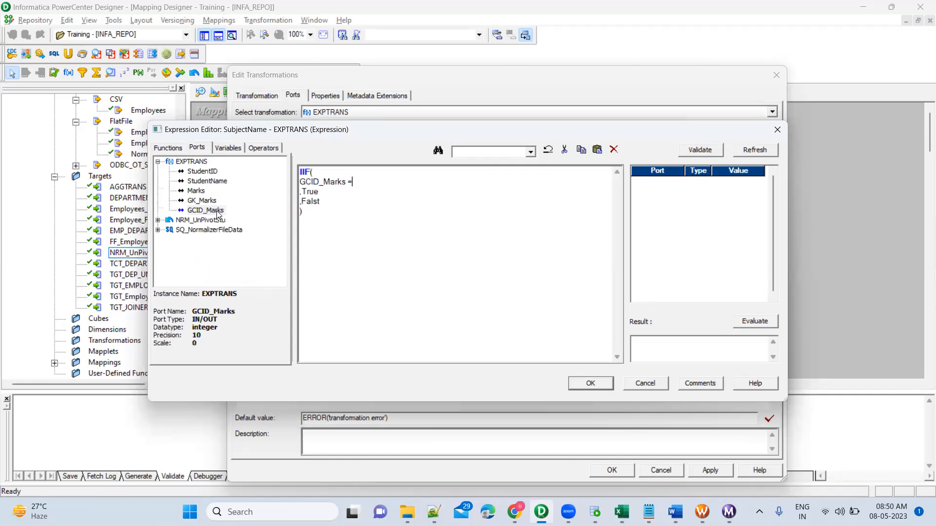
Step: Replace the first IIF's true placeholder with 'English'
key(Down)
key(ctrl+shift+Left)
text('English)
Step: Replace the first IIF's false placeholder with an empty nested IIF() spread over several lines
key(ctrl+shift+Left)
text(IIF(  ))
key(Left)
key(Return)
key(Return)
drag(300, 182, 298, 202)
click(308, 221)
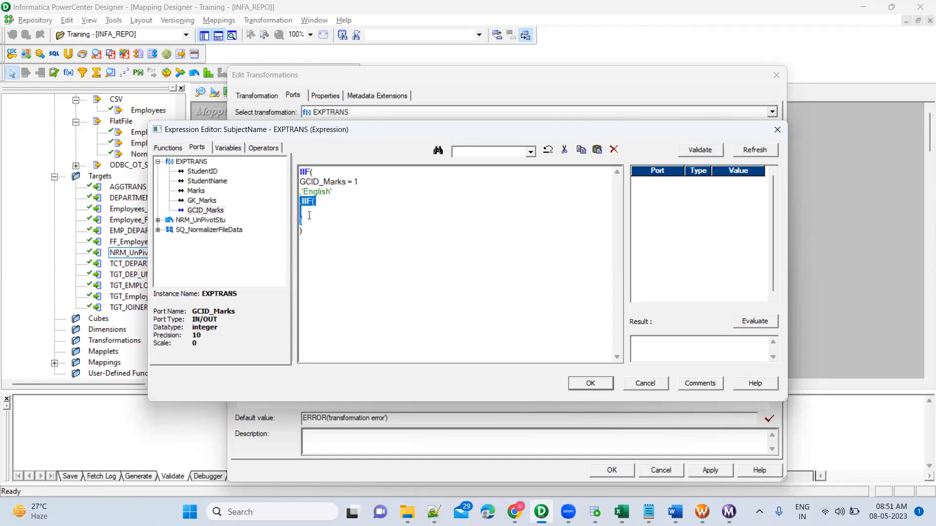
Step: Fill the nested second IIF with the placeholders Condition, True and False
click(306, 214)
double_click(214, 212)
double_click(353, 210)
triple_click(353, 211)
text(Condition)
key(Return)
text(,True)
key(Return)
text(,False)
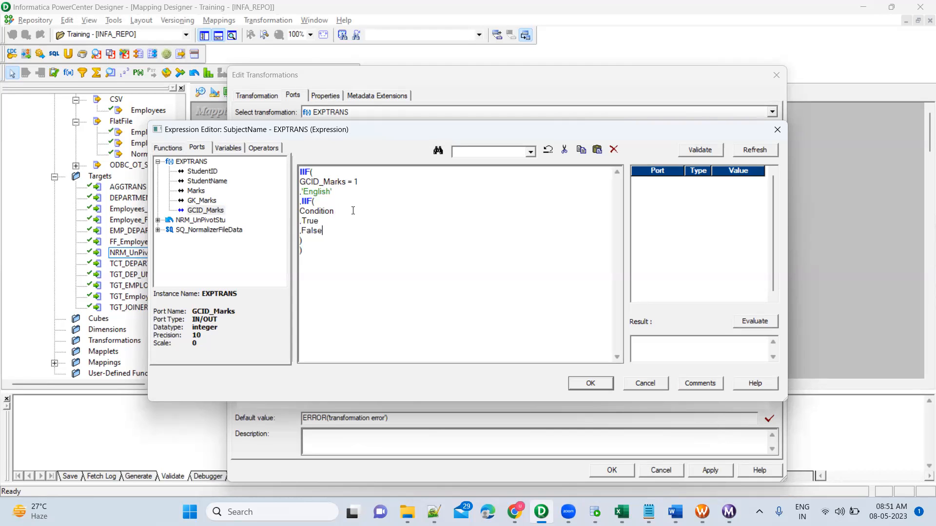
Step: Set the second IIF's condition to GCID_Marks = 2
key(Up)
key(Up)
key(End)
key(shift+End)
click(208, 212)
double_click(208, 211)
text(= 2)
Step: Replace the second IIF's true placeholder with 'Hindi'
key(Down)
key(ctrl+shift+Left)
key(BackSpace)
key(Left)
text(Hindi)
Step: Replace the second IIF's false placeholder with a third nested IIF holding the placeholders Cond, T and F
key(ctrl+shift+Left)
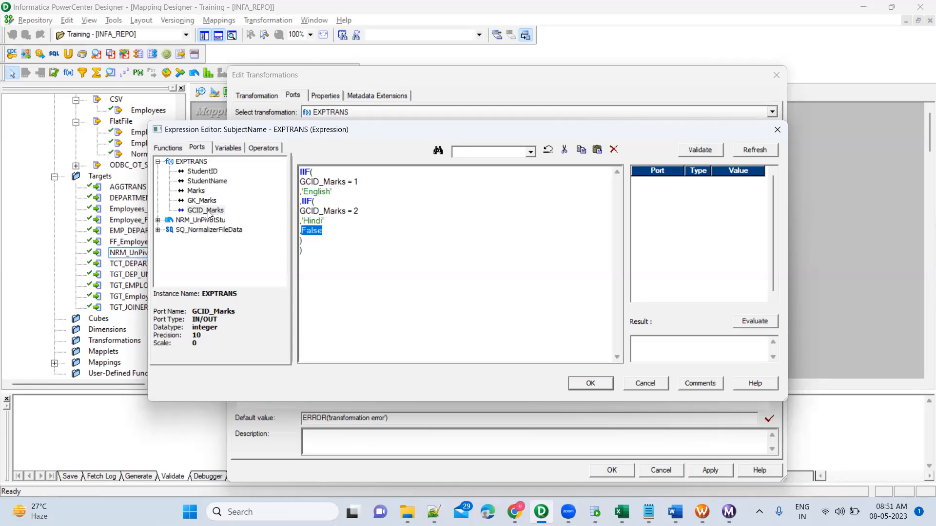
text(IIF()
key(Return)
key(Return)
text(Cond)
key(Return)
text(,T)
key(Return)
text(,F)
Step: Set the third IIF's condition to GCID_Marks = 2
key(Up)
key(Up)
key(Home)
key(shift+End)
double_click(204, 213)
text(= 2)
Step: Replace the third IIF's true placeholder with 'Mathematics'
key(Down)
key(shift+Left)
text('Mathem)
key(BackSpace)
key(BackSpace)
key(BackSpace)
key(BackSpace)
key(BackSpace)
text(athemati)
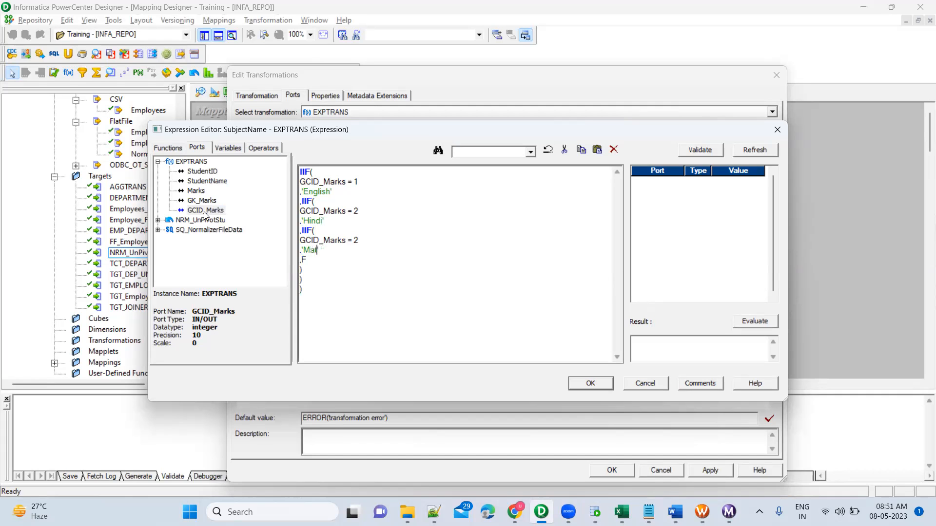
Step: Replace the third IIF's false placeholder with a fourth nested IIF holding the placeholders Condi, T and F
key(shift+Left)
text(IIF())
key(Left)
key(Return)
text(Condi)
key(Return)
text(,T)
key(Return)
text(,F)
key(Up)
key(Up)
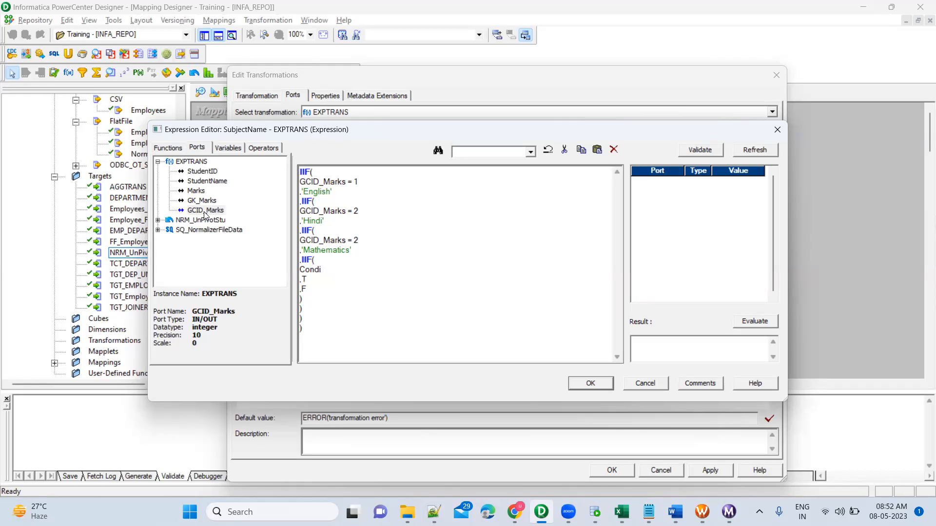
Step: Set the fourth IIF's condition to GCID_Marks = 4 and correct the third IIF's condition to GCID_Marks = 3
key(shift+Home)
click(209, 214)
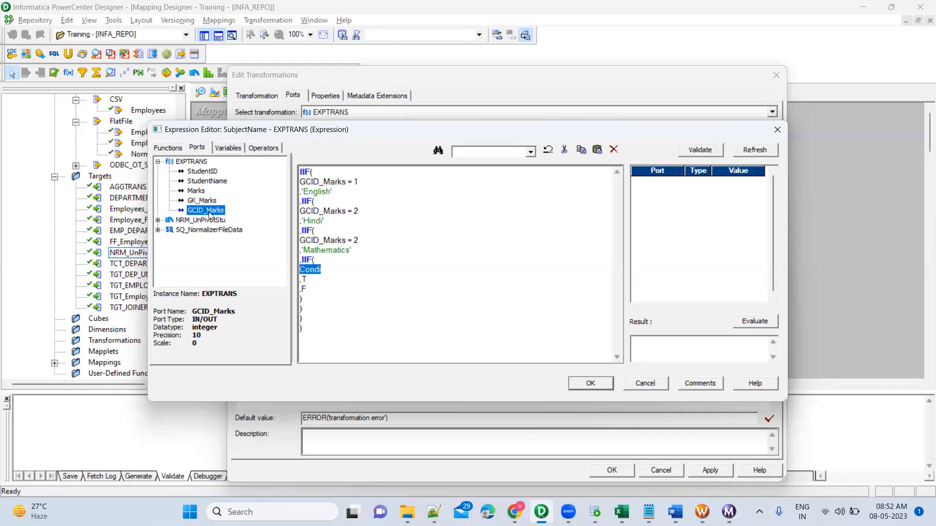
double_click(209, 214)
click(367, 239)
key(BackSpace)
text(3)
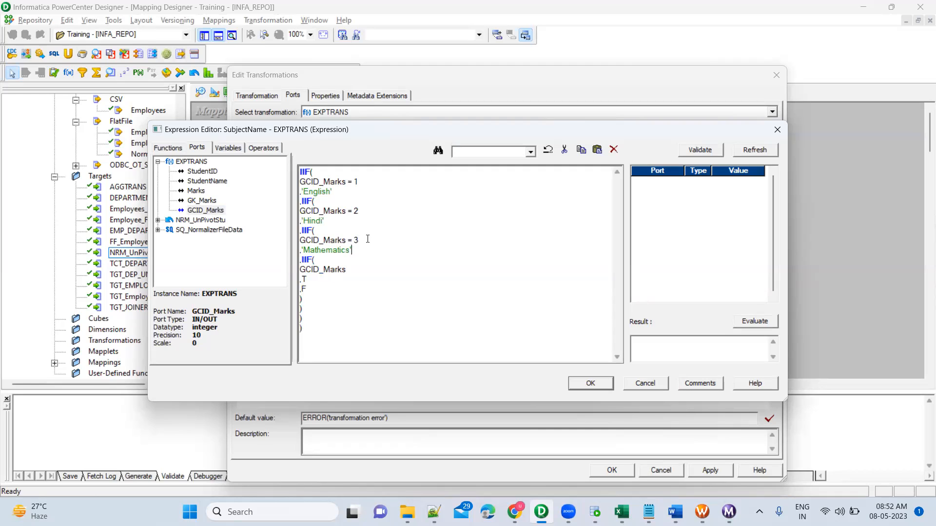
text( = 4)
Step: Replace the fourth IIF's true placeholder with 'Physics'
key(Down)
key(shift+Left)
text('Phys'cs')
Step: Replace the fourth IIF's false placeholder with a fifth nested IIF holding the placeholders Cond, T and F
key(Down)
key(shift+Left)
text(IIF())
key(Return)
text(Cond)
key(Return)
text(,T)
key(Return)
text(,F)
Step: Set the fifth IIF's condition to GCID_Marks = 5
key(shift+Home)
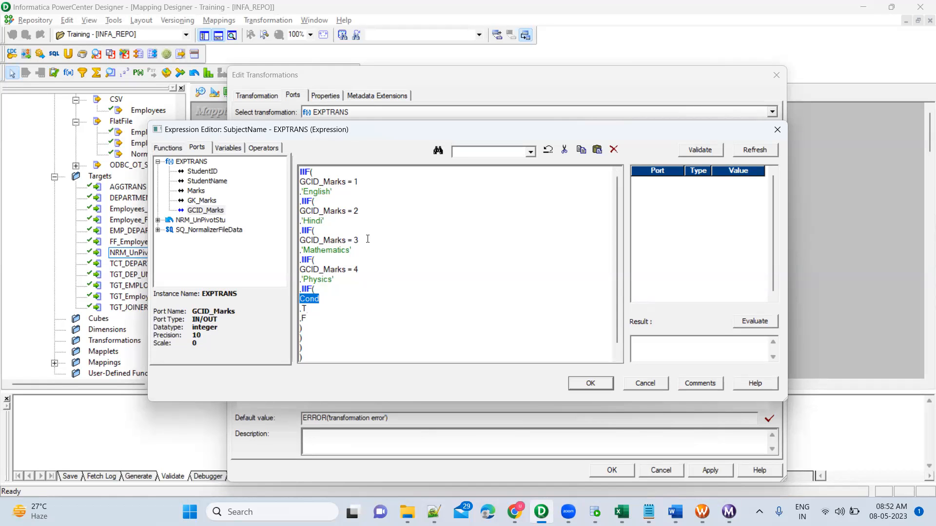
double_click(211, 212)
text(= 5)
key(Down)
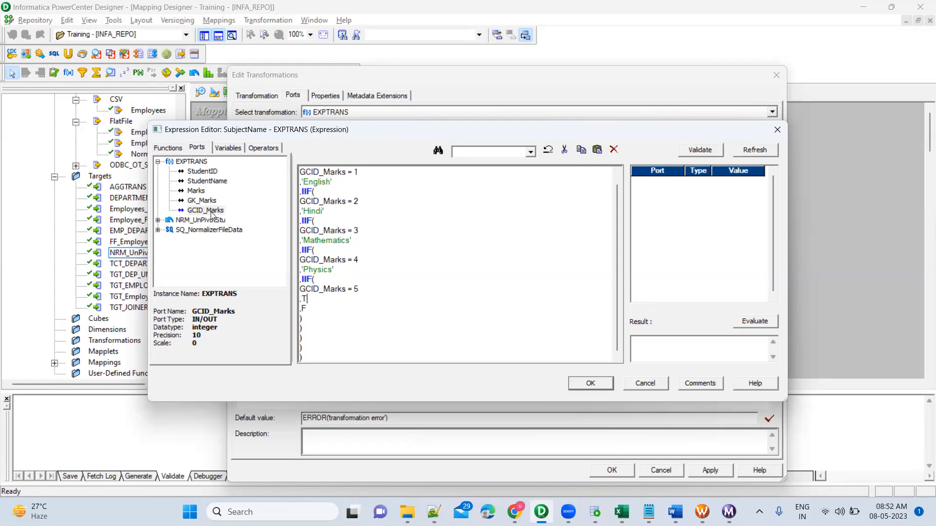
Step: Replace the fifth IIF's true placeholder with 'Chemistry' and its false placeholder with 'NA'
key(BackSpace)
text('Chemistry')
key(Down)
key(shift+Left)
text(')
key(BackSpace)
text(NA)
text(')
Step: Check the GCID_Marks values in SQL Developer's query results and validate the SubjectName expression back in PowerCenter Designer
click(596, 512)
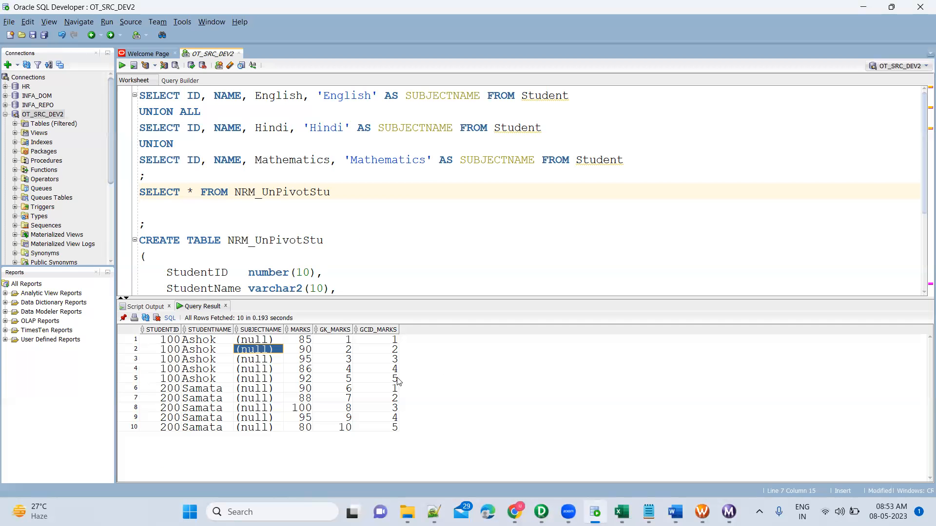
key(alt+Tab)
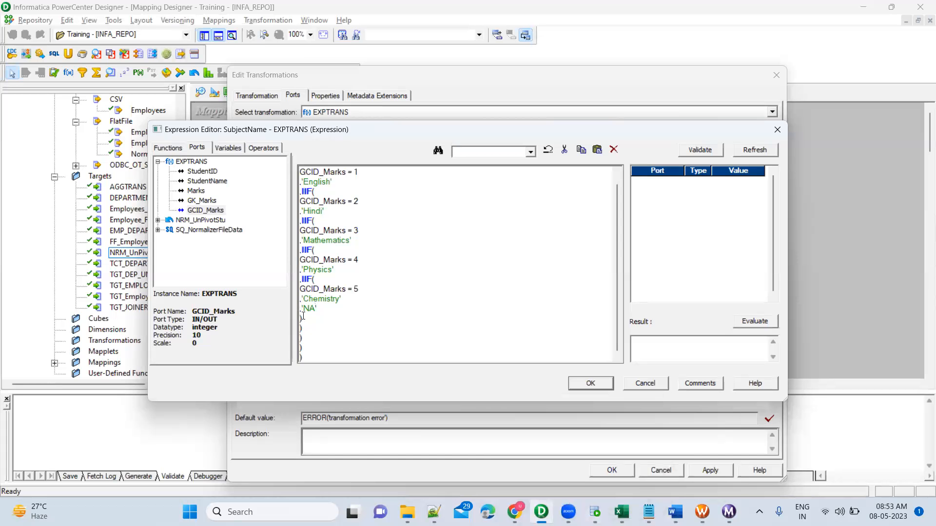
text(')
click(700, 149)
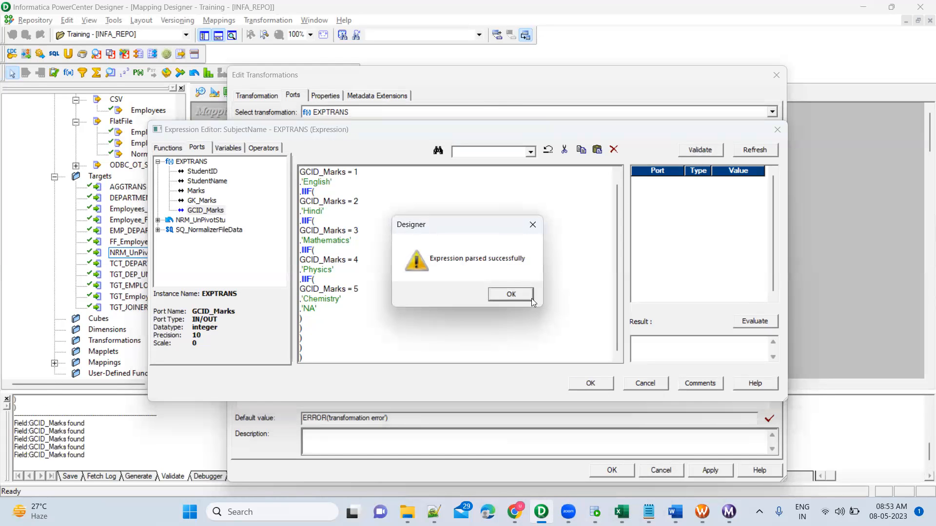
click(526, 297)
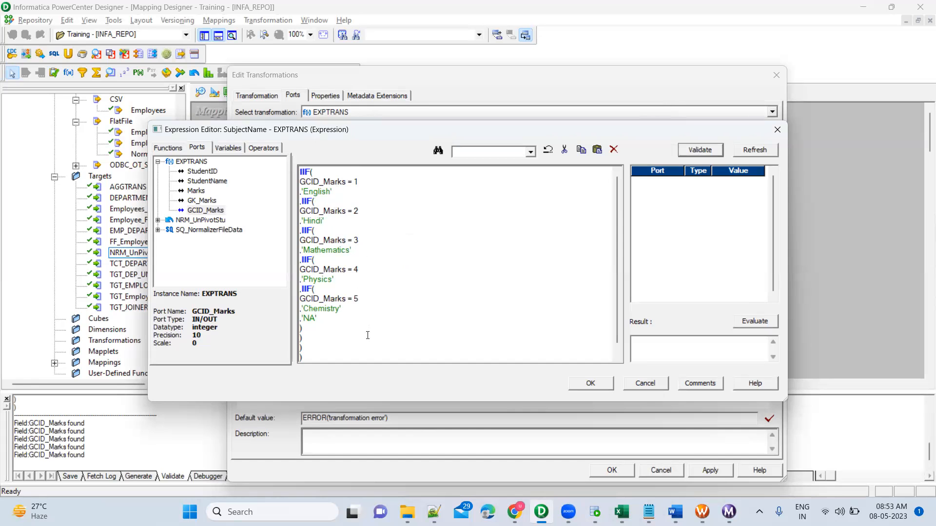
Step: Accept the SubjectName expression and confirm the EXPTRANS transformation edits
scroll(367, 336, down, 1)
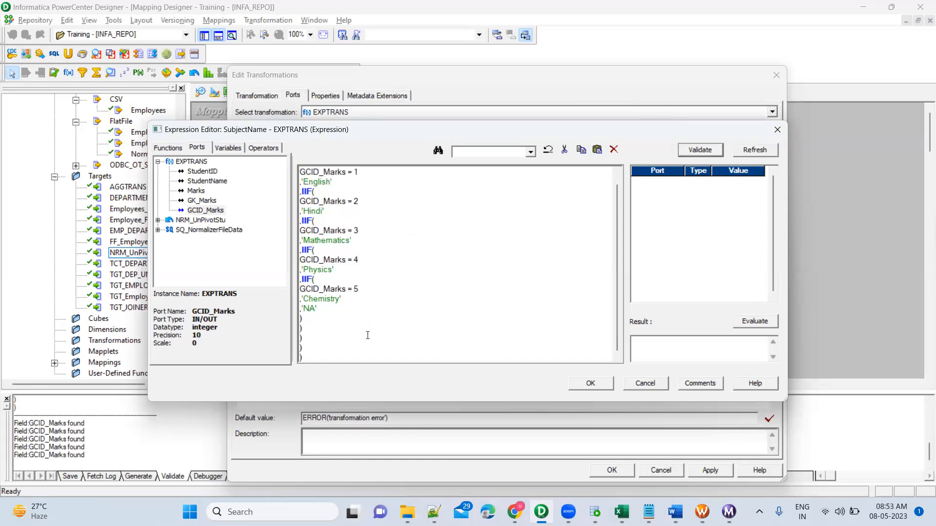
click(590, 383)
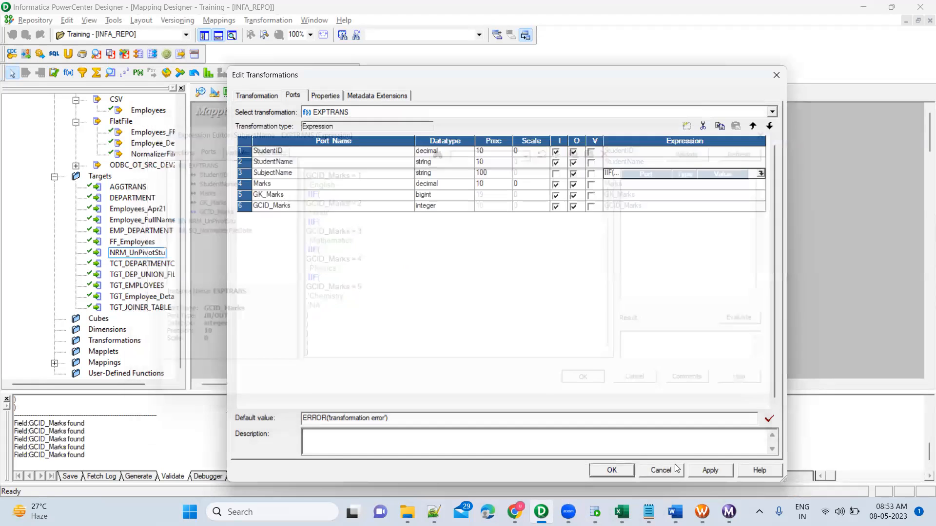
click(610, 471)
Step: Delete the existing links into the NRM_UnPivotStu target and expand the target definition so all its ports show
drag(666, 182, 677, 236)
key(Delete)
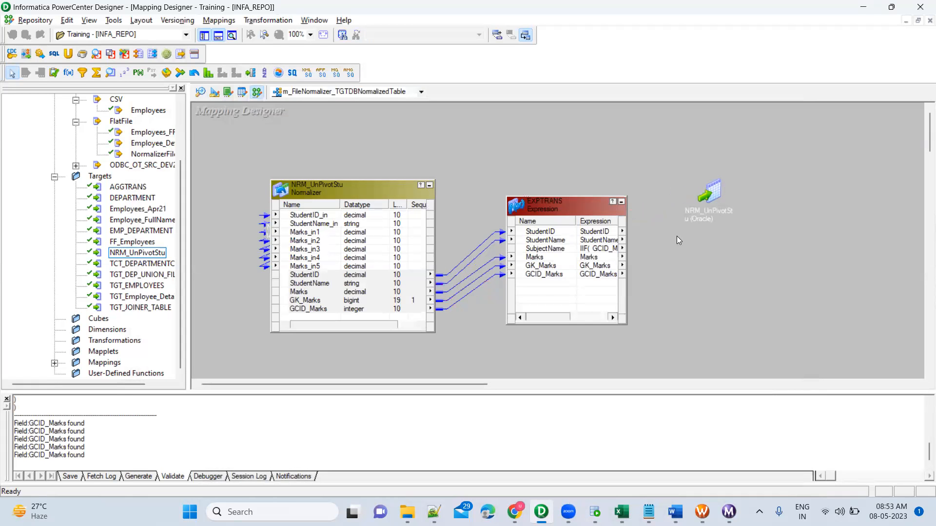
double_click(712, 190)
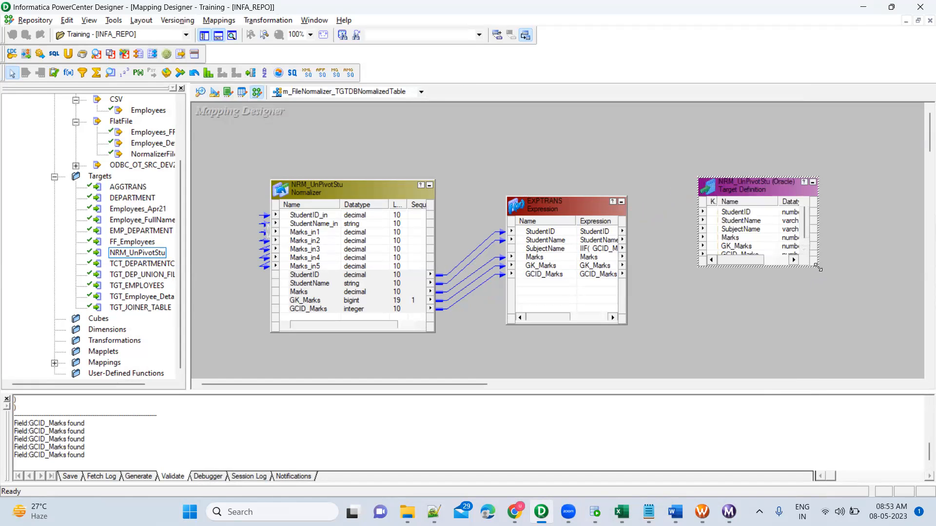
drag(818, 267, 848, 331)
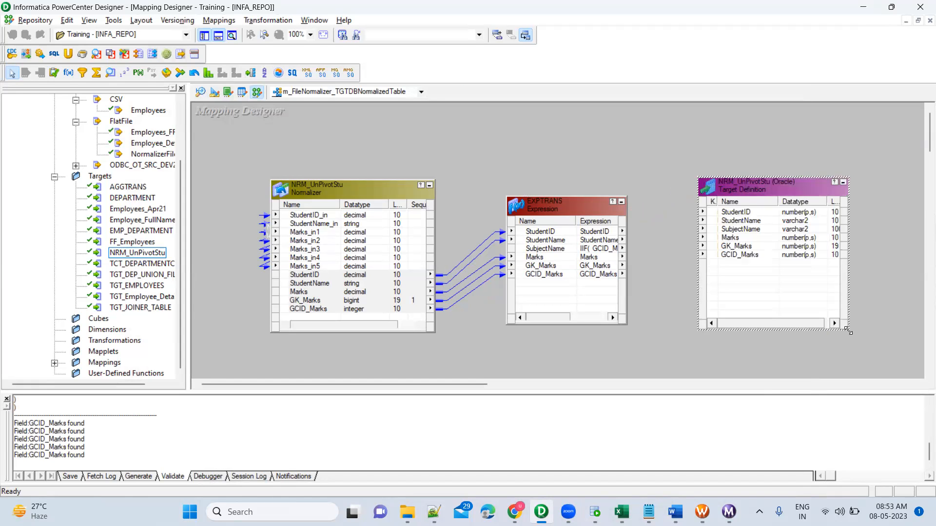
Step: Link all EXPTRANS ports from StudentID to GCID_Marks to the matching NRM_UnPivotStu target ports and save the mapping
click(544, 233)
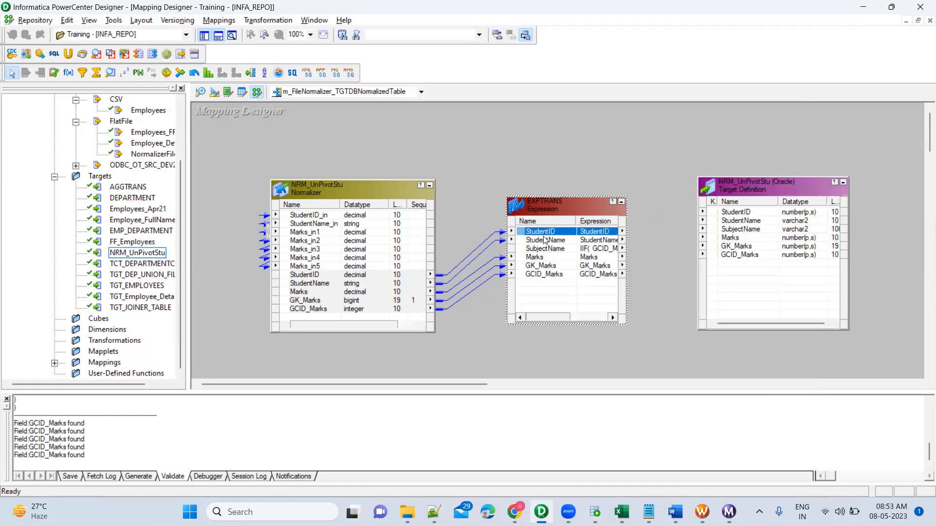
shift+click(544, 274)
drag(521, 232, 743, 214)
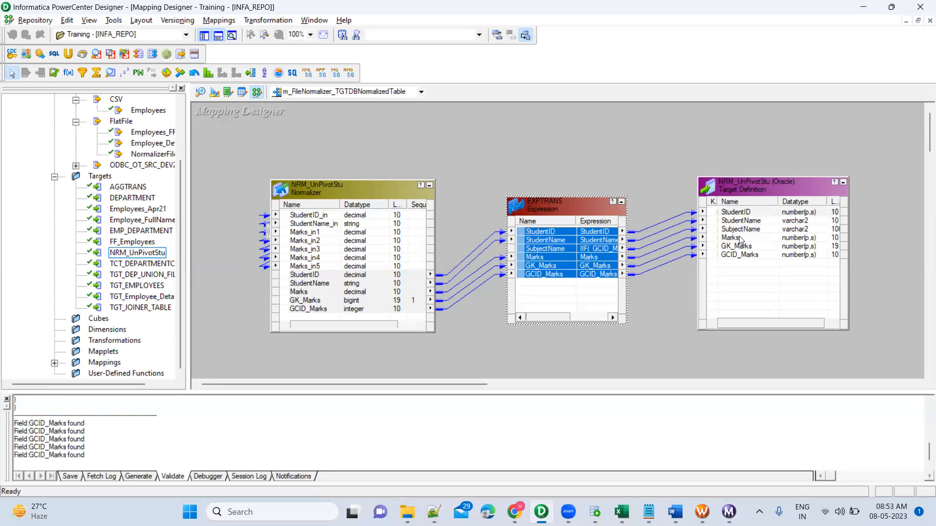
click(667, 173)
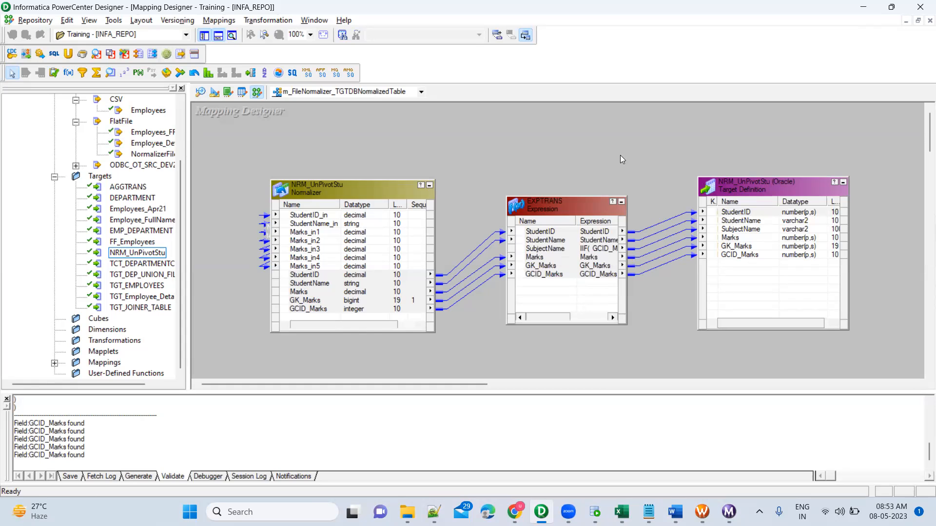
key(ctrl+s)
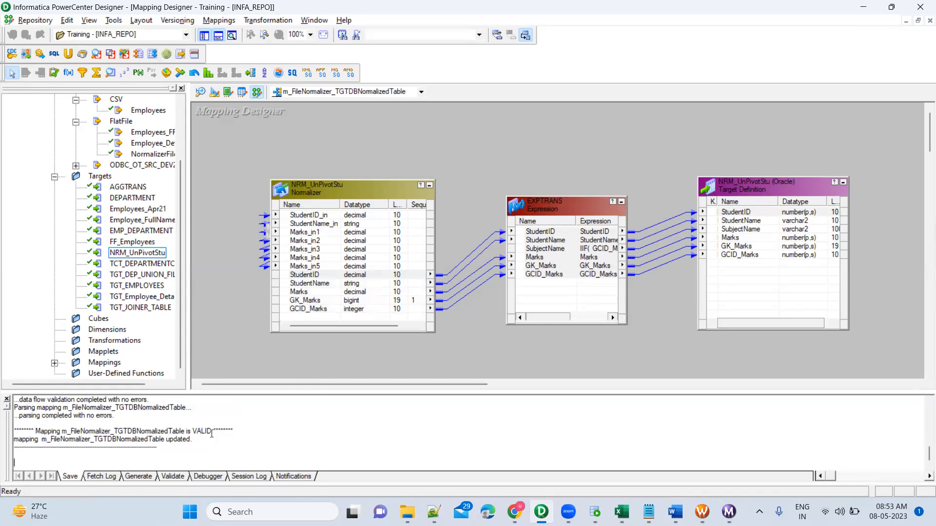
Step: In Workflow Manager, refresh the mapping of session s_m_FileNormalizer_TGTDBNormalizedTable and save the workflow
click(703, 512)
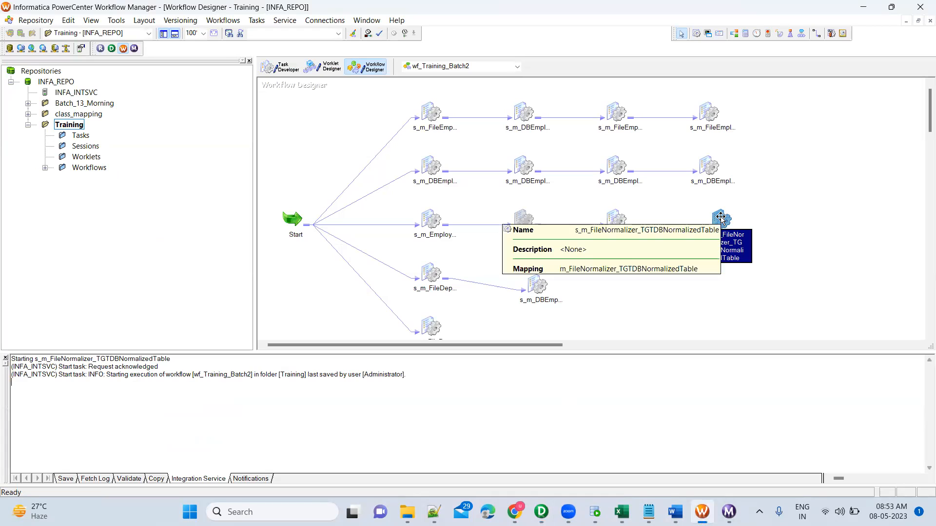
right_click(720, 217)
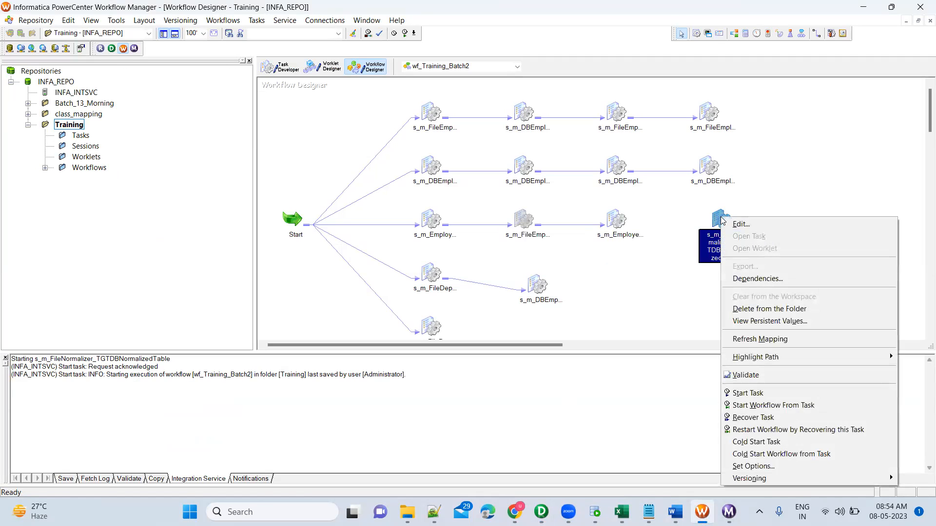
click(764, 341)
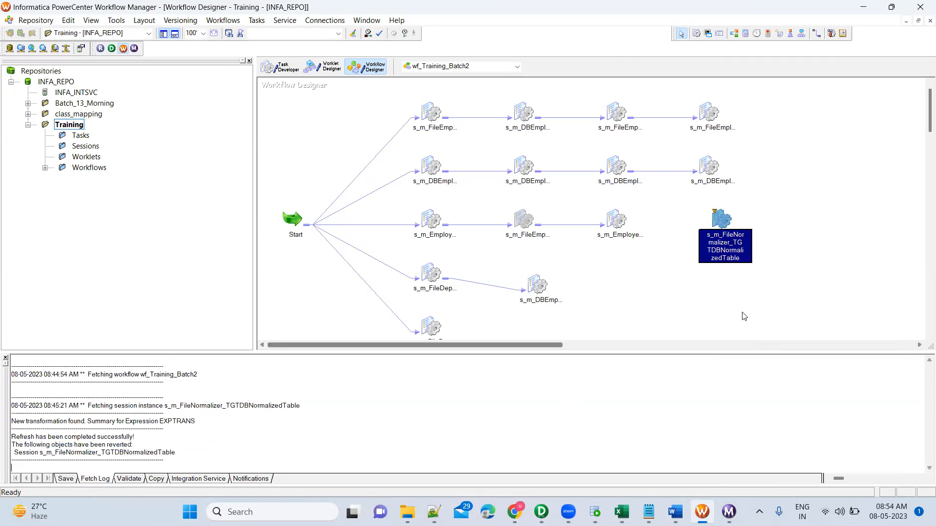
Step: Start the s_m_FileNormalizer_TGTDBNormalizedTable session task and review its source and target row statistics in Workflow Monitor
right_click(720, 218)
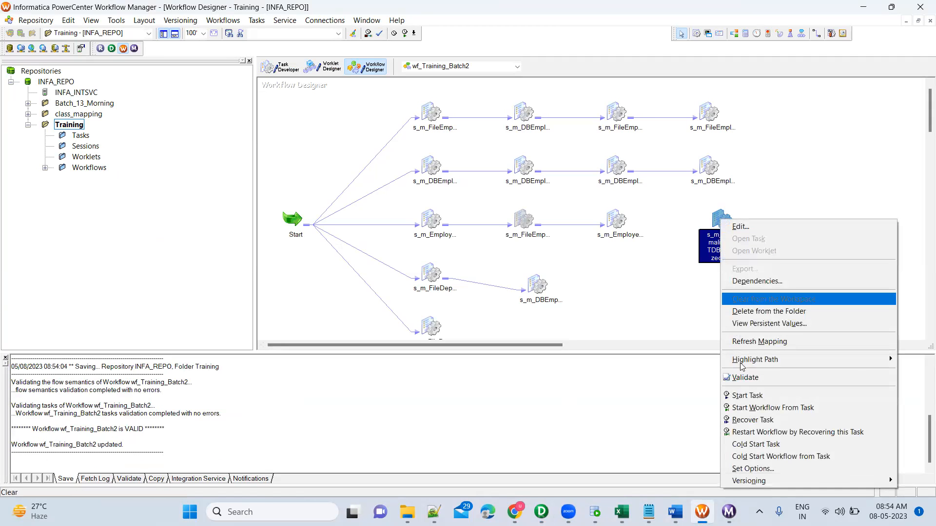
click(746, 395)
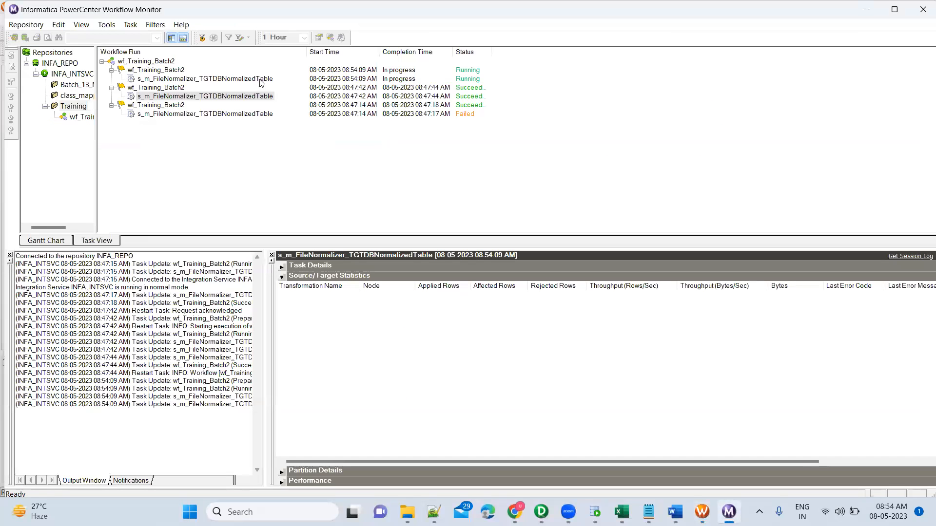
click(262, 80)
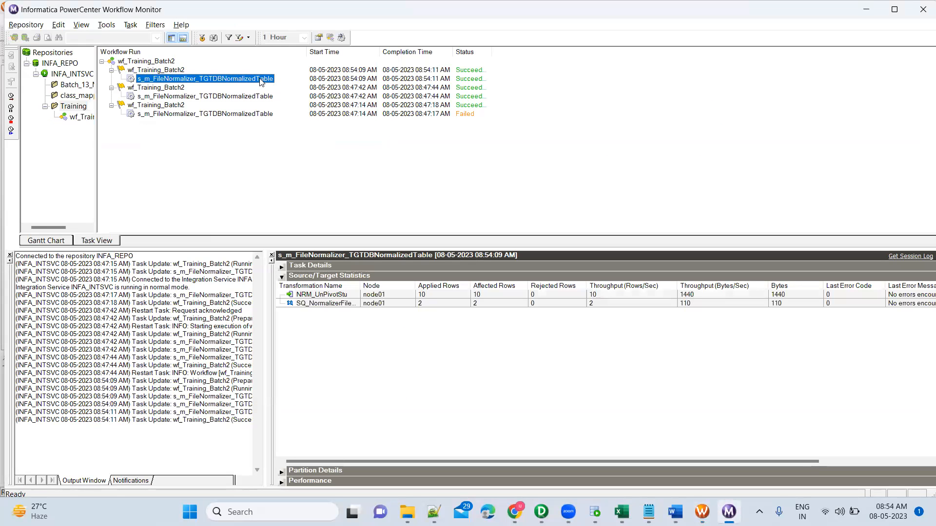
click(420, 304)
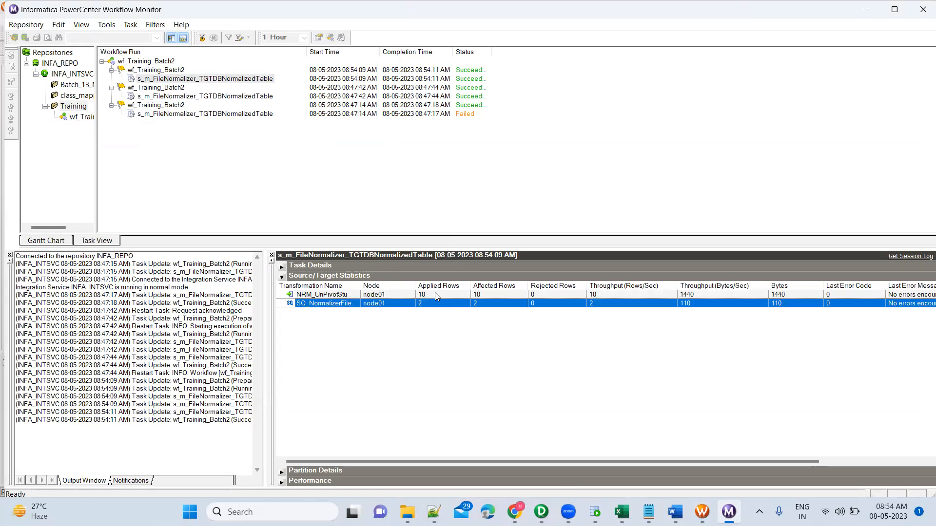
click(435, 295)
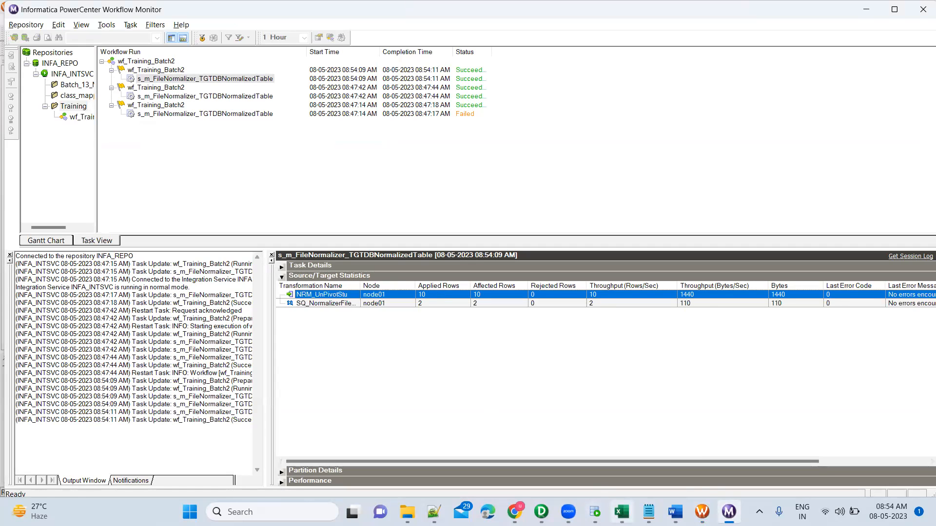
Step: In SQL Developer, rerun SELECT * FROM NRM_UnPivotStu, enlarge the result grid and select rows 1 to 10
click(595, 512)
click(306, 198)
key(ctrl+Return)
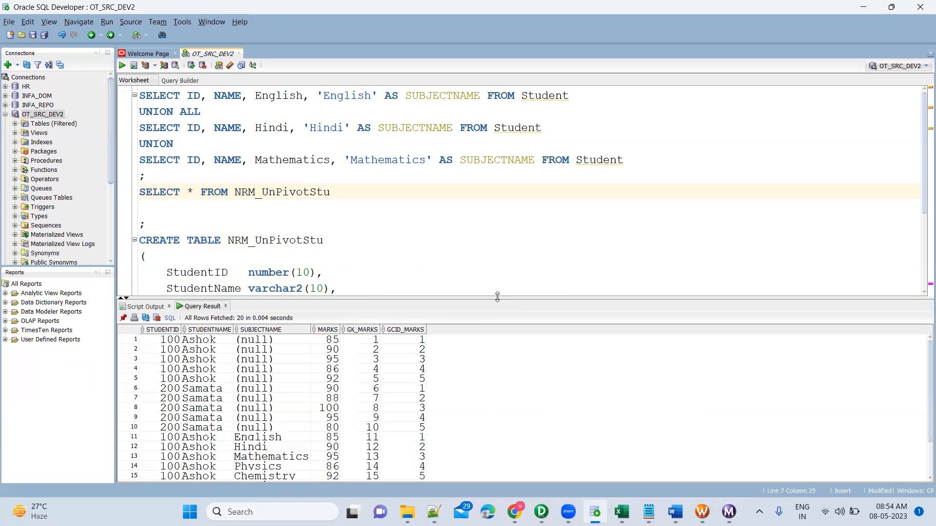
drag(497, 297, 492, 167)
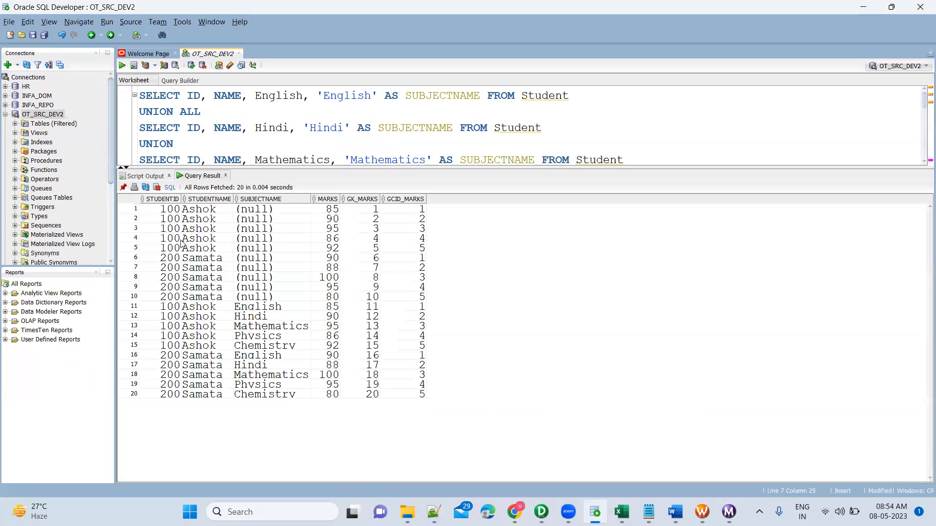
click(166, 211)
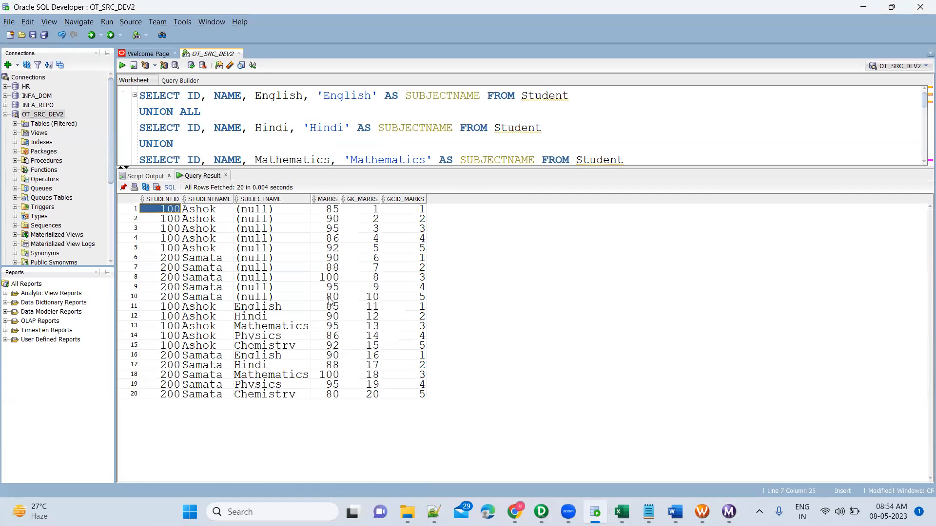
shift+click(415, 299)
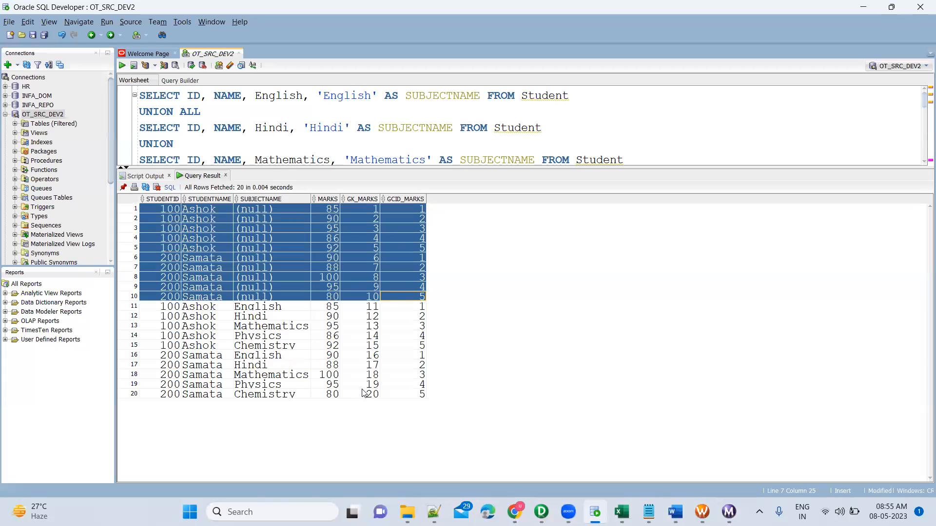
Step: Select the SUBJECTNAME values from English to Chemistry in rows 11 to 15 of the query result
click(267, 308)
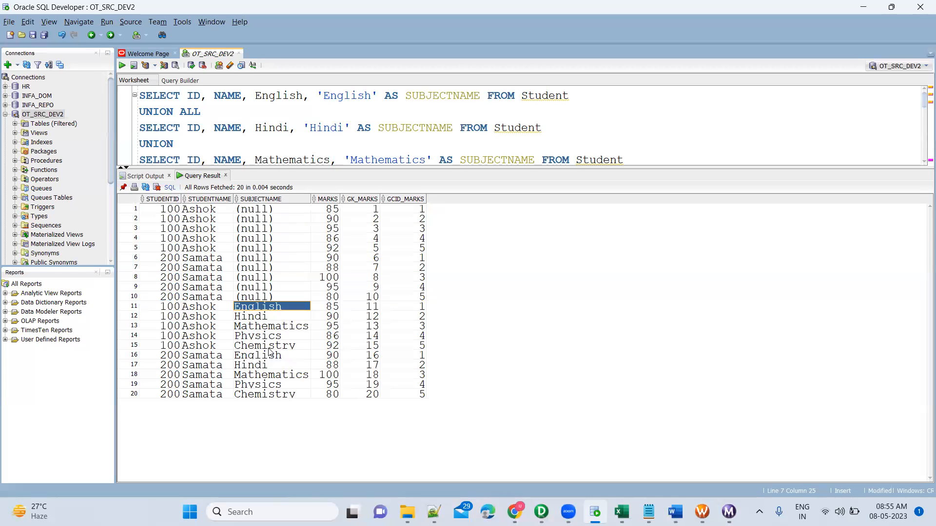
shift+click(271, 347)
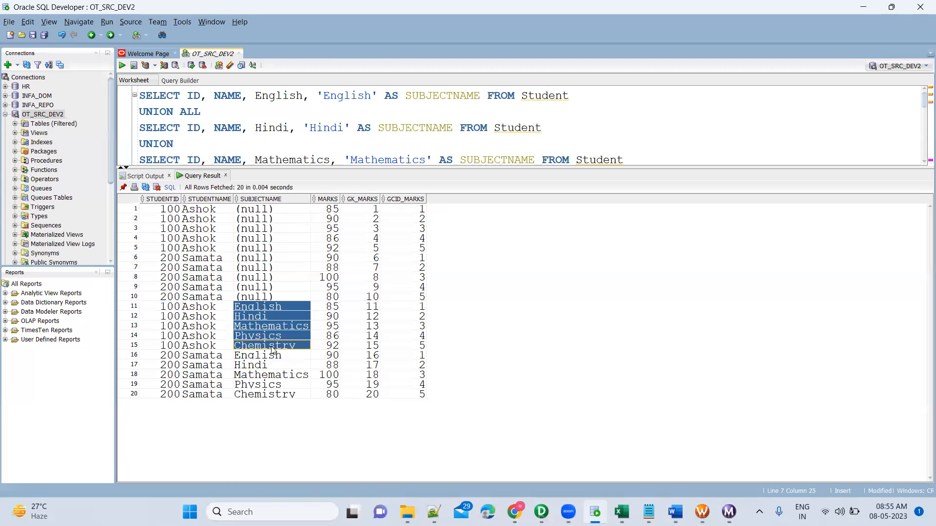
Step: Switch to PowerCenter Designer, arrange all mapping objects as icons, and highlight the source with its qualifier, the target and the Normalizer
click(541, 512)
right_click(593, 140)
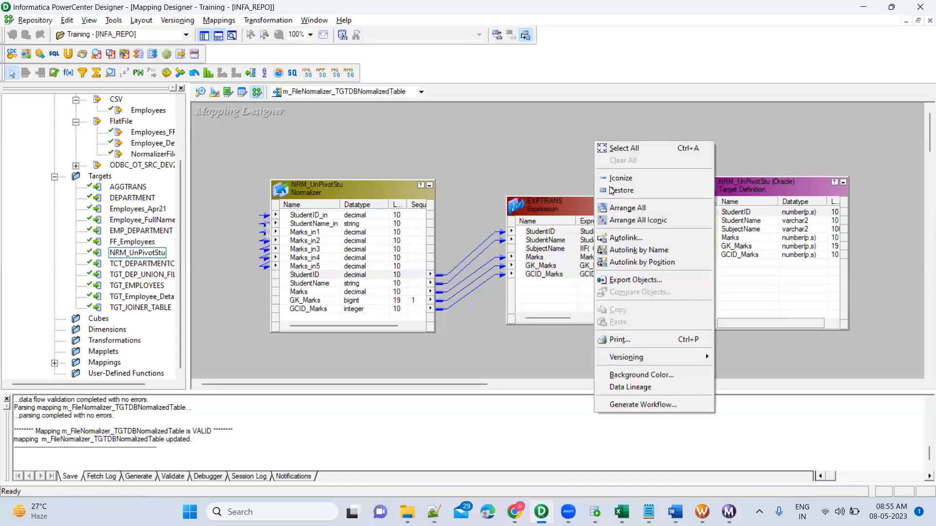
click(634, 223)
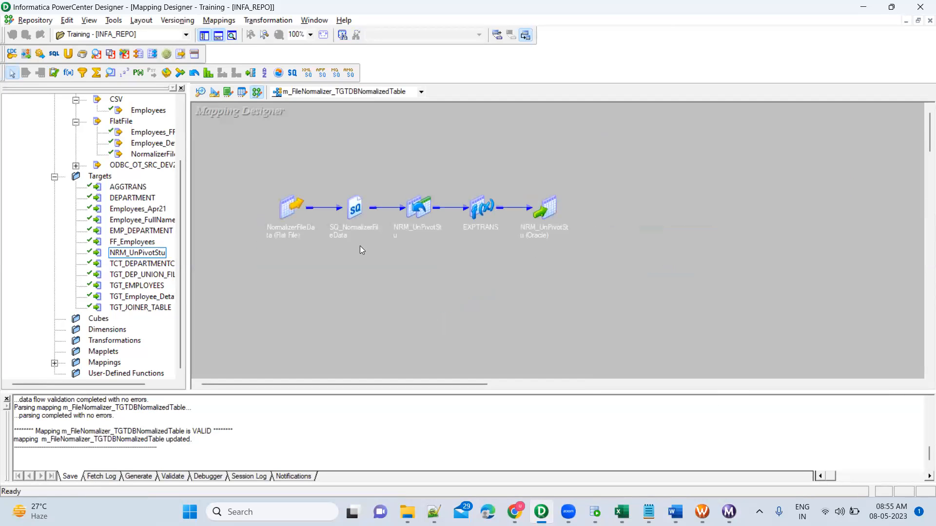
drag(261, 175, 377, 267)
drag(526, 171, 605, 258)
drag(383, 169, 456, 284)
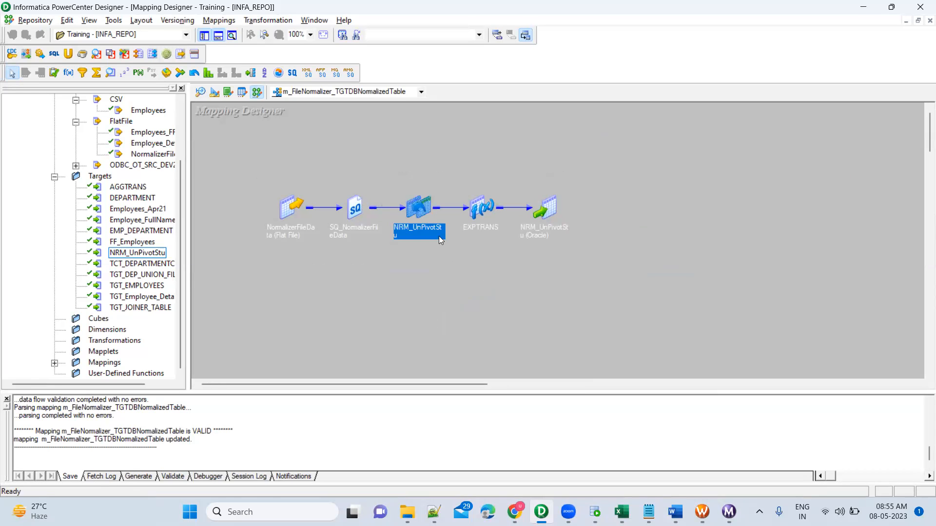
Step: Open the NRM_UnPivotStu Normalizer for editing and examine the Occurs setting of its Marks column
double_click(422, 204)
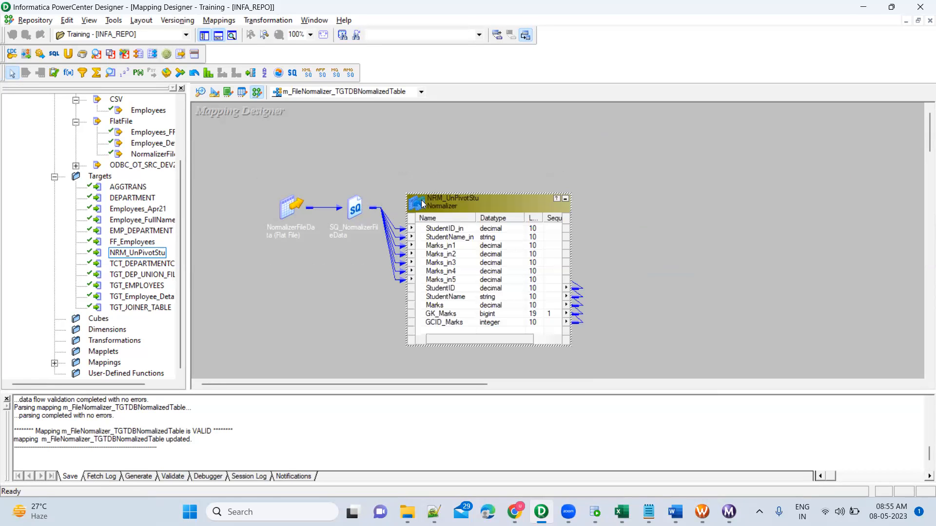
double_click(460, 201)
click(368, 96)
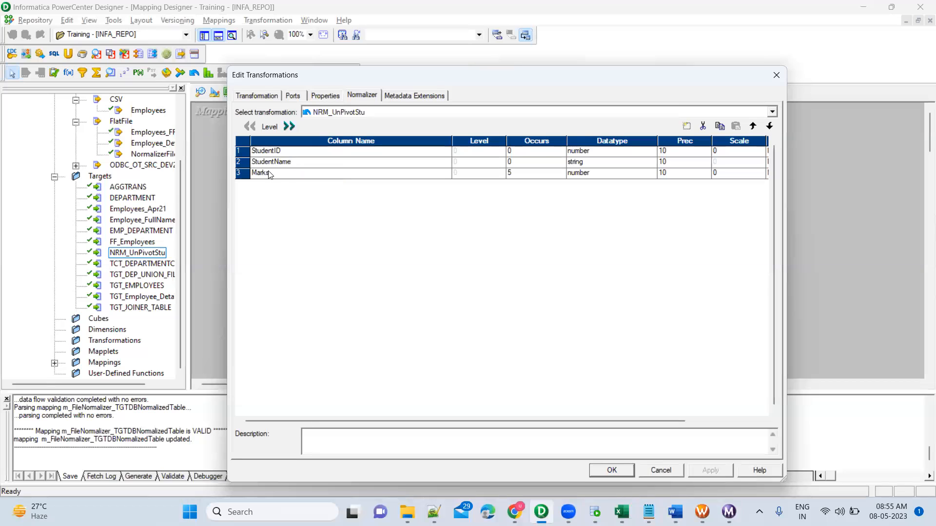
click(283, 175)
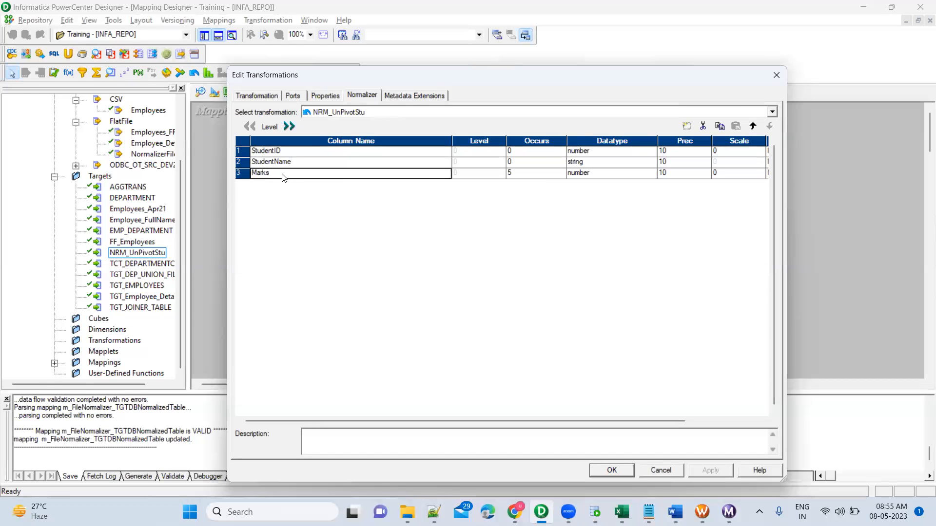
click(547, 175)
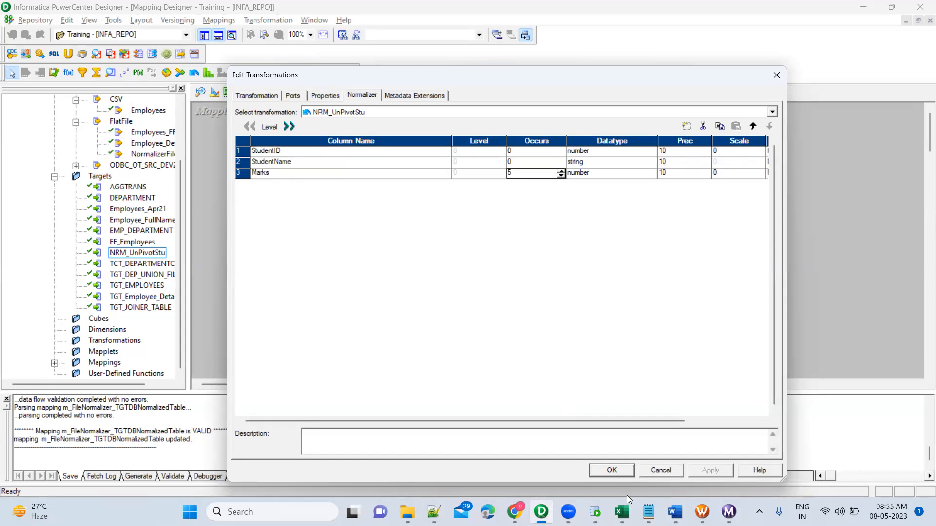
Step: In the Excel sheet, examine the subject headers English to Chemistry and the Marks occurrence count, and return to Designer
click(621, 512)
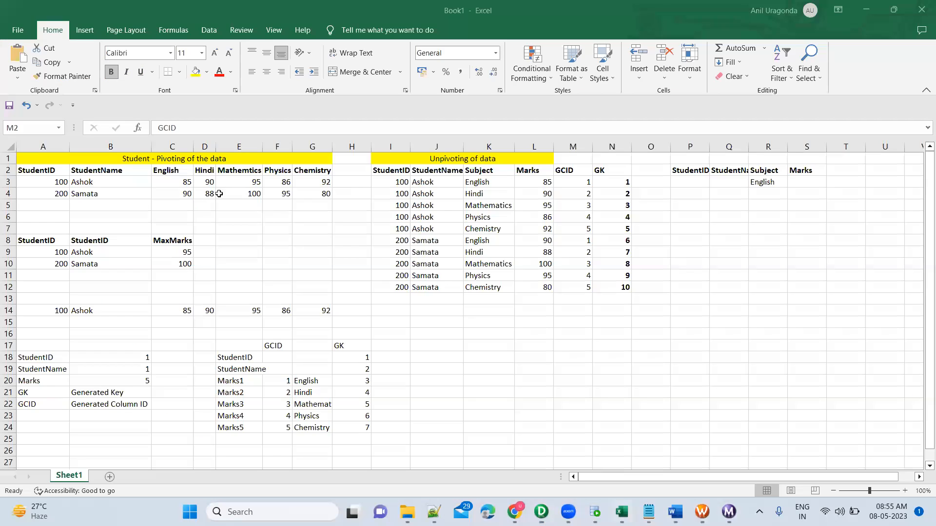
click(179, 172)
shift+click(308, 168)
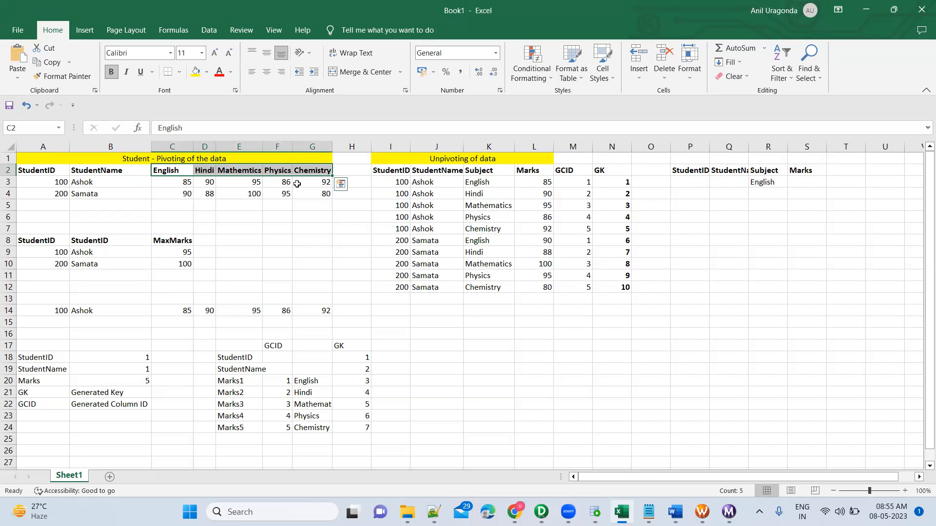
click(105, 375)
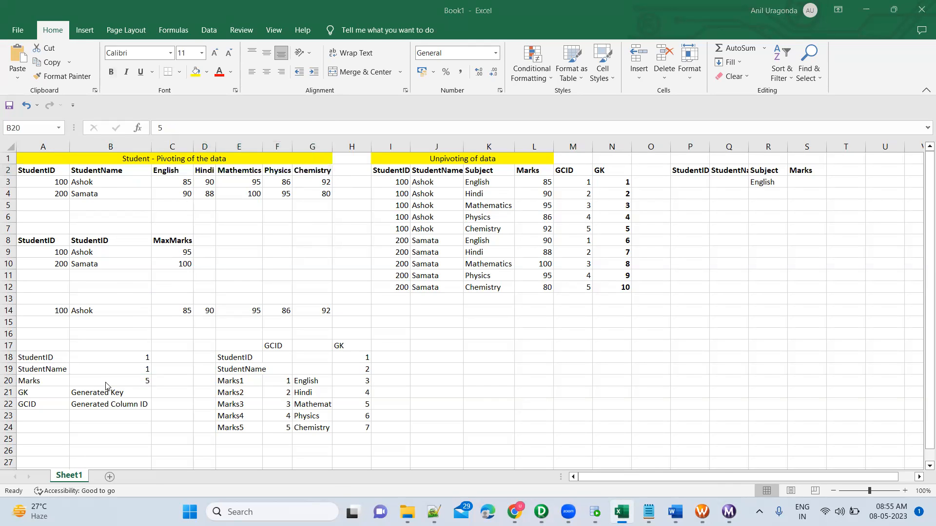
key(alt+Tab)
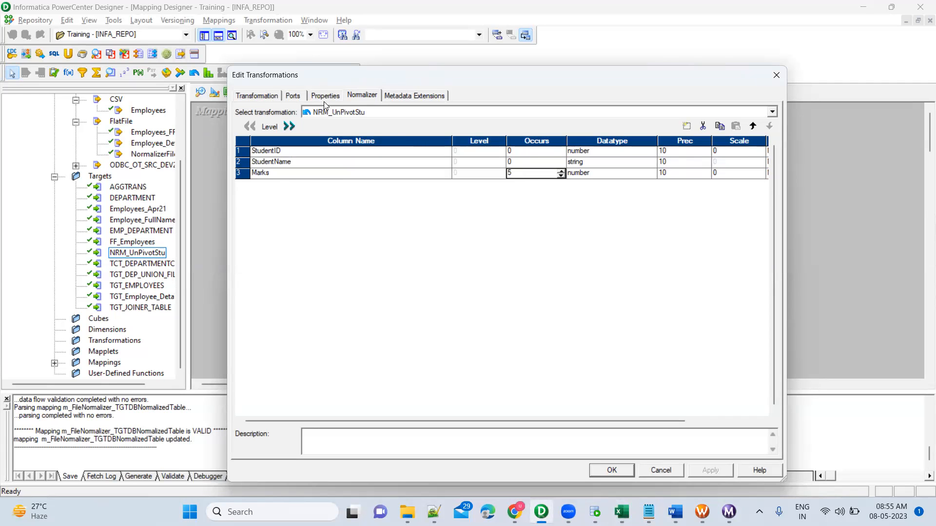
Step: Examine the Normalizer's input ports, from StudentID_in and StudentName_in to Marks_in1 through Marks_in5
click(293, 95)
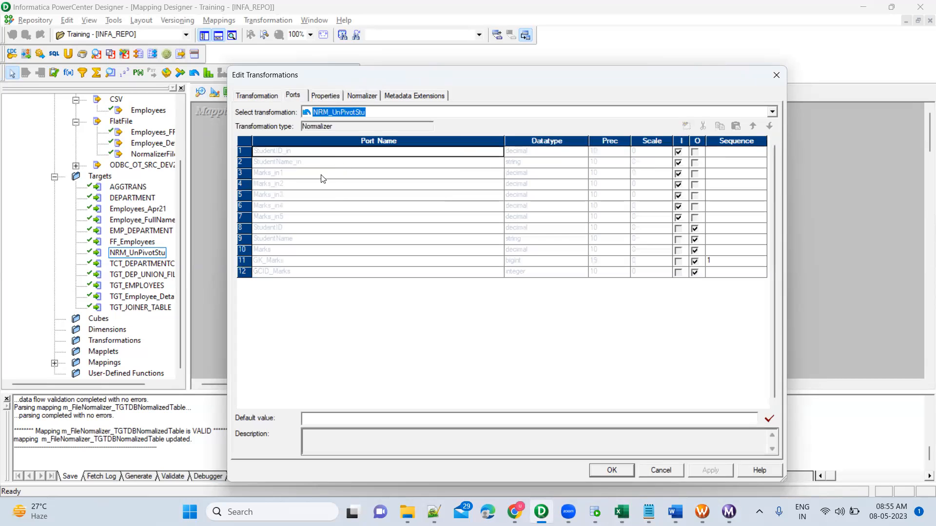
click(305, 177)
click(300, 218)
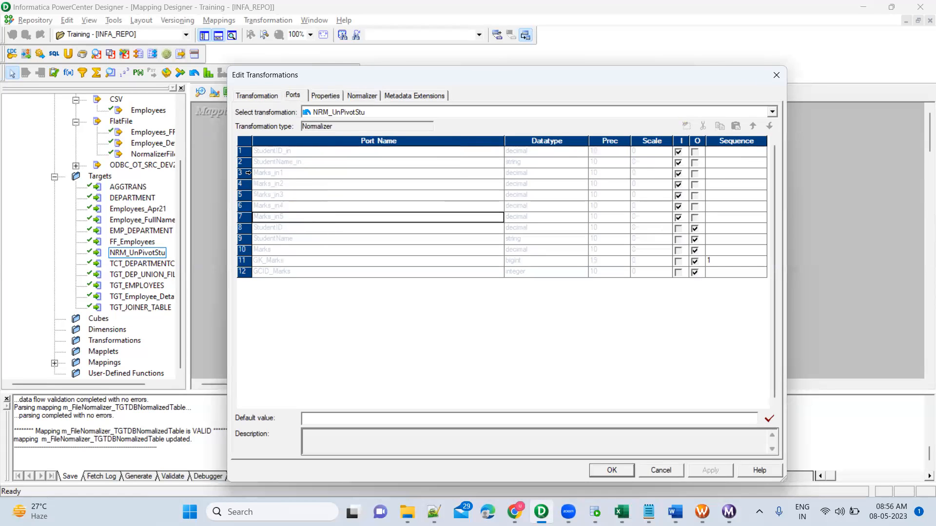
click(246, 173)
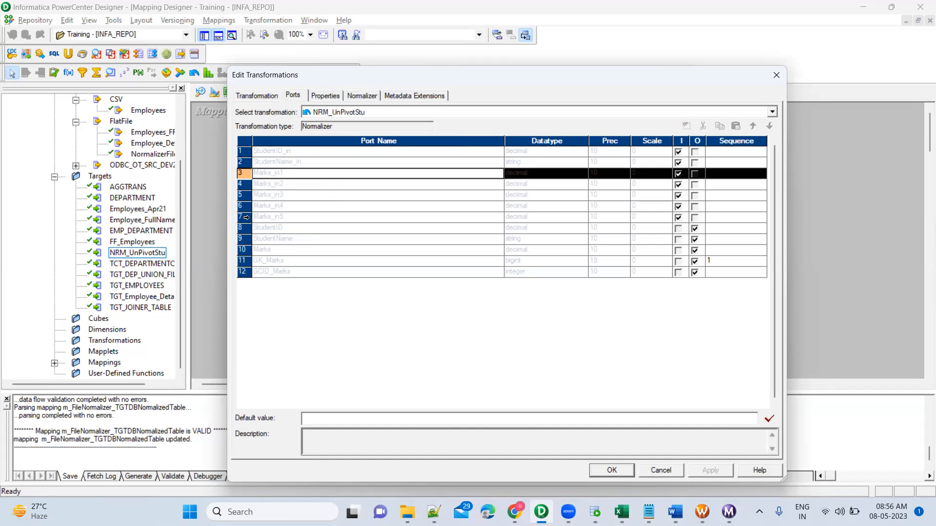
shift+click(246, 218)
click(298, 174)
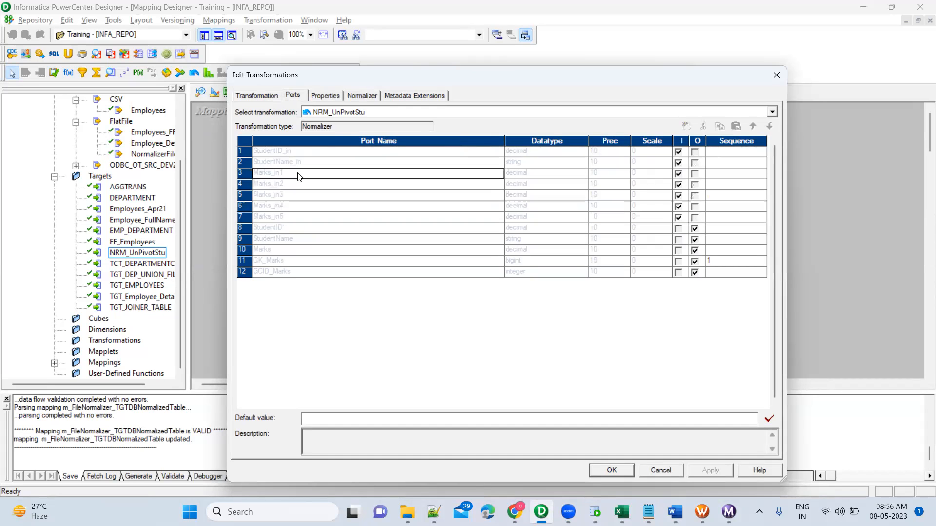
click(305, 154)
click(306, 162)
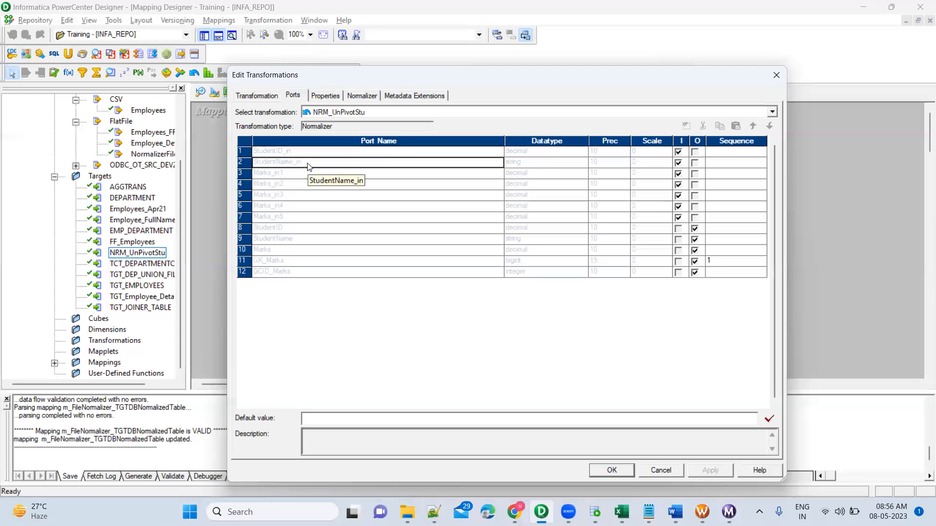
Step: Examine the Normalizer's output ports from StudentID to GCID_Marks, highlighting StudentID, StudentName and Marks
click(242, 228)
shift+click(244, 273)
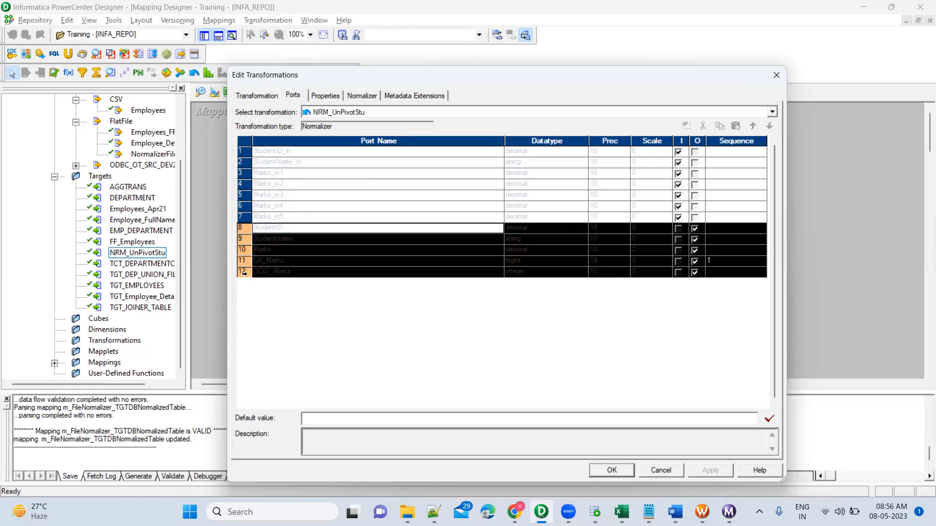
shift+click(242, 250)
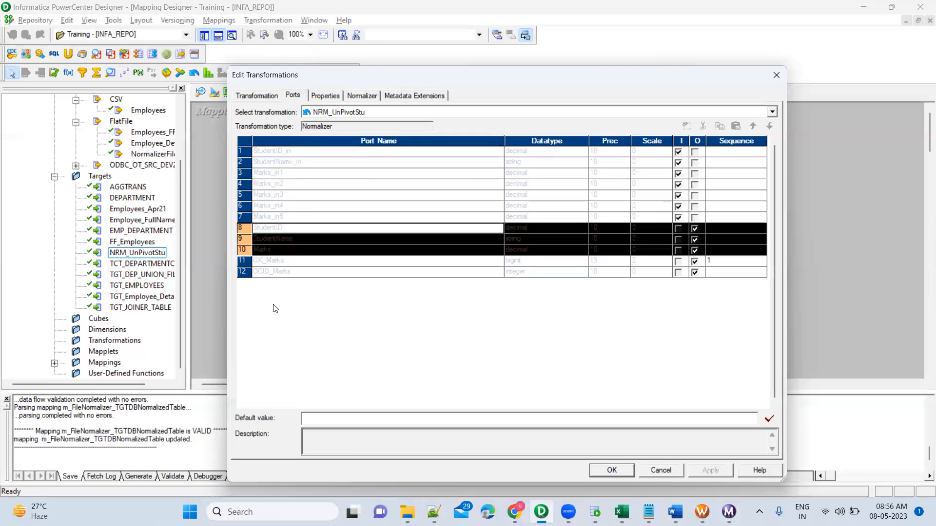
click(303, 243)
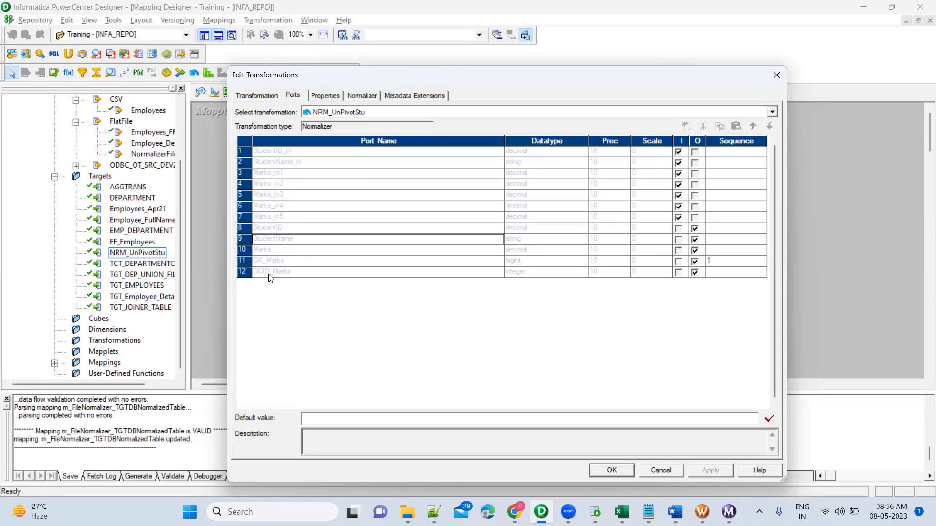
Step: Compare ports Marks_in1 to Marks_in5 with the English to Chemistry headers in Excel, and close the Normalizer editor
click(293, 175)
click(291, 218)
click(290, 175)
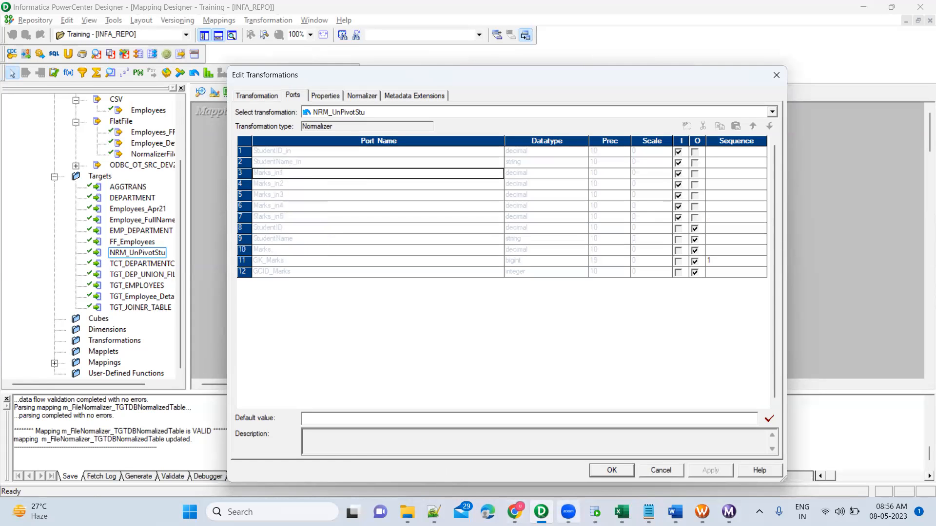
click(621, 511)
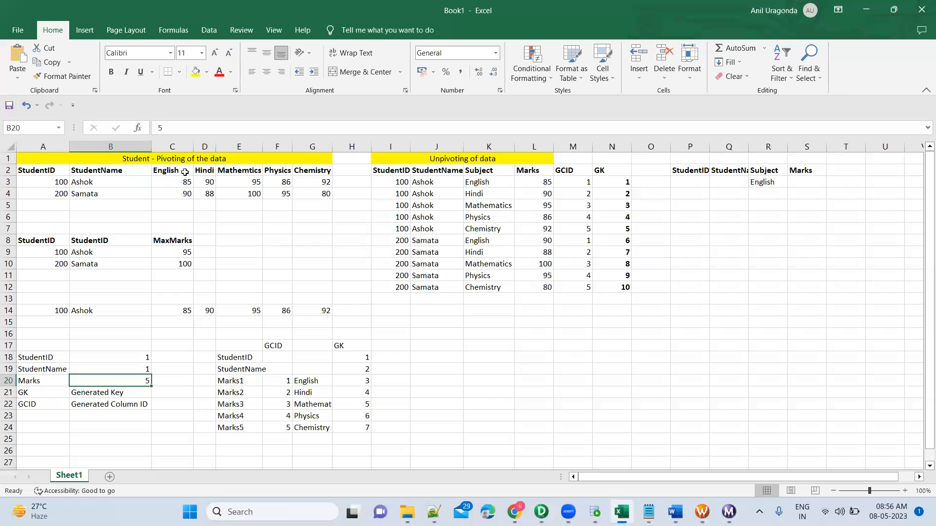
drag(185, 172, 317, 171)
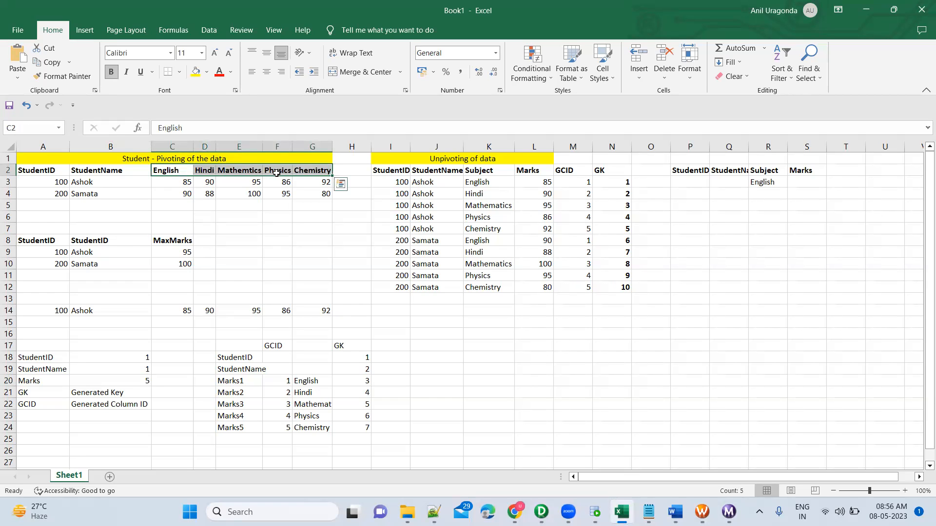
key(alt+Tab)
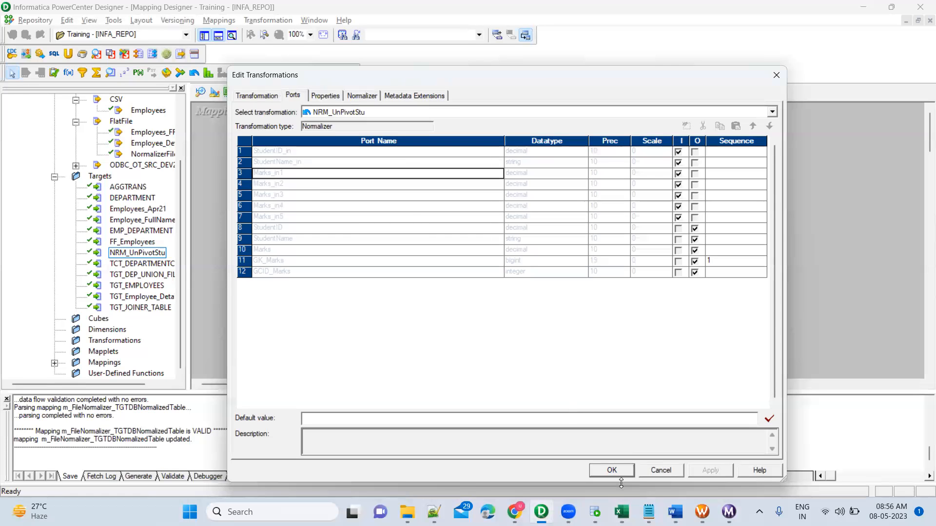
click(612, 470)
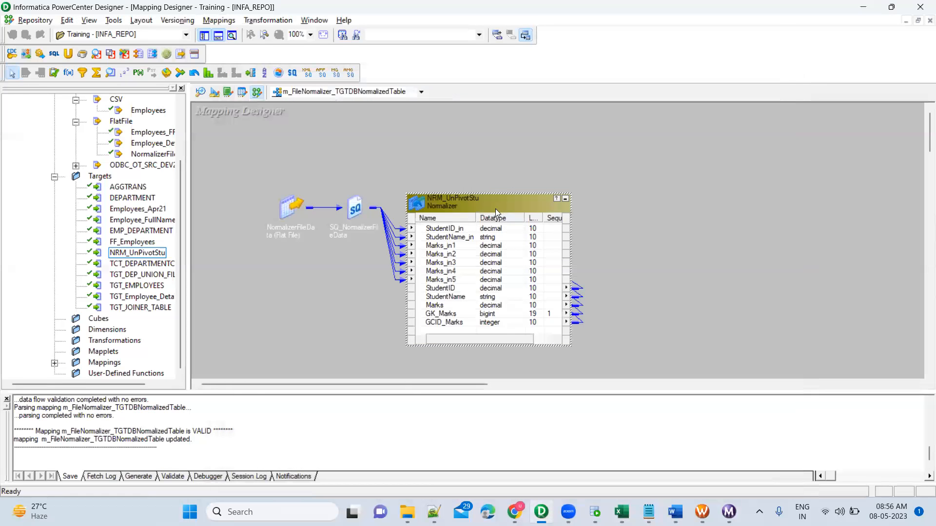
Step: Expand the SQ_NormalizerFileData source qualifier beside the Normalizer, and arrange all mapping objects in expanded form
drag(444, 209, 483, 206)
double_click(355, 204)
drag(386, 207, 299, 200)
right_click(642, 152)
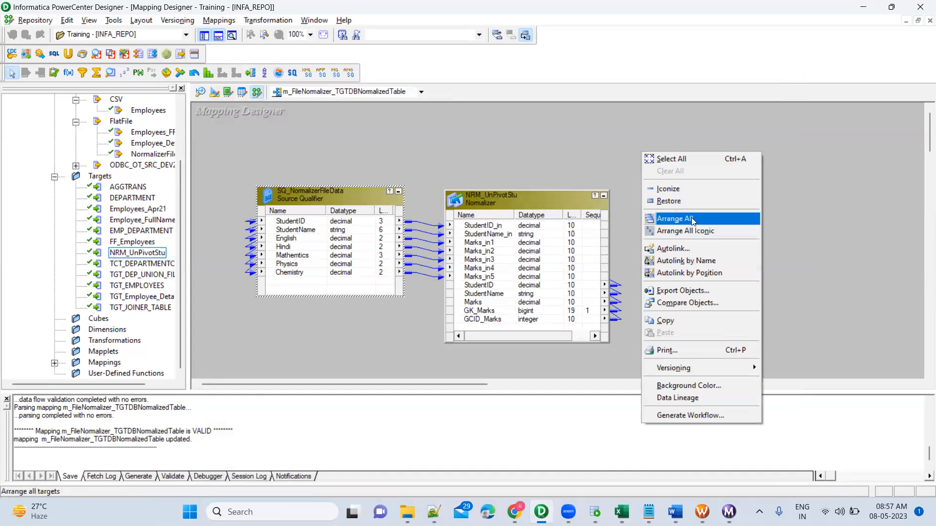
click(692, 218)
drag(418, 382, 478, 382)
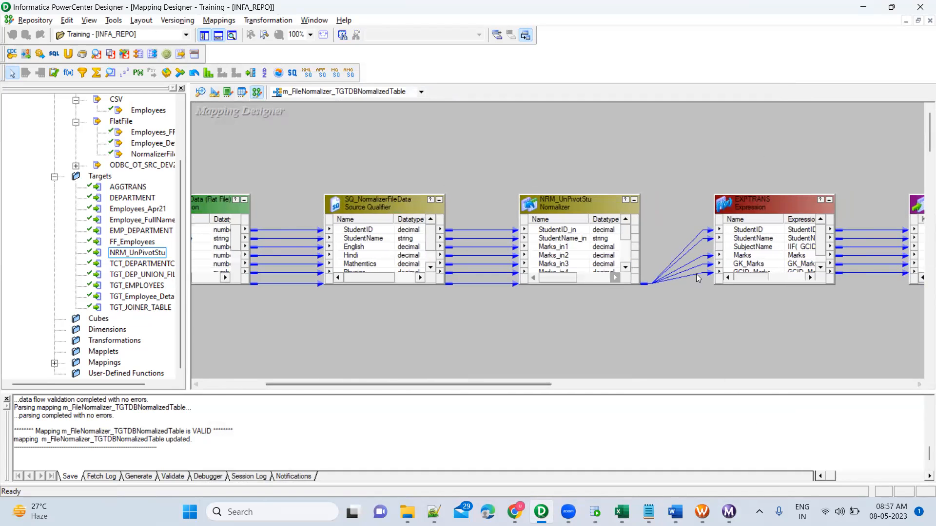
Step: Open EXPTRANS, review the SubjectName expression based on GCID_Marks, and close both editors without changes
double_click(753, 247)
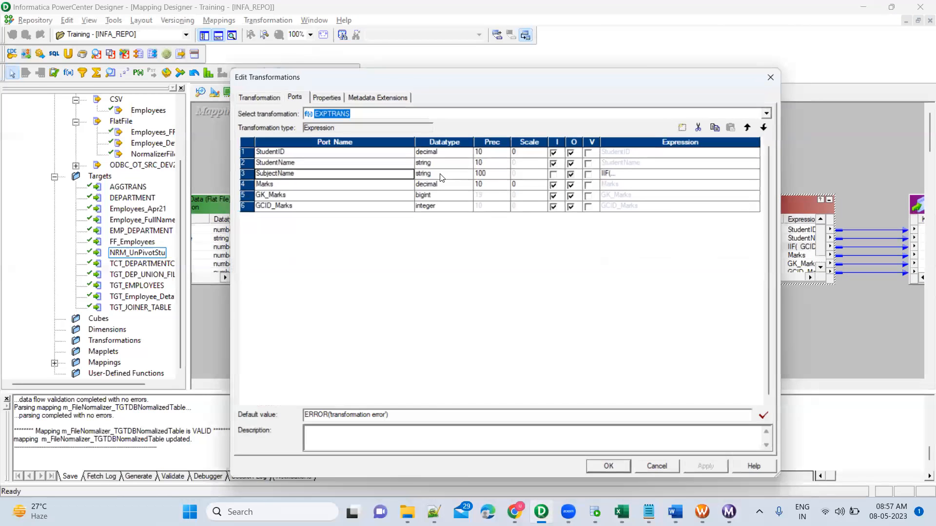
click(338, 210)
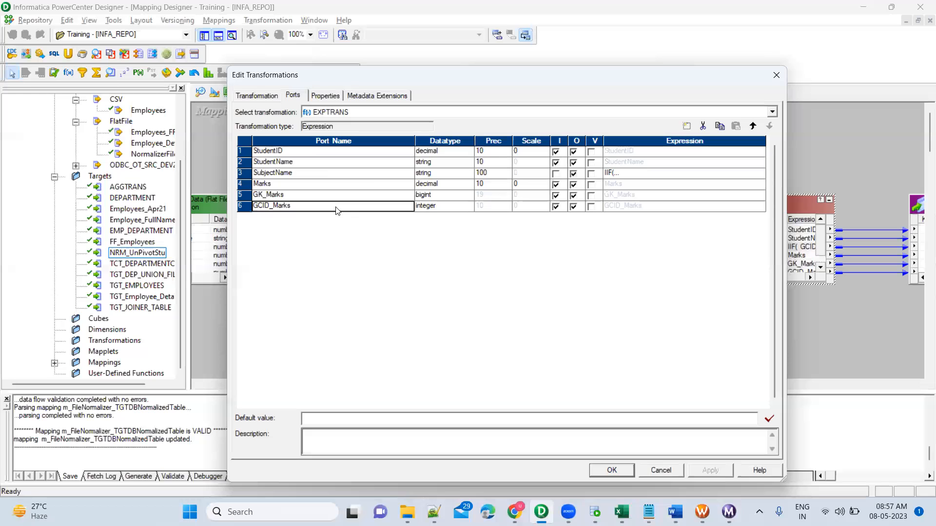
click(325, 178)
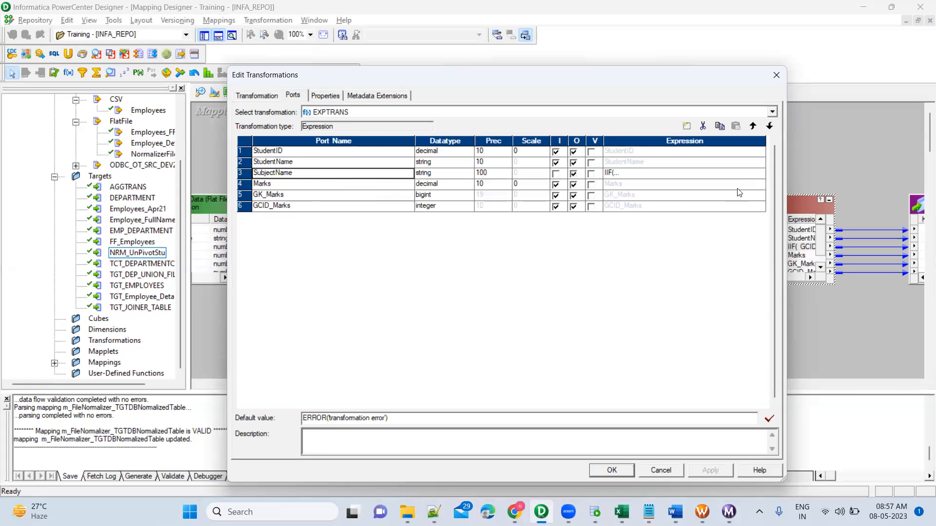
click(760, 174)
click(761, 173)
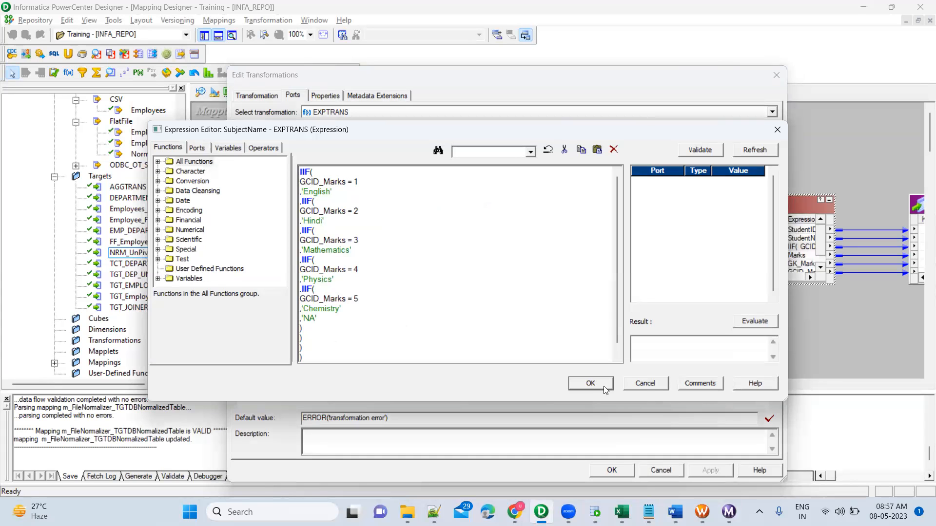
click(645, 384)
click(666, 472)
Step: Rearrange all objects of the Normalizer mapping in iconic form
drag(875, 196, 888, 322)
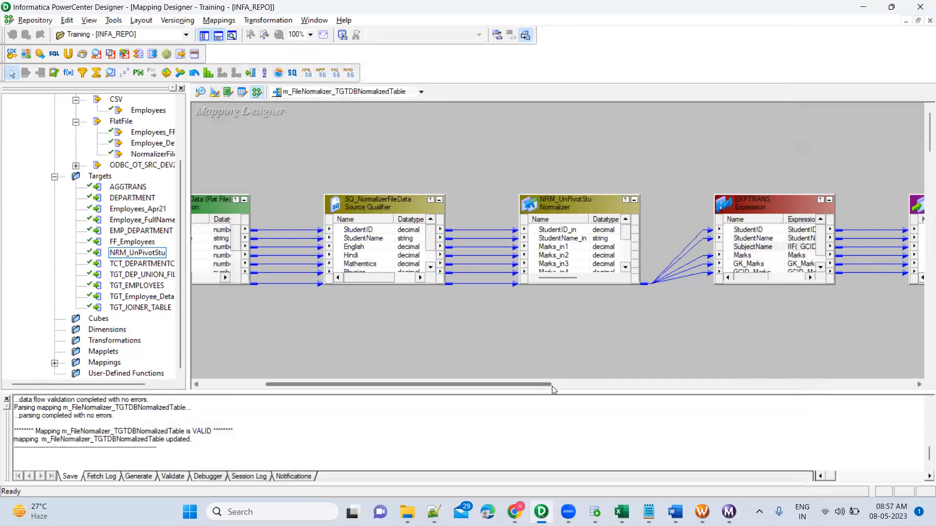
drag(544, 383, 629, 376)
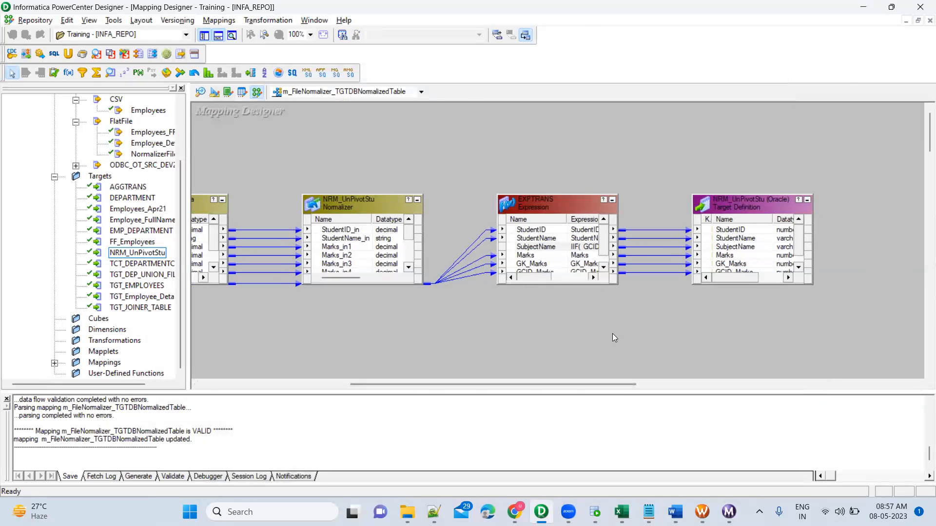
right_click(449, 128)
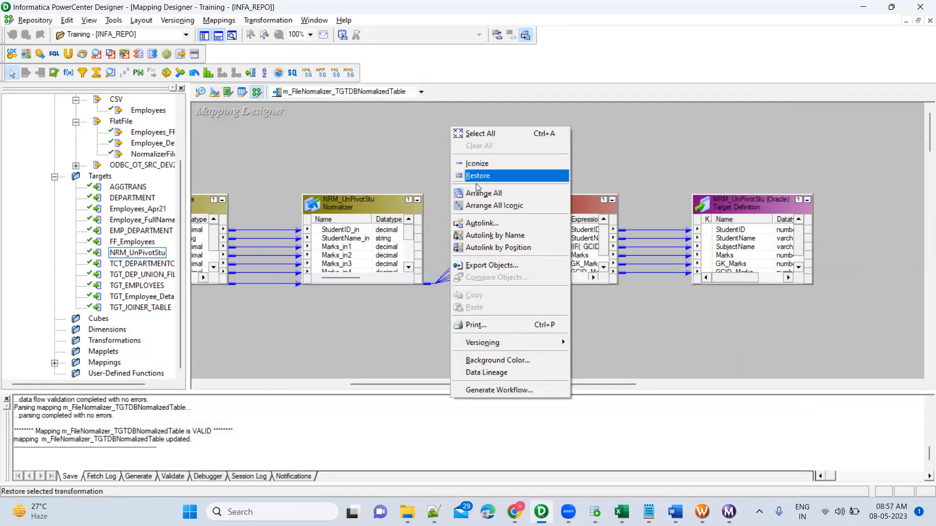
click(485, 205)
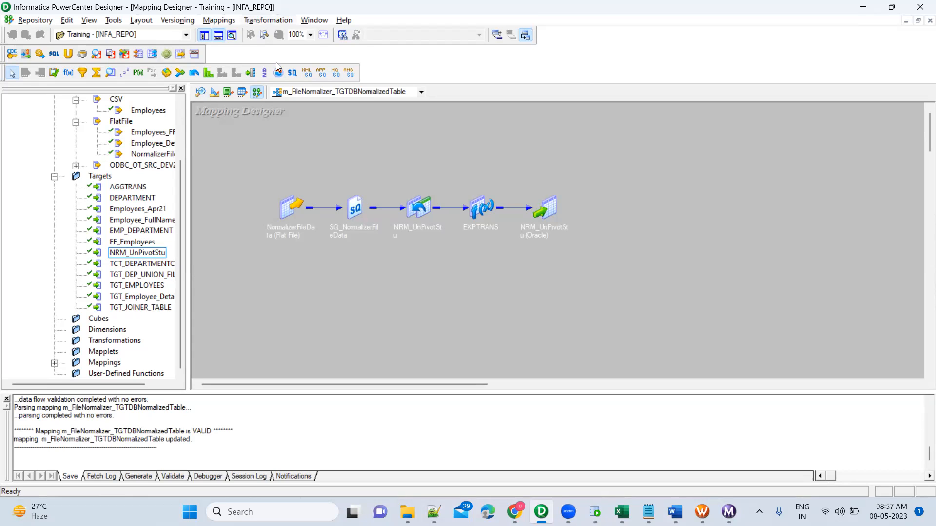
Step: Copy the current mapping under the new name m_FileNormalizer_TGTDBNormalizedTable_UNION
click(219, 20)
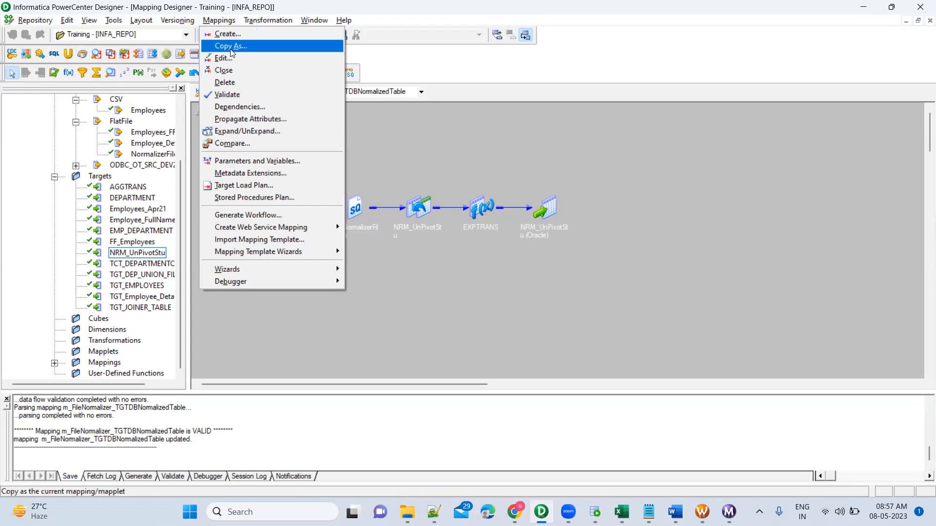
click(231, 46)
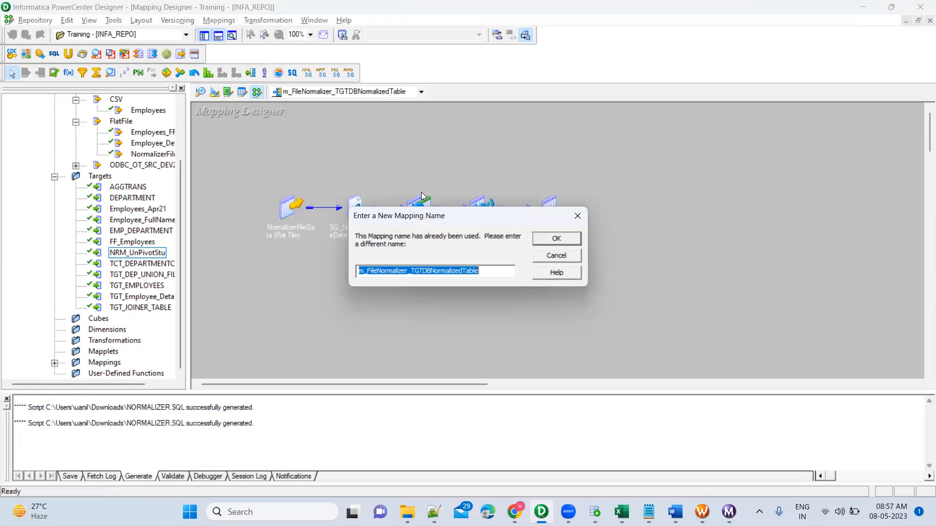
click(489, 273)
text(_UNION)
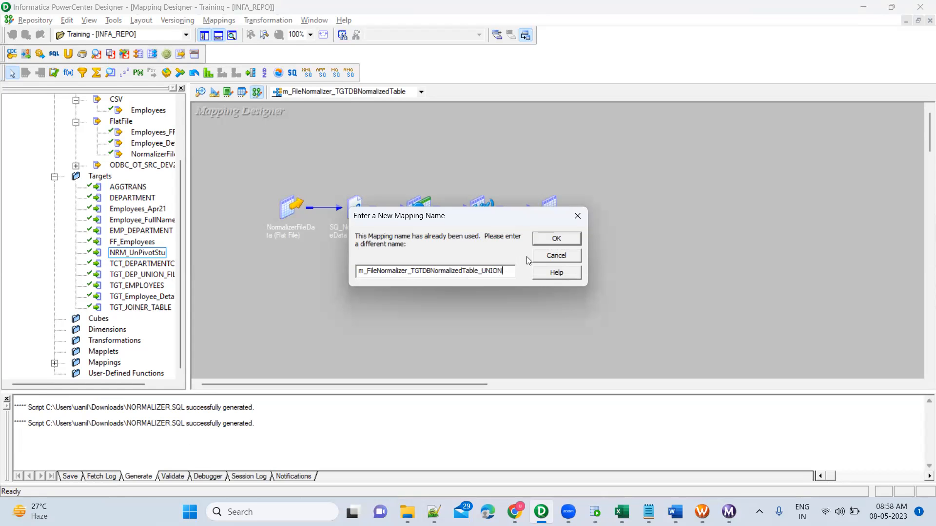
click(559, 241)
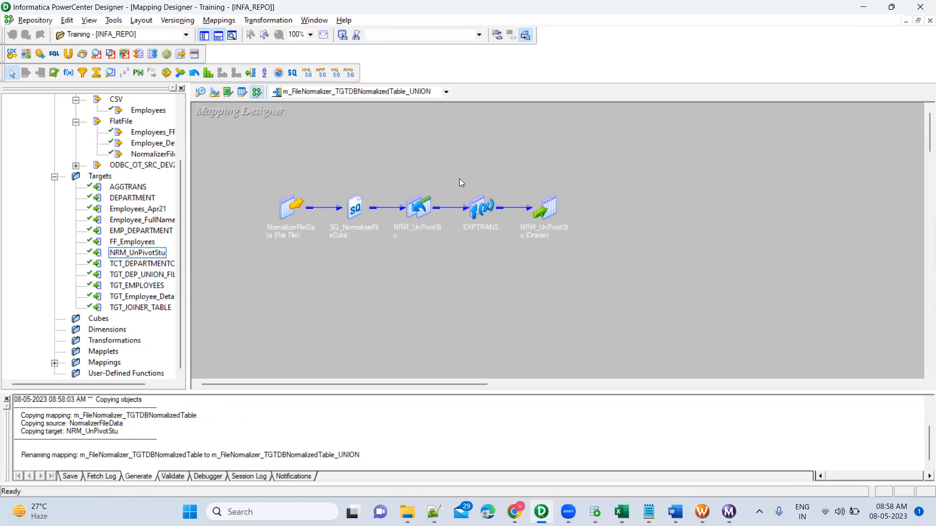
Step: Delete the NRM_UnPivotStu Normalizer transformation from the UNION mapping and confirm the deletion
drag(390, 178, 452, 269)
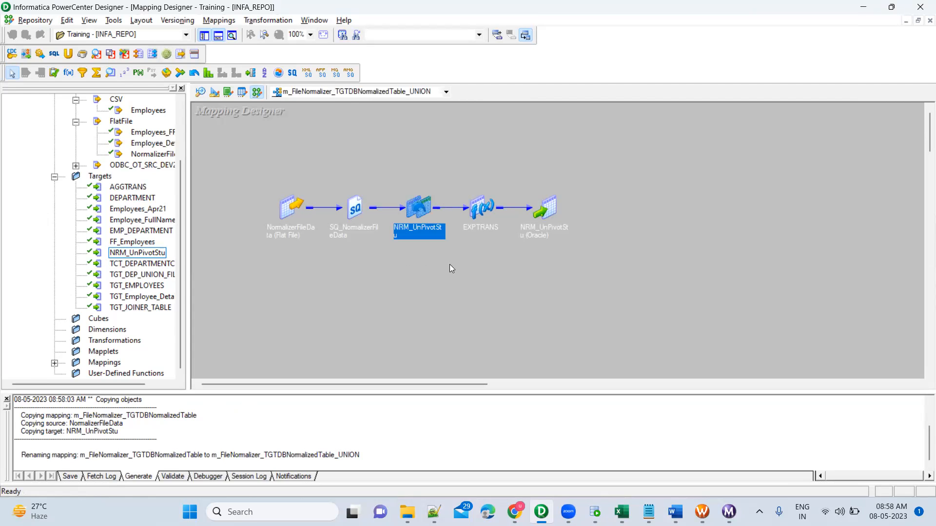
key(Delete)
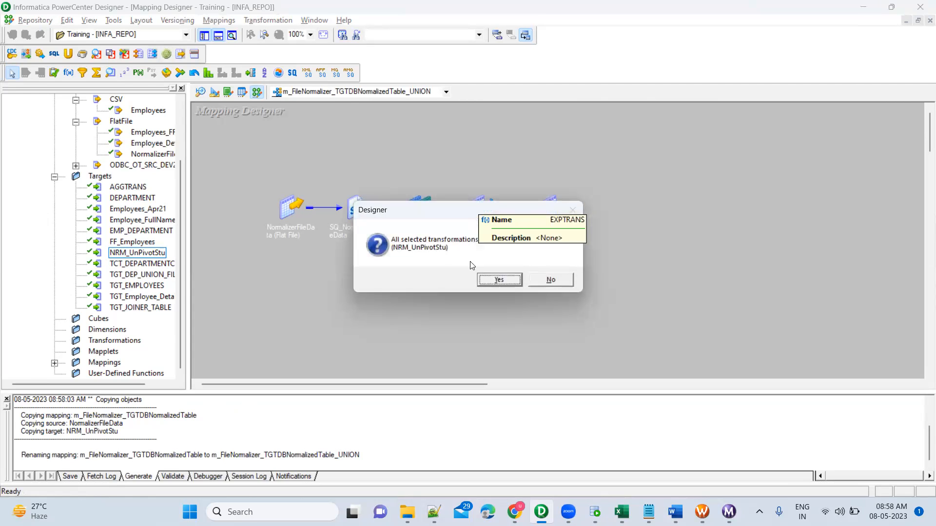
click(498, 280)
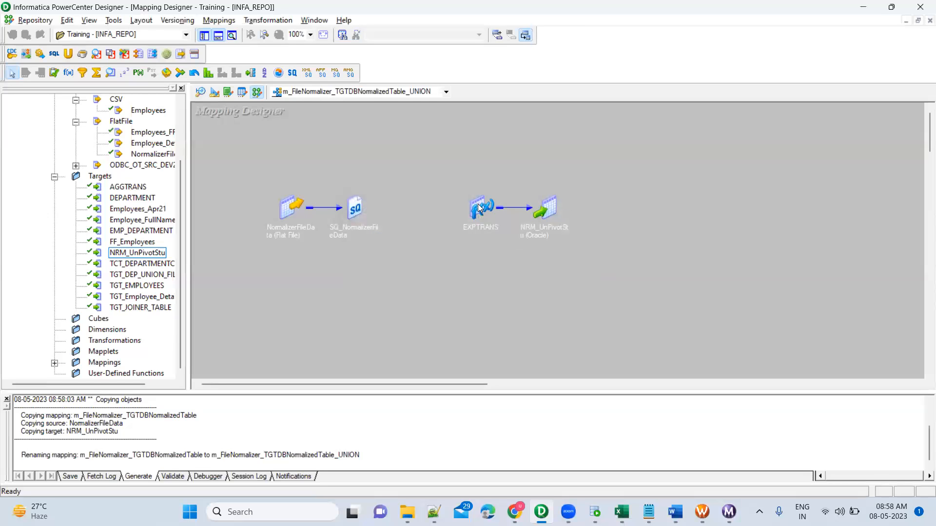
Step: Expand EXPTRANS and arrange all objects of the UNION mapping in expanded form
double_click(478, 204)
right_click(637, 146)
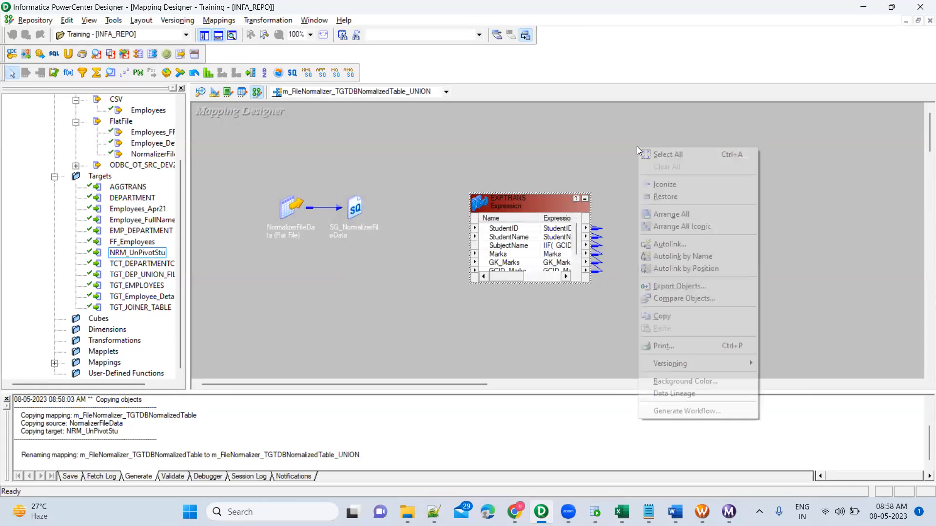
click(670, 214)
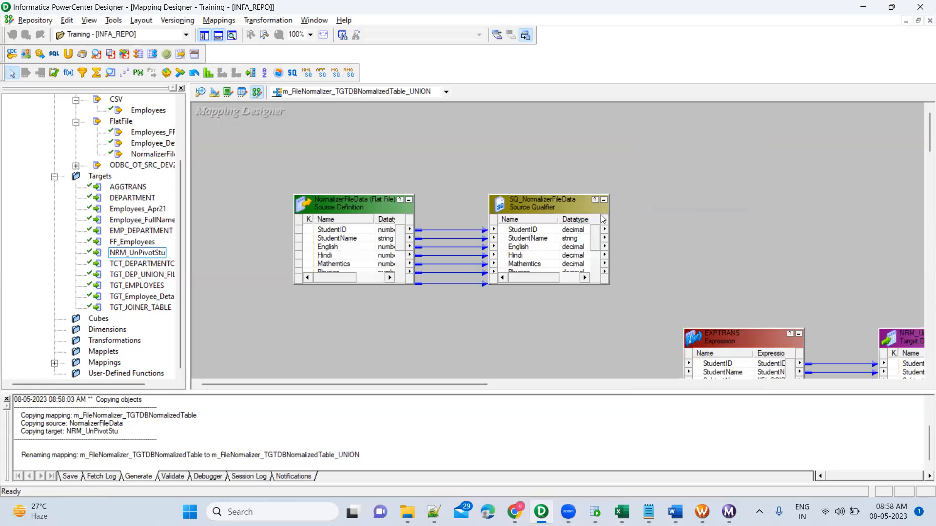
Step: Link StudentID and StudentName from the SQ_NormalizerFileData source qualifier to the matching EXPTRANS ports
scroll(714, 263, down, 2)
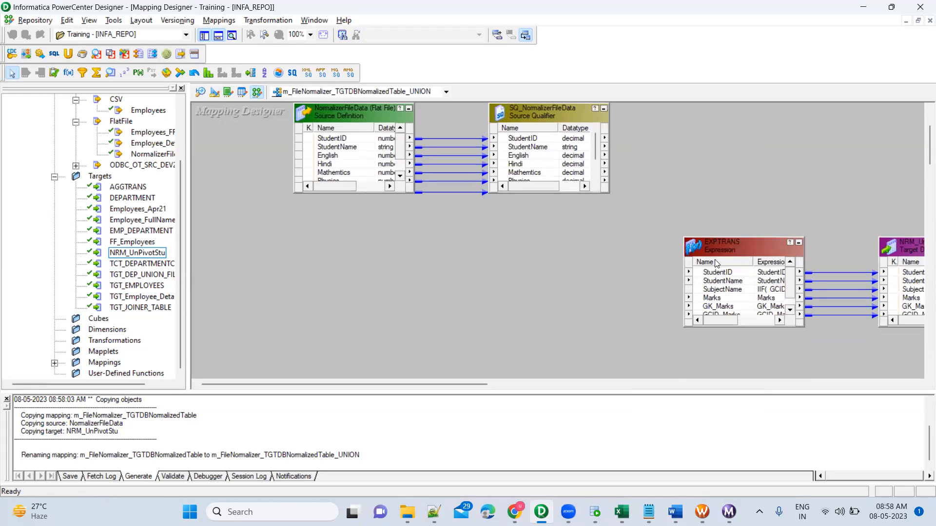
click(507, 140)
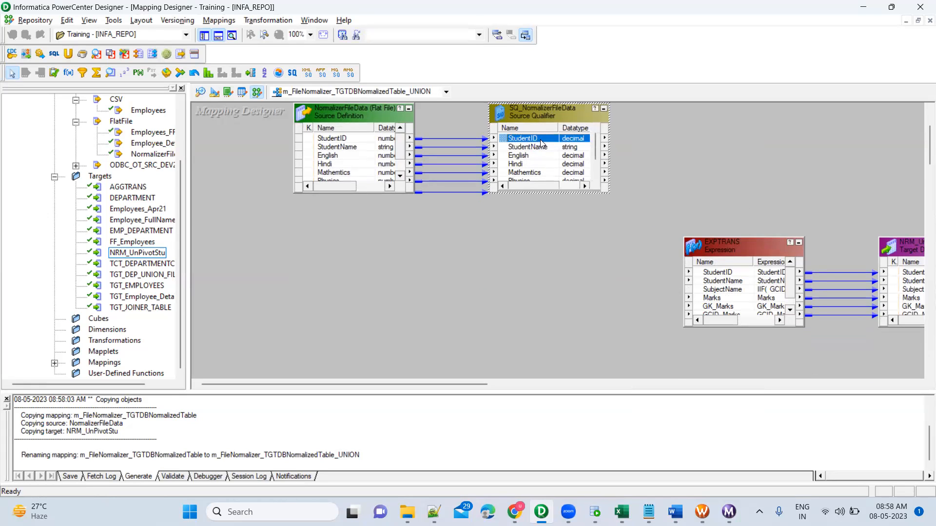
drag(507, 141, 717, 279)
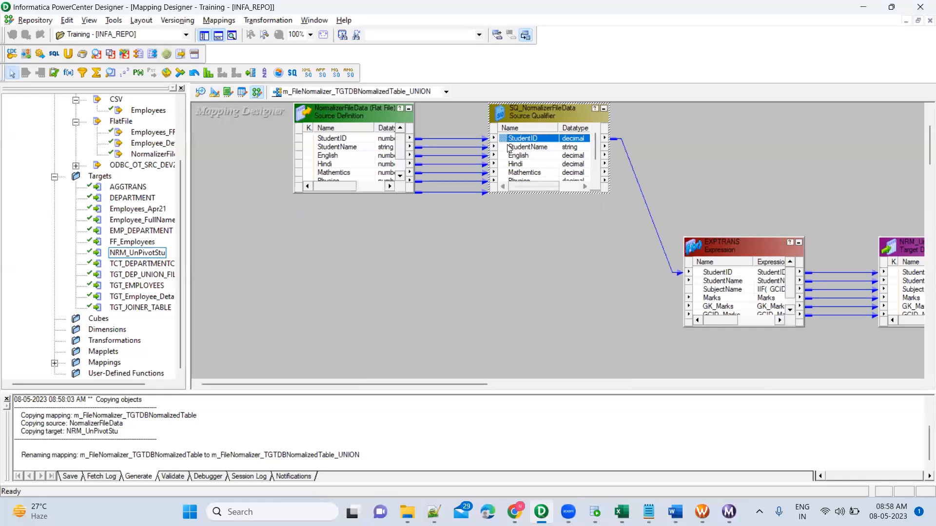
click(524, 150)
drag(501, 145, 736, 293)
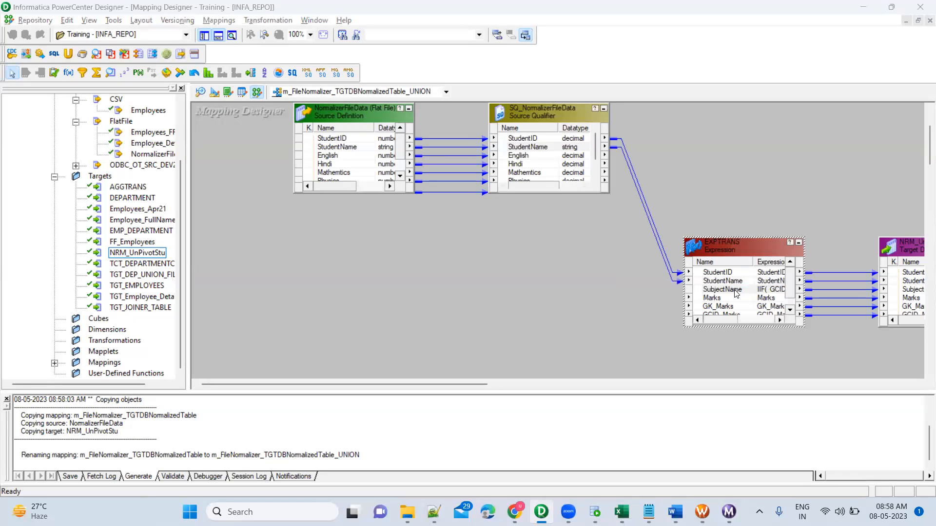
Step: Replace the SubjectName expression in EXPTRANS with the constant 'English', validate it and accept it
double_click(737, 293)
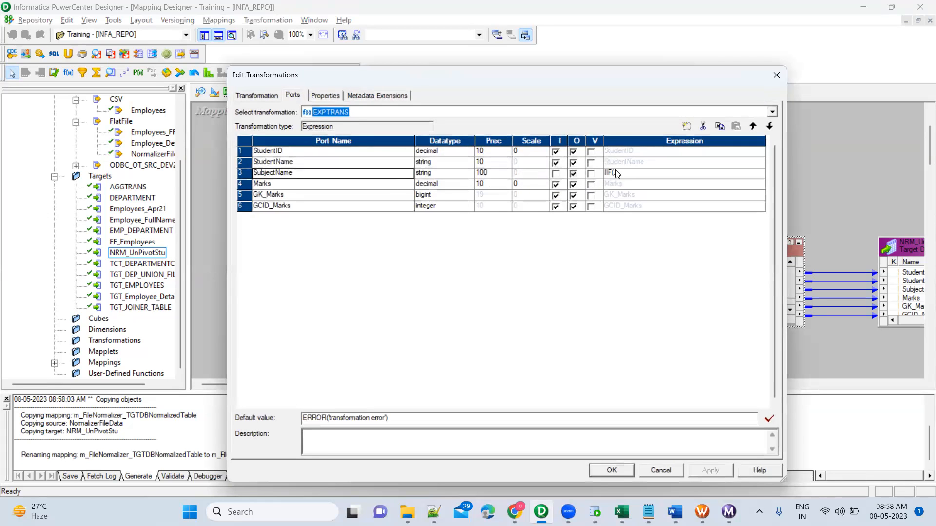
click(632, 173)
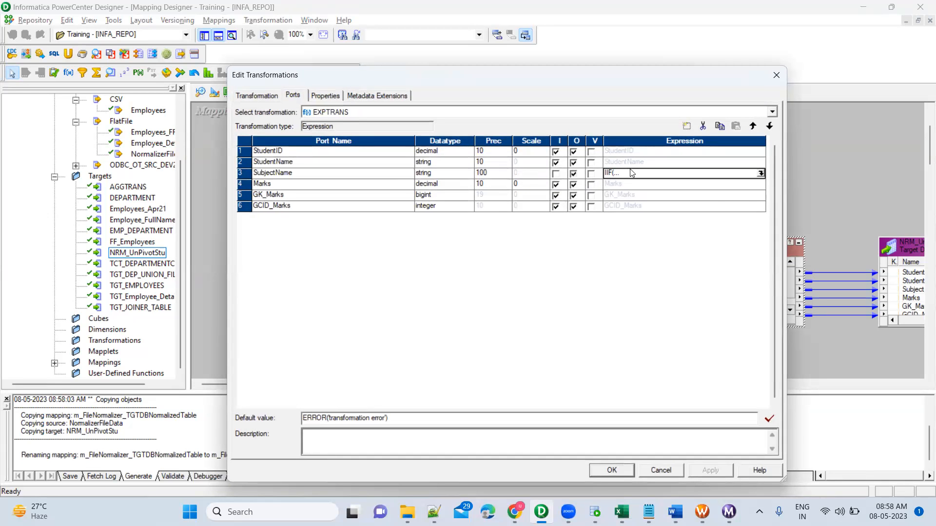
click(761, 173)
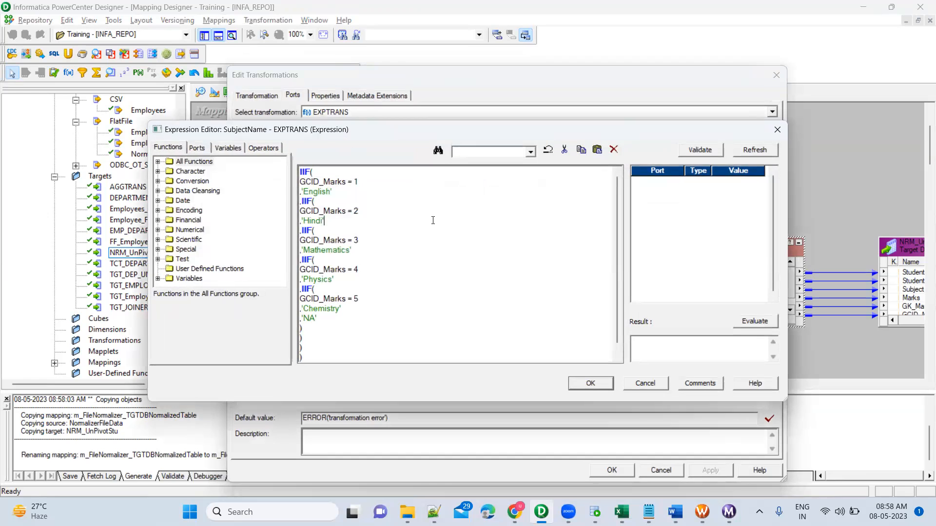
key(ctrl+a)
key(BackSpace)
text('Englis)
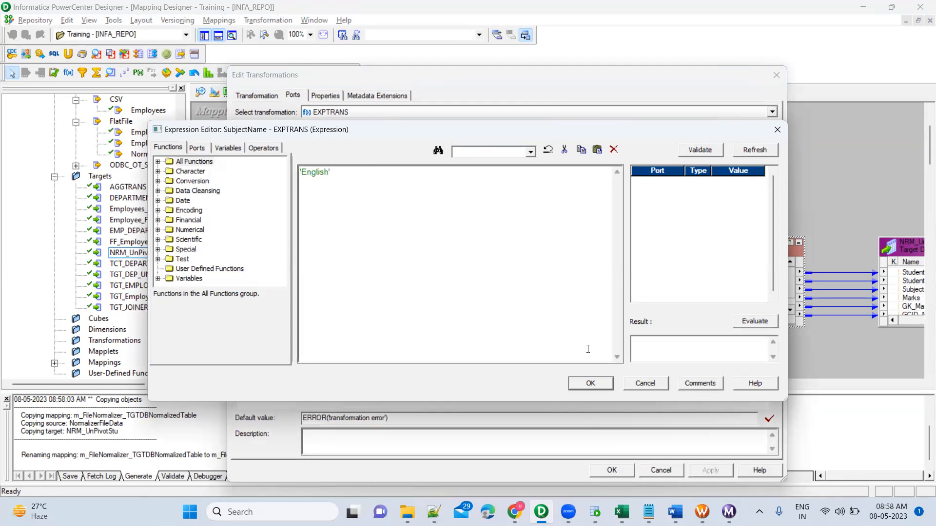
click(718, 155)
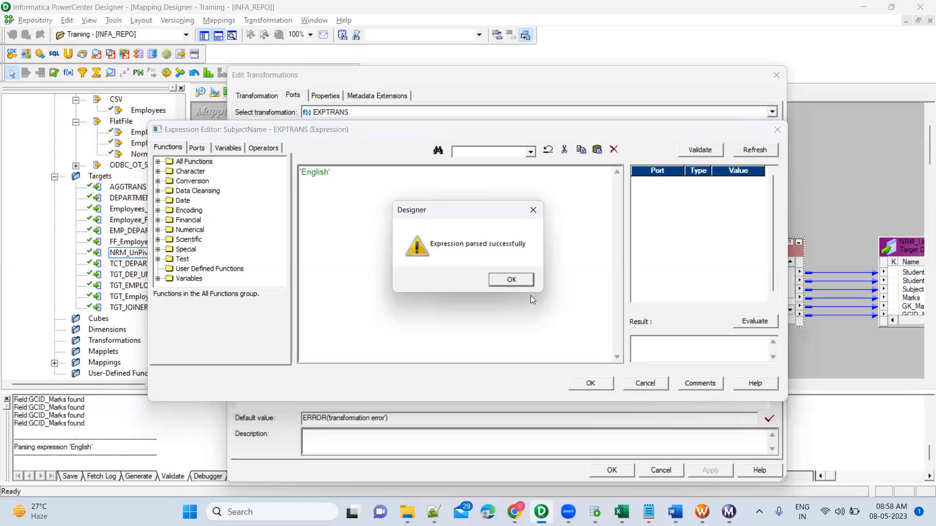
click(512, 279)
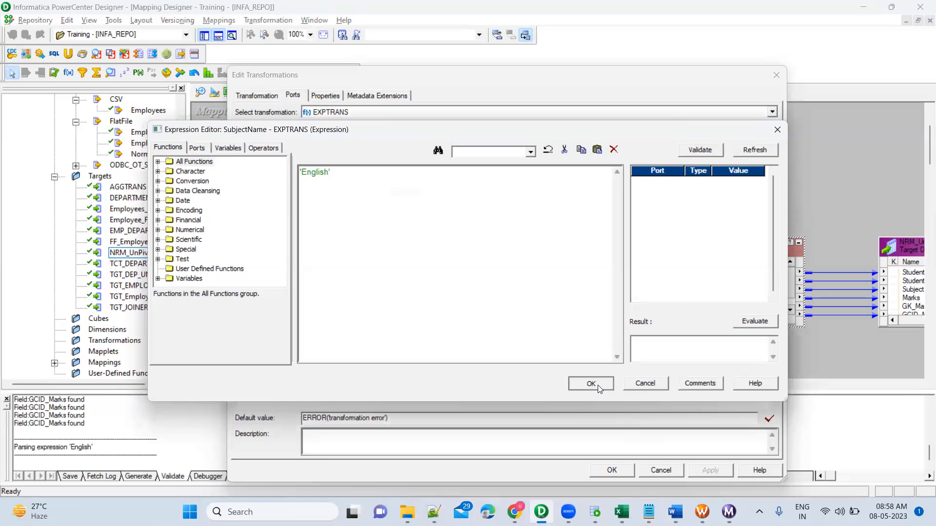
click(597, 385)
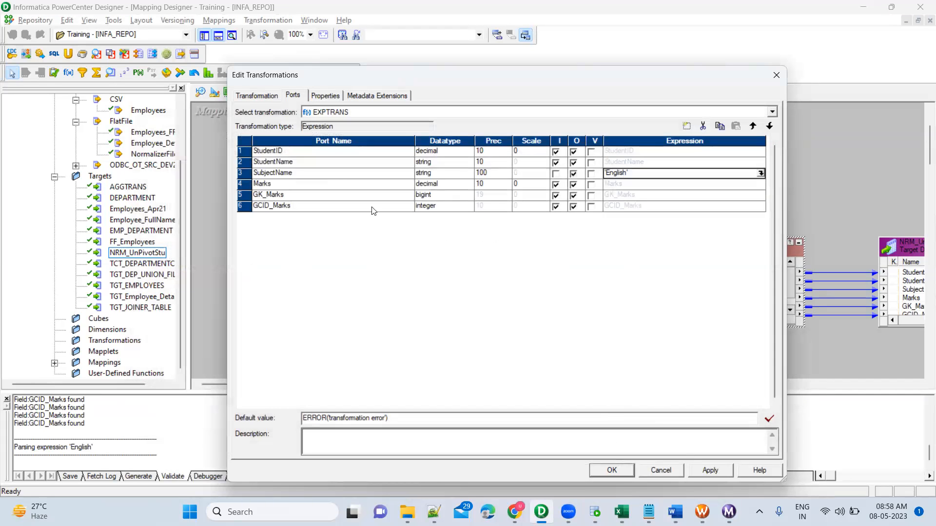
Step: Remove the GK_Marks and GCID_Marks ports from EXPTRANS, apply the changes and close the transformation editor
click(242, 194)
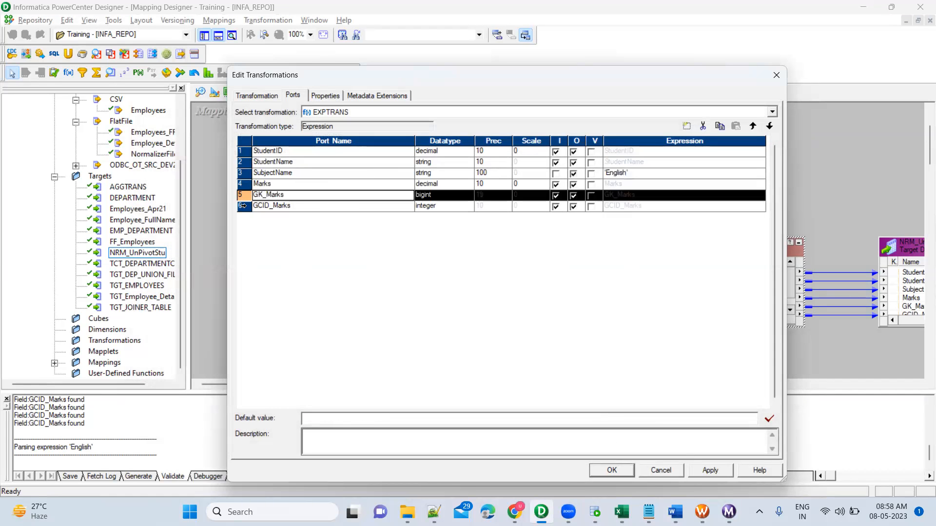
shift+click(243, 206)
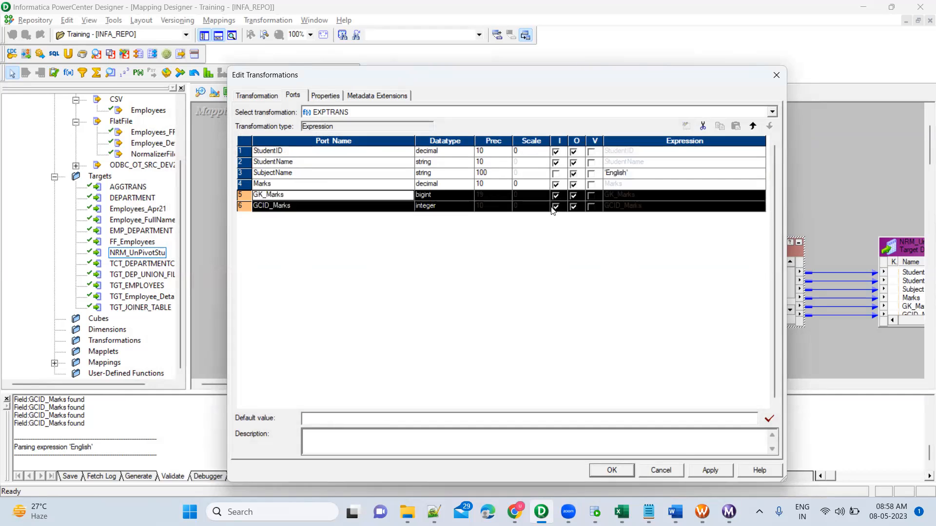
click(703, 127)
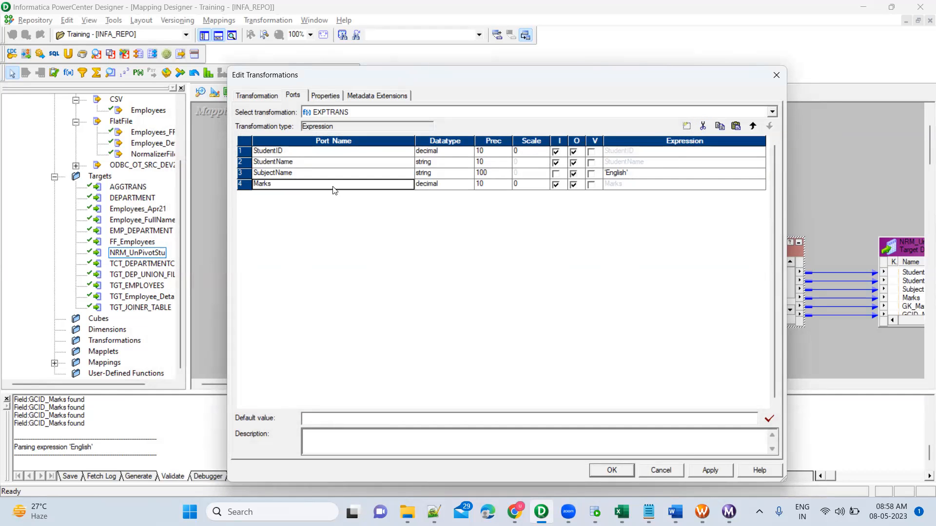
click(710, 471)
click(623, 475)
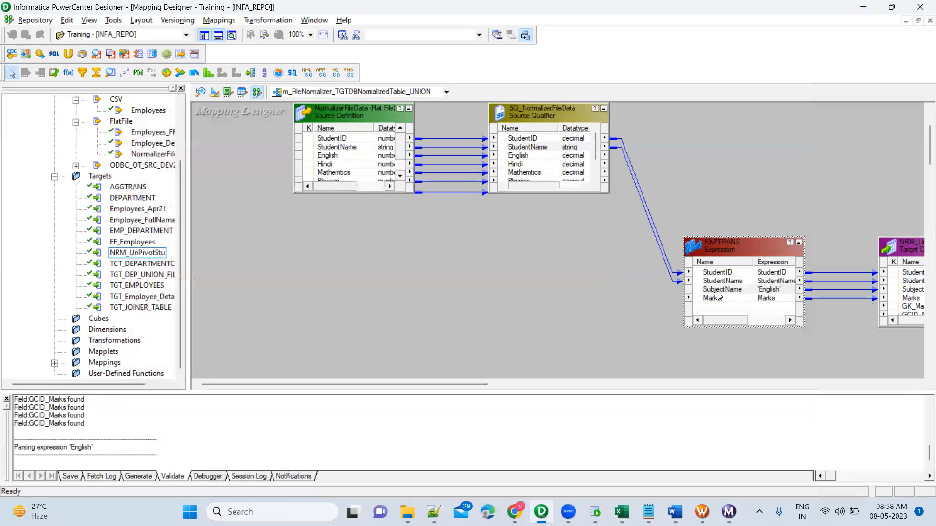
Step: Link the source qualifier's English port to Marks in EXPTRANS, and move EXPTRANS up beside the source qualifier
click(530, 156)
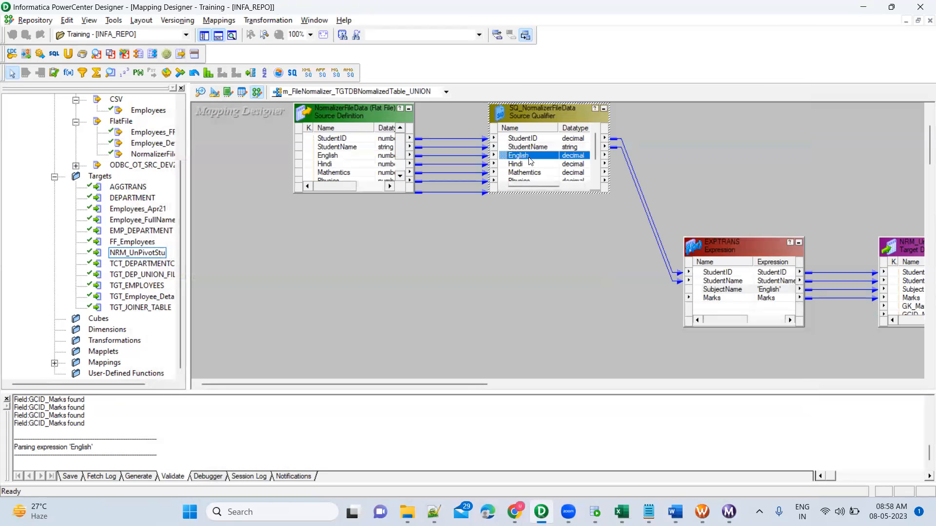
drag(504, 159, 717, 298)
click(741, 292)
drag(736, 250, 716, 128)
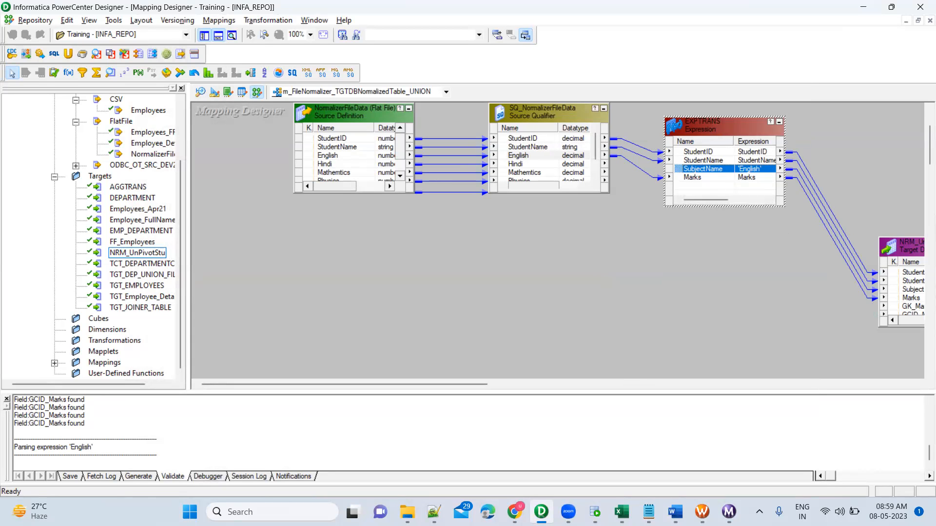
Step: Switch to Excel and copy the two students' ID, name and English marks from A3:C4 to a block starting at J17
click(621, 512)
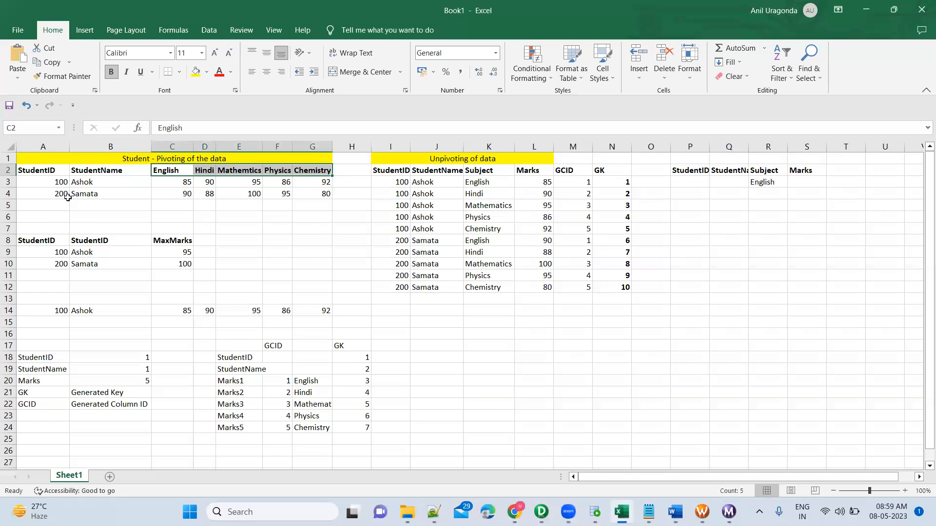
click(59, 183)
key(shift+Down)
key(shift+Right)
key(shift+Right)
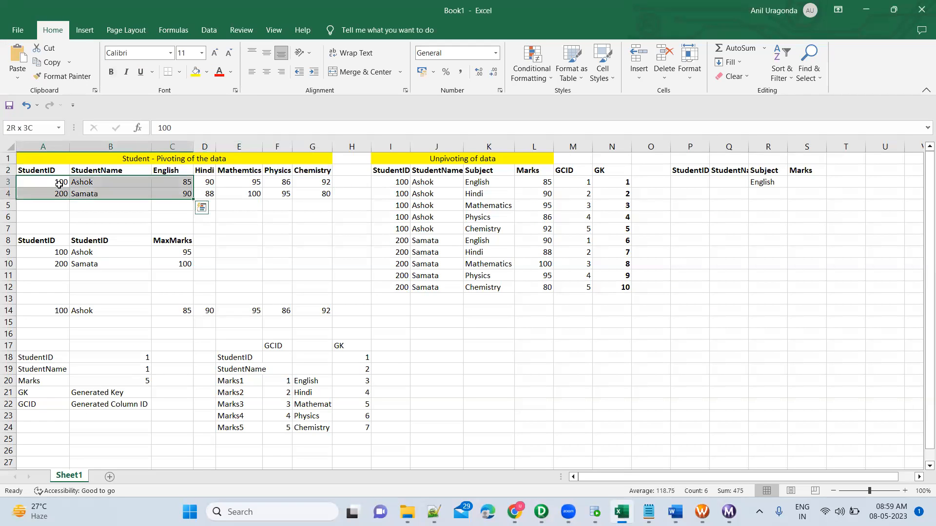
key(ctrl+c)
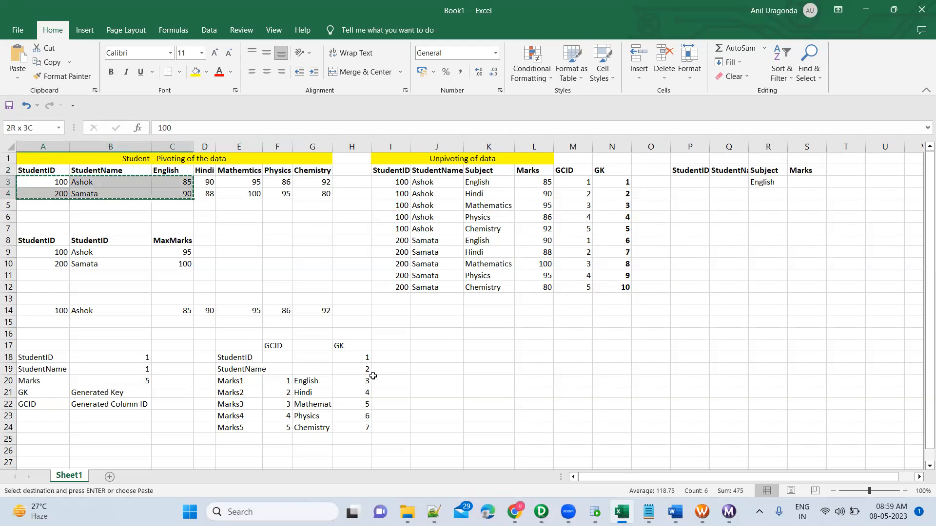
click(457, 350)
key(ctrl+v)
Step: Enter the headers StudentID, StudentName, Marks and SubjectName in J16:M16 above the copied student rows
click(444, 333)
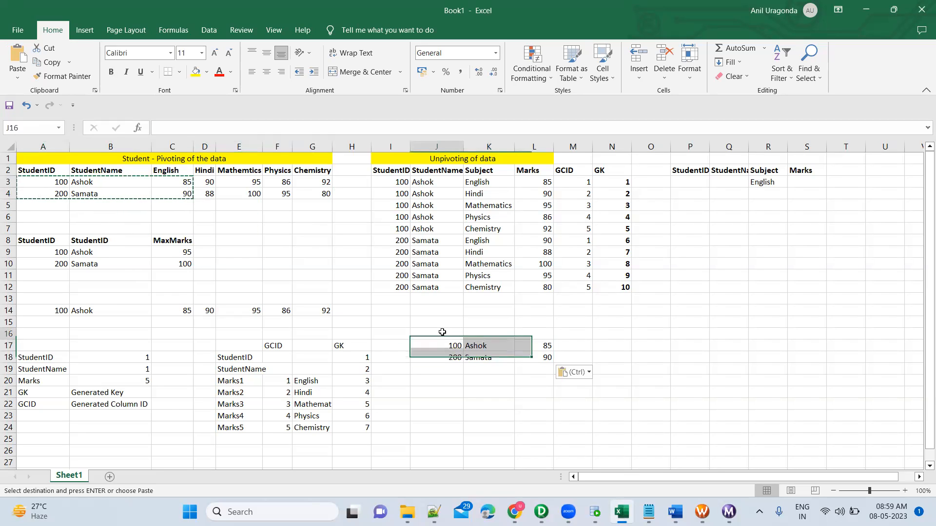
text(StudentID)
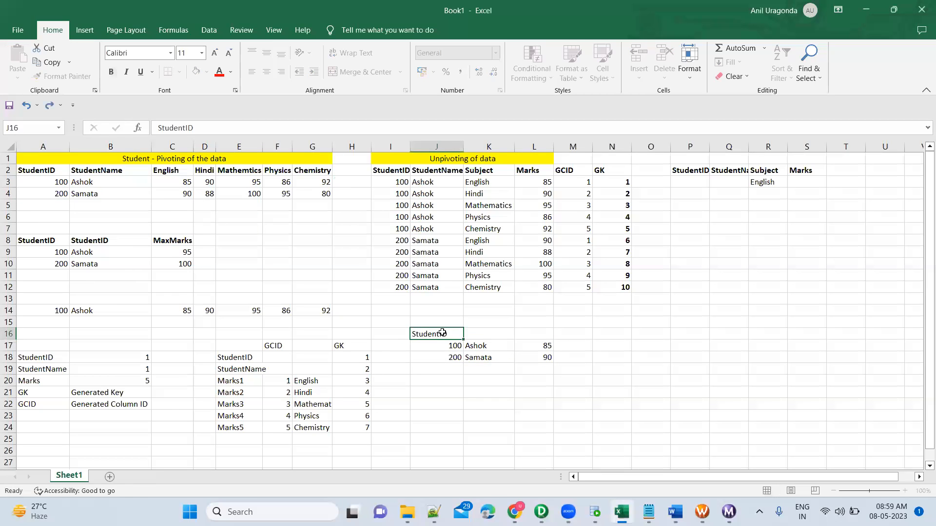
key(Tab)
text(StudentNam)
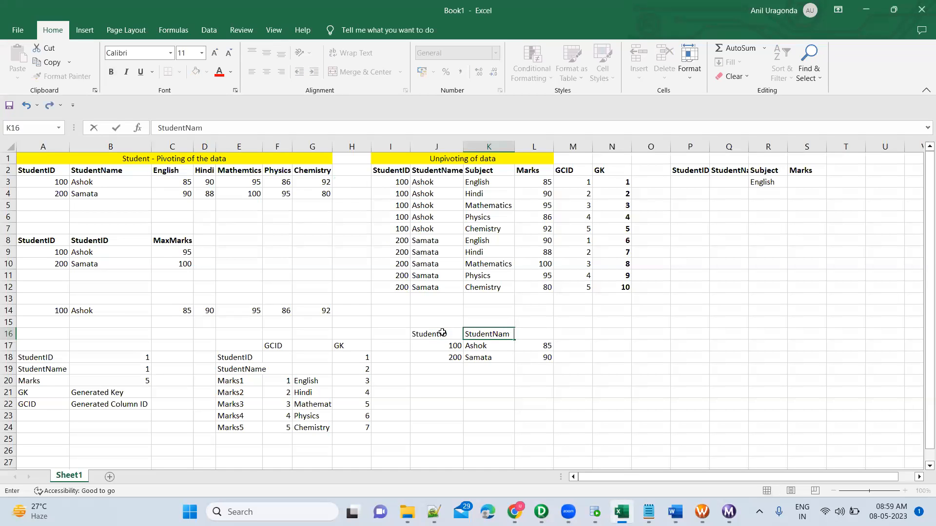
key(Tab)
text(Marks)
key(Tab)
text(Subjec)
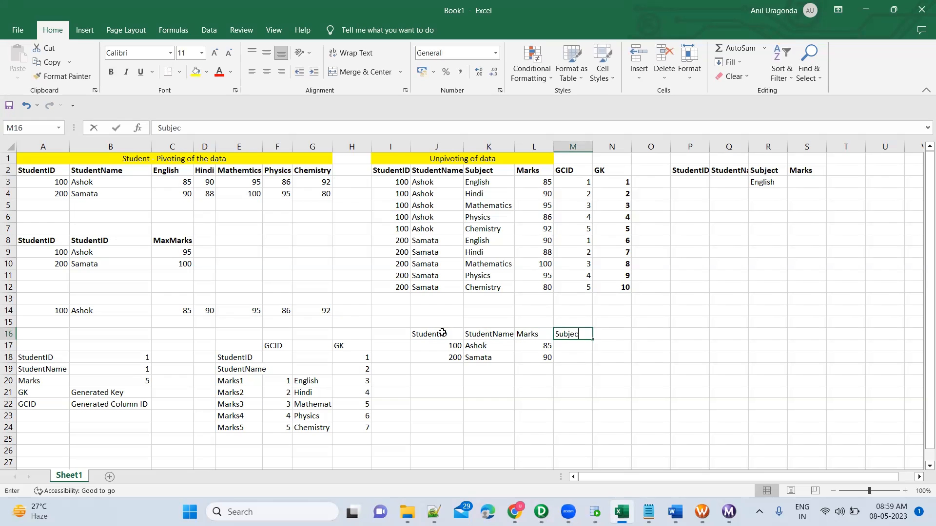
text(tName)
key(Return)
Step: Fill the SubjectName cells M17 and M18 with English for both students
key(Up)
key(Right)
key(Right)
key(Right)
key(Down)
text(Eb)
key(BackSpace)
text(nglish)
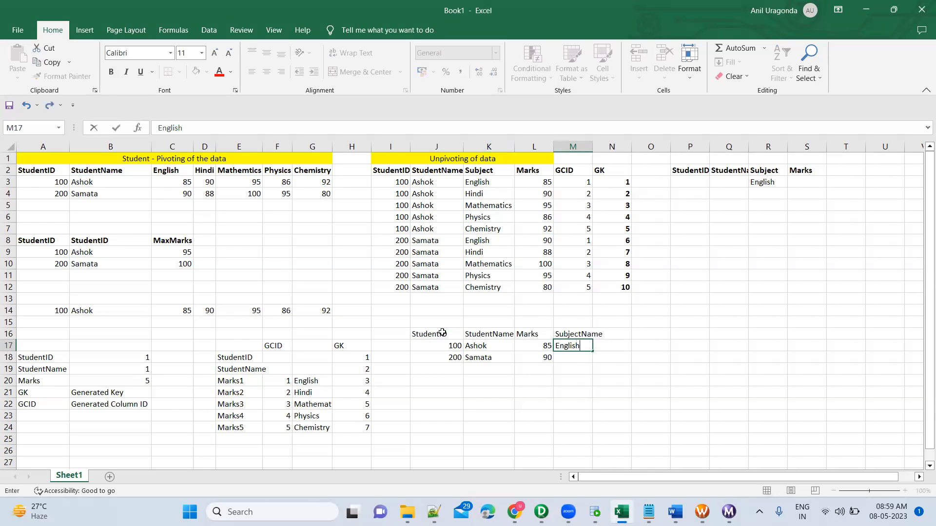
key(Return)
text(English)
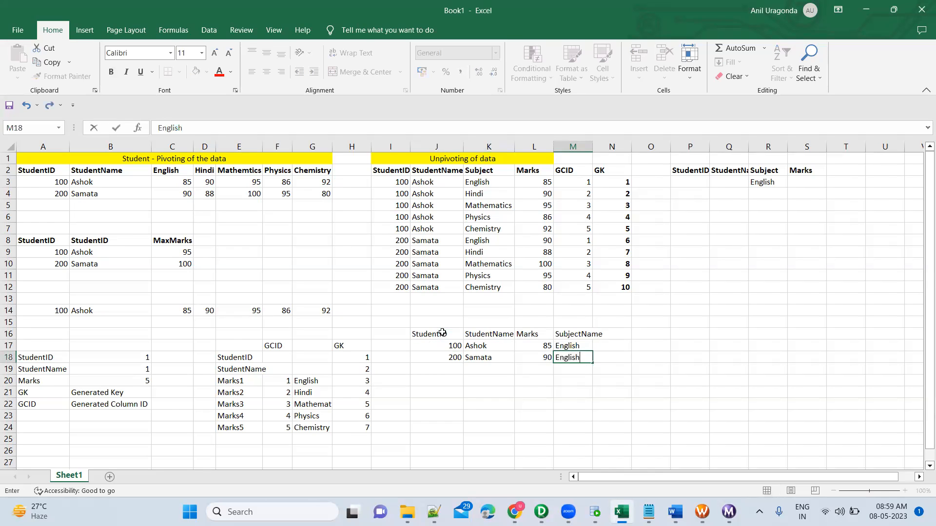
key(Return)
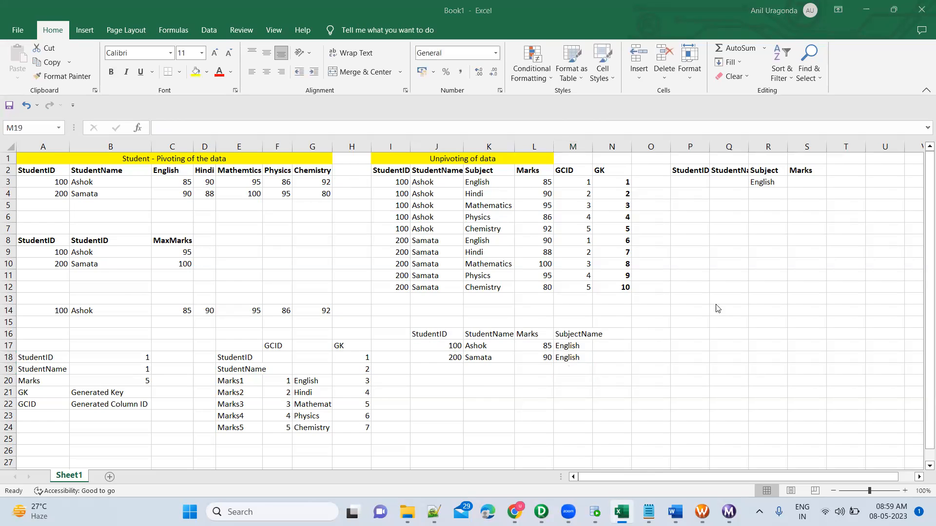
Step: Switch to PowerCenter Designer and examine EXPTRANS's ports, comparing its SubjectName constant and Marks port with the source qualifier's English port and the Excel rows
key(alt+Tab)
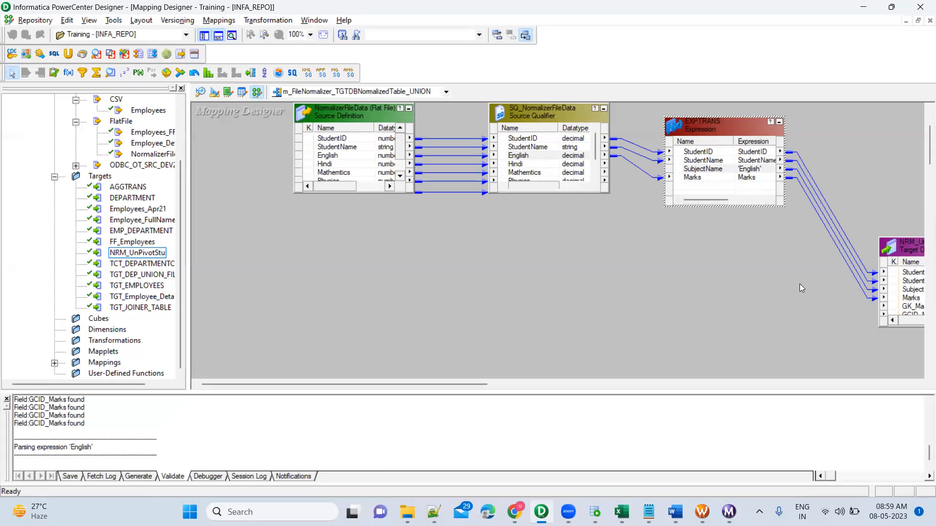
click(737, 171)
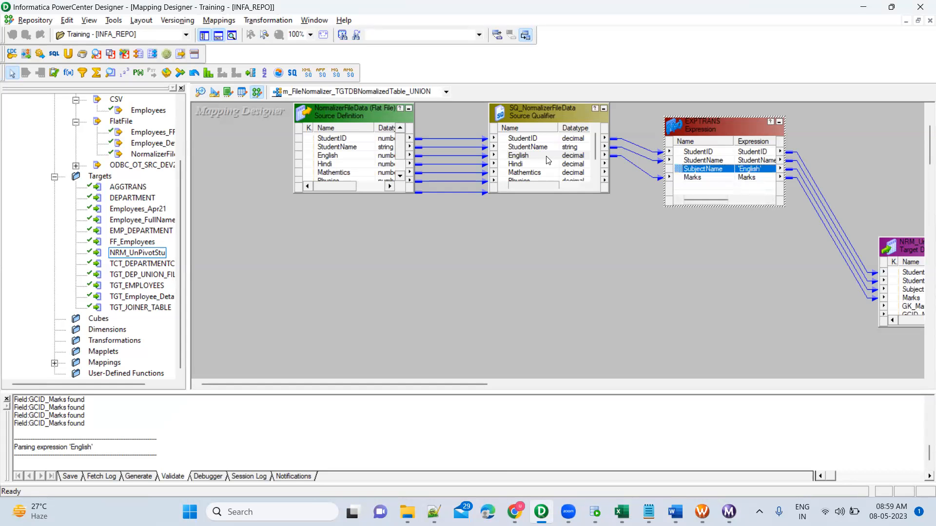
click(722, 178)
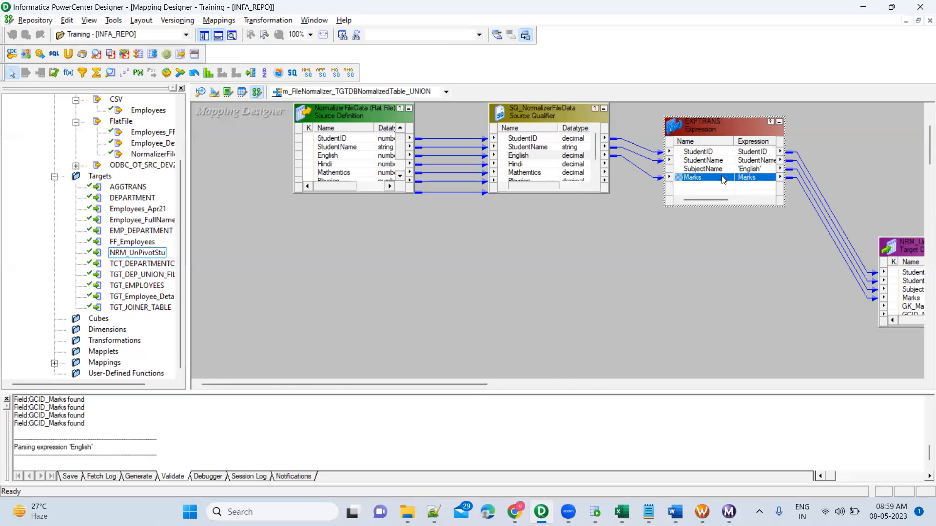
key(alt+Tab)
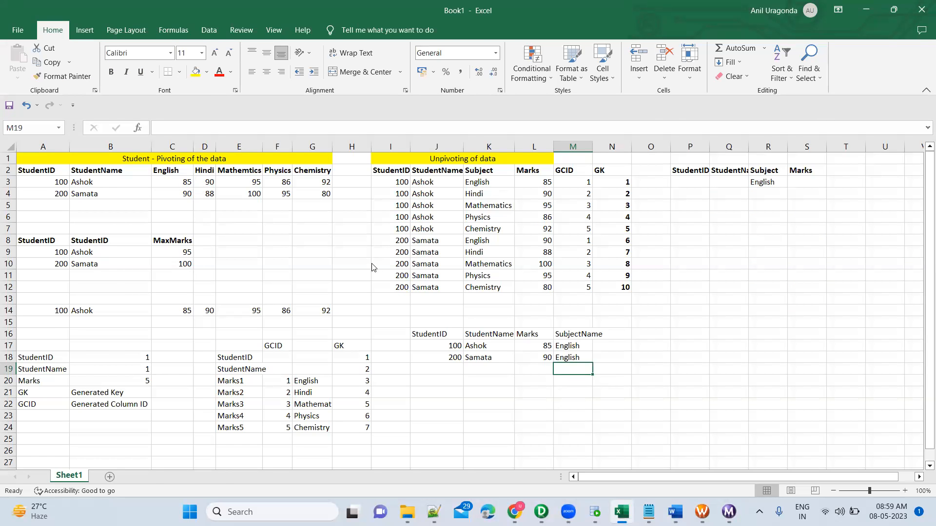
key(alt+Tab)
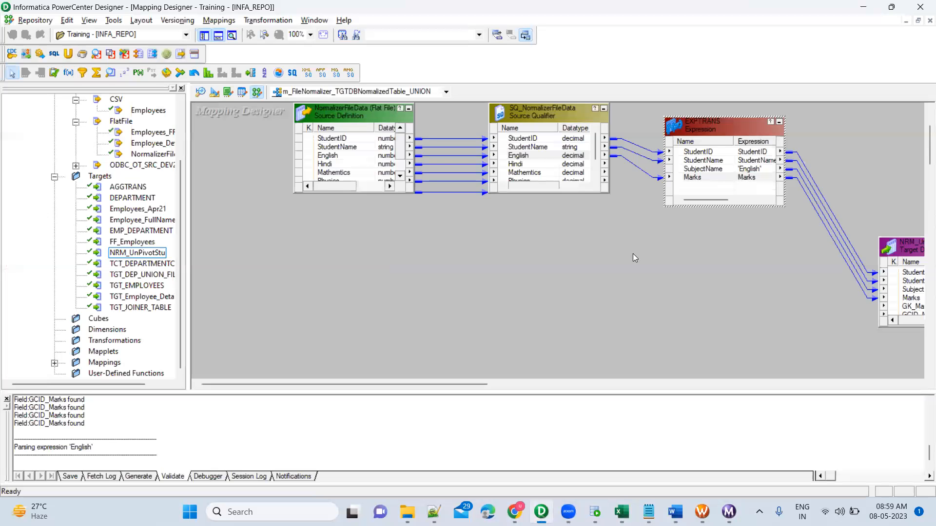
click(717, 169)
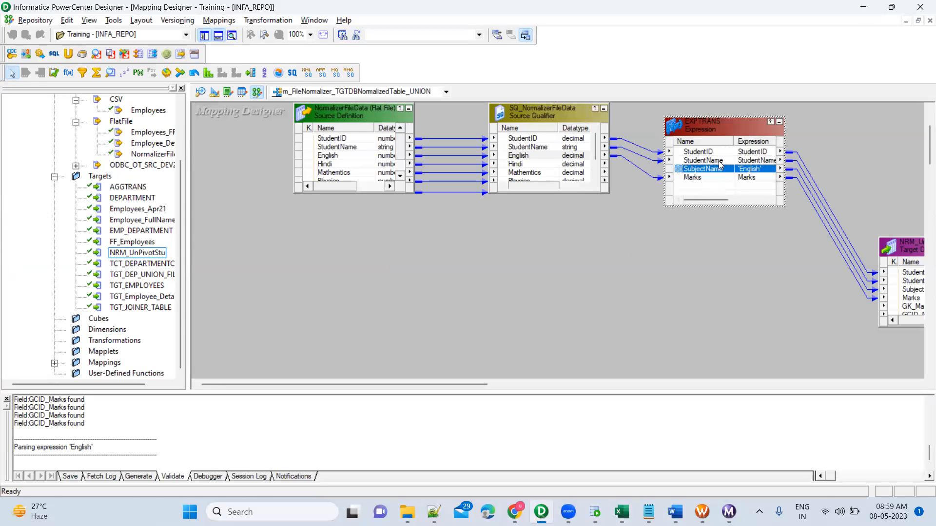
double_click(715, 128)
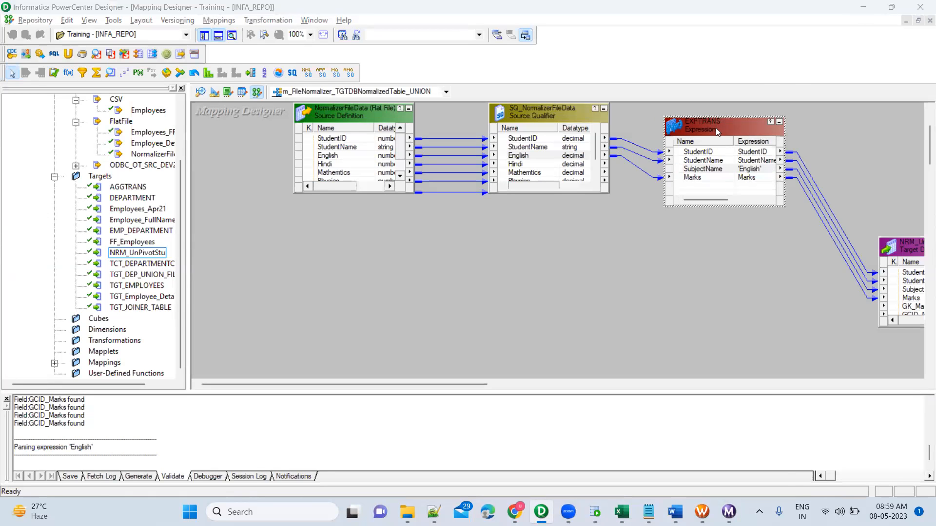
click(297, 96)
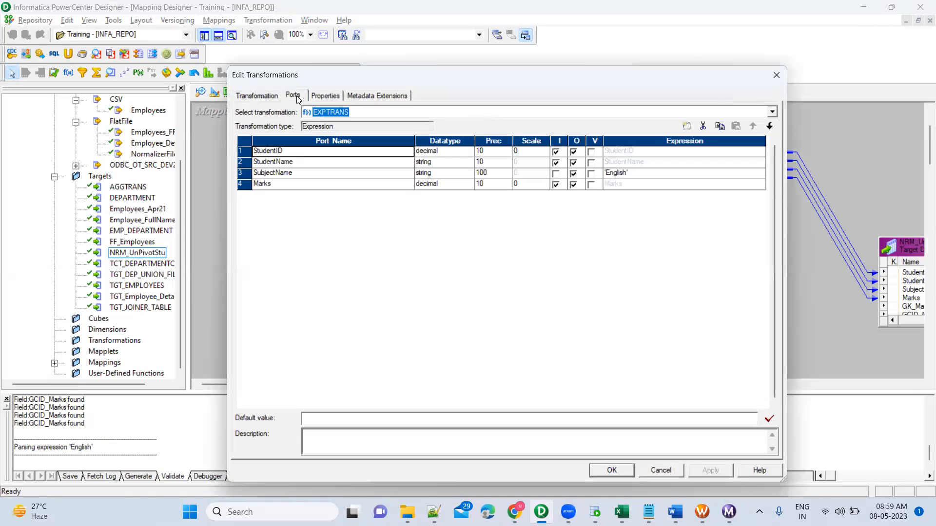
key(Escape)
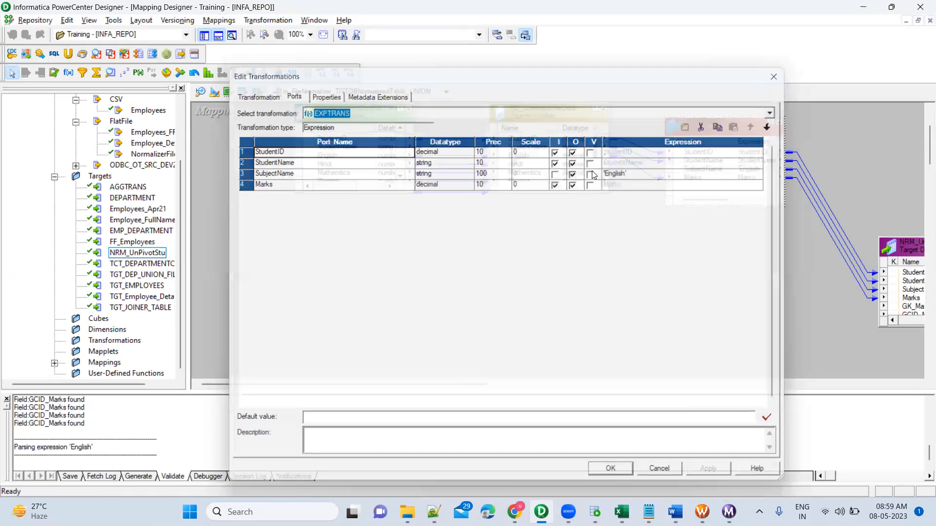
click(554, 156)
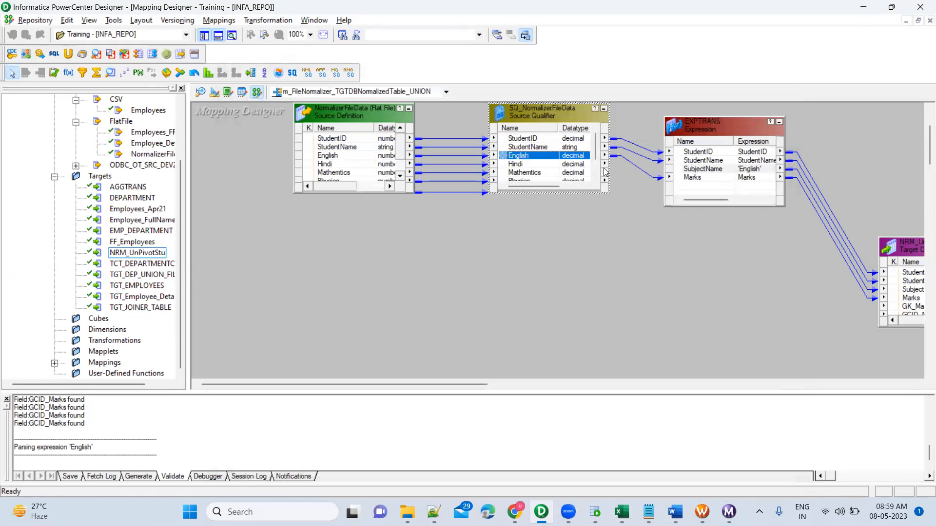
click(706, 178)
click(724, 169)
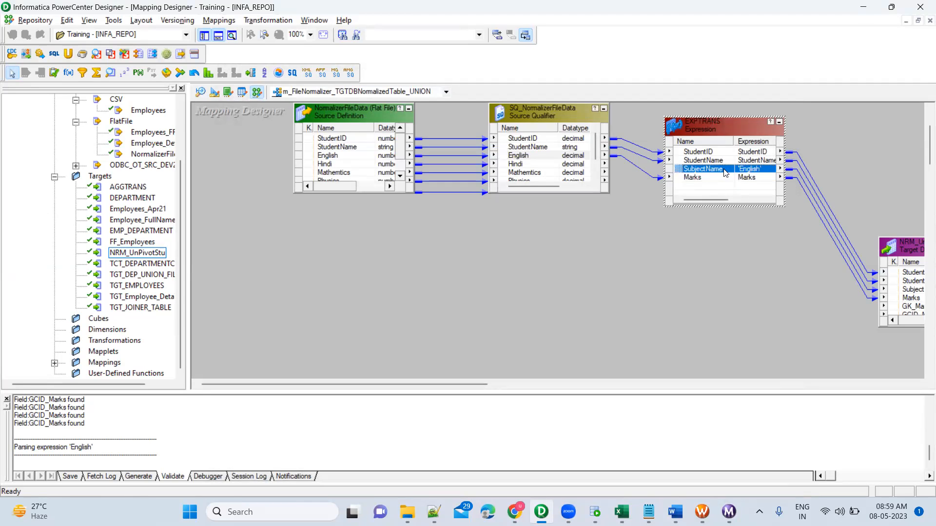
click(523, 155)
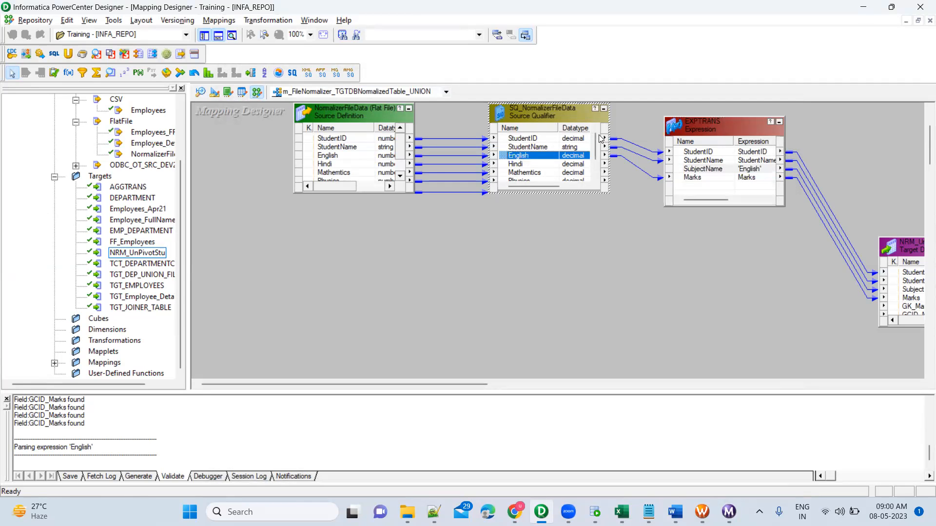
click(749, 172)
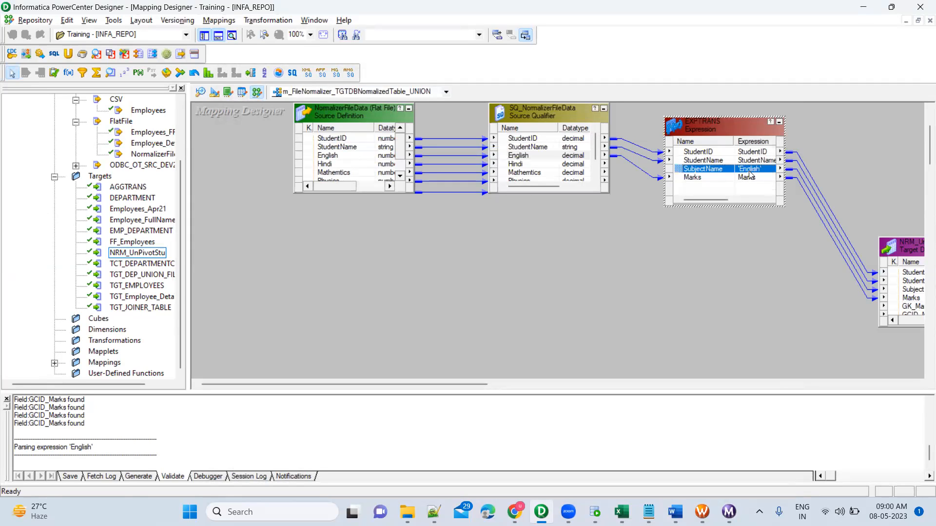
click(536, 157)
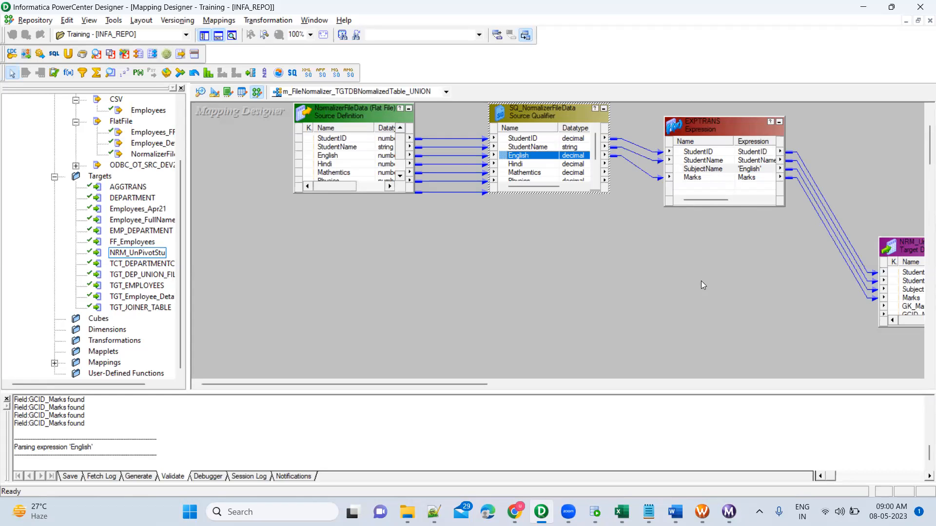
Step: Rename the EXPTRANS expression transformation to exp_English, apply the change and close the editor
double_click(722, 126)
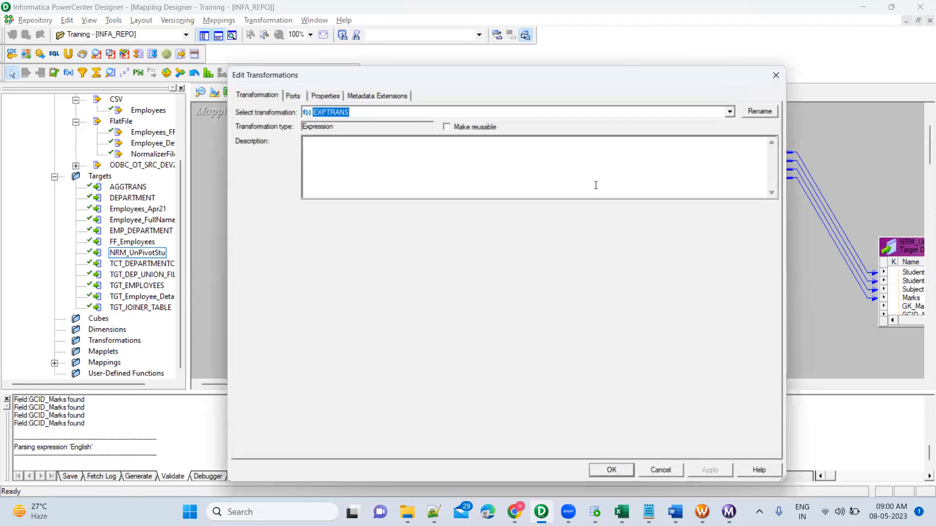
click(760, 111)
text(exp_English)
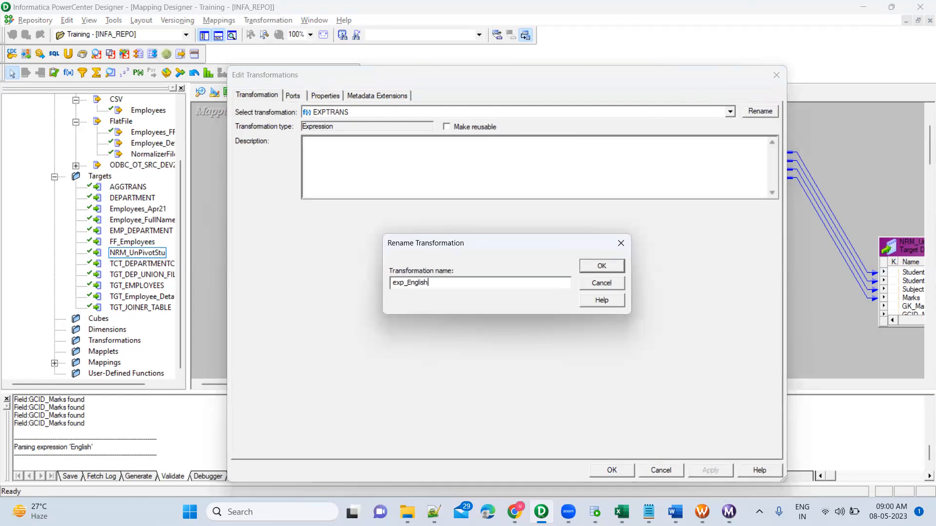
key(Return)
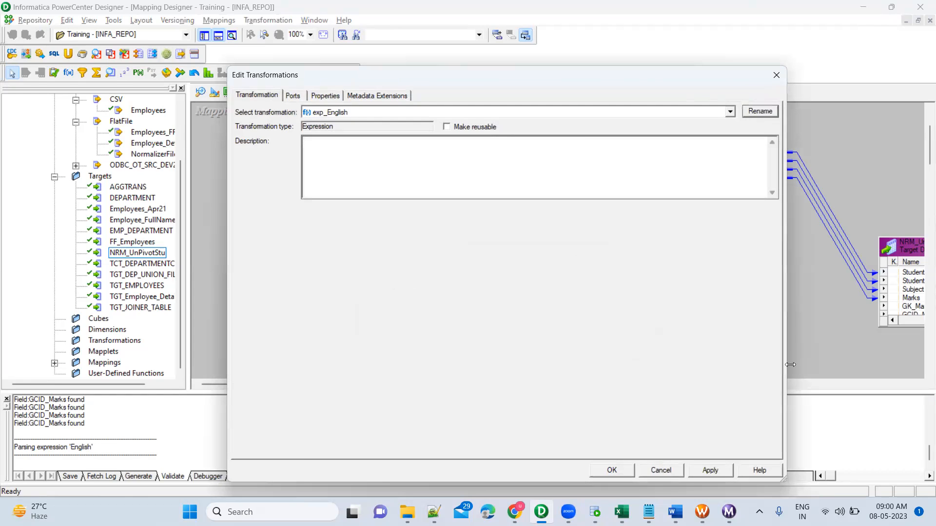
click(710, 471)
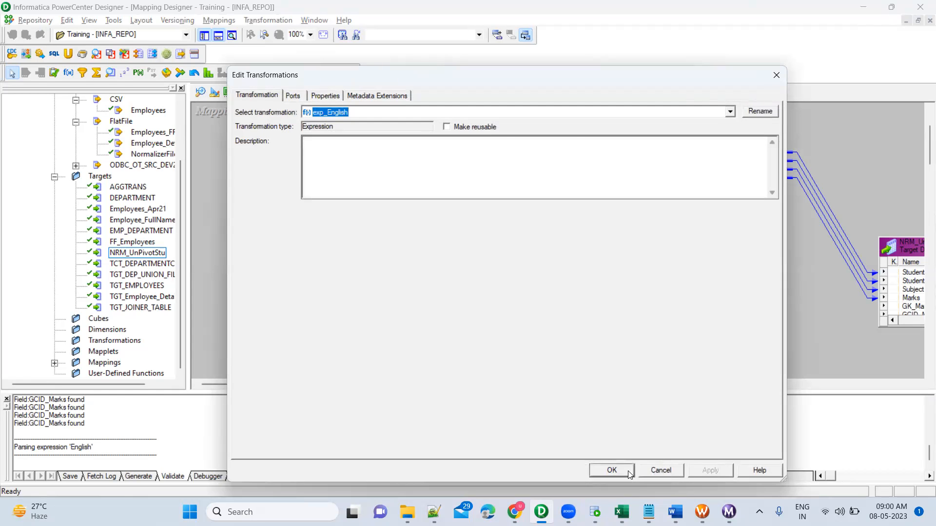
key(Return)
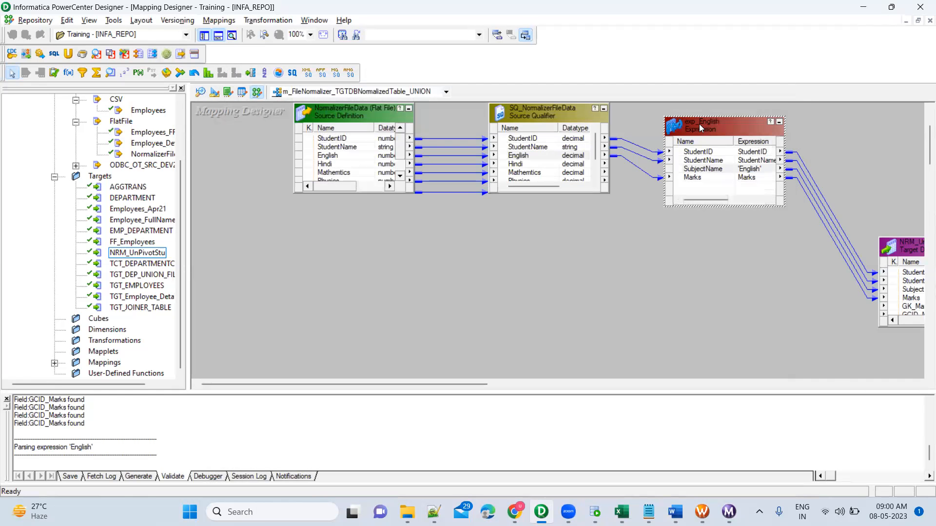
Step: Duplicate the exp_English transformation within the mapping and place the copy directly below the original
right_click(699, 124)
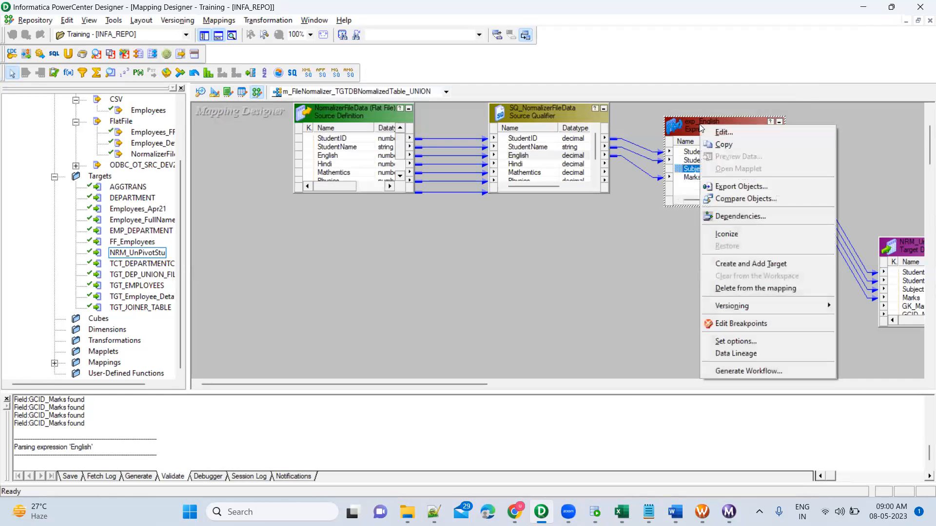
click(727, 146)
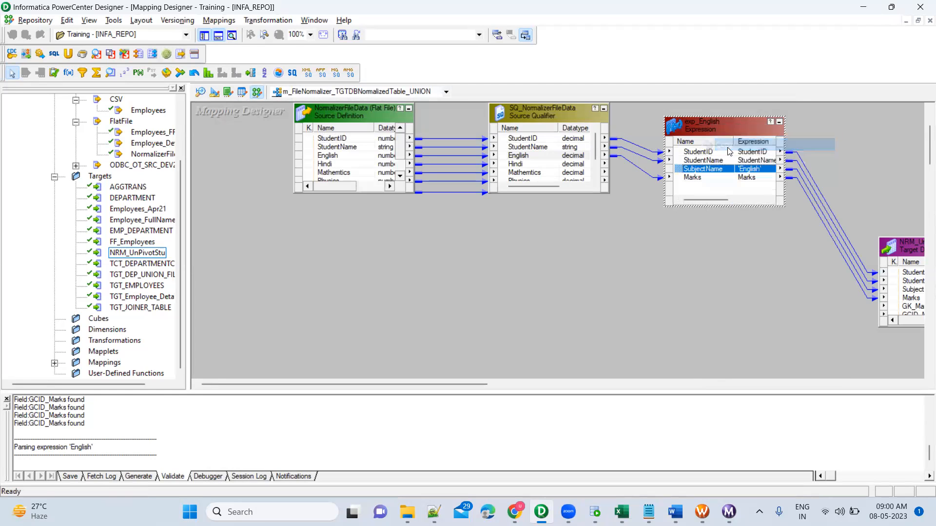
right_click(662, 282)
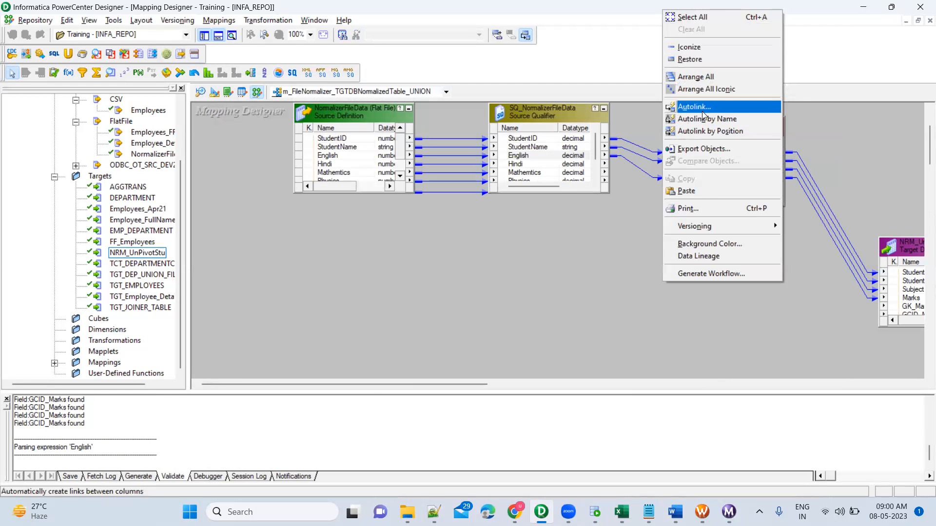
click(705, 192)
drag(703, 287, 718, 230)
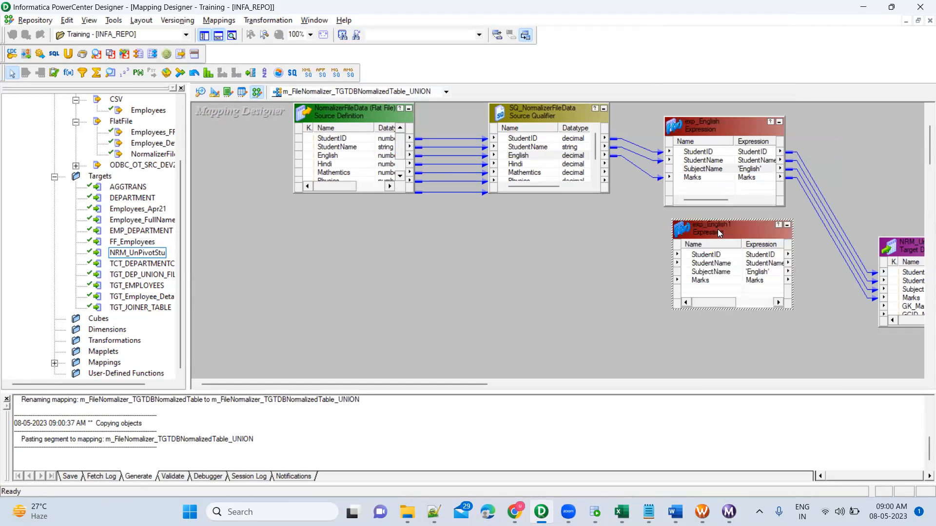
Step: Change the SubjectName expression in the copied transformation to 'Hindi' and accept the edit
double_click(708, 277)
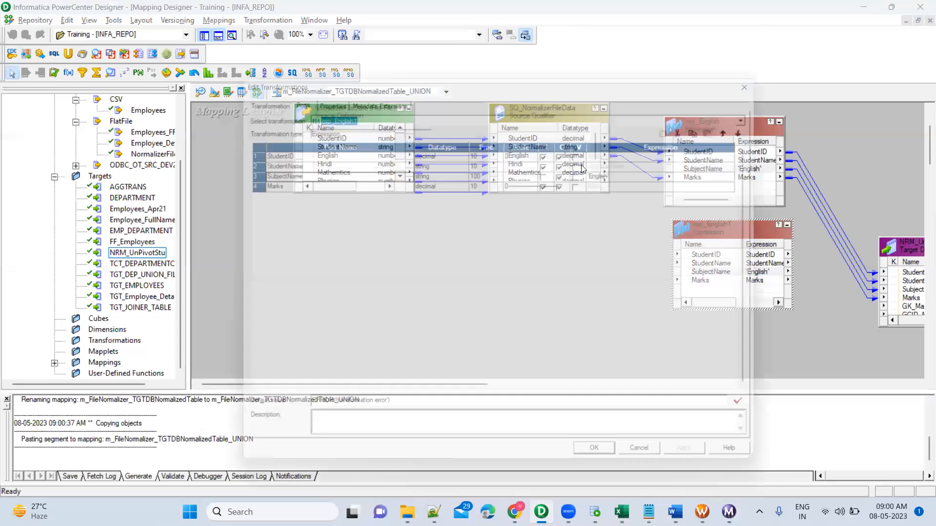
click(620, 173)
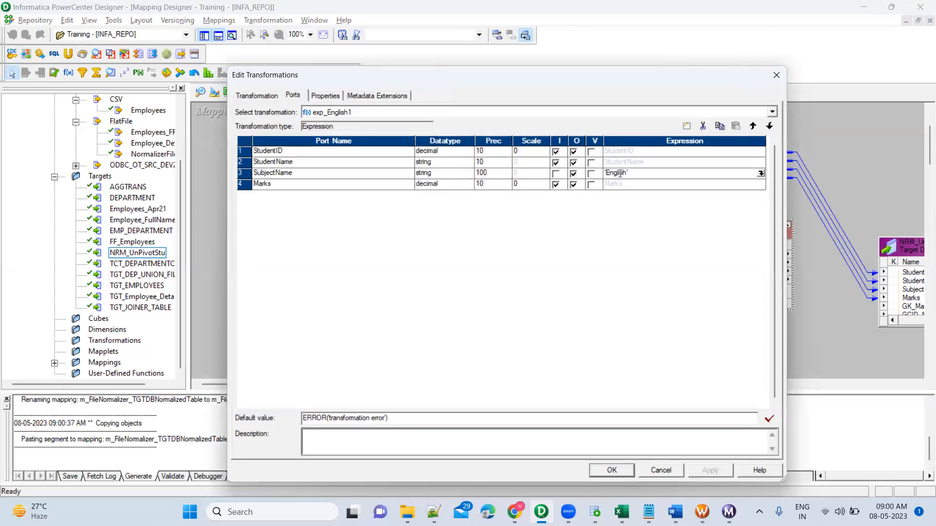
key(Home)
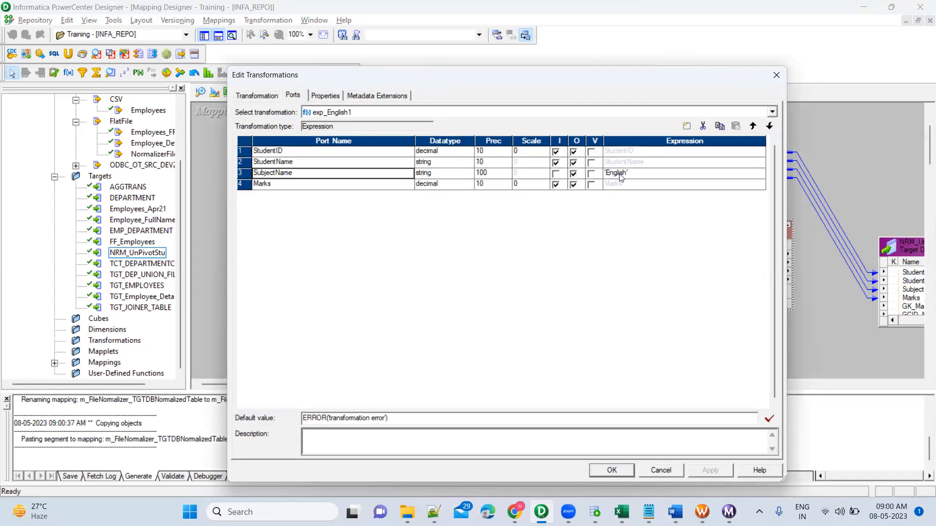
click(620, 174)
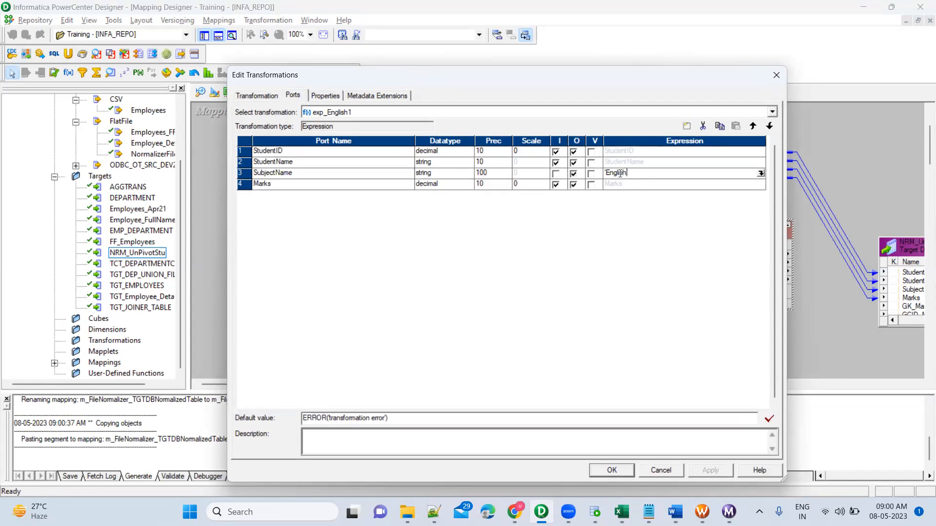
key(BackSpace)
key(BackSpace)
key(BackSpace)
key(BackSpace)
text(Hindi')
click(616, 474)
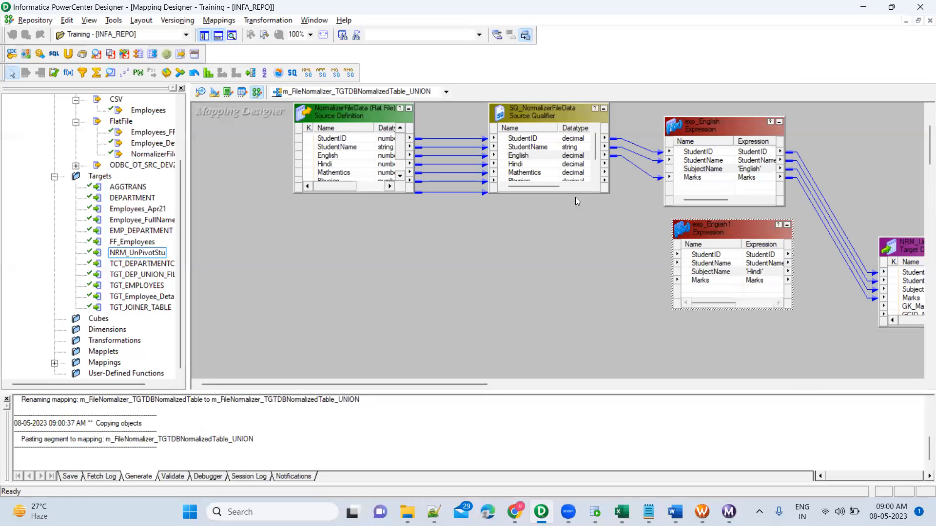
Step: Link StudentID, StudentName and Hindi from SQ_NormalizerFileData to the StudentID, StudentName and Marks ports of exp_English1
click(519, 163)
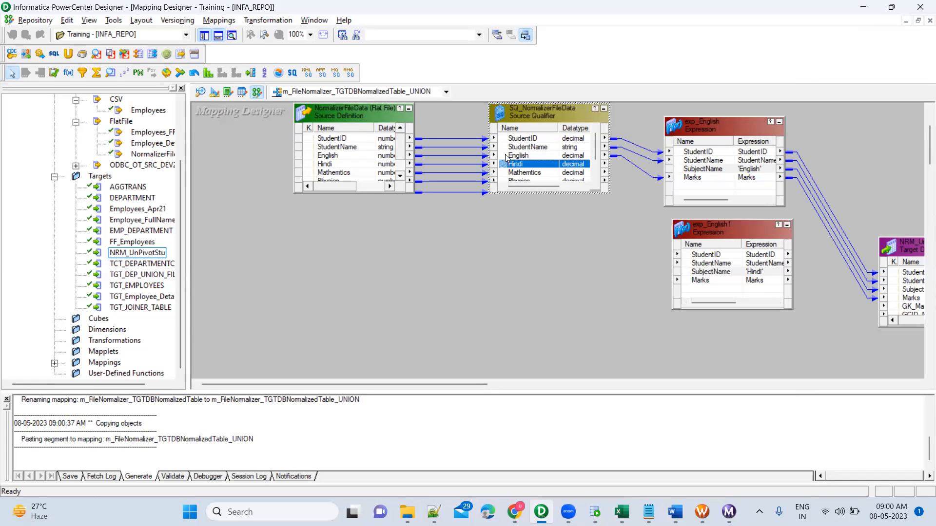
shift+click(522, 148)
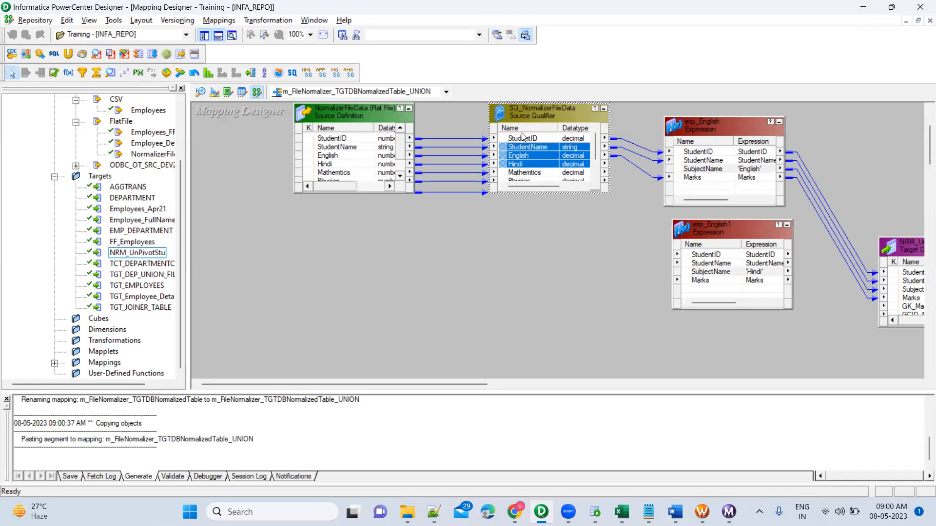
ctrl+click(520, 155)
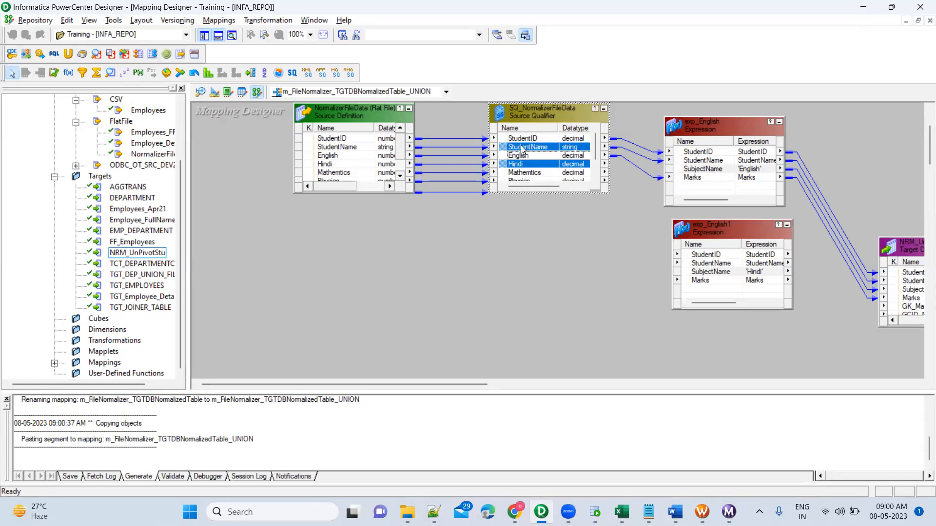
ctrl+click(509, 139)
drag(509, 142, 698, 263)
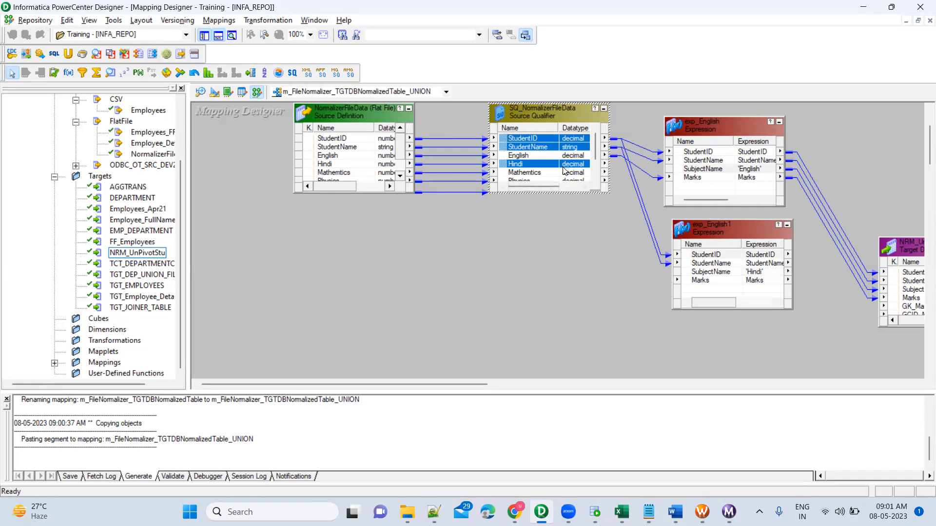
click(712, 272)
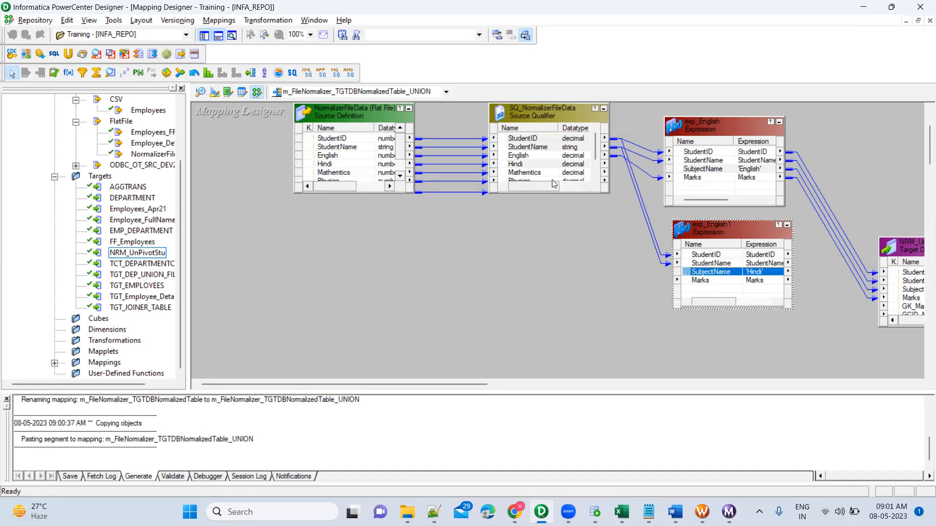
click(503, 165)
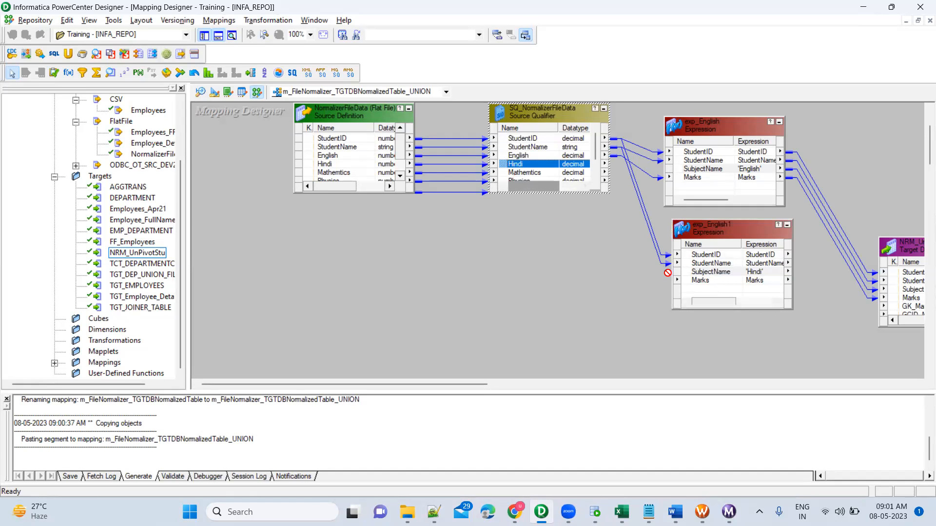
drag(699, 284, 699, 284)
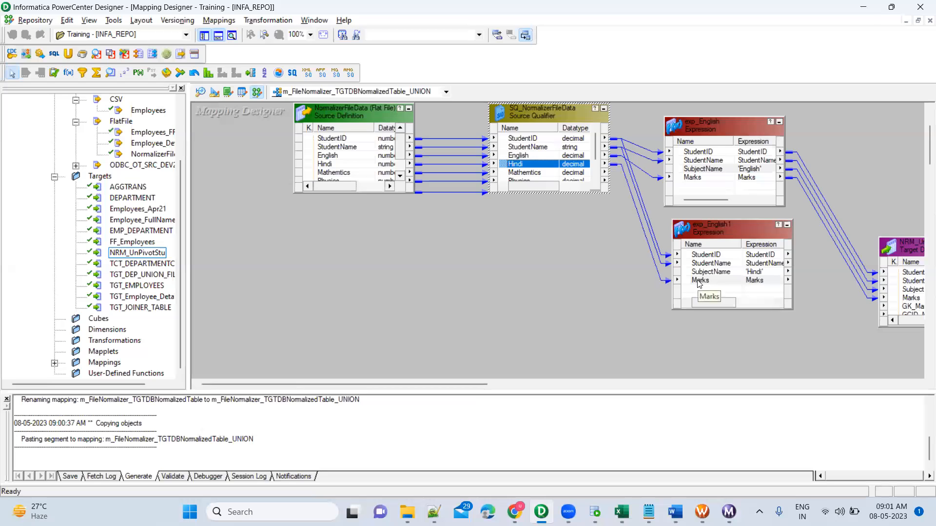
Step: Rename the exp_English1 expression transformation to exp_Hindi, apply the change and close the editor
click(737, 231)
double_click(738, 231)
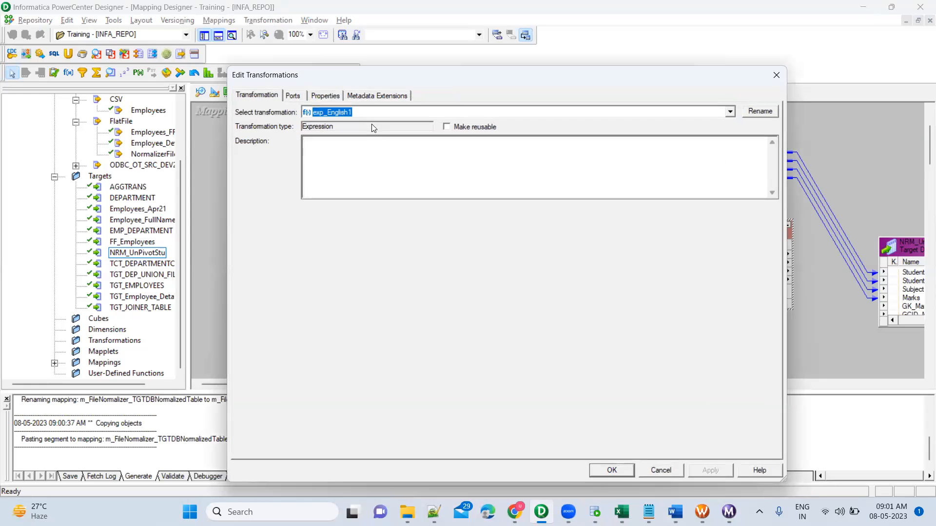
click(363, 117)
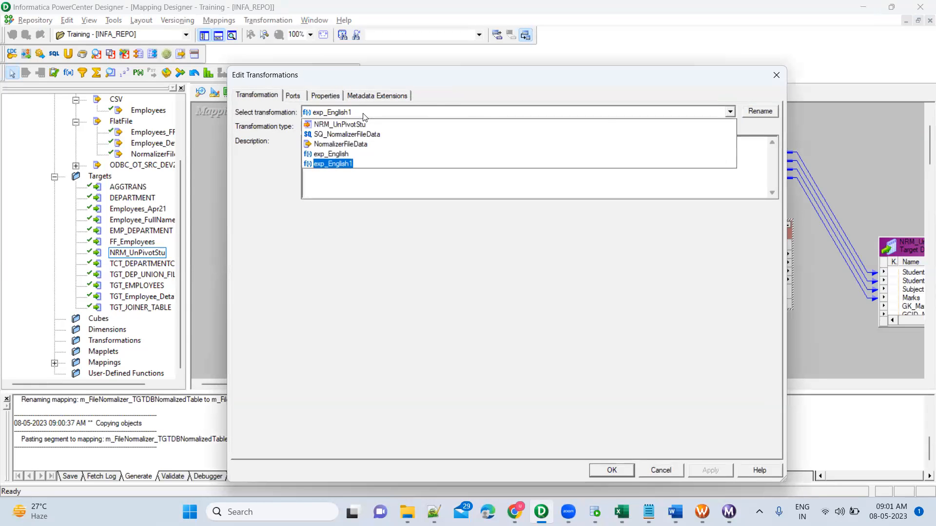
click(728, 114)
click(755, 111)
click(478, 281)
key(BackSpace)
key(BackSpace)
key(BackSpace)
key(BackSpace)
text(Hindi)
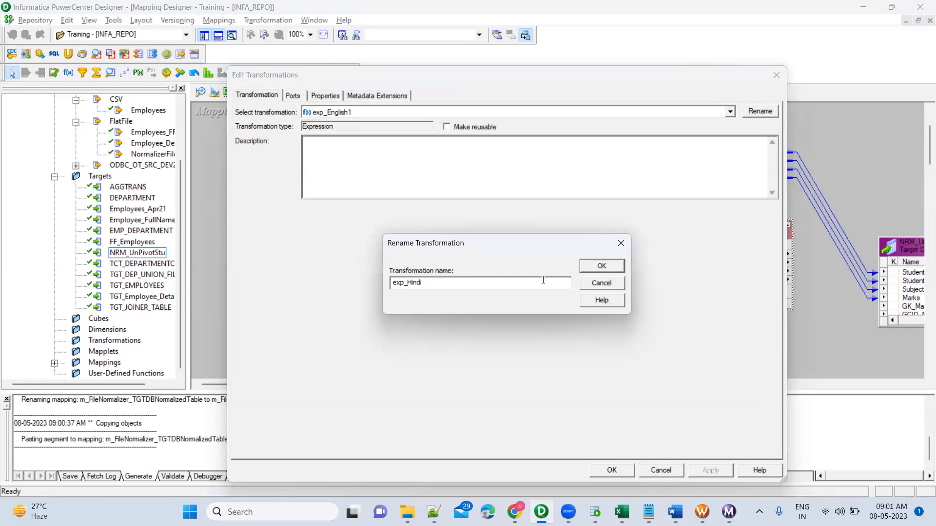
click(606, 264)
click(708, 472)
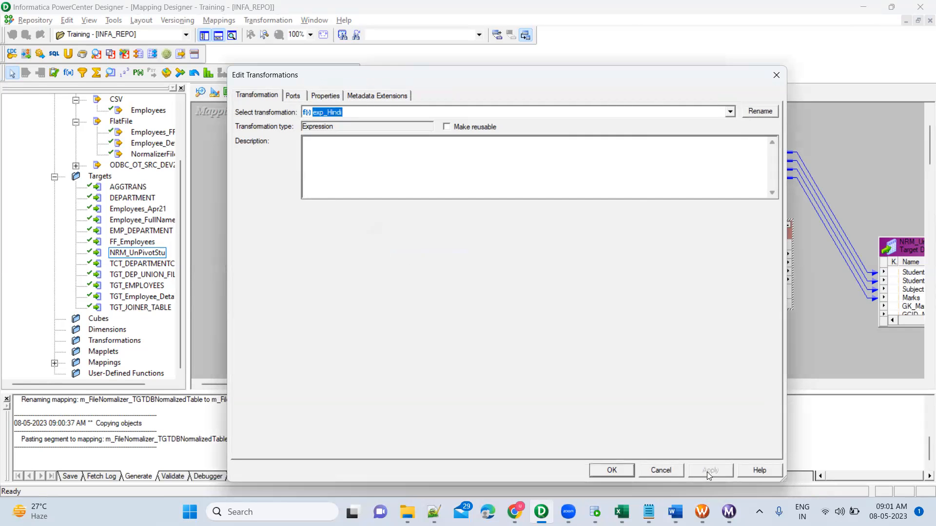
click(613, 470)
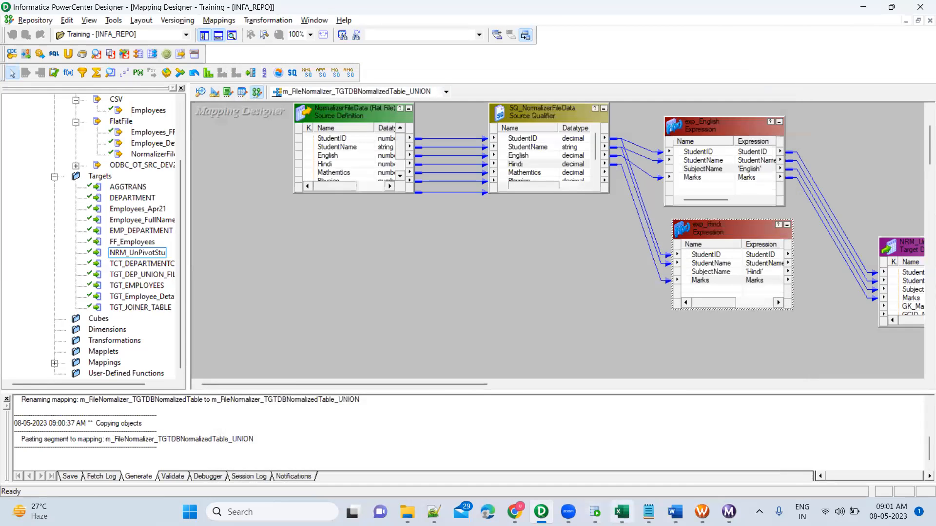
Step: Switch to Excel to examine the pivoted student table in A2:G4, and return to PowerCenter Designer
click(621, 512)
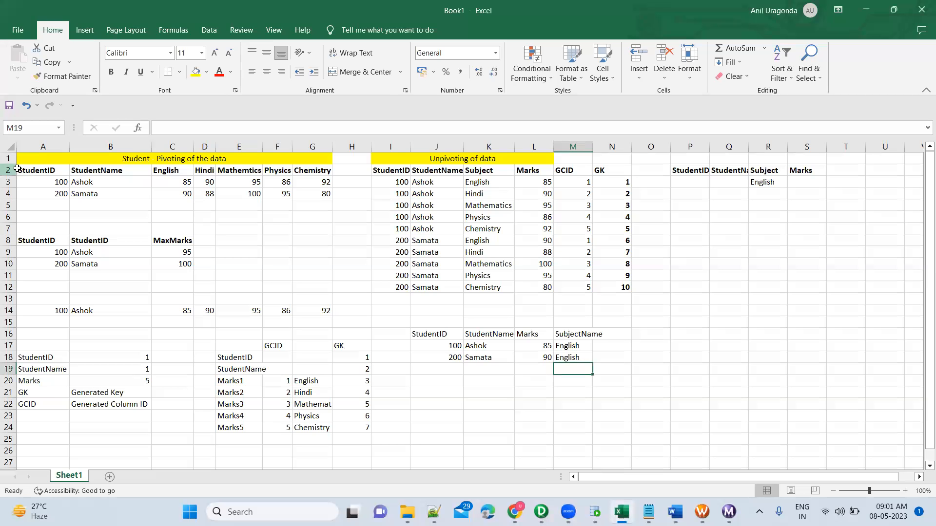
drag(30, 169, 293, 192)
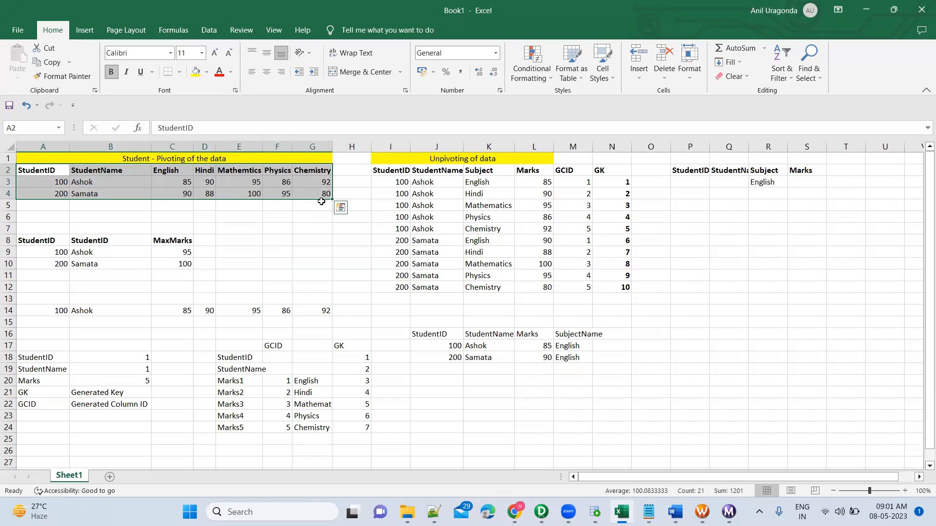
key(alt+Tab)
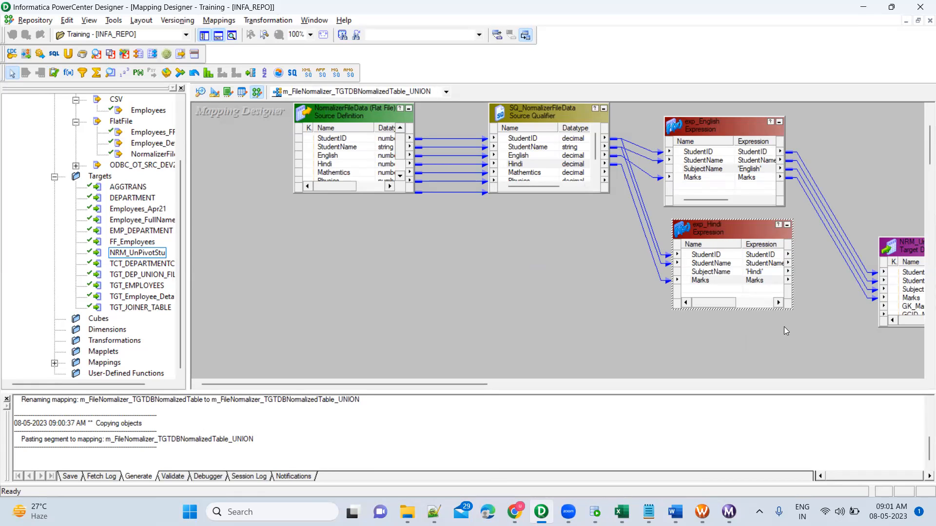
Step: Move exp_English and exp_Hindi below the source qualifier and delete the links from exp_English to the NRM_UnPivotStu target
click(805, 304)
drag(716, 143, 552, 229)
drag(710, 229, 537, 300)
drag(555, 217, 552, 189)
key(Delete)
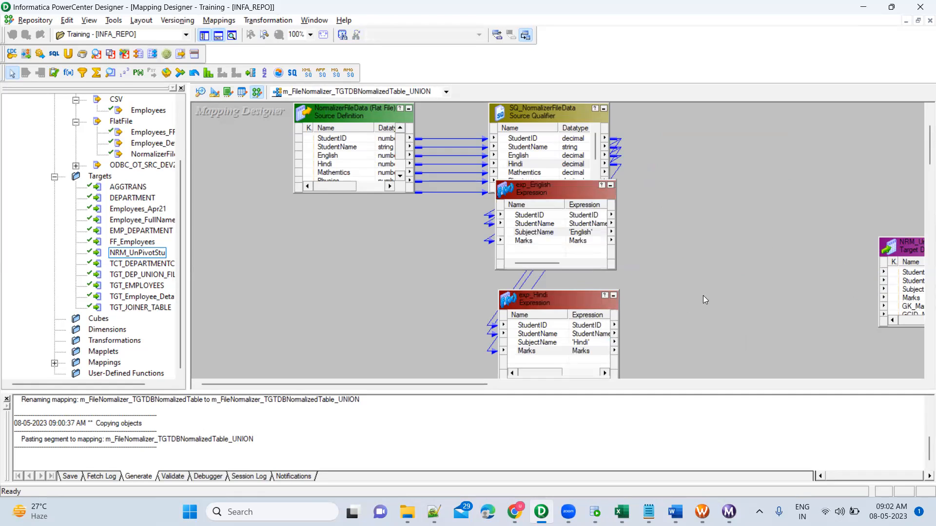
Step: Add a Union transformation between the expressions and the target, and link all four exp_English ports into it
click(68, 55)
click(700, 223)
drag(296, 178, 772, 162)
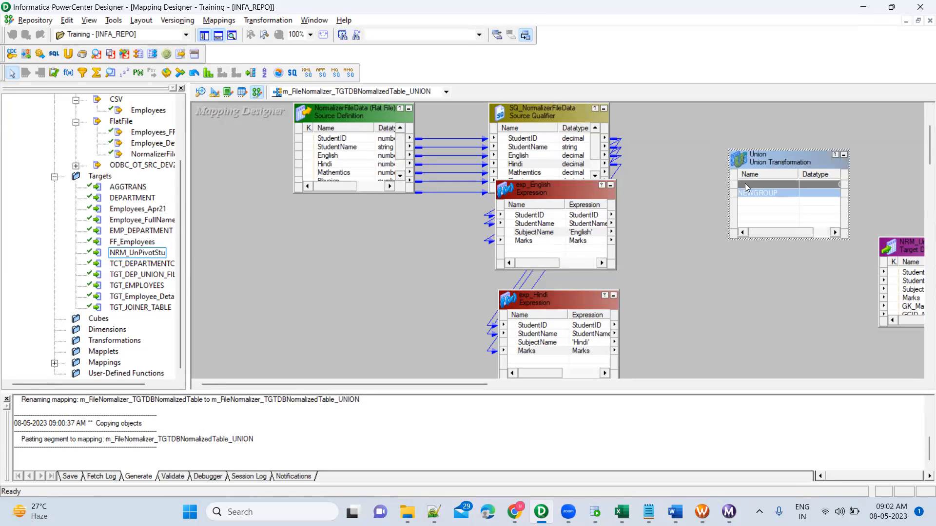
click(555, 216)
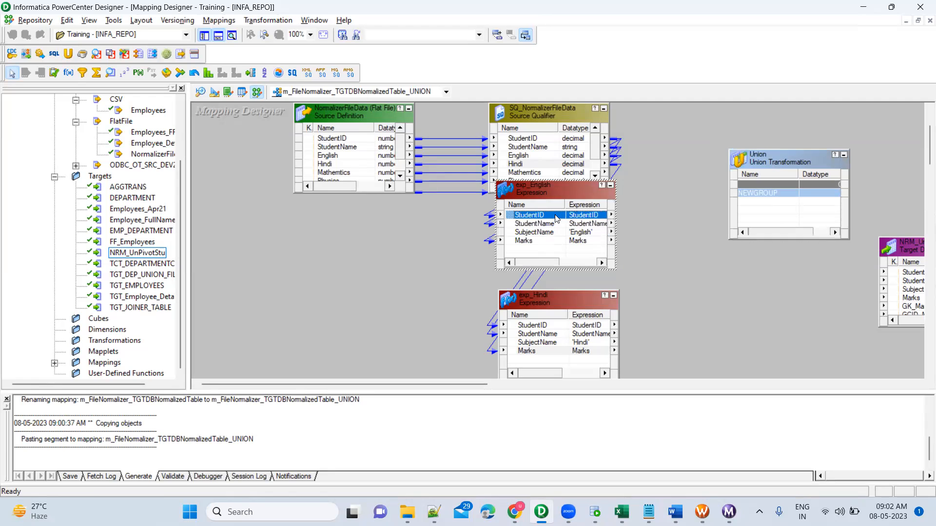
shift+click(548, 242)
drag(513, 220, 752, 210)
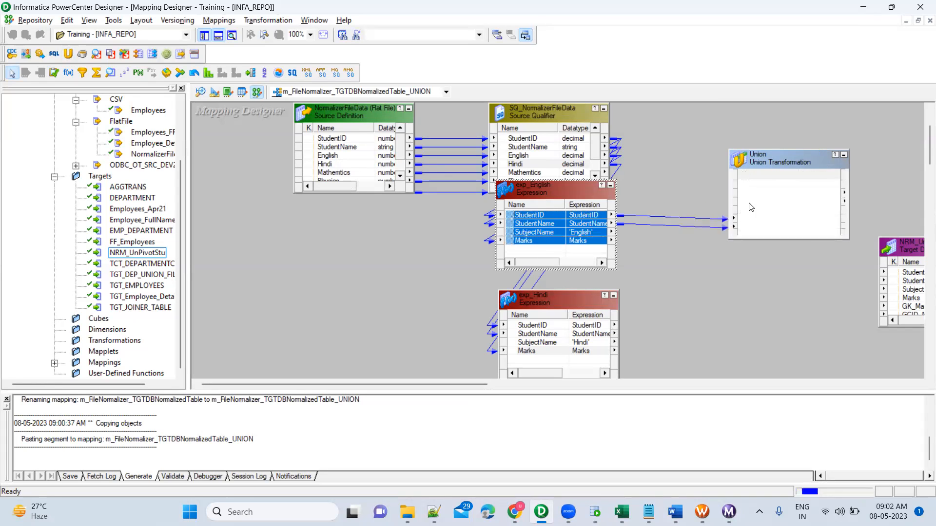
Step: In the Union transformation, rename the existing input group to English, add a second group named Hindi, and apply the changes
double_click(782, 159)
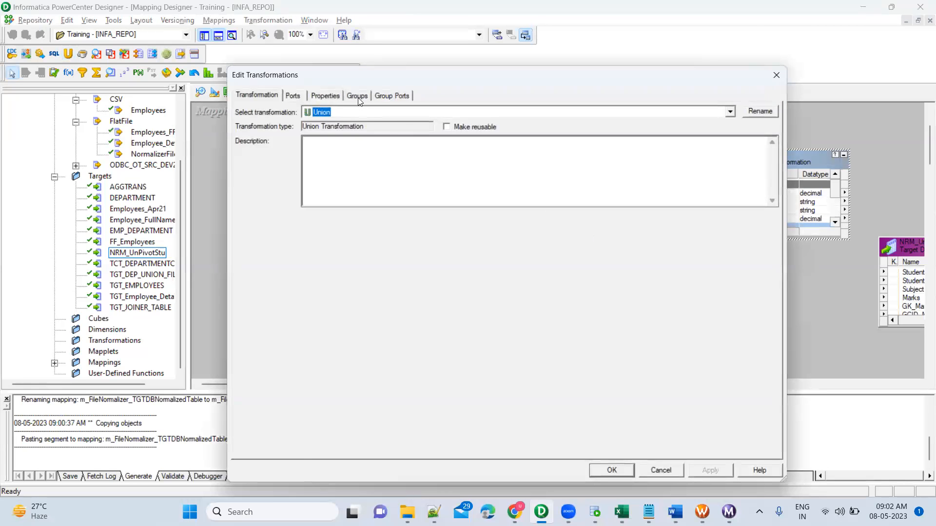
click(358, 98)
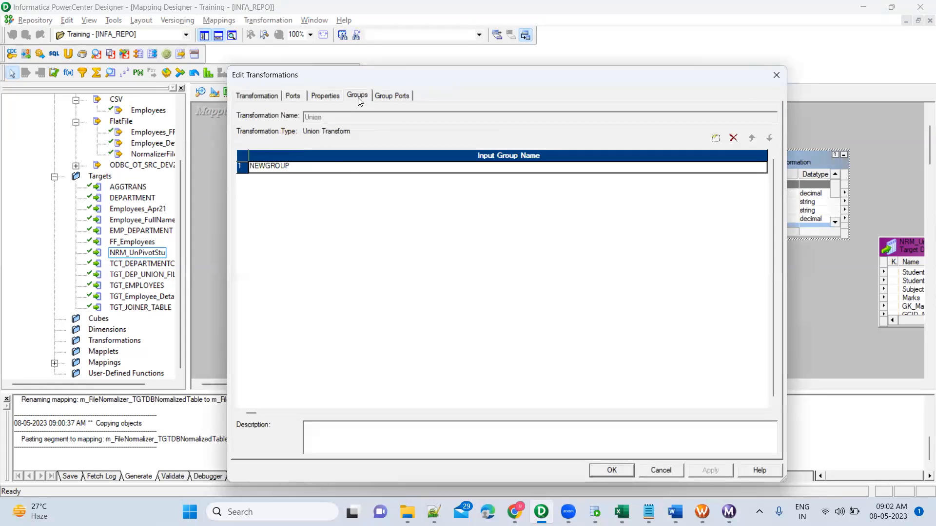
click(339, 168)
text(English)
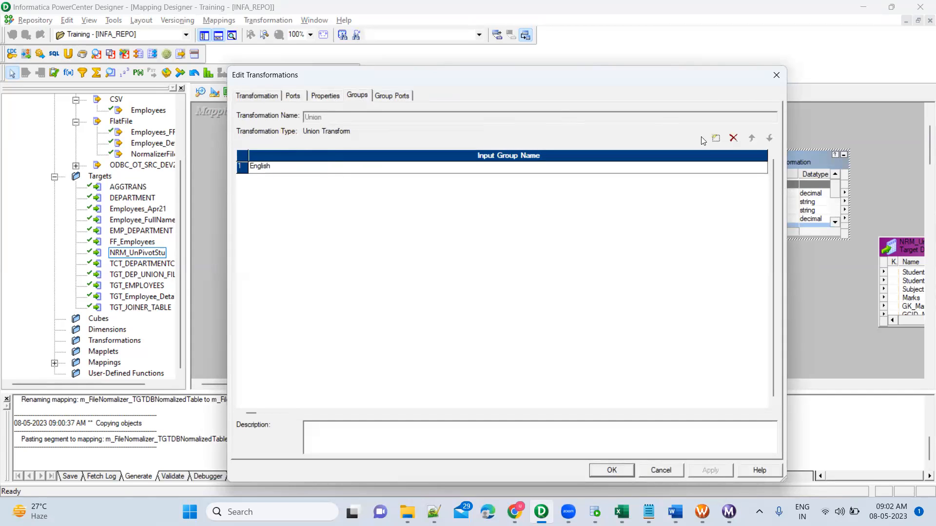
click(715, 138)
text(Hindi)
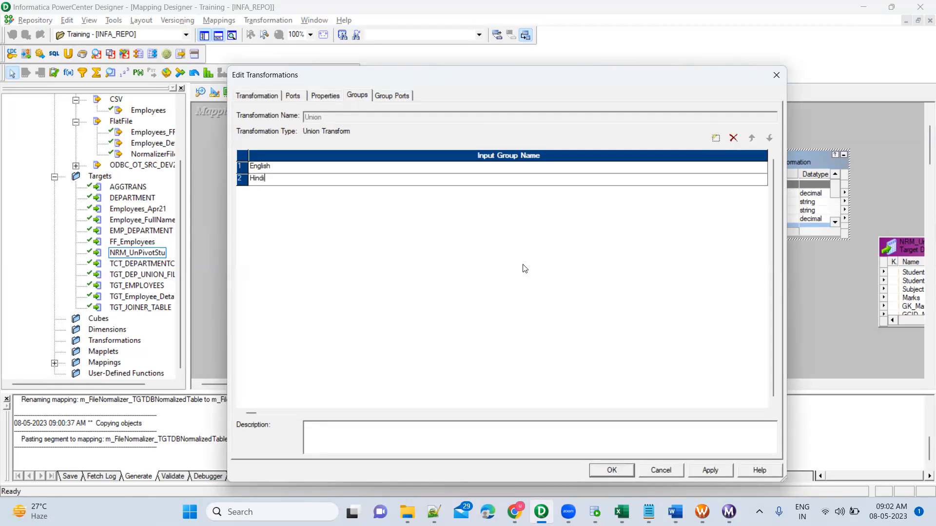
key(Return)
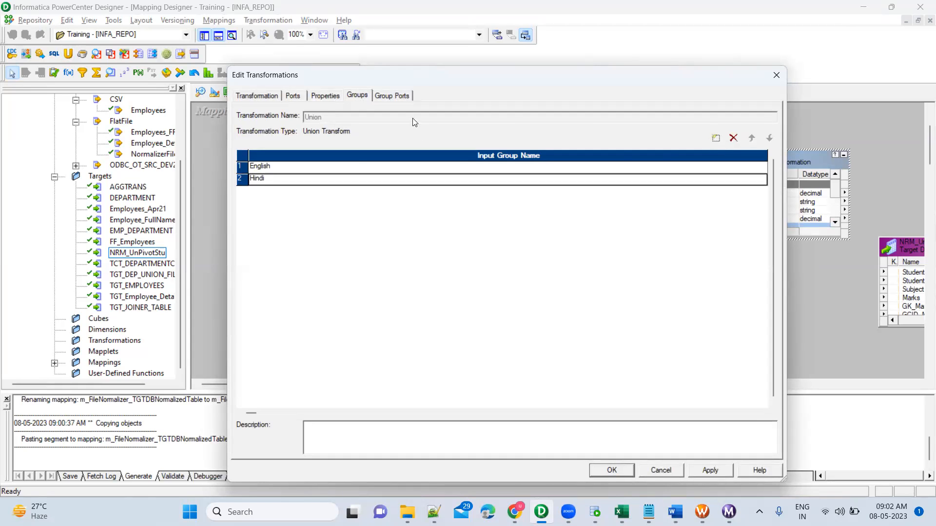
click(397, 95)
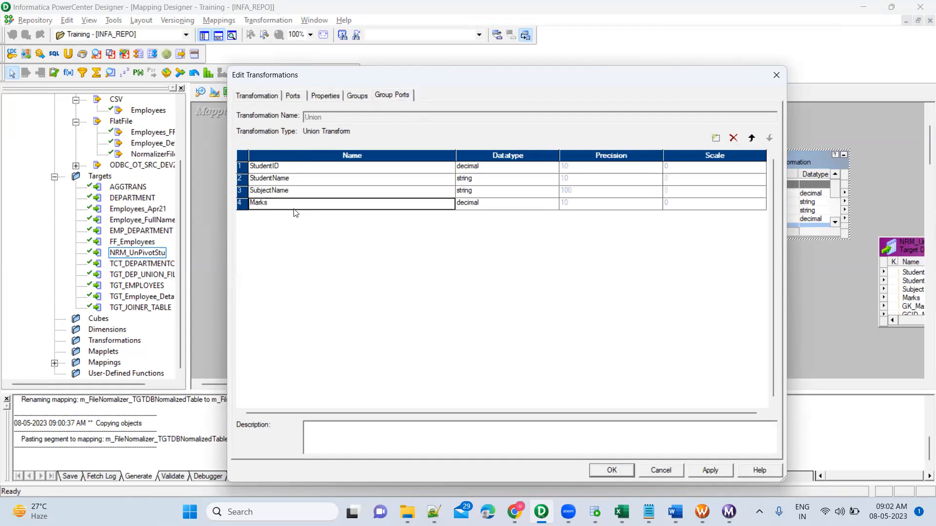
click(705, 469)
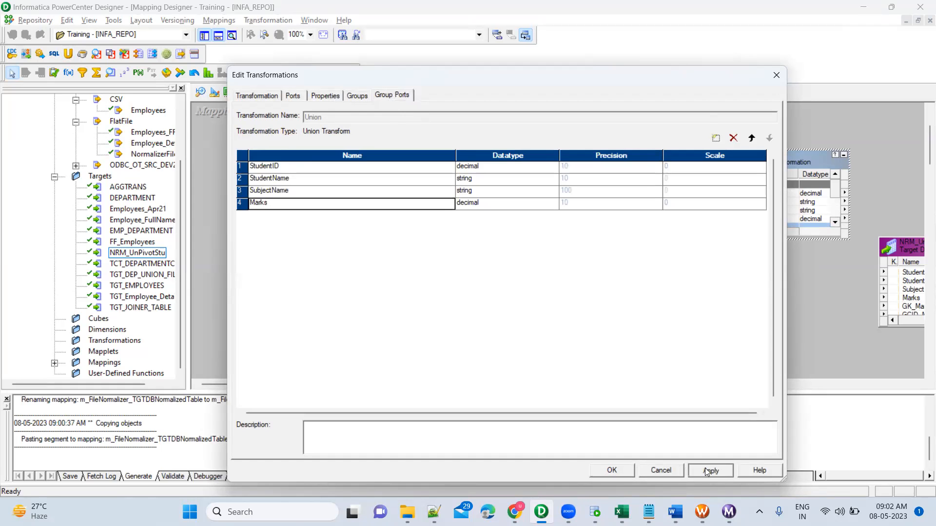
click(631, 472)
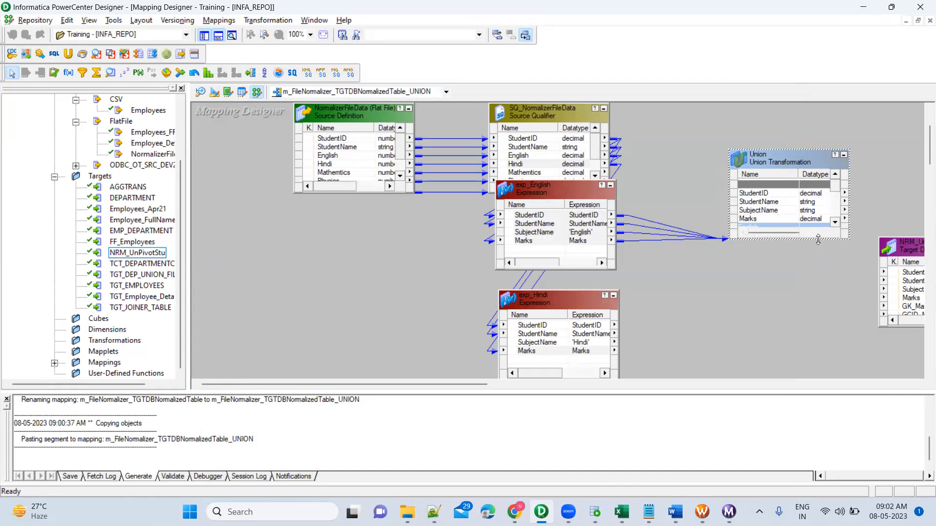
Step: Enlarge the Union transformation to show all its ports and link the four exp_Hindi ports to its Hindi group
drag(818, 239, 824, 333)
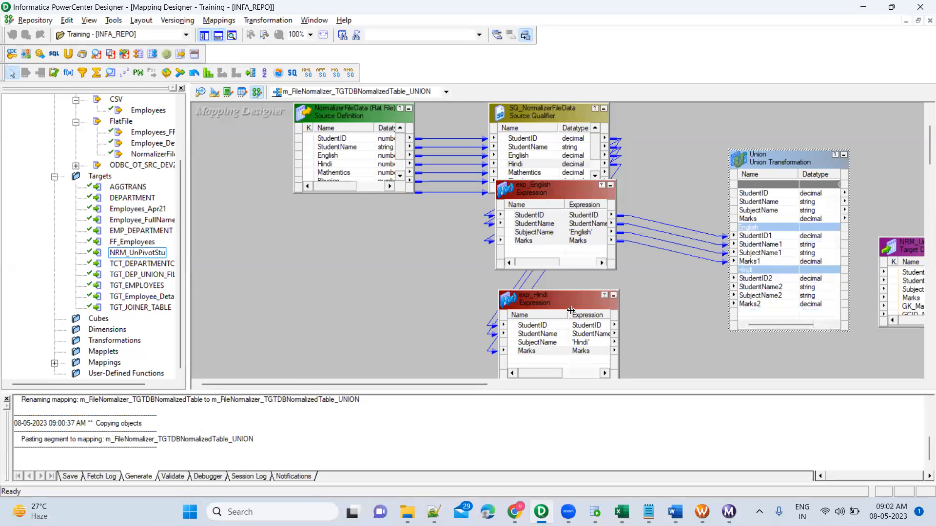
click(549, 325)
shift+click(545, 352)
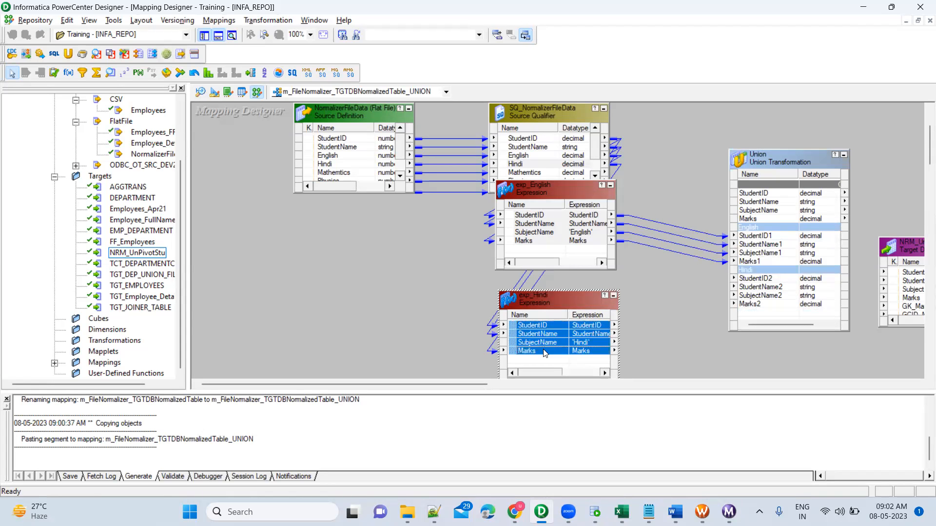
drag(511, 325, 755, 286)
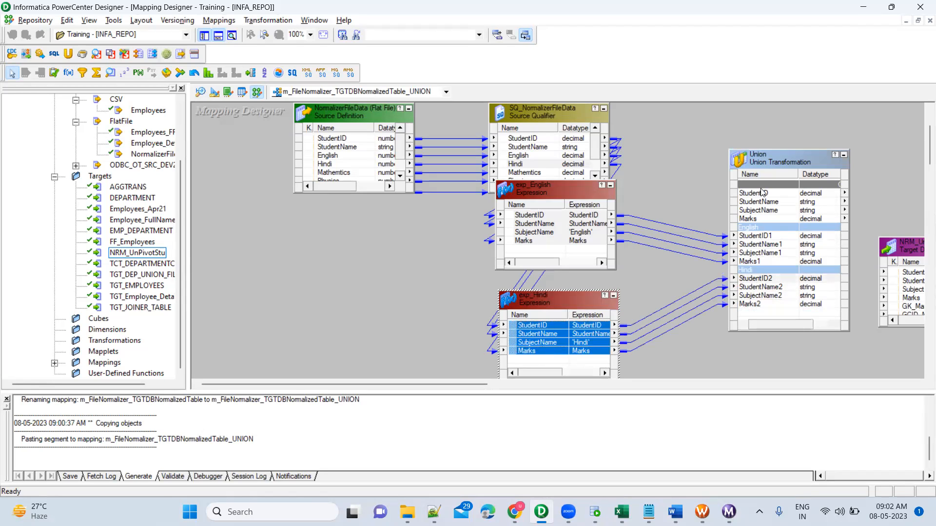
Step: Move the Union closer to the expressions and link its StudentID, StudentName, SubjectName and Marks outputs to the NRM_UnPivotStu target
drag(763, 160, 720, 159)
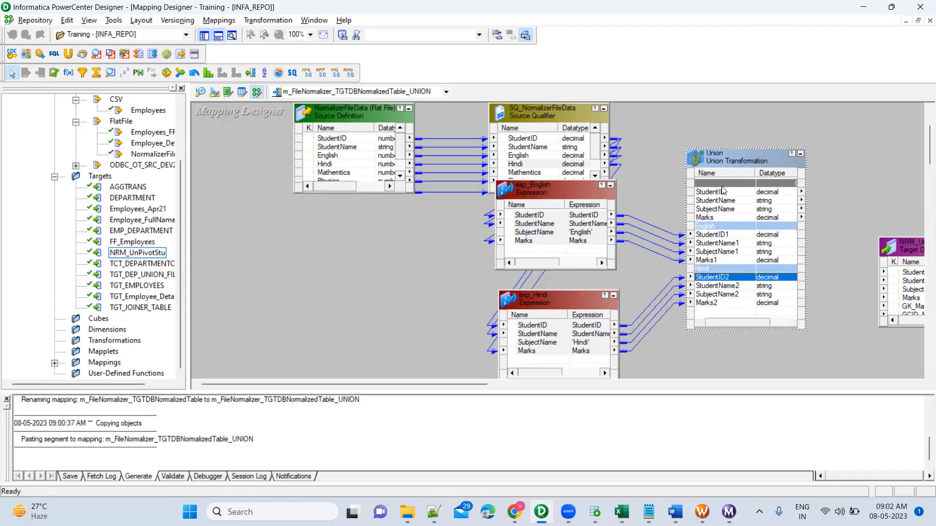
click(723, 192)
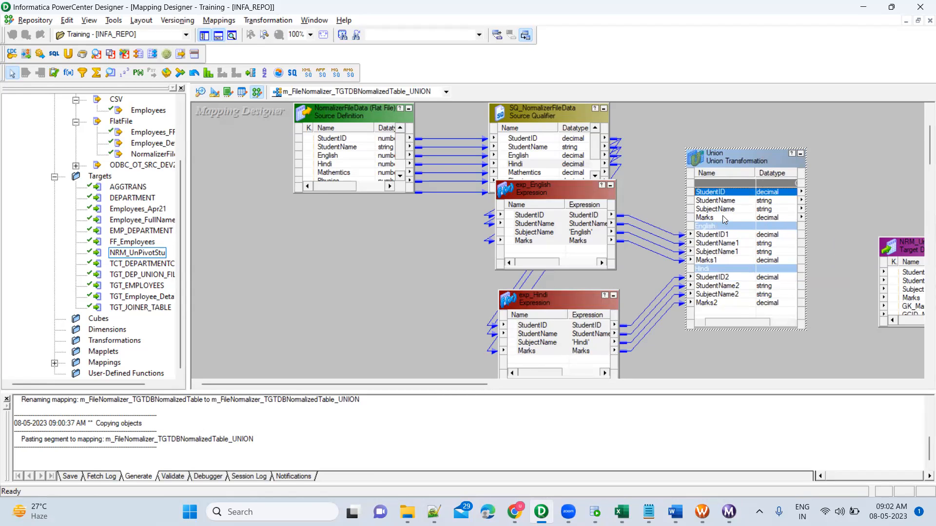
shift+click(725, 219)
drag(701, 195, 908, 276)
click(874, 200)
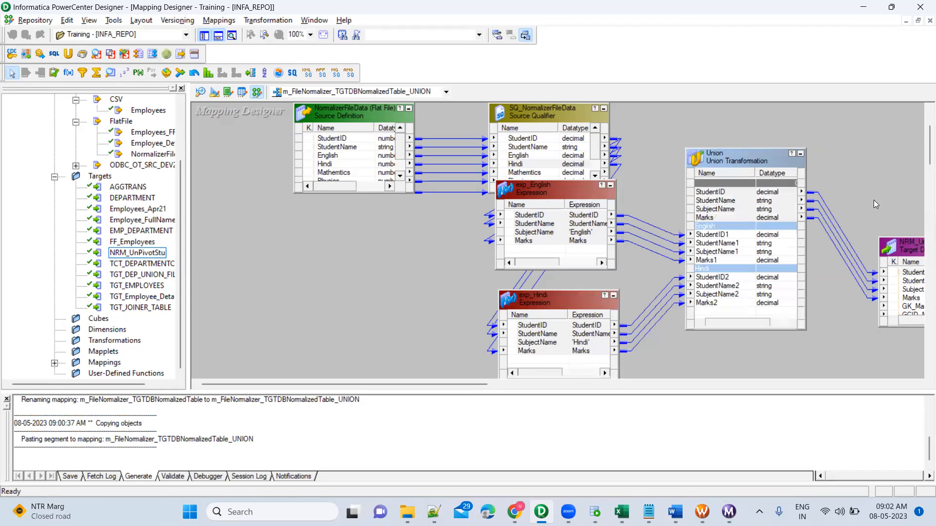
Step: Arrange all objects in the mapping and inspect the GK_Marks and GCID_Marks ports of the NRM_UnPivotStu target
right_click(845, 186)
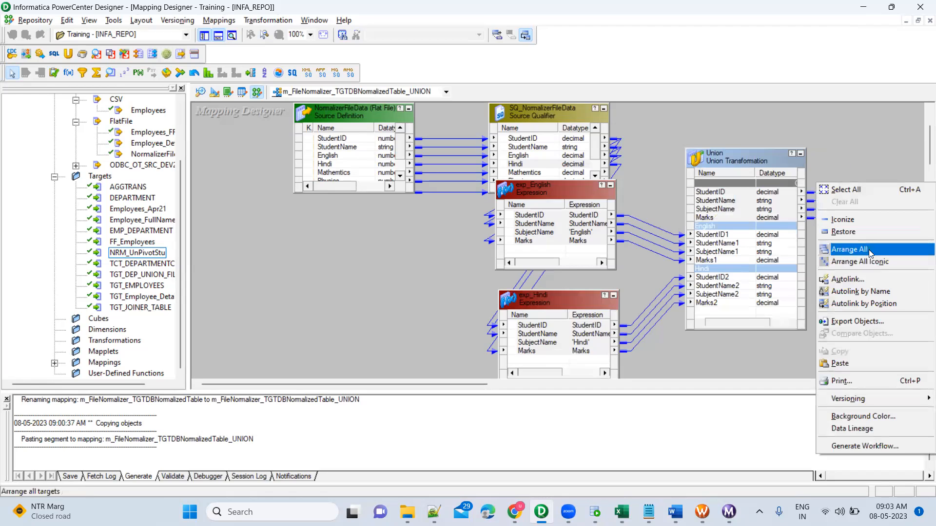
click(870, 251)
drag(469, 388, 653, 385)
scroll(662, 303, down, 1)
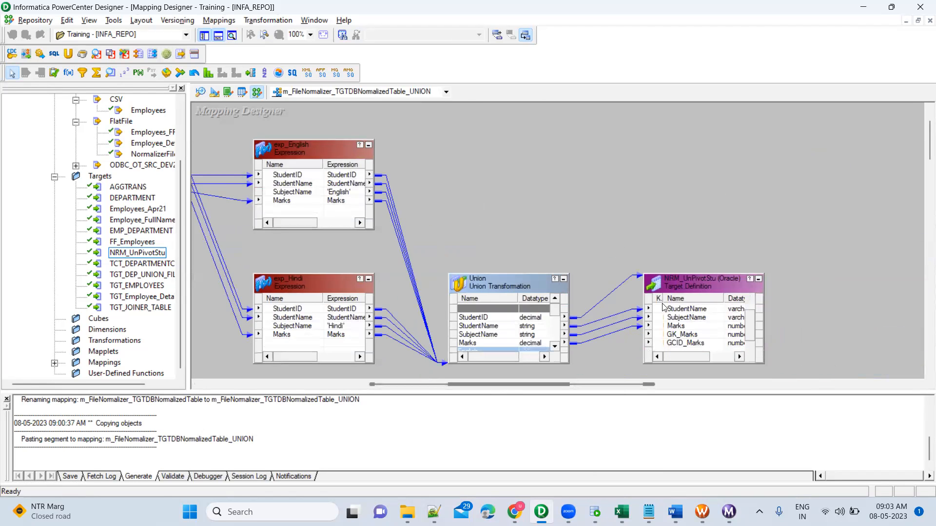
click(690, 343)
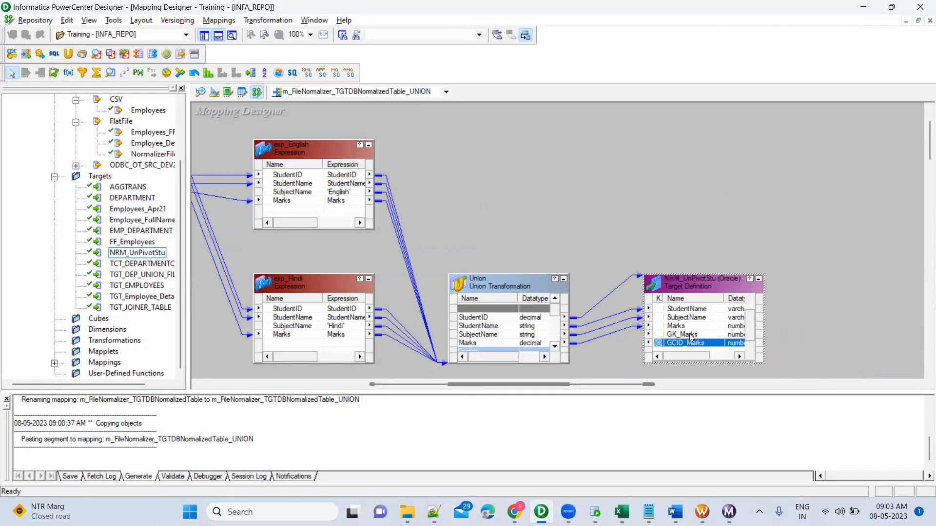
Step: Save the m_FileNormalizer_TGTDBNormalizedTable_UNION mapping to the repository
shift+click(690, 333)
click(703, 204)
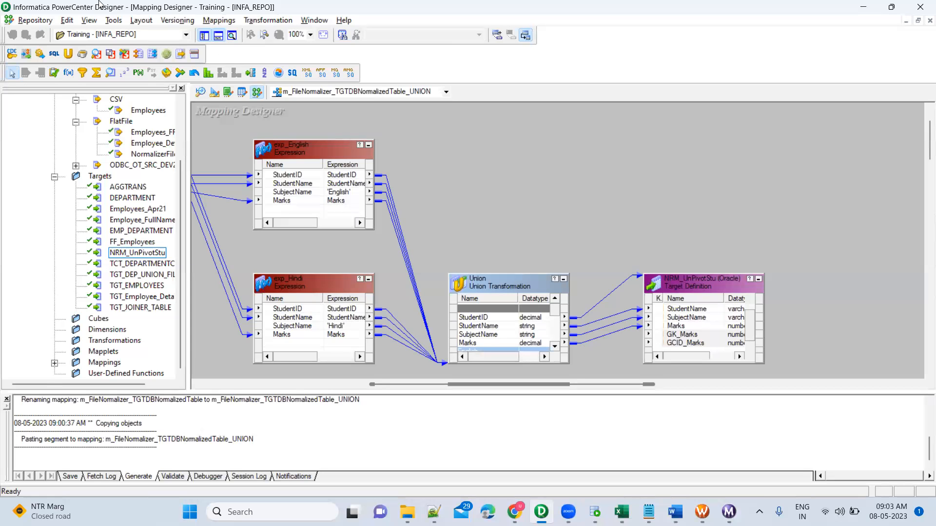
click(34, 21)
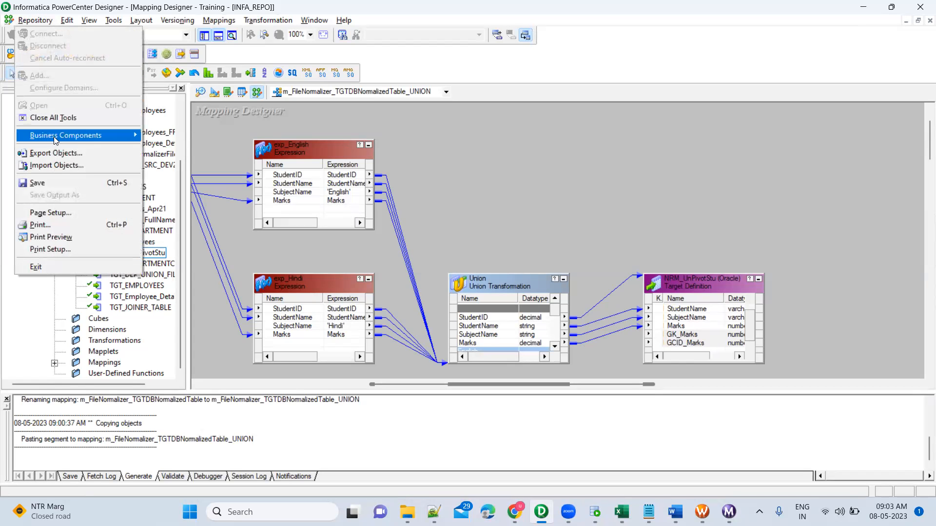
click(58, 190)
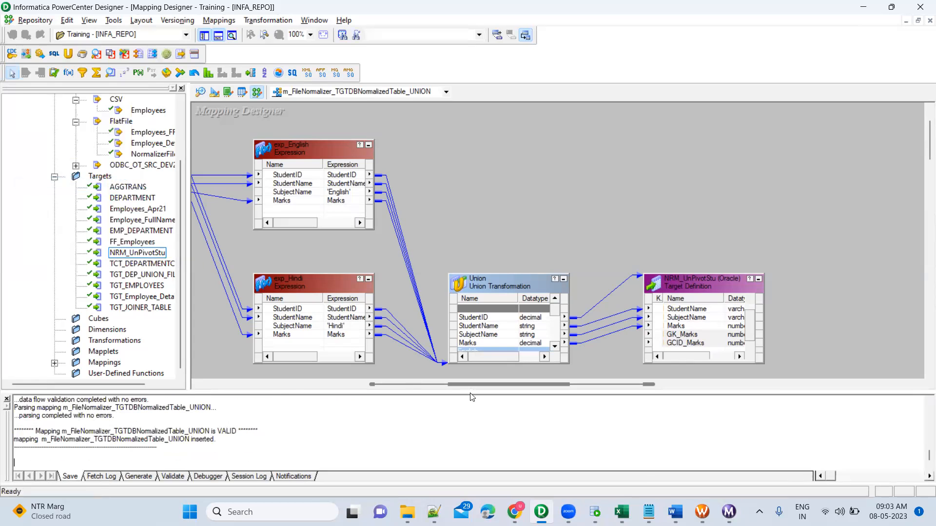
Step: Switch to Workflow Manager and add a session for the m_FileNormalizer_TGTDBNormalizedTable_UNION mapping to wf_Training_Batch2
click(702, 512)
click(758, 270)
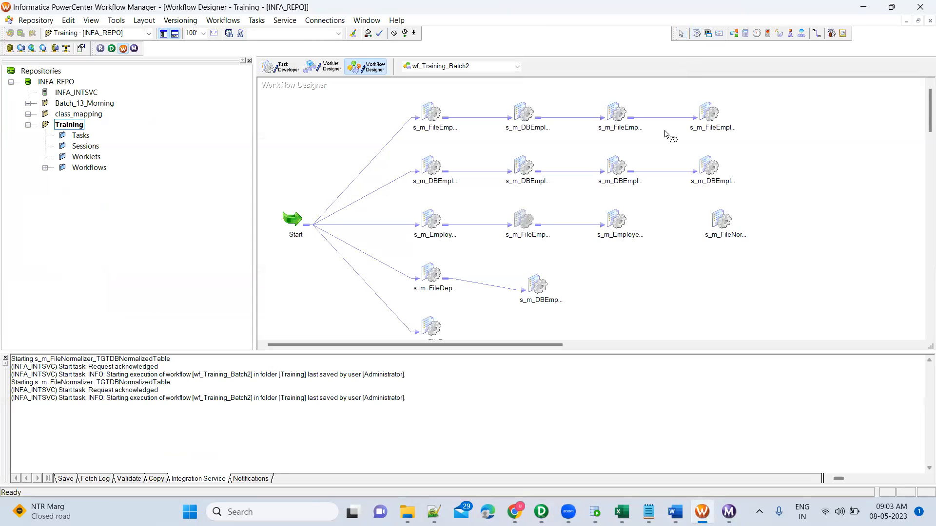
click(673, 237)
scroll(507, 283, down, 1)
double_click(483, 318)
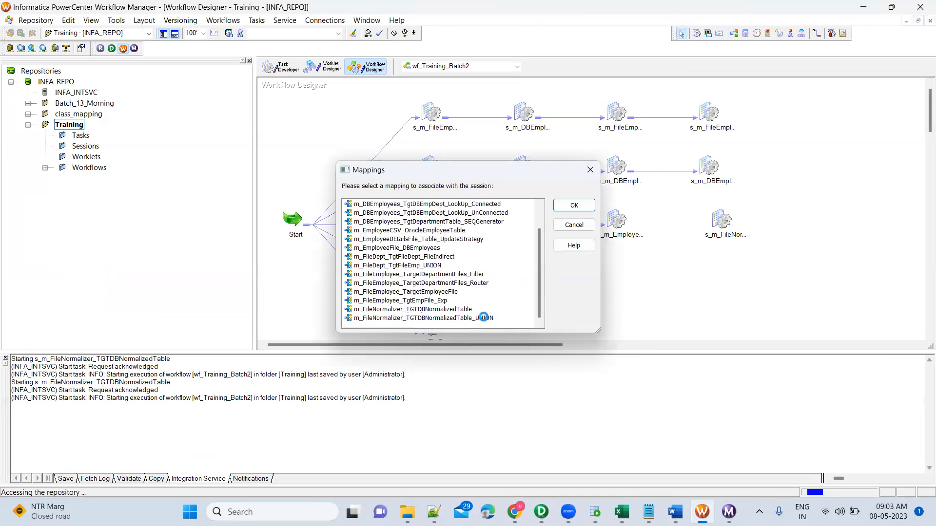
Step: In the new UNION session's mapping settings, set the SQ_NormalizerFileData source file directory to $PMSourceFileDir\Training\
double_click(694, 242)
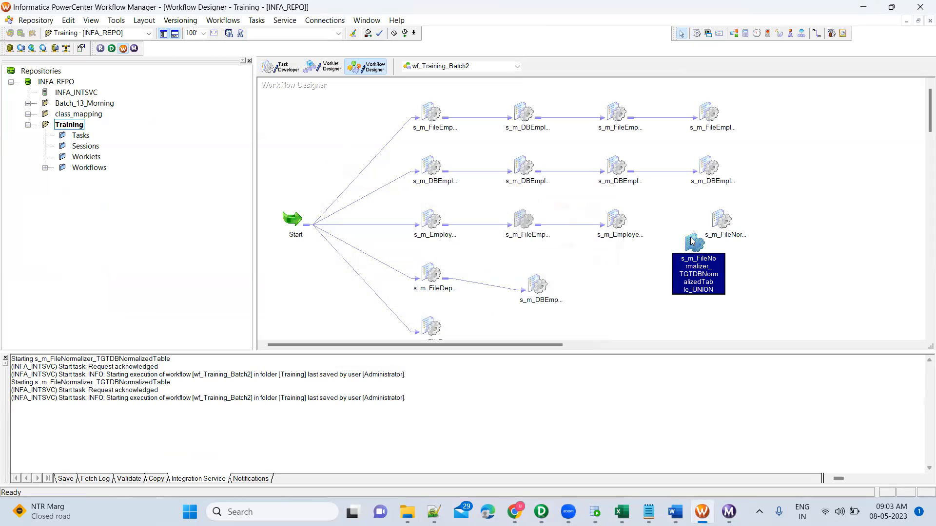
click(413, 120)
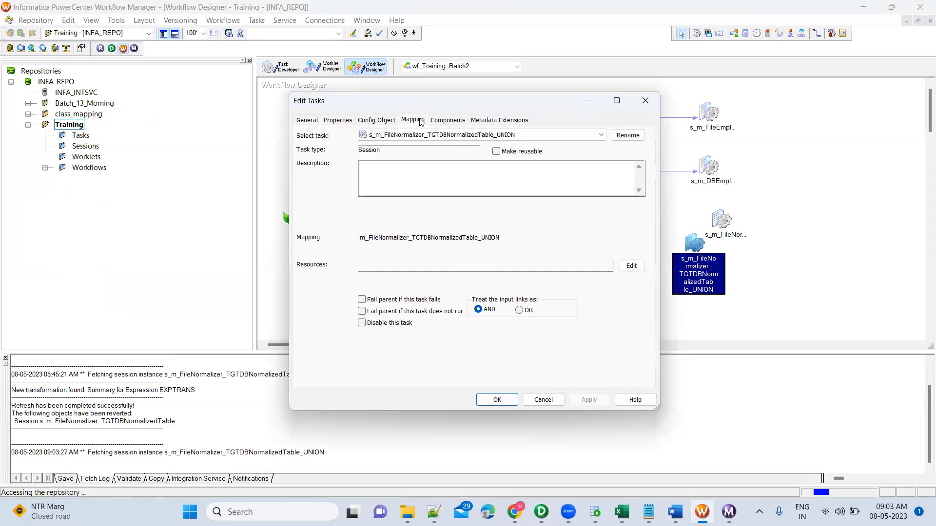
click(361, 208)
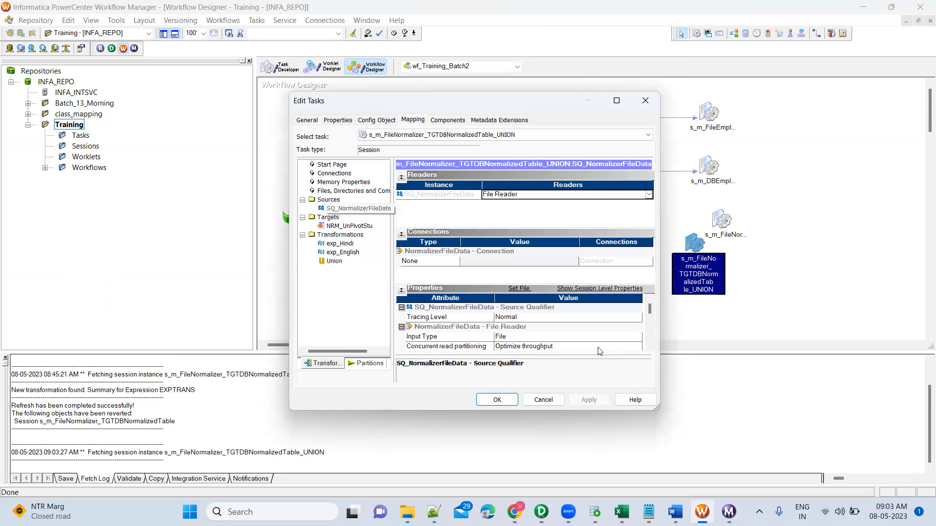
click(650, 346)
click(650, 347)
click(651, 347)
click(650, 346)
click(650, 346)
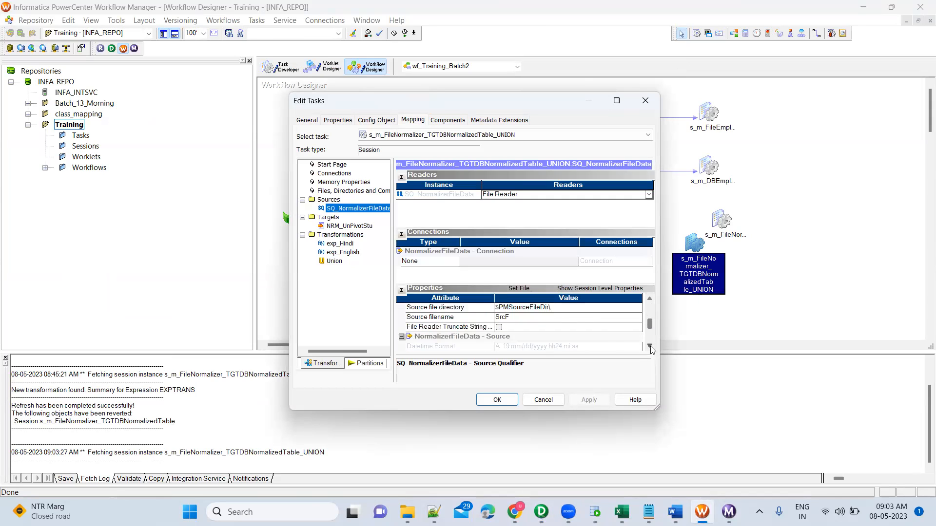
click(579, 311)
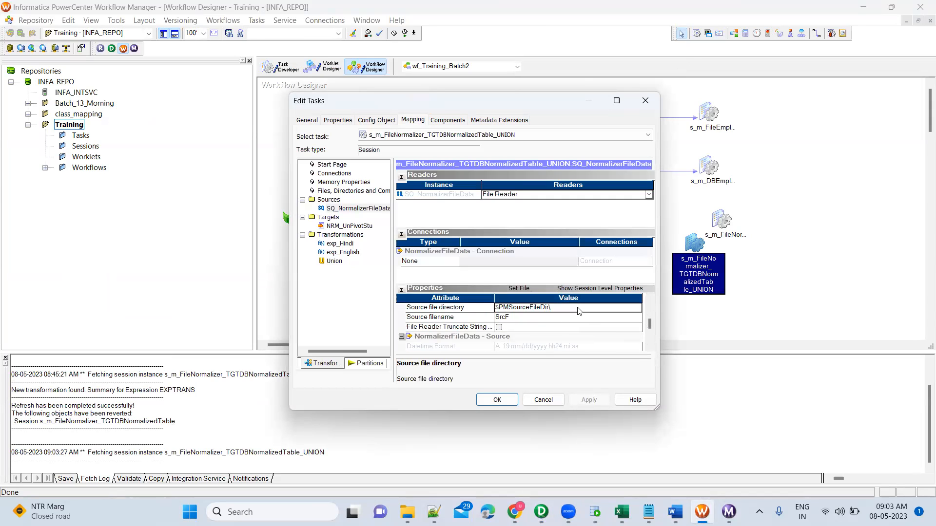
click(541, 308)
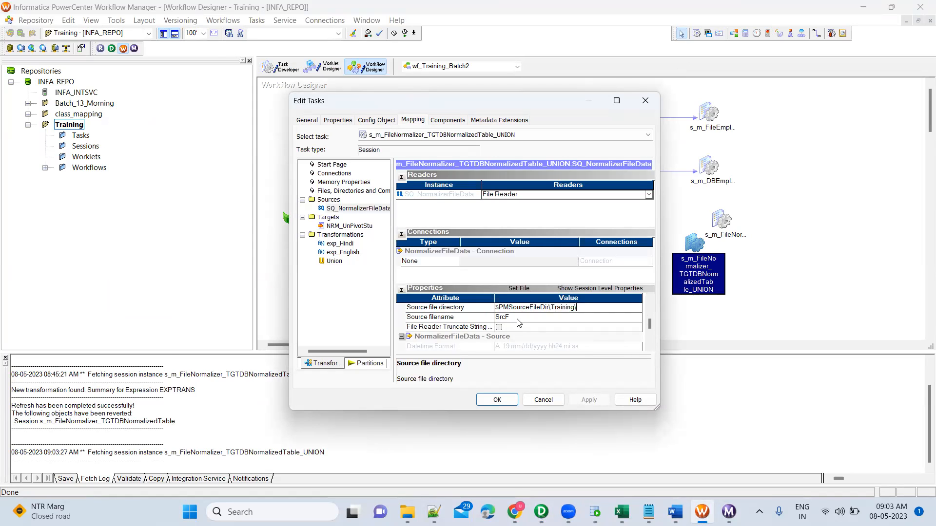
Step: Copy the source file's name from the Training folder in File Explorer and set the session's source filename to NormalizerFileData.csv
click(407, 512)
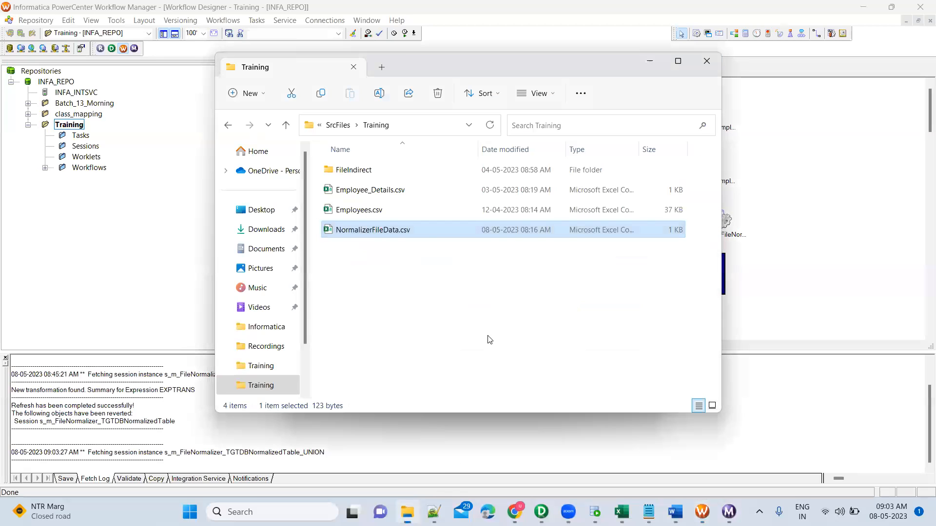
key(F2)
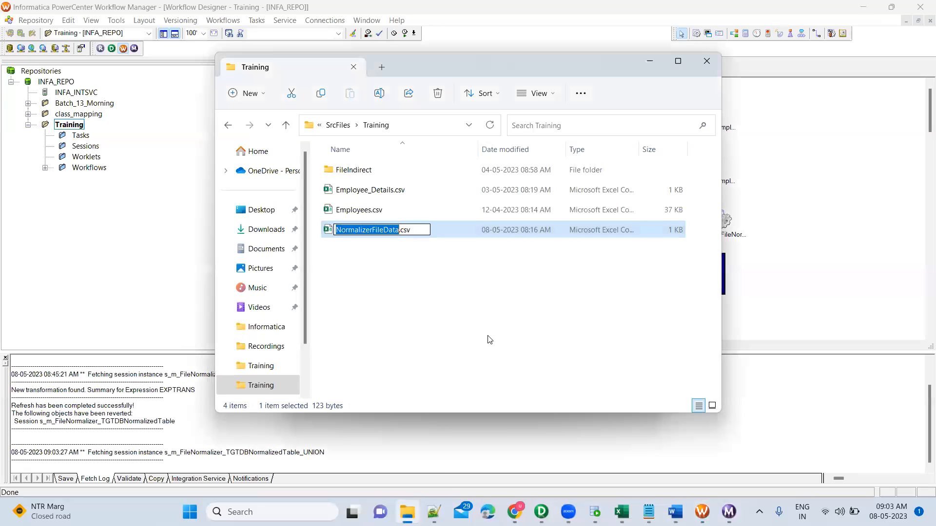
key(ctrl+c)
key(Escape)
key(alt+Tab)
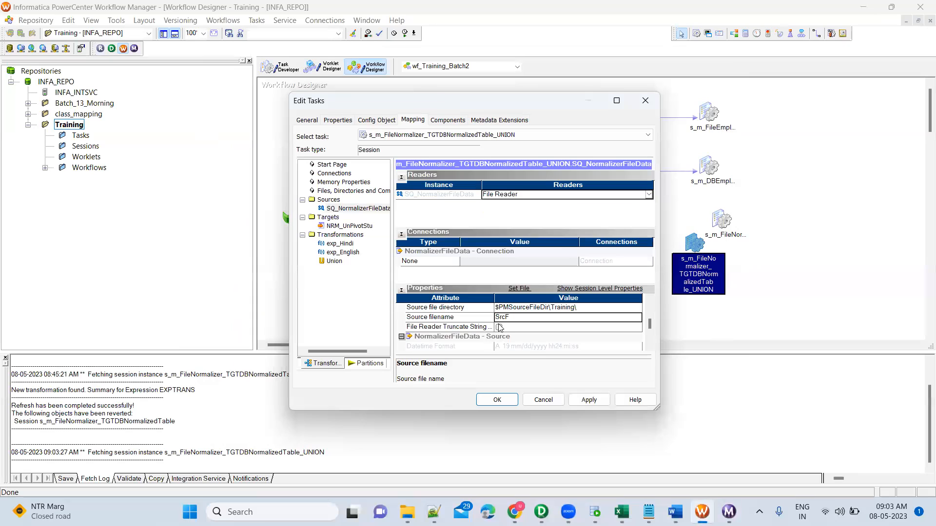
click(503, 319)
key(ctrl+a)
key(ctrl+v)
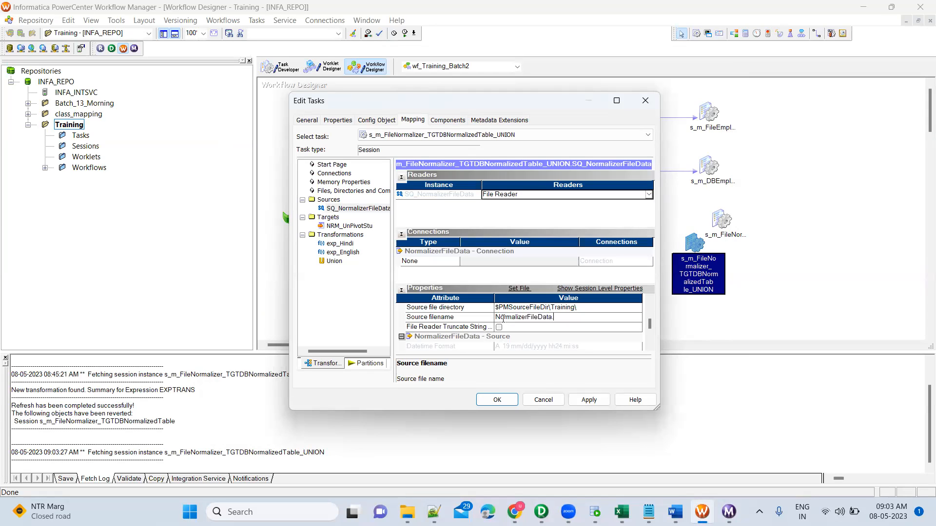
Step: Set the NRM_UnPivotStu target load type to Normal, check its remaining writer properties, and apply the session changes
click(349, 226)
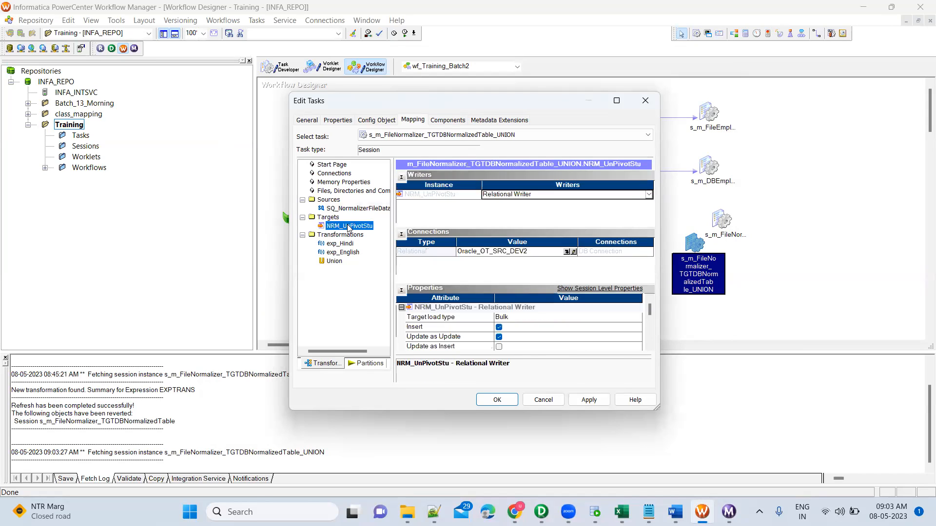
click(559, 320)
click(528, 335)
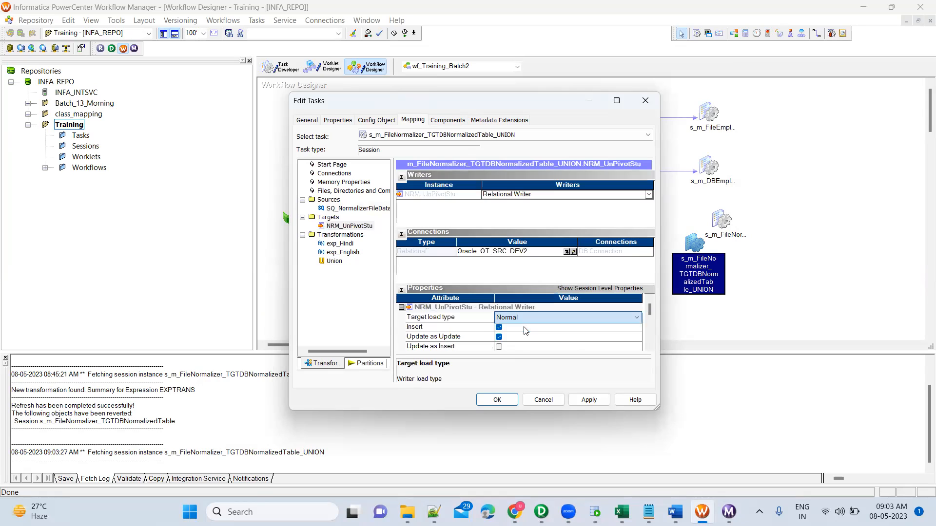
scroll(649, 341, down, 3)
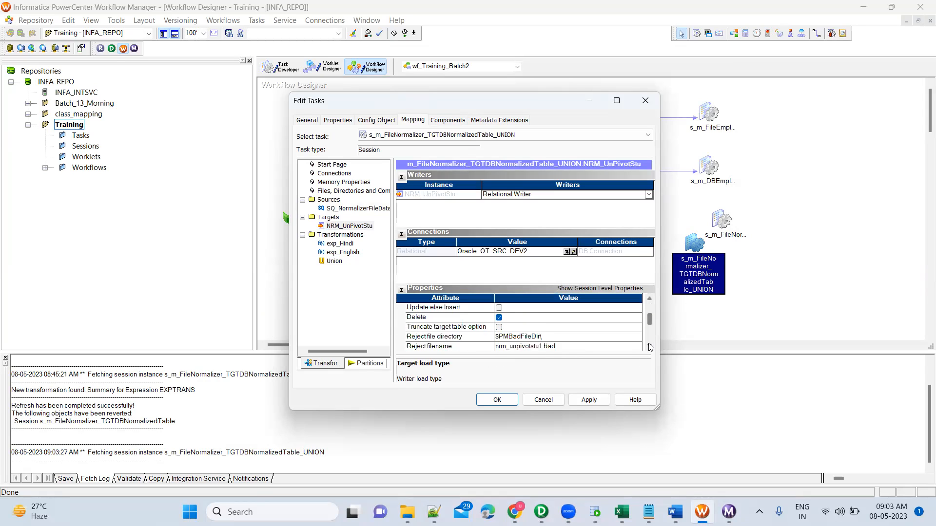
click(649, 347)
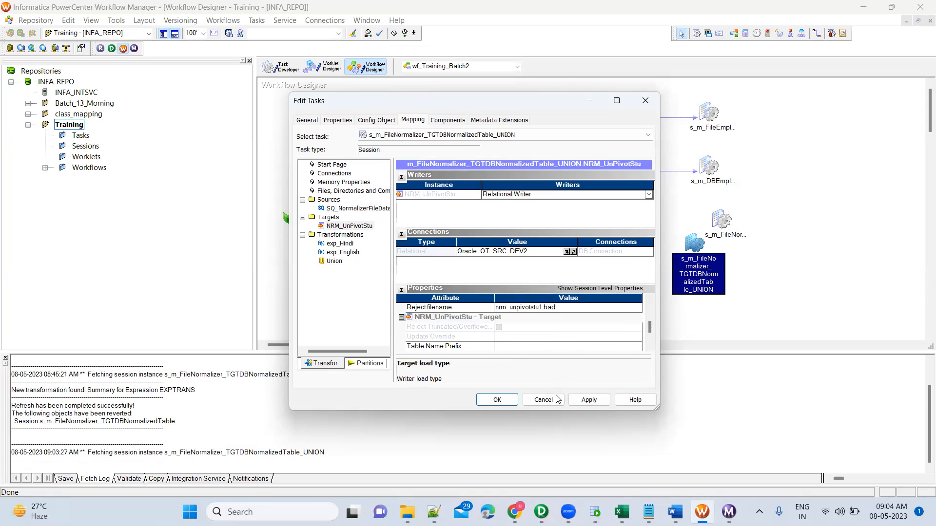
click(583, 405)
click(497, 400)
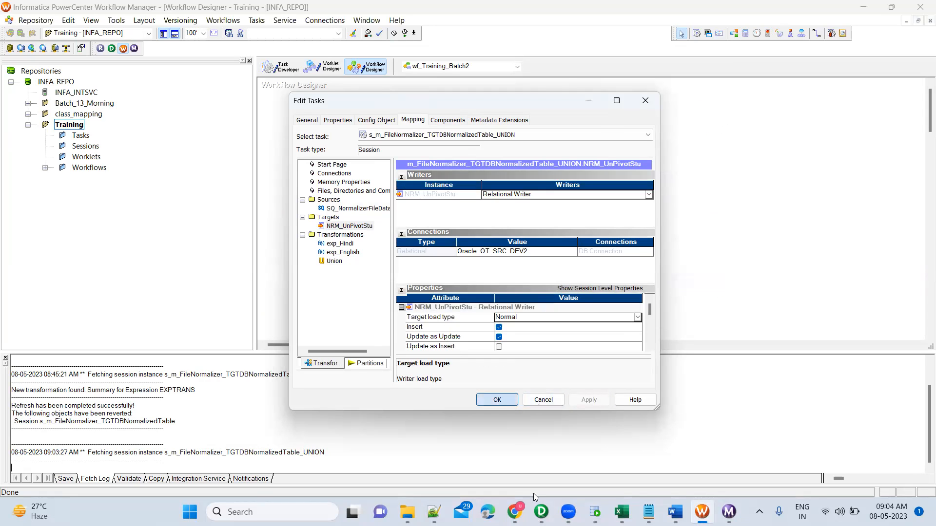
Step: Switch to the Designer and check the target table name in the NRM_UnPivotStu target definition
click(541, 511)
double_click(668, 288)
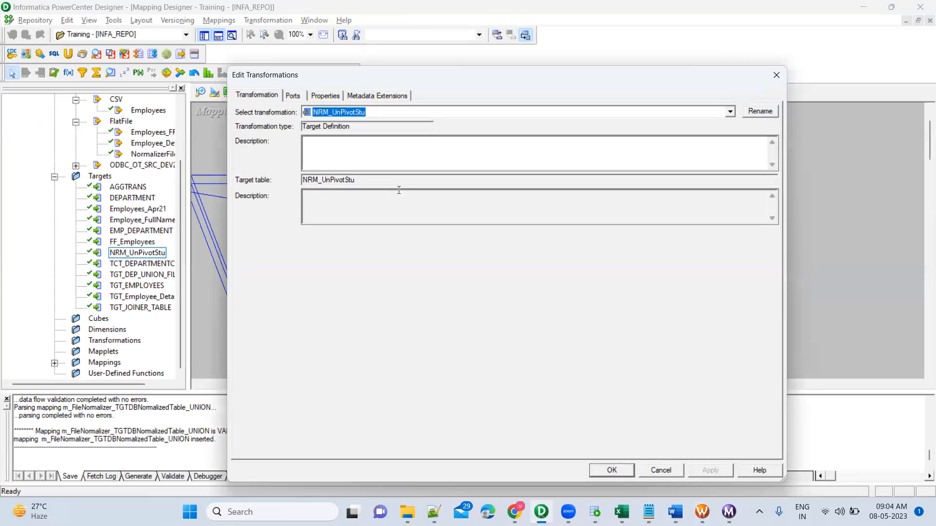
click(612, 470)
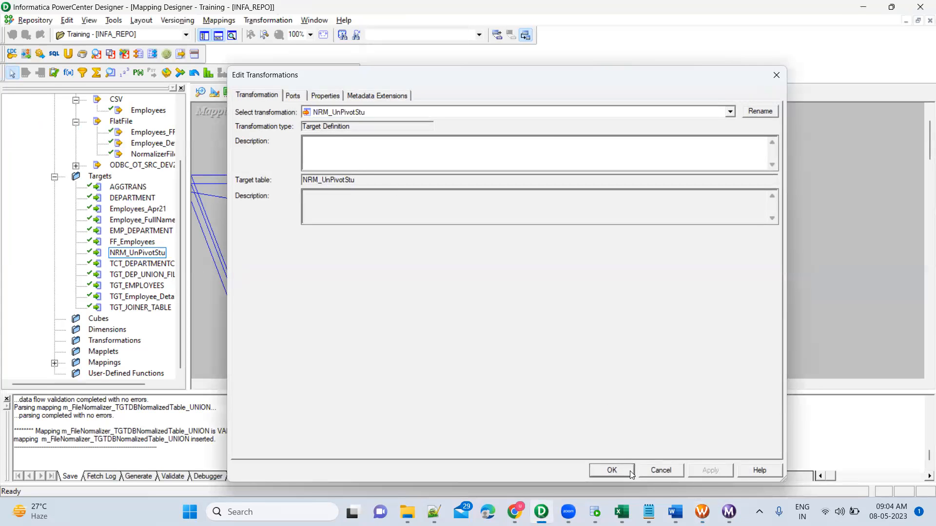
key(alt+Tab)
Step: Save the modified Training folder and start the s_m_FileNormalizer_TGTDBNormalizedTable_UNION session task
right_click(693, 244)
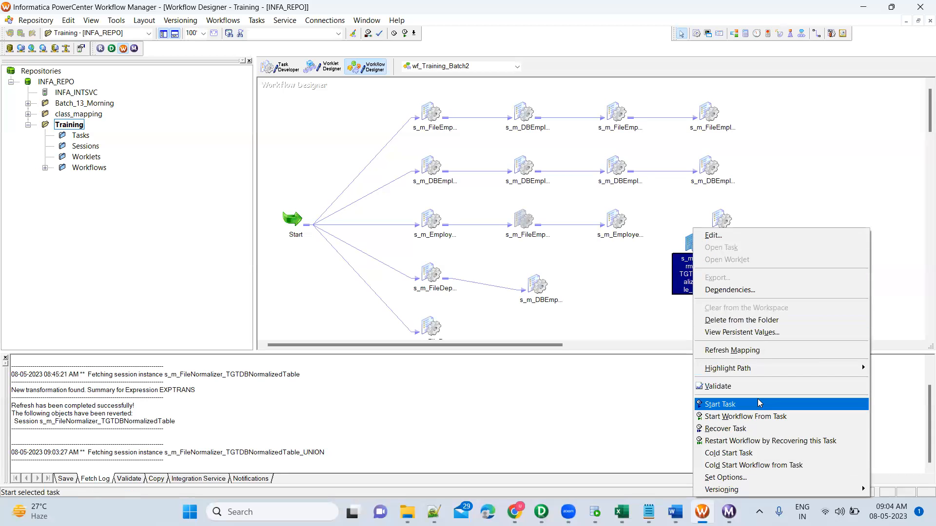
click(759, 404)
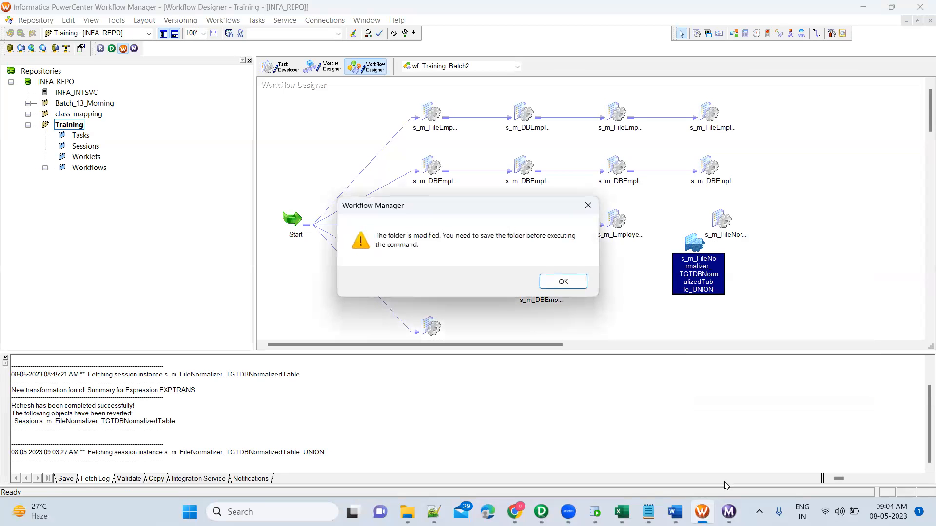
click(560, 284)
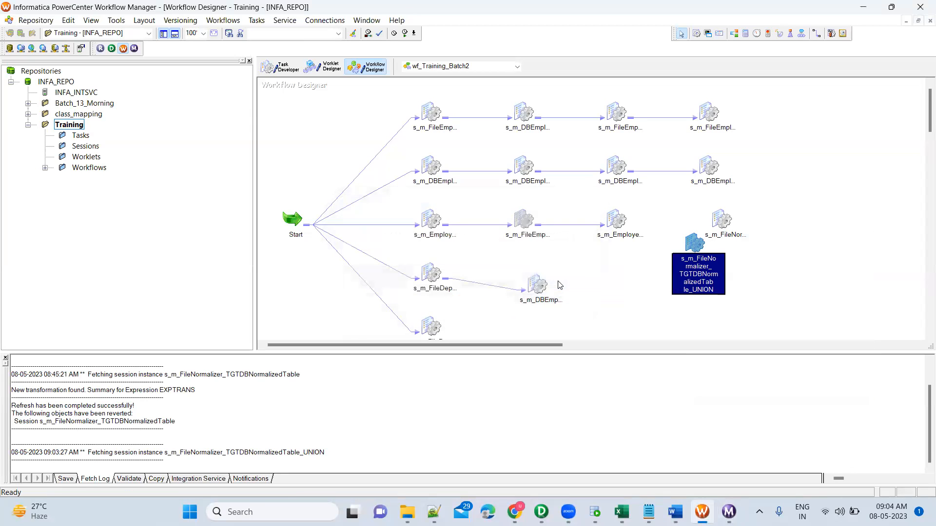
right_click(695, 242)
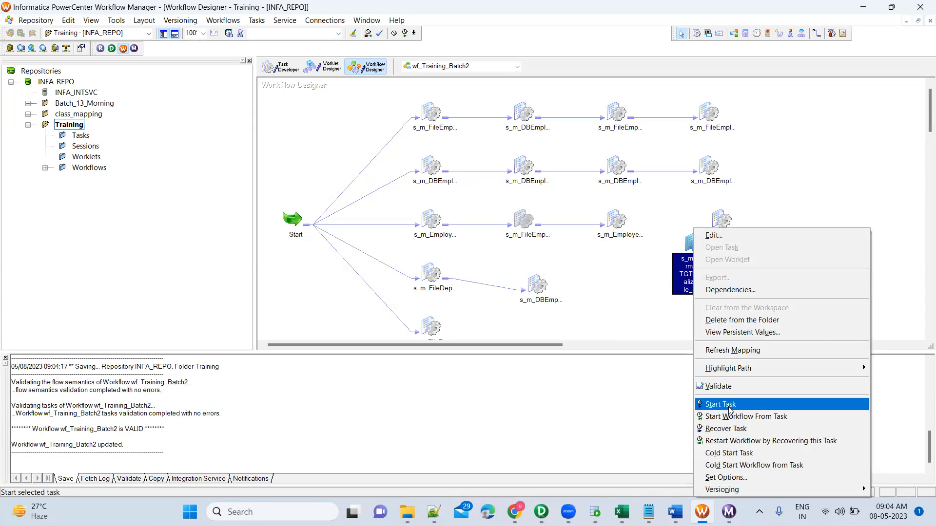
click(721, 404)
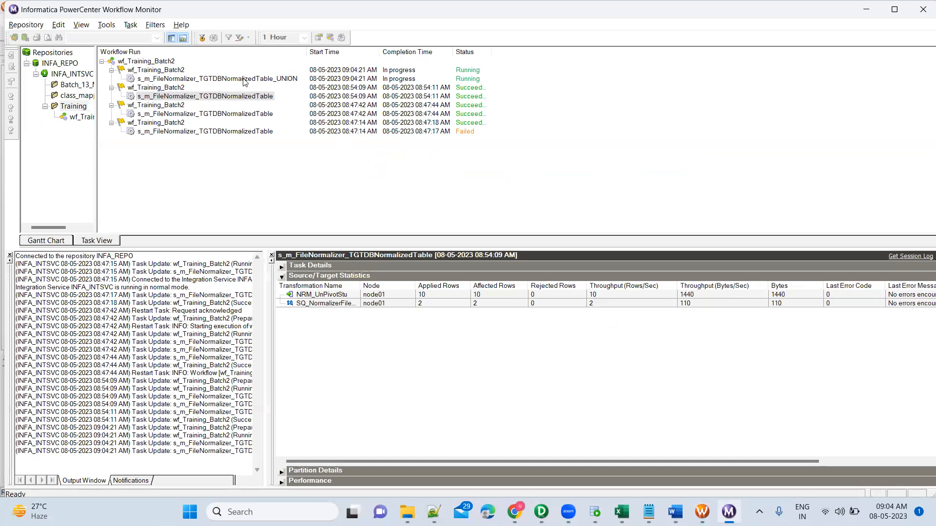
Step: In Workflow Monitor, inspect the source and target row statistics of the UNION session run
click(245, 79)
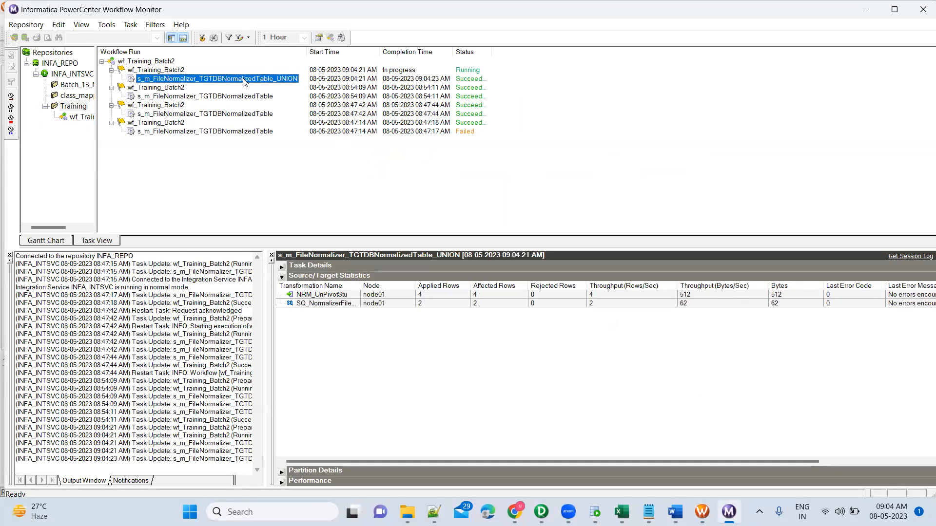
click(442, 311)
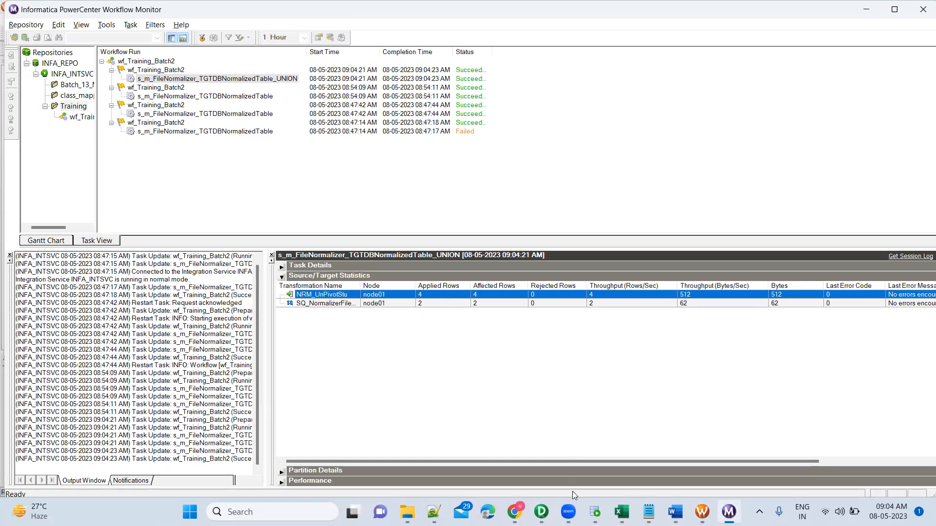
Step: Switch to SQL Developer, enlarge the worksheet area, and run SELECT * FROM NRM_UnPivotStu to review the last rows
click(594, 512)
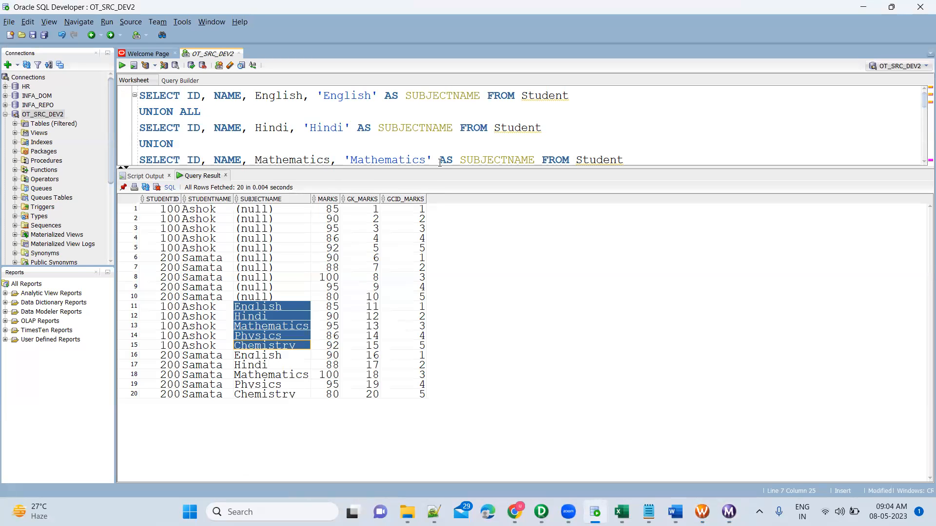
drag(439, 168, 415, 243)
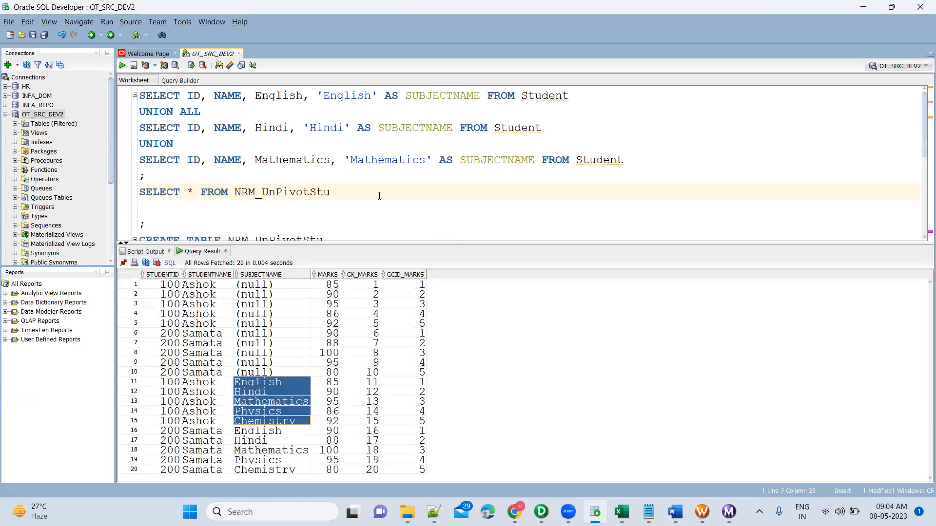
click(312, 193)
key(ctrl+Return)
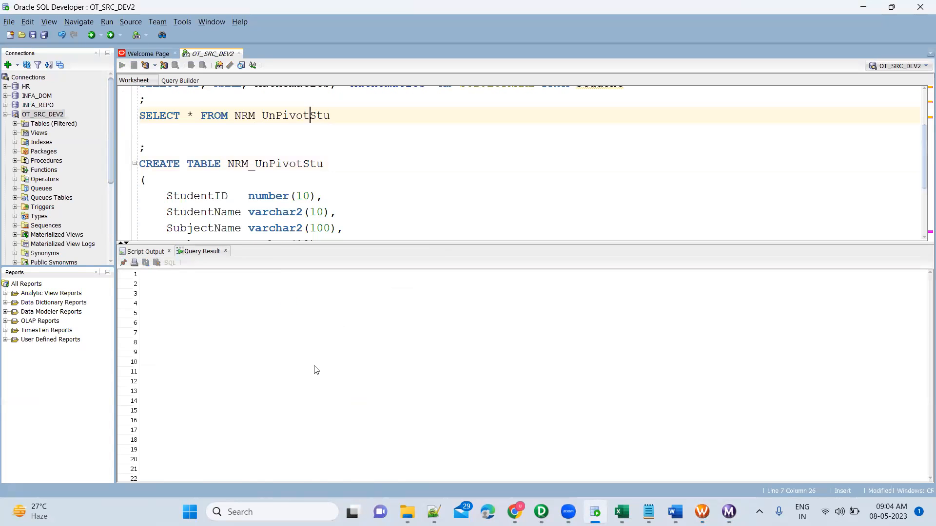
click(314, 372)
scroll(314, 372, down, 1)
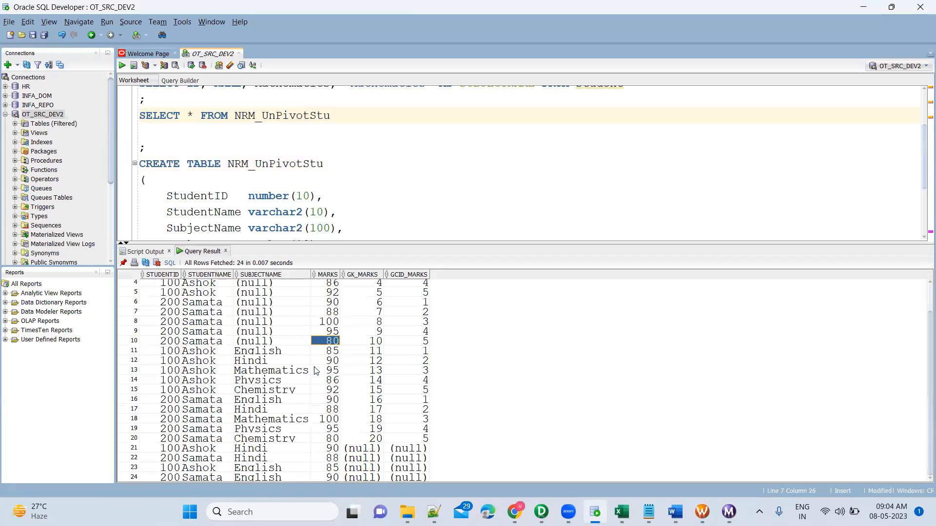
Step: Select rows 21 to 24 across all columns of the NRM_UnPivotStu query result to review the rows loaded by the UNION session
click(170, 452)
key(shift+Down)
key(shift+Right)
key(shift+Right)
key(shift+Right)
key(shift+Right)
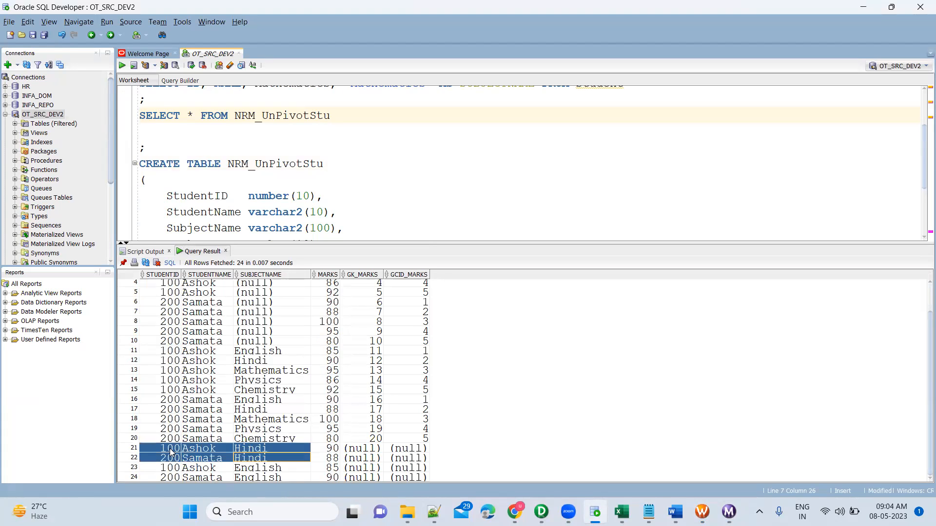
key(shift+Right)
key(shift+Down)
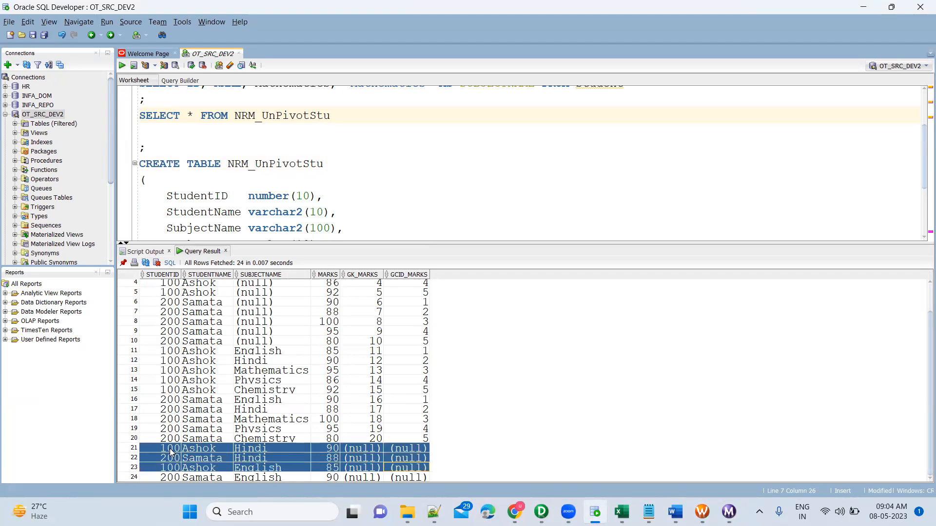
key(shift+Down)
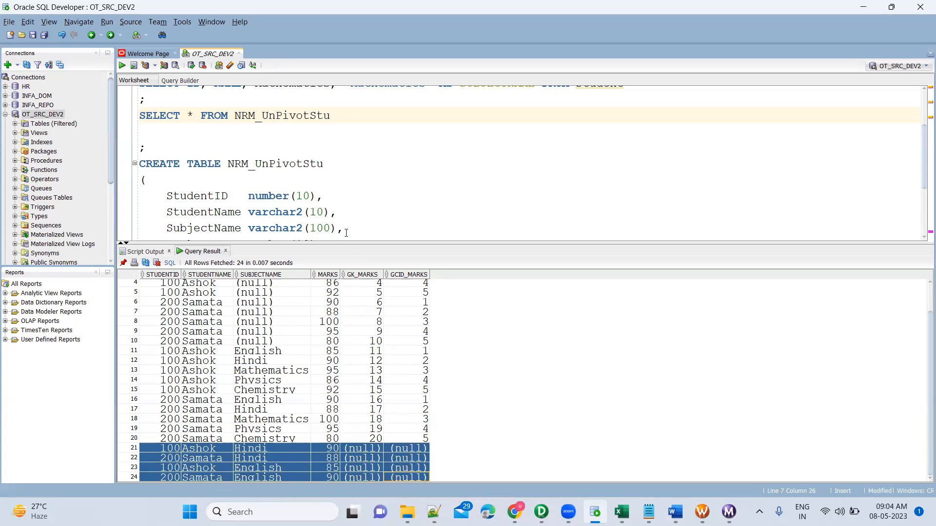
scroll(346, 233, down, 2)
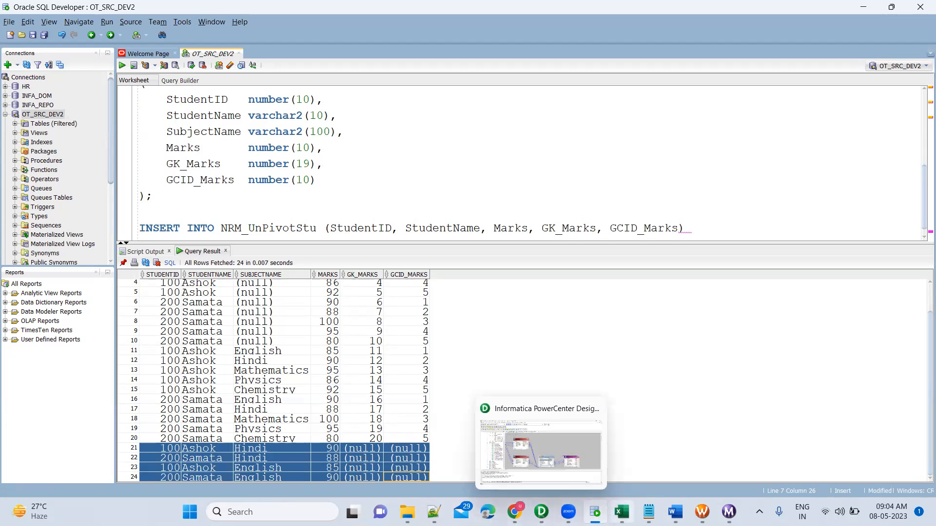
Step: Switch to the Notepad notes and add the heading "Approaches:" with the item "a. Normalizer transformation"
click(648, 512)
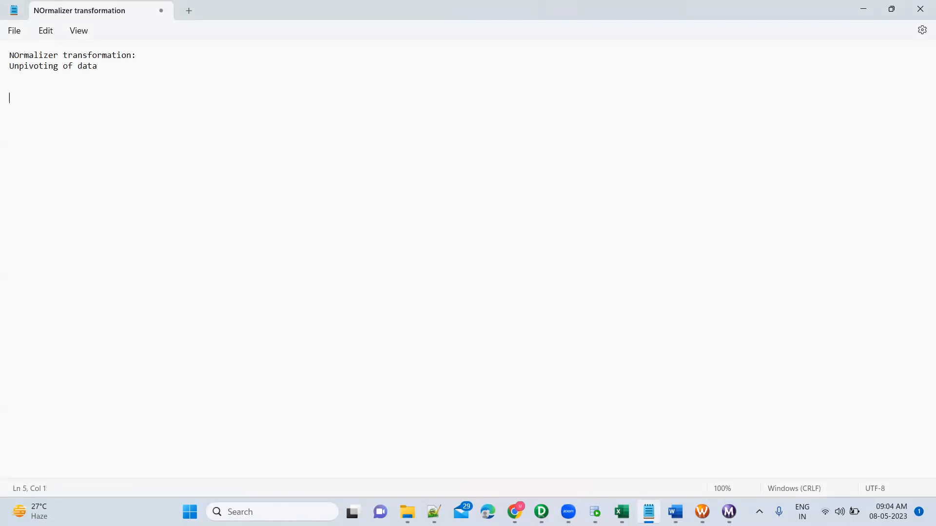
text(oacj)
text(hes)
text(Normali)
text(zer transformation)
key(Return)
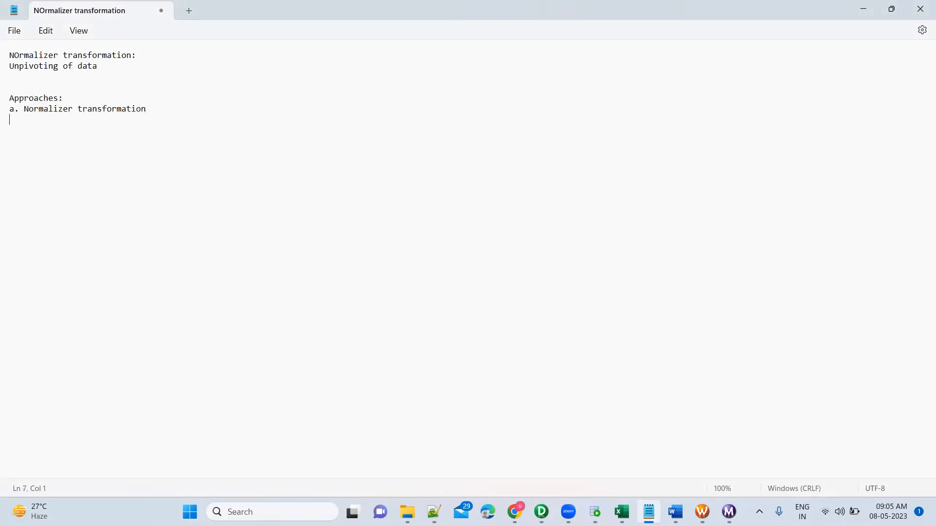
Step: Add the second approach to the notes as "b. Using Expression and then Union"
text(b. Using)
text( UNion and th)
key(BackSpace)
key(BackSpace)
key(BackSpace)
key(BackSpace)
key(BackSpace)
key(BackSpace)
key(BackSpace)
key(BackSpace)
key(BackSpace)
key(BackSpace)
key(BackSpace)
key(BackSpace)
key(BackSpace)
text(Expression and then Unjo)
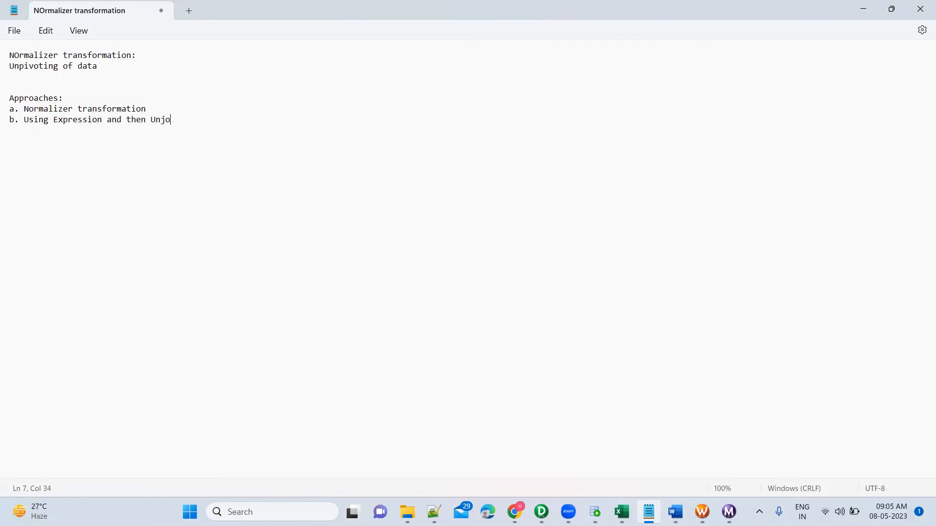
key(BackSpace)
key(Num_Lock)
text(ion)
key(Return)
Step: Switch to PowerCenter Designer and arrange all objects of the m_FileNormalizer_TGTDBNormalizedTable_UNION mapping as icons to review its flow
key(alt+Tab)
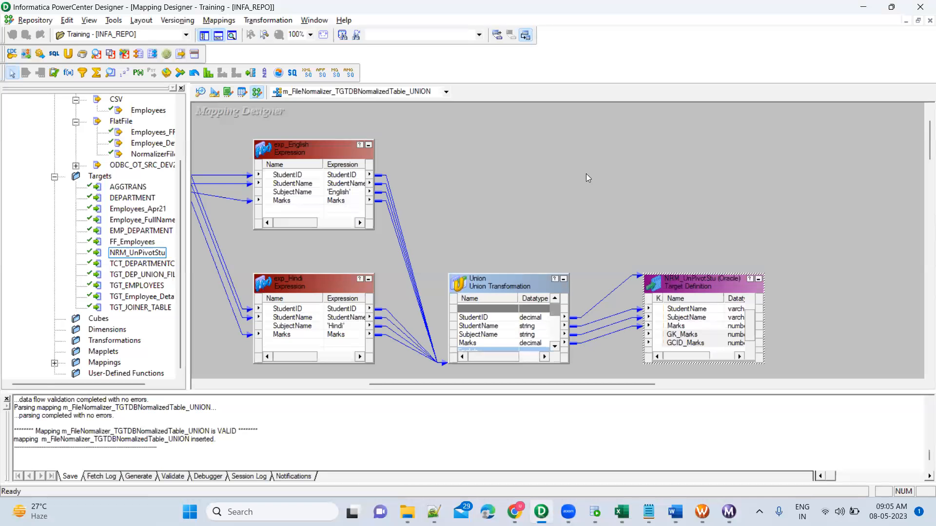
key(alt+Tab)
right_click(586, 174)
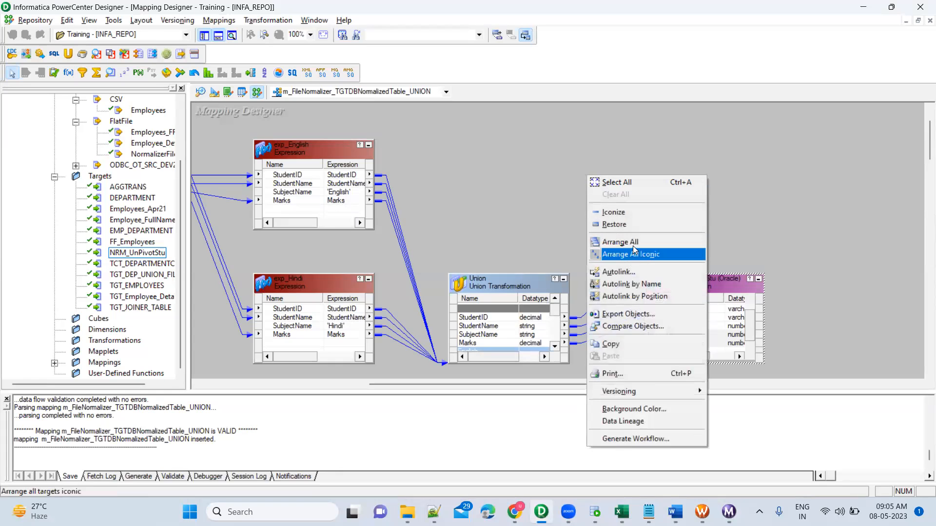
click(632, 252)
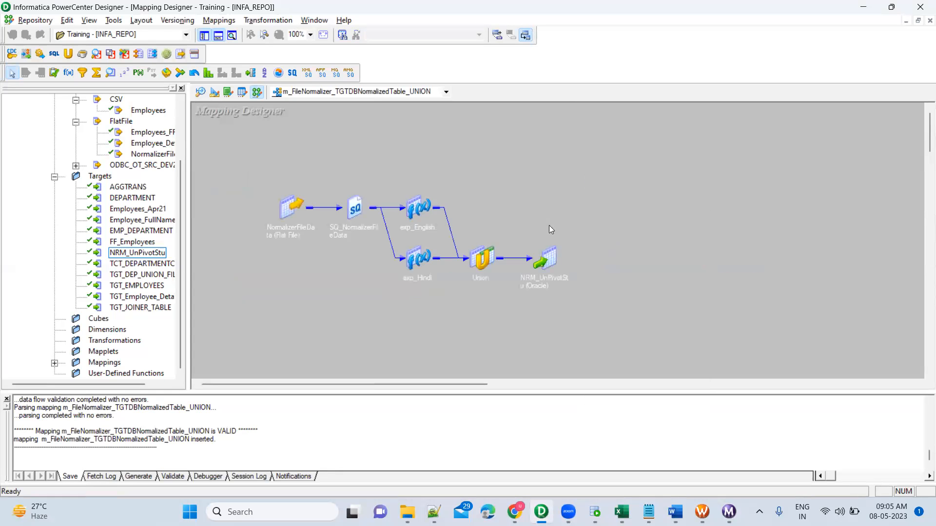
drag(398, 185, 450, 372)
click(402, 319)
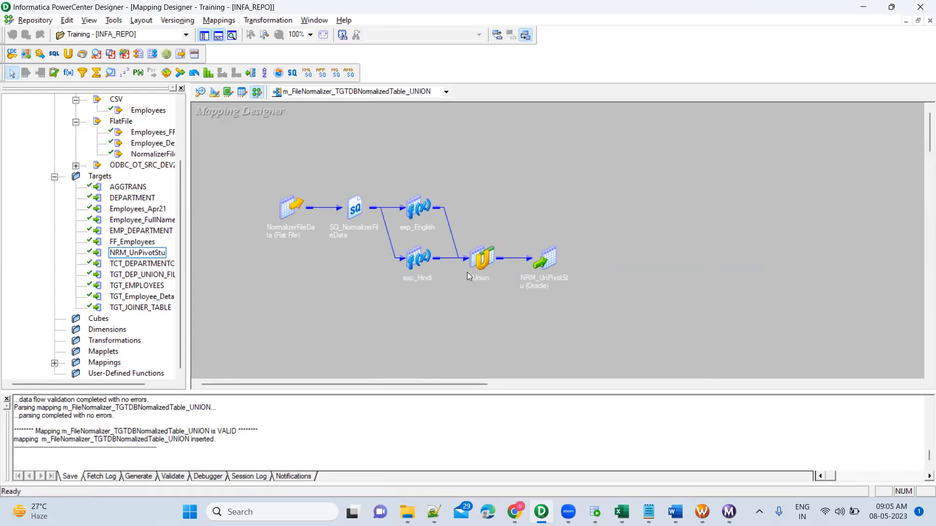
Step: Open the m_FileNormalizer_TGTDBNormalizedTable mapping and arrange all its objects as icons to review the Normalizer flow
click(445, 93)
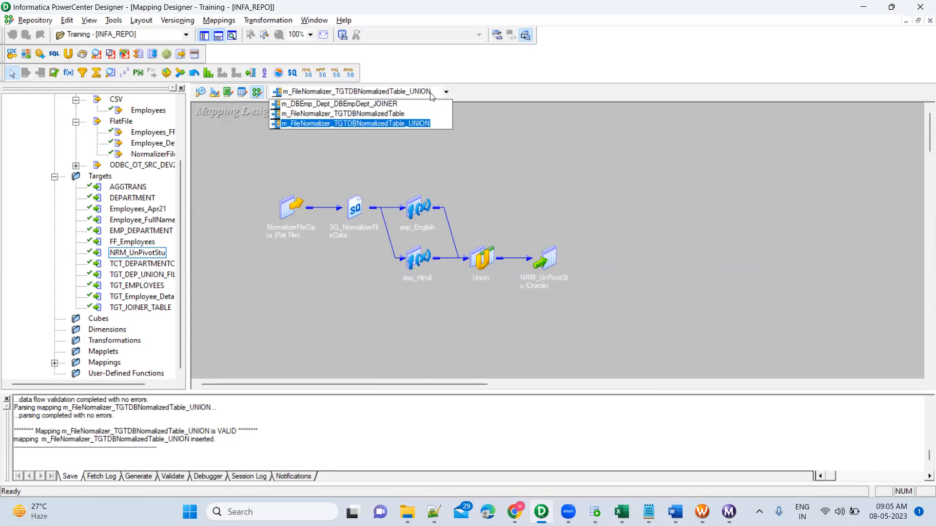
click(389, 115)
right_click(469, 156)
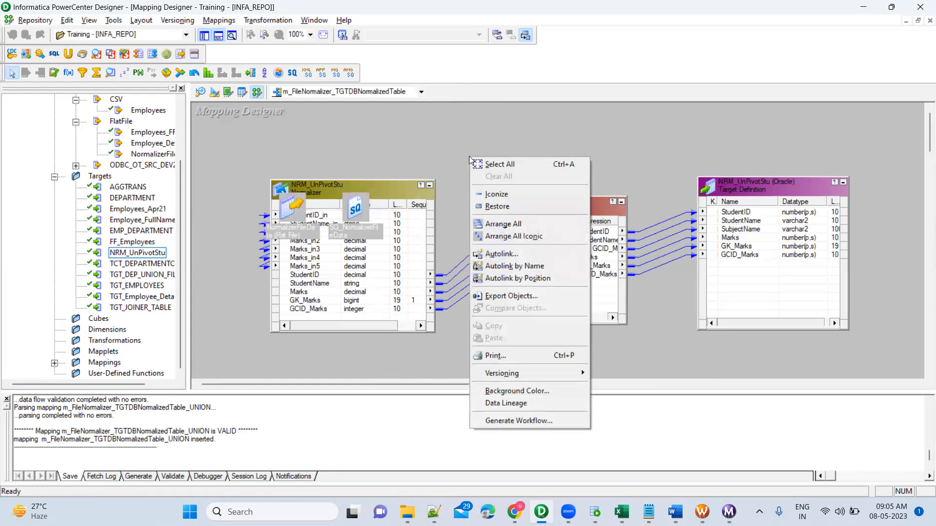
click(509, 236)
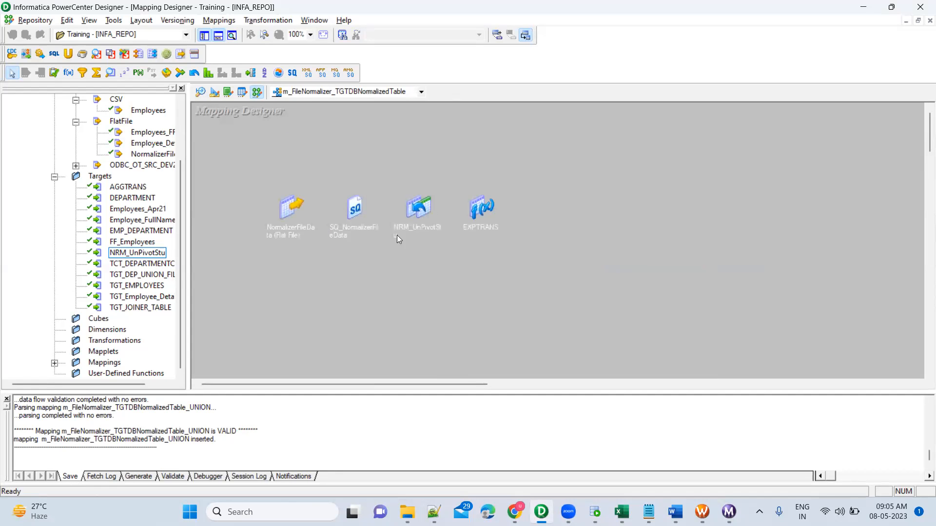
drag(260, 190, 596, 256)
click(596, 257)
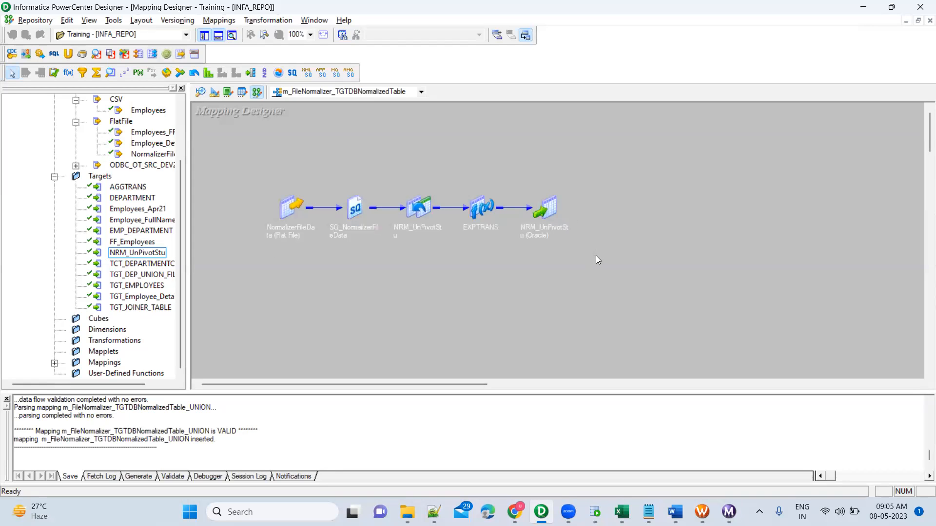